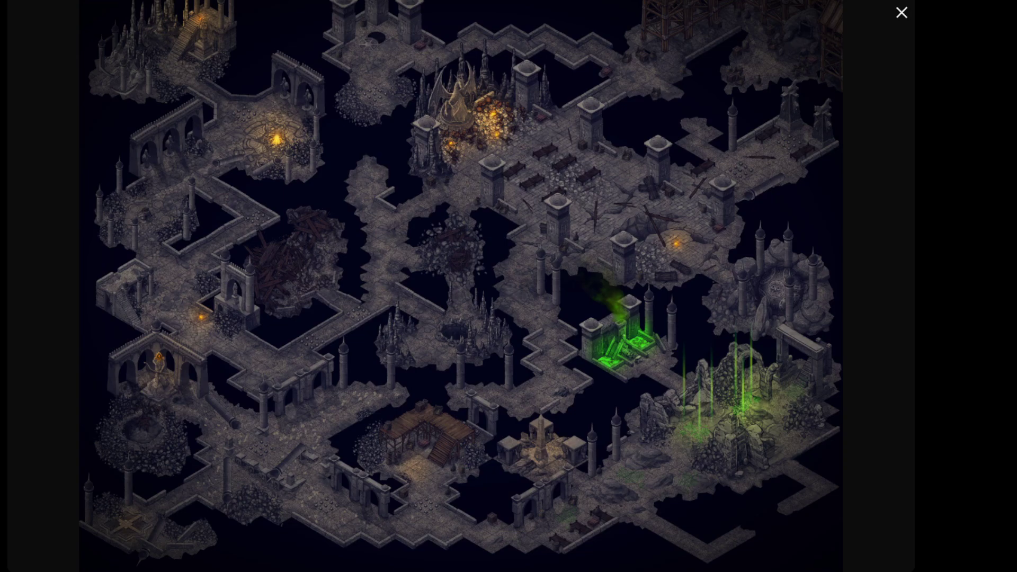
- Leave the map preview and create a new Fantasy Regional map at Ultra (4K) editing resolution with the Landscape aspect ratio
key("Escape")
left_click(122, 50)
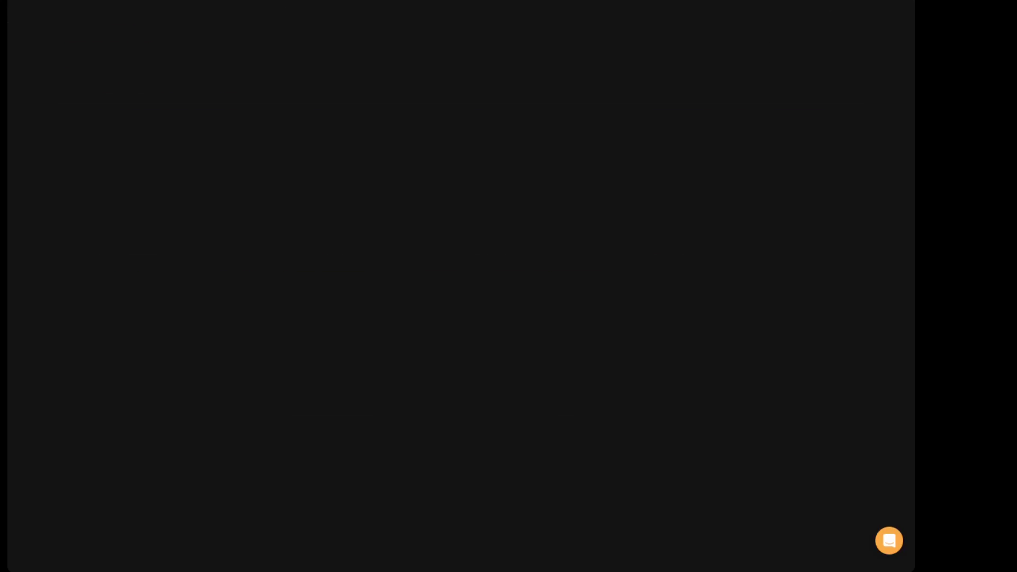
scroll(307, 276, "down", 3)
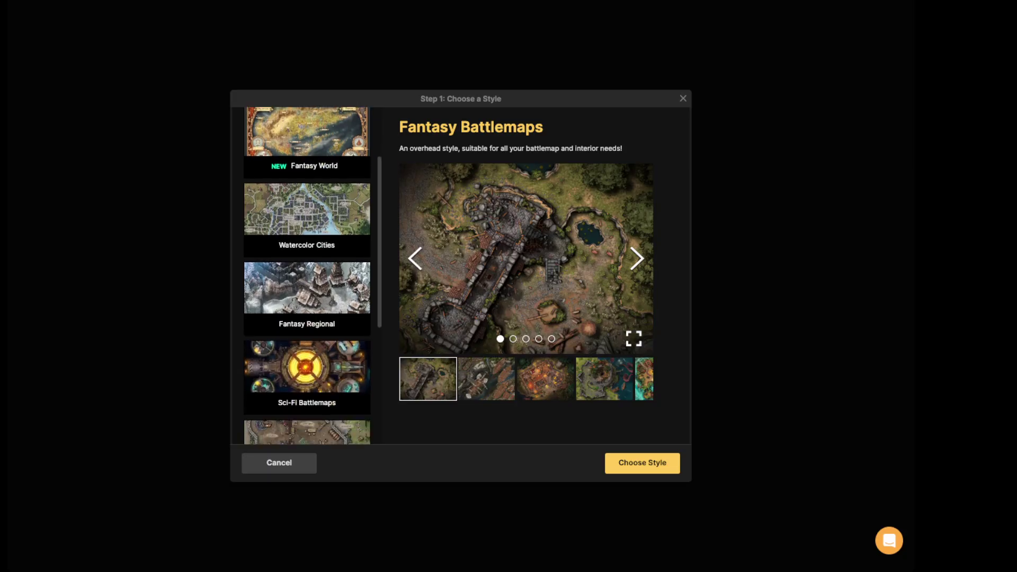
left_click(307, 297)
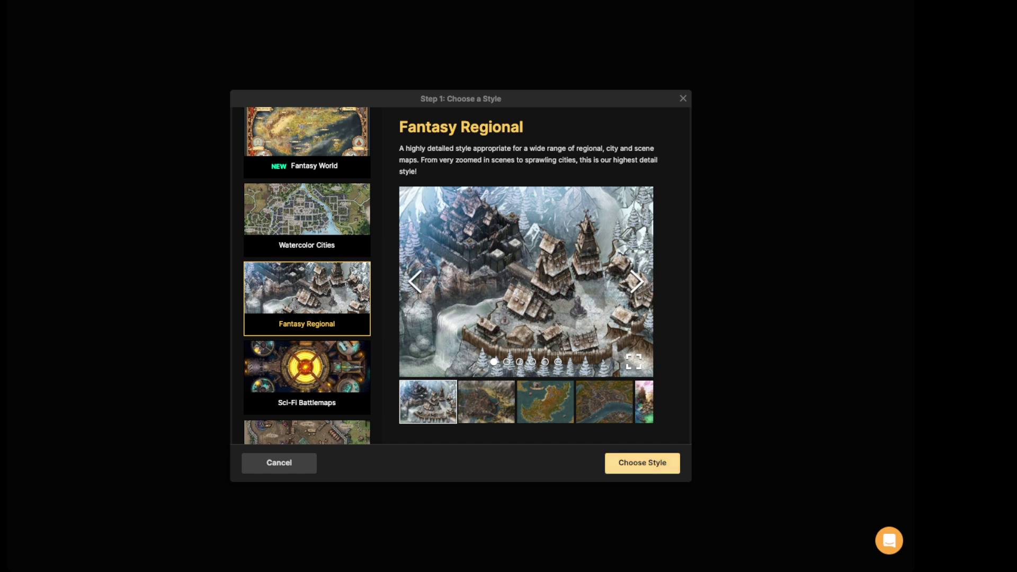
left_click(642, 463)
left_click(455, 147)
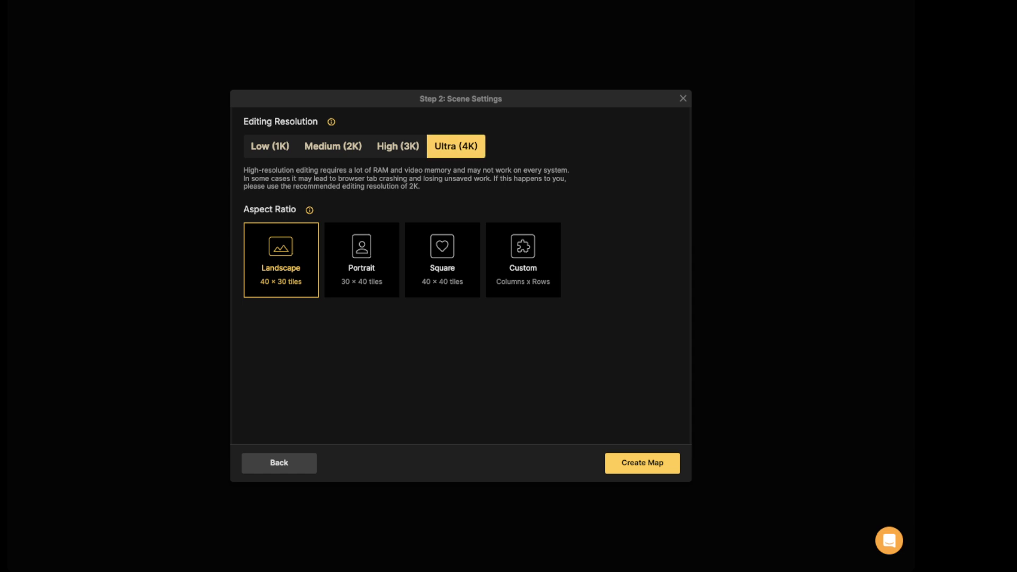
left_click(642, 462)
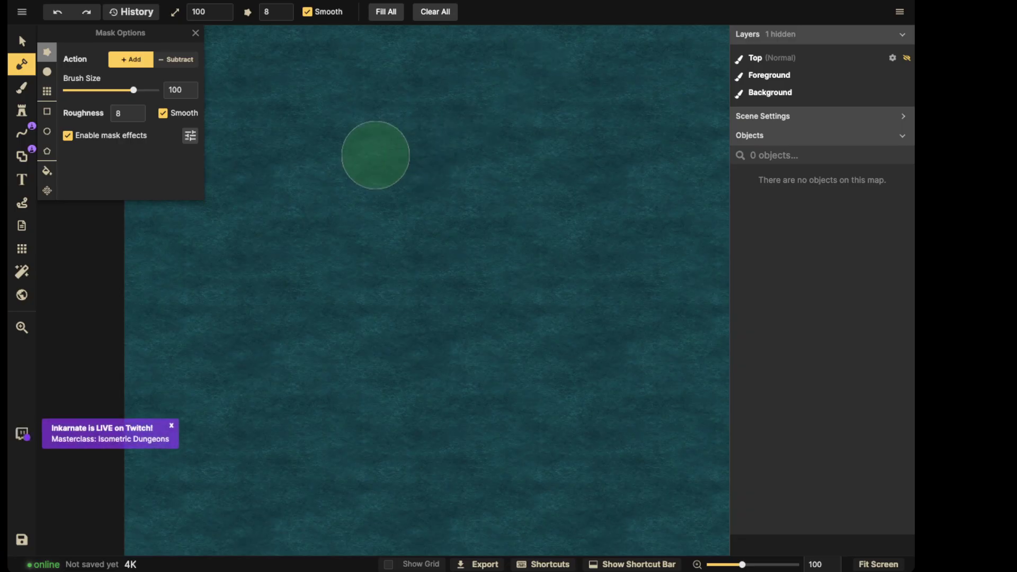
- Show the diamond-shaped isometric grid on the map
left_click(196, 33)
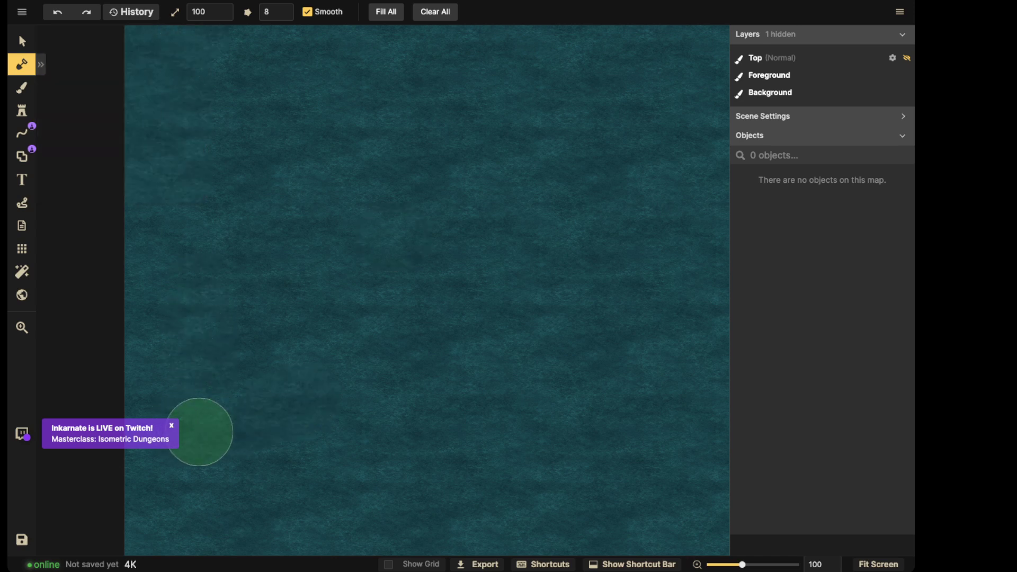
scroll(377, 291, "down", 3)
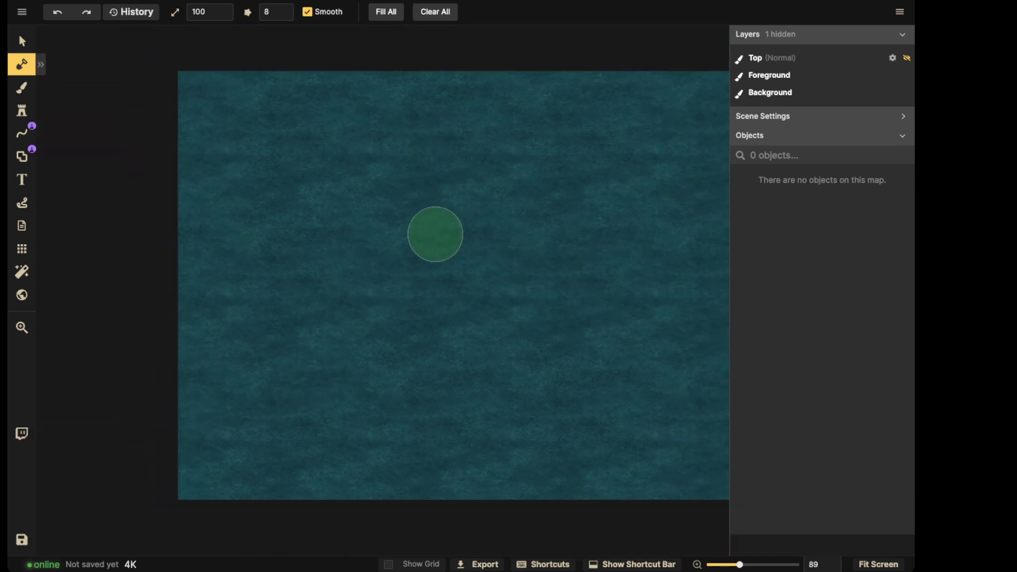
left_click(22, 249)
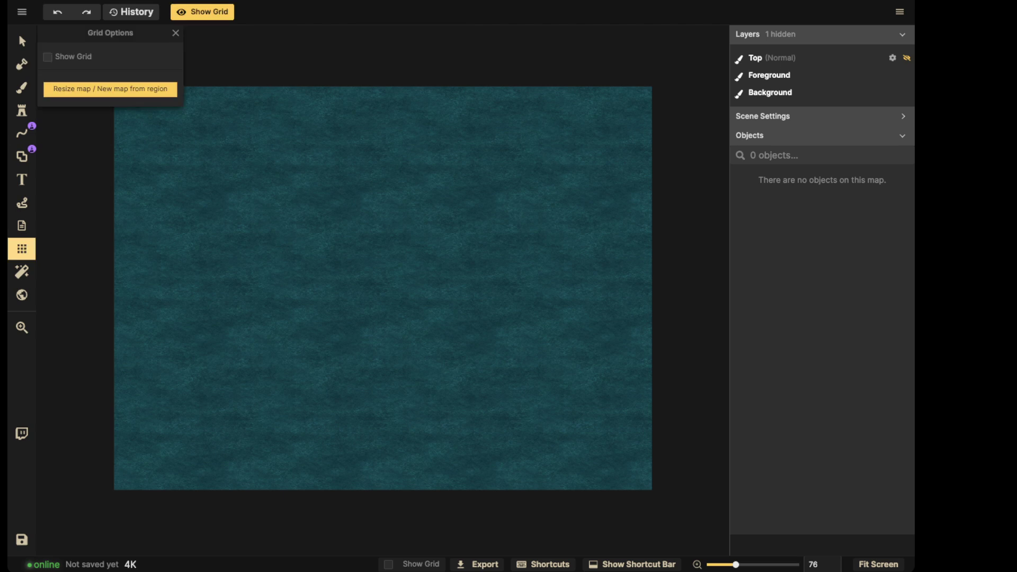
left_click(48, 56)
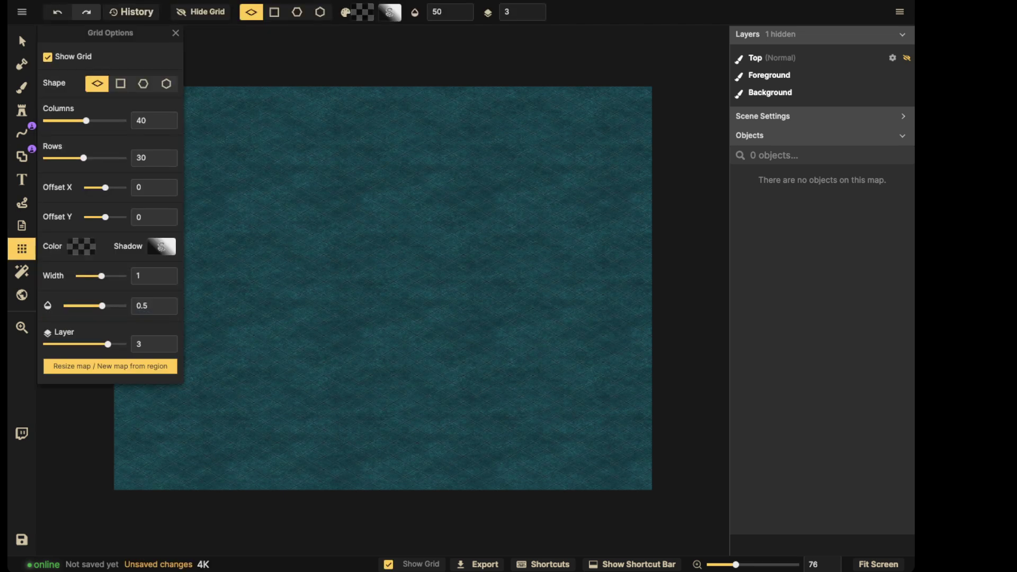
left_click(19, 34)
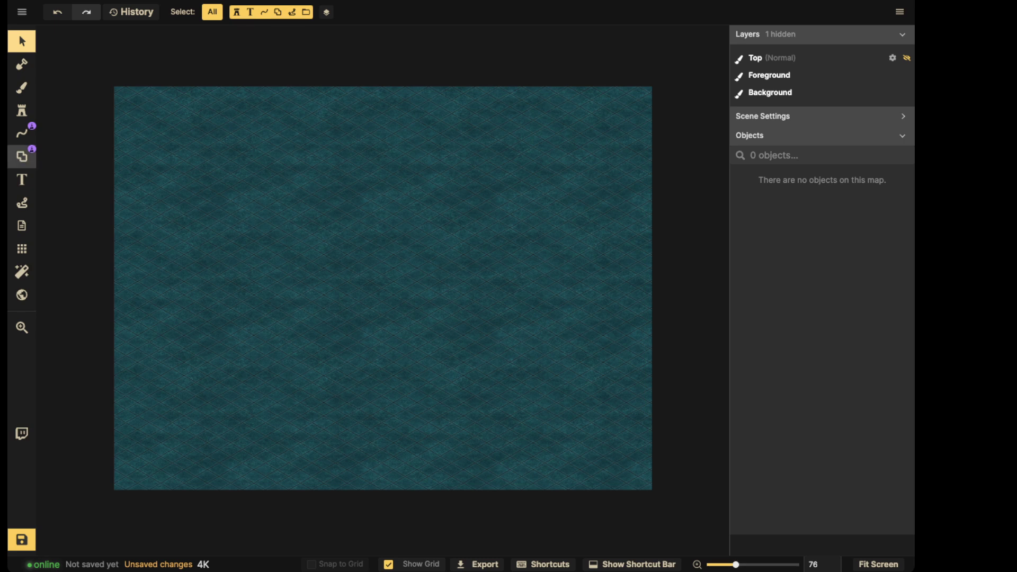
- Set the grid's number of columns to 20
left_click(22, 156)
key("g")
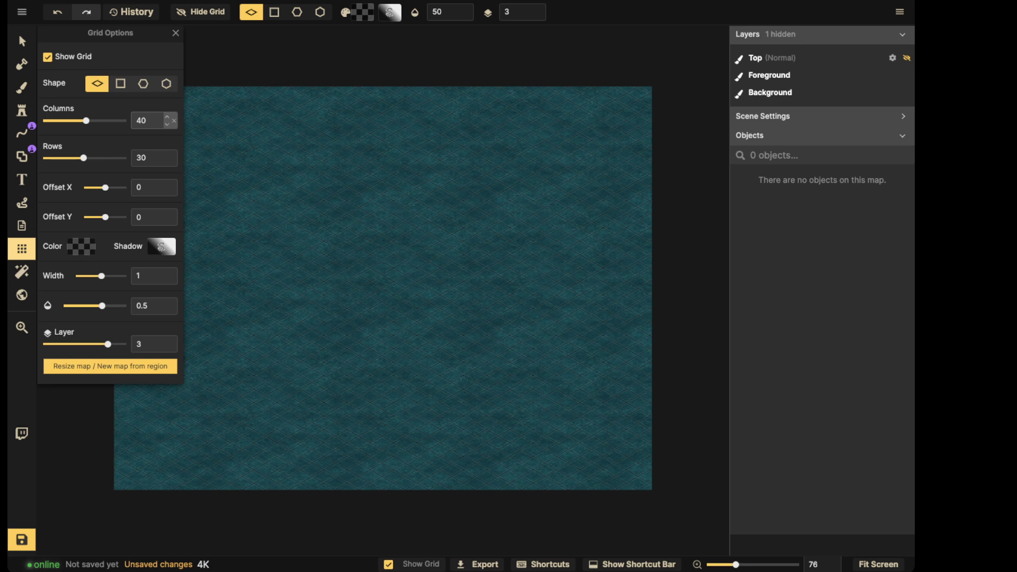
double_click(141, 121)
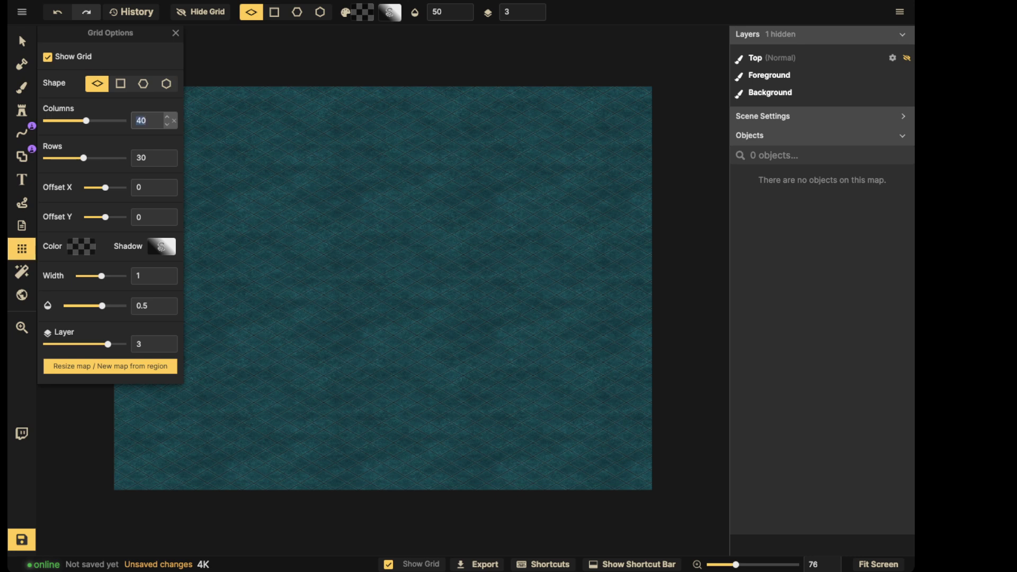
type("20")
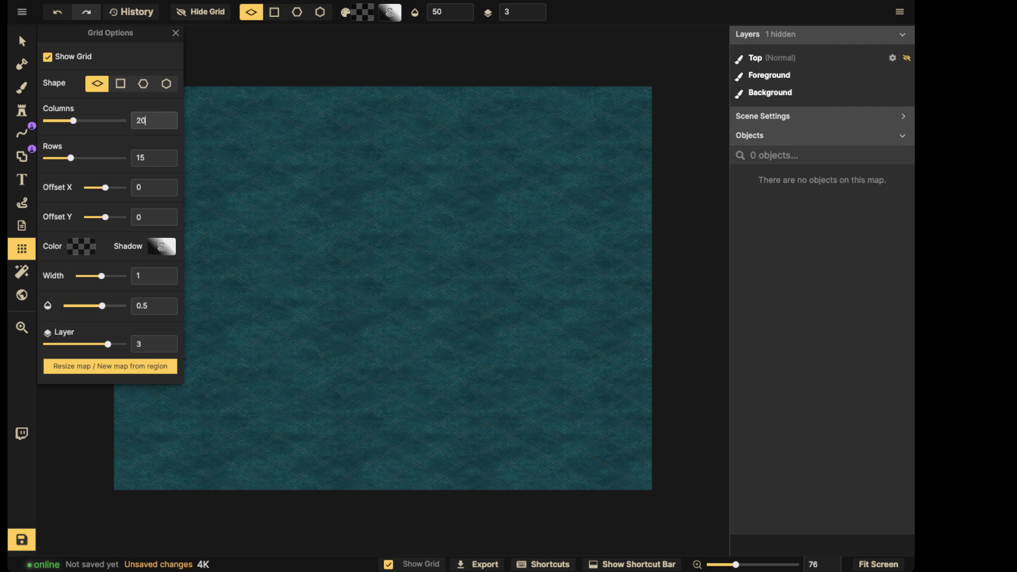
key("Escape")
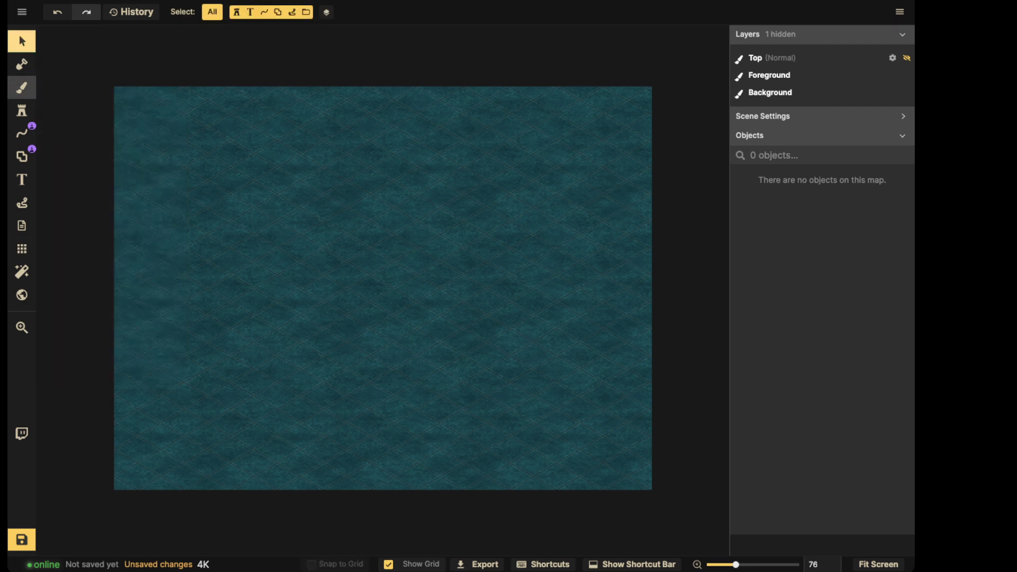
- Fill the whole background layer with solid black (000000)
key("b")
left_click(86, 100)
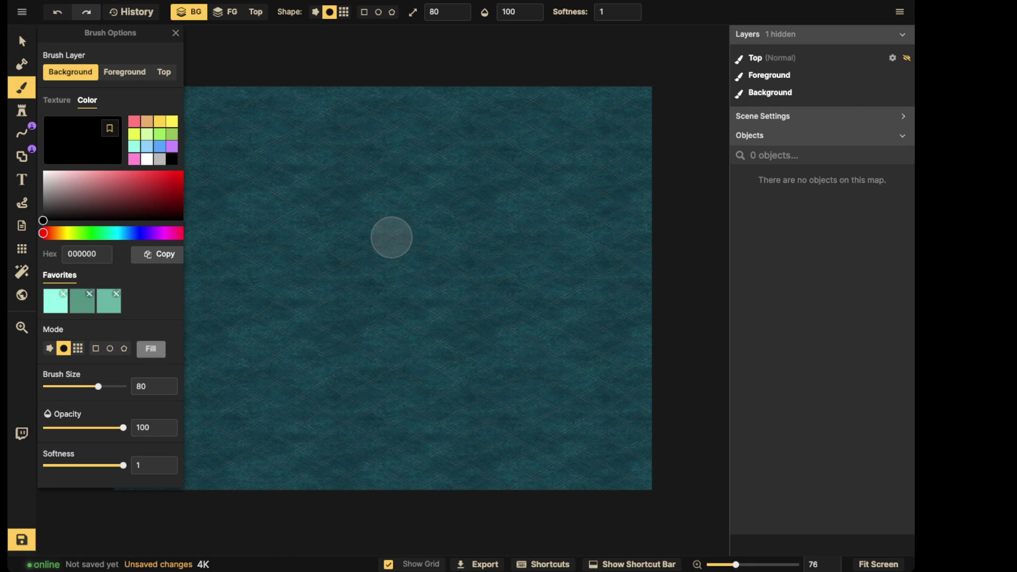
left_click(151, 349)
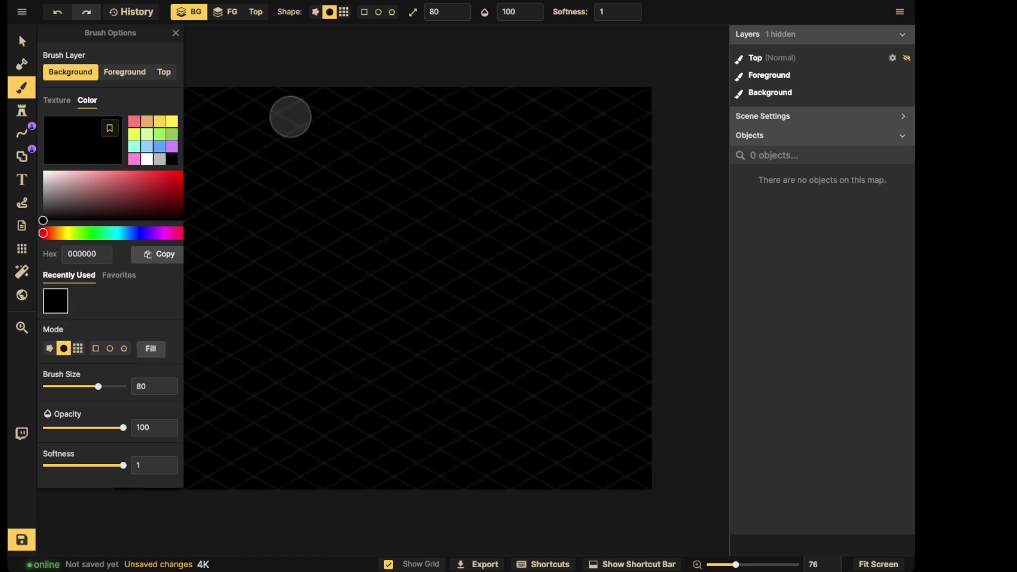
key("v")
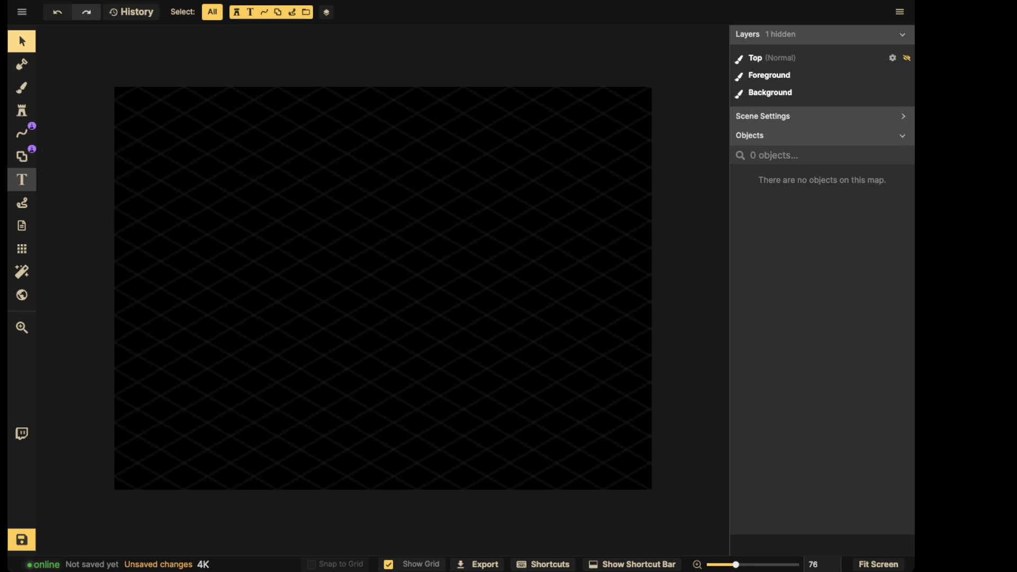
- Search the Fantasy Regional texture catalog for "pave" and choose Pavement 2 as the foreground brush texture
left_click(22, 88)
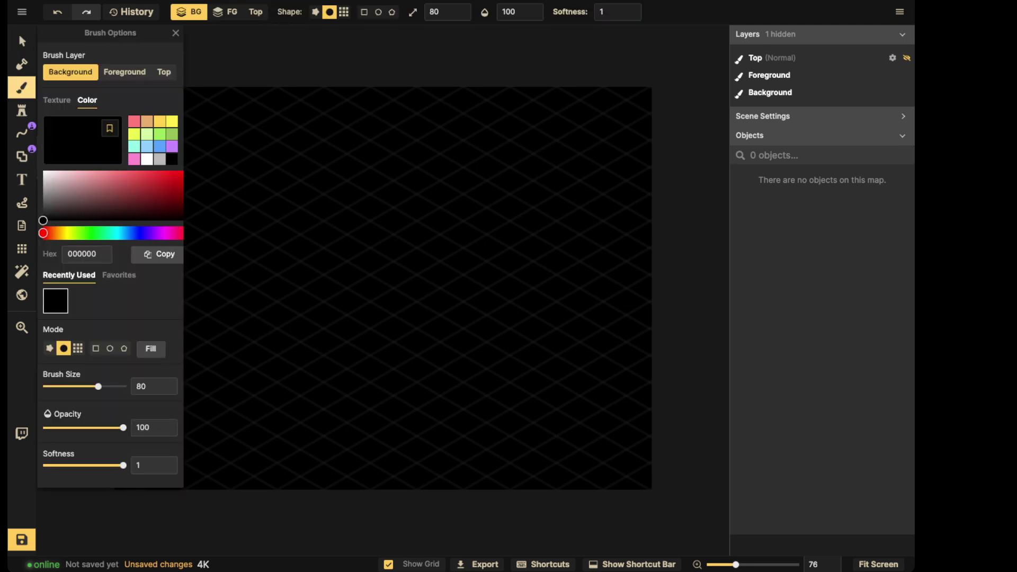
key("f")
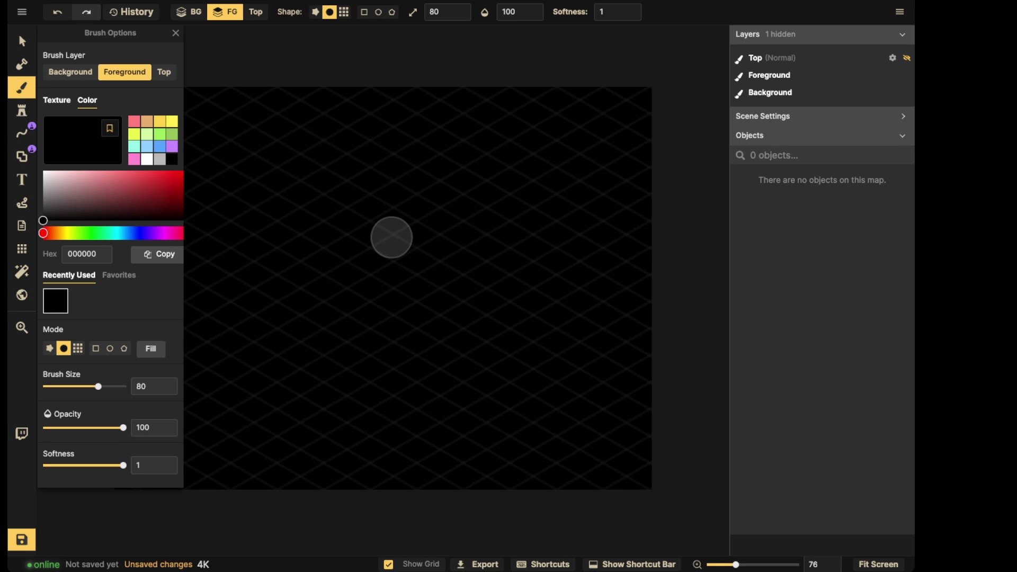
left_click(57, 100)
left_click(110, 146)
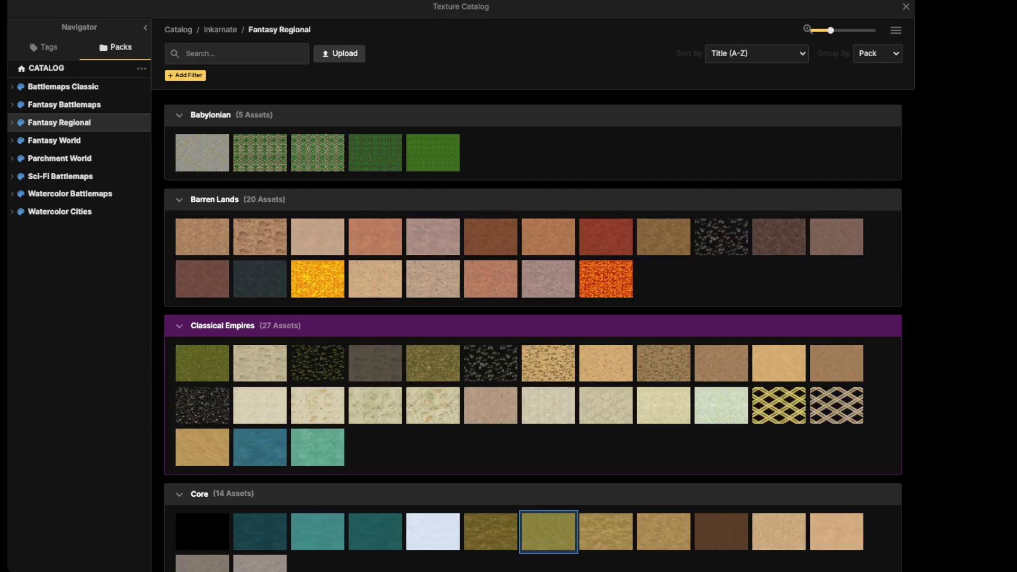
type("pave")
key("Return")
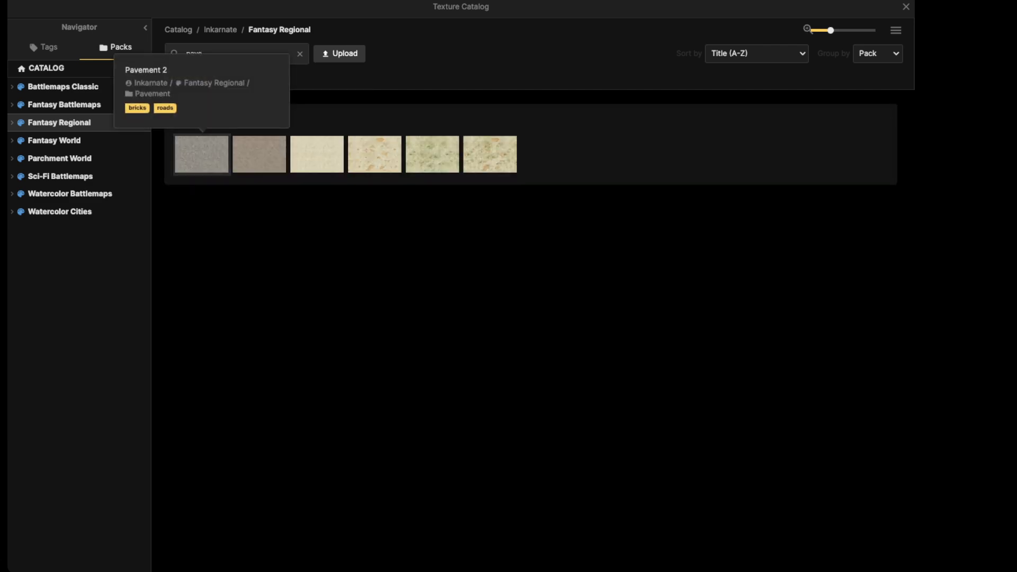
left_click(201, 154)
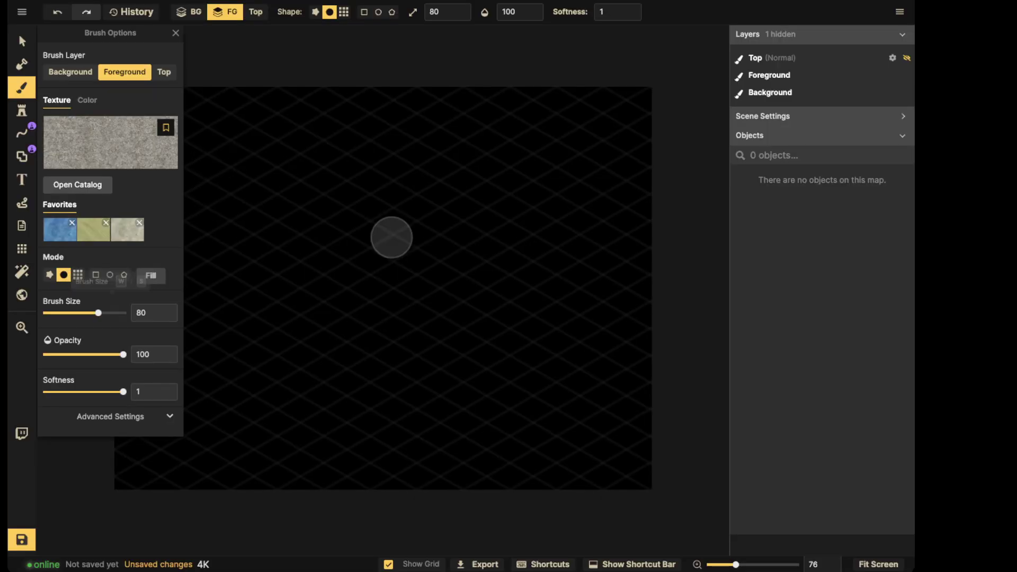
- Set the foreground texture's scale to 193.87 and its brightness to 69
left_click(110, 416)
scroll(111, 417, "down", 2)
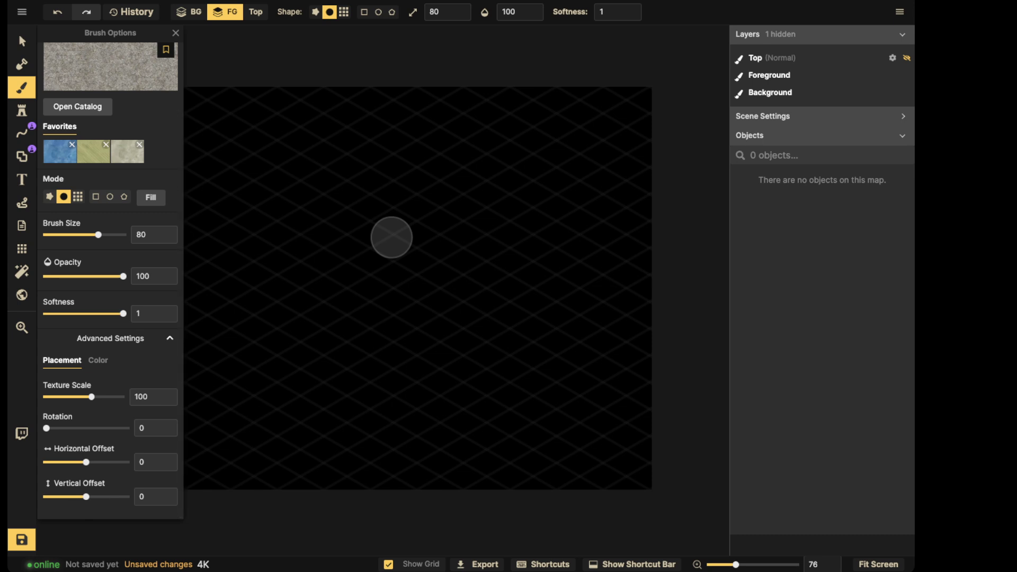
left_click_drag(92, 397, 104, 397)
left_click(98, 360)
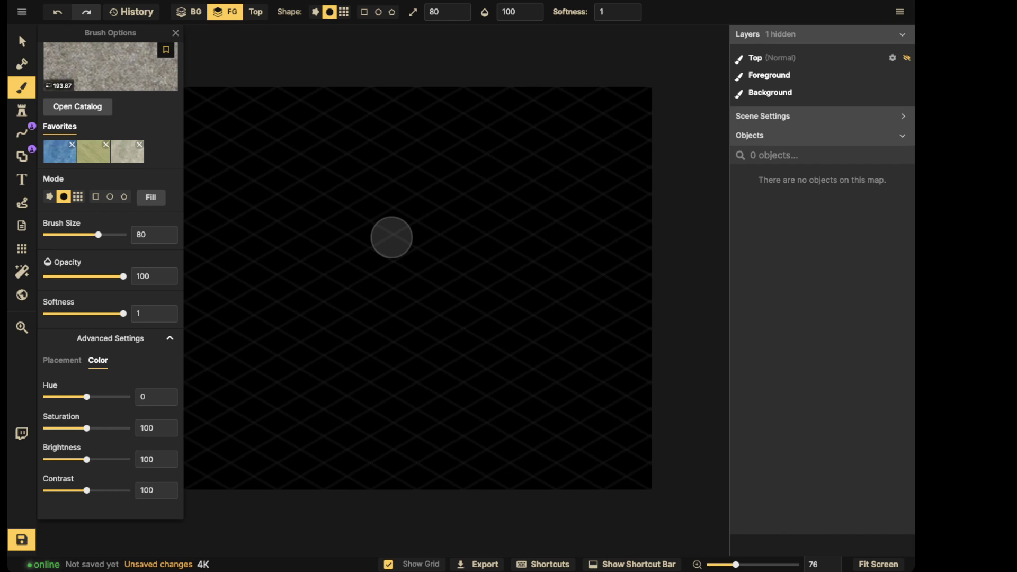
left_click_drag(86, 459, 74, 459)
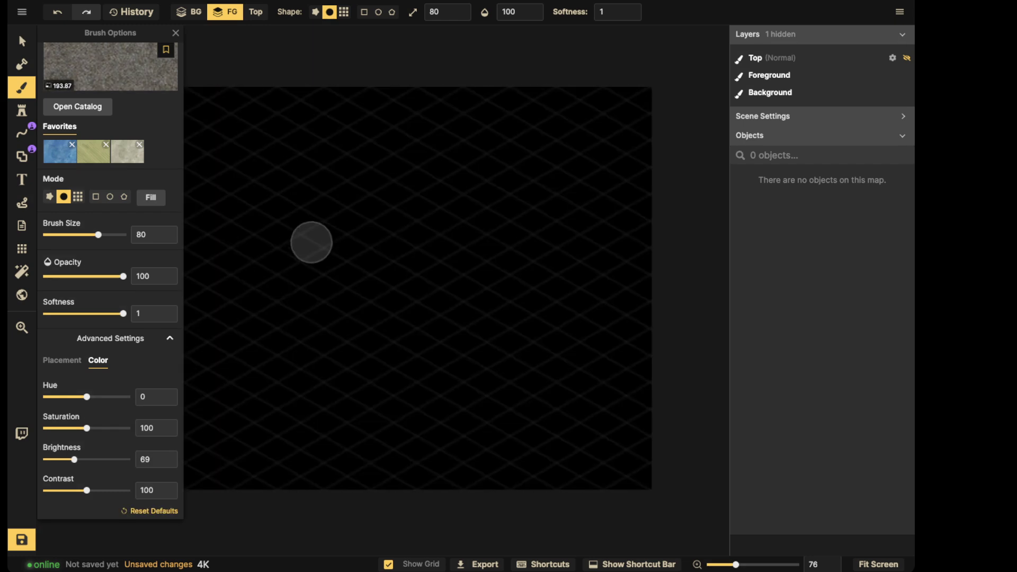
left_click(22, 41)
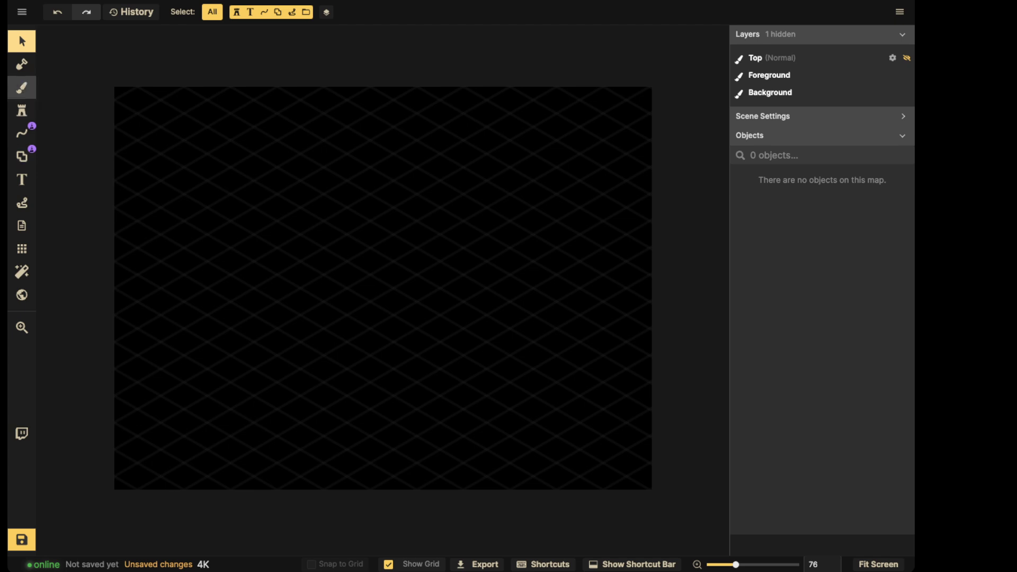
left_click(22, 87)
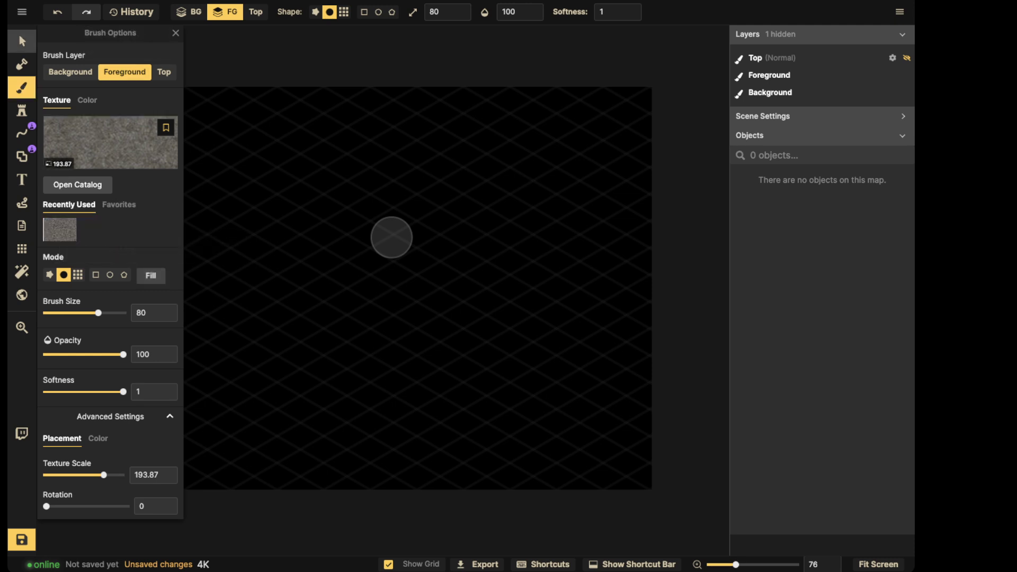
left_click(22, 41)
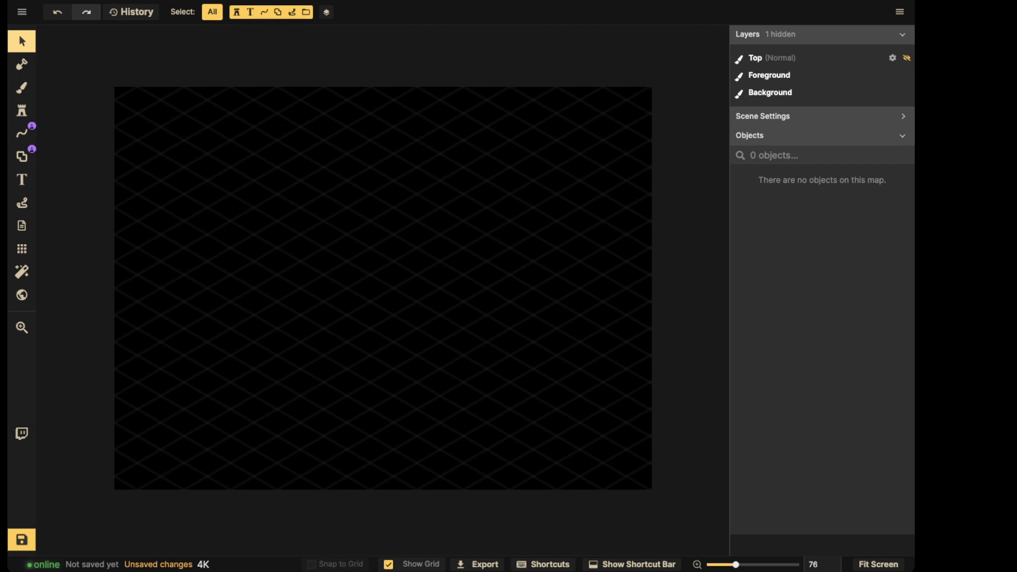
- Add a floor area of 3 by 3 tiles near the map's upper-left corner using the grid-shaped mask brush at size 1
key("m")
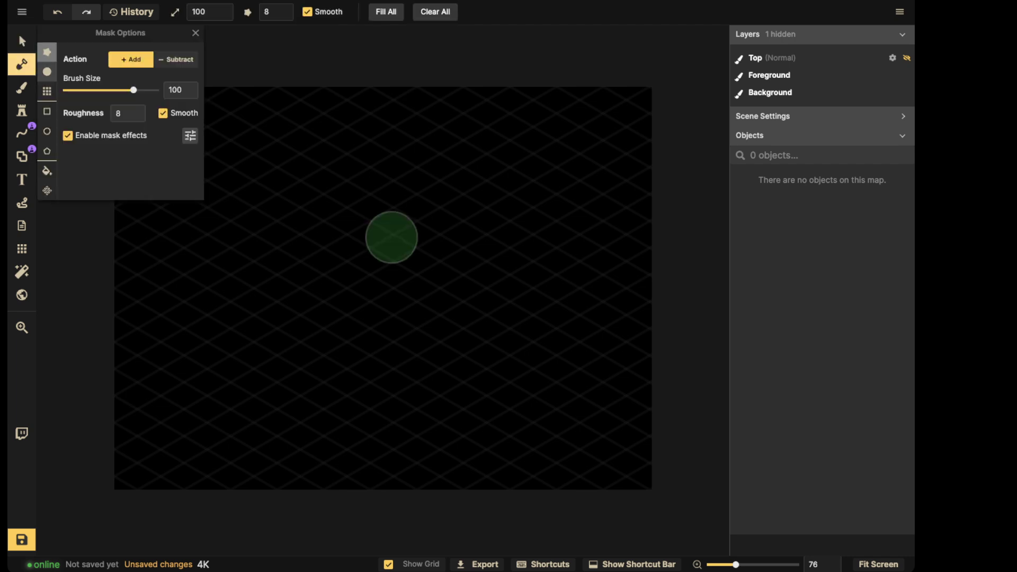
left_click(47, 91)
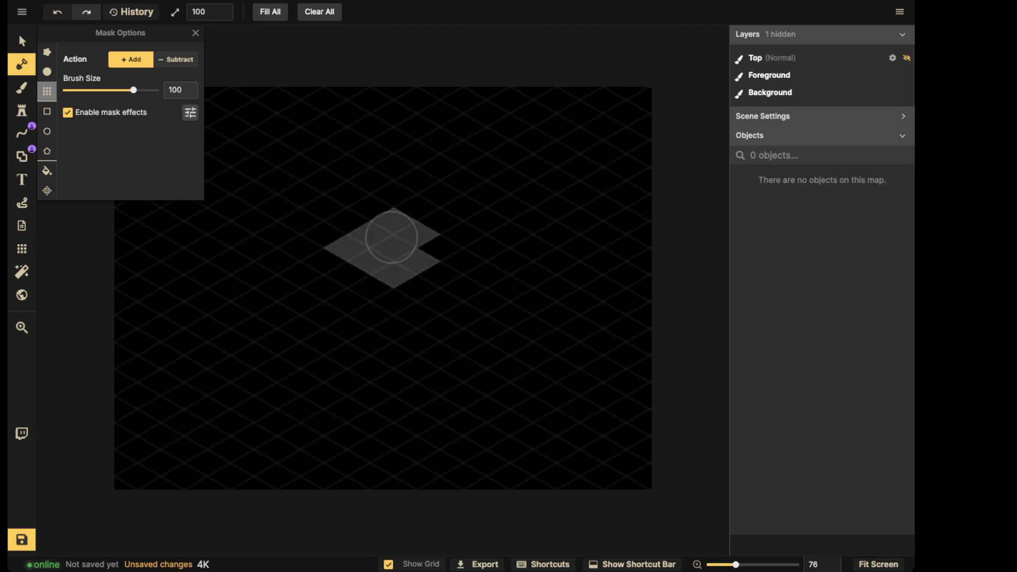
scroll(301, 246, "down", 1)
scroll(303, 247, "down", 6, "shift")
scroll(302, 248, "down", 4, "shift")
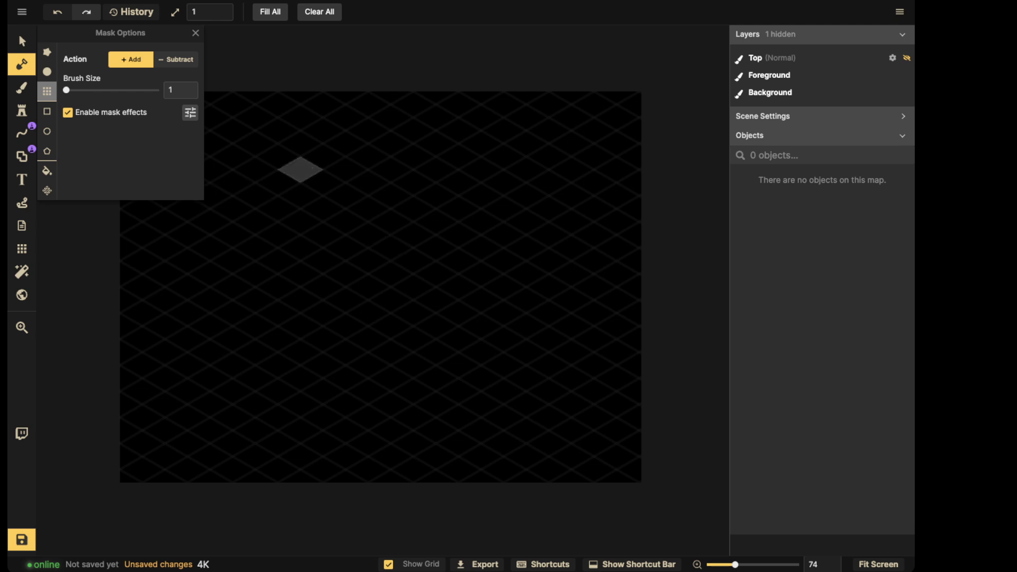
key("space")
left_click_drag(301, 169, 413, 233)
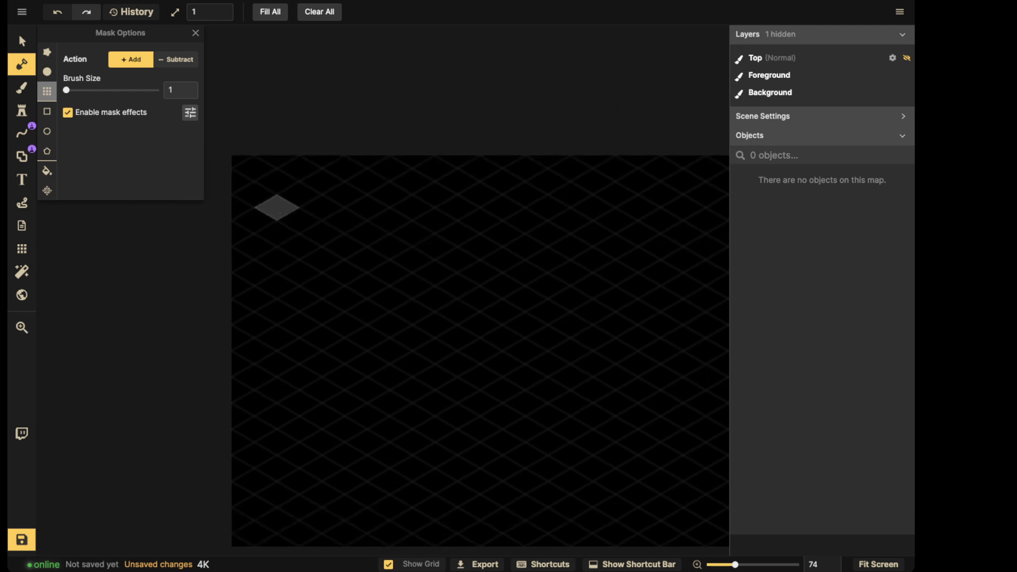
mouse_move(277, 208)
left_mouse_down()
mouse_move(322, 182)
mouse_move(367, 207)
mouse_move(344, 221)
mouse_move(300, 220)
mouse_move(322, 207)
left_mouse_up()
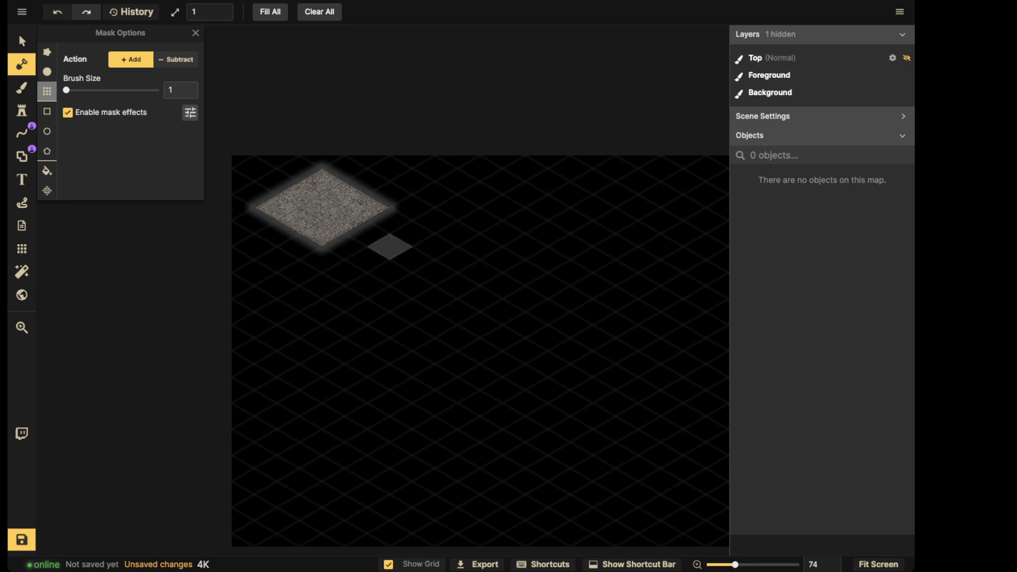
- Turn off the mask's stroke, outline and outer shadows effects and enable inner shadows instead
scroll(390, 246, "down", 1)
middle_click_drag(390, 246, 509, 260)
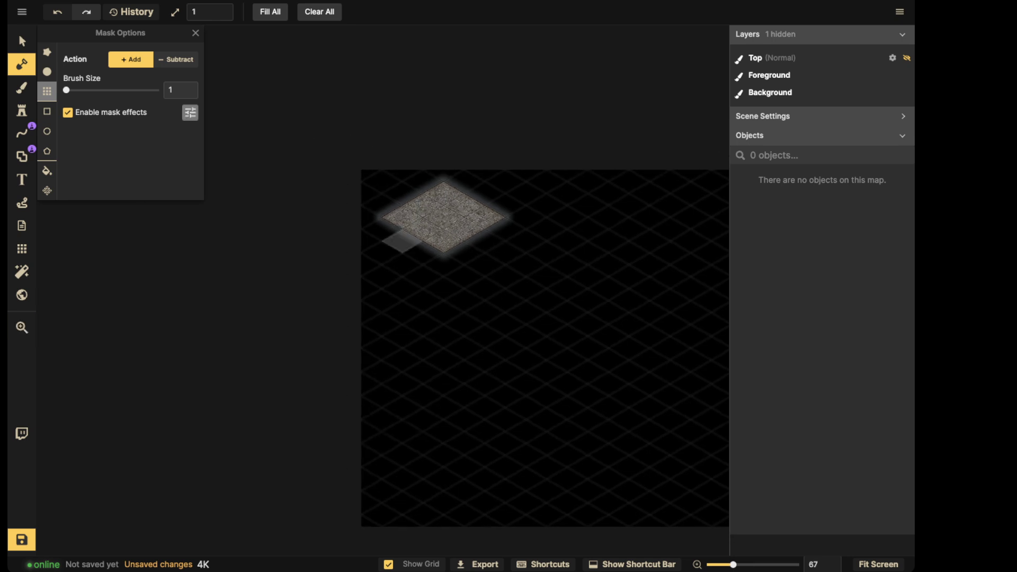
left_click(190, 112)
left_click(213, 161)
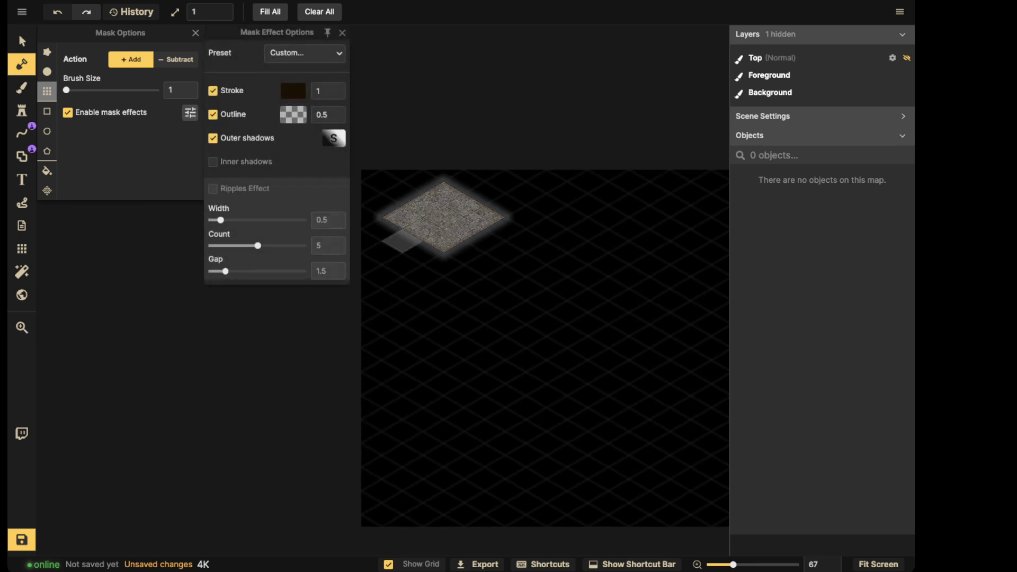
left_click(213, 138)
left_click(213, 91)
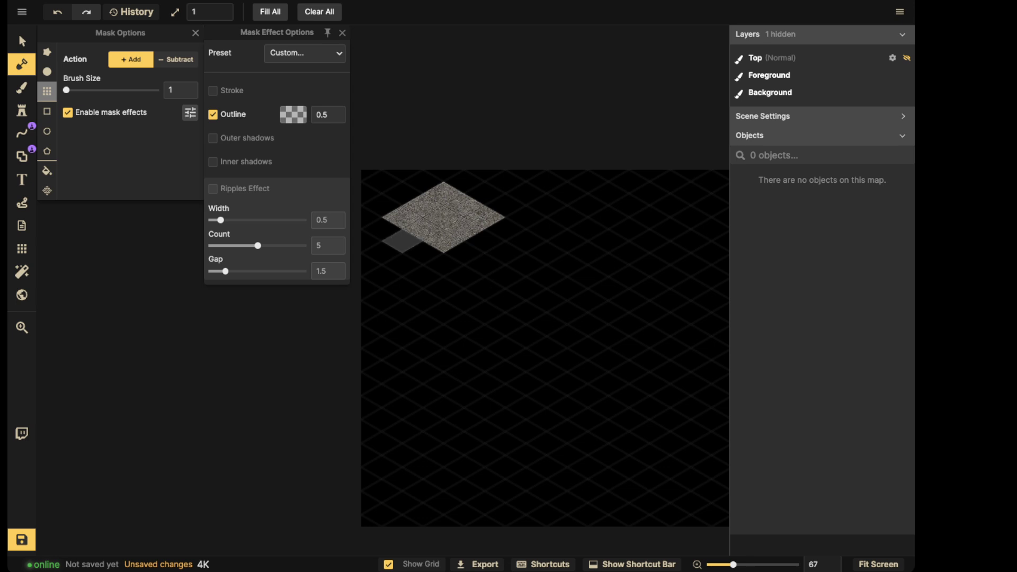
left_click(213, 114)
left_click(213, 161)
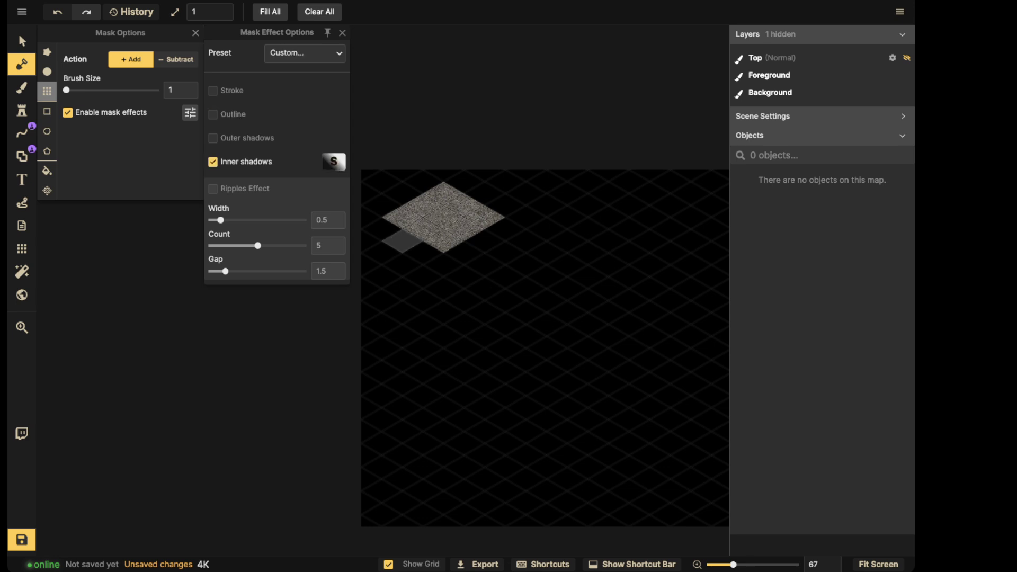
- Set the mask's inner shadow to a blur of 15.6, an intensity of 0.77 and the colour black (000000)
left_click(333, 161)
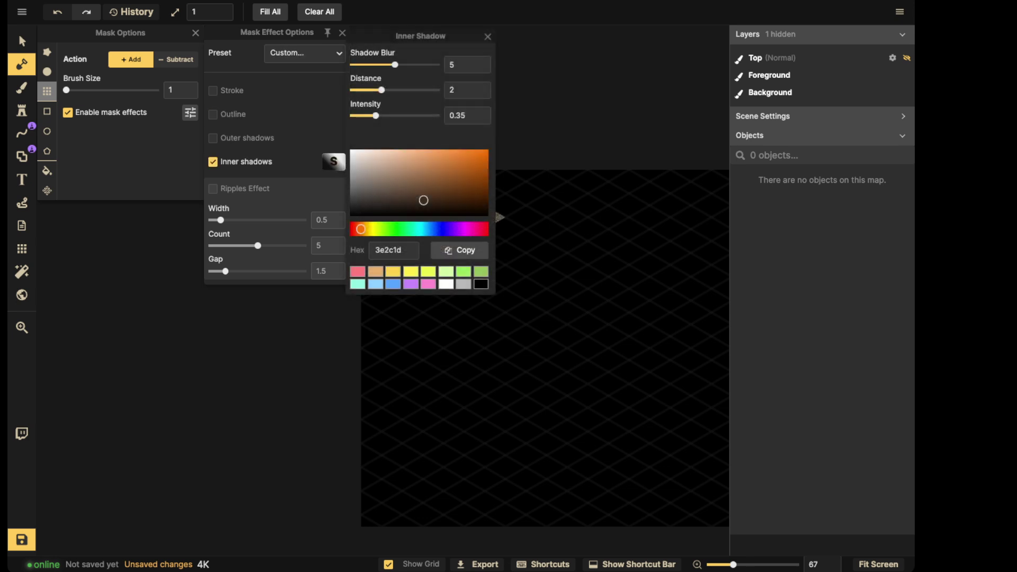
left_click(333, 162)
scroll(423, 238, "down", 1)
key("space")
left_click_drag(423, 238, 524, 277)
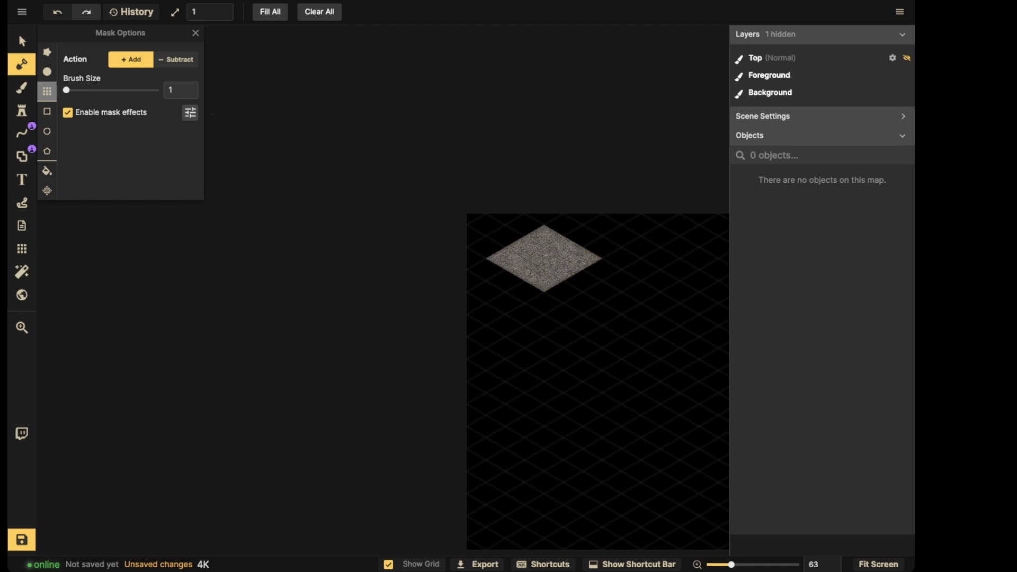
left_click(190, 112)
left_click(334, 162)
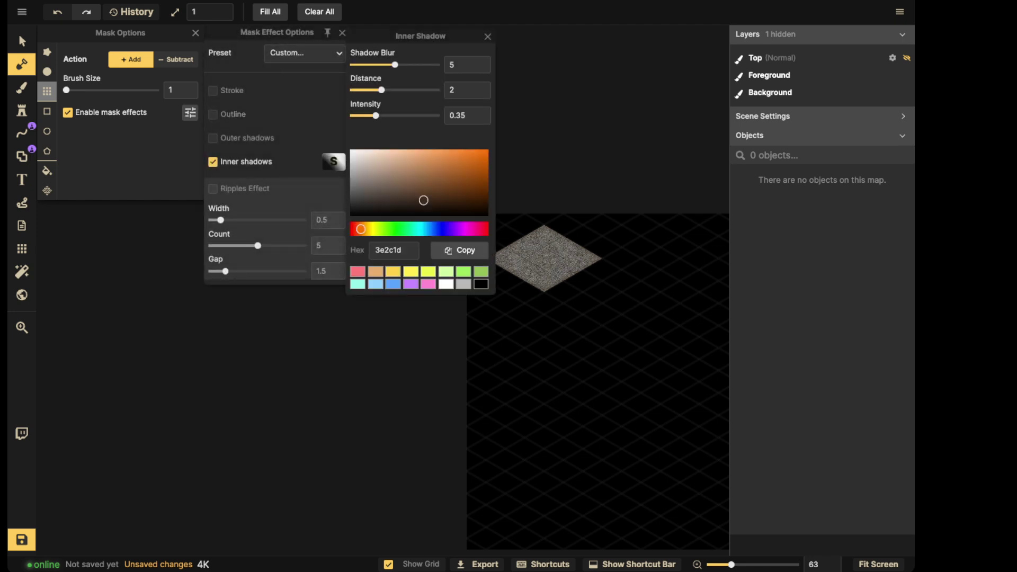
left_click_drag(395, 64, 420, 65)
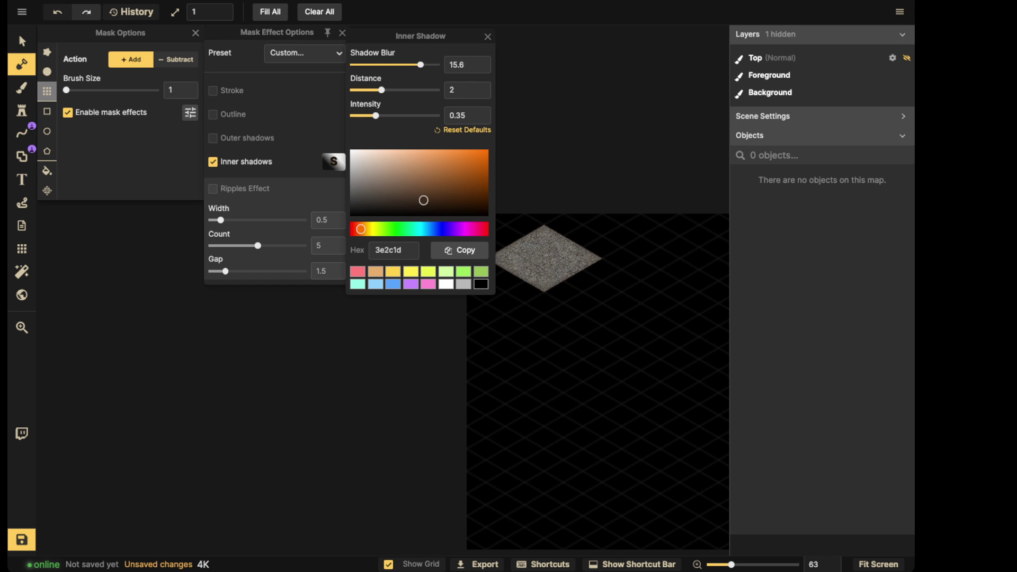
mouse_move(375, 115)
left_mouse_down()
mouse_move(397, 115)
mouse_move(386, 115)
left_mouse_up()
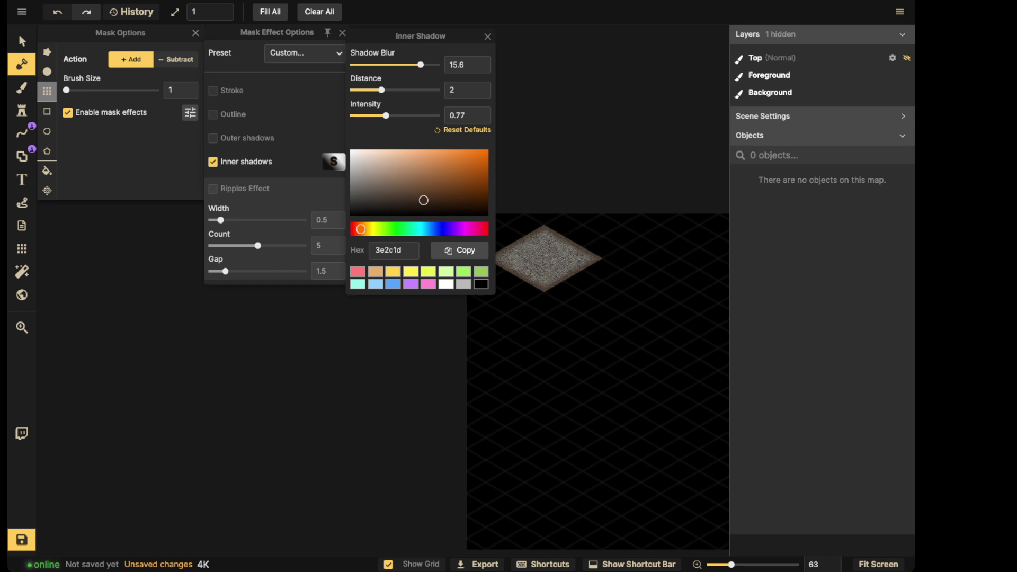
left_click_drag(423, 200, 488, 216)
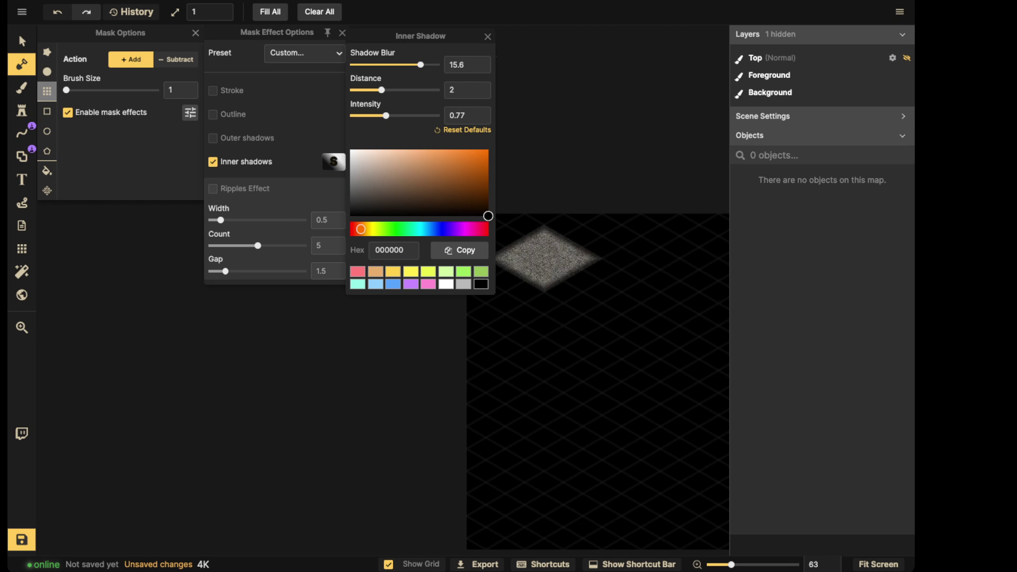
left_click(487, 37)
scroll(502, 210, "down", 4)
left_click(342, 33)
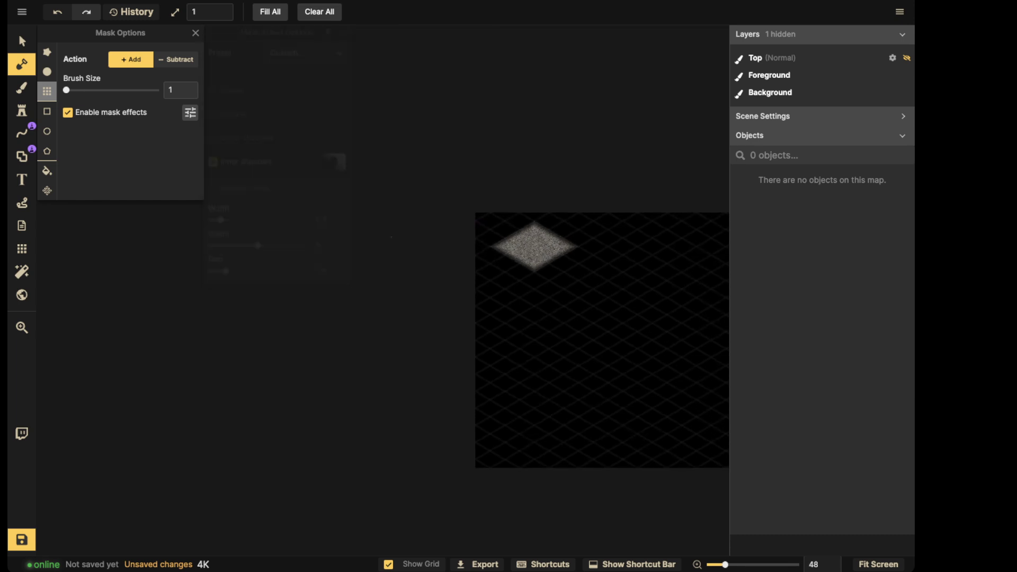
left_click(195, 33)
- Add a 3 by 3 tile room near the map's lower-right corner and a winding one-tile-wide corridor linking it to the upper-left room
scroll(277, 180, "down", 2)
left_click_drag(504, 270, 224, 202)
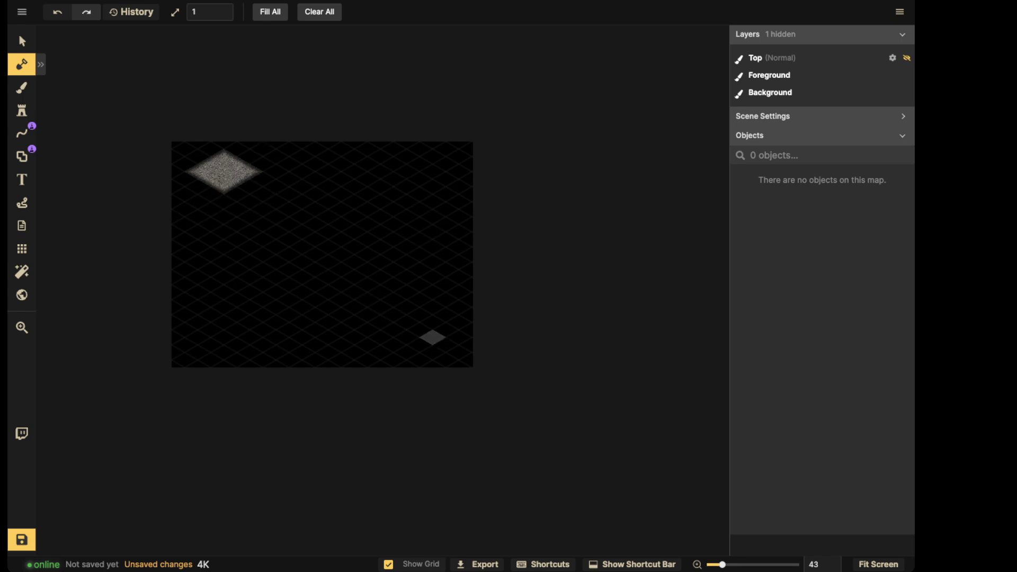
scroll(430, 337, "up", 4)
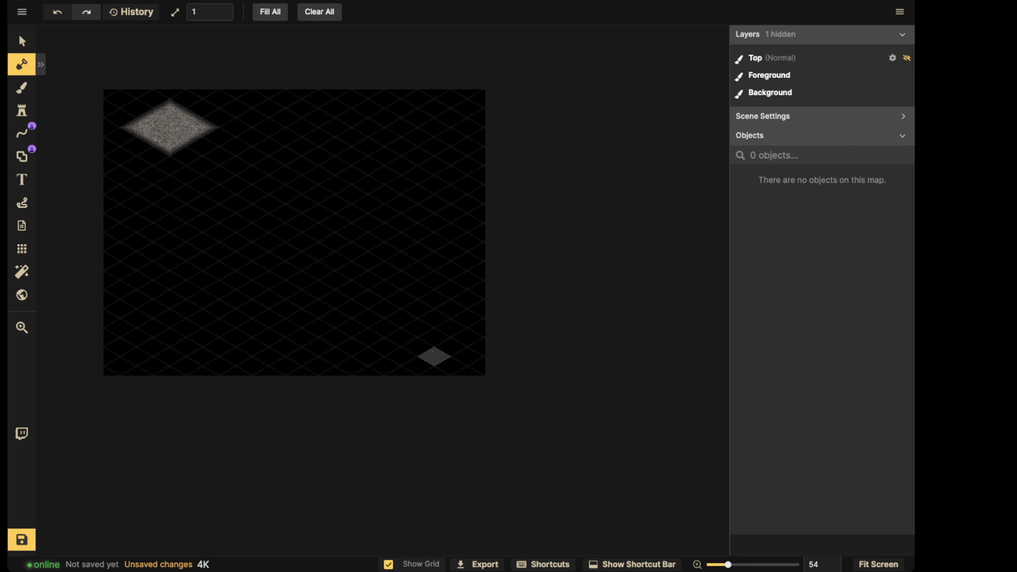
mouse_move(434, 357)
left_mouse_down()
mouse_move(466, 337)
mouse_move(435, 320)
mouse_move(416, 340)
mouse_move(427, 342)
left_mouse_up()
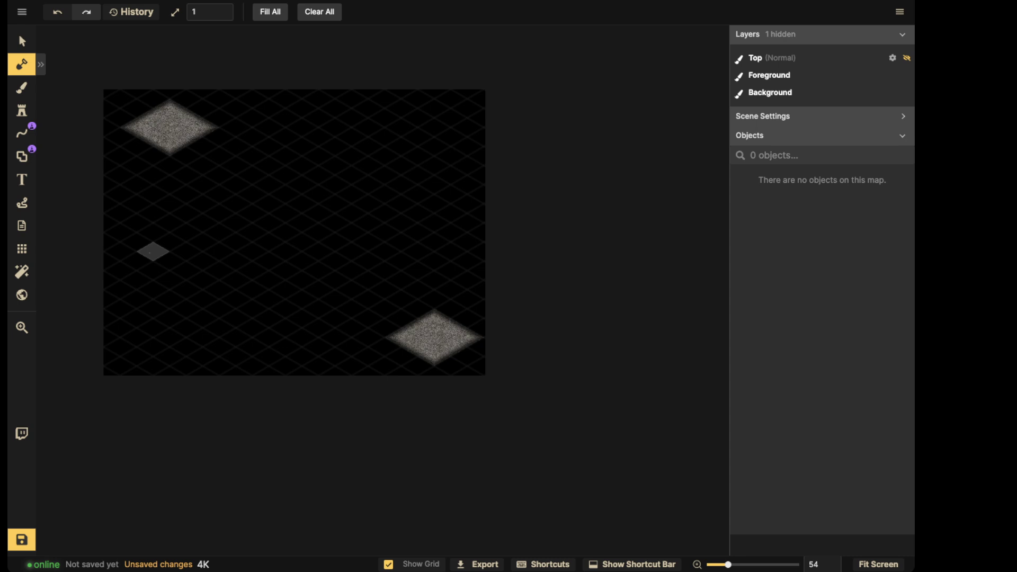
mouse_move(203, 146)
left_mouse_down()
mouse_move(269, 147)
mouse_move(335, 114)
mouse_move(393, 140)
mouse_move(376, 196)
mouse_move(252, 214)
mouse_move(186, 209)
mouse_move(137, 254)
mouse_move(153, 342)
mouse_move(235, 355)
mouse_move(334, 260)
mouse_move(418, 233)
mouse_move(429, 280)
mouse_move(385, 307)
mouse_move(418, 328)
left_mouse_up()
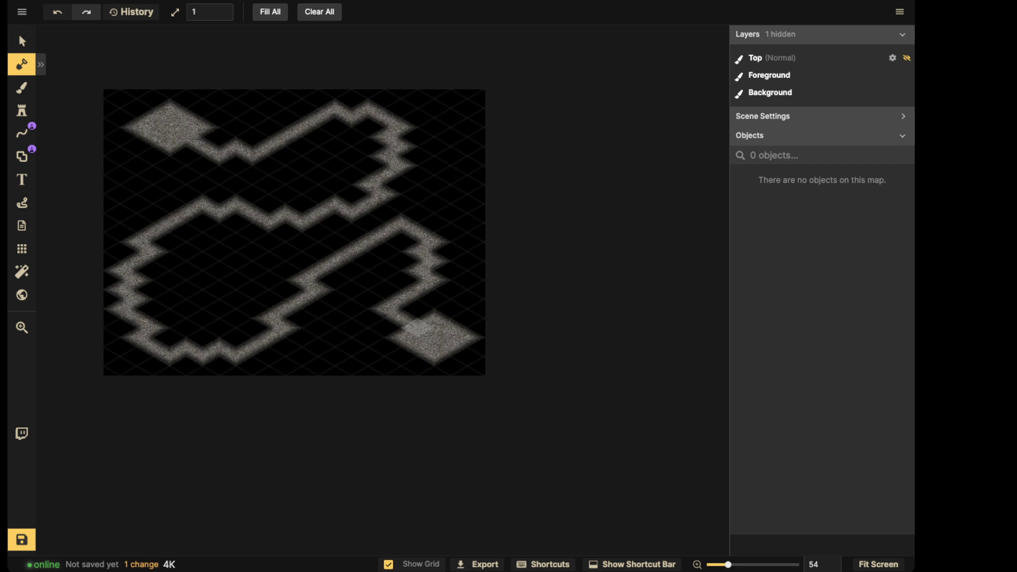
- Widen the corridor into a room at the map's upper middle, undoing the extra tile placed on its lower side
mouse_move(269, 127)
left_mouse_down()
mouse_move(301, 108)
mouse_move(336, 127)
mouse_move(284, 158)
left_mouse_up()
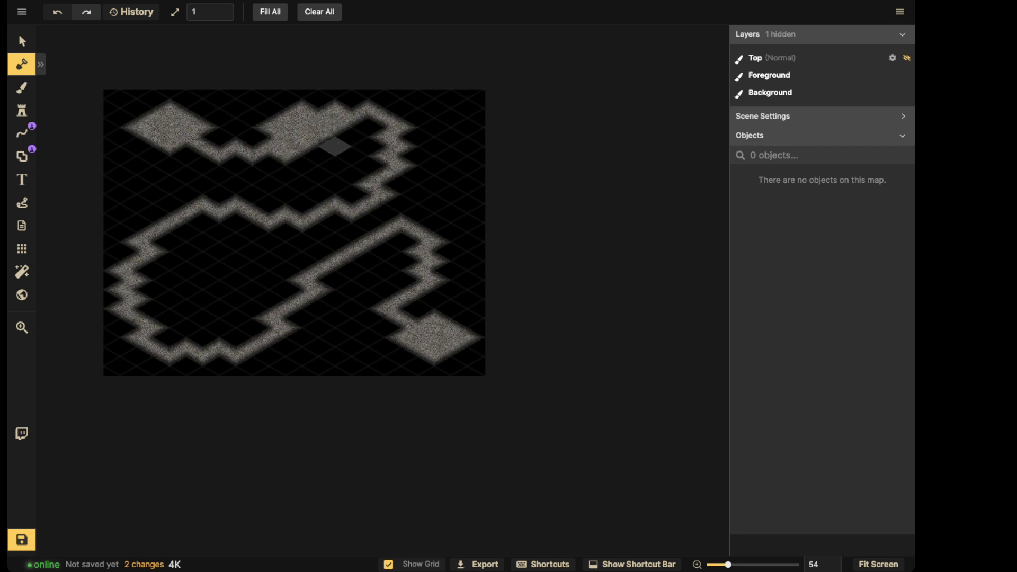
left_click(318, 138)
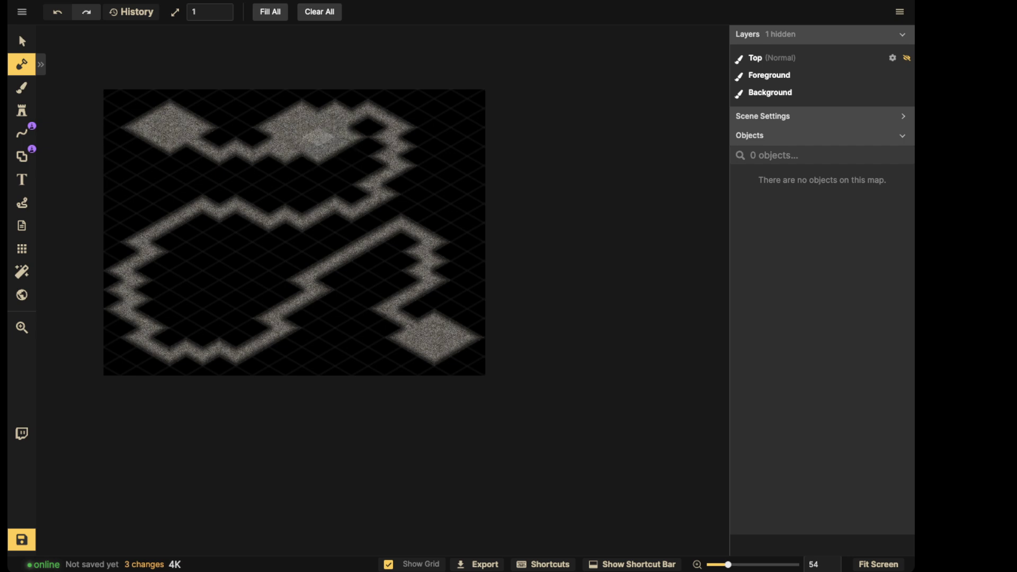
key("ctrl+z")
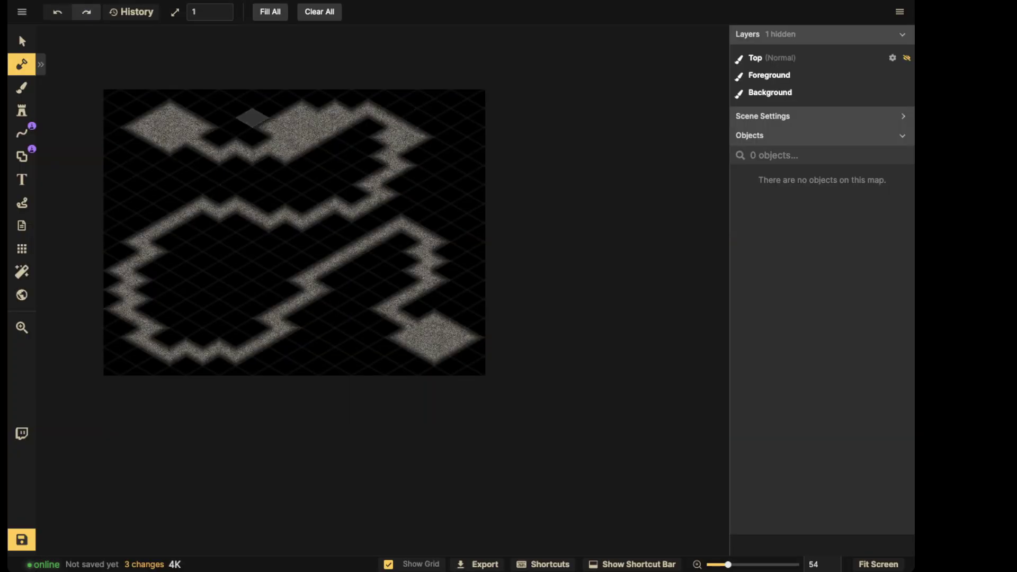
- Reroute the corridor bend near the map's upper-right corner by subtracting its inner tiles and adding an outer connecting tile
left_click(87, 11)
left_click(41, 64)
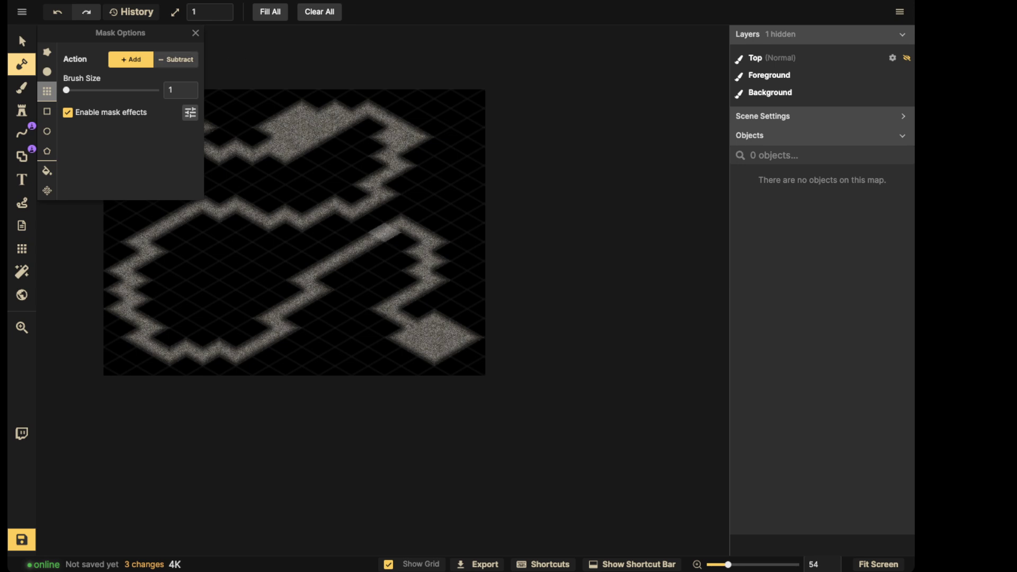
left_click(176, 60)
left_click(385, 137)
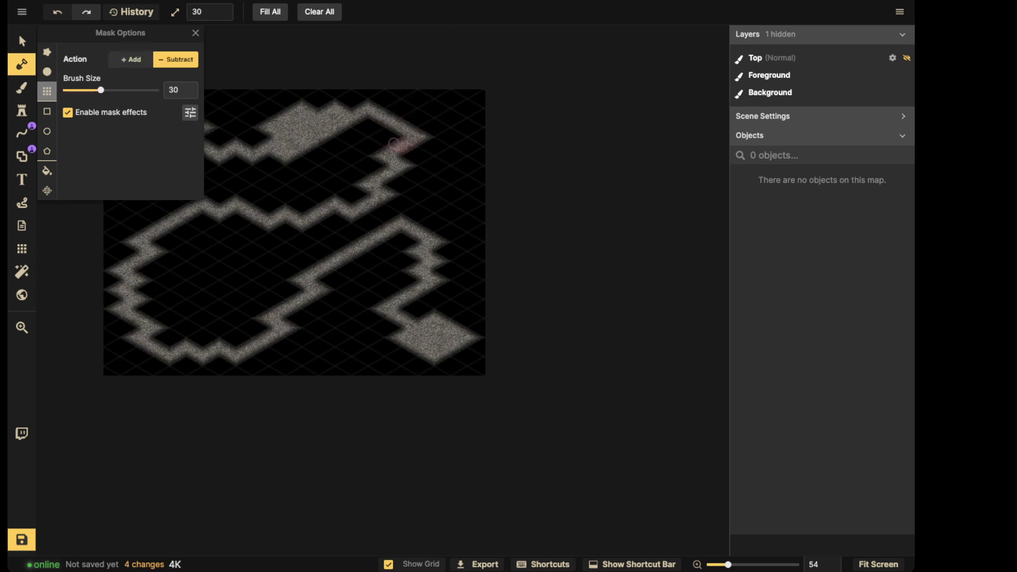
left_click(384, 146)
scroll(391, 238, "down", 10)
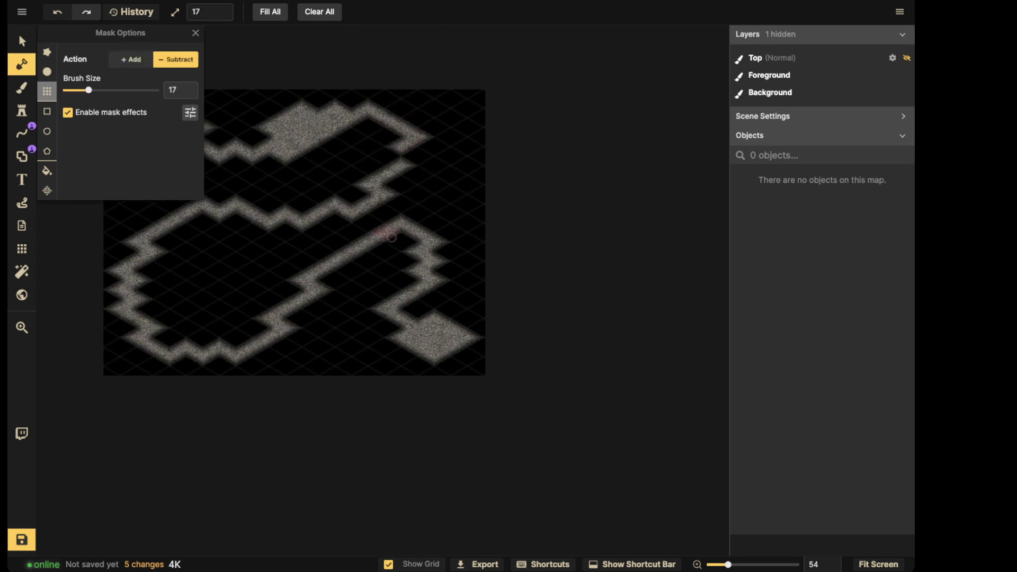
left_click(131, 59)
left_click(417, 156)
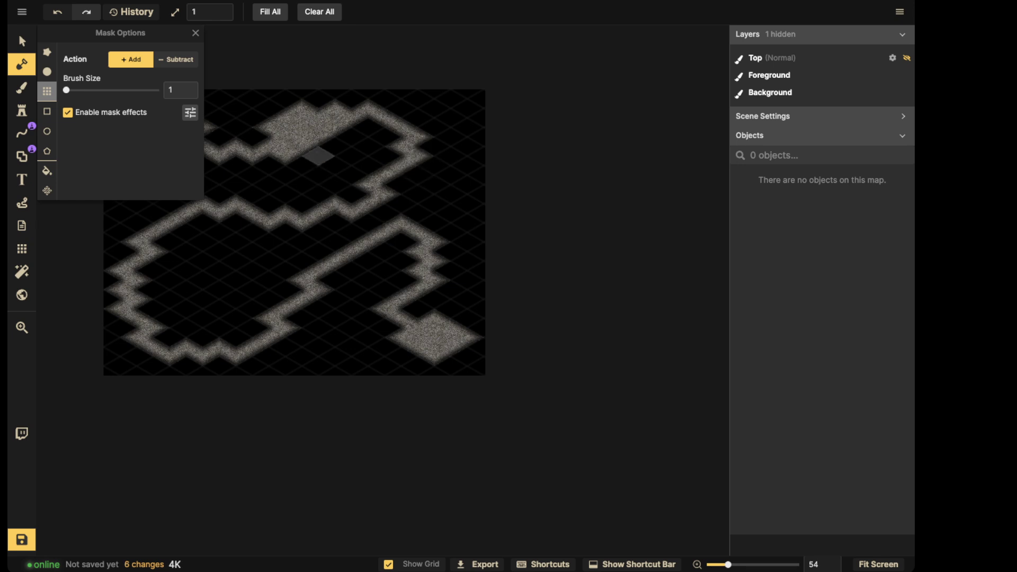
- Reshape the upper-middle room by adding tiles along its lower and left edges and subtracting the surplus tiles on its upper-right side
left_click(334, 127)
left_click(367, 127)
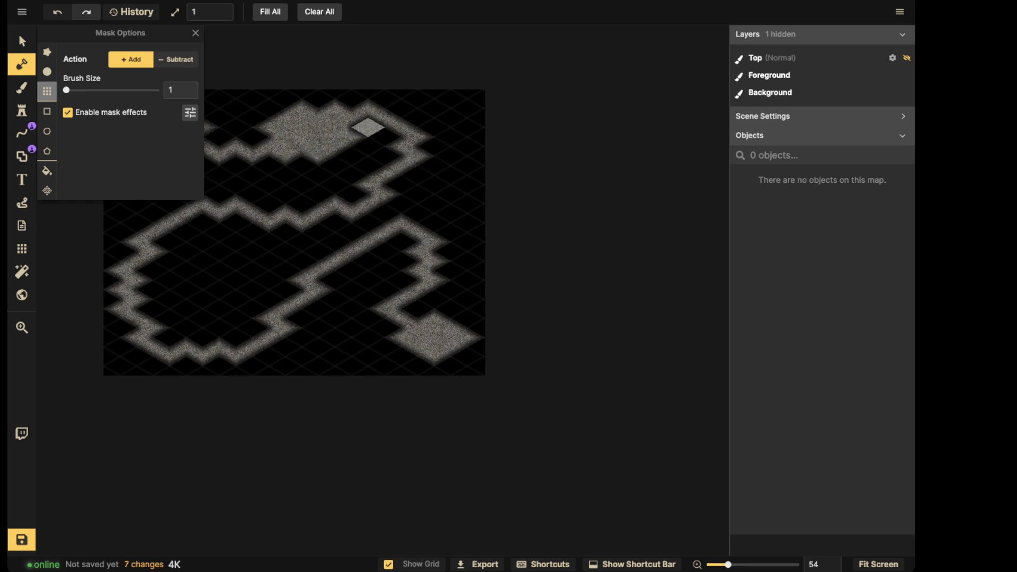
left_click(302, 162)
key("x")
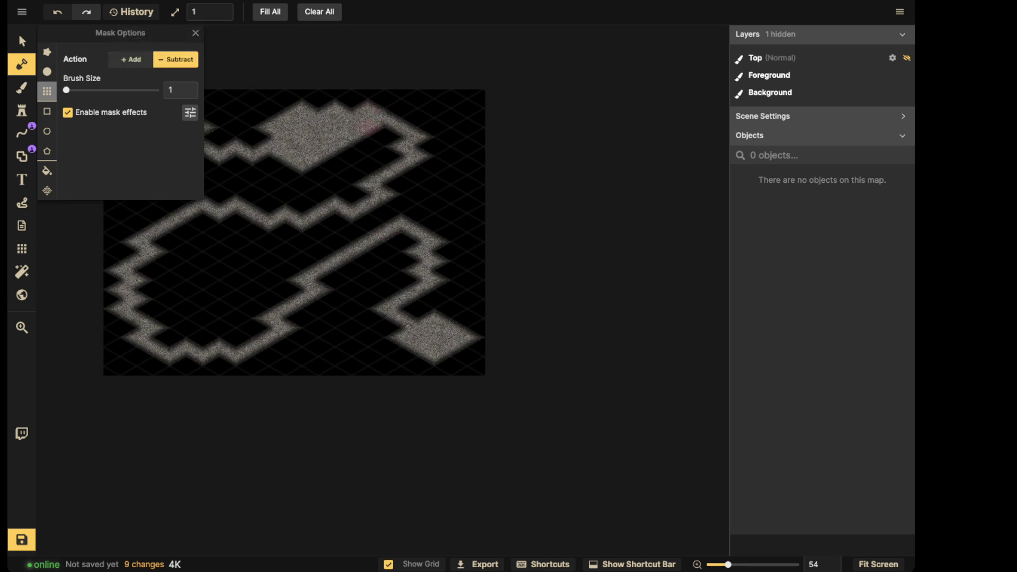
left_click(366, 127)
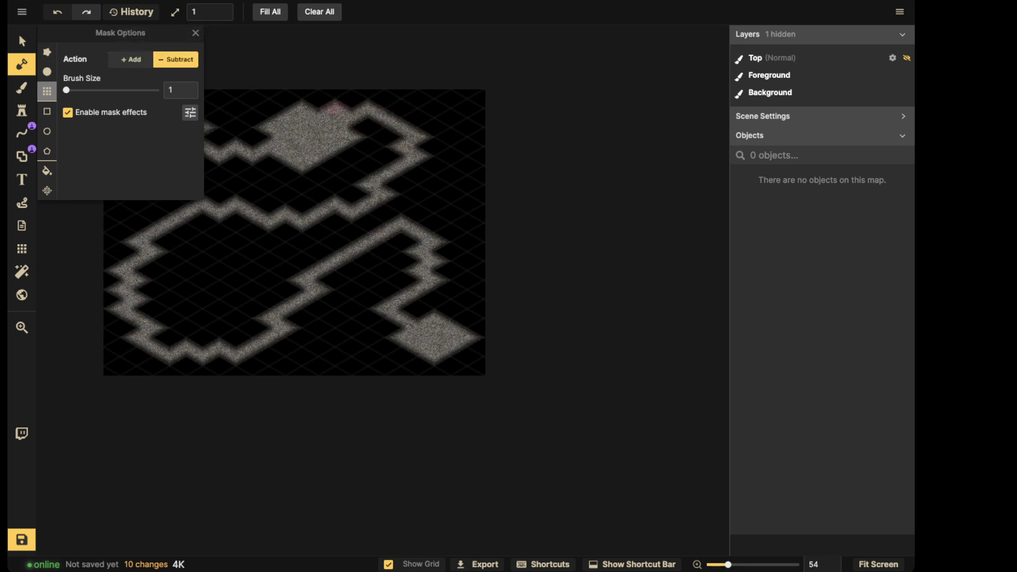
left_click(334, 111)
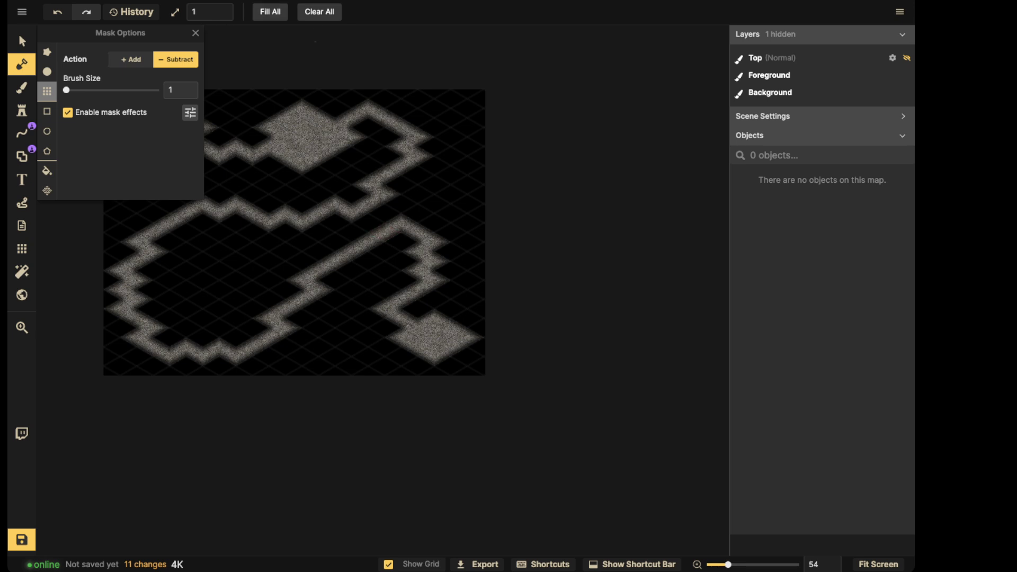
key("x")
left_click(268, 128)
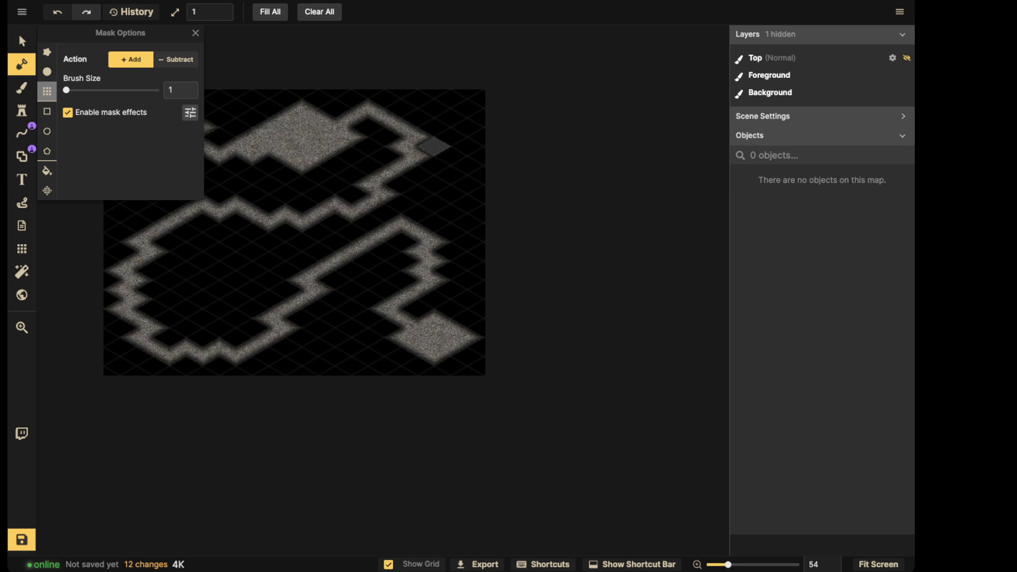
- Add one room on the corridor in the map's upper-right corner and another on the corridor halfway down its right edge
mouse_move(418, 128)
left_mouse_down()
mouse_move(418, 118)
mouse_move(466, 127)
mouse_move(442, 140)
mouse_move(407, 127)
left_mouse_up()
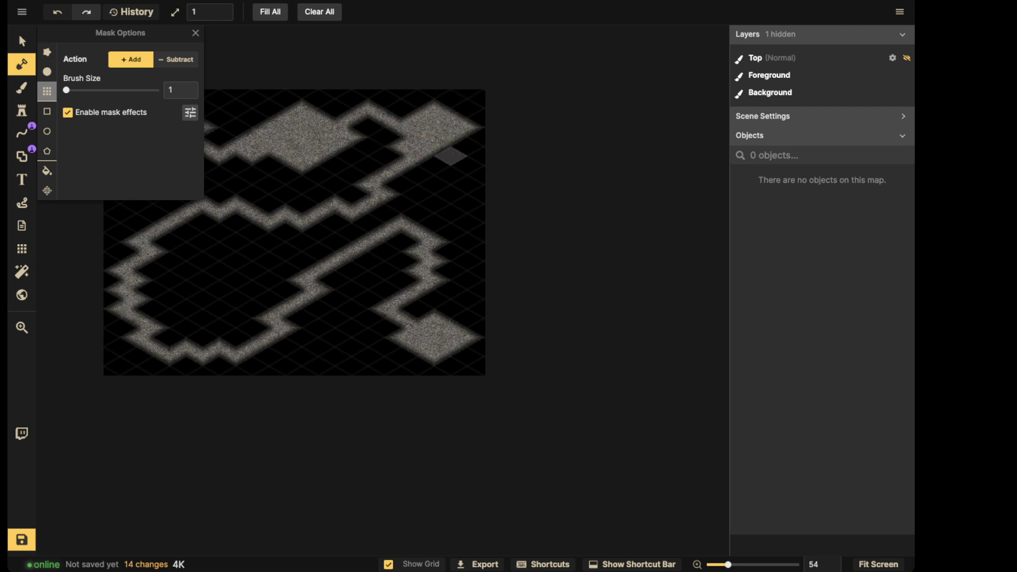
left_click_drag(450, 156, 466, 142)
left_click(417, 212)
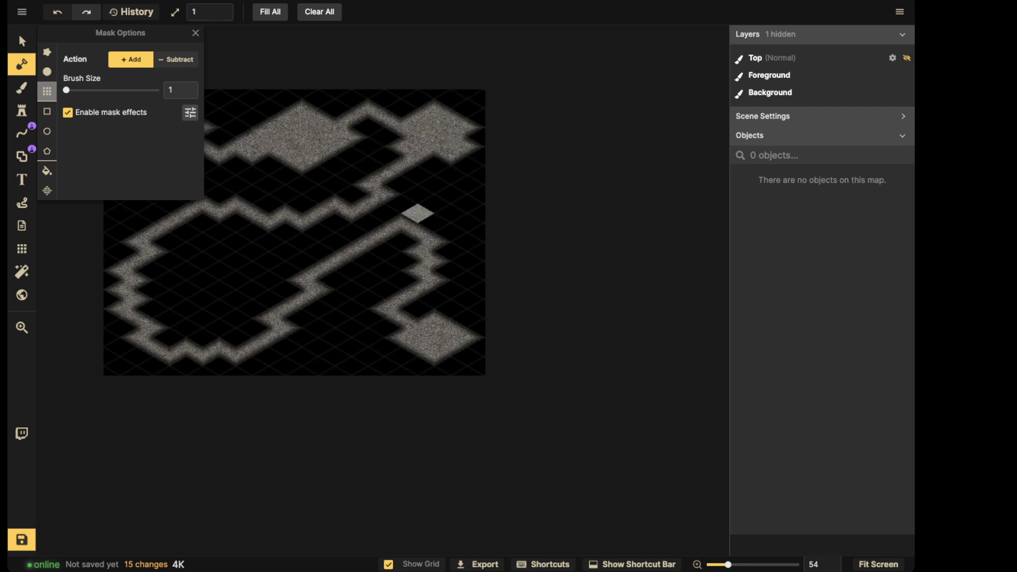
left_click_drag(441, 227, 409, 237)
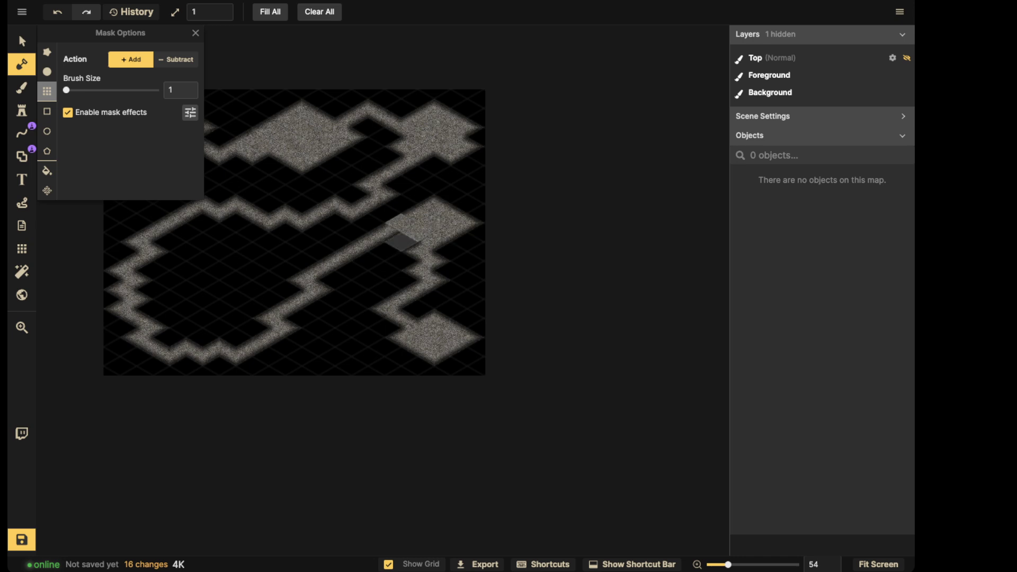
left_click(386, 248)
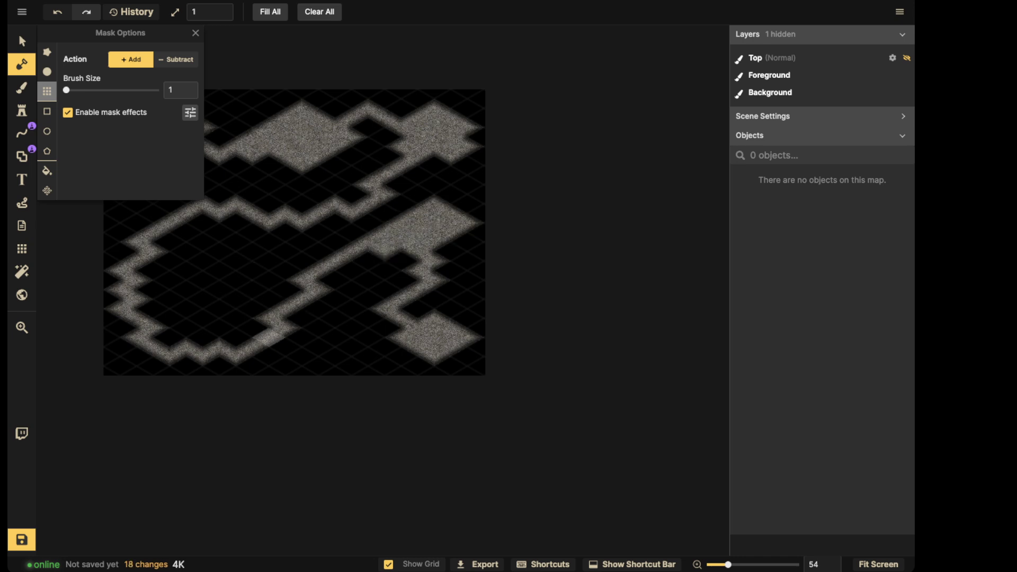
- Add a large room in the map's lower middle and another room on the corridor halfway down its left edge
mouse_move(286, 290)
left_mouse_down()
mouse_move(235, 261)
mouse_move(204, 292)
mouse_move(254, 328)
mouse_move(302, 318)
mouse_move(267, 302)
mouse_move(252, 308)
mouse_move(302, 337)
mouse_move(334, 318)
mouse_move(186, 290)
mouse_move(220, 270)
left_mouse_up()
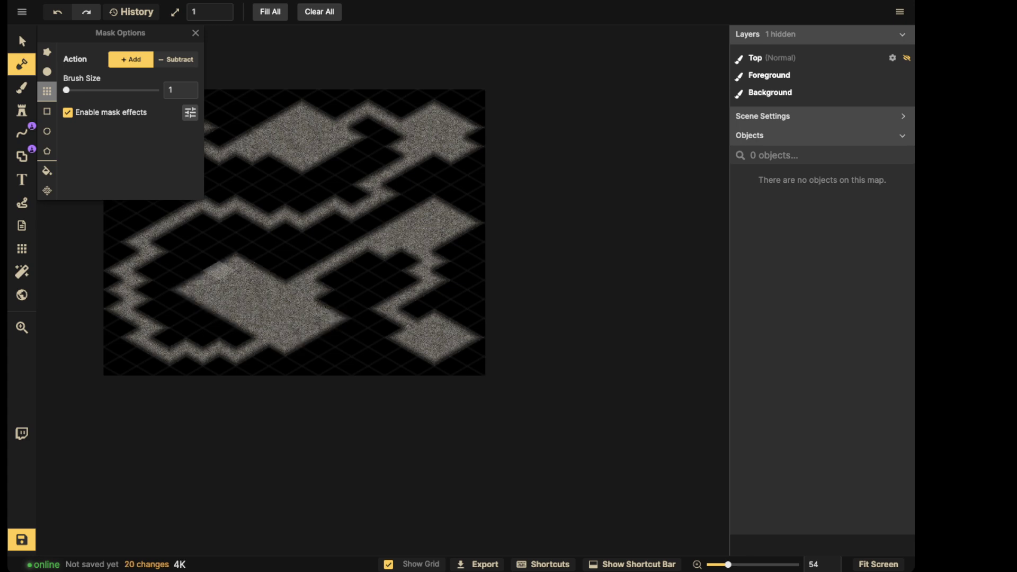
key("space")
left_click_drag(315, 230, 483, 240)
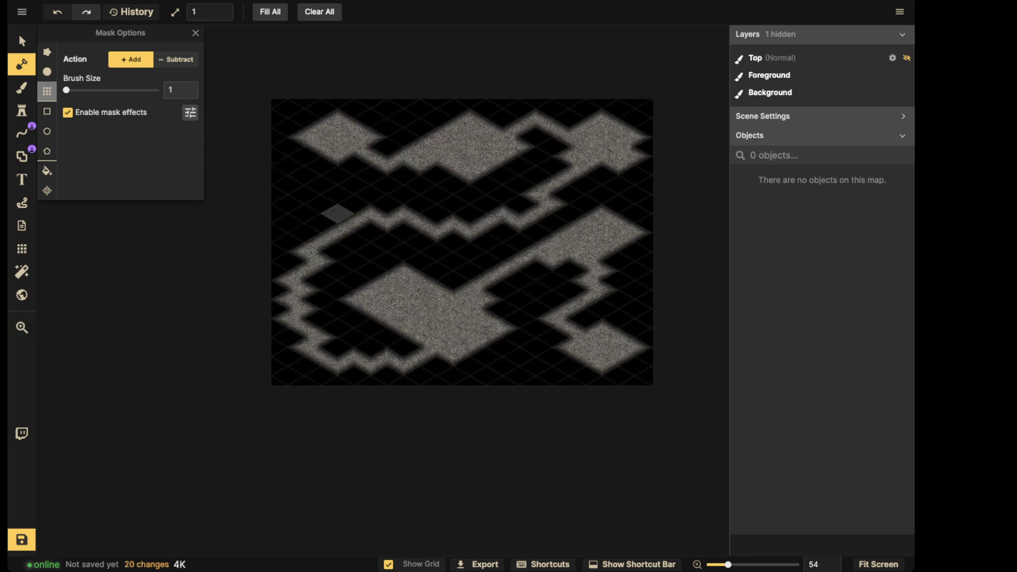
mouse_move(338, 214)
left_mouse_down()
mouse_move(371, 233)
mouse_move(334, 252)
mouse_move(304, 230)
mouse_move(331, 214)
mouse_move(370, 253)
mouse_move(362, 257)
mouse_move(370, 233)
left_mouse_up()
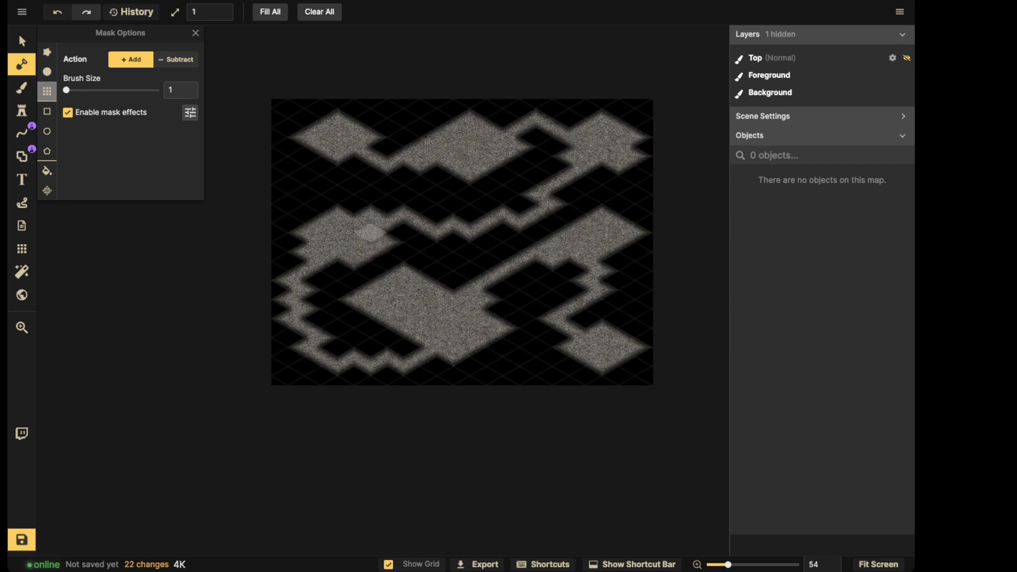
left_click(461, 278)
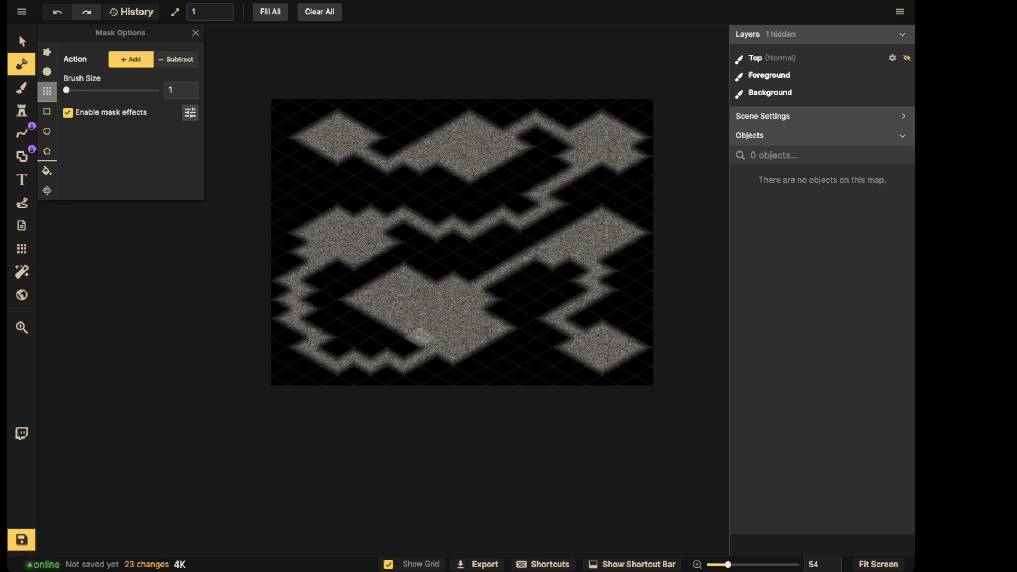
- Add grid tiles to the large lower-middle room's lower-left and lower-right edges and to the upper-middle room's upper-left edge
left_click(421, 336)
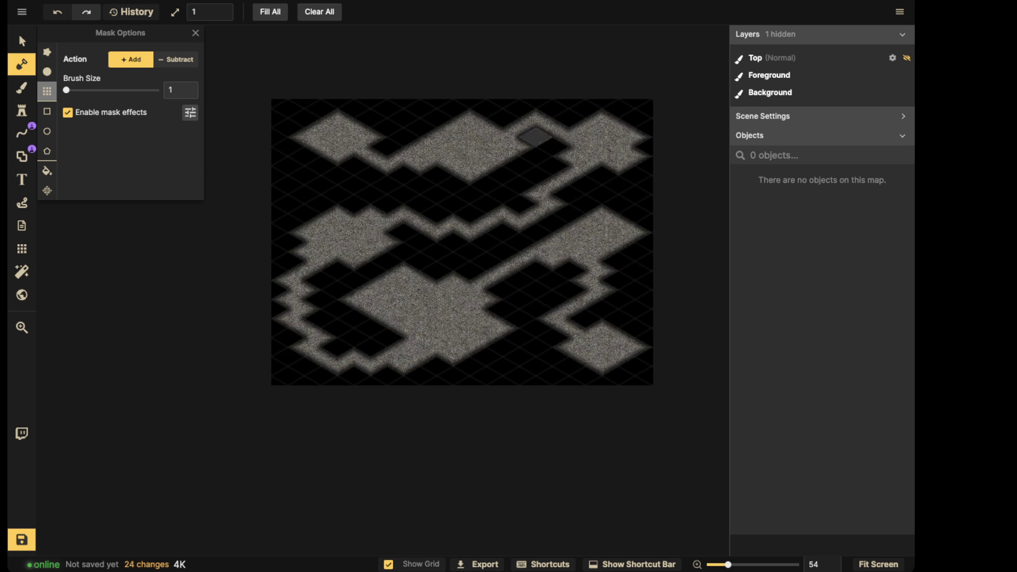
left_click(436, 118)
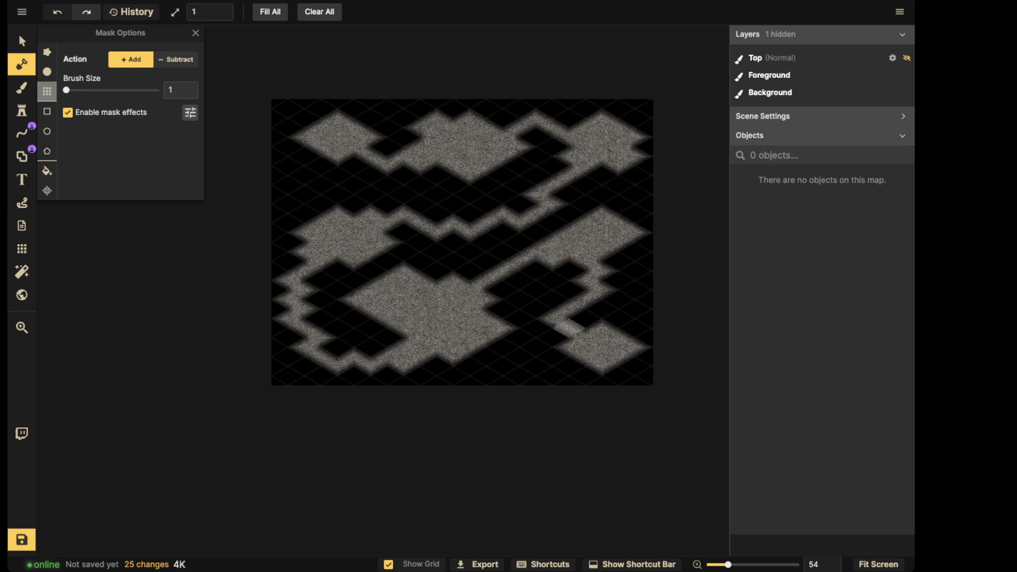
left_click(486, 357)
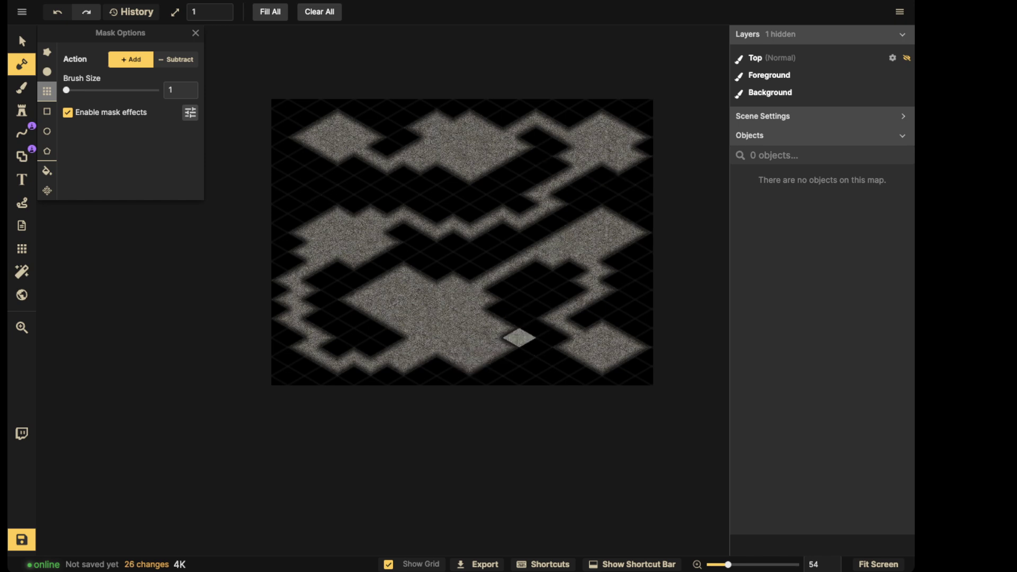
left_click(511, 343)
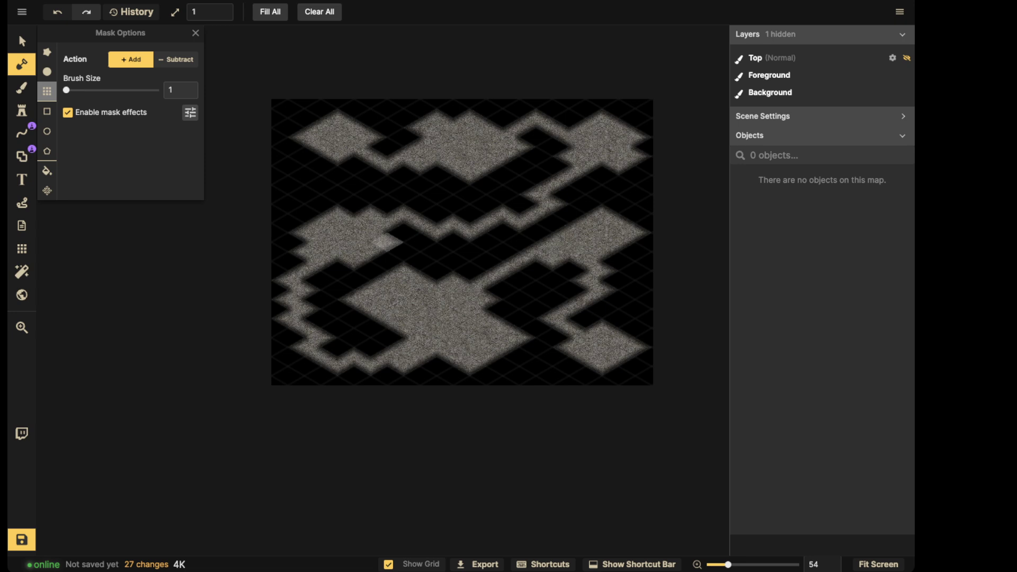
- Switch to the rough mask brush with smoothing off and roughness 3, and roughen the corridor between the upper-left and upper-middle rooms
left_click(47, 52)
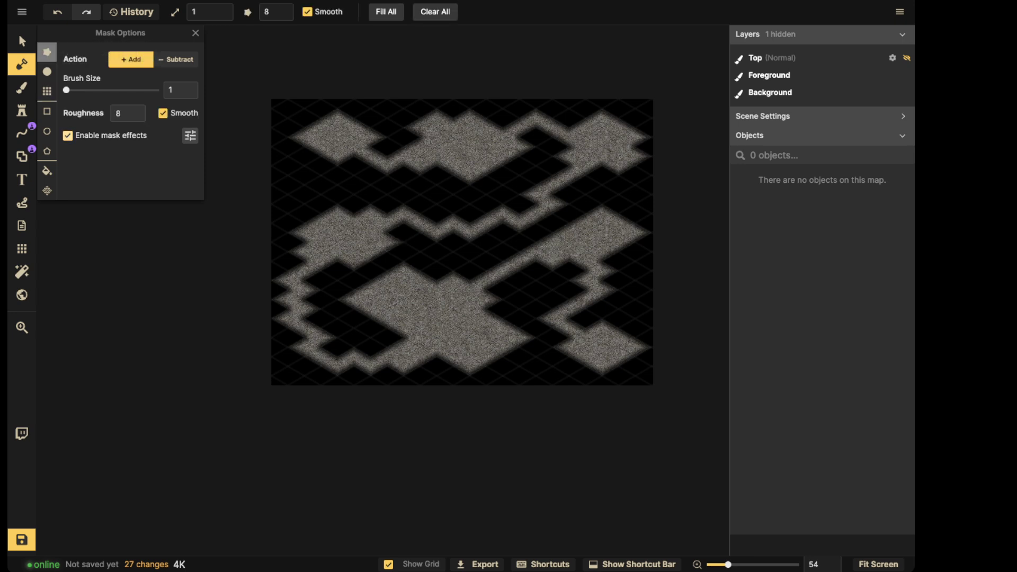
left_click(307, 12)
left_click(282, 17)
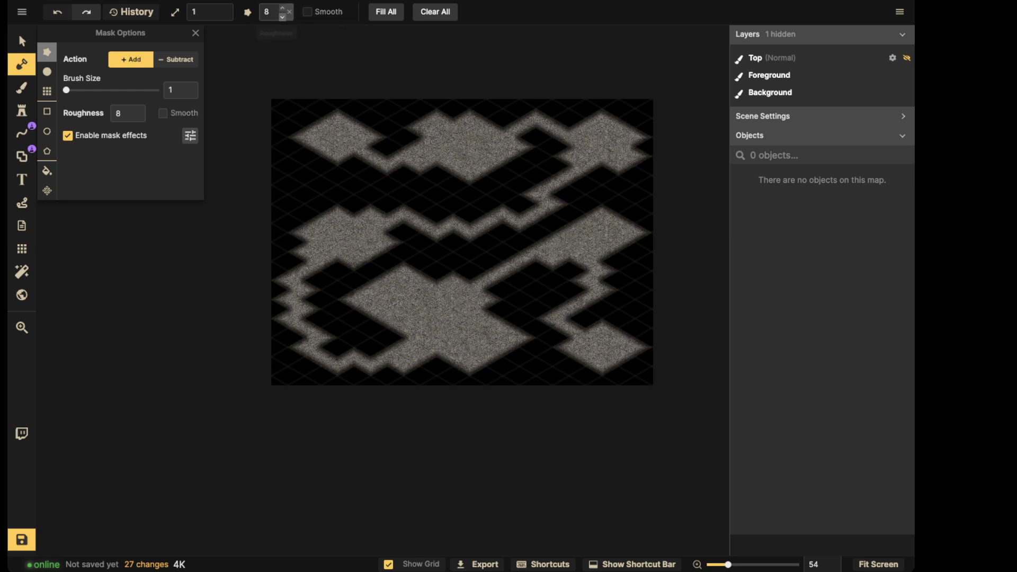
left_click(282, 17)
left_click(282, 17)
left_click(282, 17)
left_click(282, 17)
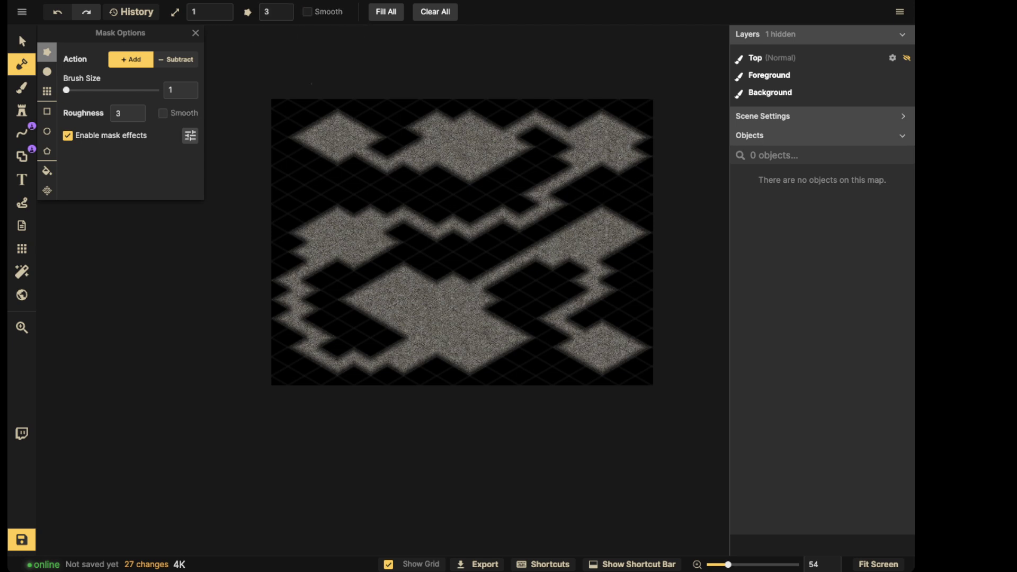
scroll(464, 243, "up", 5)
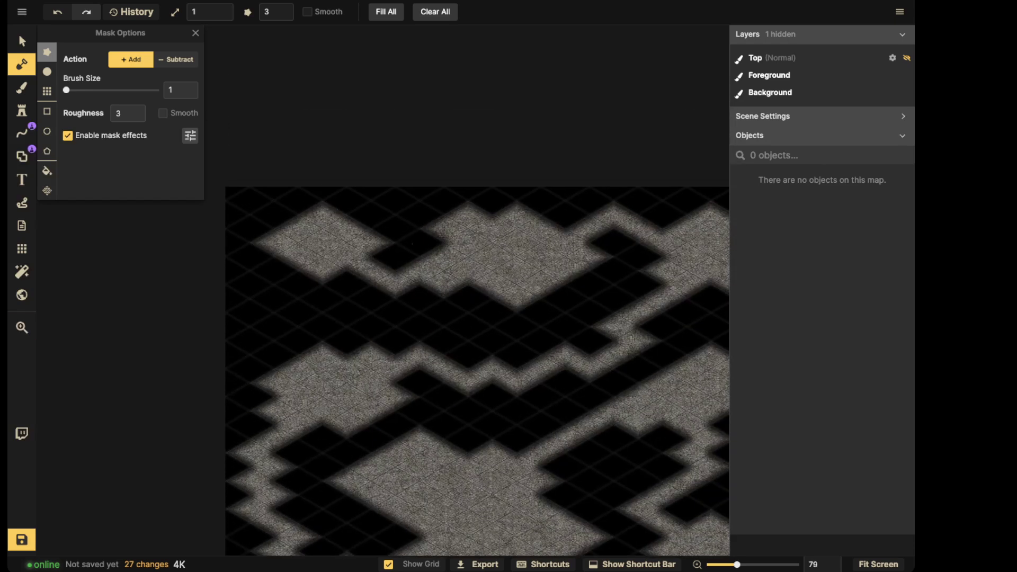
left_click_drag(406, 268, 387, 267)
left_click_drag(392, 266, 373, 257)
- Set the brush roughness to 8 and paint jagged edges around the upper-left room and its corridor
double_click(276, 12)
type("8")
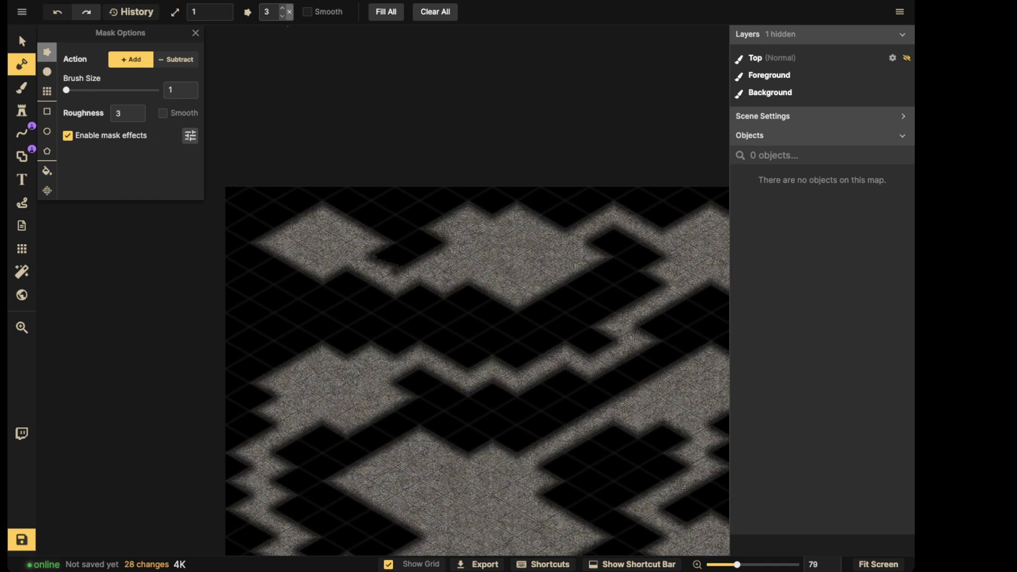
key("Return")
mouse_move(384, 270)
left_mouse_down()
mouse_move(424, 257)
mouse_move(377, 286)
mouse_move(344, 270)
mouse_move(292, 276)
mouse_move(259, 235)
mouse_move(318, 207)
mouse_move(365, 217)
mouse_move(342, 208)
left_mouse_up()
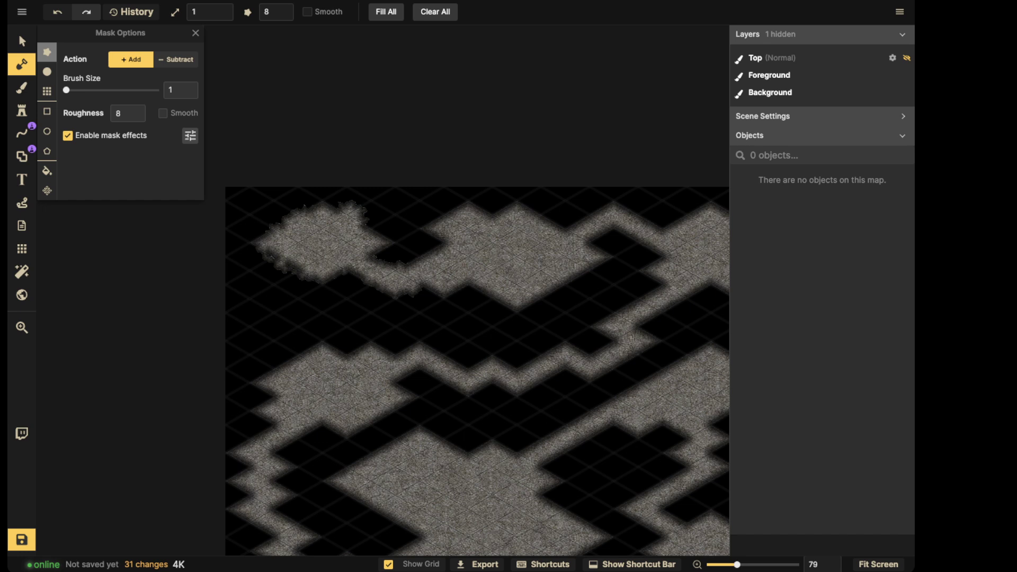
left_click_drag(268, 251, 304, 273)
left_click_drag(310, 213, 277, 230)
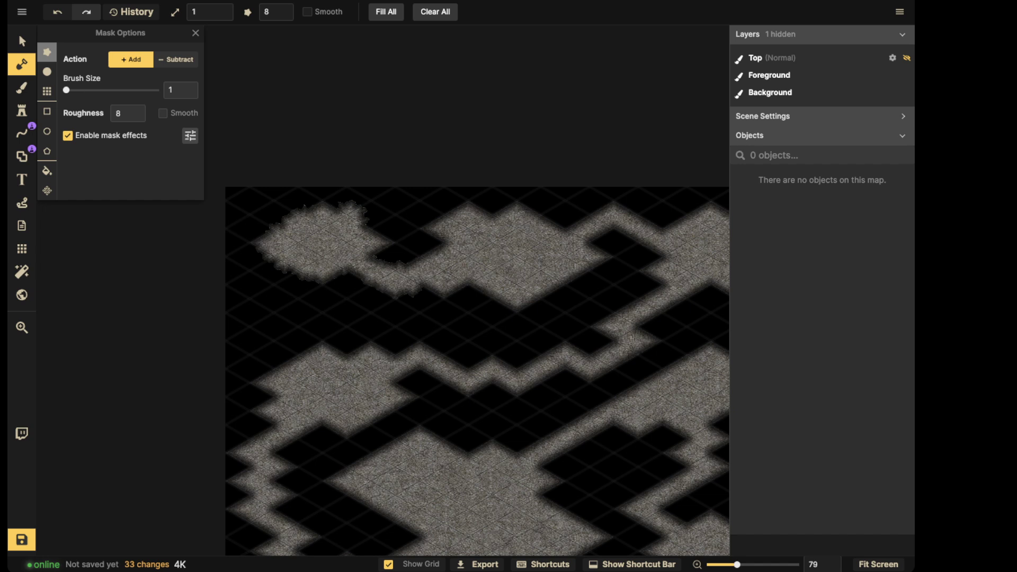
- Paint jagged edges along the upper-middle room and the corridor bend leading to the upper-right room
mouse_move(461, 283)
left_mouse_down()
mouse_move(511, 308)
mouse_move(587, 280)
mouse_move(593, 265)
mouse_move(556, 299)
mouse_move(577, 270)
mouse_move(545, 290)
left_mouse_up()
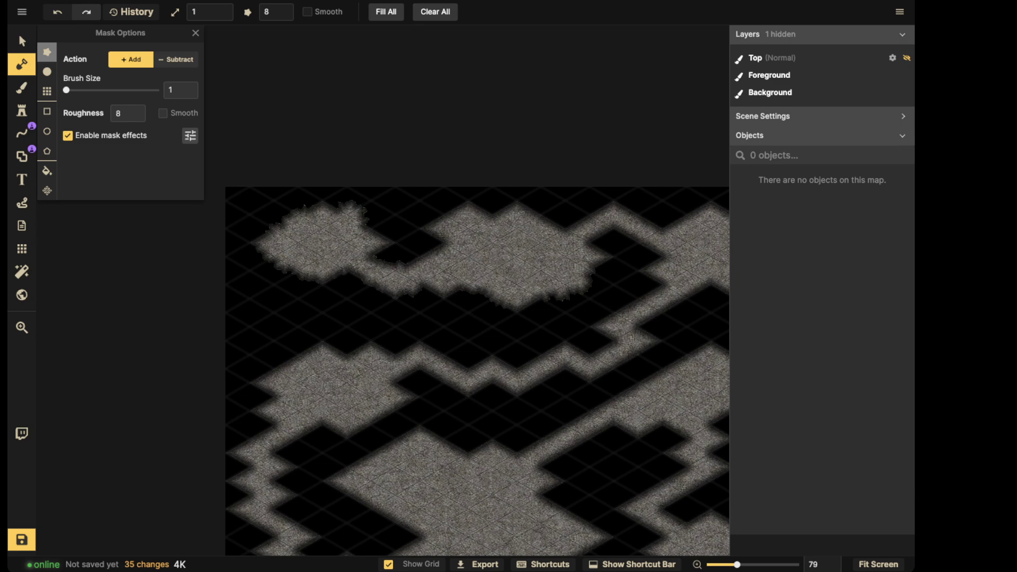
left_click_drag(495, 213, 439, 244)
scroll(543, 148, "down", 1)
key("space")
left_click_drag(542, 149, 292, 143)
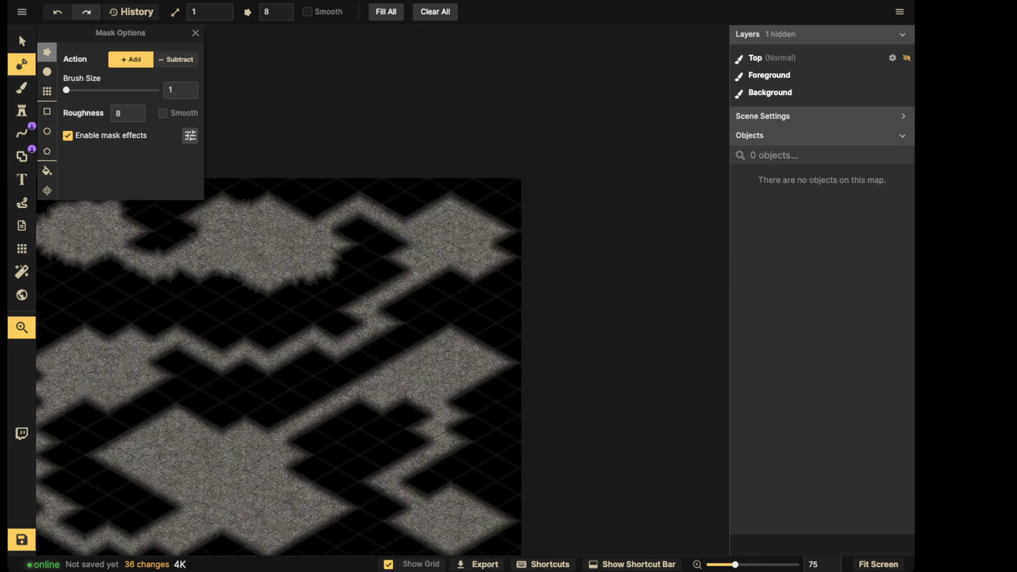
mouse_move(349, 214)
left_mouse_down()
mouse_move(374, 218)
mouse_move(352, 221)
mouse_move(343, 204)
mouse_move(378, 197)
mouse_move(424, 217)
mouse_move(405, 247)
mouse_move(389, 232)
mouse_move(407, 271)
mouse_move(389, 283)
left_mouse_up()
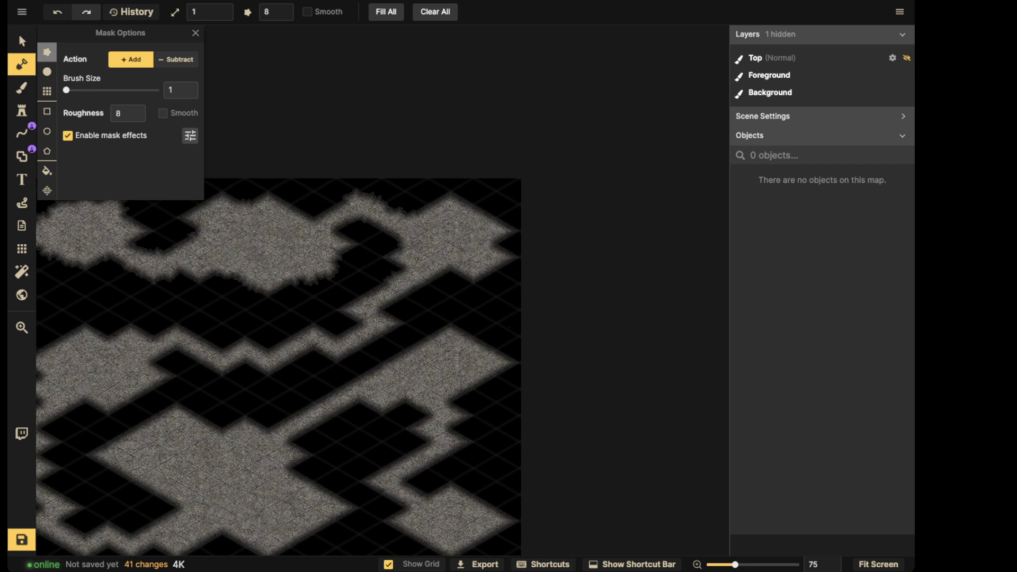
- Roughen the middle-left room's edges and paint a rounded chamber on the corridor to its right
key("space")
left_click_drag(254, 339, 509, 295)
mouse_move(340, 284)
left_mouse_down()
mouse_move(276, 291)
mouse_move(273, 317)
mouse_move(302, 284)
mouse_move(289, 301)
mouse_move(331, 288)
mouse_move(284, 324)
mouse_move(279, 308)
mouse_move(290, 312)
mouse_move(290, 289)
left_mouse_up()
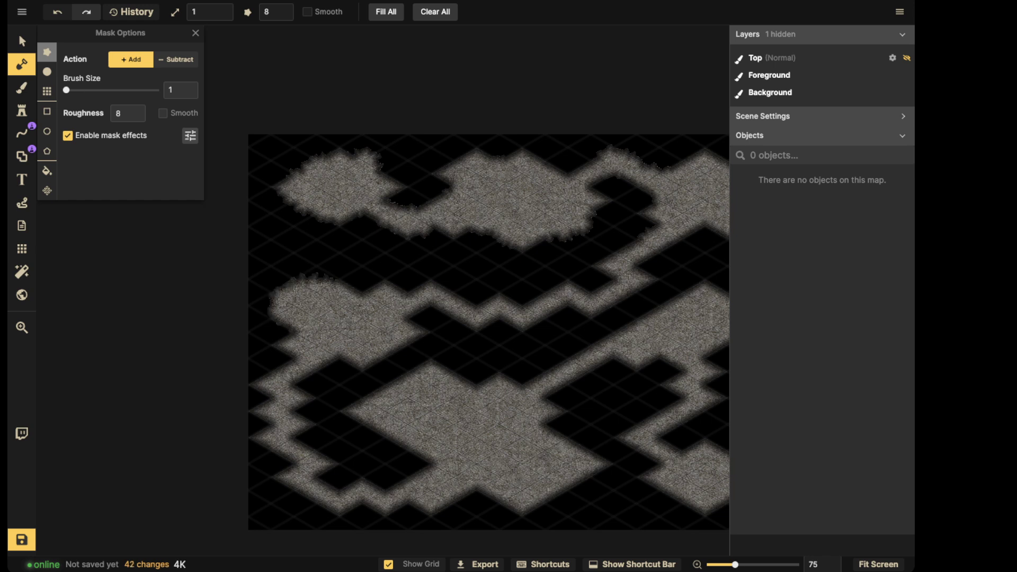
left_click_drag(372, 362, 413, 348)
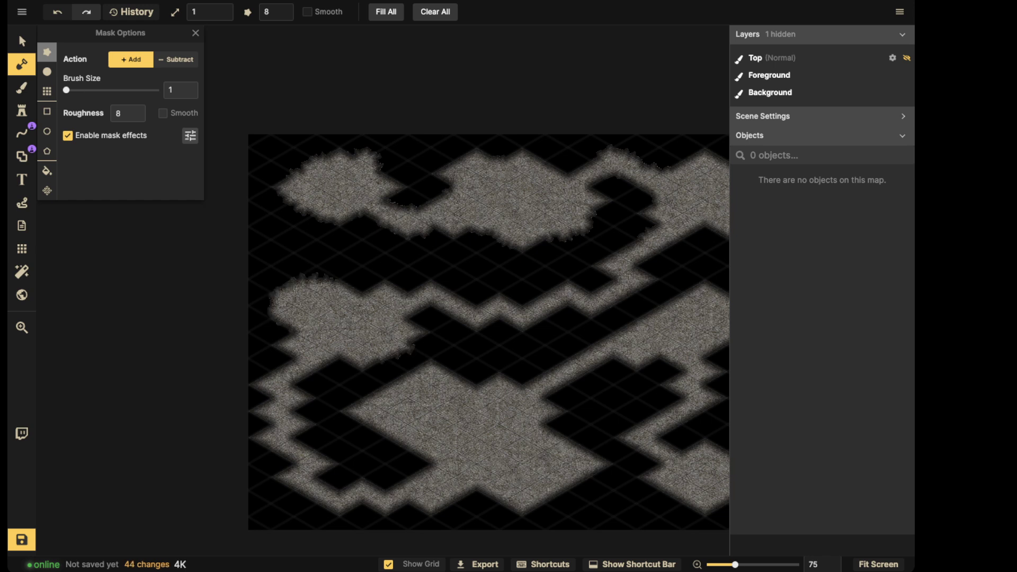
mouse_move(500, 295)
left_mouse_down()
mouse_move(487, 318)
mouse_move(519, 302)
mouse_move(479, 324)
mouse_move(501, 331)
mouse_move(477, 302)
mouse_move(482, 332)
mouse_move(510, 291)
mouse_move(521, 337)
mouse_move(501, 345)
mouse_move(532, 301)
mouse_move(509, 348)
mouse_move(543, 318)
mouse_move(503, 340)
left_mouse_up()
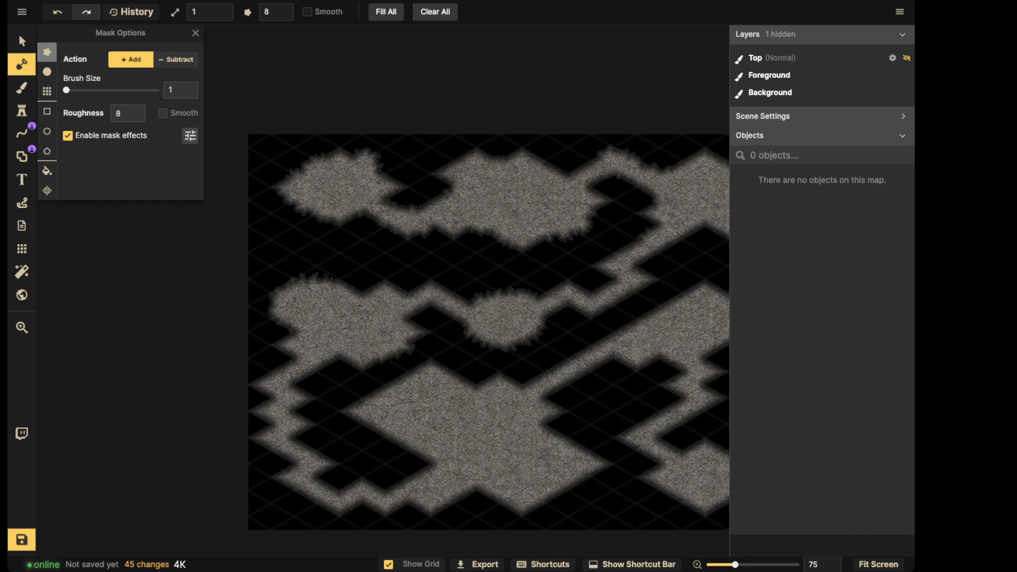
left_click_drag(407, 296, 420, 285)
- Paint jagged edges along the corridor down the map's left side and widen its bend in the lower-left corner
key("space")
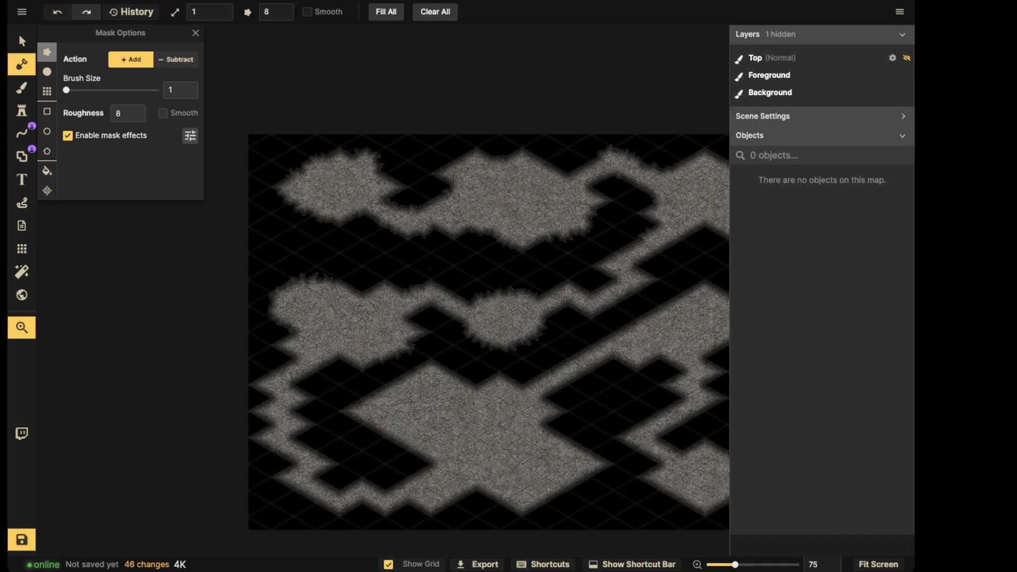
left_click_drag(428, 269, 454, 213)
left_click_drag(362, 304, 375, 304)
left_click_drag(315, 321, 325, 391)
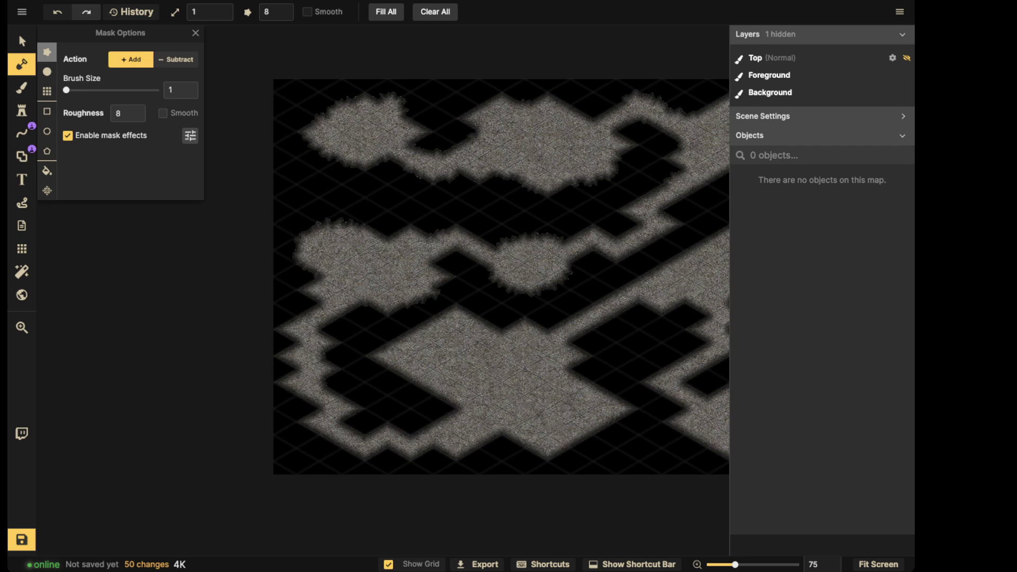
mouse_move(291, 334)
left_mouse_down()
mouse_move(320, 432)
mouse_move(360, 457)
mouse_move(306, 434)
mouse_move(323, 452)
mouse_move(302, 446)
left_mouse_up()
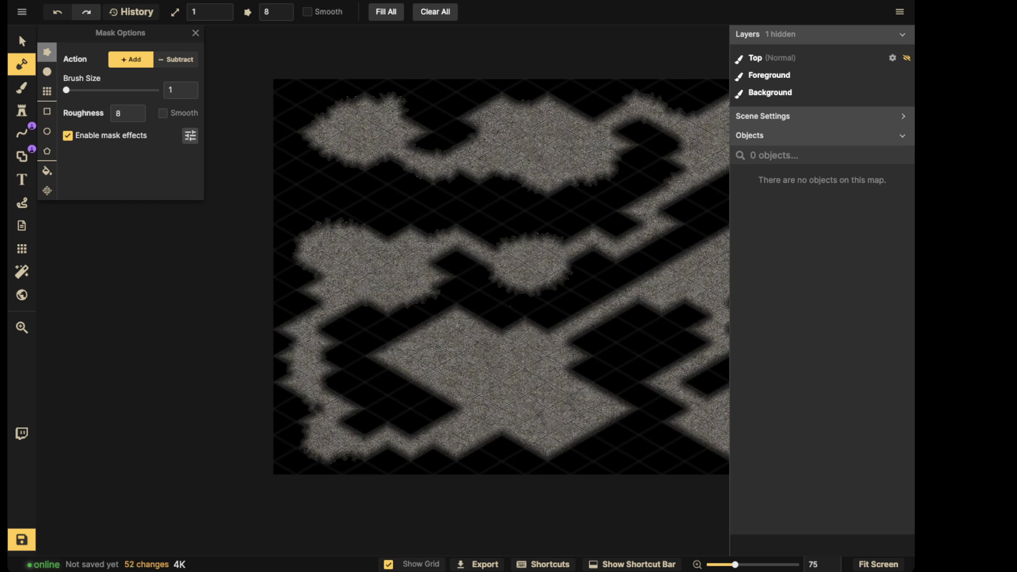
mouse_move(617, 418)
left_mouse_down()
mouse_move(628, 448)
mouse_move(562, 452)
mouse_move(638, 447)
mouse_move(622, 421)
mouse_move(572, 448)
mouse_move(634, 442)
mouse_move(624, 435)
mouse_move(634, 456)
mouse_move(586, 451)
left_mouse_up()
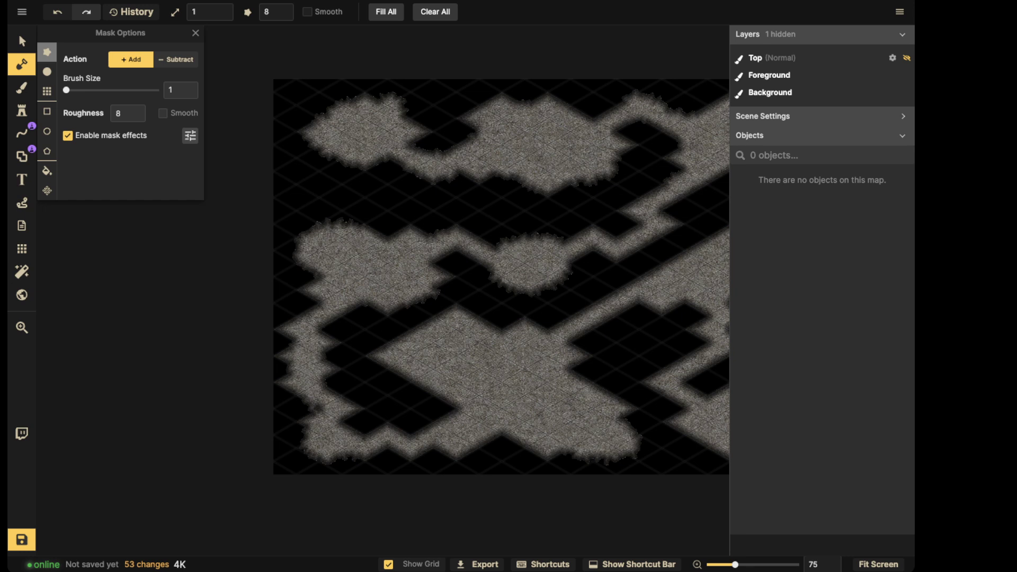
mouse_move(506, 283)
left_mouse_down()
mouse_move(485, 324)
mouse_move(522, 289)
mouse_move(472, 312)
mouse_move(505, 301)
mouse_move(494, 331)
left_mouse_up()
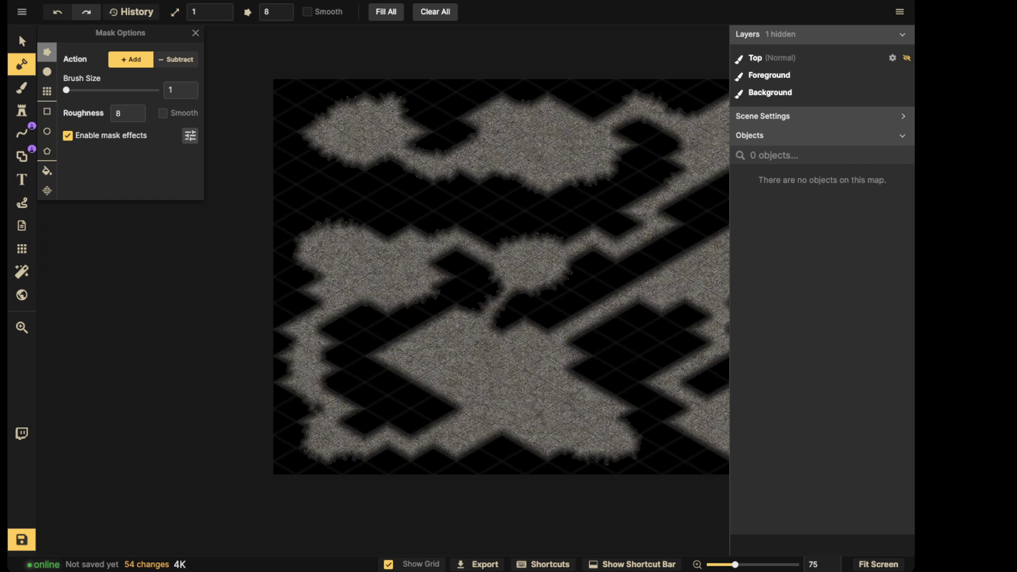
mouse_move(502, 277)
left_mouse_down()
mouse_move(469, 314)
mouse_move(494, 333)
mouse_move(517, 289)
left_mouse_up()
key("ctrl+z")
key("ctrl+z")
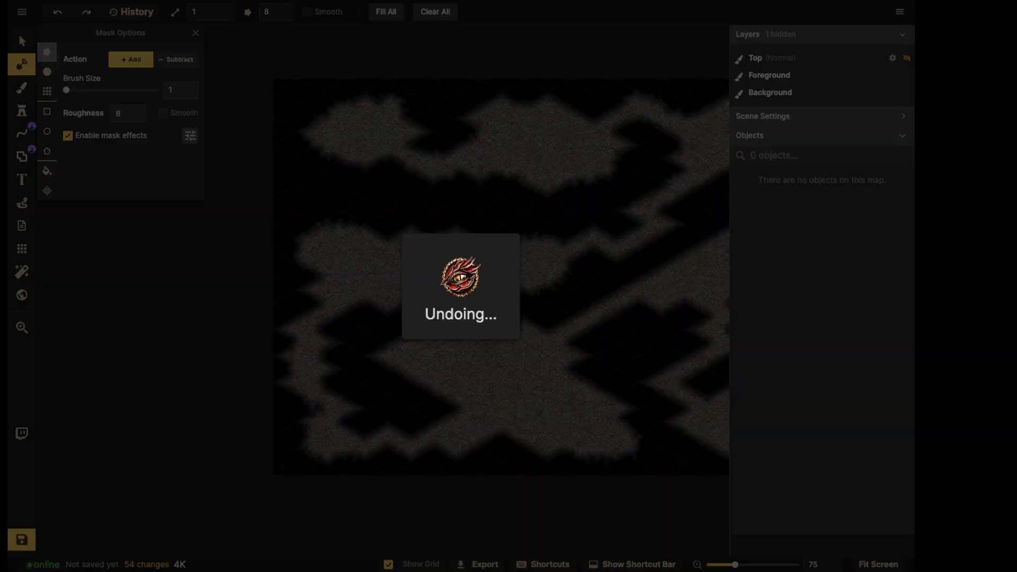
key("ctrl+z")
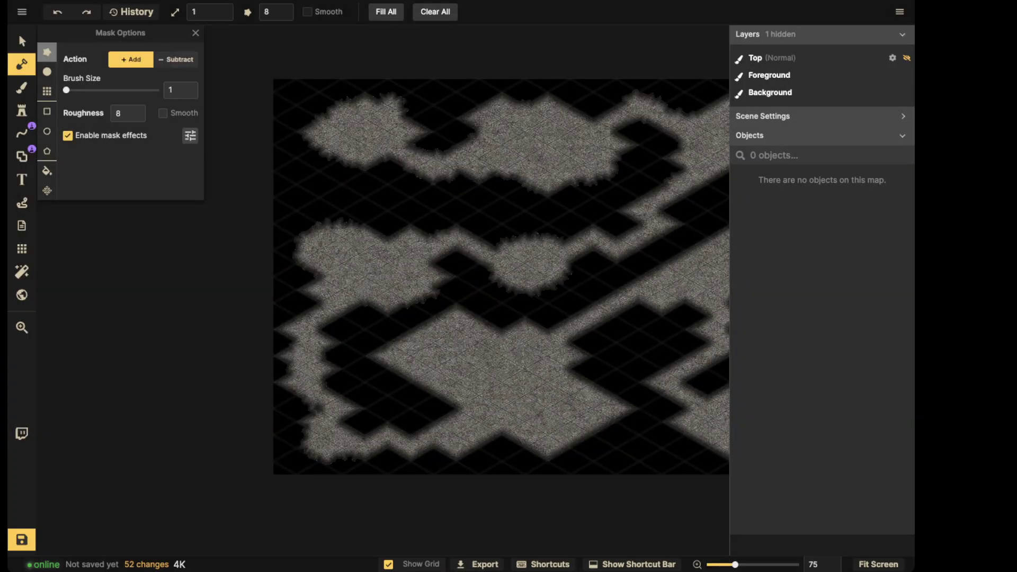
- Paint a rough passage from the rounded chamber down to the large lower room, and roughen the upper-right room's outer edge
mouse_move(508, 288)
left_mouse_down()
mouse_move(482, 323)
mouse_move(511, 291)
mouse_move(502, 313)
mouse_move(514, 299)
mouse_move(475, 312)
mouse_move(516, 289)
mouse_move(495, 317)
left_mouse_up()
mouse_move(495, 281)
left_mouse_down()
mouse_move(471, 312)
mouse_move(497, 298)
left_mouse_up()
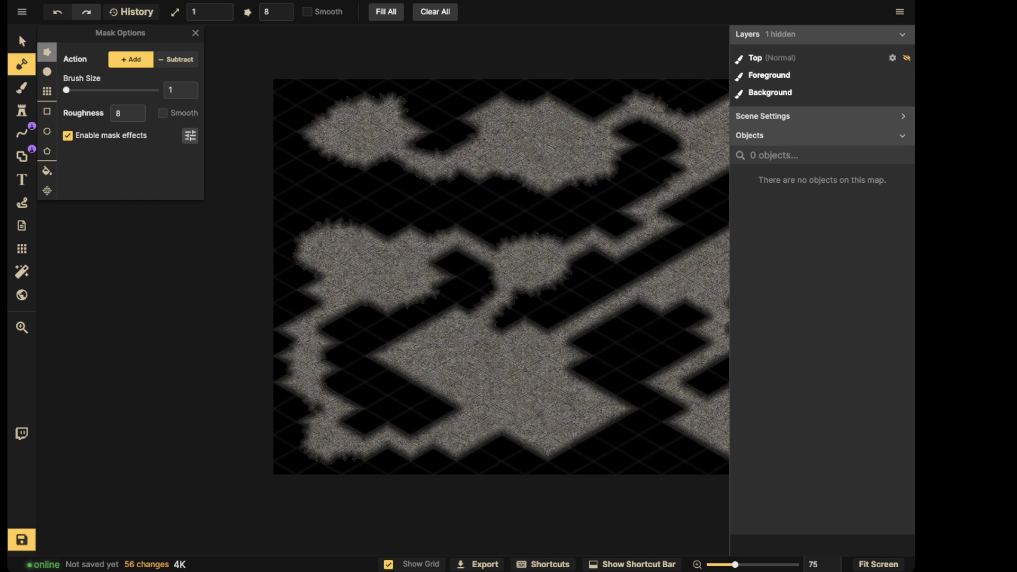
key("space")
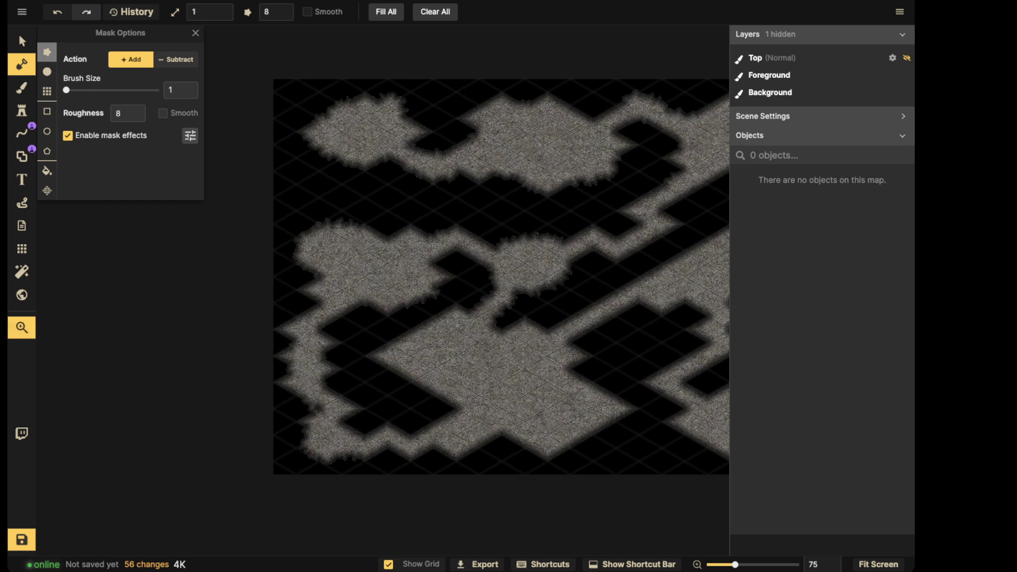
left_click_drag(530, 296, 330, 303)
key("space")
mouse_move(528, 123)
left_mouse_down()
mouse_move(551, 121)
mouse_move(555, 135)
mouse_move(545, 136)
mouse_move(556, 140)
left_mouse_up()
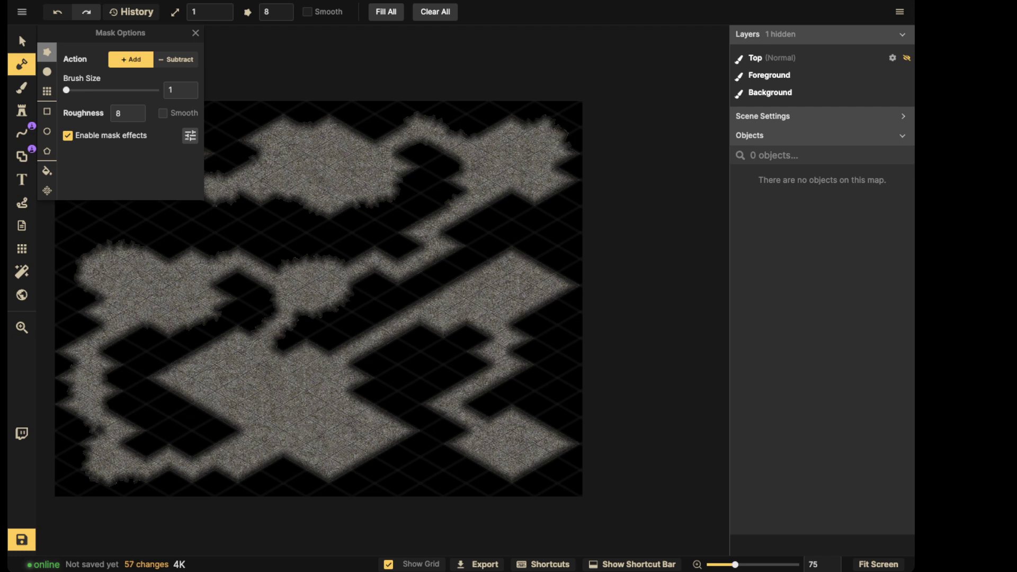
- Paint a rounded alcove above the middle-right room and roughen the edges of that room and its diagonal corridor
mouse_move(506, 260)
left_mouse_down()
mouse_move(485, 243)
mouse_move(535, 222)
mouse_move(517, 257)
mouse_move(495, 233)
mouse_move(532, 246)
mouse_move(496, 250)
mouse_move(482, 233)
left_mouse_up()
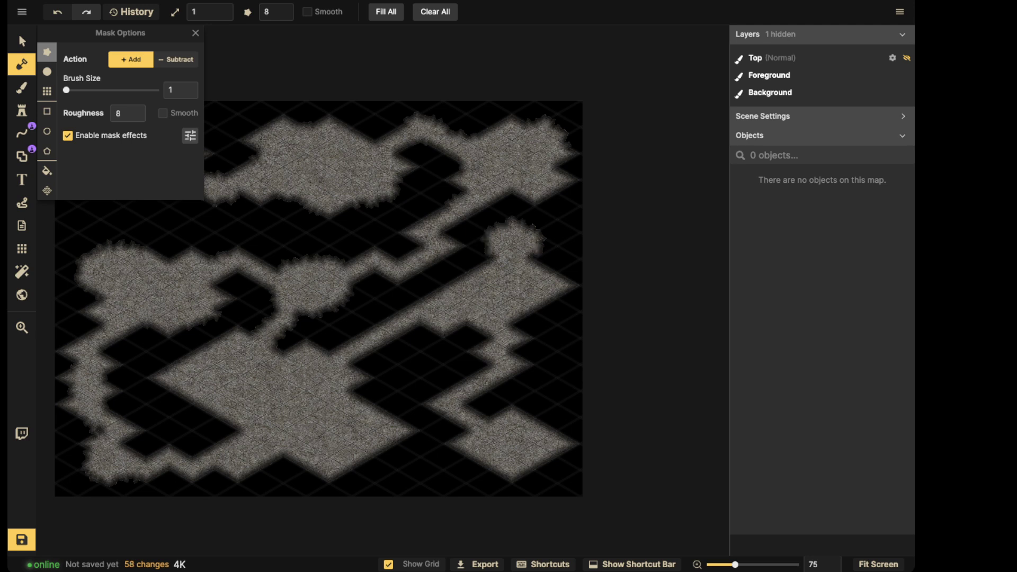
mouse_move(542, 269)
left_mouse_down()
mouse_move(559, 271)
mouse_move(541, 262)
mouse_move(548, 312)
mouse_move(522, 320)
mouse_move(530, 307)
left_mouse_up()
mouse_move(418, 328)
left_mouse_down()
mouse_move(431, 320)
mouse_move(405, 304)
mouse_move(368, 328)
left_mouse_up()
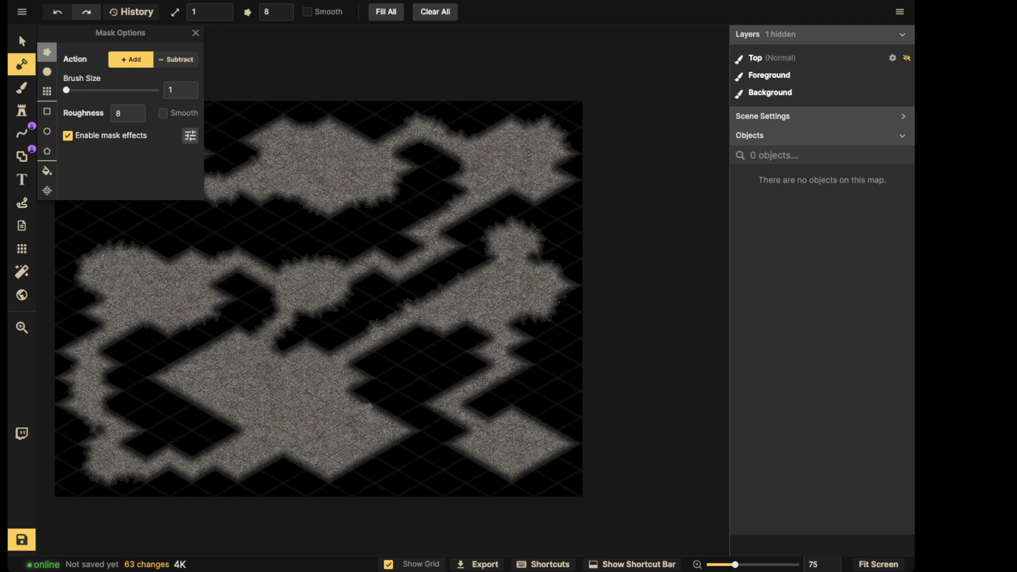
- Paint jagged edges around the large lower room and along the corridor bend leading to the lower-right room
mouse_move(373, 405)
left_mouse_down()
mouse_move(411, 425)
mouse_move(410, 467)
mouse_move(336, 475)
mouse_move(397, 437)
mouse_move(405, 458)
mouse_move(432, 433)
left_mouse_up()
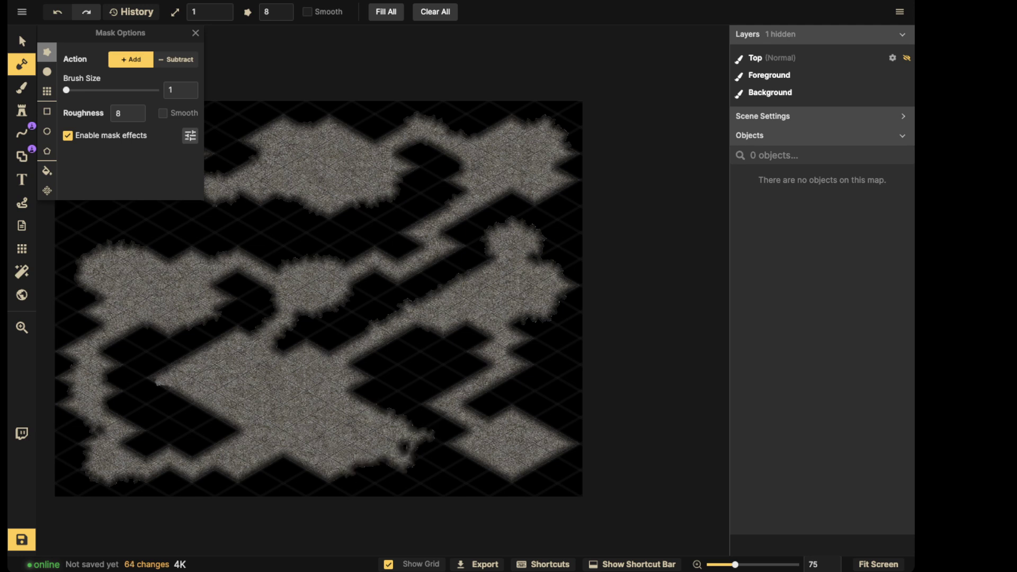
mouse_move(155, 377)
left_mouse_down()
mouse_move(168, 365)
mouse_move(149, 384)
mouse_move(158, 376)
left_mouse_up()
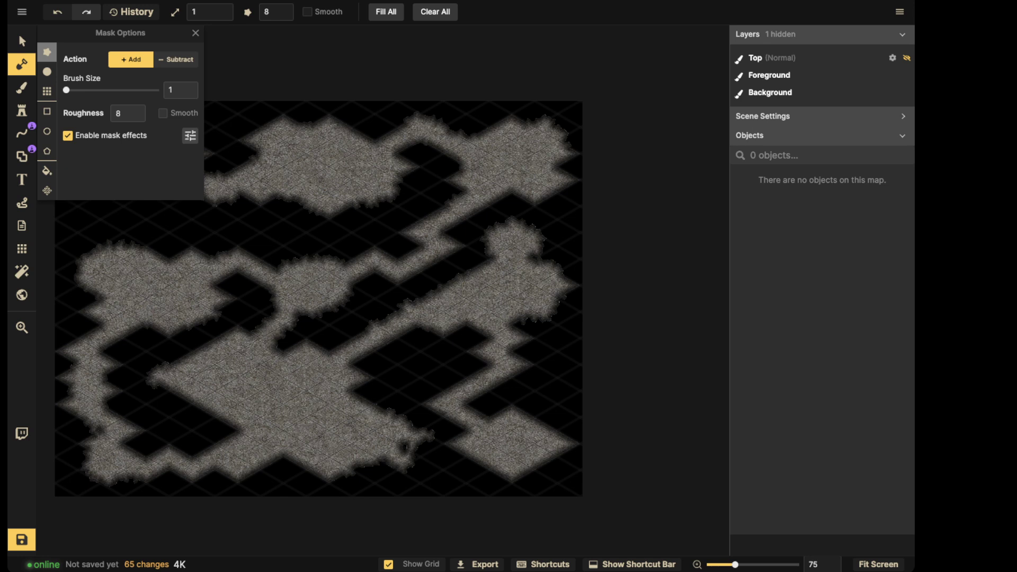
mouse_move(418, 426)
left_mouse_down()
mouse_move(415, 450)
mouse_move(418, 432)
mouse_move(407, 426)
mouse_move(400, 447)
left_mouse_up()
left_click_drag(280, 457, 299, 459)
left_click_drag(238, 427, 237, 434)
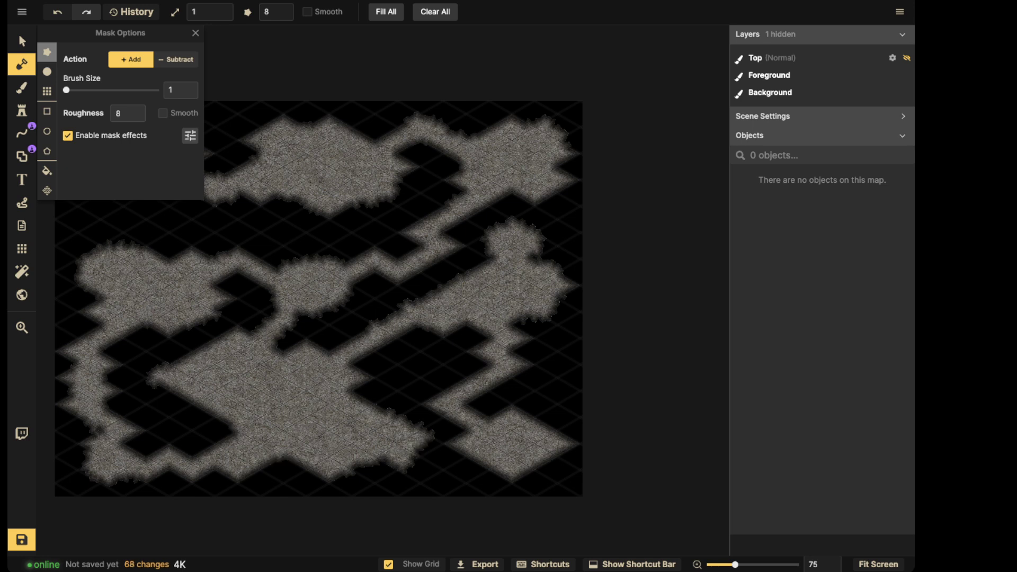
mouse_move(339, 353)
left_mouse_down()
mouse_move(323, 352)
mouse_move(354, 369)
mouse_move(315, 348)
left_mouse_up()
mouse_move(460, 424)
left_mouse_down()
mouse_move(468, 434)
mouse_move(495, 414)
left_mouse_up()
left_click_drag(440, 396, 426, 401)
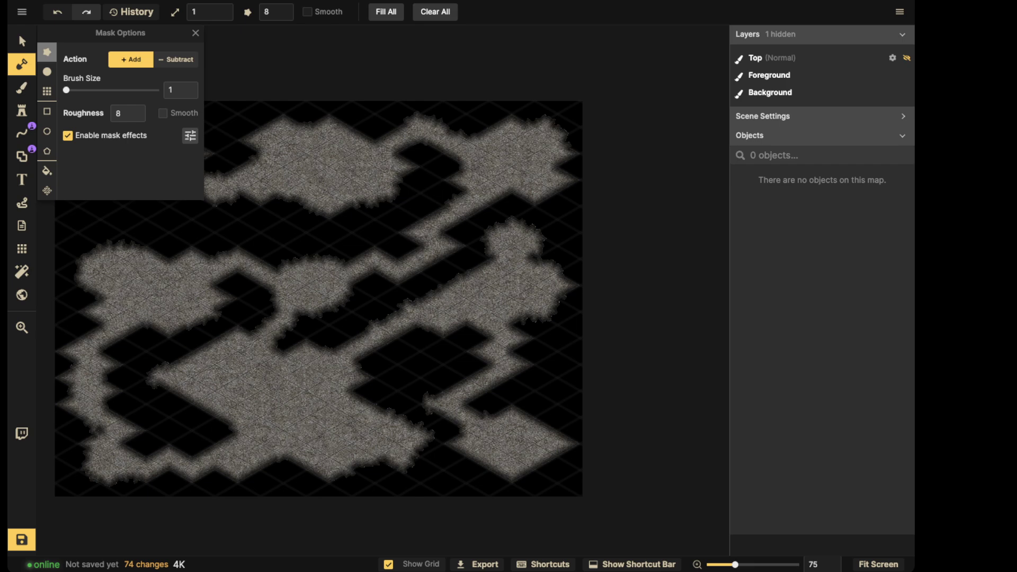
- Try a dashed white free-drawn line from the upper-left room through the top rooms to the middle-left room, and delete it
left_click(22, 132)
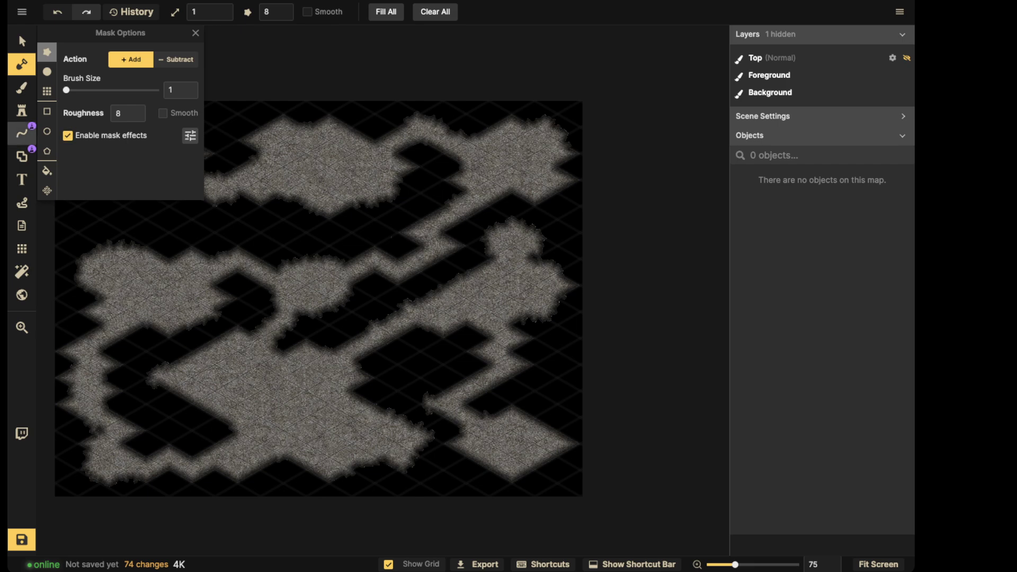
key("space")
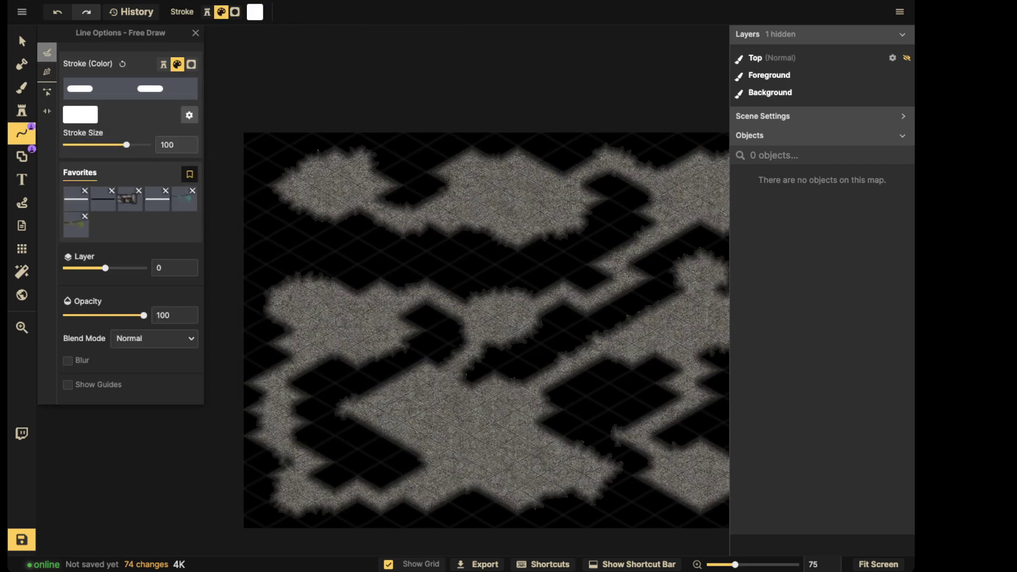
scroll(428, 221, "down", 2)
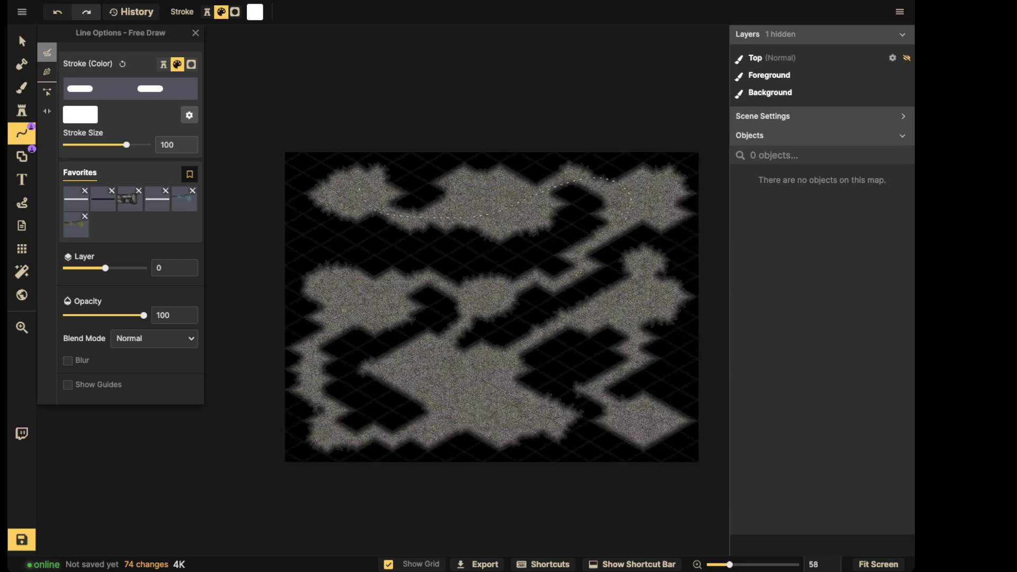
left_click_drag(457, 284, 352, 294)
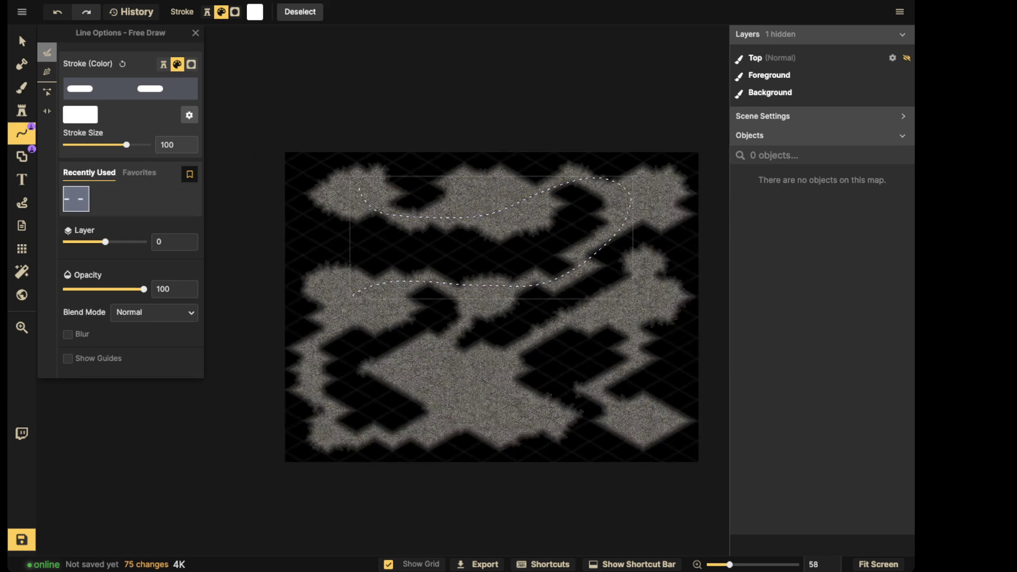
key("Delete")
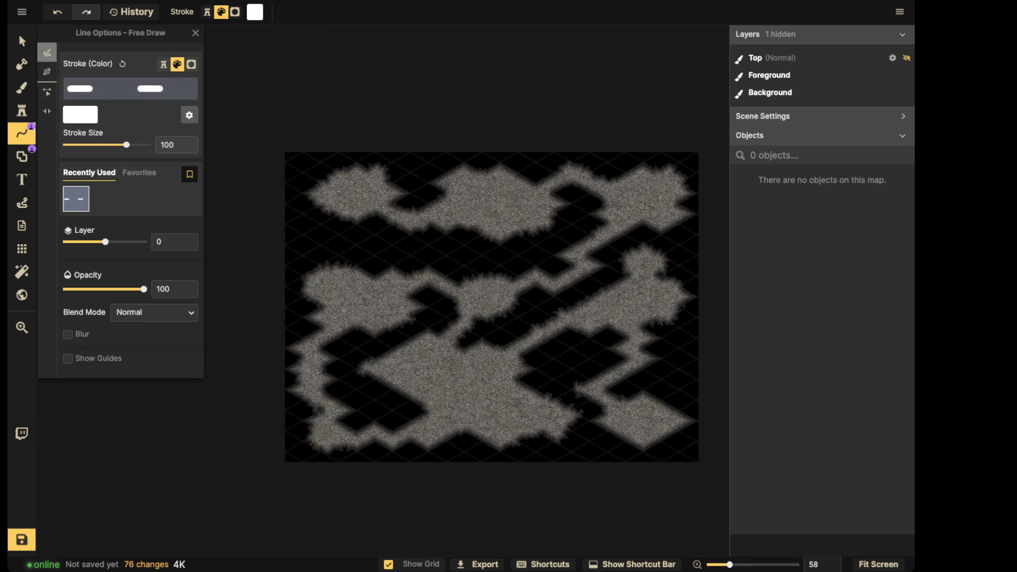
- Set the line stroke style to solid and draw a trial white line across the three top rooms
left_click(189, 114)
left_click(154, 59)
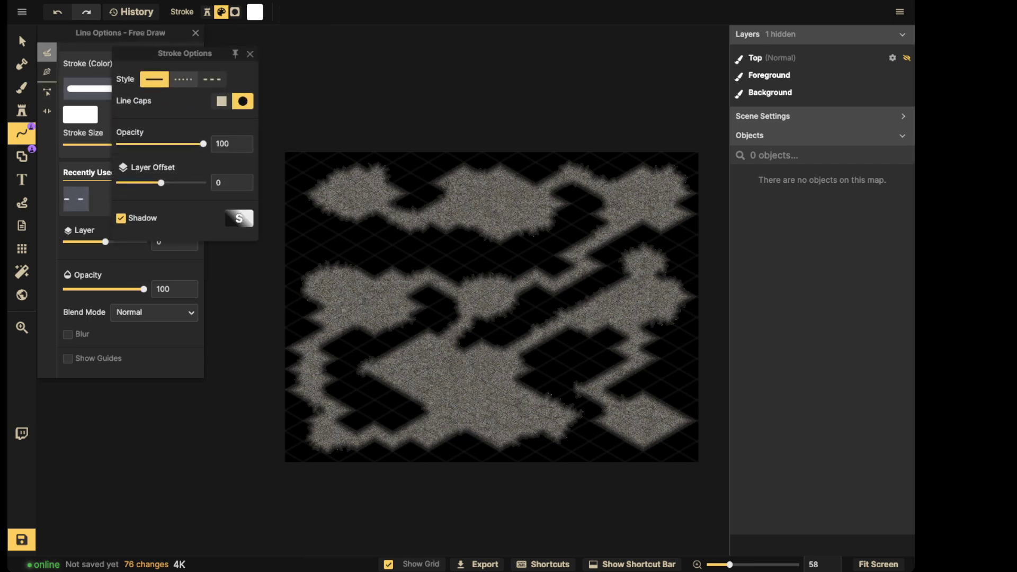
left_click_drag(160, 183, 182, 182)
key("Escape")
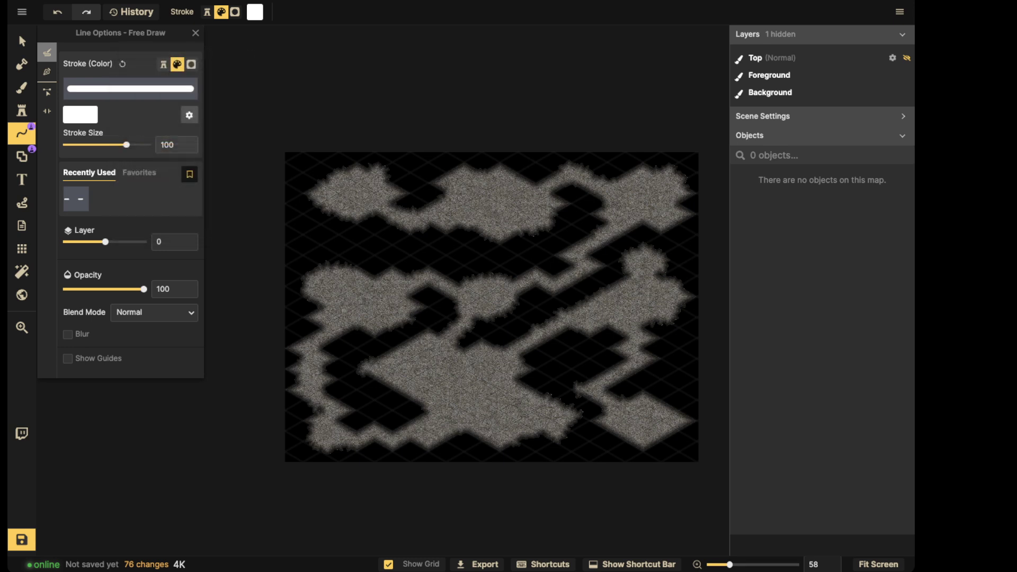
mouse_move(348, 184)
left_mouse_down()
mouse_move(405, 212)
mouse_move(633, 180)
mouse_move(655, 224)
left_mouse_up()
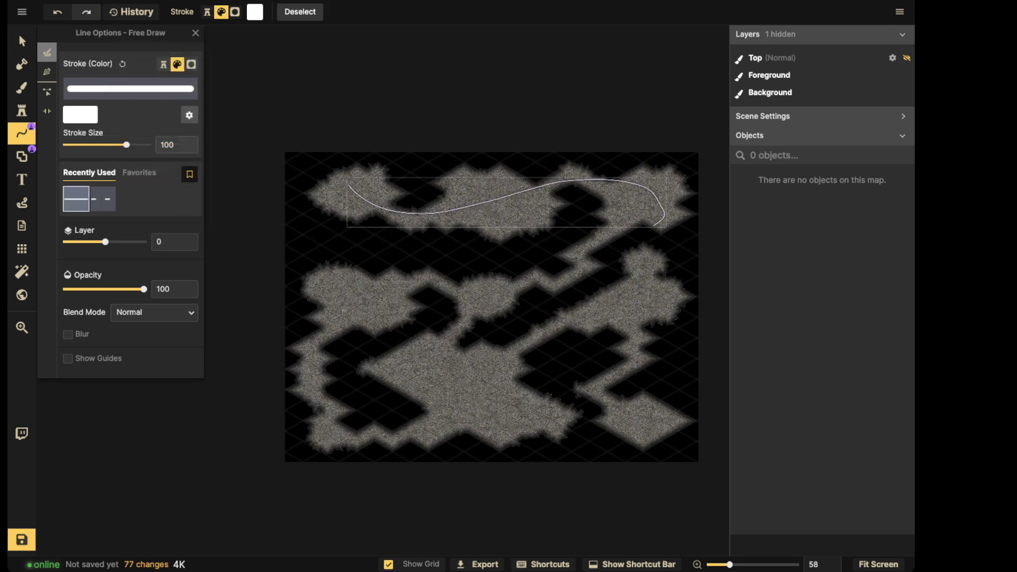
- Replace the trial line with a route at stroke size 500 winding through the rooms, plus a branch from the central chamber to the large room
left_click_drag(132, 144, 148, 144)
key("Delete")
mouse_move(339, 184)
left_mouse_down()
mouse_move(495, 213)
mouse_move(584, 255)
mouse_move(352, 298)
left_mouse_up()
mouse_move(459, 406)
left_mouse_down()
mouse_move(656, 313)
mouse_move(657, 424)
left_mouse_up()
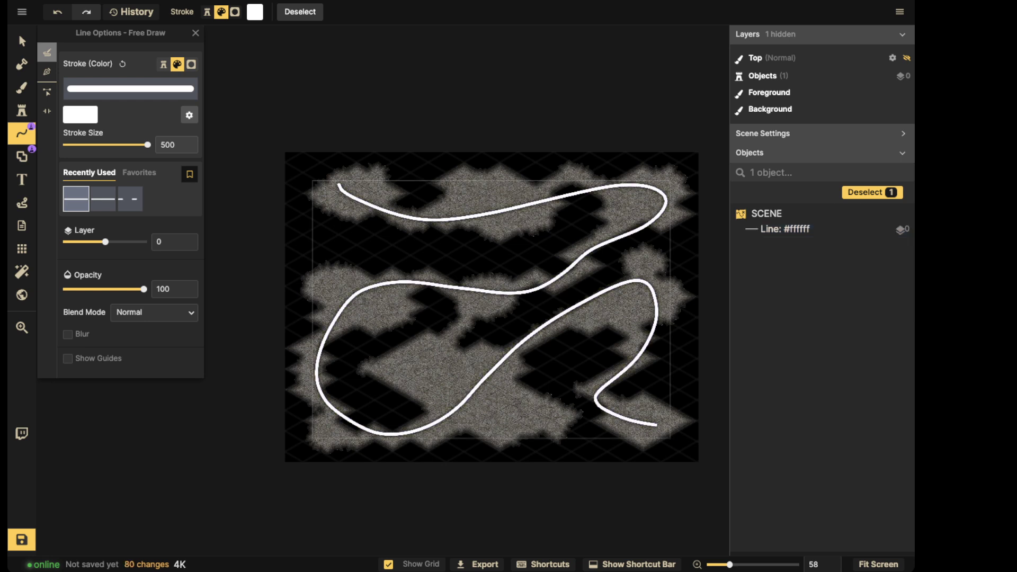
left_click_drag(478, 290, 440, 341)
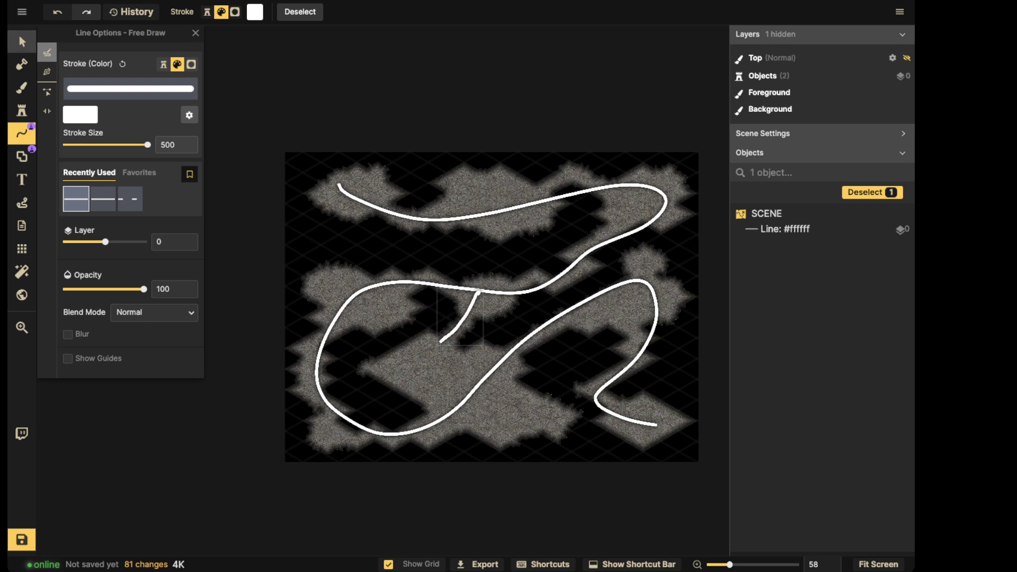
- Delete the branch line and the long winding route line from the map
left_click(22, 42)
key("Delete")
left_click(370, 205)
key("Delete")
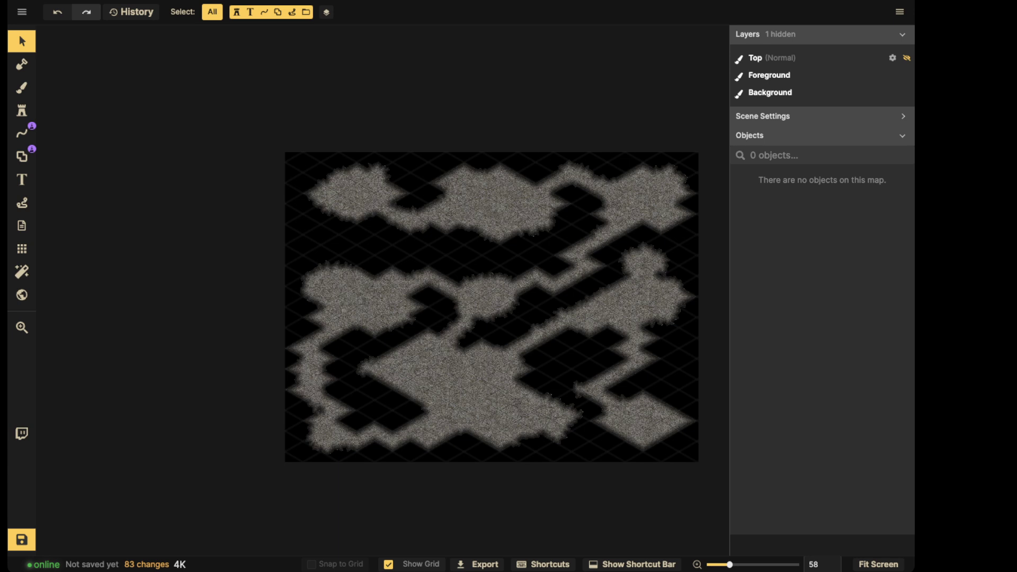
- Save the map under the name Iso Dungeon
key("ctrl+s")
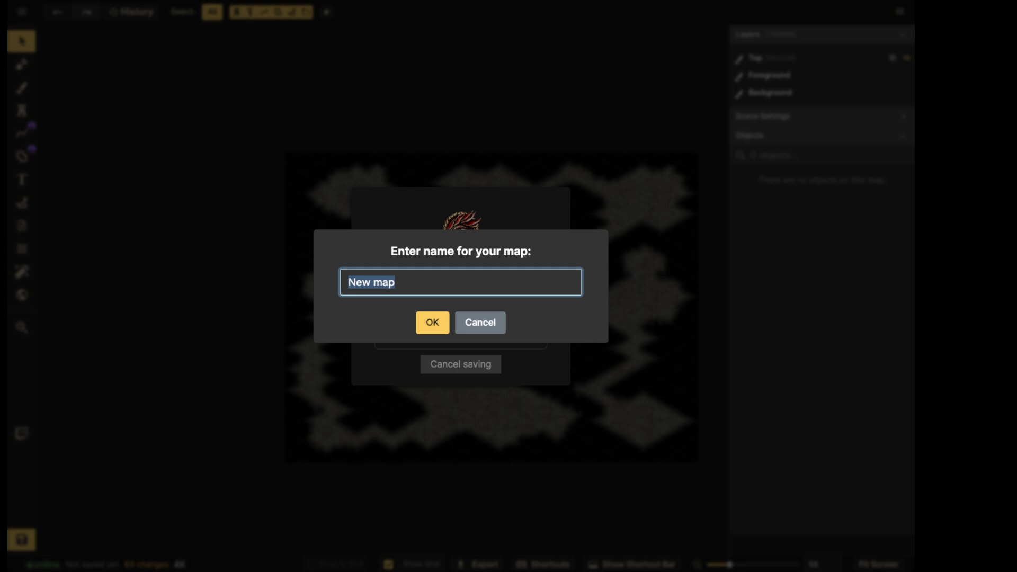
type("Iso Dungeon")
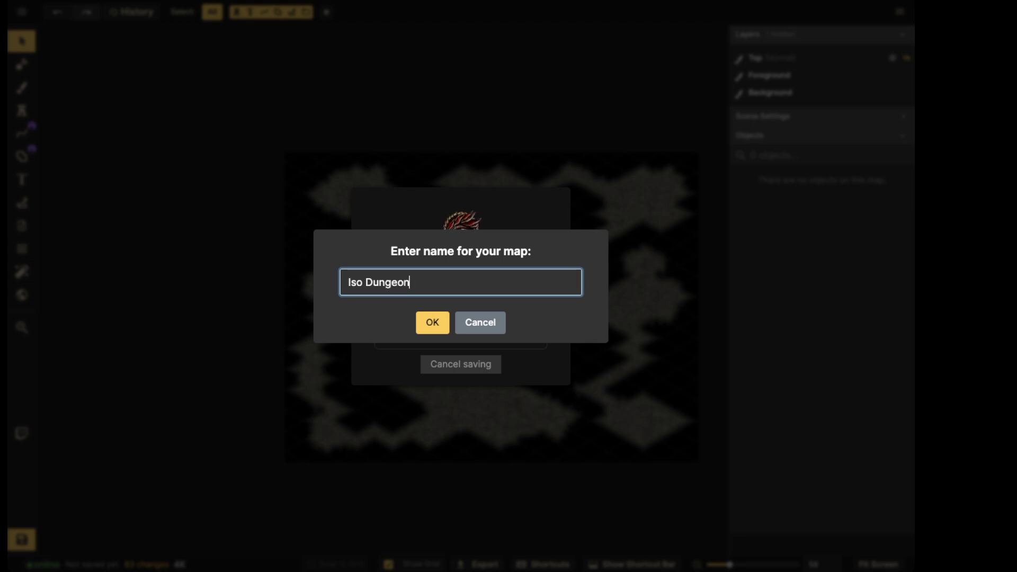
key("Return")
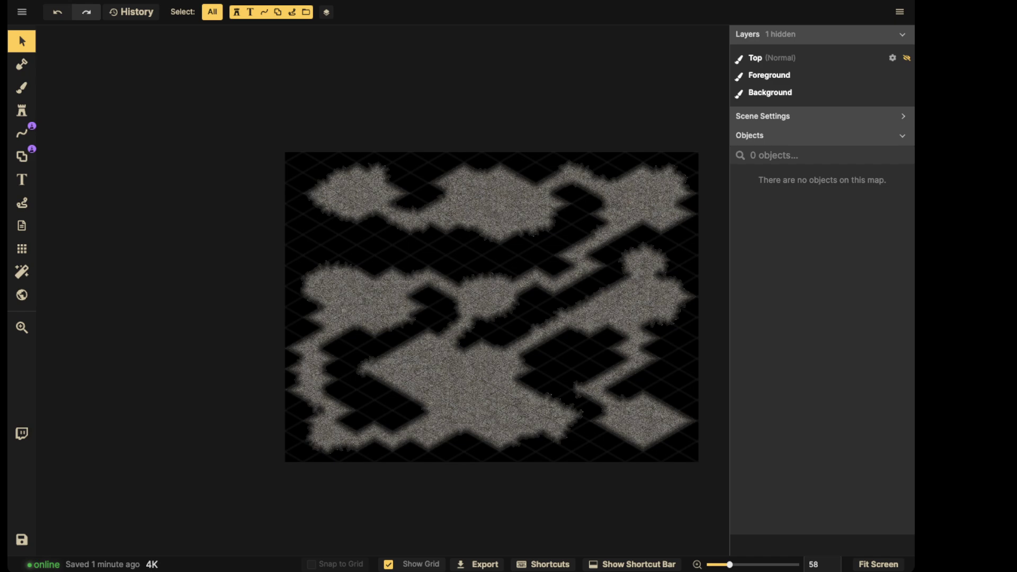
- Choose the wooden modular stairs stamp from the Babylonian set of the Fantasy Regional catalog
scroll(352, 172, "up", 8)
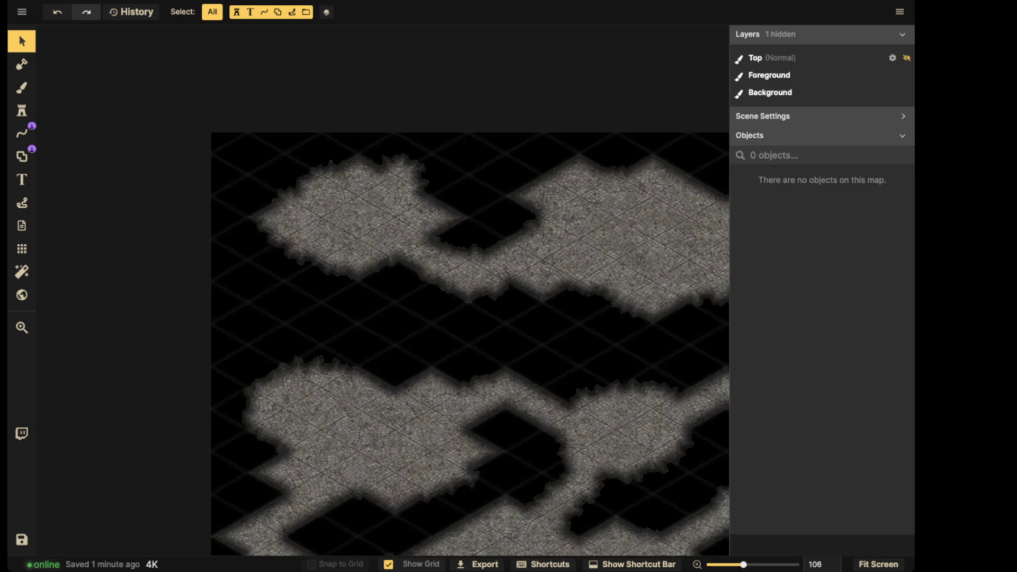
scroll(352, 172, "up", 3)
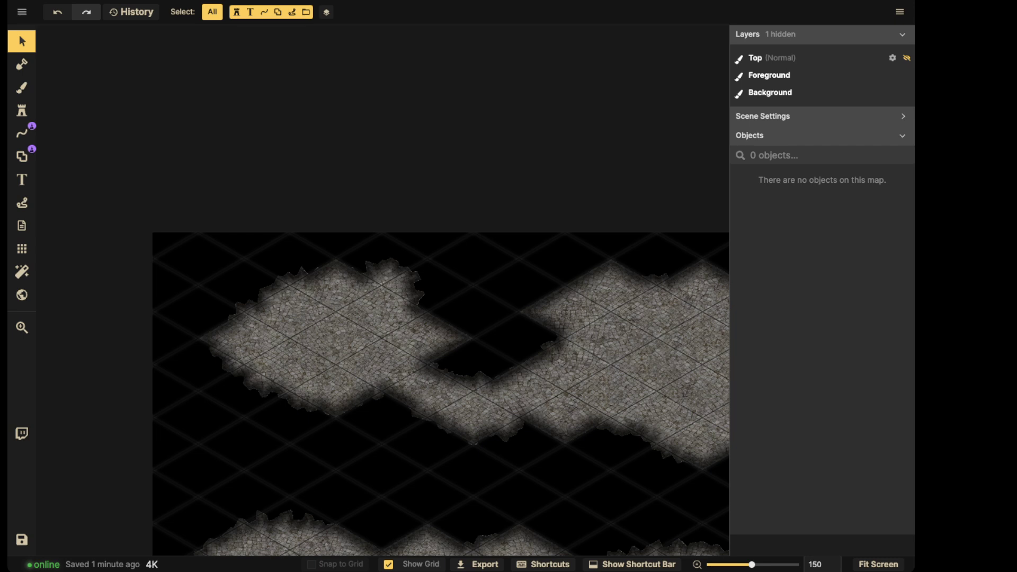
left_click(22, 110)
left_click(78, 88)
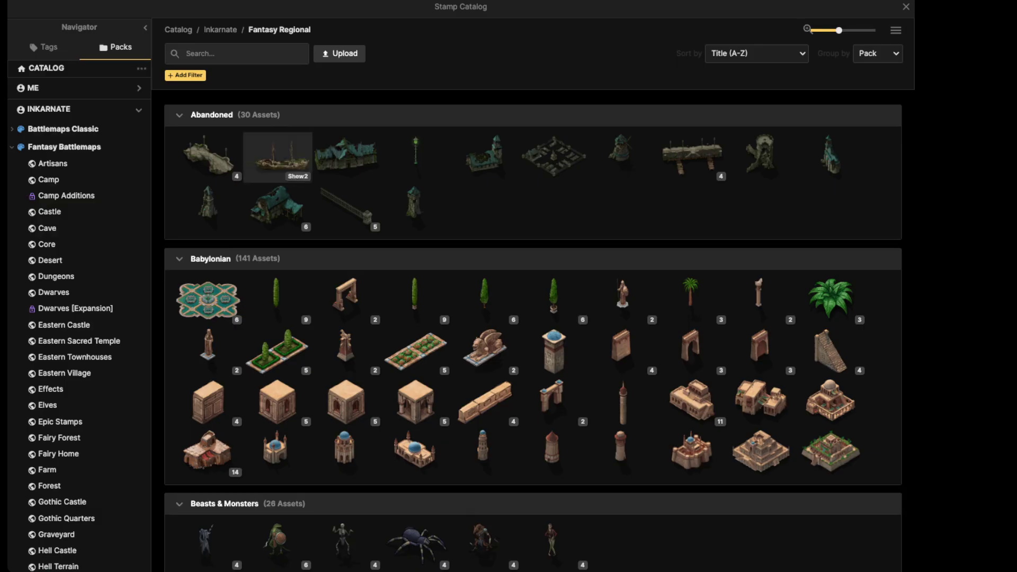
left_click(830, 349)
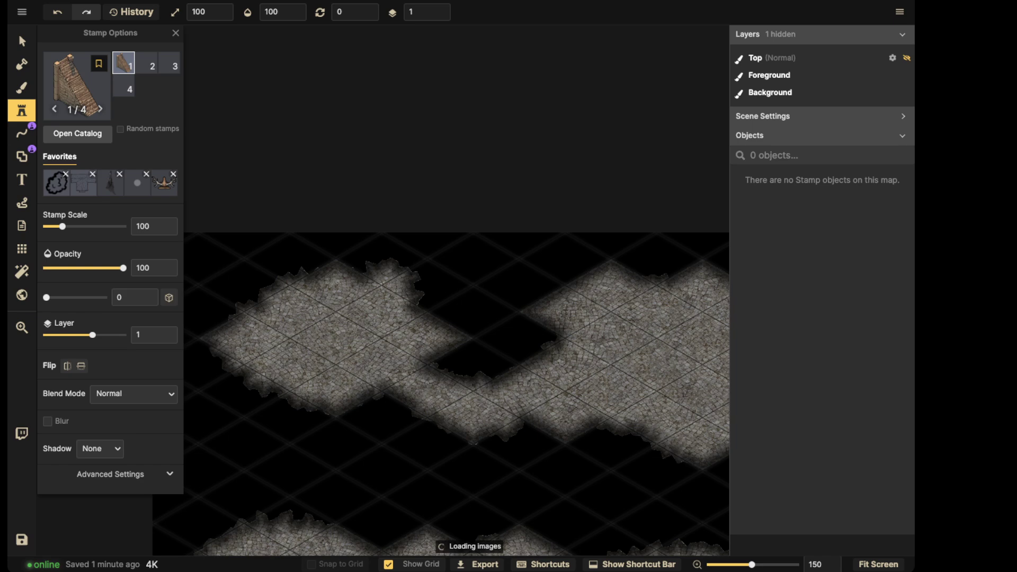
key("3")
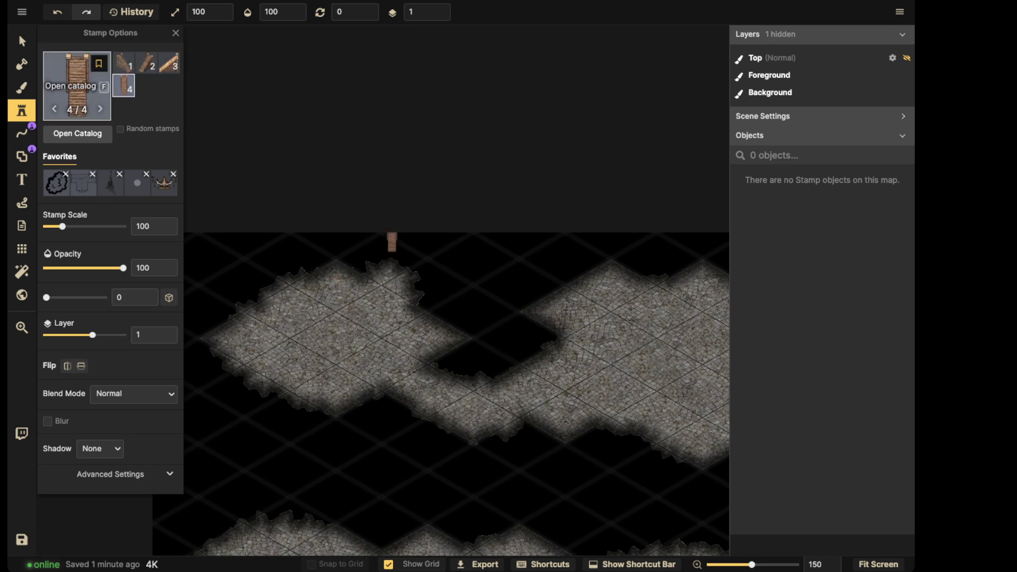
left_click(77, 88)
key("Escape")
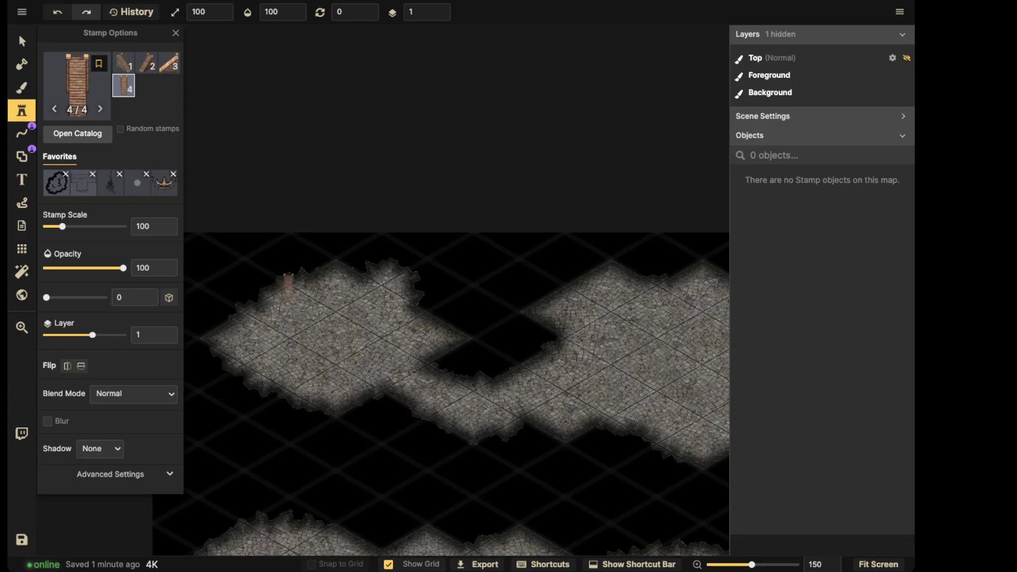
- Place the second stairs variant at stamp scale 450 on the upper edge of the upper-left room and adjust its position slightly
key("2")
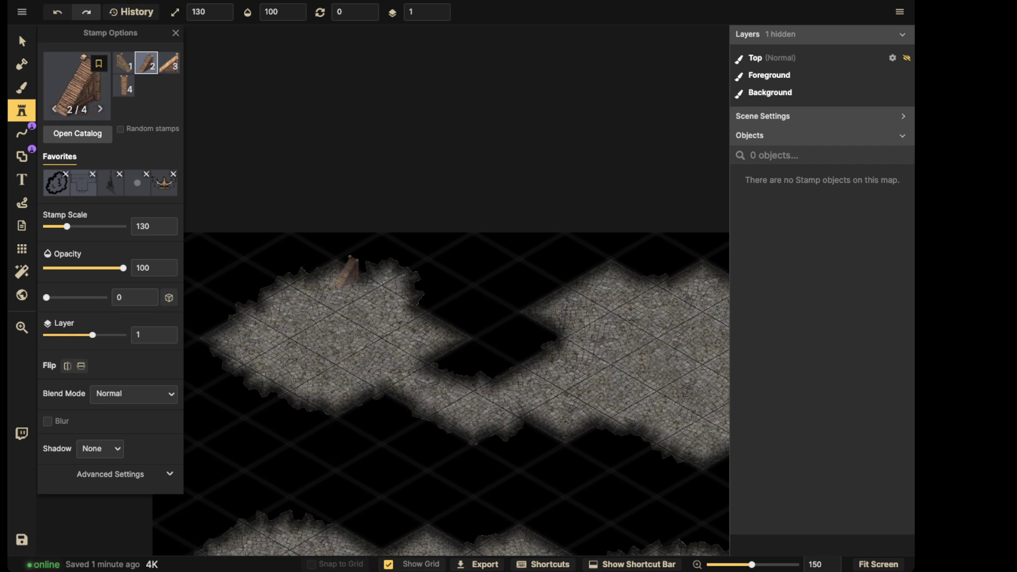
scroll(350, 268, "up", 8, "shift")
scroll(349, 268, "up", 8, "shift")
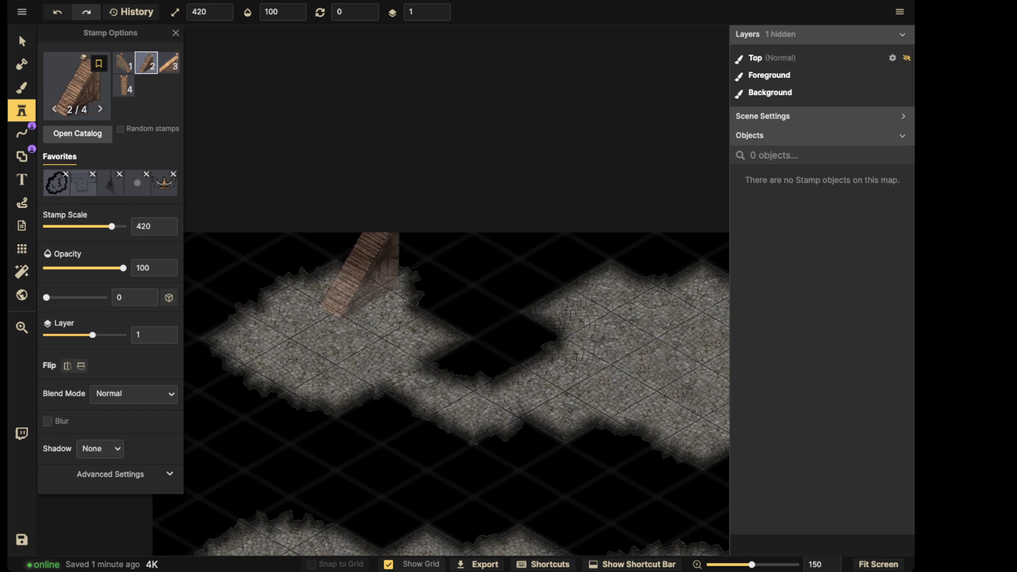
scroll(365, 276, "up", 1, "shift")
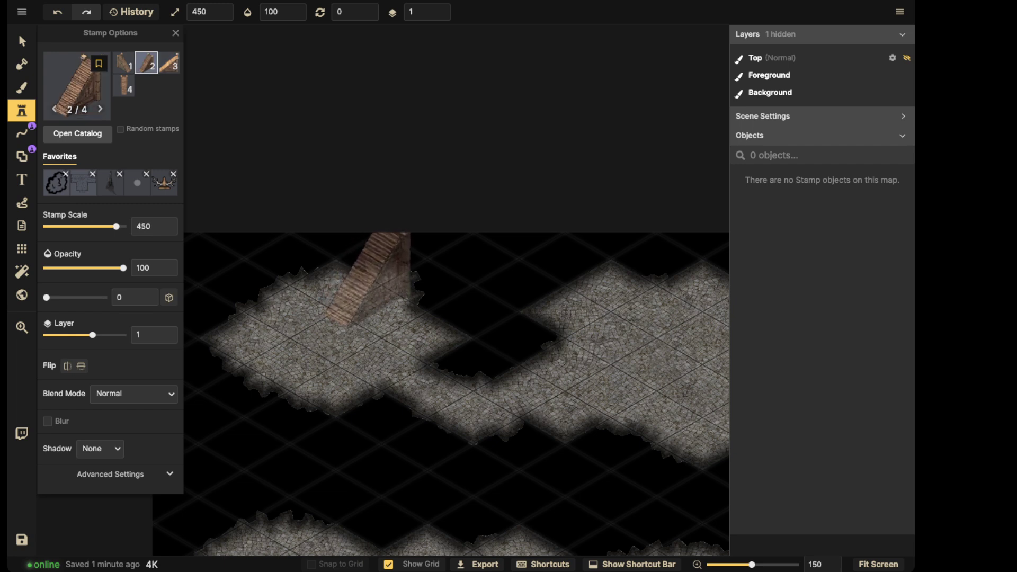
left_click(368, 270)
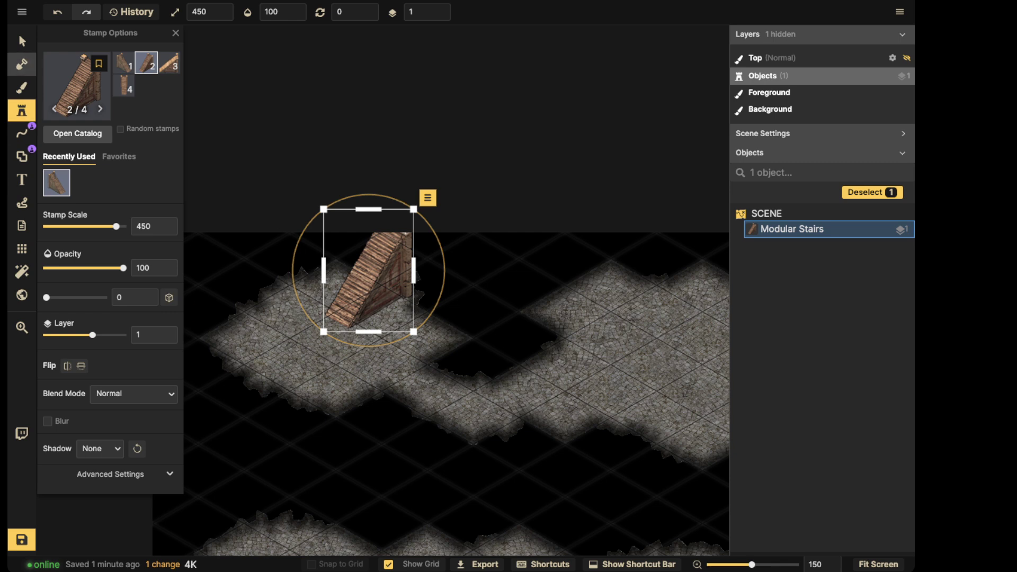
left_click(22, 41)
left_click_drag(369, 270, 376, 273)
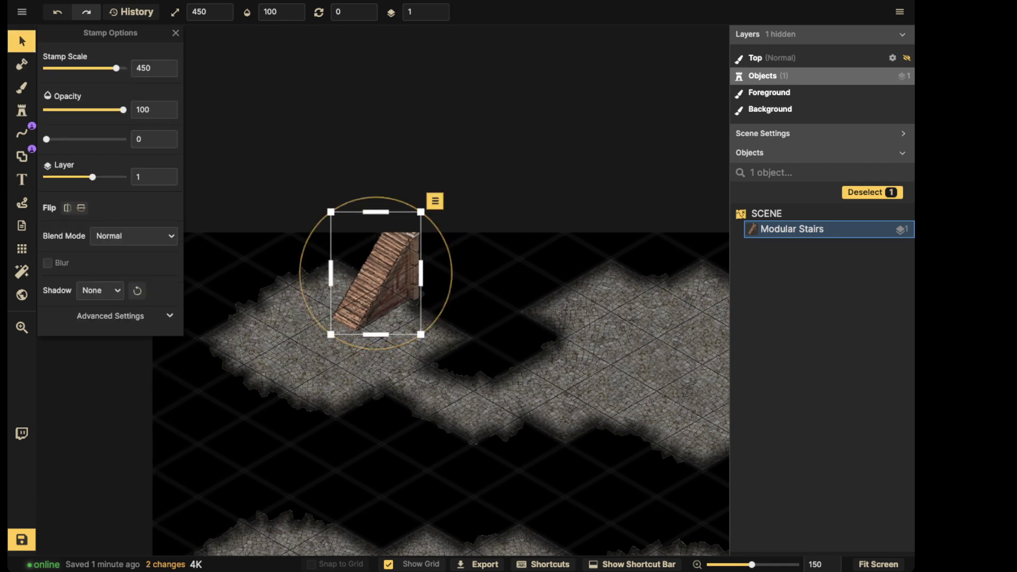
- Turn the stairs dark grey by setting their saturation to 0 and brightness to 64
left_click(111, 316)
left_click_drag(86, 402, 46, 403)
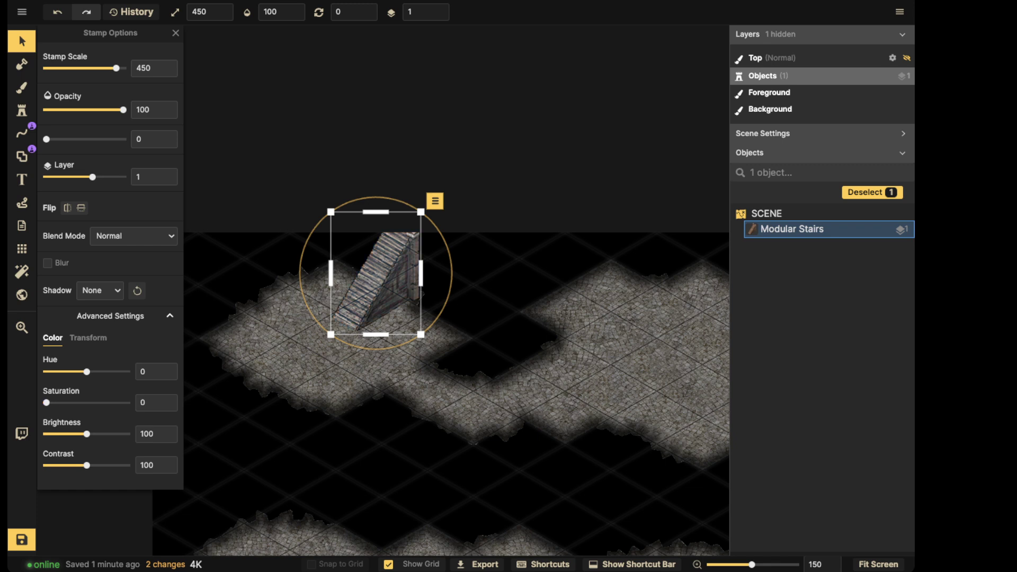
left_click_drag(86, 434, 72, 433)
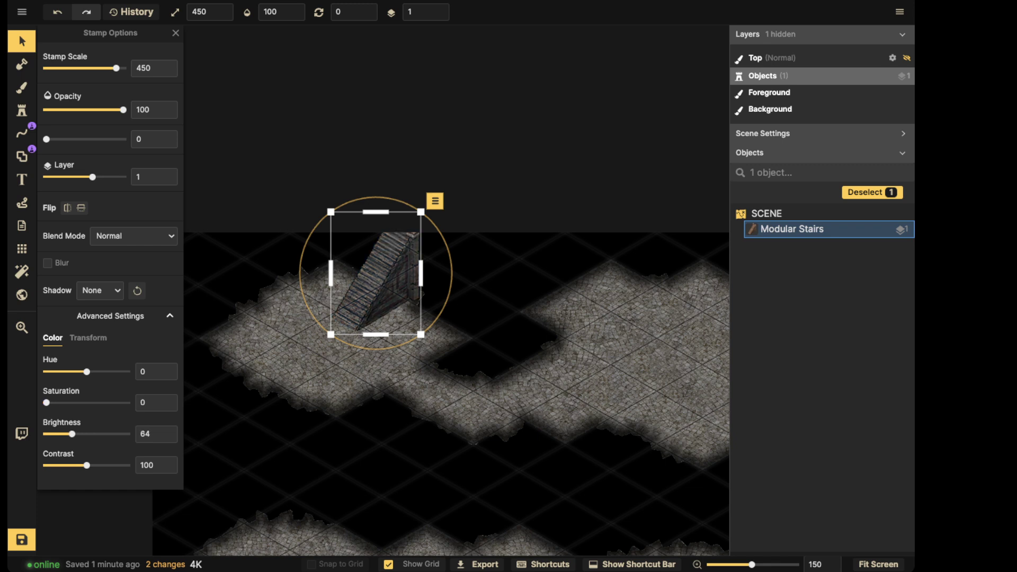
- Set the grid layer to -5 and move the stairs slightly left along the upper-left room's upper edge
left_click(22, 249)
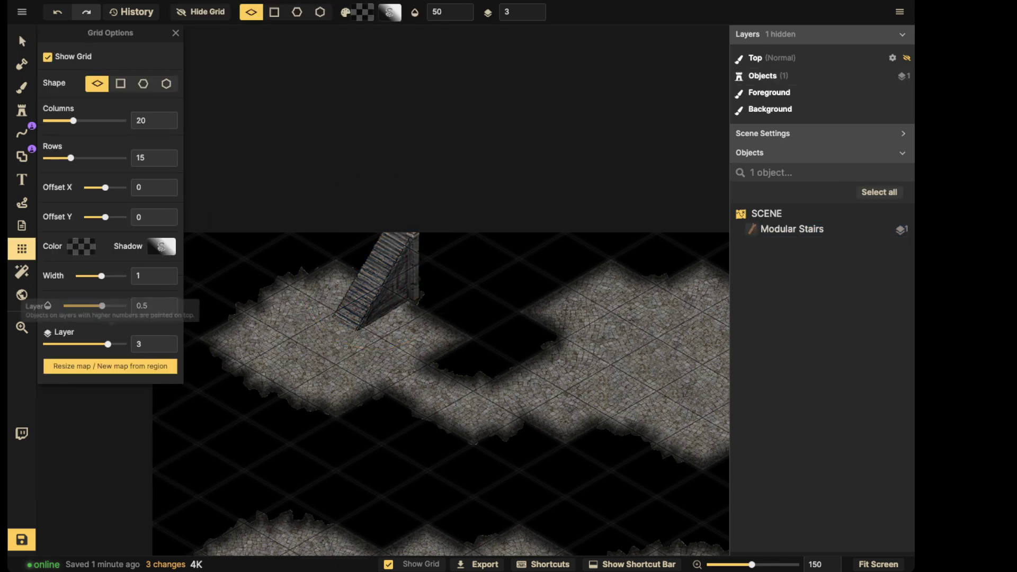
left_click_drag(108, 344, 46, 343)
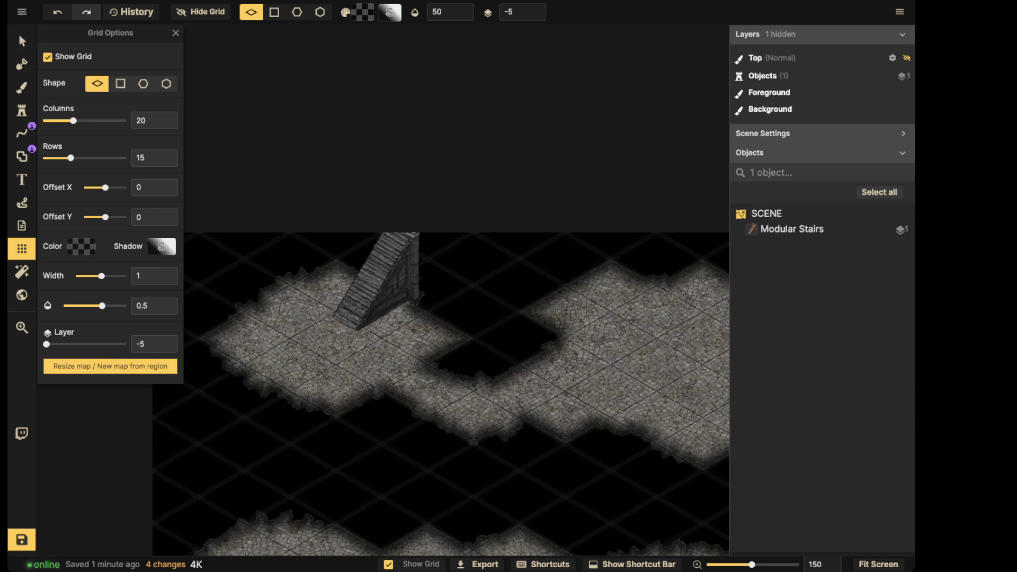
left_click(22, 42)
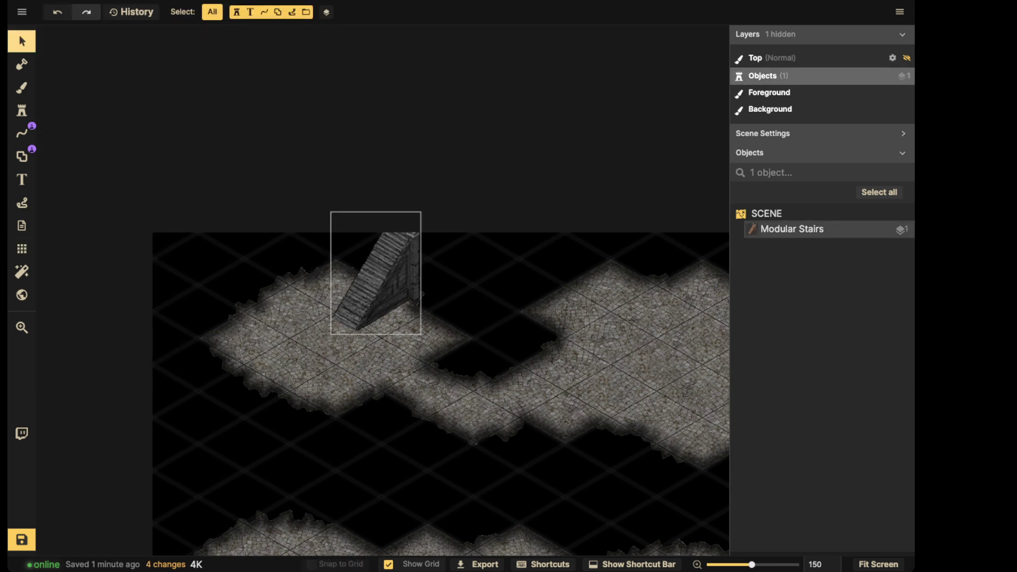
left_click_drag(384, 281, 357, 274)
- Place the second variant of the Babylonian Wall Block at scale 450 directly to the right of the stairs
left_click(22, 110)
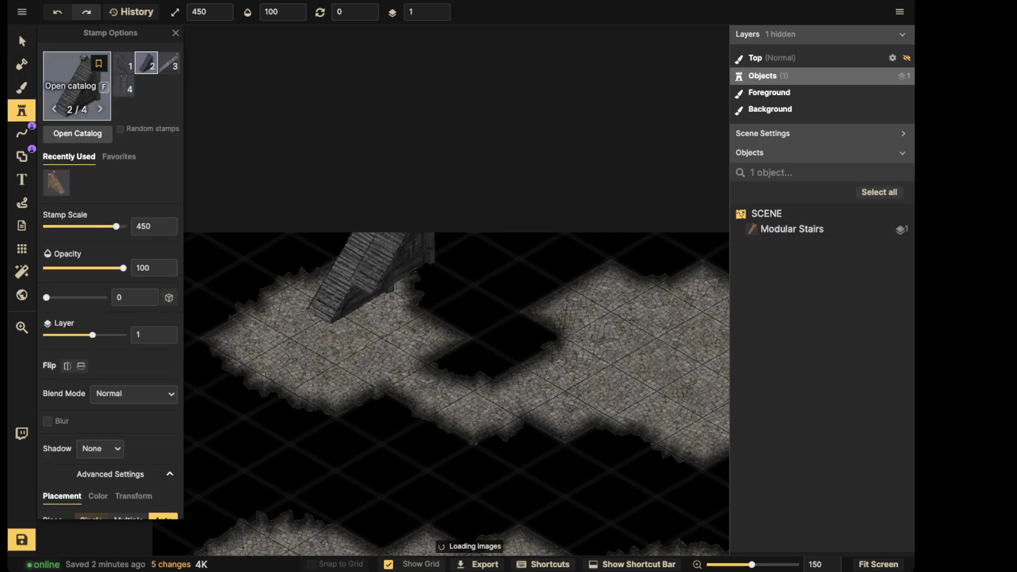
left_click(88, 132)
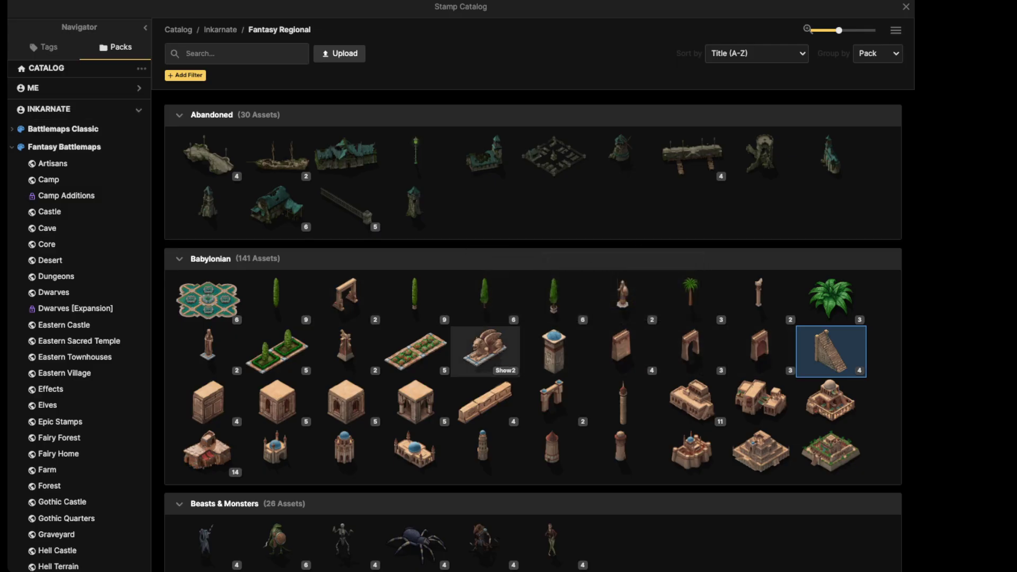
left_click(207, 403)
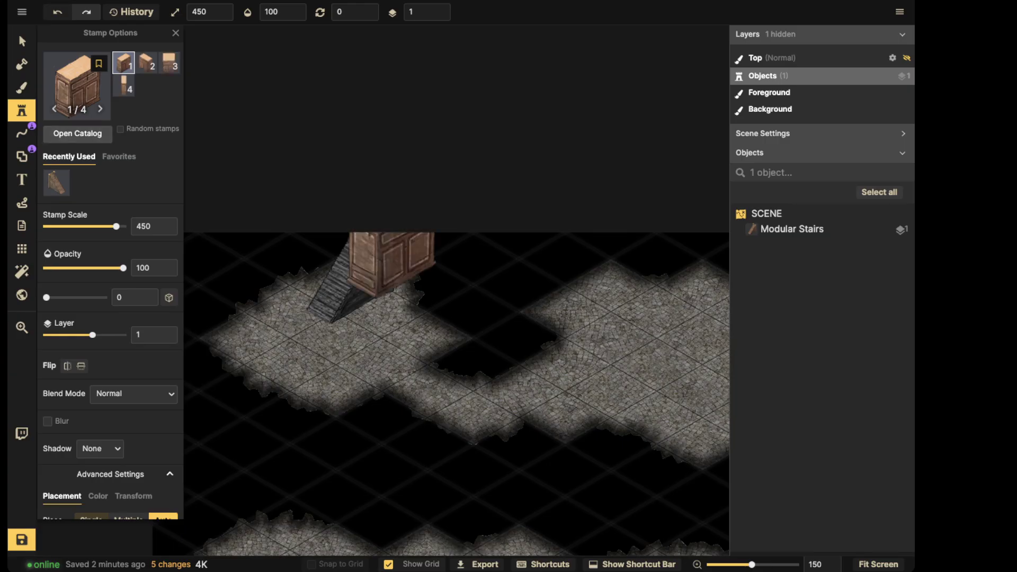
left_click(146, 63)
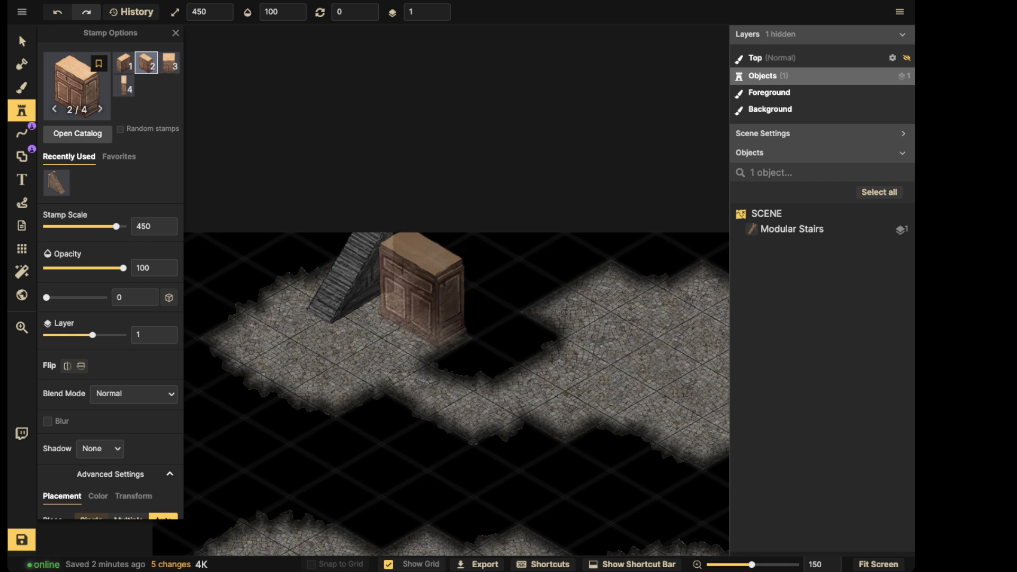
left_click(419, 282)
key("v")
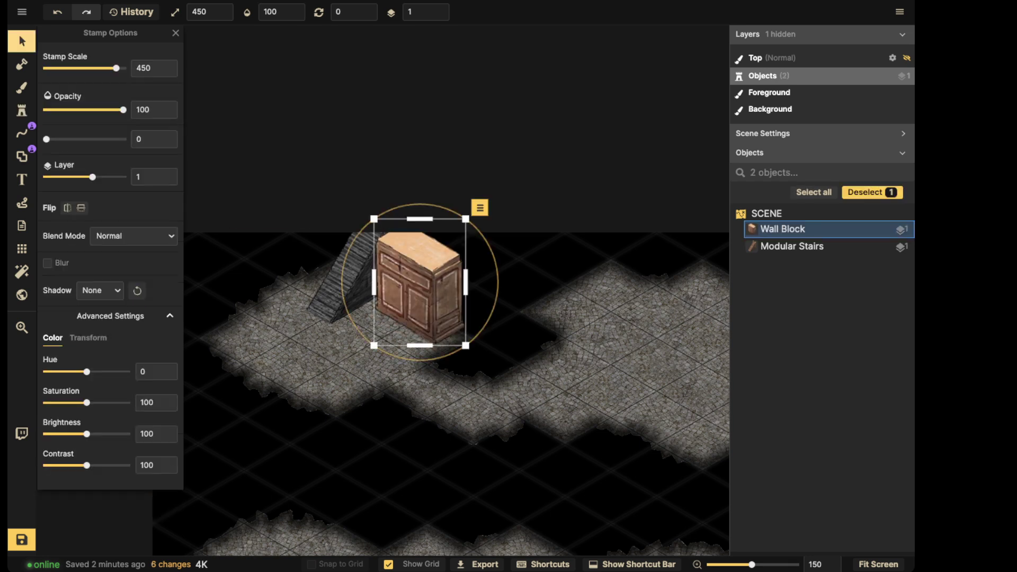
- Turn the wall block dark grey with saturation 0 and brightness 59, and reduce its scale to 400
left_click_drag(86, 403, 47, 403)
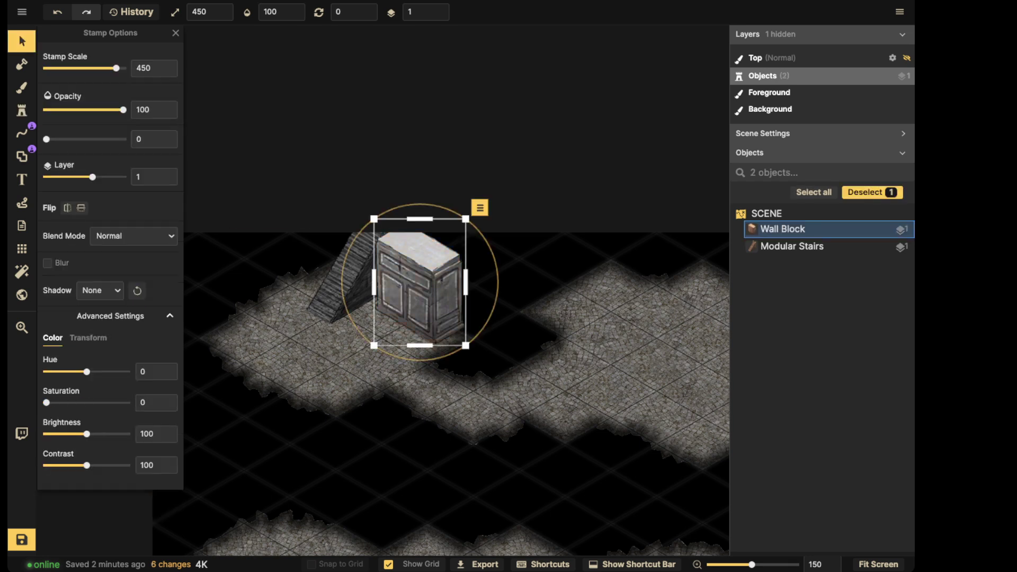
left_click_drag(86, 434, 70, 434)
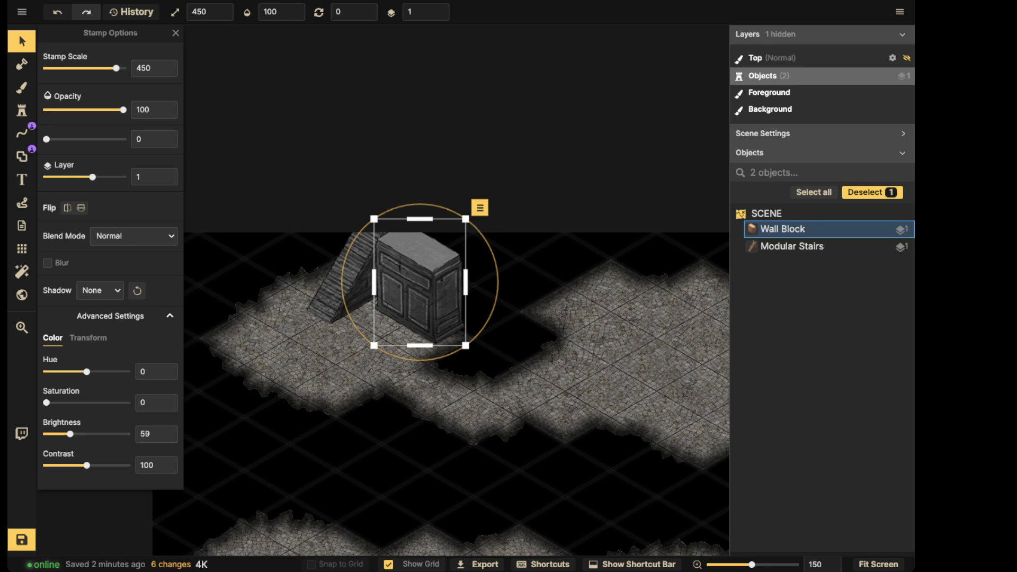
left_click_drag(116, 68, 109, 67)
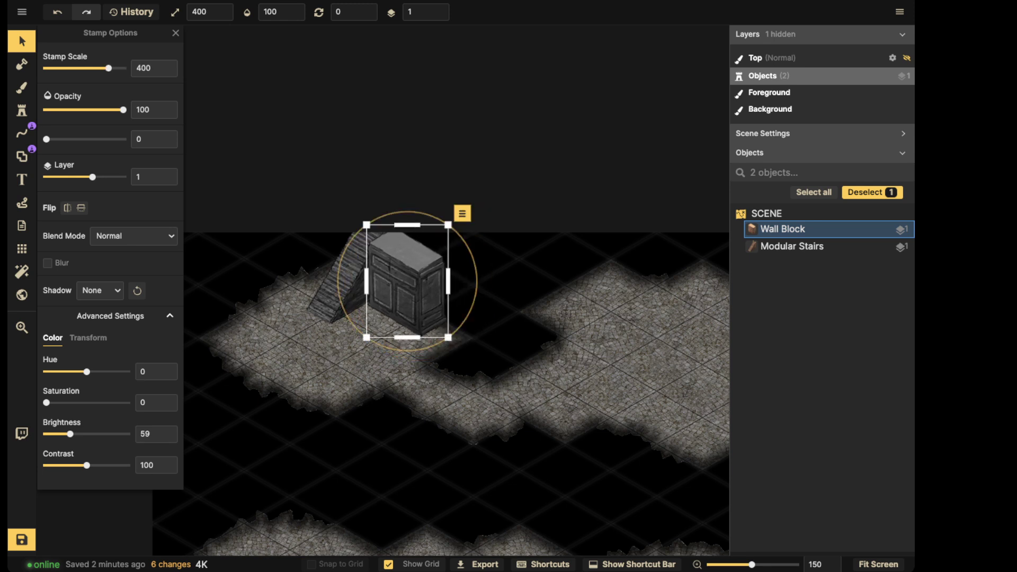
key("Escape")
- Search the stamp catalog for "statue" and place the first robed statue at scale 210 in front of the stairs and wall block
left_click(21, 111)
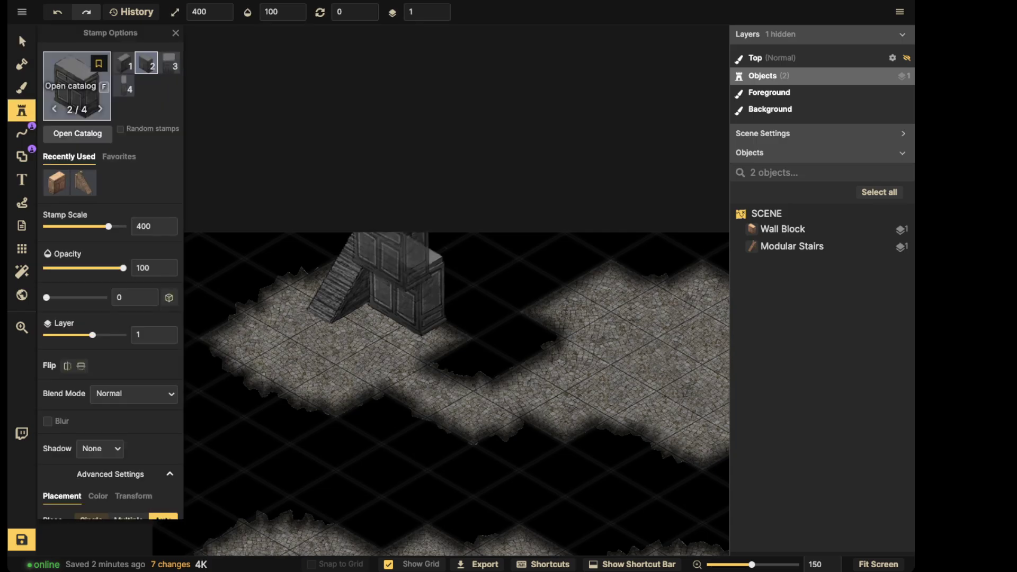
left_click(76, 86)
type("statue")
key("Return")
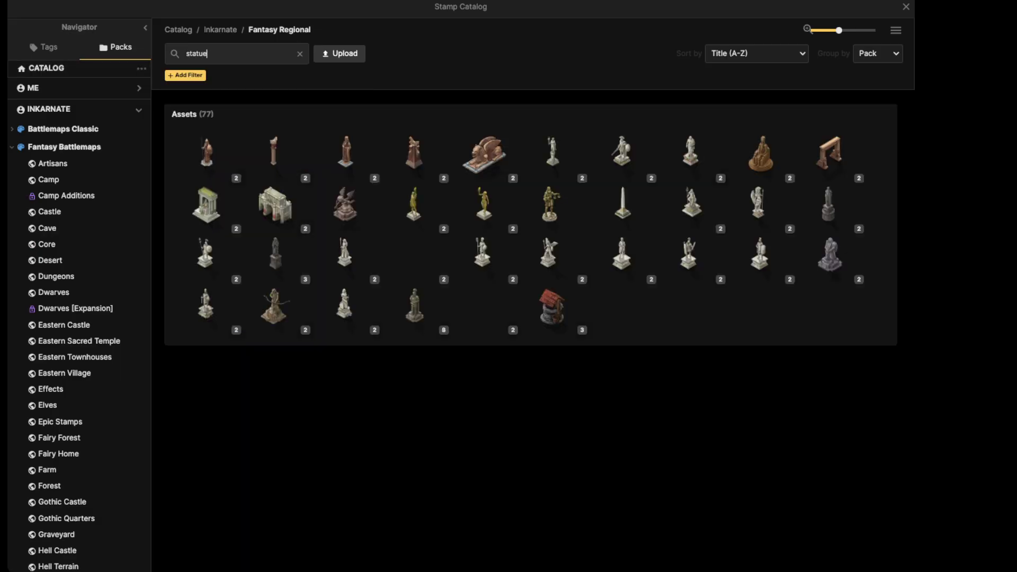
left_click(207, 156)
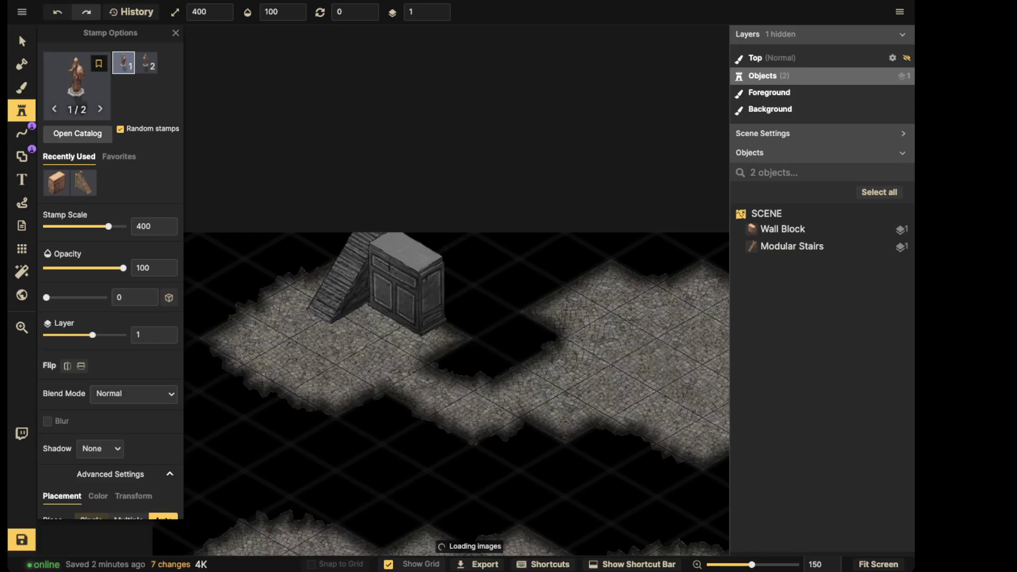
scroll(370, 344, "down", 12, "alt")
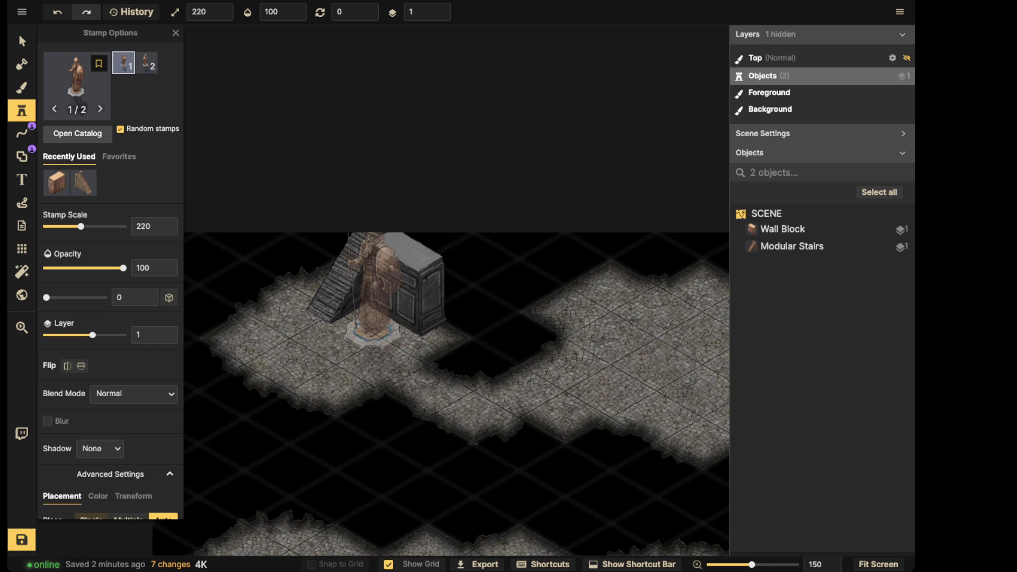
left_click(377, 310)
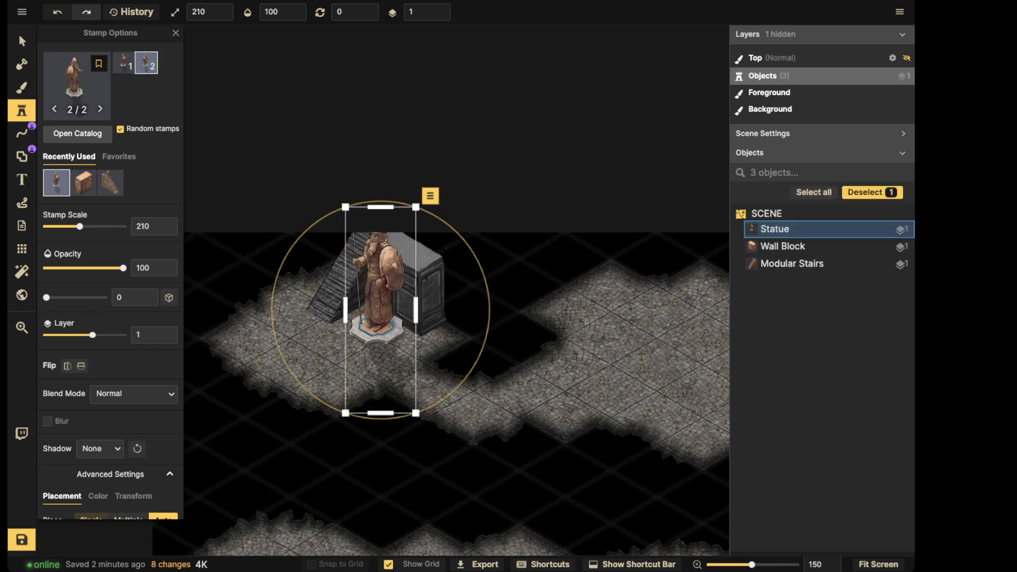
- Turn the statue dark grey with saturation 0 and brightness 53, and nudge it slightly down and to the right
key("v")
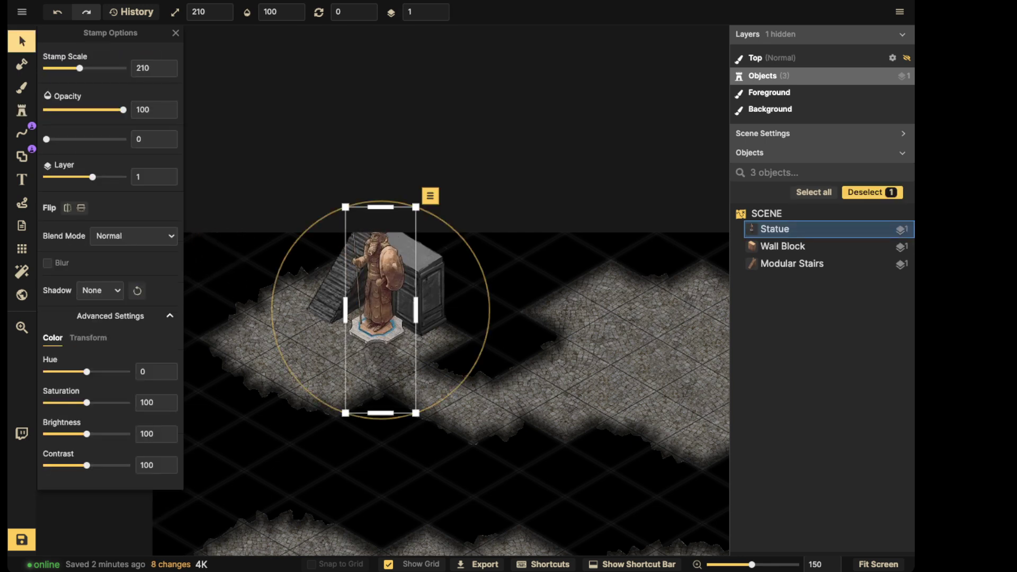
left_click_drag(86, 402, 46, 402)
left_click_drag(86, 434, 67, 434)
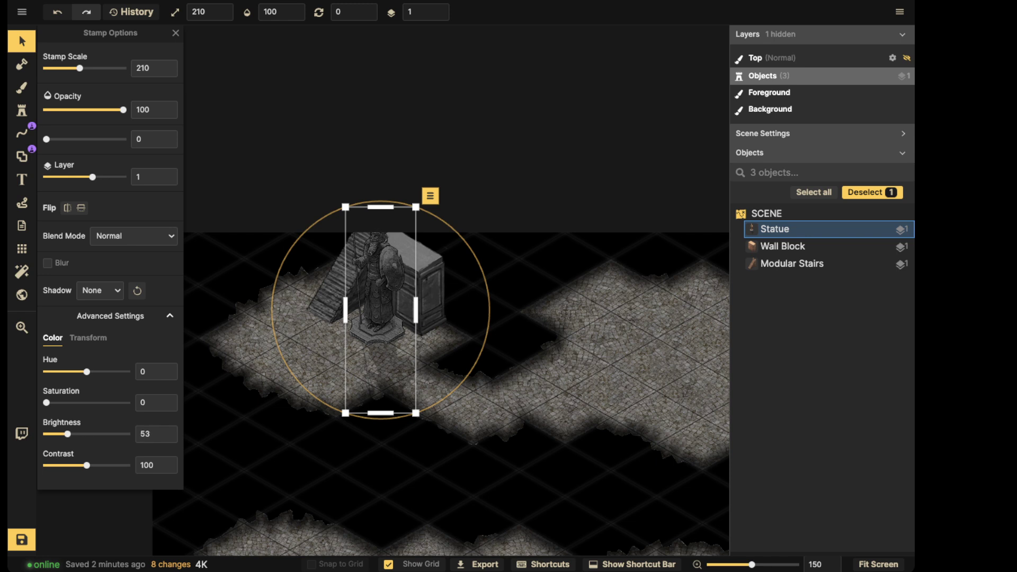
scroll(380, 309, "down", 1, "alt")
left_click_drag(380, 309, 384, 314)
key("Escape")
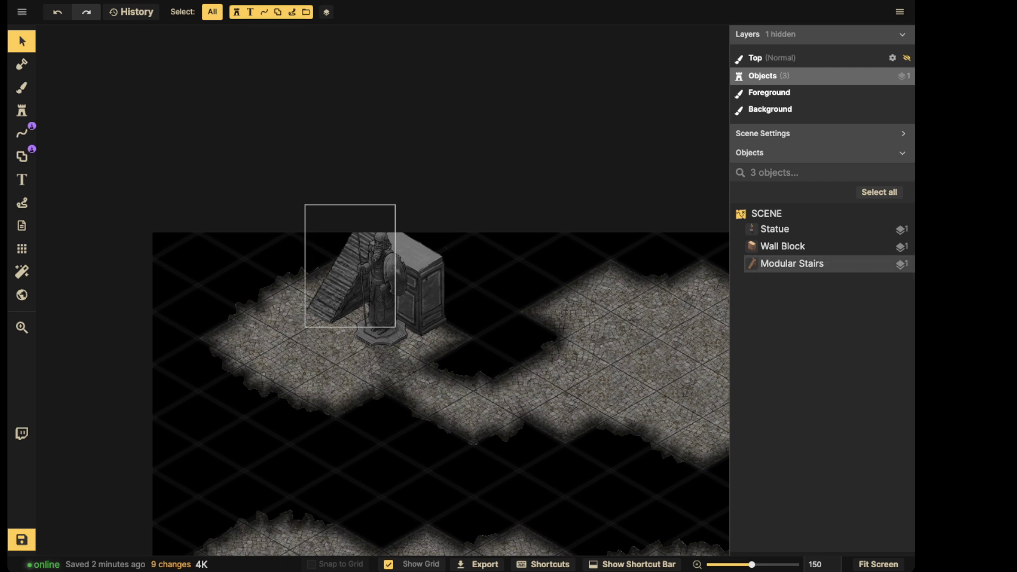
left_click(424, 285)
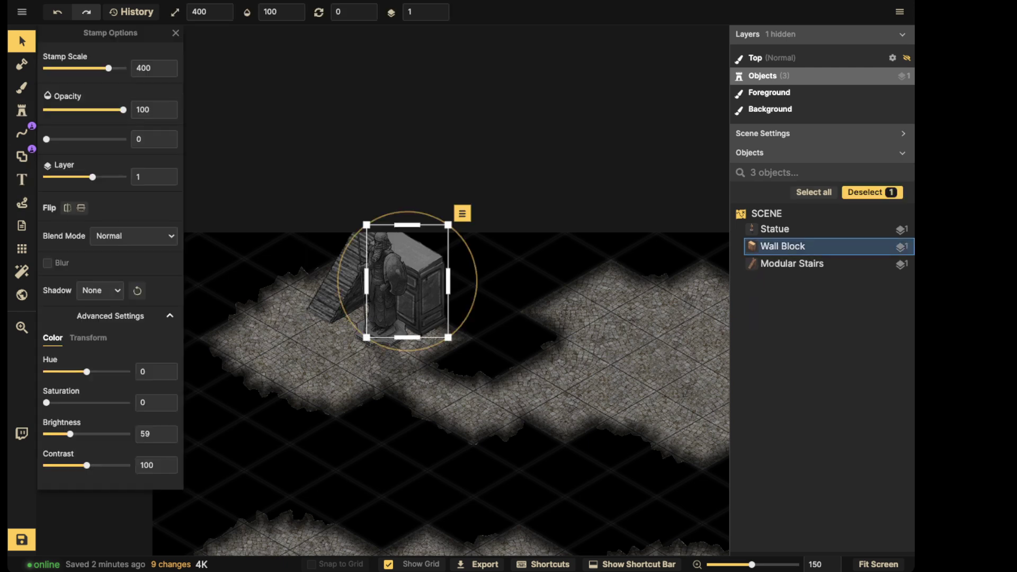
key("Escape")
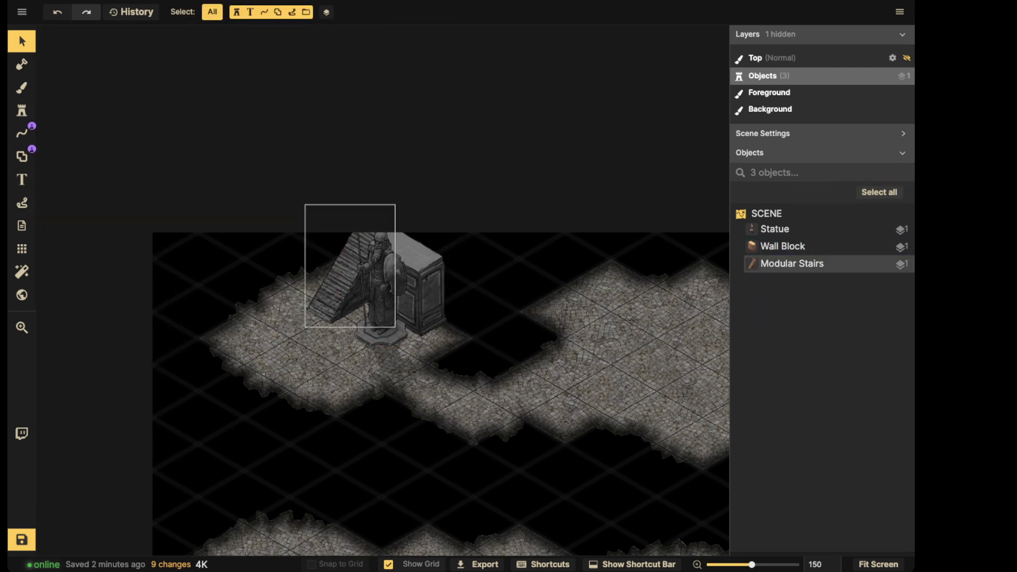
- Sketch white freehand wall outlines at stroke size 500 along the upper-left room's front and back edges, removing each sketch again
left_click(22, 133)
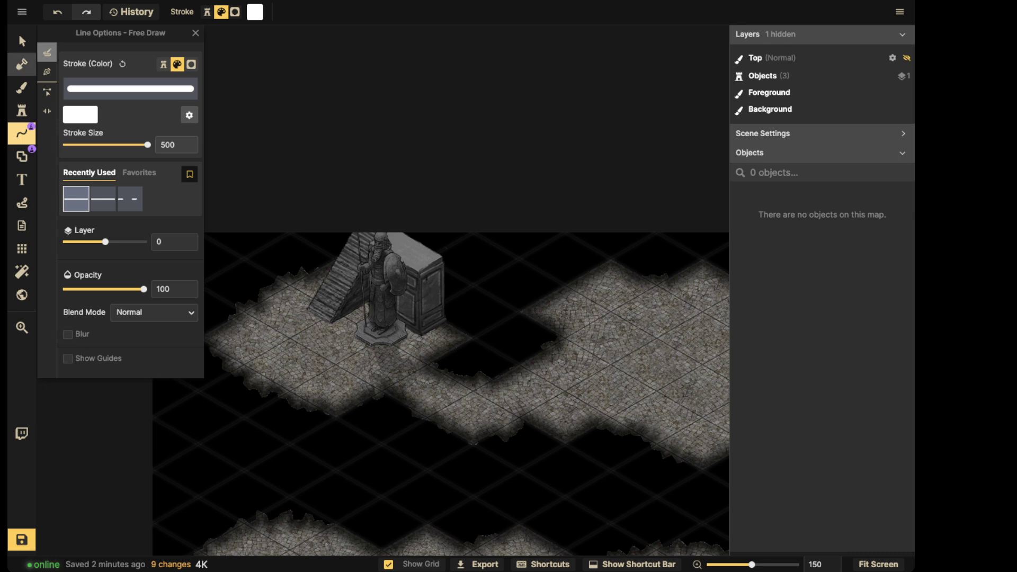
left_click(47, 51)
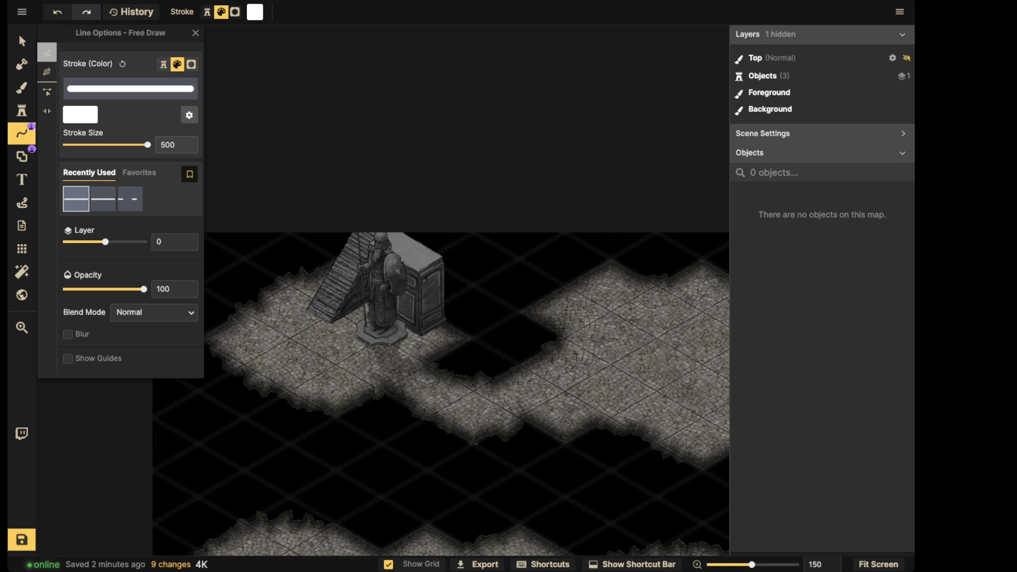
key("space")
left_click_drag(381, 339, 459, 328)
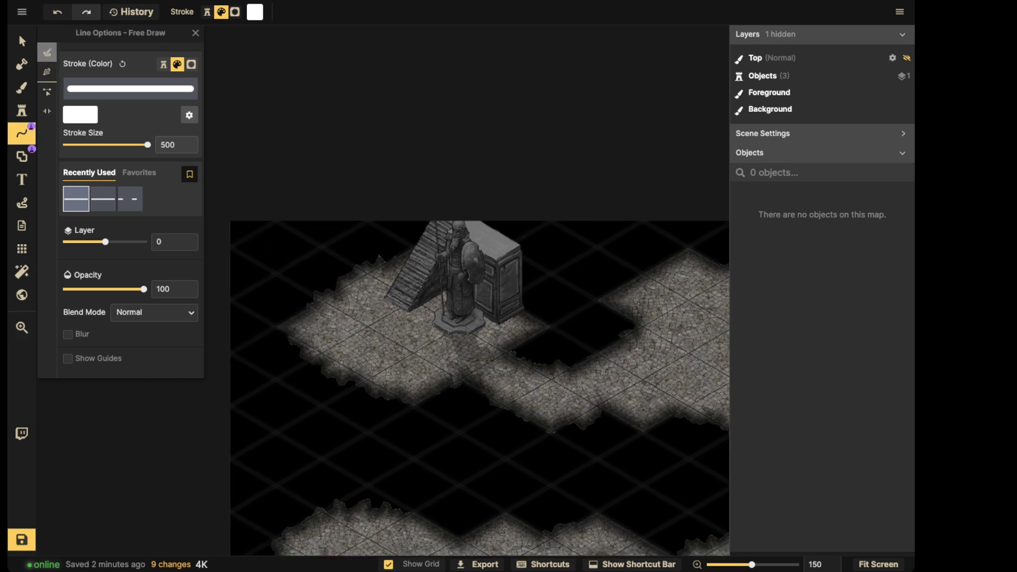
mouse_move(545, 330)
left_mouse_down()
mouse_move(442, 397)
mouse_move(355, 383)
mouse_move(286, 335)
left_mouse_up()
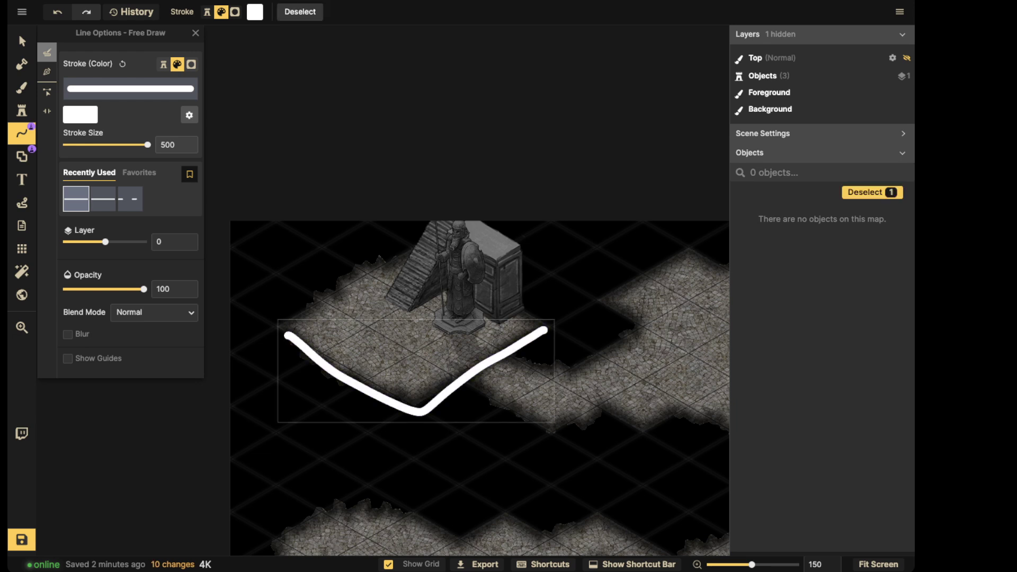
mouse_move(286, 335)
left_mouse_down()
mouse_move(290, 283)
mouse_move(408, 316)
mouse_move(416, 412)
left_mouse_up()
mouse_move(412, 330)
left_mouse_down()
mouse_move(539, 250)
mouse_move(543, 332)
left_mouse_up()
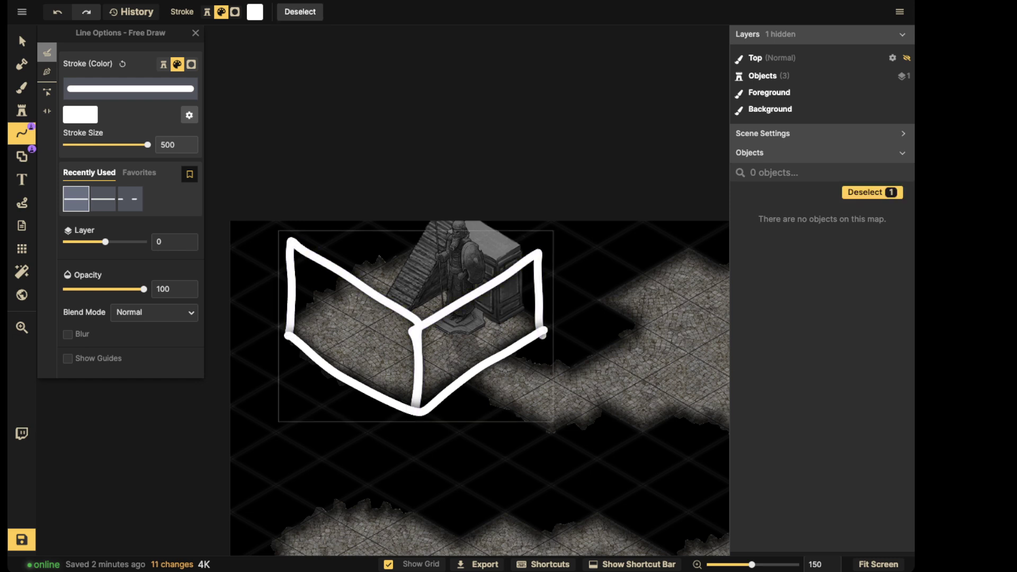
key("Delete")
key("ctrl+z")
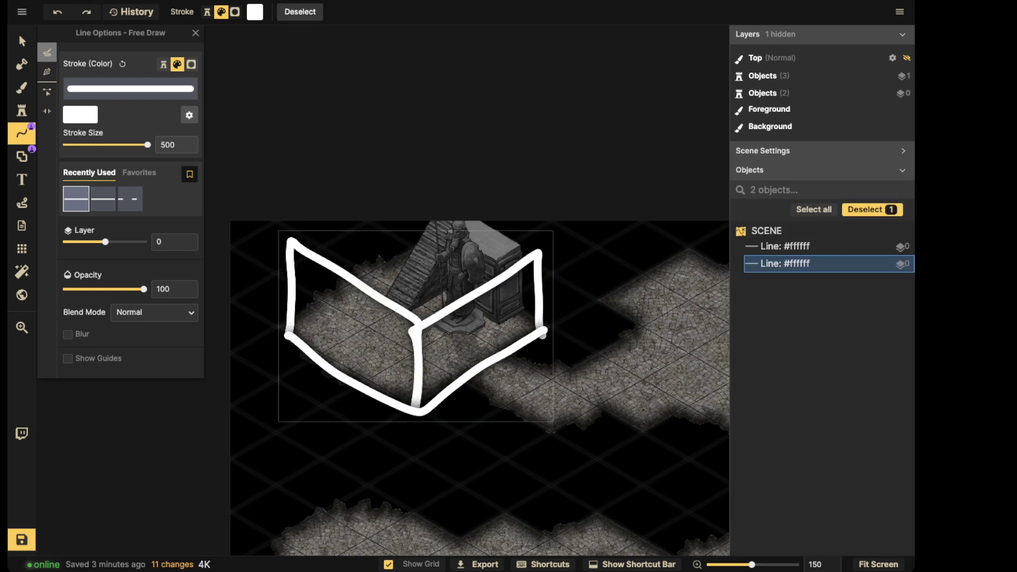
key("ctrl+z")
key("ctrl+z")
mouse_move(551, 329)
left_mouse_down()
mouse_move(433, 249)
mouse_move(285, 330)
left_mouse_up()
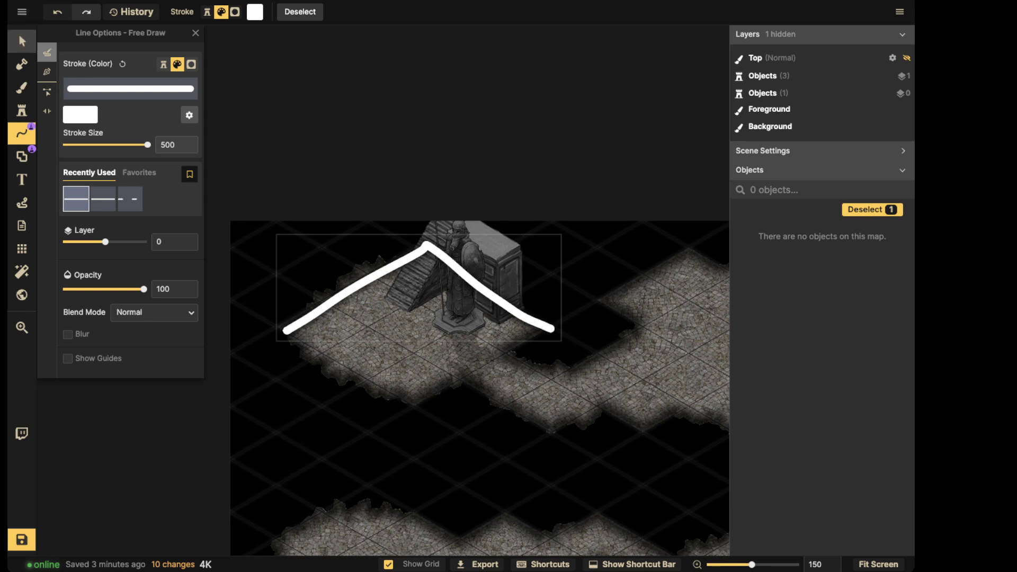
key("Delete")
- Place the first variant of the grey Wall Block at scale 400 directly to the left of the stairs
left_click(21, 110)
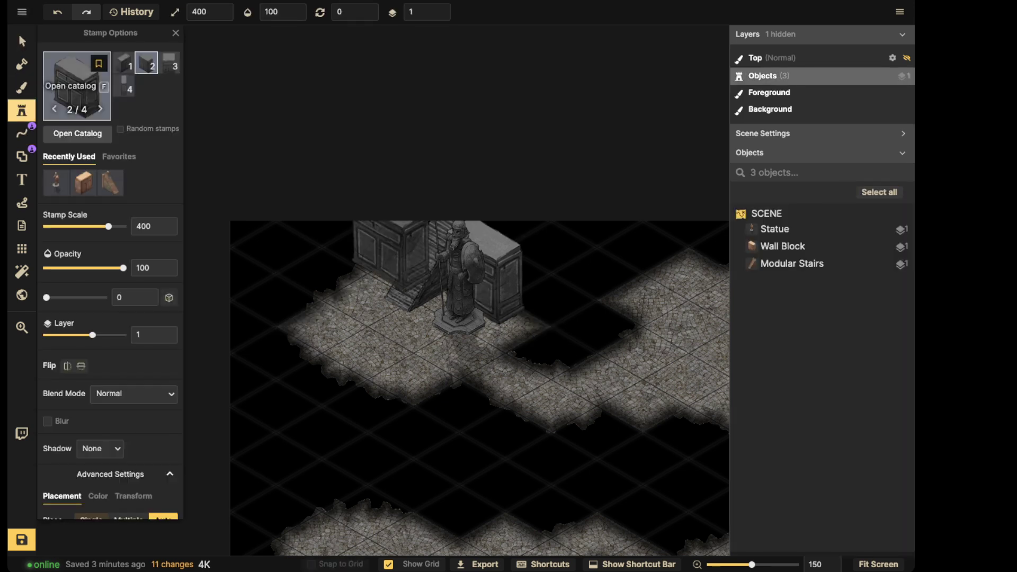
left_click(400, 243)
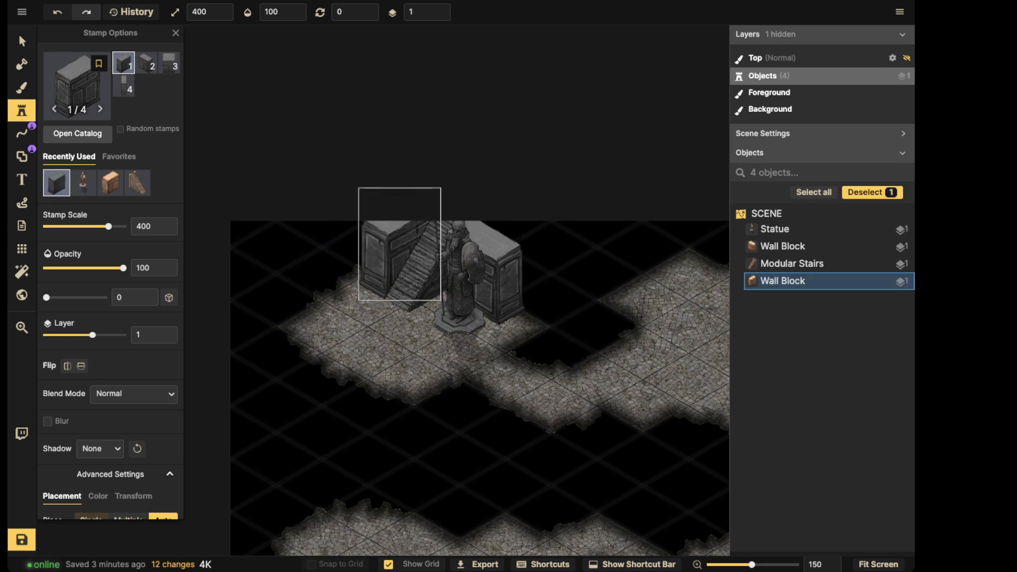
- Try extending the wall with two more grey wall blocks along the room's upper-left edge, and undo them
left_click_drag(400, 243, 349, 272)
left_click(350, 272)
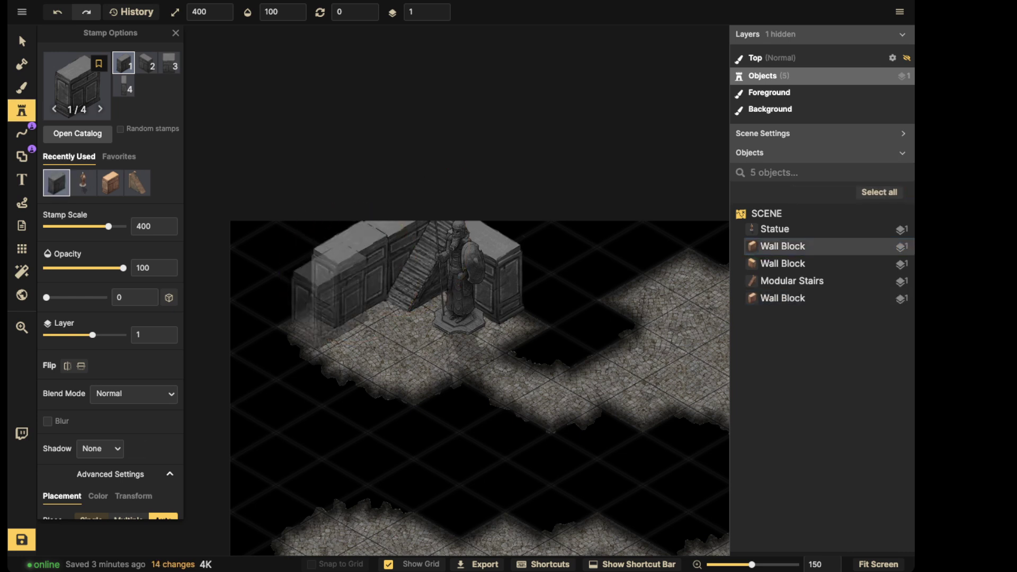
left_click(320, 291)
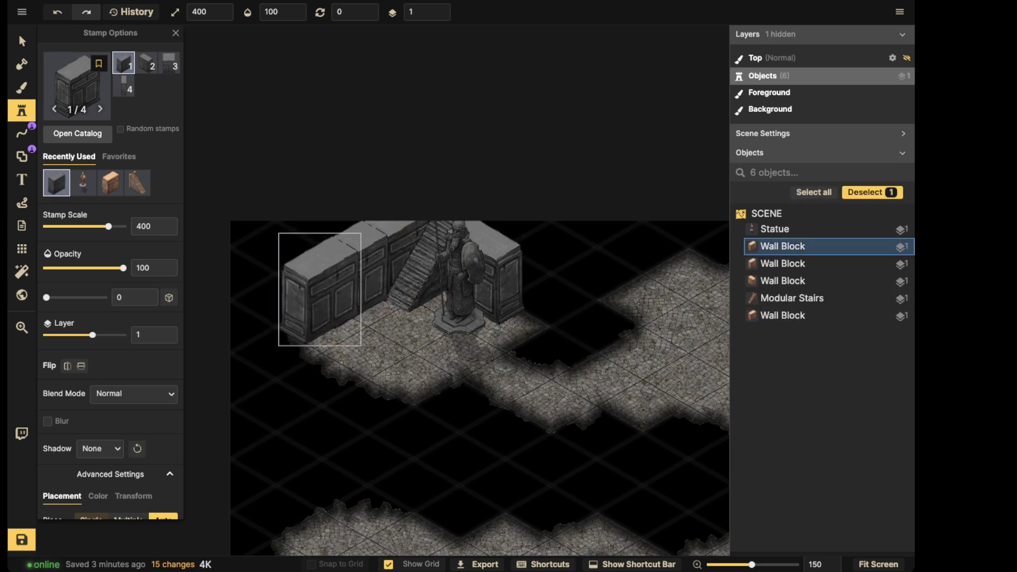
left_click(392, 270)
key("ctrl+z")
key("ctrl+z")
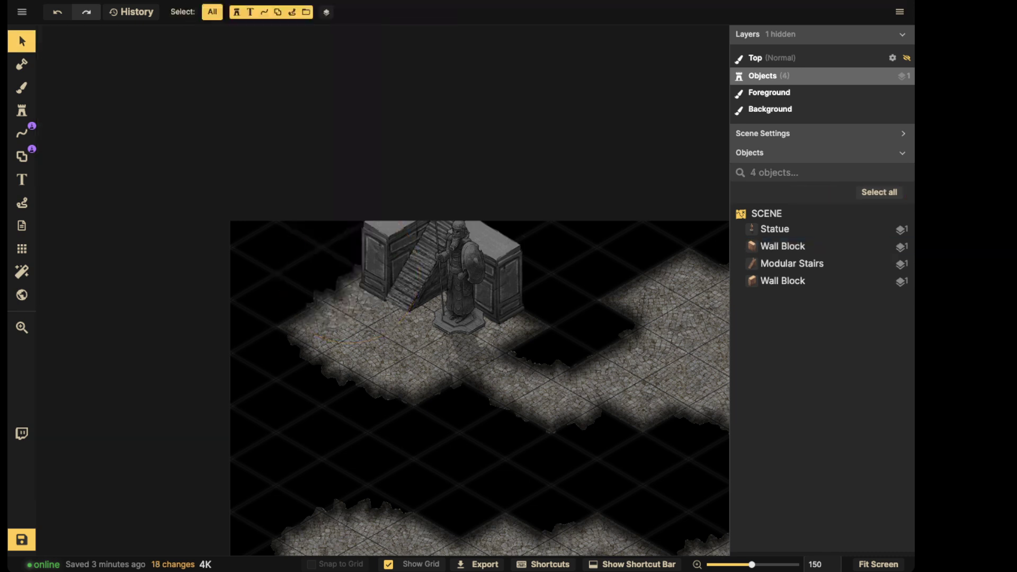
- Search the stamp catalog for "stal", place a stalagmite left of the wall block, and darken it to grey with saturation 0
left_click(783, 281)
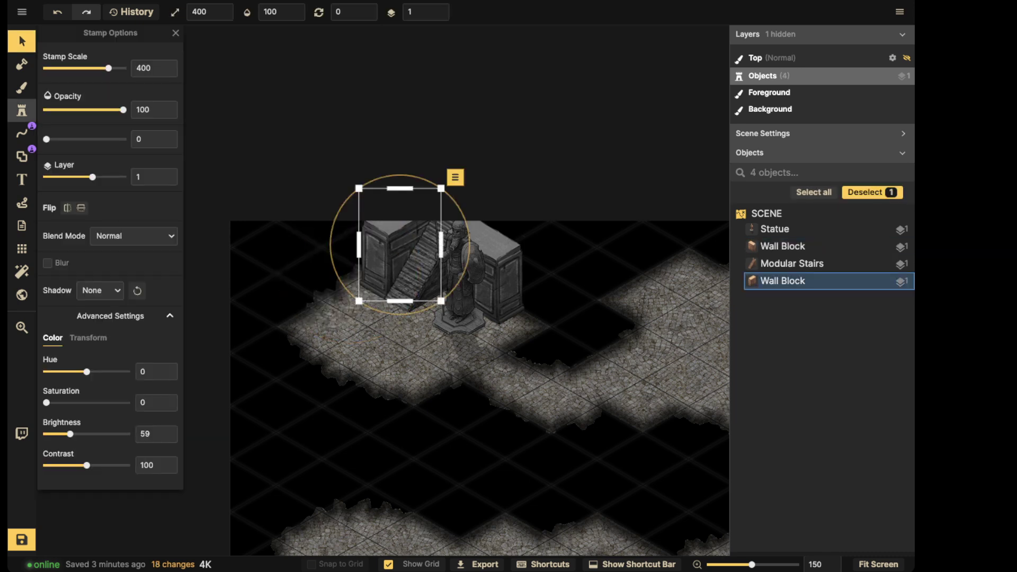
left_click(22, 110)
left_click(78, 86)
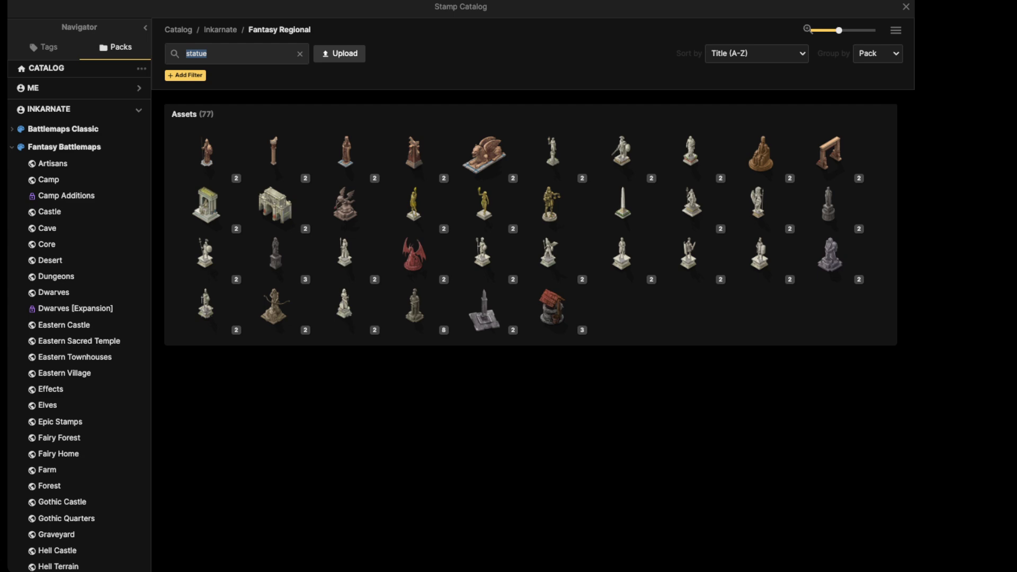
type("stal")
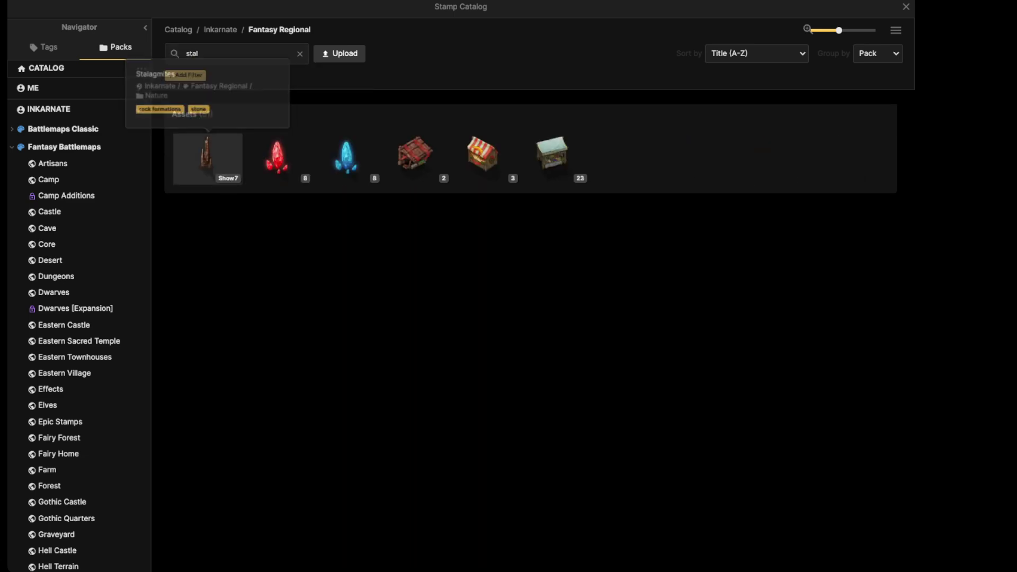
left_click(208, 156)
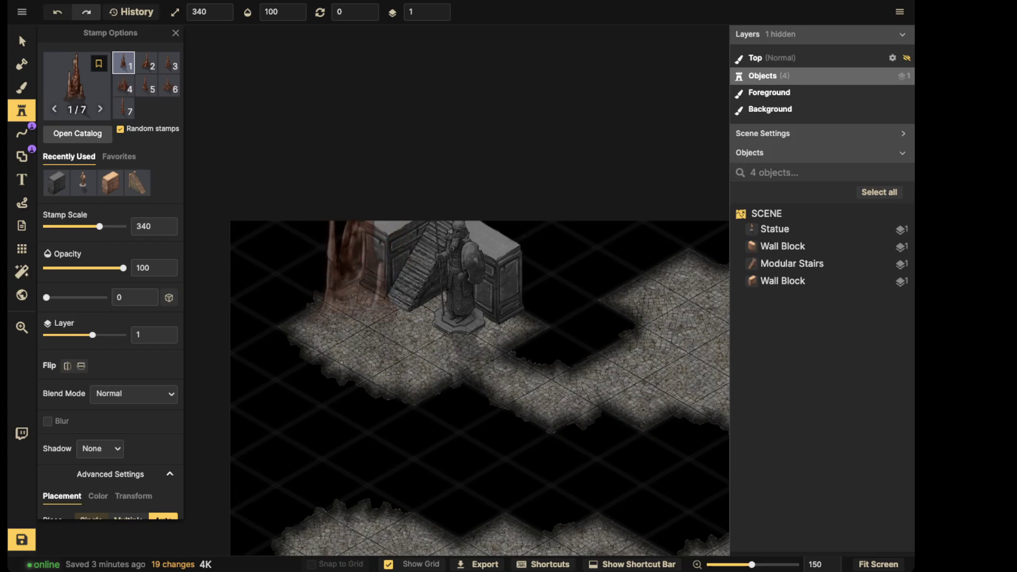
left_click(359, 259)
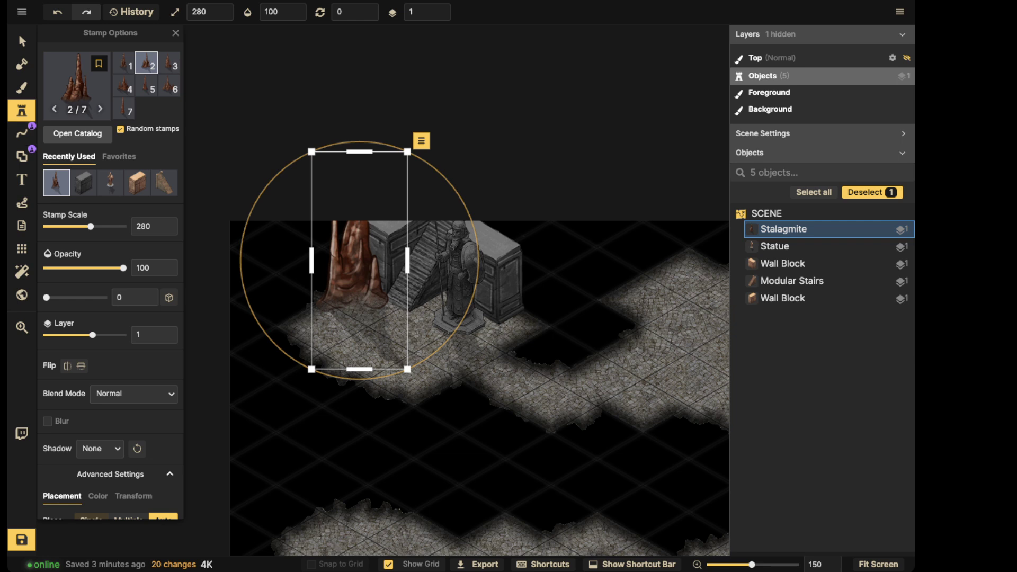
left_click(21, 41)
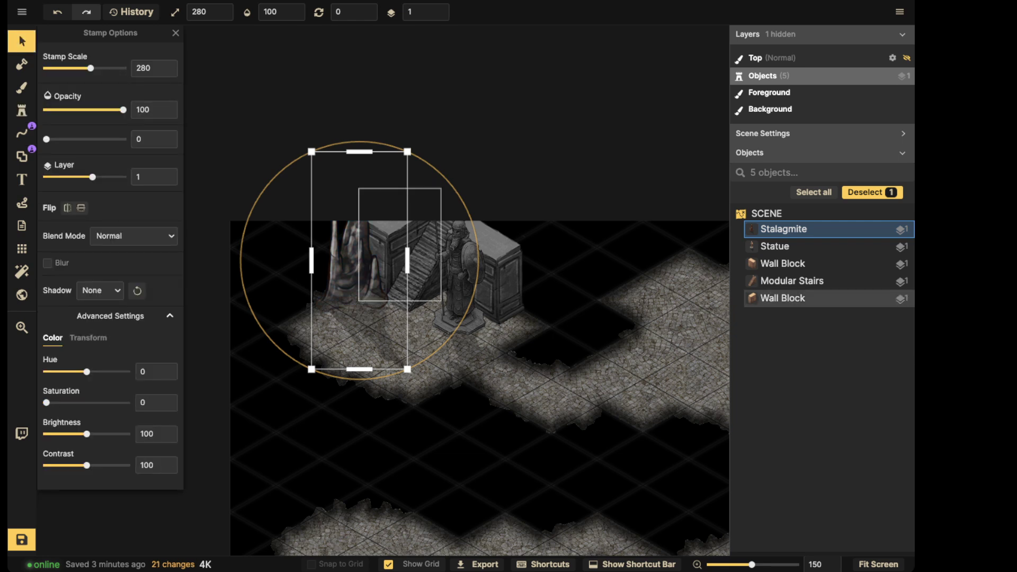
- Place a second dark grey stalagmite at scale 260 to the lower left of the first, on the room's left edge
scroll(371, 260, "down", 2, "shift")
key("s")
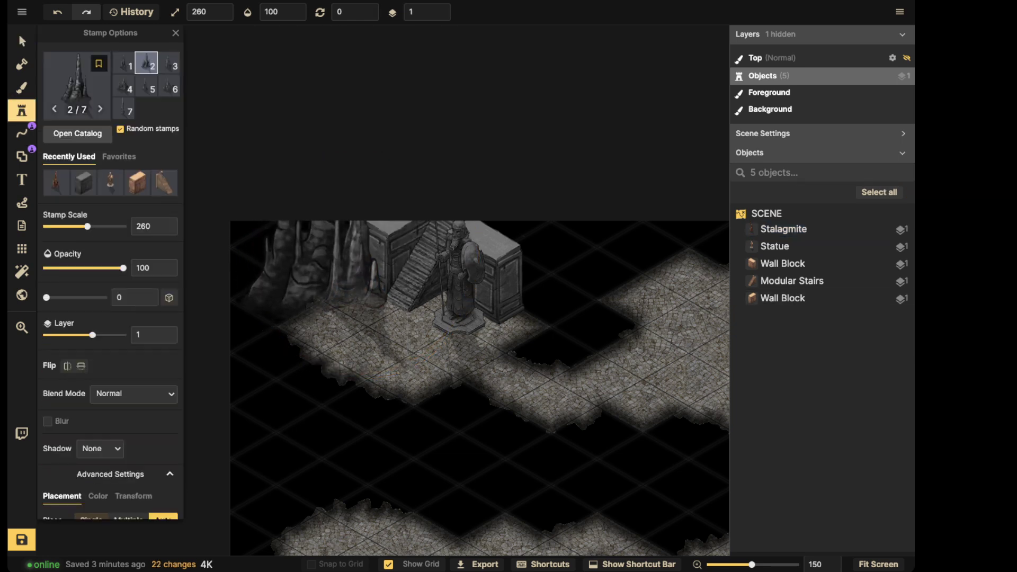
left_click(317, 286)
- Place the first stalagmite variant at scale 180 within the grey cluster on the room's left edge
key("Left")
key("Left")
key("Left")
key("Left")
key("Left")
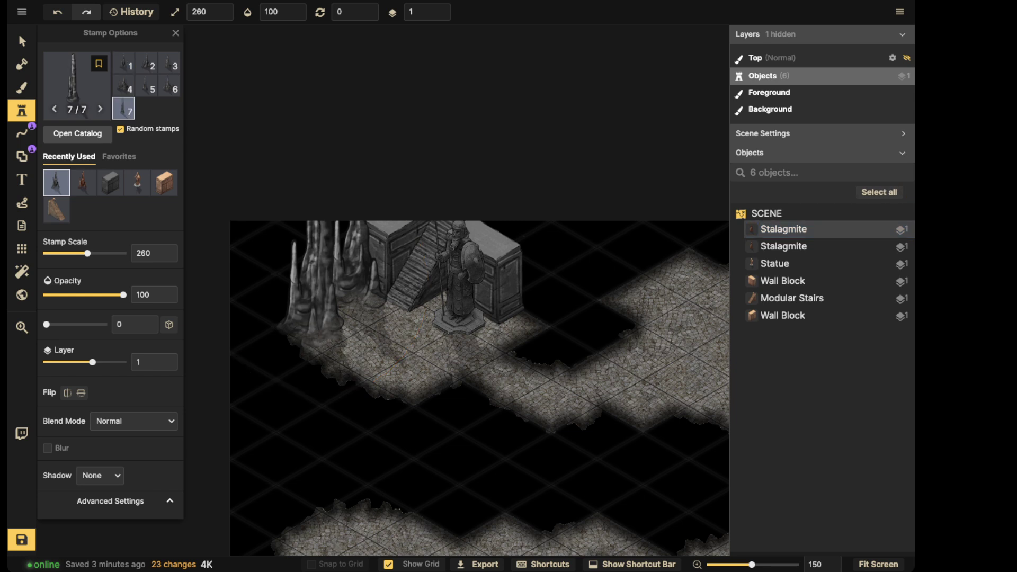
key("Left")
key("Left")
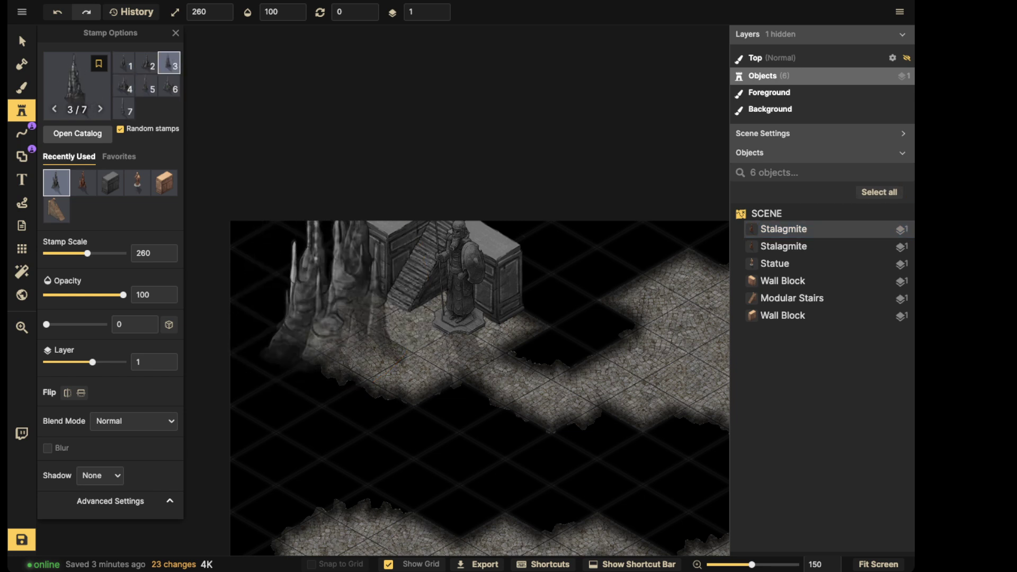
scroll(317, 286, "down", 5, "shift")
scroll(321, 297, "down", 3, "shift")
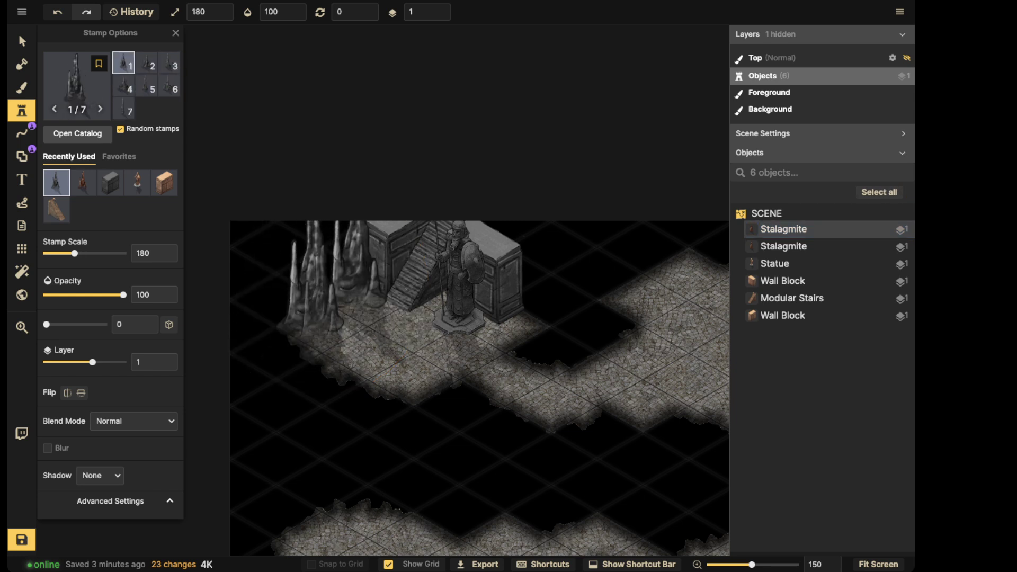
left_click(320, 302)
- Place a small grey stalagmite on the pavement in front of the stairs, near the room's lower edge
key("Left")
key("Left")
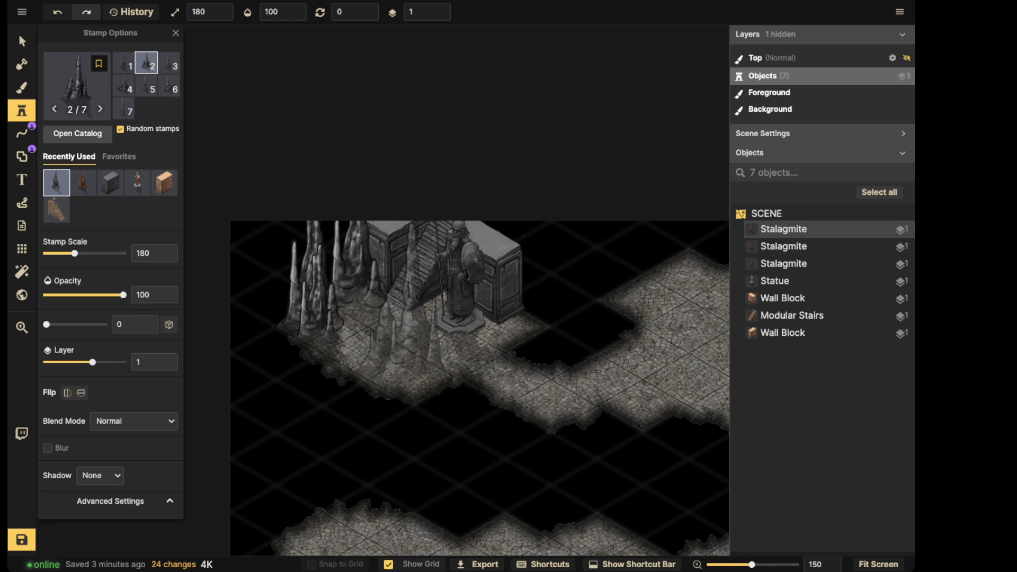
left_click(408, 347)
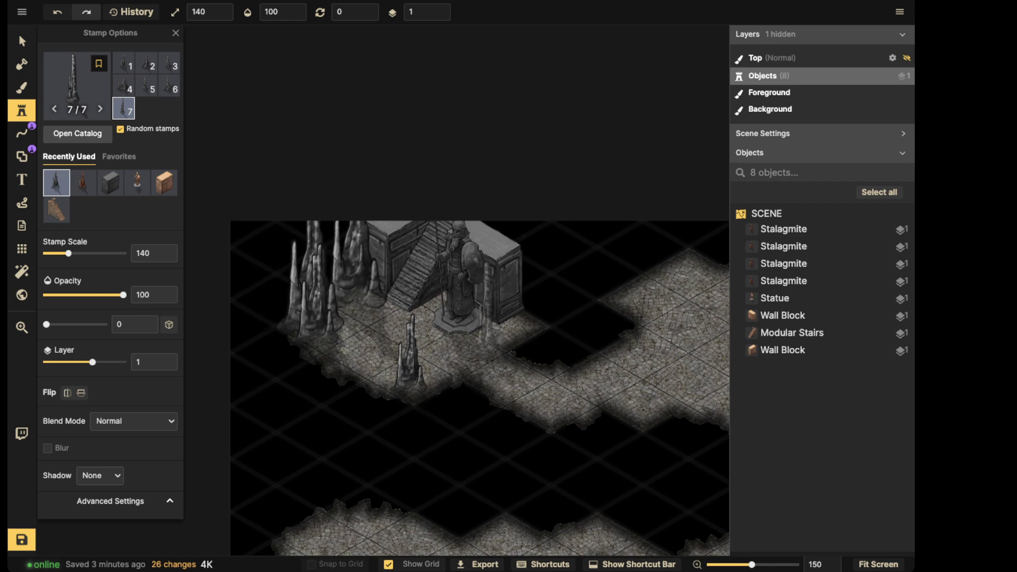
- Place a grey stalagmite at scale 160 directly to the right of the statue and nudge it slightly downward
left_click(517, 270)
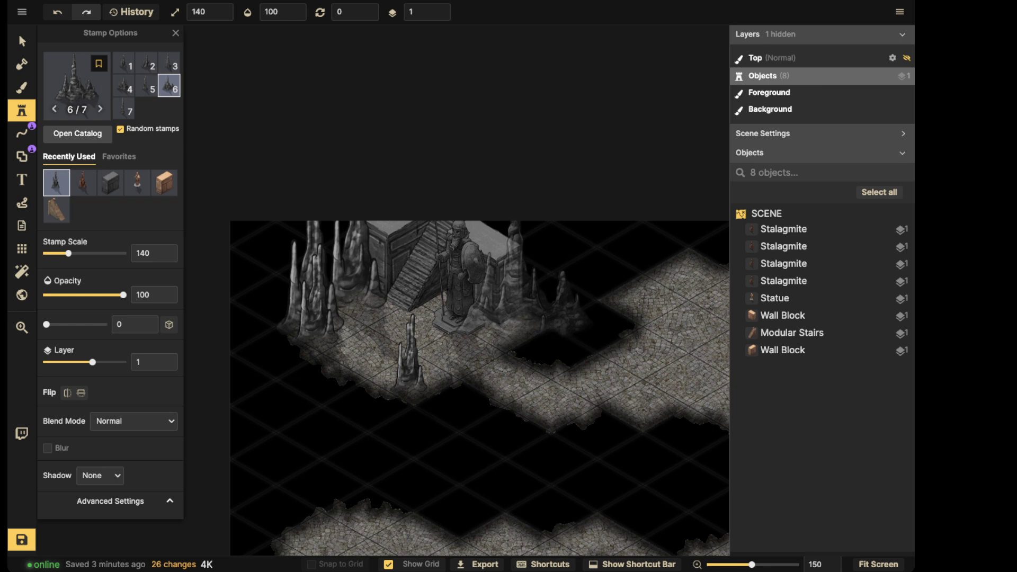
key("Left")
left_click(528, 280)
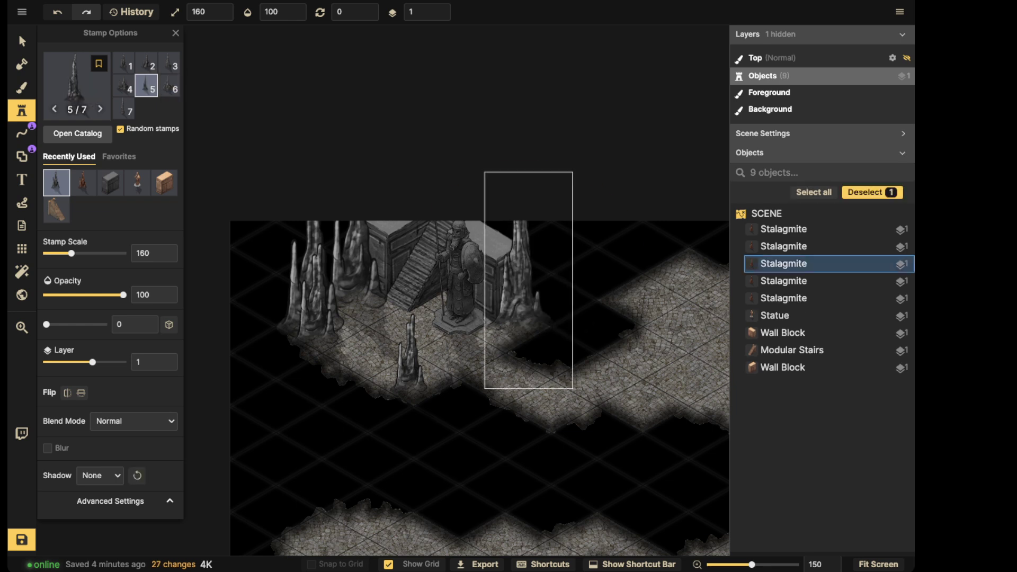
key("v")
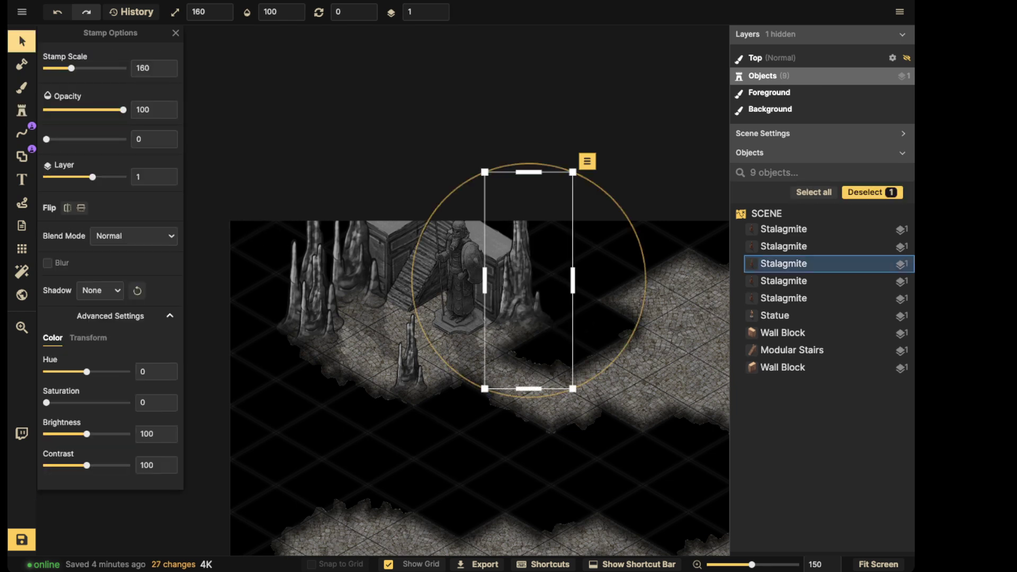
left_click(782, 332)
key("Escape")
left_click(783, 264)
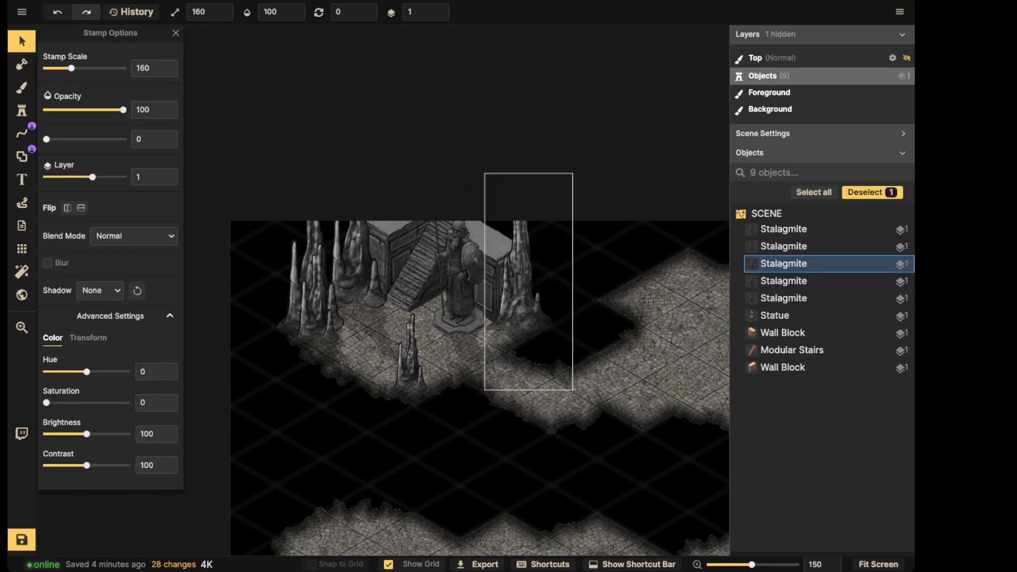
key("Escape")
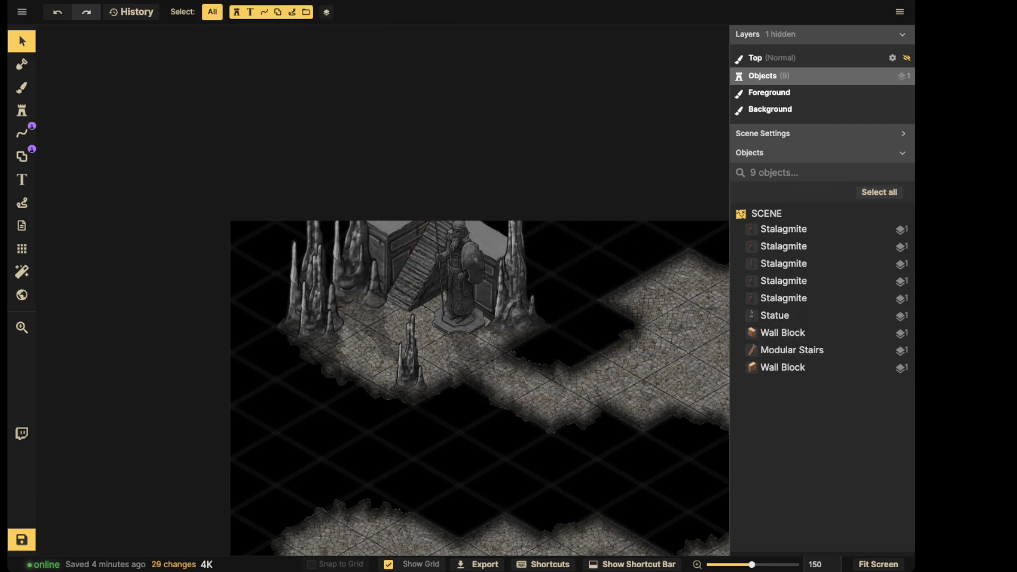
- Search the Fantasy Battlemaps stamps for "summon" and choose the intact Red Summoning Circle
scroll(343, 268, "down", 2)
middle_click_drag(378, 268, 302, 267)
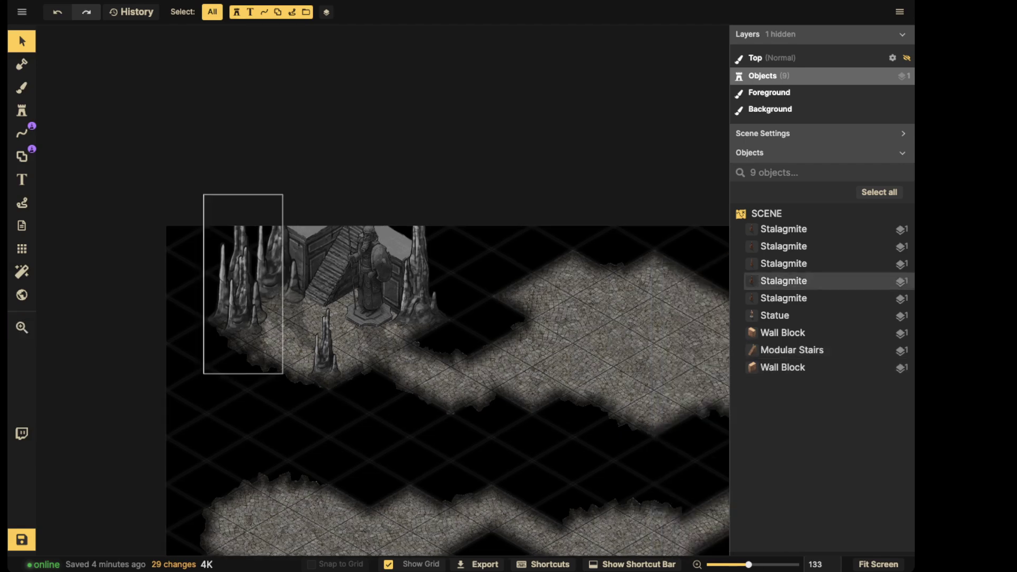
scroll(315, 309, "up", 5)
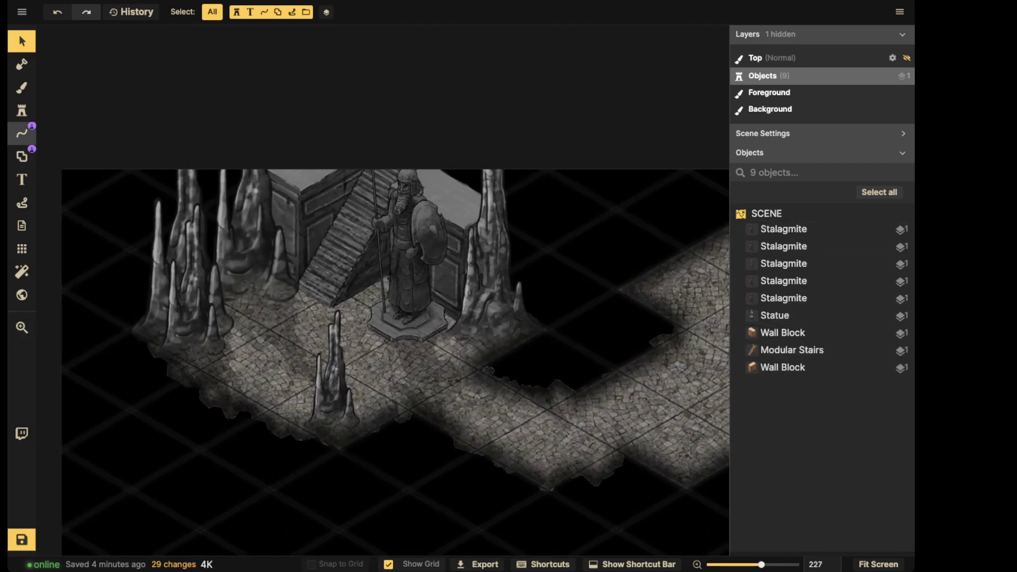
left_click(22, 110)
left_click(82, 98)
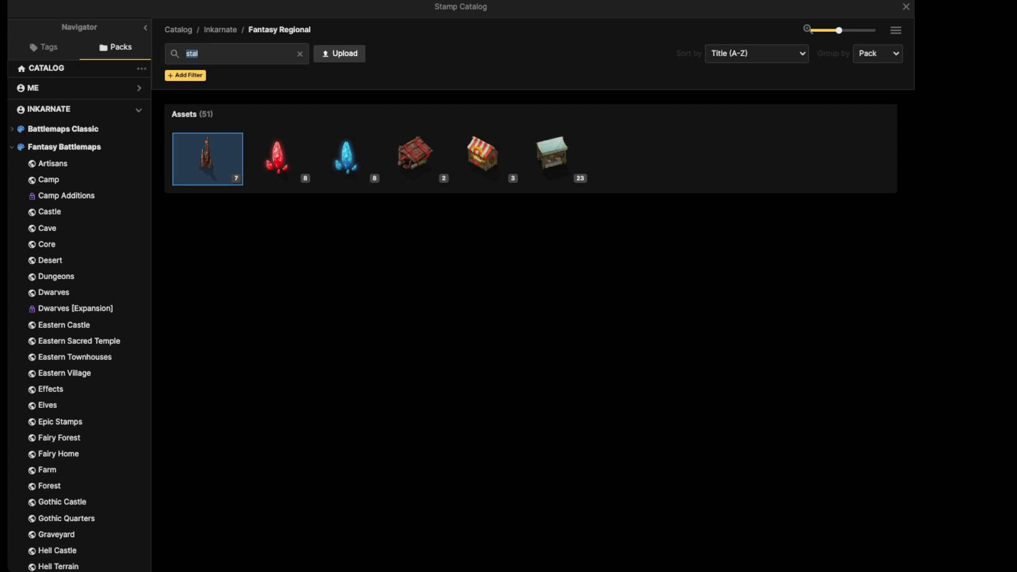
type("summon")
key("Return")
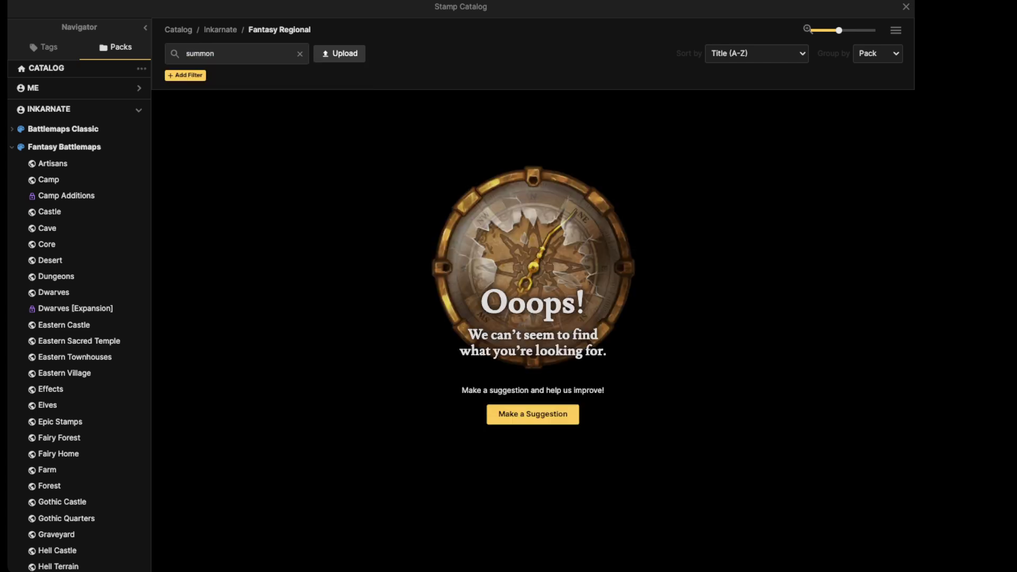
left_click(64, 147)
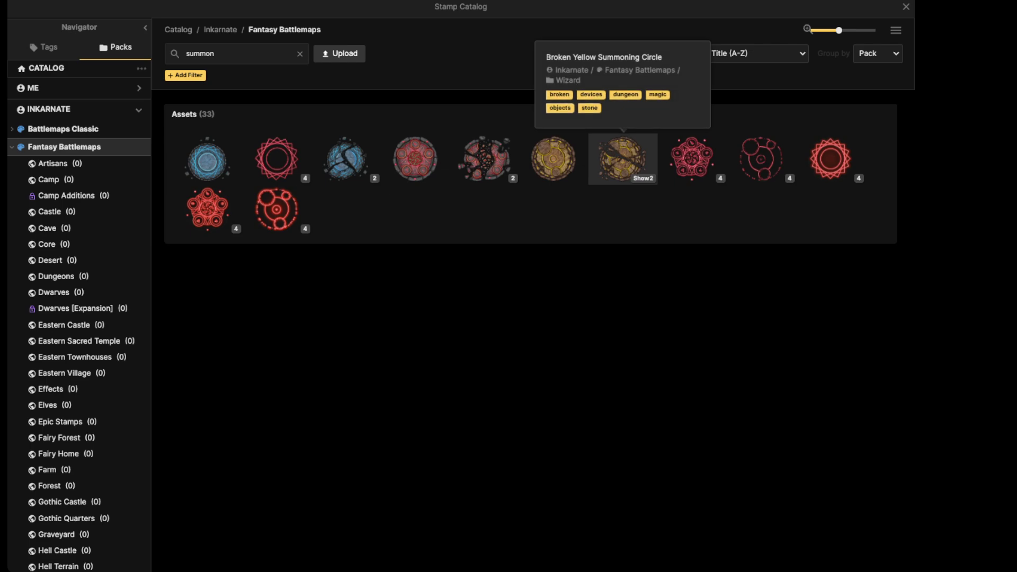
left_click(415, 159)
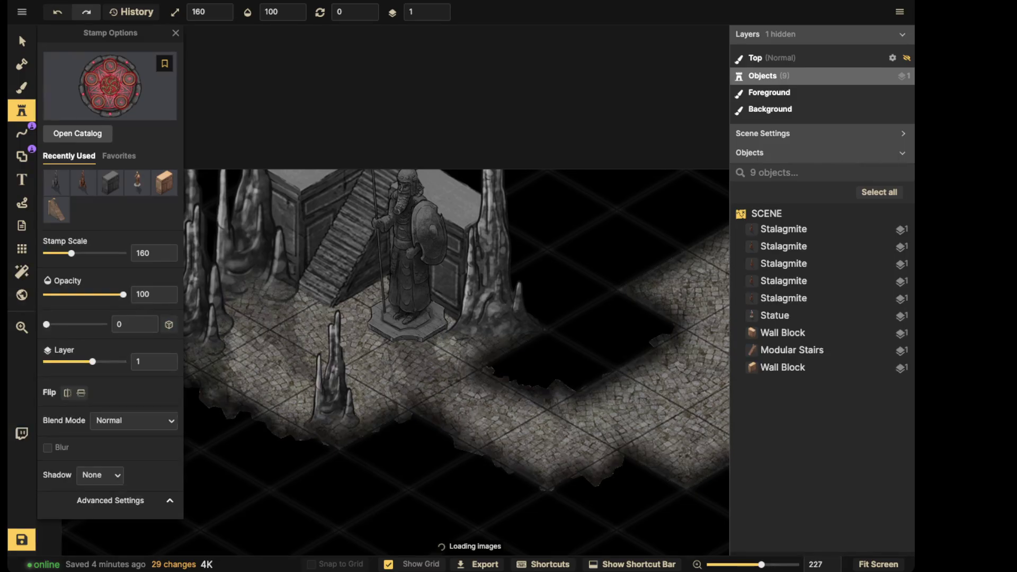
- Place the Red Summoning Circle at scale 60 on the floor in front of the stairs, on layer -5
scroll(329, 329, "down", 12, "shift")
scroll(329, 329, "up", 2, "shift")
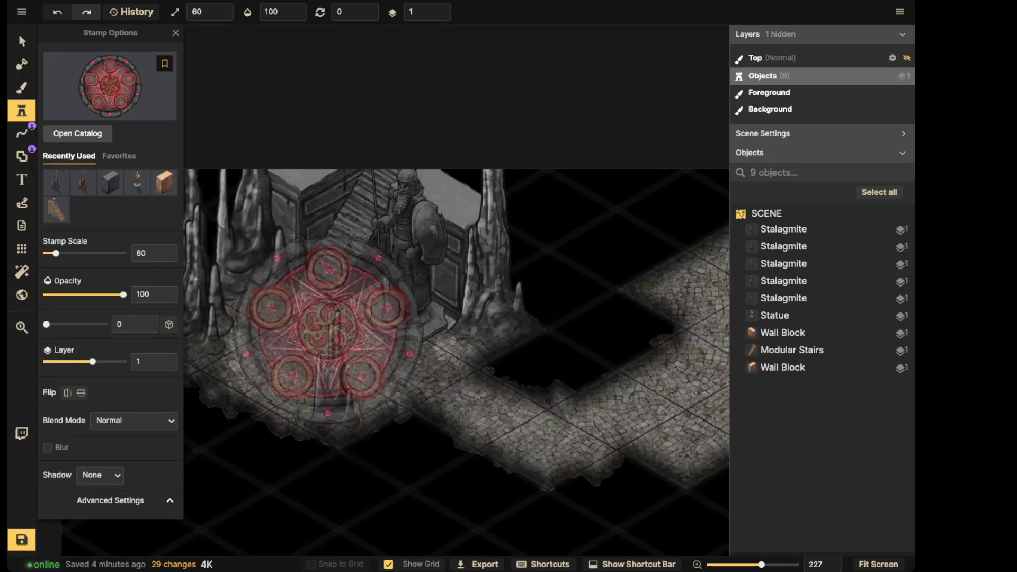
left_click(328, 328)
scroll(421, 11, "down", 6)
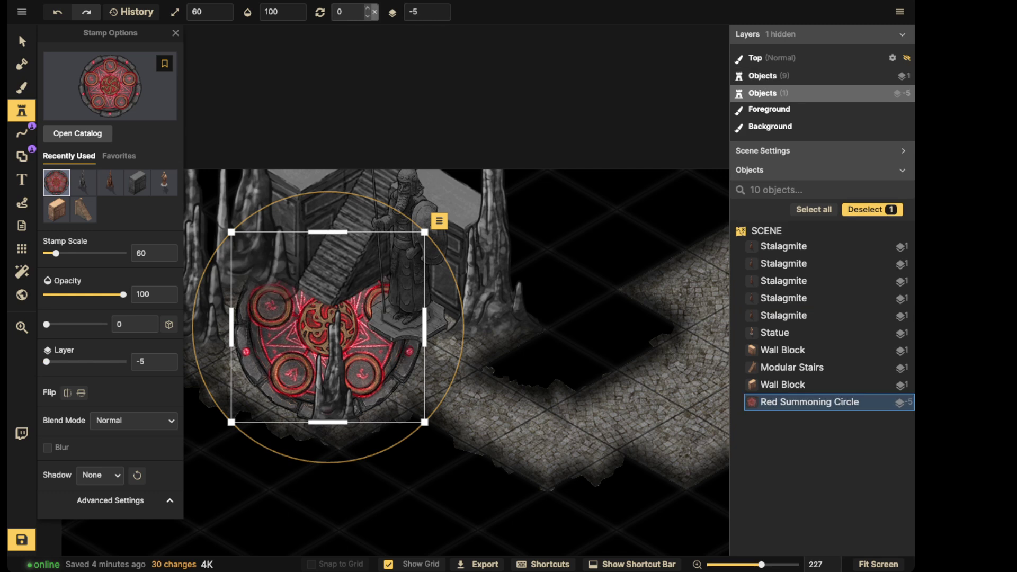
- Set the Red Summoning Circle's blend mode to Luminosity, its brightness to 103 and its contrast to 79
key("v")
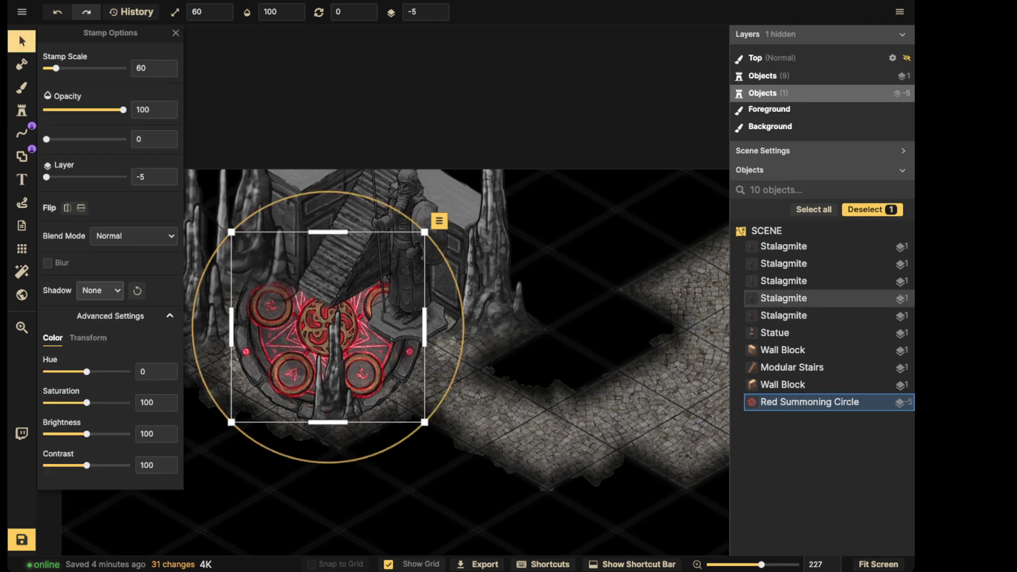
left_click(134, 236)
scroll(119, 379, "down", 5)
left_click(119, 419)
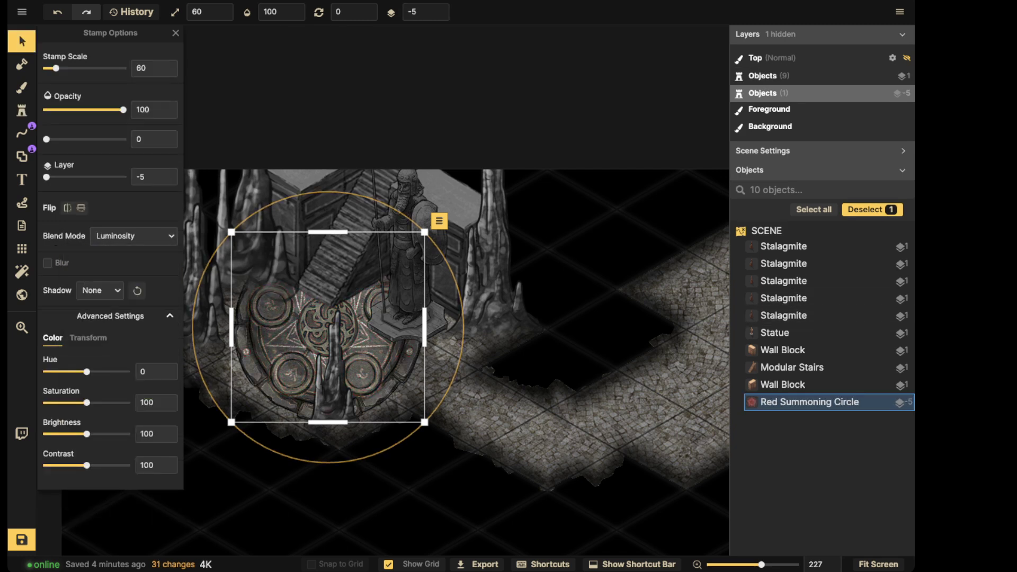
left_click_drag(86, 465, 88, 434)
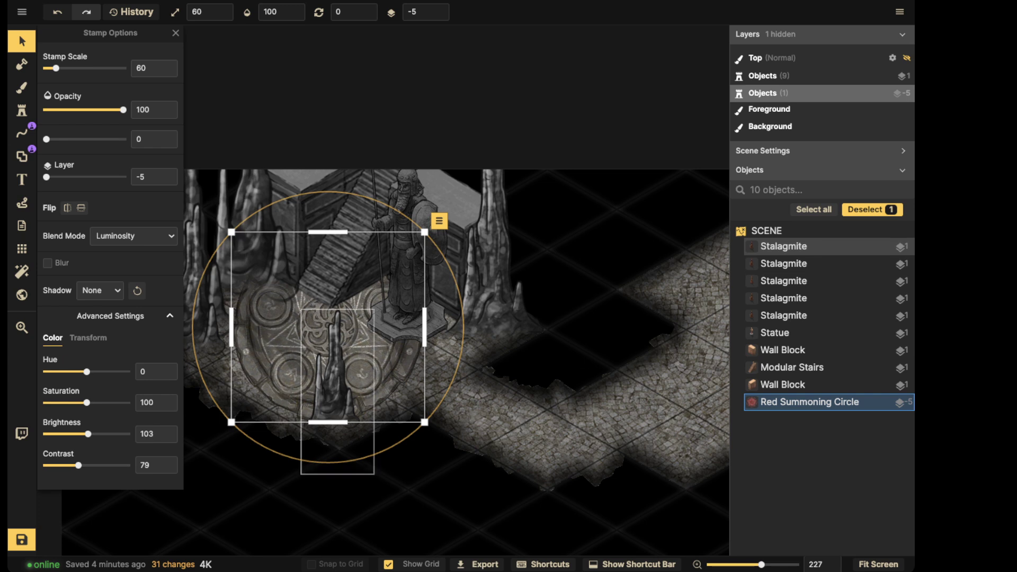
- Flatten the summoning circle vertically to match the isometric floor, enlarge it to scale 80 and reduce its opacity to 77
left_click_drag(328, 422, 328, 366)
scroll(327, 365, "up", 1, "alt")
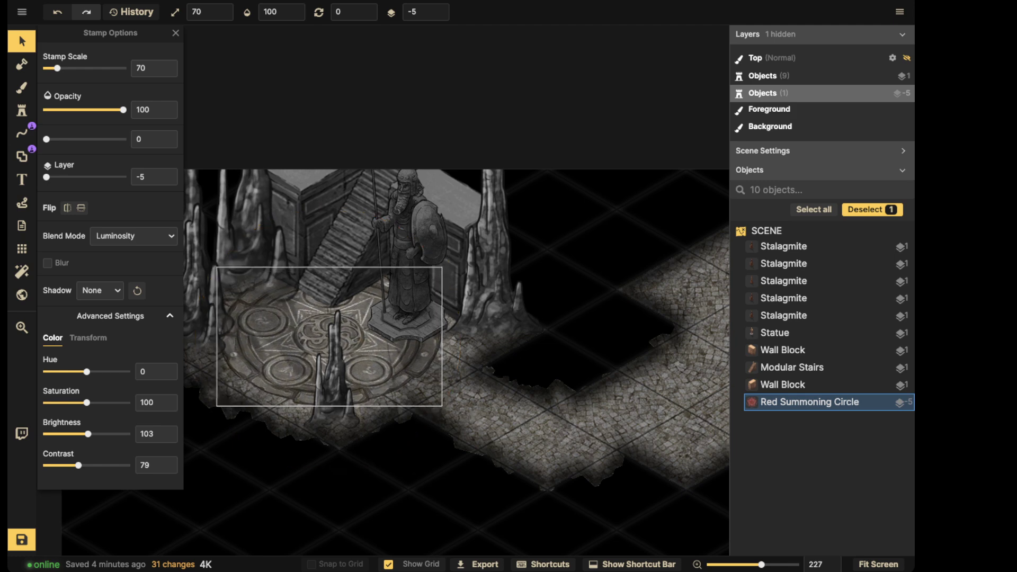
scroll(328, 339, "up", 1, "alt")
left_click_drag(322, 308, 322, 305)
scroll(322, 305, "down", 2)
scroll(328, 325, "down", 2)
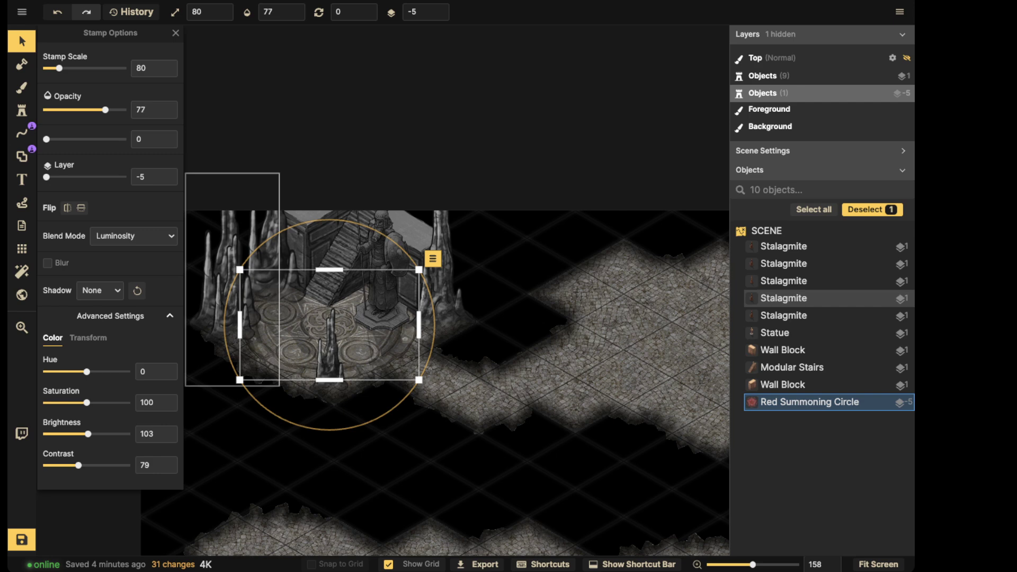
- Lower the summoning circle's opacity to 75 and compare it at scales 60 and 80
scroll(295, 270, "down", 2)
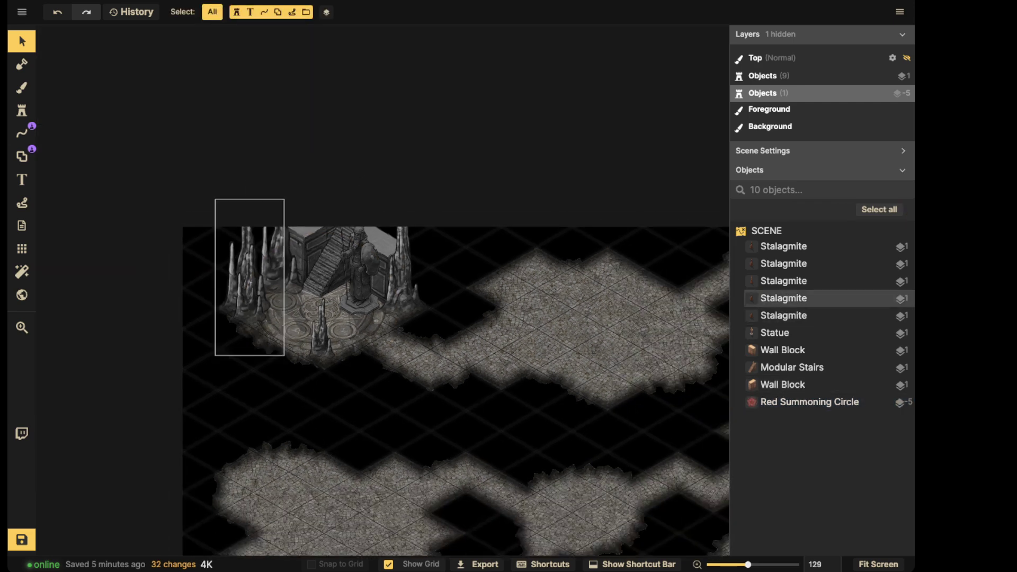
key("bracketleft")
key("bracketleft")
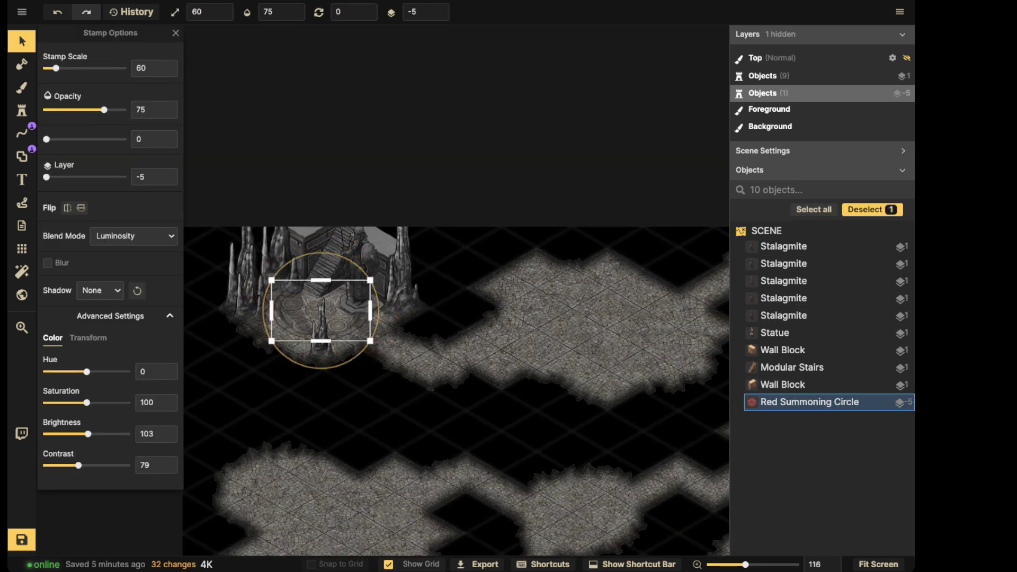
key("bracketright")
key("bracketright")
scroll(320, 307, "up", 2)
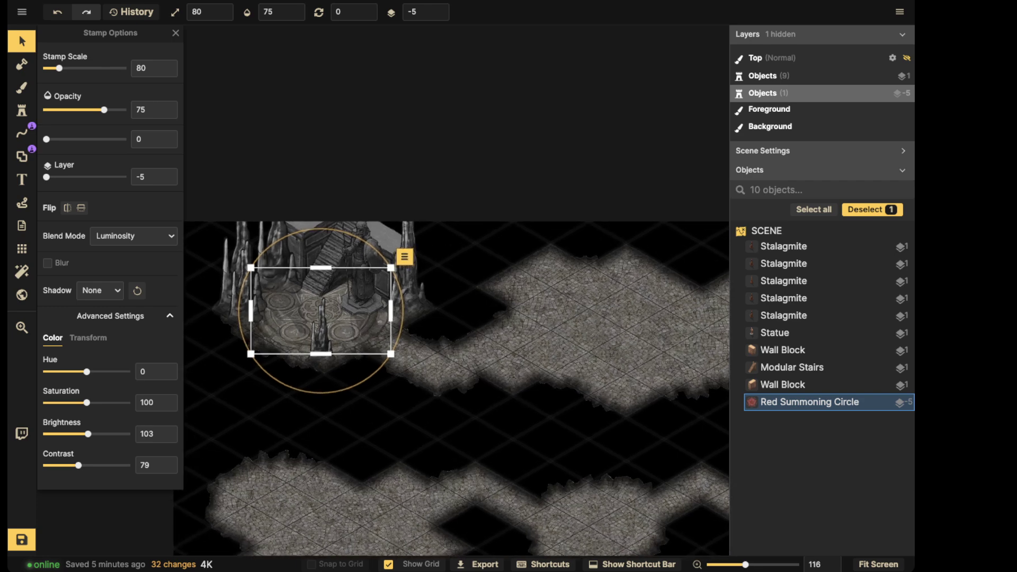
- Replace the summoning circle with the first variant of the Broken Red Summoning Circle at scale 50, in front of the stairs
key("Delete")
key("s")
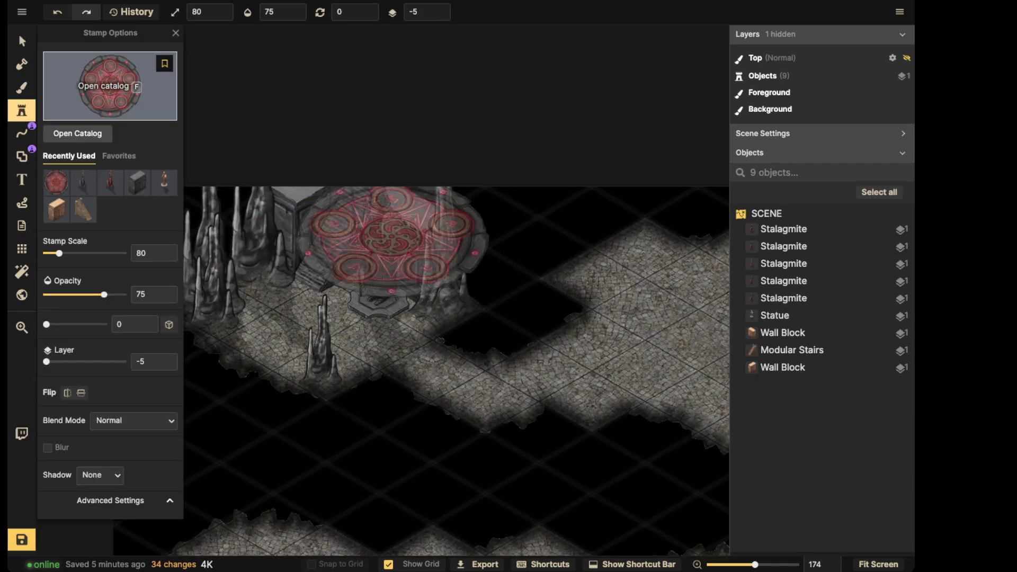
key("f")
left_click(416, 159)
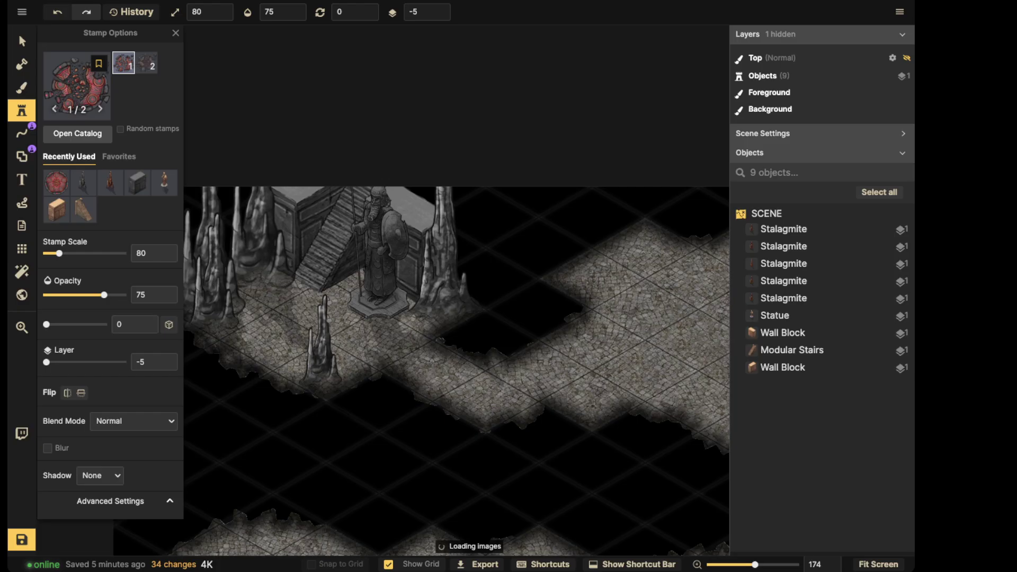
key("bracketleft")
key("bracketleft")
key("bracketleft")
left_click(303, 308)
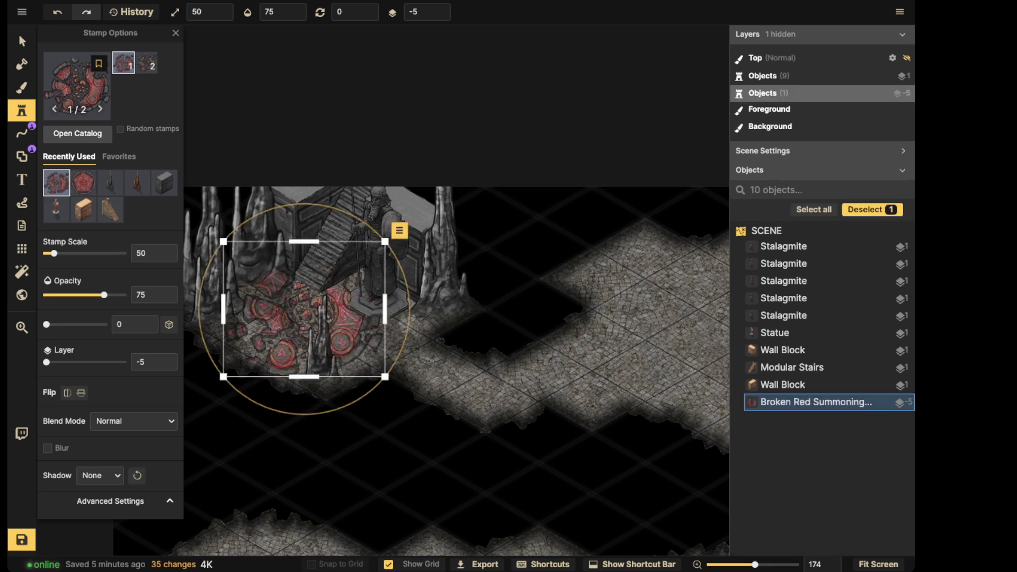
- Set the broken summoning circle's blend mode to Luminosity
key("v")
left_click(133, 236)
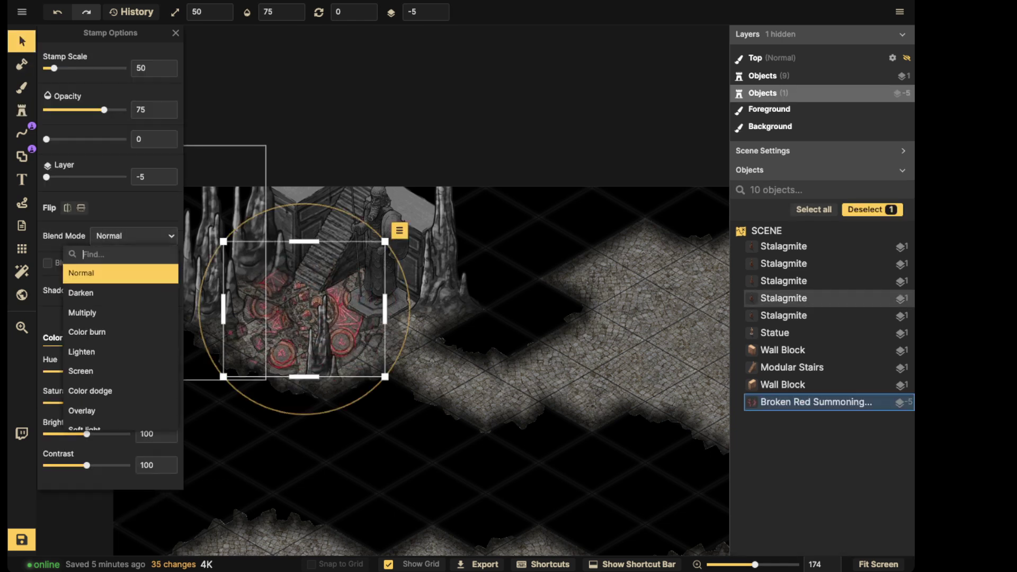
left_click(106, 268)
left_click(133, 236)
left_click(104, 268)
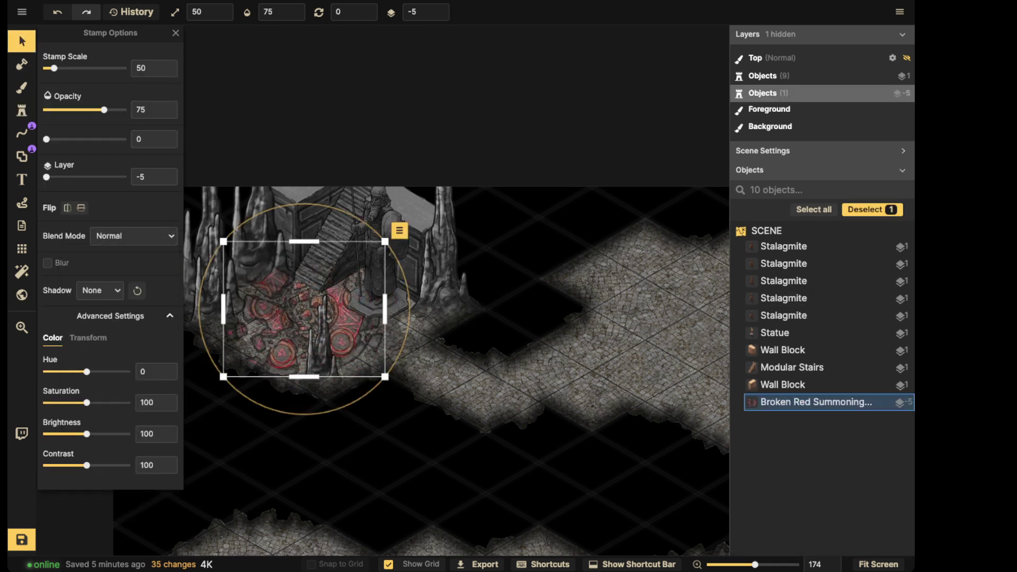
left_click(134, 236)
scroll(106, 345, "down", 3)
left_click(93, 418)
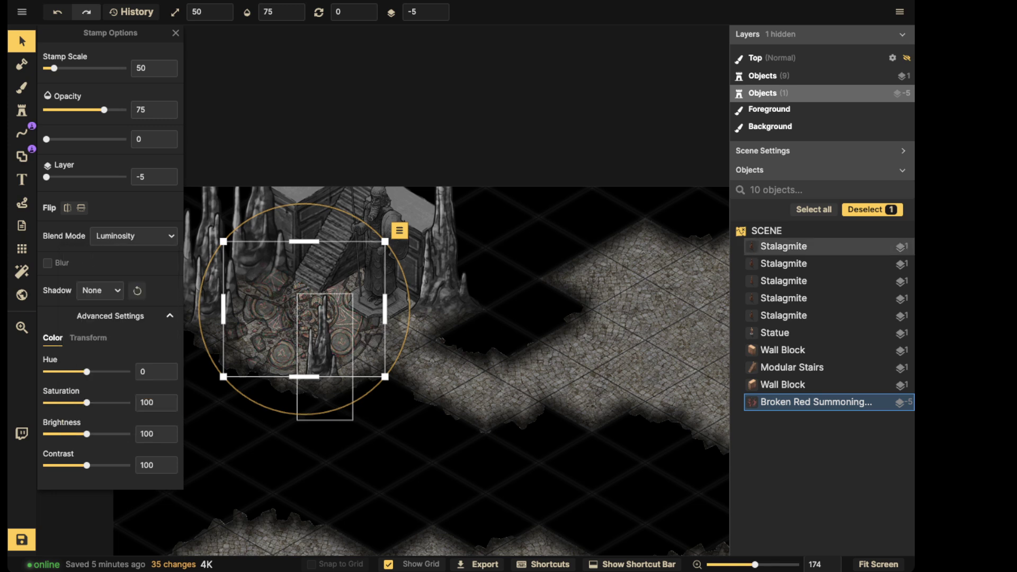
- Flatten the broken summoning circle to the isometric floor, shift it under the stairs and statue, and enlarge it to scale 60
left_click(321, 344)
mouse_move(322, 344)
left_mouse_down()
mouse_move(321, 333)
mouse_move(325, 349)
mouse_move(304, 354)
mouse_move(304, 344)
left_mouse_up()
key("Escape")
left_click(281, 344)
scroll(307, 291, "up", 2)
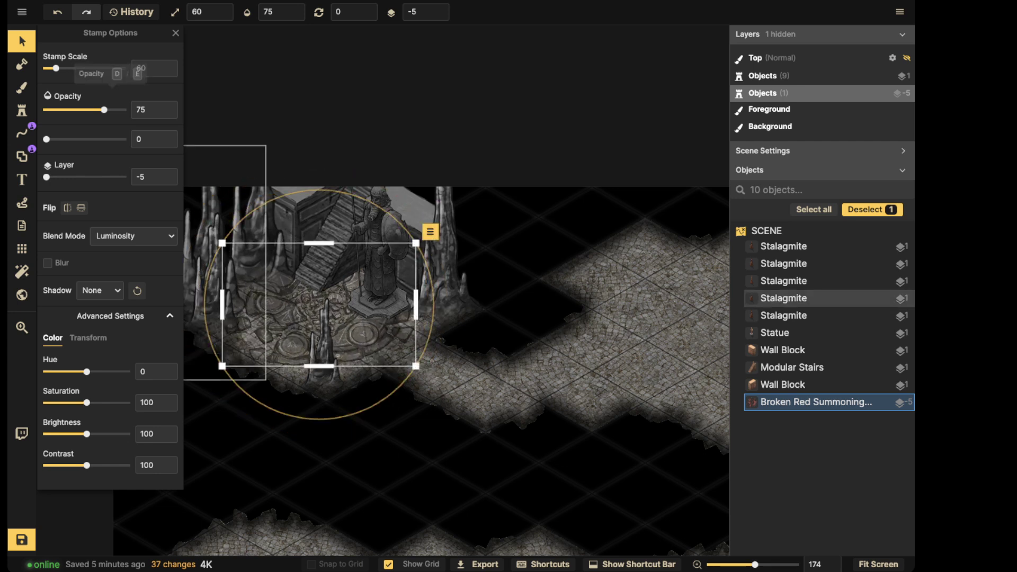
- Set the broken summoning circle's opacity to 100, brightness to 124 and contrast to 93
left_click_drag(103, 110, 125, 110)
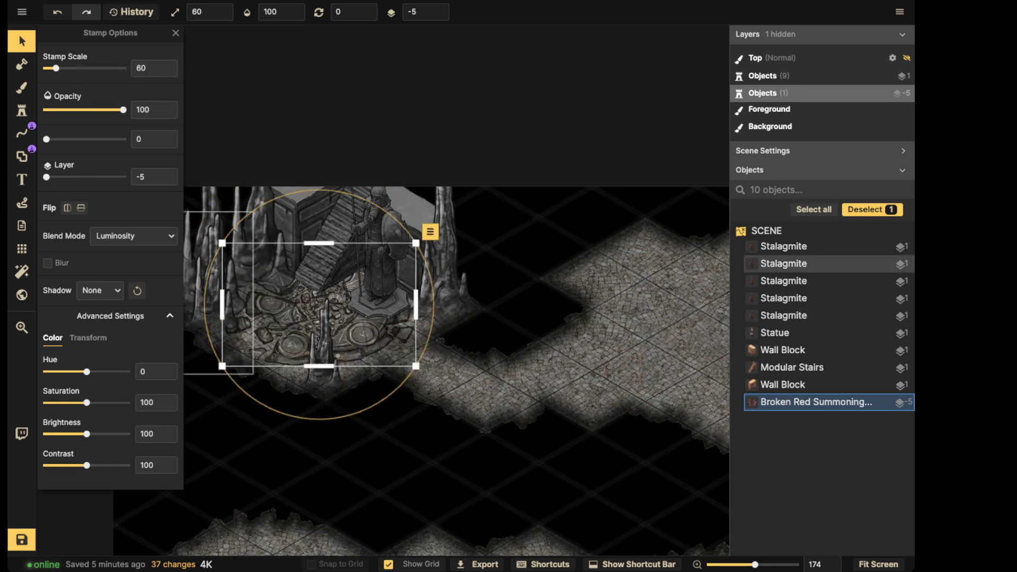
left_click_drag(87, 434, 88, 465)
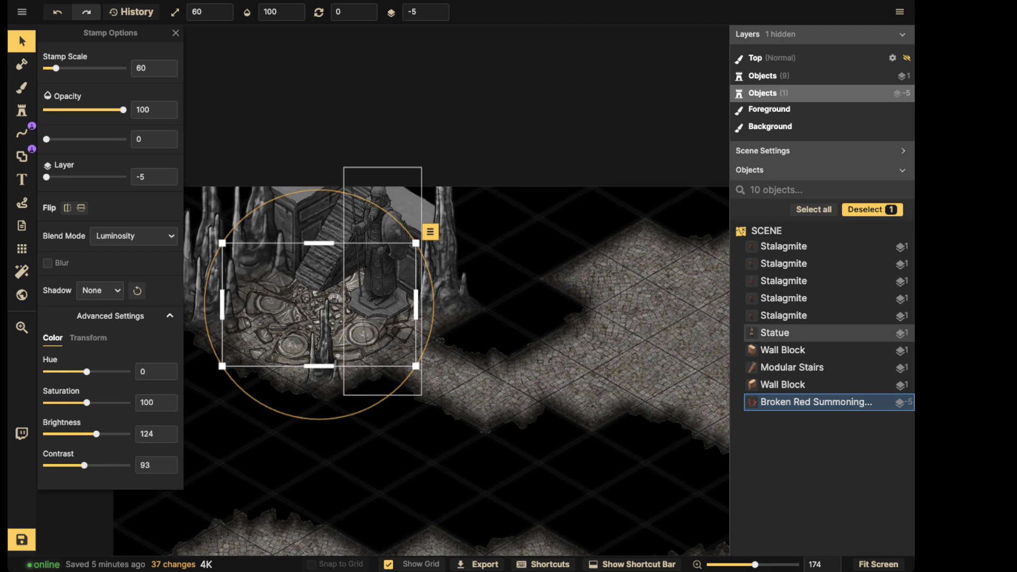
- Set the broken summoning circle's brightness to 117
key("Escape")
scroll(259, 262, "down", 3)
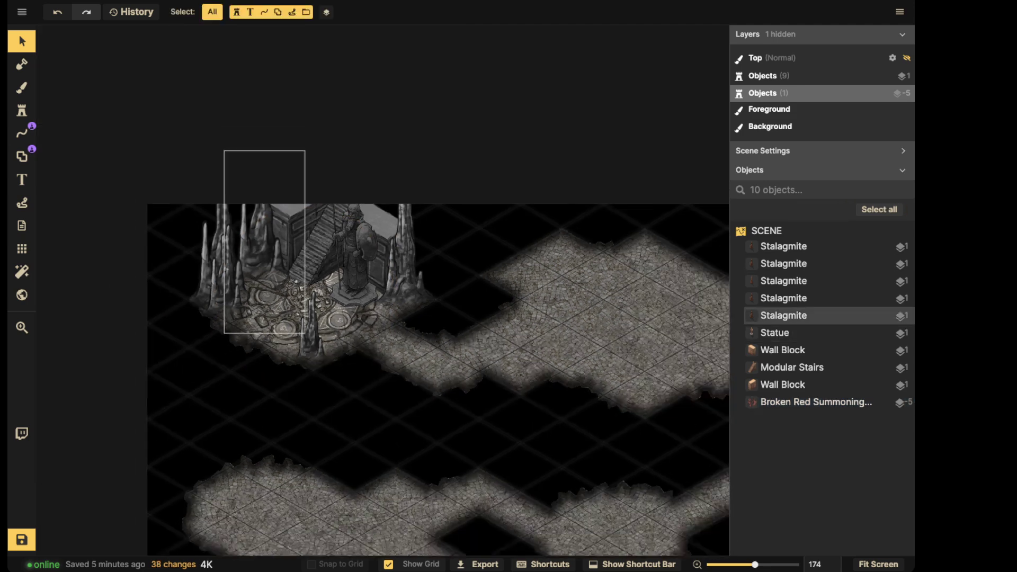
left_click(297, 312)
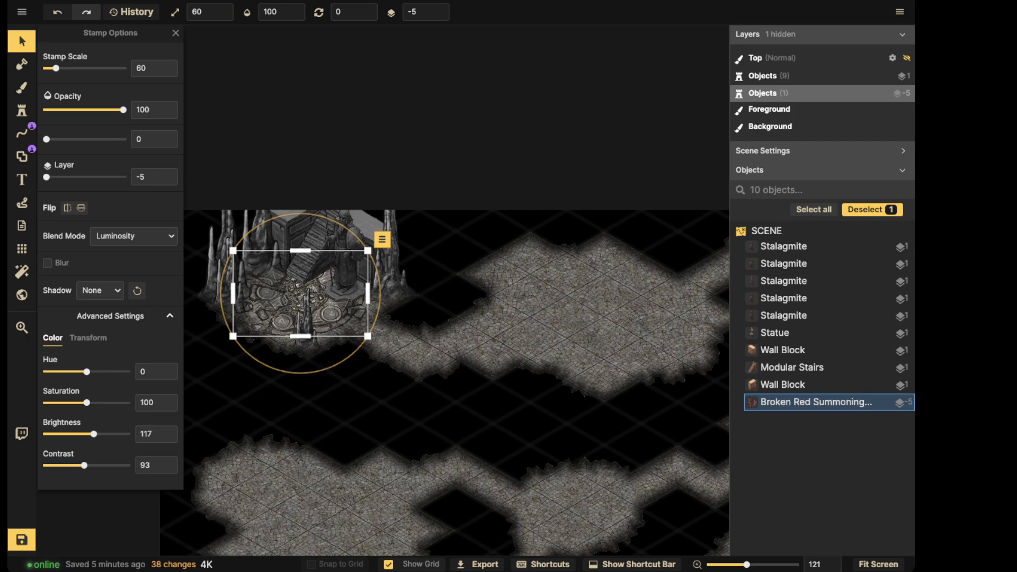
key("Escape")
key("space")
left_click_drag(324, 250, 321, 344)
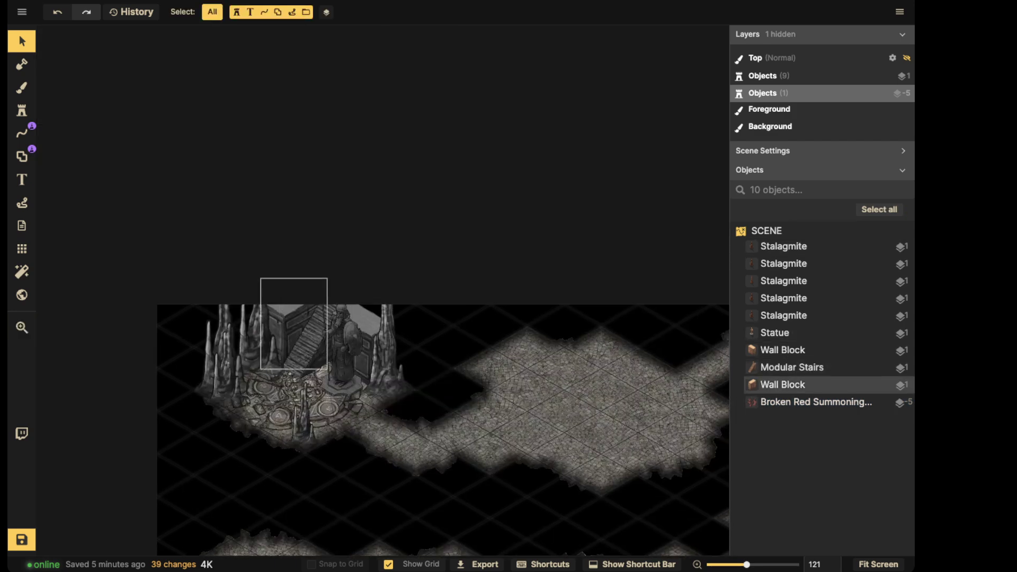
- Shift the stalagmite at the left edge of the stair room slightly inward
scroll(344, 348, "up", 1)
scroll(320, 328, "up", 6)
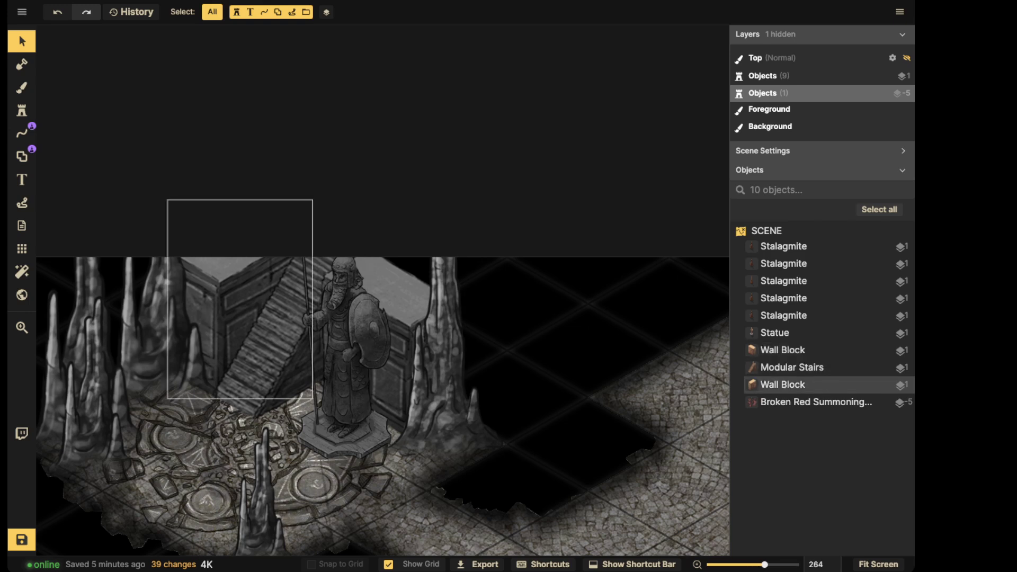
key("space")
left_click_drag(233, 405, 283, 340)
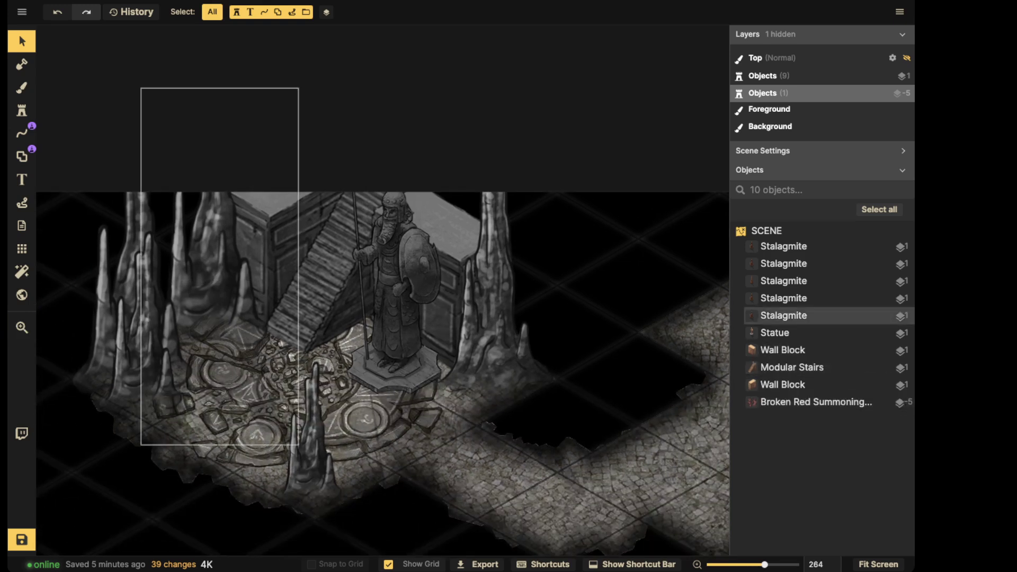
left_click(144, 312)
scroll(208, 291, "down", 2)
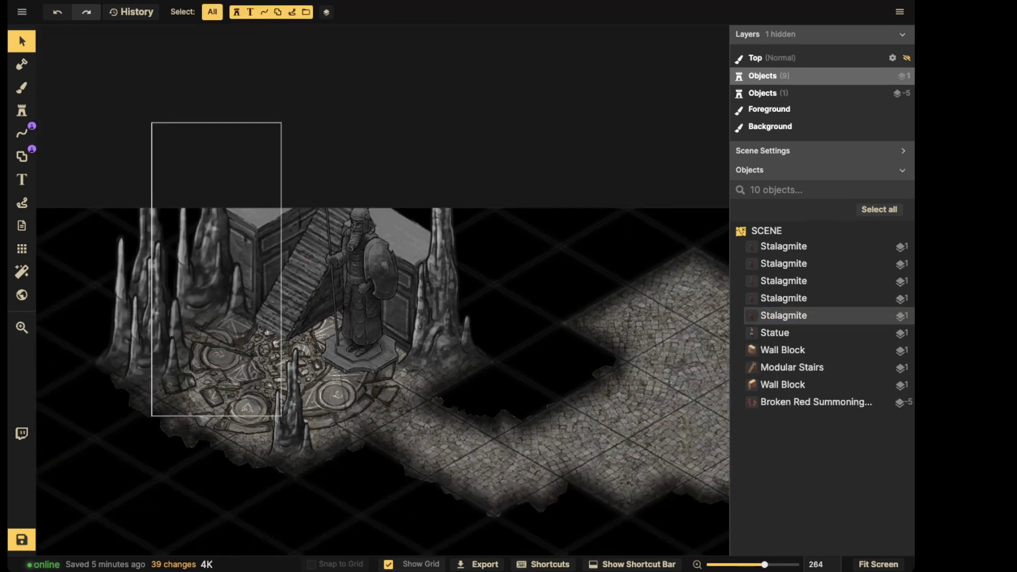
scroll(208, 291, "down", 1)
scroll(395, 353, "down", 1)
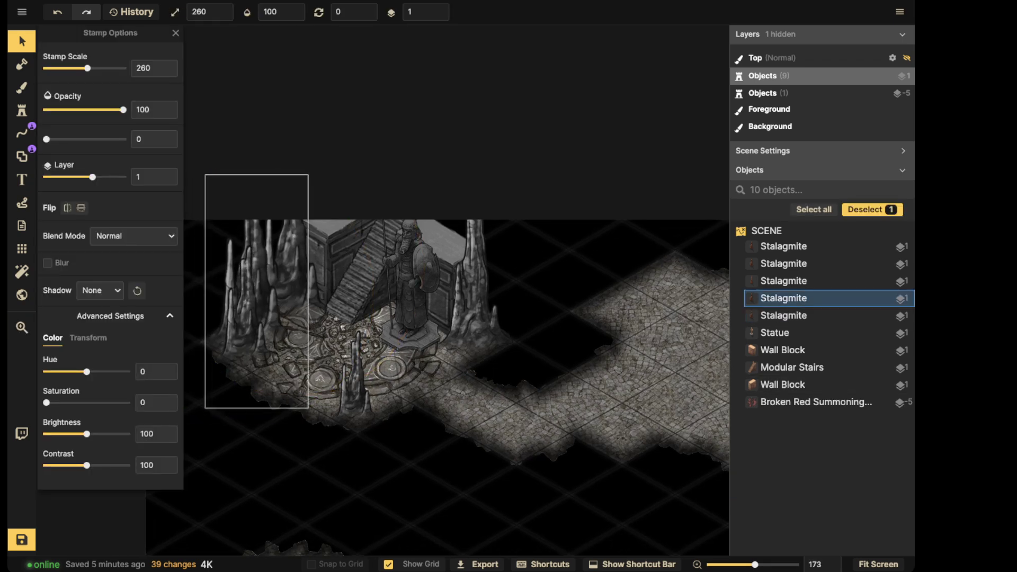
key("Escape")
left_click_drag(256, 291, 295, 268)
key("Escape")
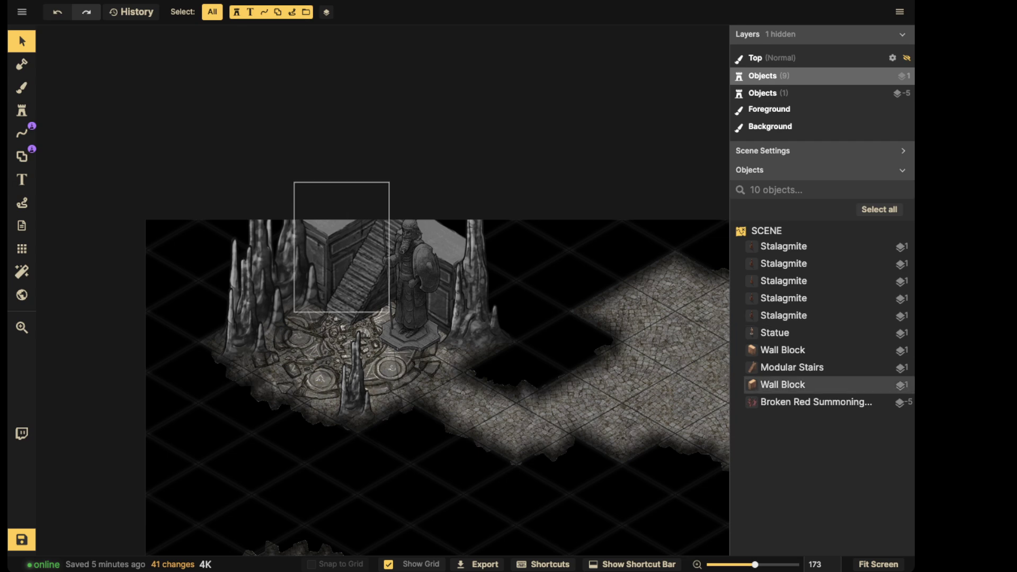
- Choose the Stone Tower stamp with the red pointed roof from the Babylonian assets of the Fantasy Regional pack
left_click(22, 110)
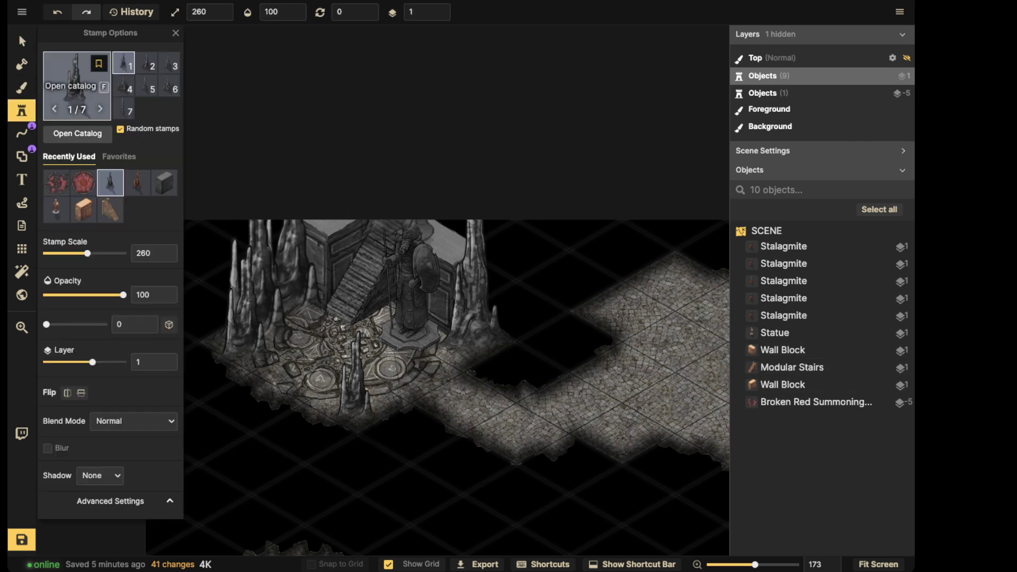
left_click(78, 85)
left_click(300, 53)
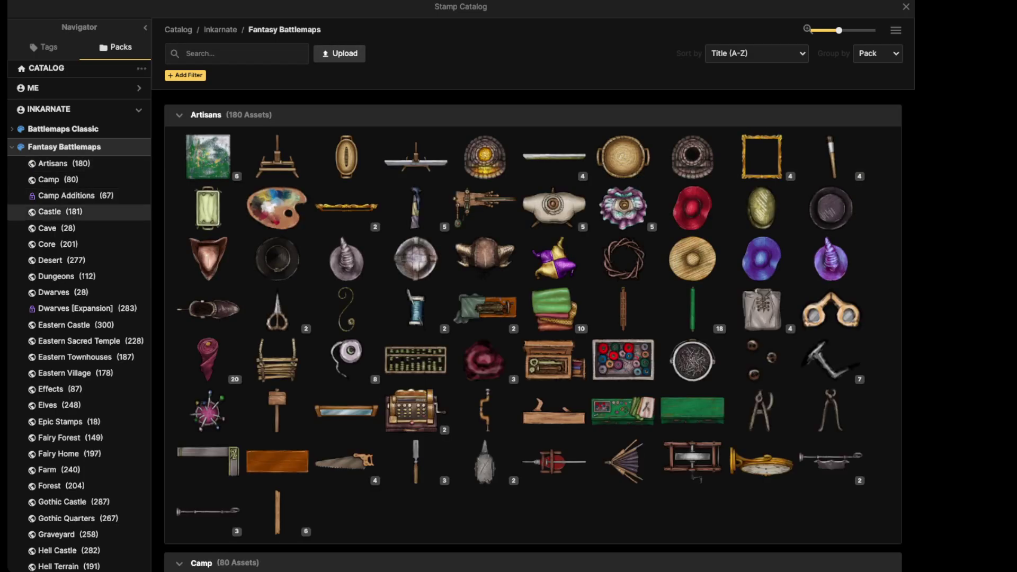
scroll(79, 317, "down", 5)
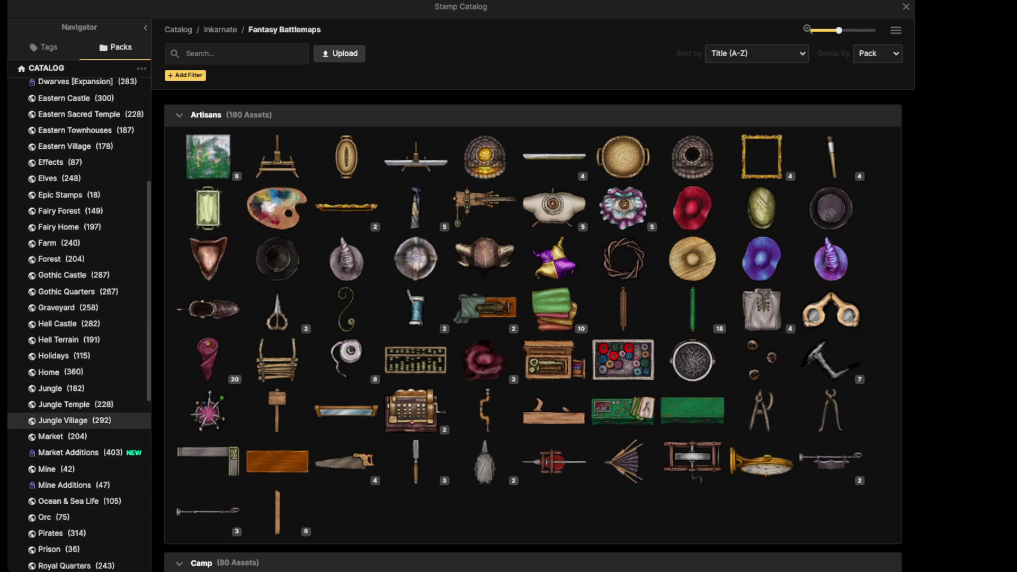
scroll(79, 318, "up", 5)
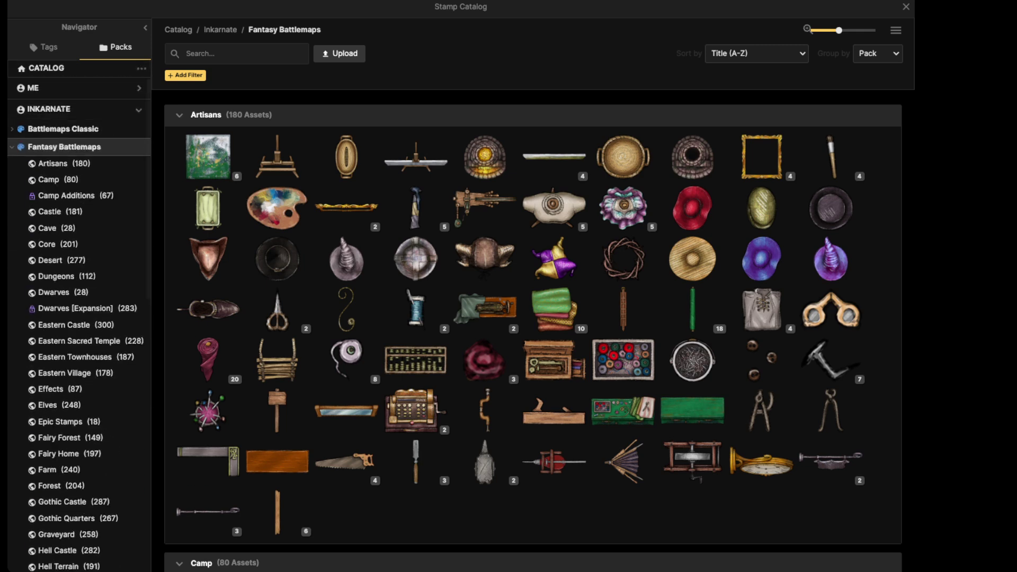
left_click(12, 146)
left_click(59, 165)
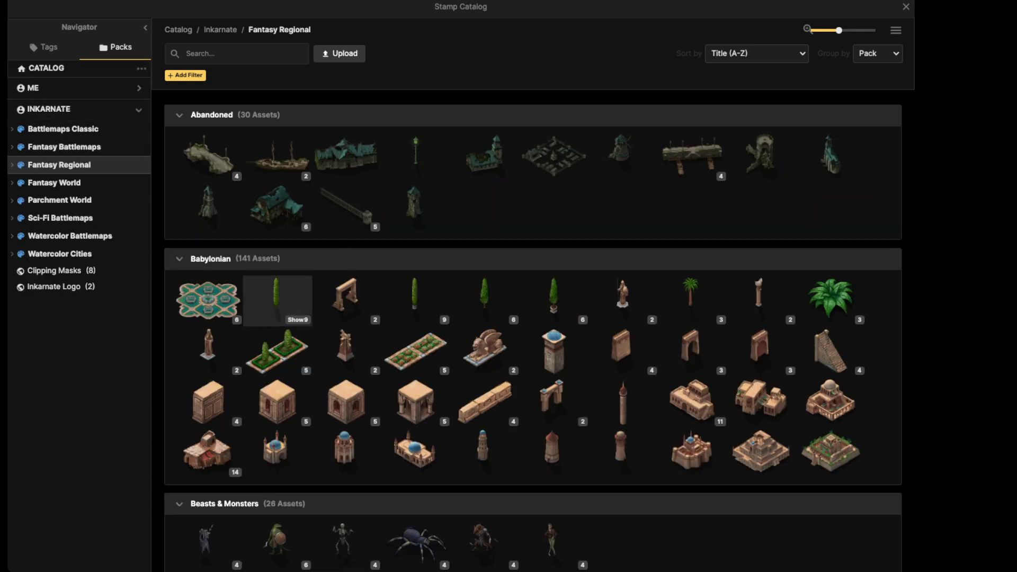
left_click(623, 402)
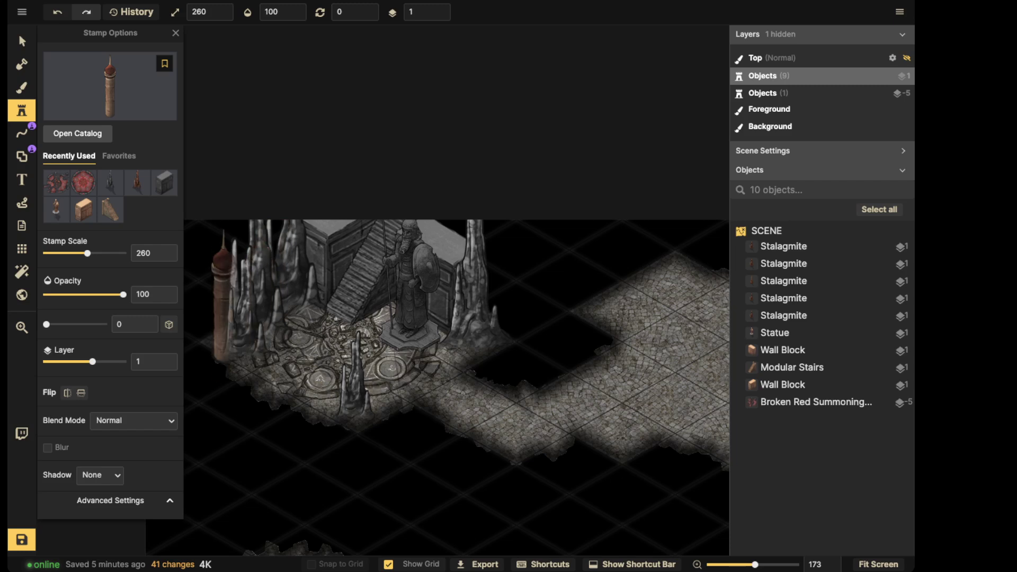
- Place the stone tower at the room's left corner beside the stalagmites, at scale 260 on layer 2
scroll(299, 296, "up", 5)
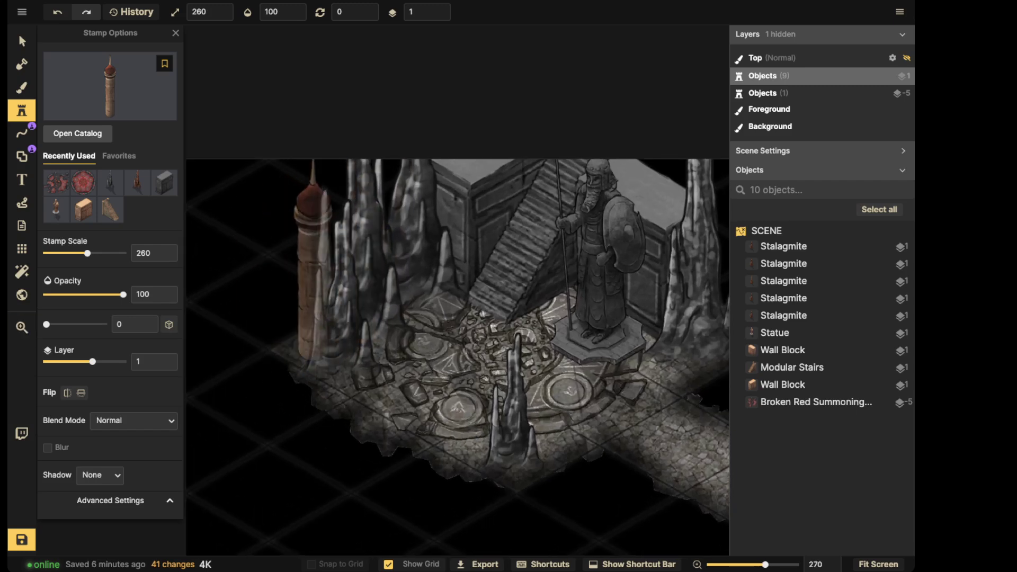
left_click(464, 308)
left_click_drag(464, 308, 301, 262)
left_click(444, 10)
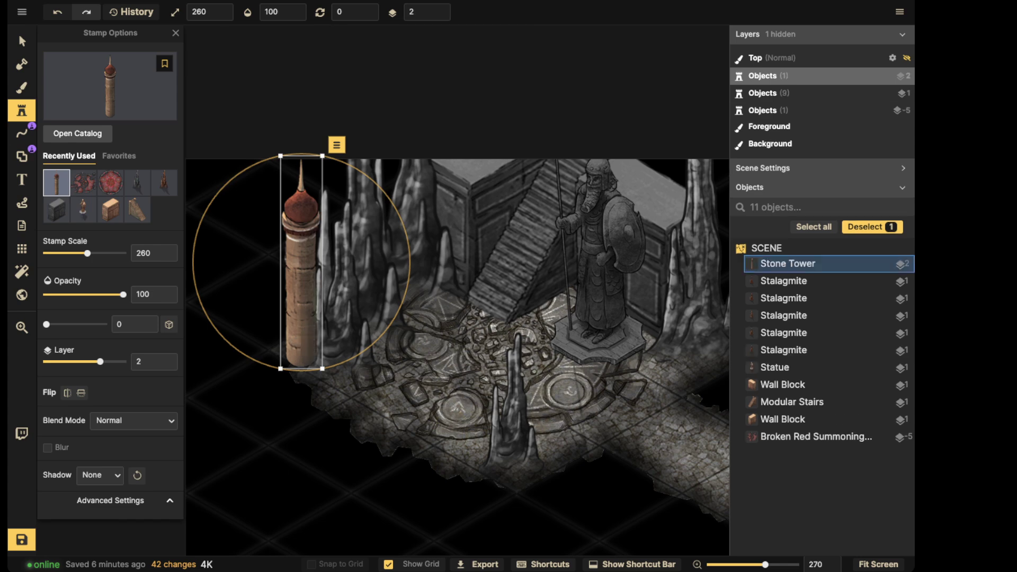
- Turn the stone tower grey with saturation 0 and brightness 76, keeping it at the room's left corner
left_click(21, 41)
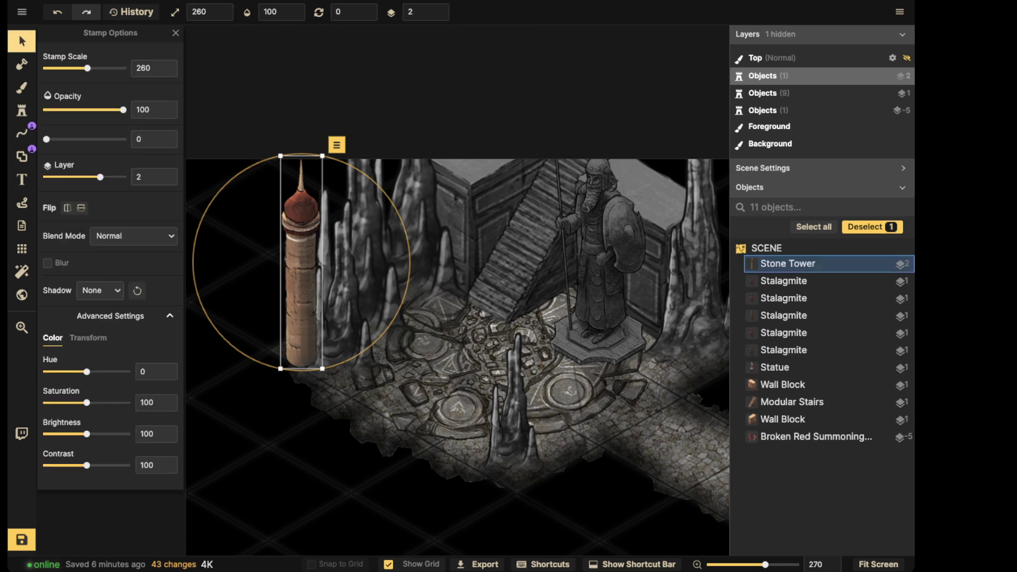
left_click_drag(87, 434, 77, 434)
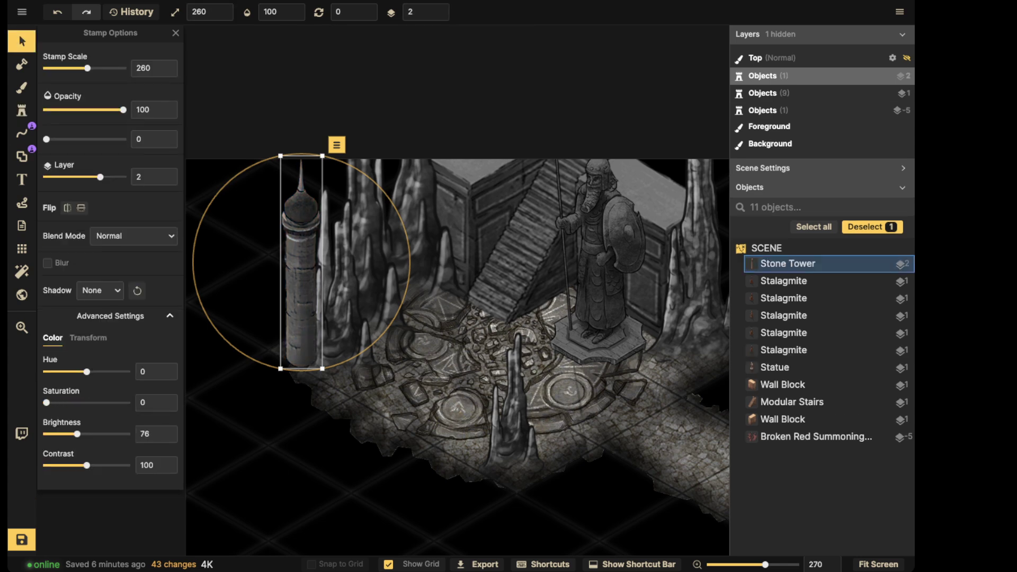
scroll(287, 299, "down", 5)
left_click_drag(286, 299, 288, 300)
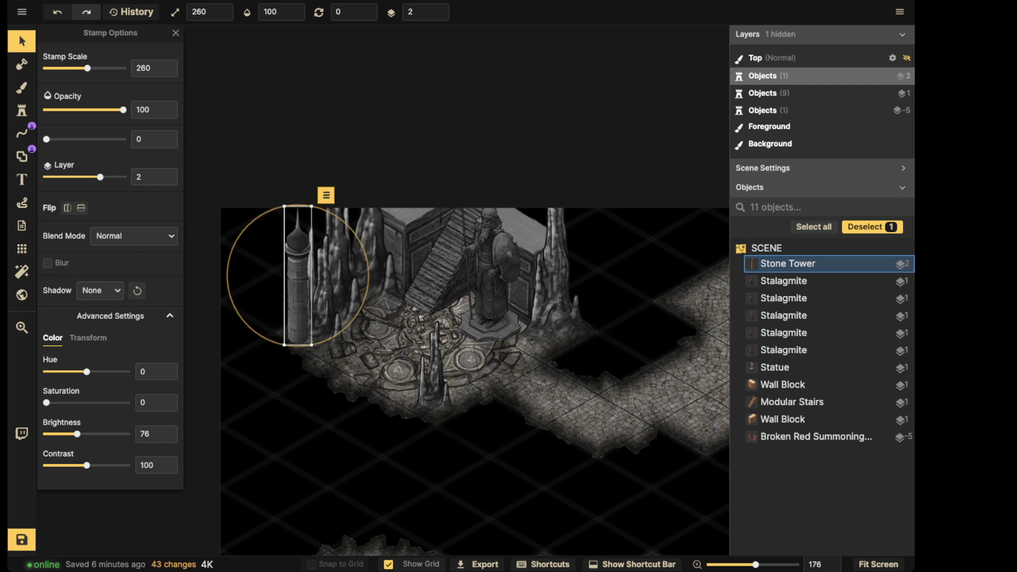
- Paste three copies of the grey stone tower: one at the room's right corner and two on the wall blocks behind the stairs and statue
key("ctrl+v")
left_click_drag(533, 296, 580, 268)
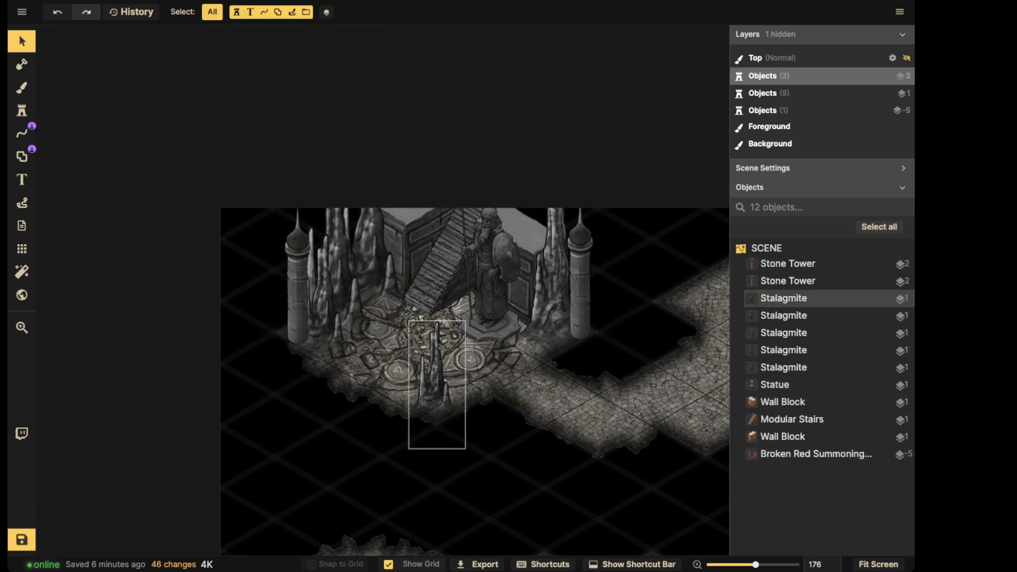
key("space")
left_click_drag(444, 281, 409, 334)
left_click(545, 327)
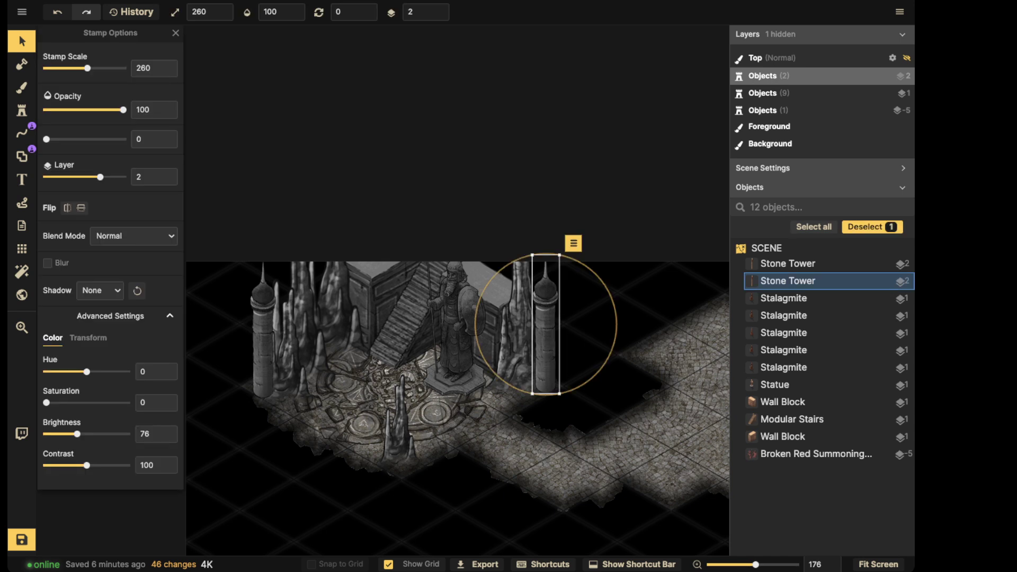
key("ctrl+c")
key("ctrl+v")
left_click_drag(505, 254, 502, 232)
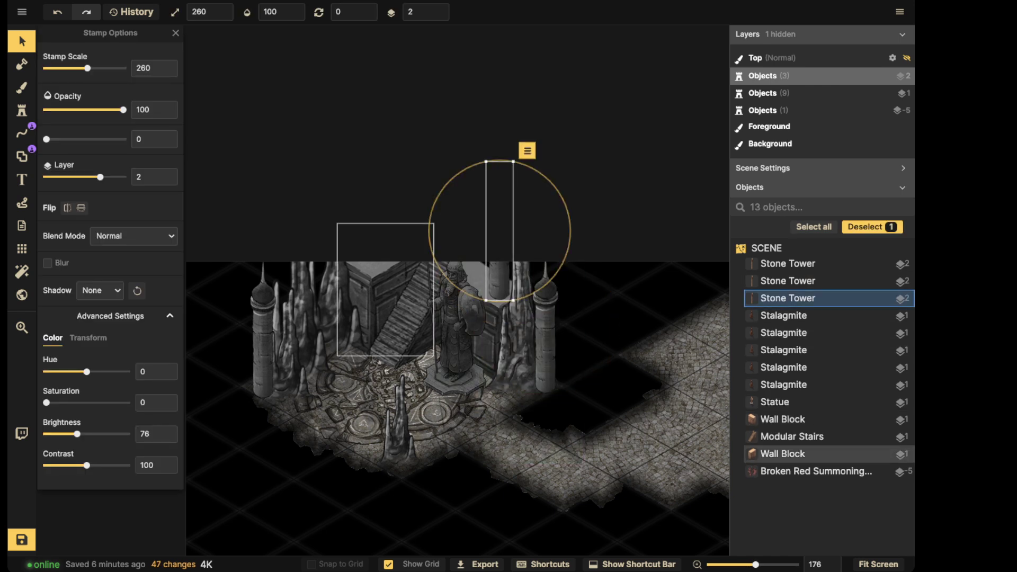
key("ctrl+v")
left_click_drag(359, 218, 370, 204)
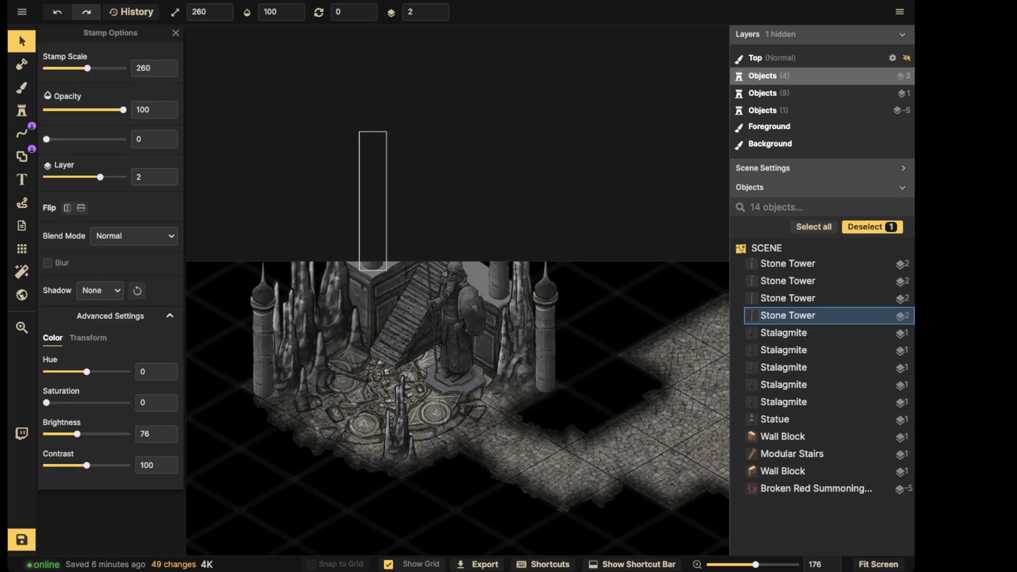
key("Escape")
scroll(365, 227, "down", 2)
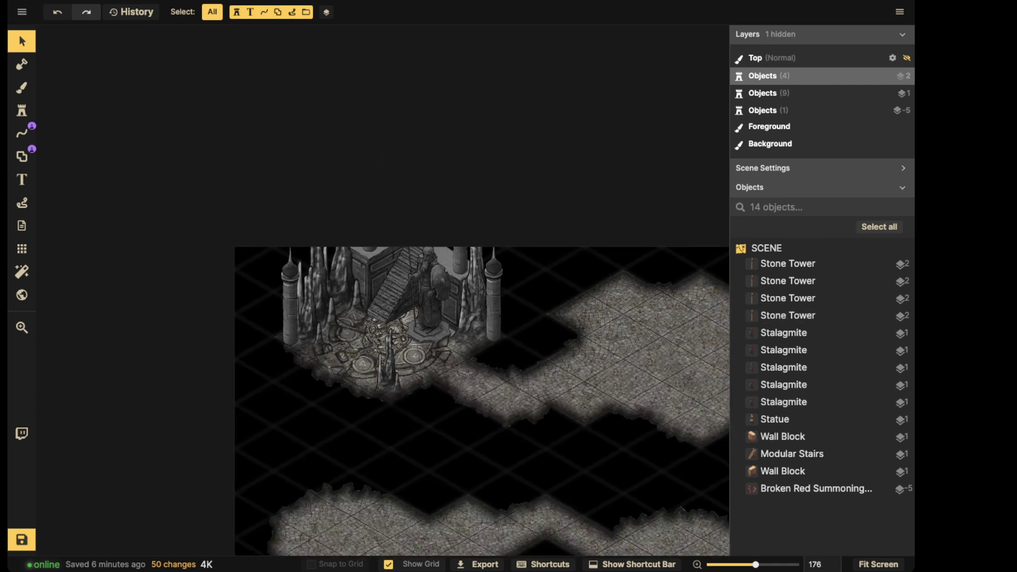
- Rotate the stone tower at the room's left corner to 90 degrees
left_click(787, 263)
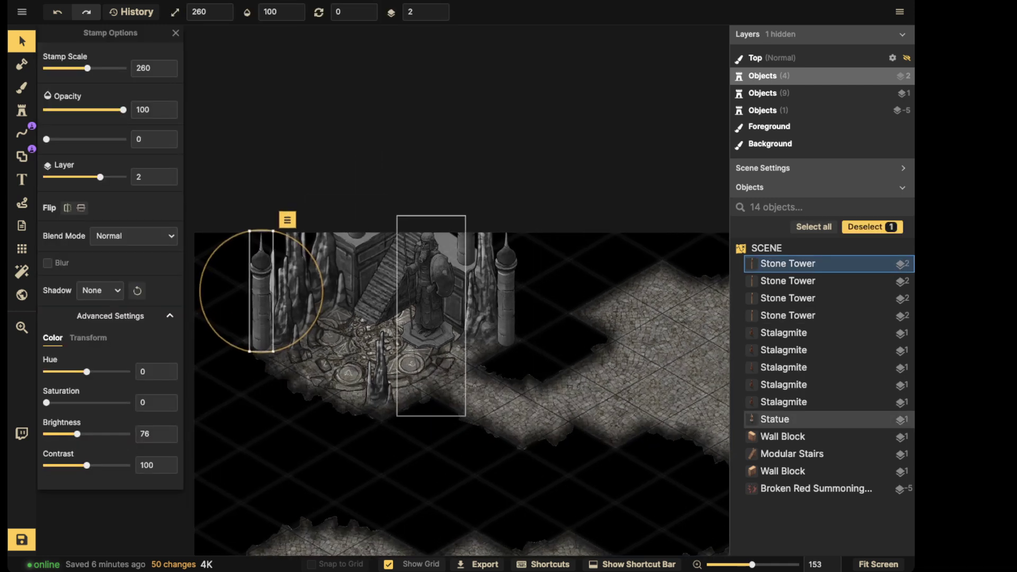
left_click(264, 231)
left_click(262, 236)
left_click_drag(262, 230, 322, 291)
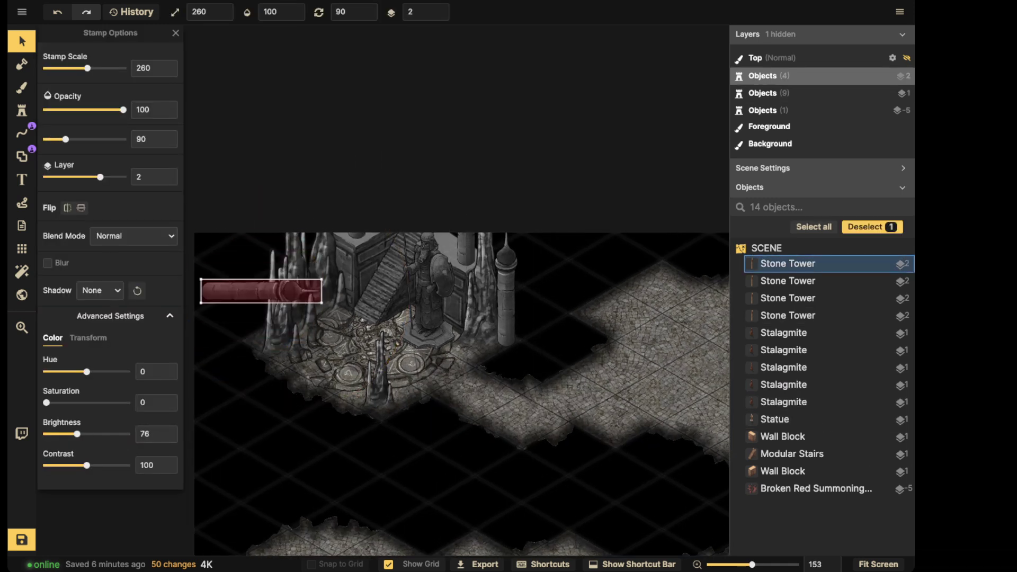
left_click_drag(297, 362, 298, 364)
key("shift+period")
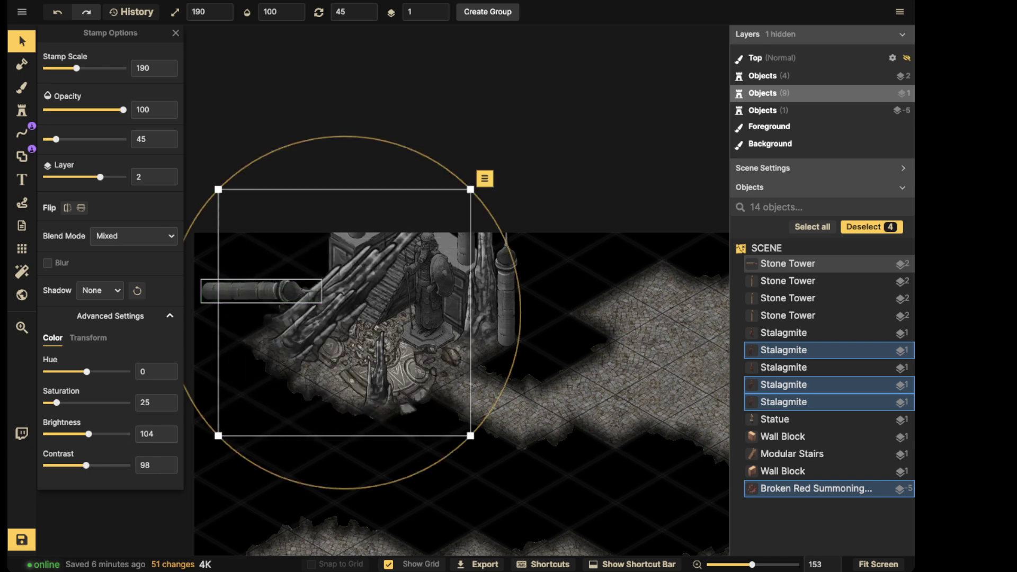
key("ctrl+z")
- Lay the toppled stone tower along the room's front-left edge, rotated to 120 degrees
left_click(261, 291)
left_click(261, 291)
left_click(261, 291)
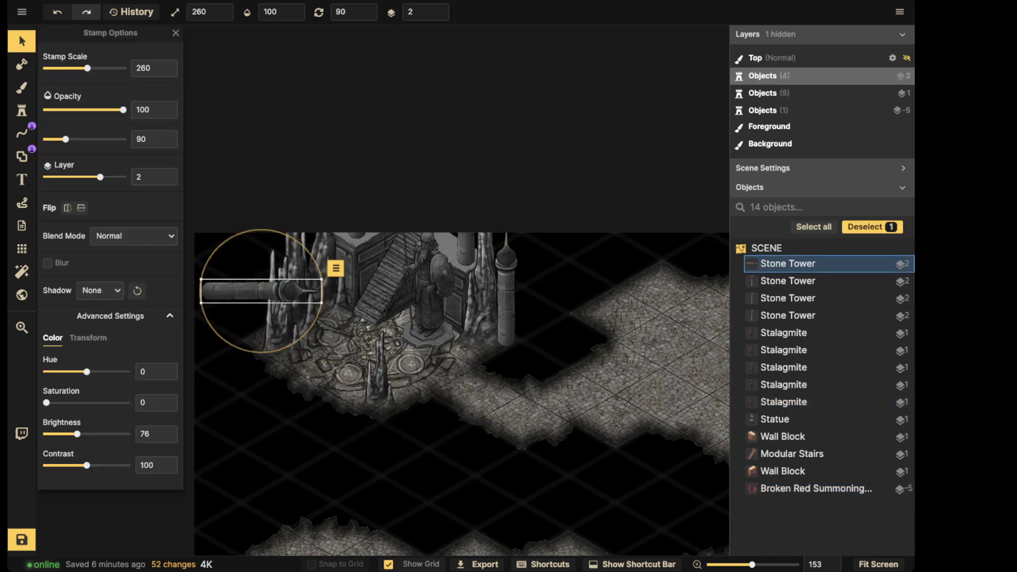
key("shift+period")
left_click_drag(261, 291, 297, 366)
key("comma")
key("Escape")
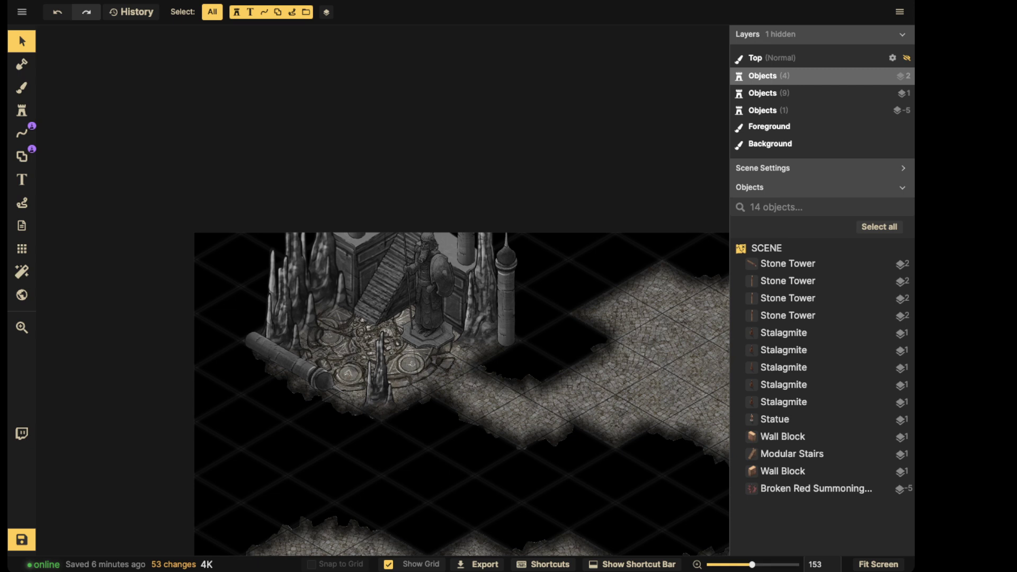
- Search the stamp catalog for "light" in the Fantasy Battlemaps pack and choose the soft glow stamp with eight variants
scroll(438, 292, "up", 1)
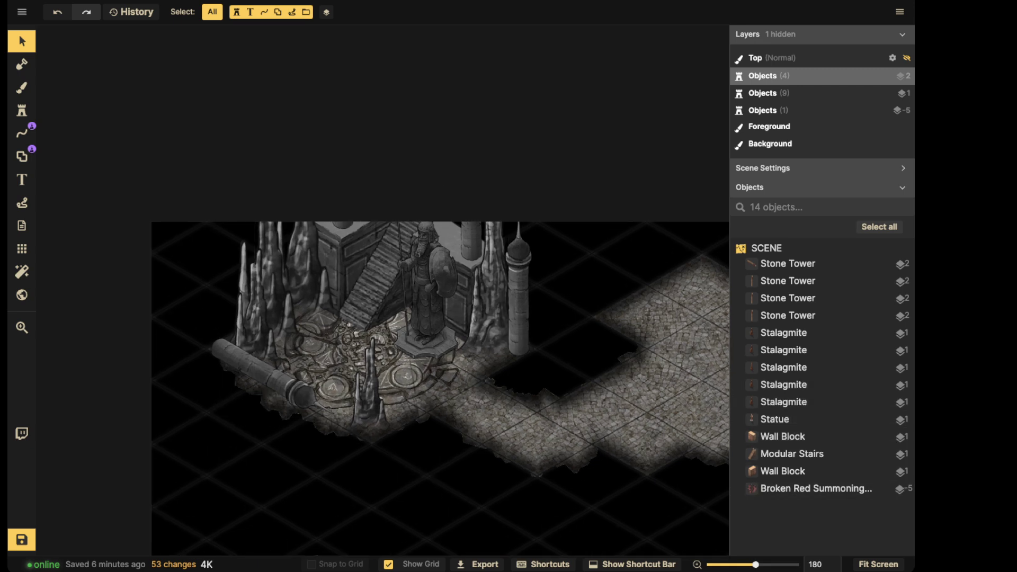
left_click(22, 110)
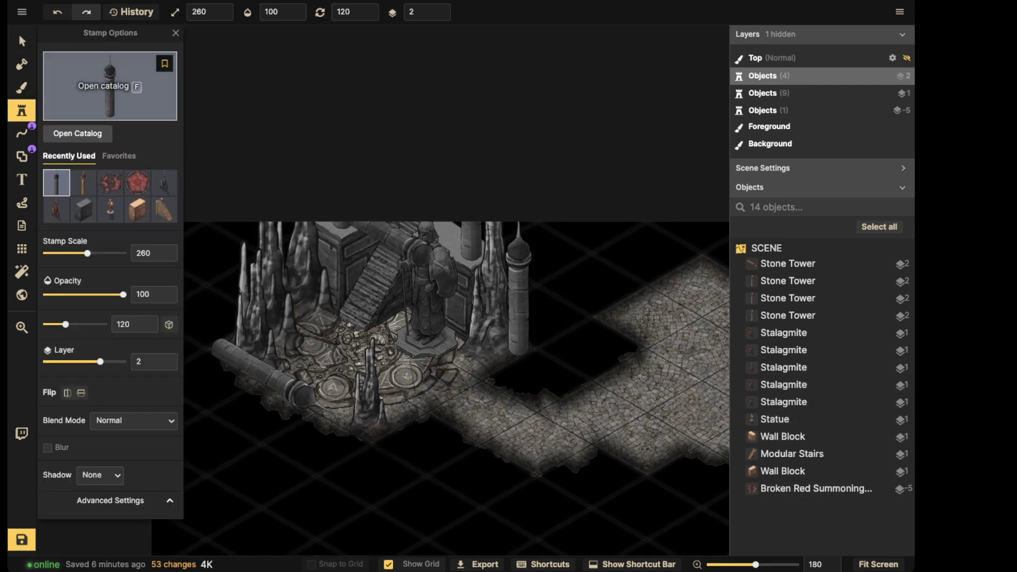
left_click(74, 132)
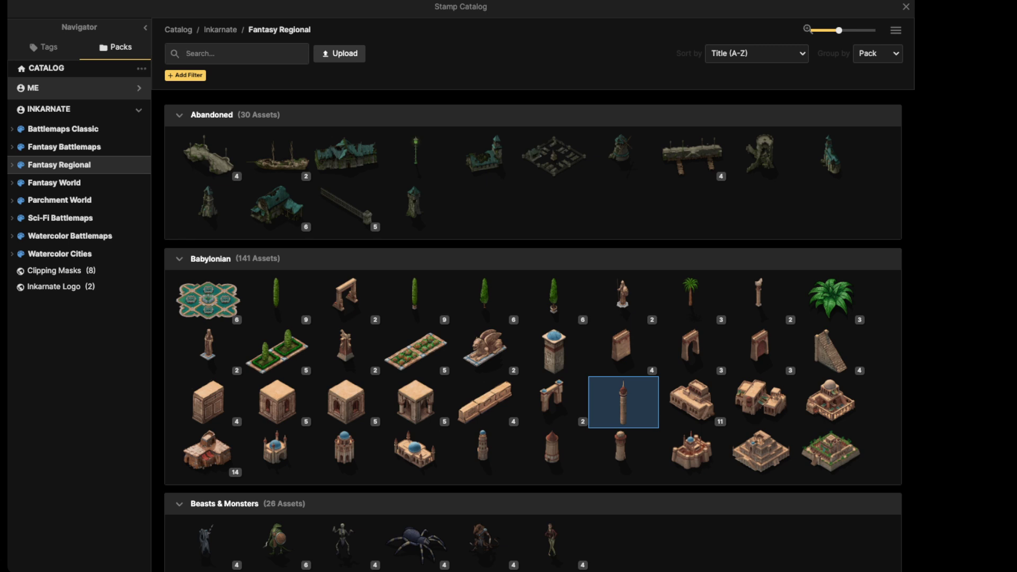
type("light")
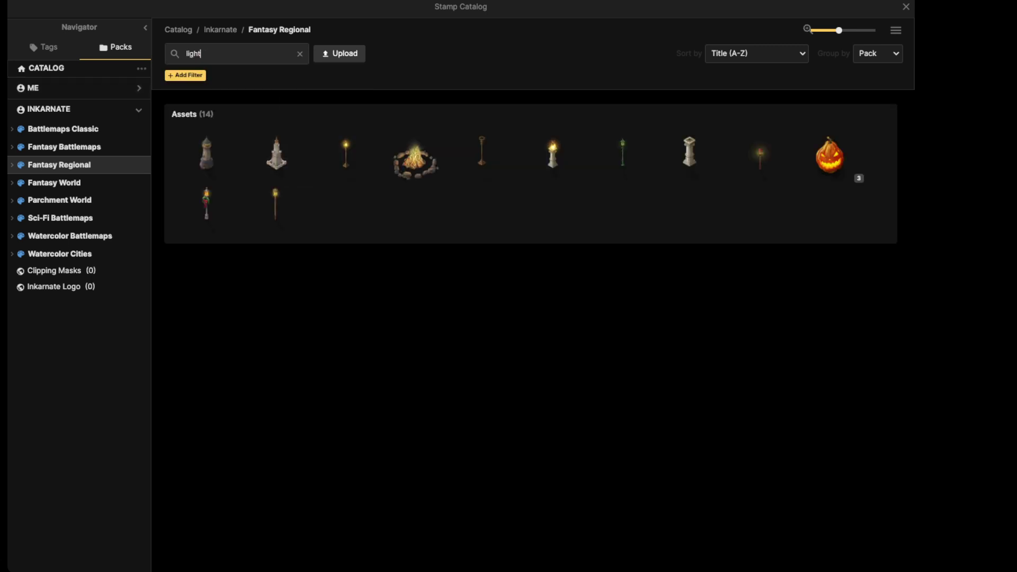
left_click(64, 147)
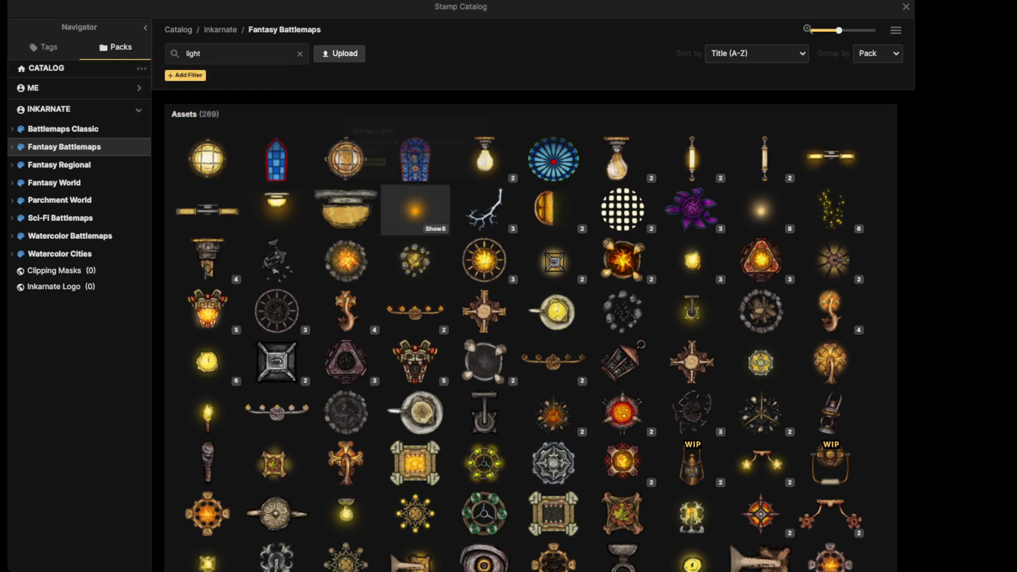
left_click(761, 210)
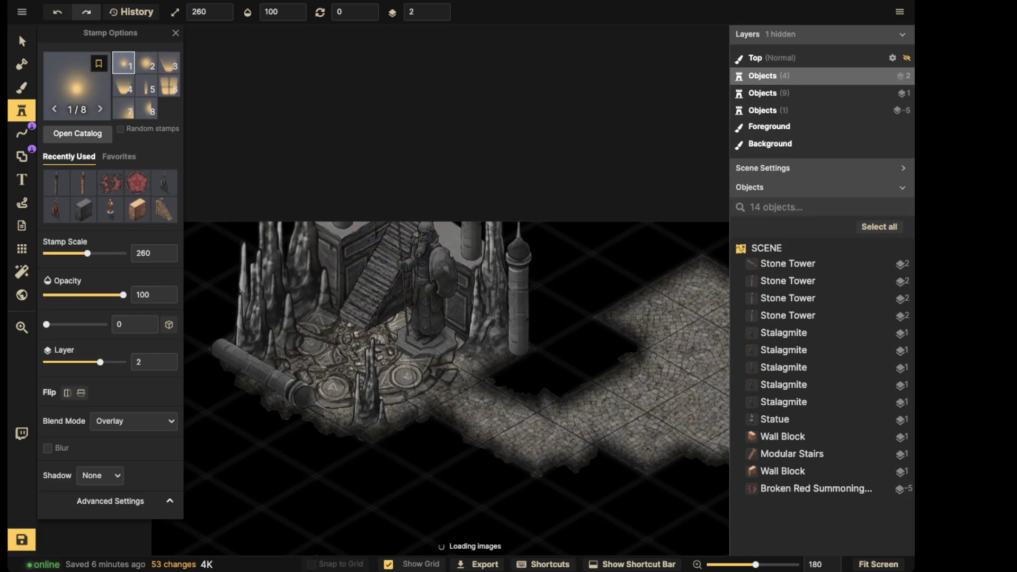
- Place an Overlay light glow on layer 2 at the head of the stairs behind the statue, scaled to 250
left_click(416, 213)
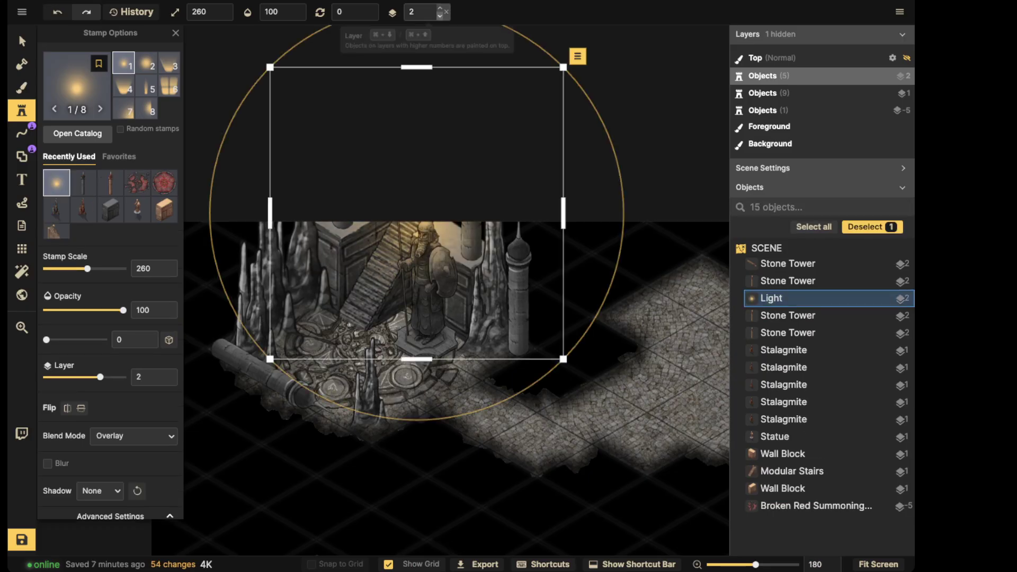
left_click(440, 16)
key("ctrl+z")
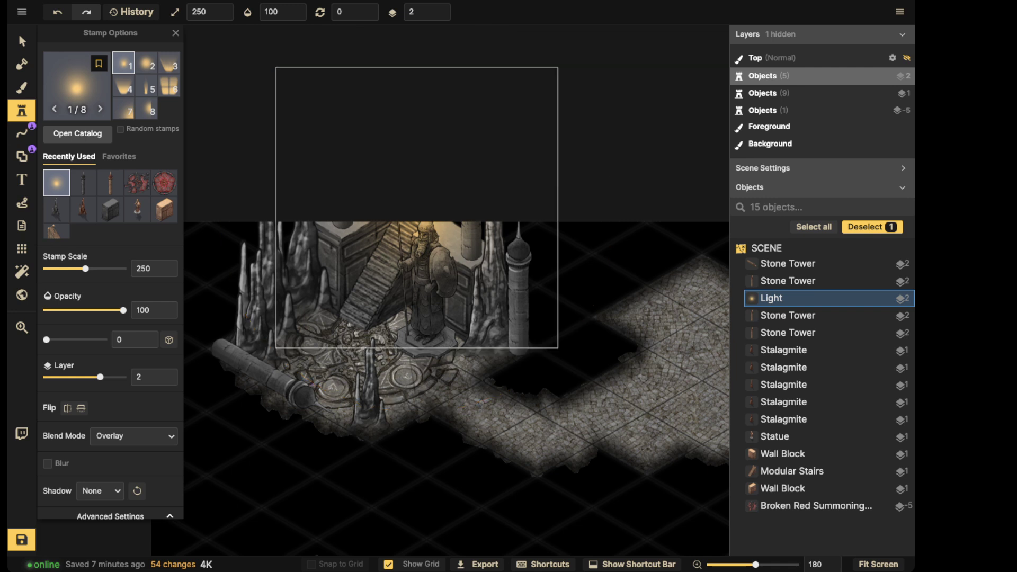
key("Escape")
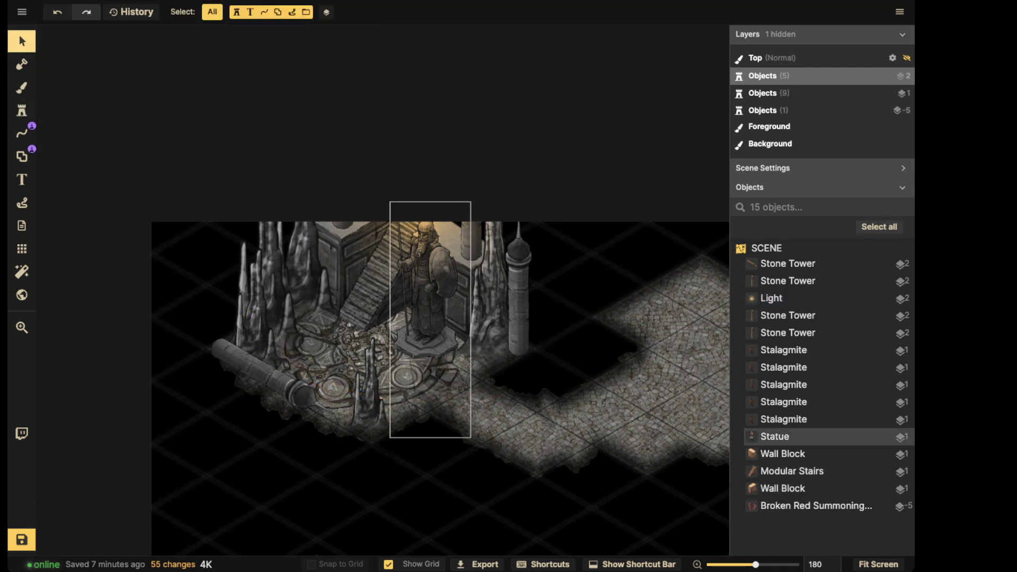
- Raise the statue to layer 2 and set the scale of the light glow behind it to 240
left_click(774, 437)
left_click(439, 8)
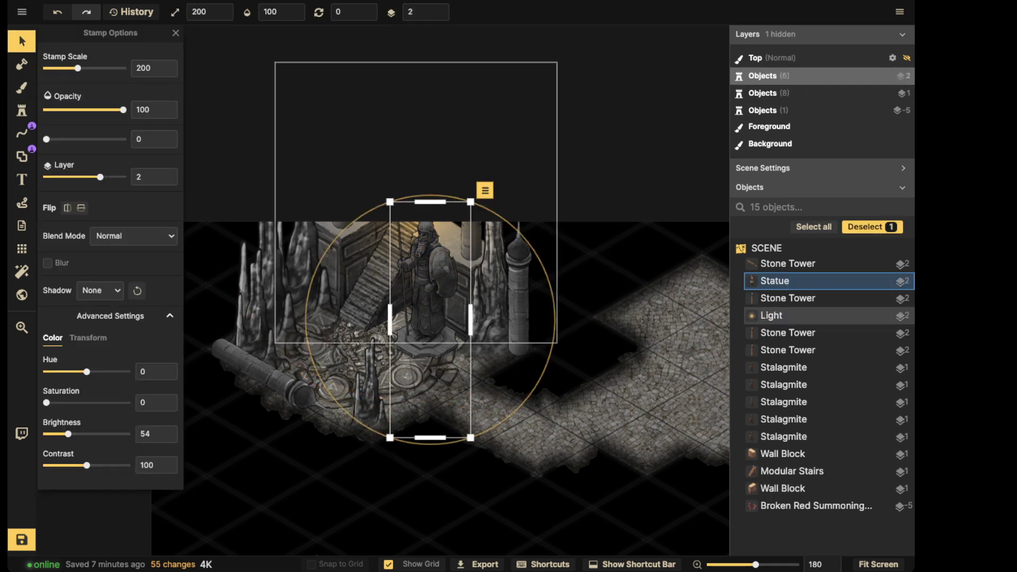
left_click(771, 315)
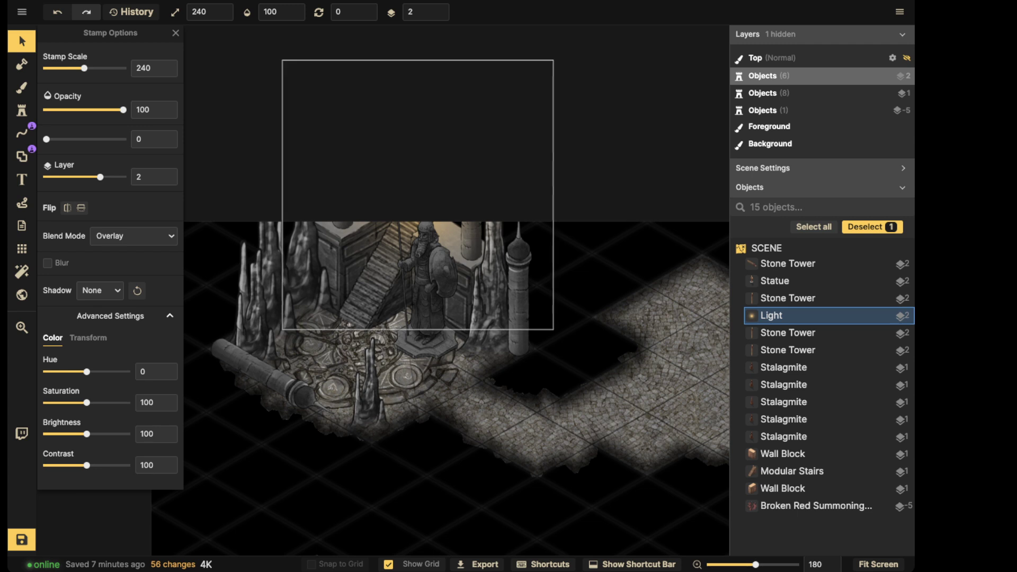
key("Escape")
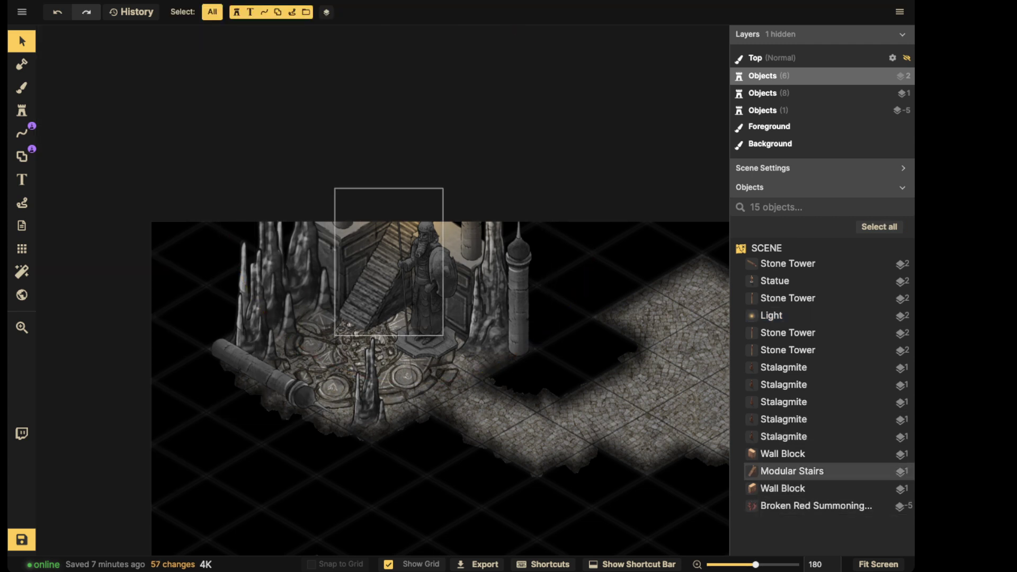
- Set the blend mode of the light stamp to Normal
scroll(356, 220, "up", 1)
left_click(22, 110)
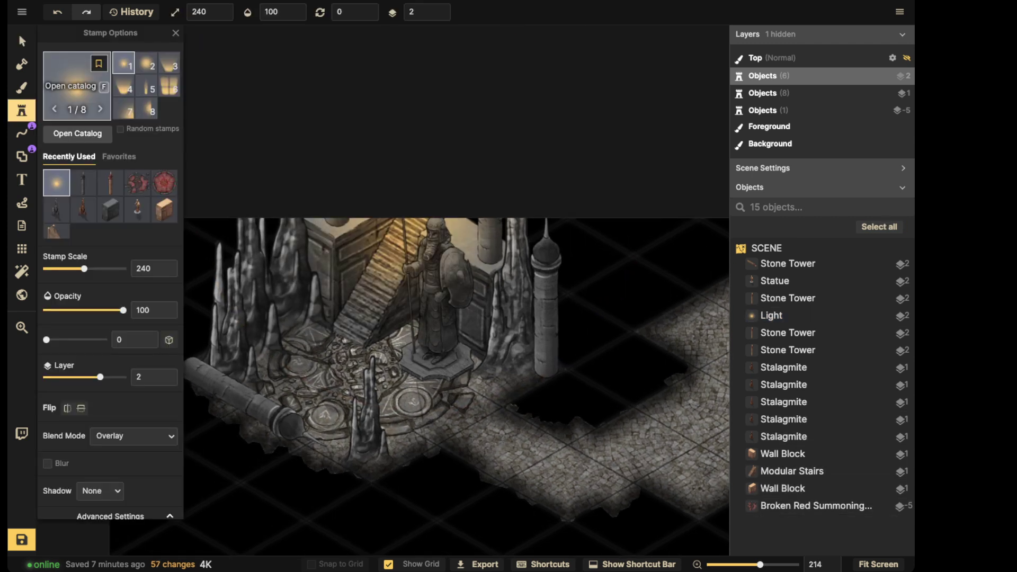
scroll(77, 133, "down", 3)
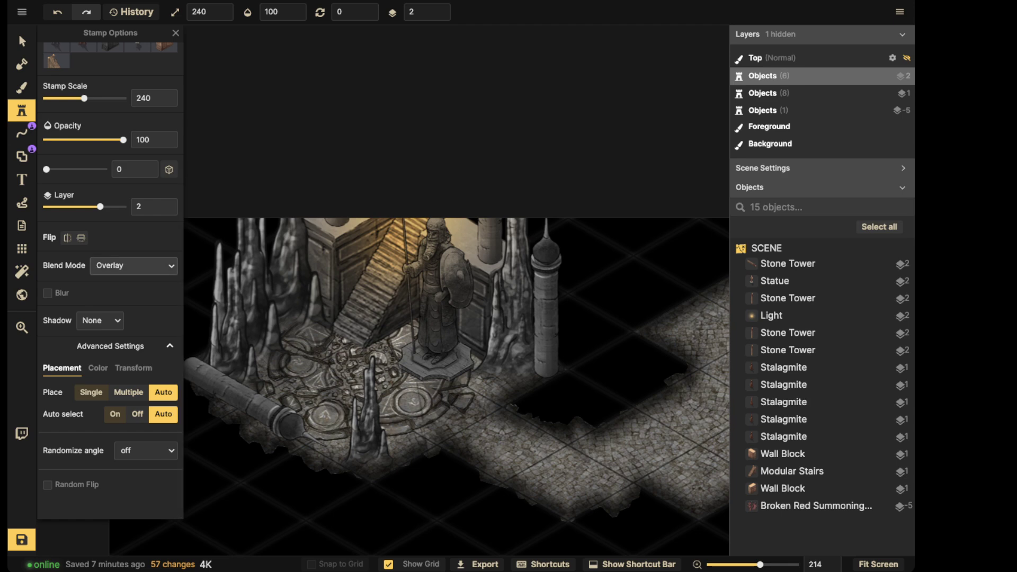
left_click(134, 265)
left_click(127, 282)
scroll(442, 266, "up", 2)
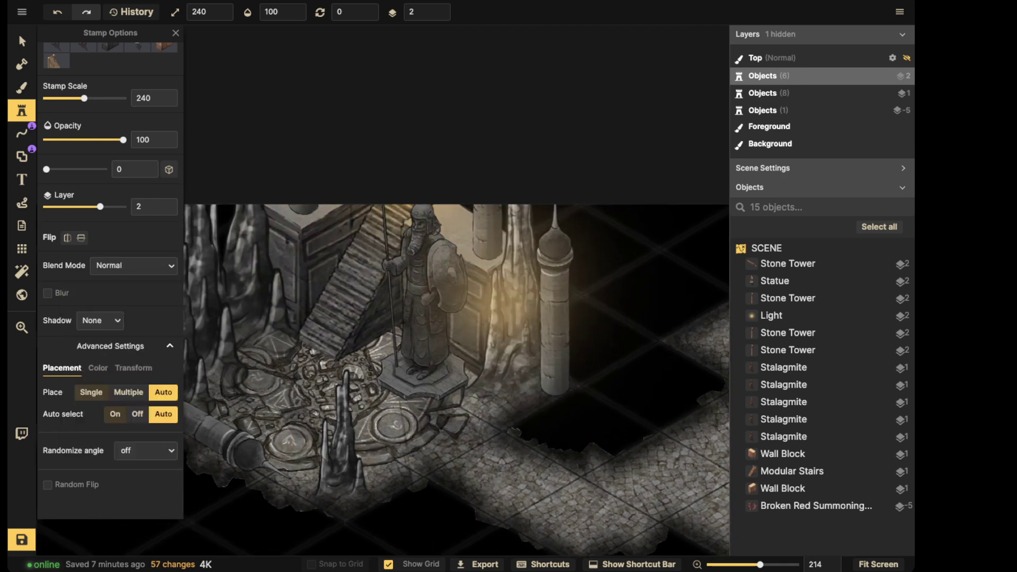
- Place a tiny light glow at scale 3 on layer 4 over the statue's eye nearest the spear
scroll(386, 250, "up", 8)
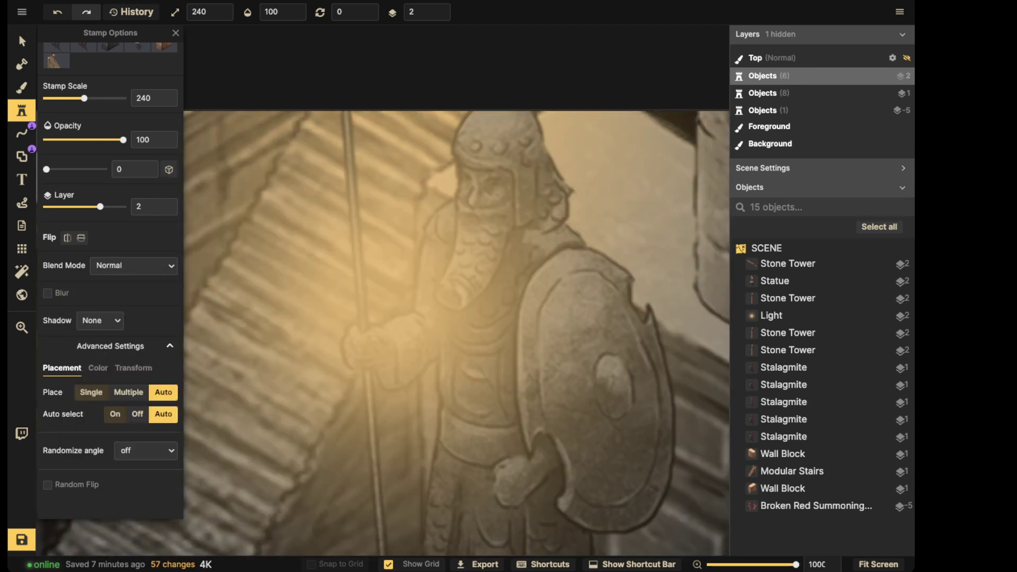
scroll(111, 238, "up", 3)
scroll(423, 233, "down", 9, "alt")
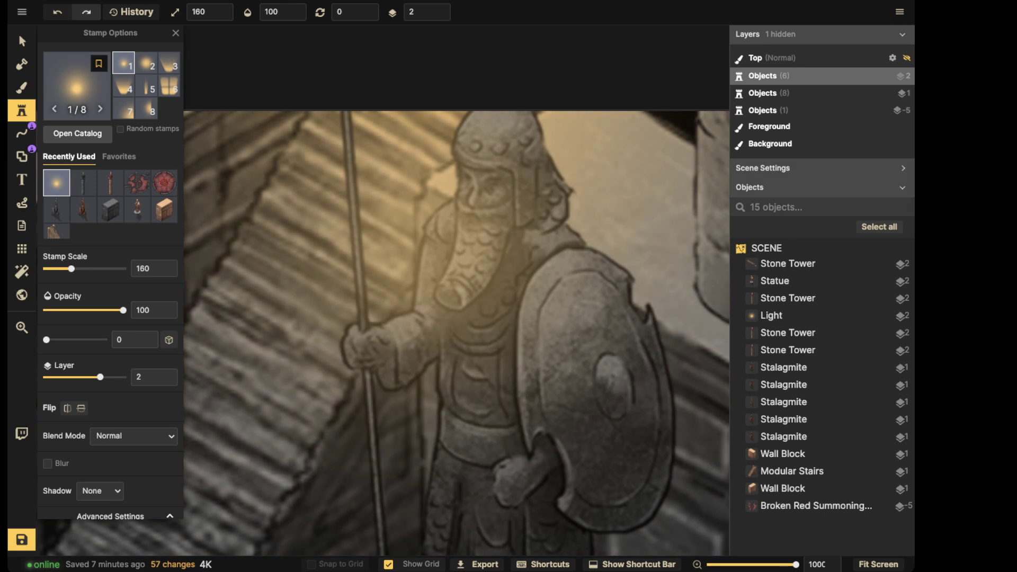
scroll(450, 207, "down", 5, "alt")
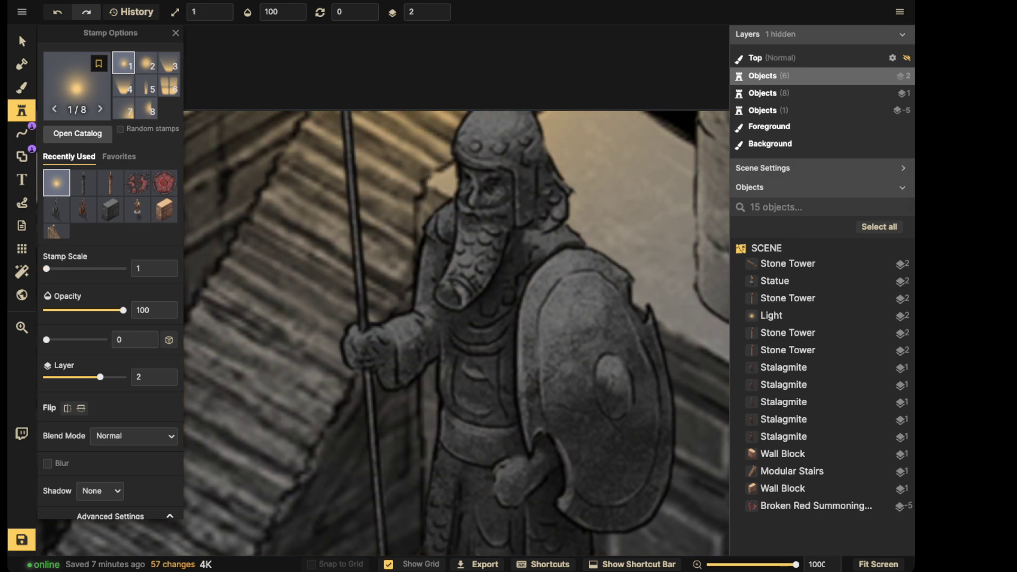
scroll(450, 207, "up", 2, "alt")
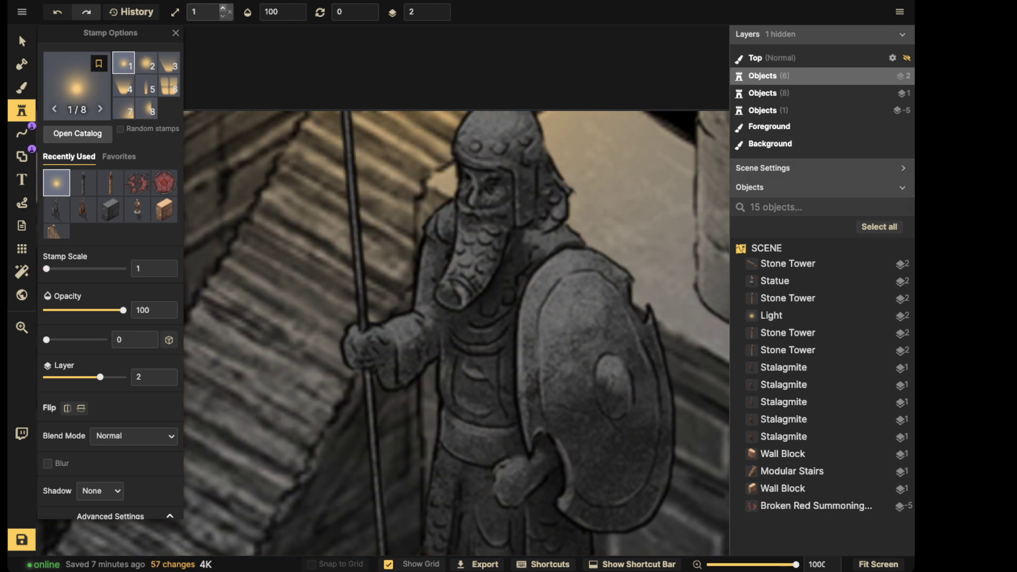
scroll(466, 167, "up", 2, "shift")
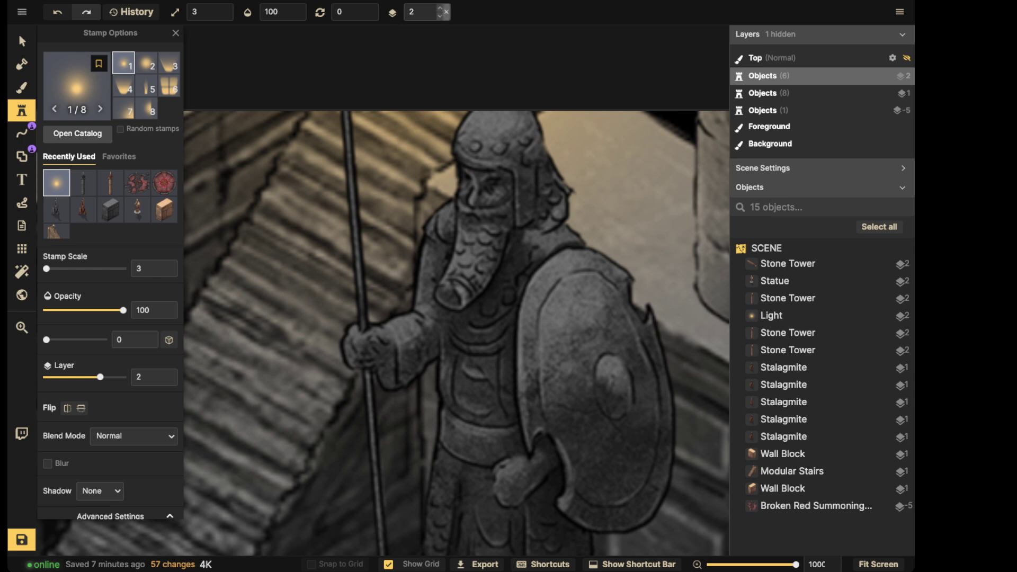
left_click(467, 177)
key("Escape")
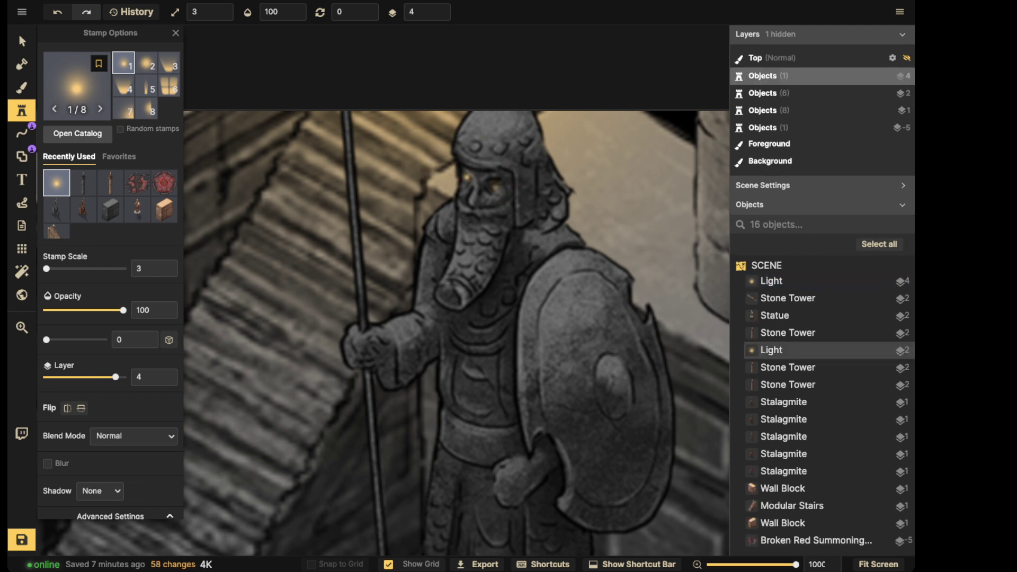
- Set the eye light's scale to 5 and place a copy of it on the statue's other eye
left_click(22, 41)
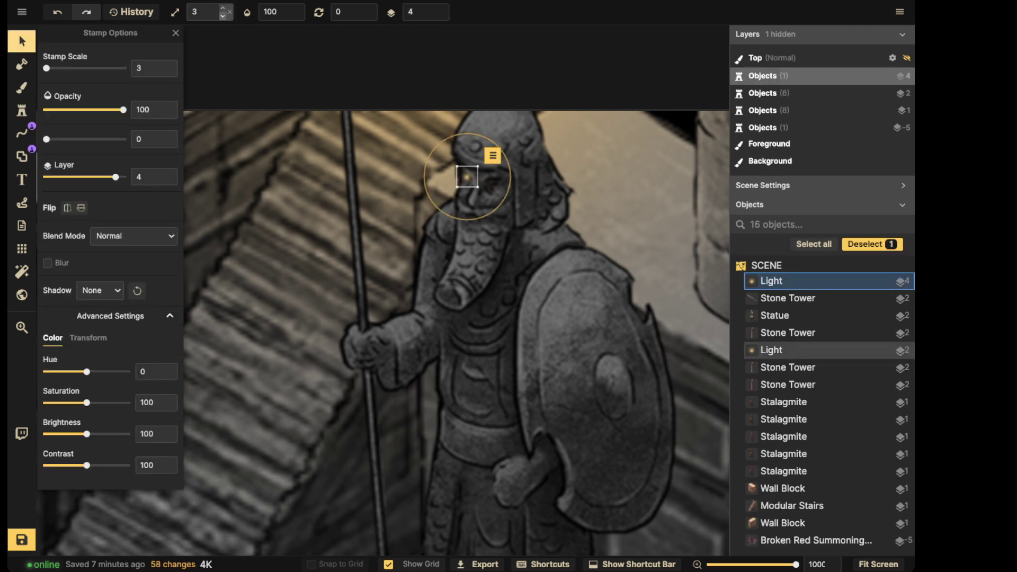
left_click(223, 6)
left_click(223, 8)
key("ctrl+c")
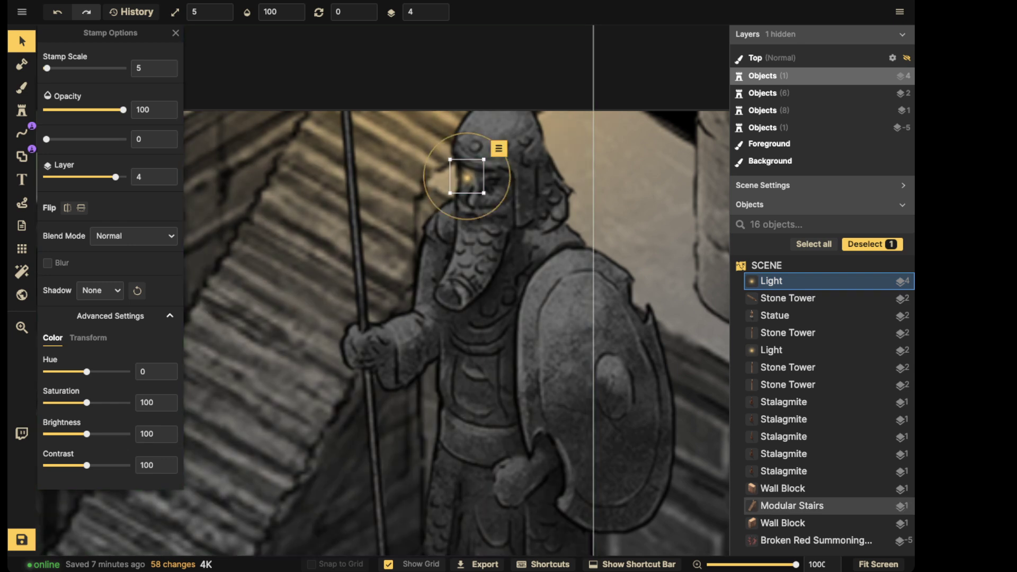
key("ctrl+v")
left_click_drag(491, 192, 490, 183)
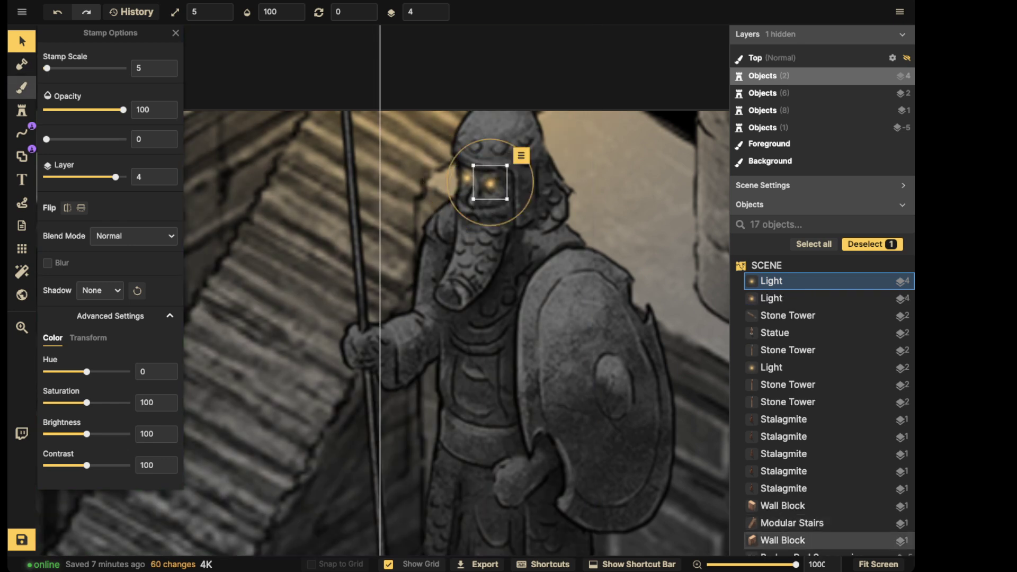
- Set the light stamp's blend mode to Overlay
left_click(22, 111)
scroll(133, 265, "down", 4)
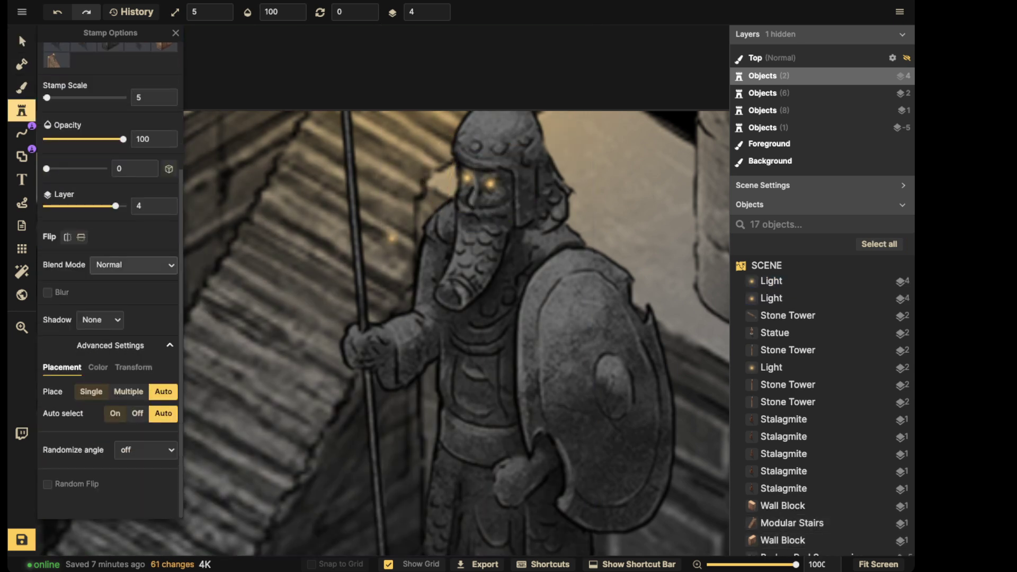
left_click(133, 265)
key("Down")
key("Down")
key("Down")
key("Down")
key("Down")
key("Down")
key("Down")
key("Return")
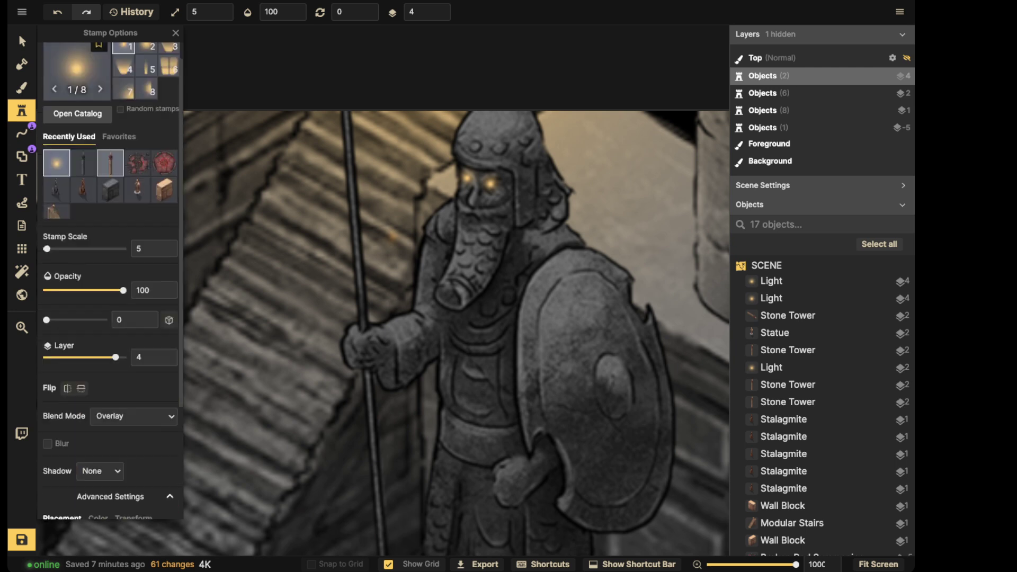
- Place the second light variant over the statue's face at scale 25 on layer 4
left_click(146, 63)
left_click(476, 185)
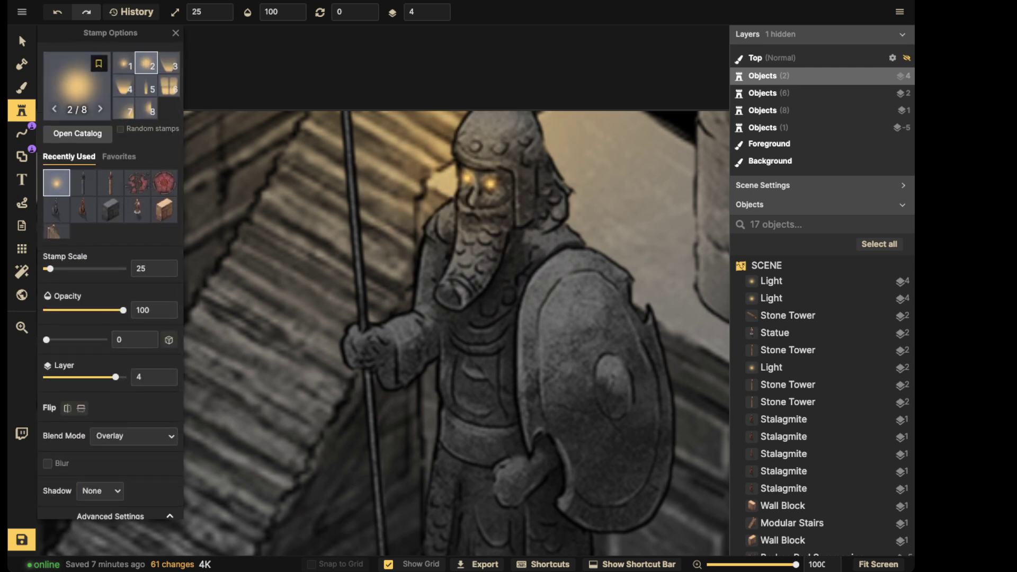
left_click(18, 33)
scroll(382, 291, "down", 3)
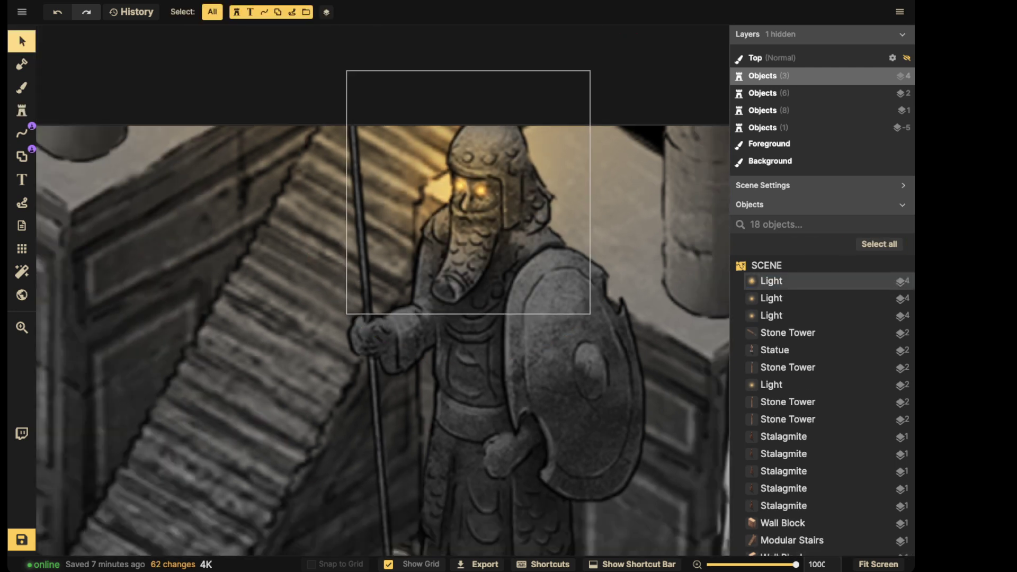
scroll(405, 146, "down", 6)
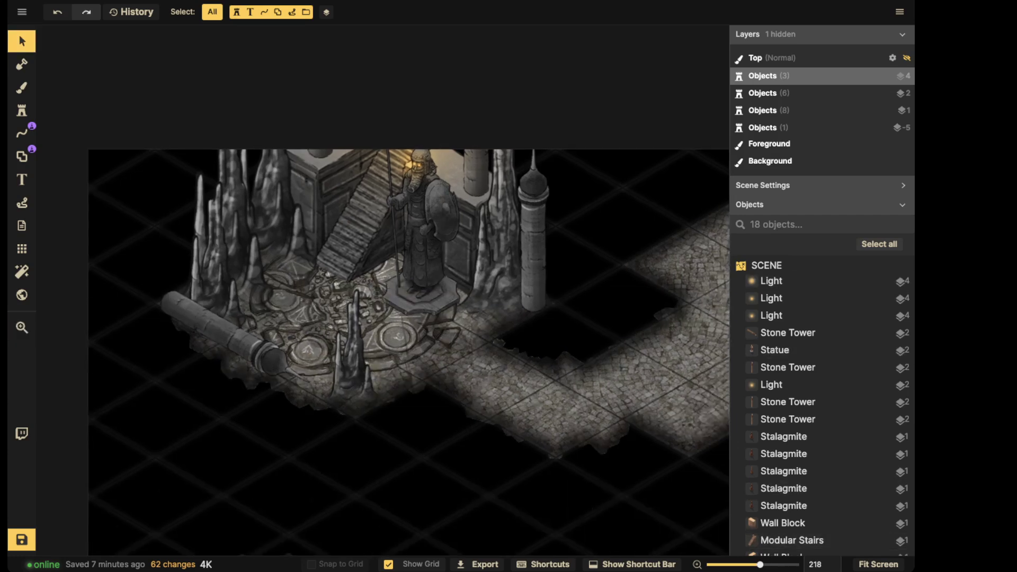
- Search the stamp catalog for "rubble" in the Fantasy Battlemaps pack and choose the rubble pile with three variants
left_click(22, 111)
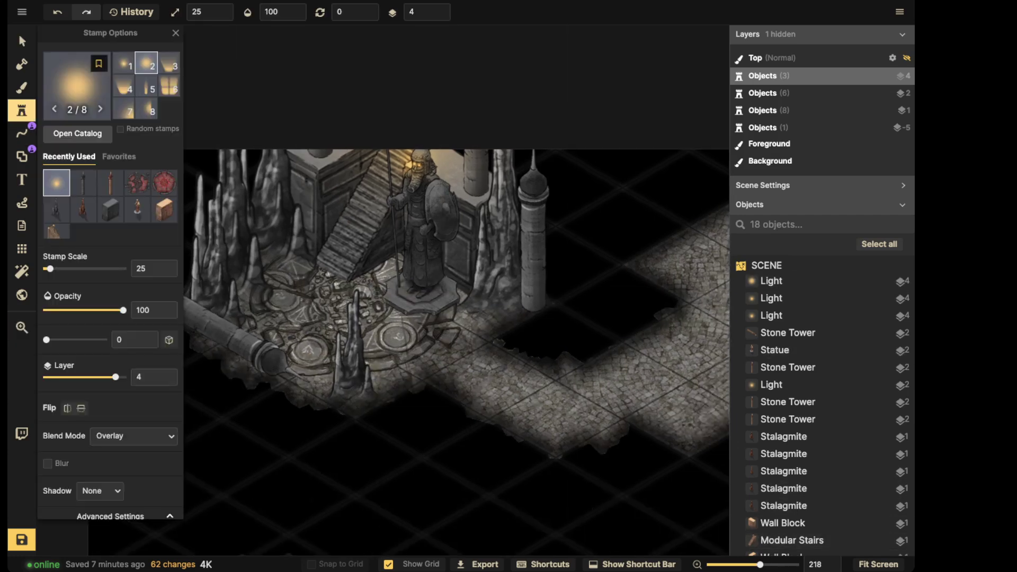
type("f")
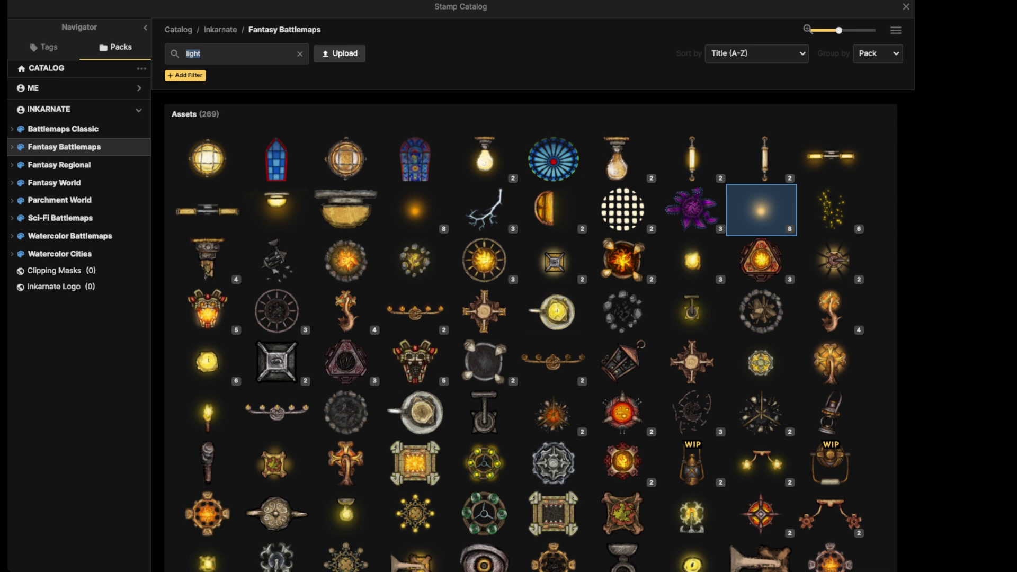
type("rubb")
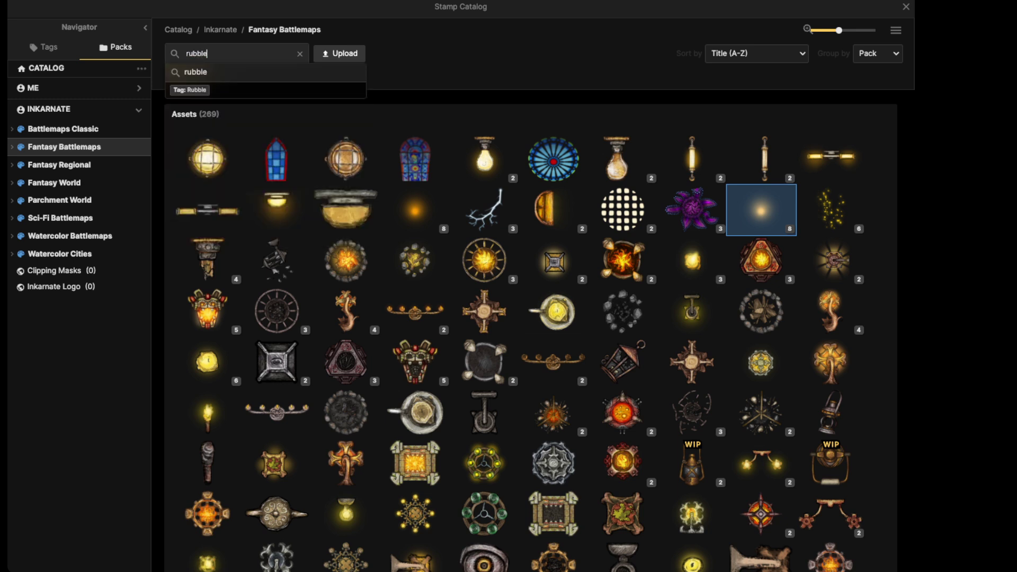
type("le")
key("Return")
left_click(553, 210)
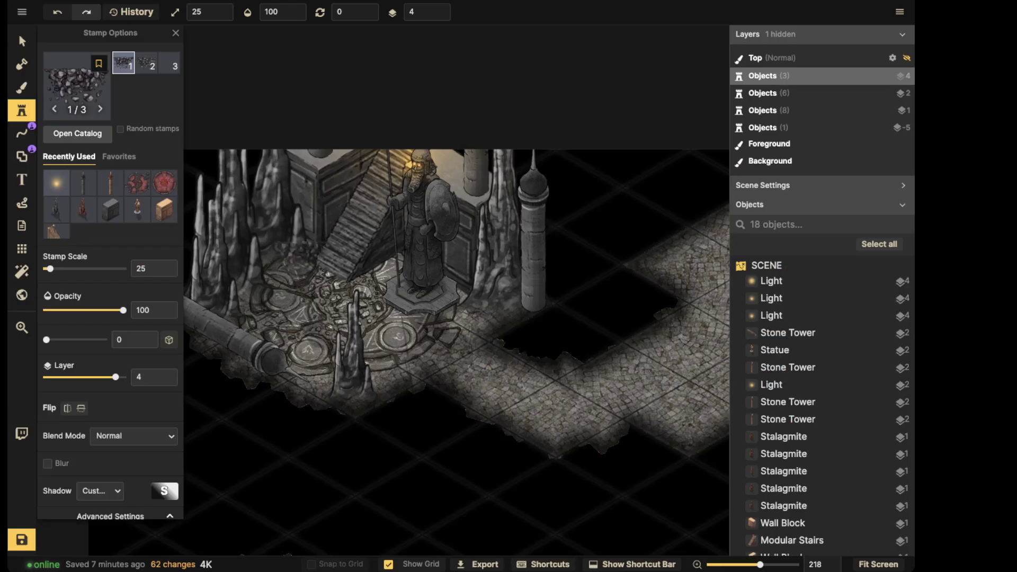
- Place a rubble pile with saturation 0 at scale 55, rotated to 315 degrees, beside the foot of the stairs
scroll(276, 280, "up", 2)
scroll(111, 318, "down", 3)
left_click(98, 367)
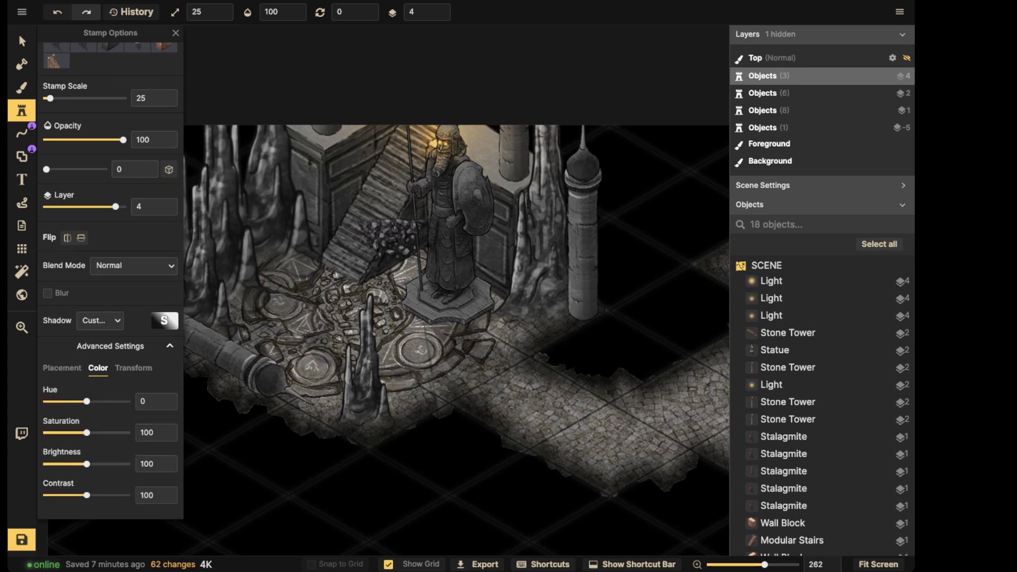
scroll(254, 297, "up", 6, "shift")
scroll(262, 292, "down", 3, "alt")
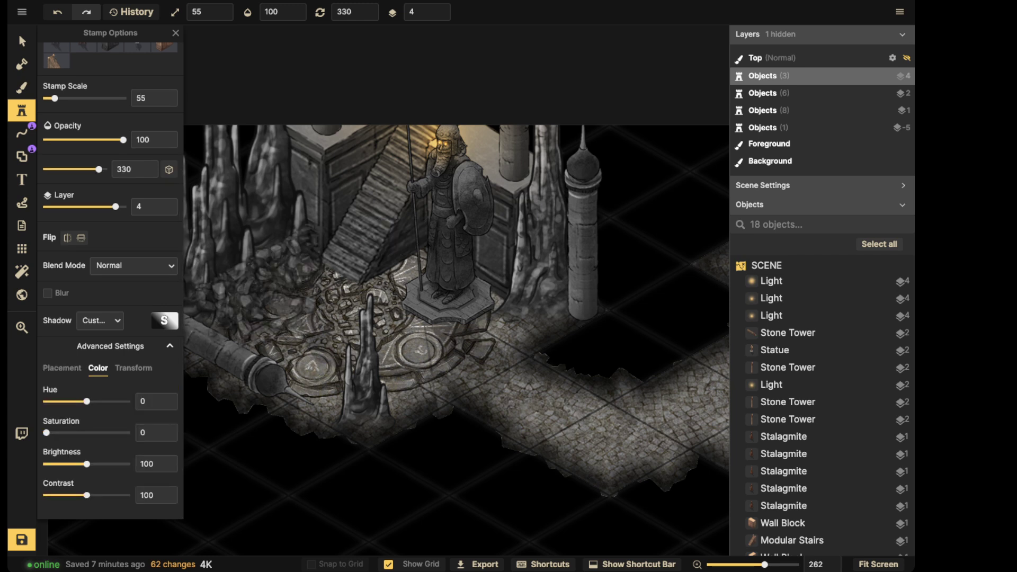
left_click(272, 288)
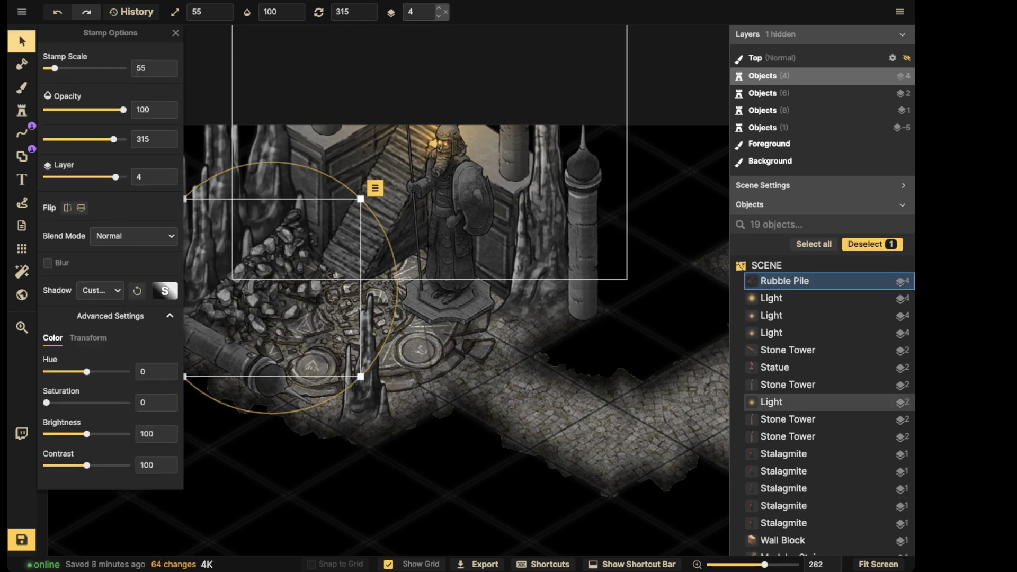
- Lower the rubble pile to layer 0, shift it closer to the summoning circle and set its shadow to None
left_click(438, 15)
left_click(438, 15)
left_click(438, 16)
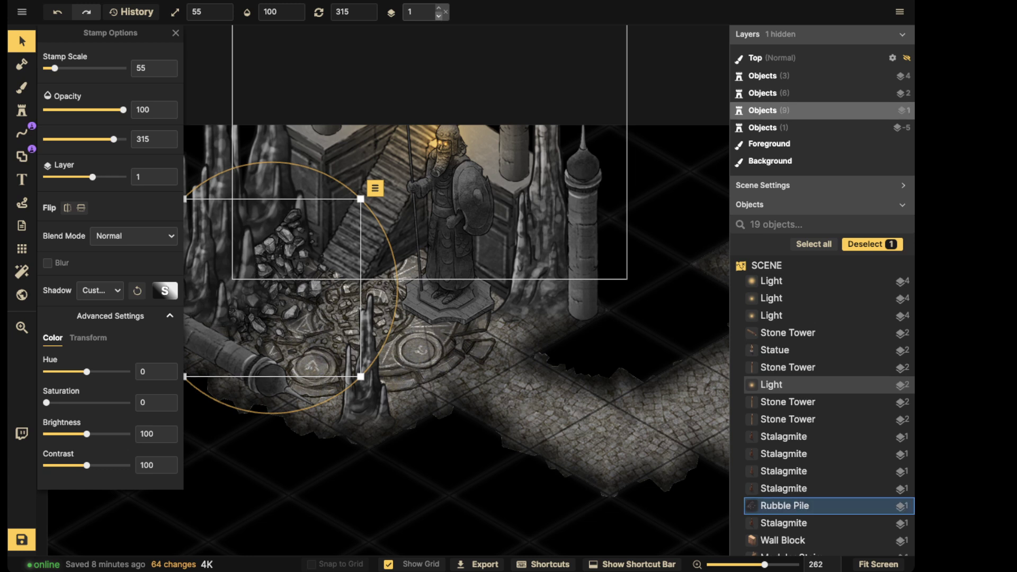
left_click(439, 16)
left_click_drag(308, 292, 318, 310)
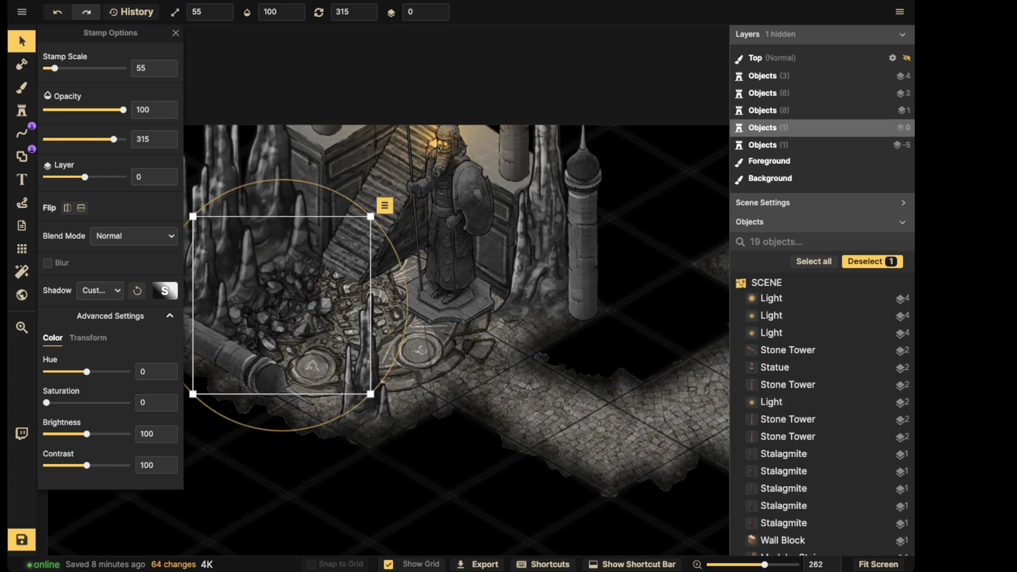
left_click(101, 291)
left_click(109, 315)
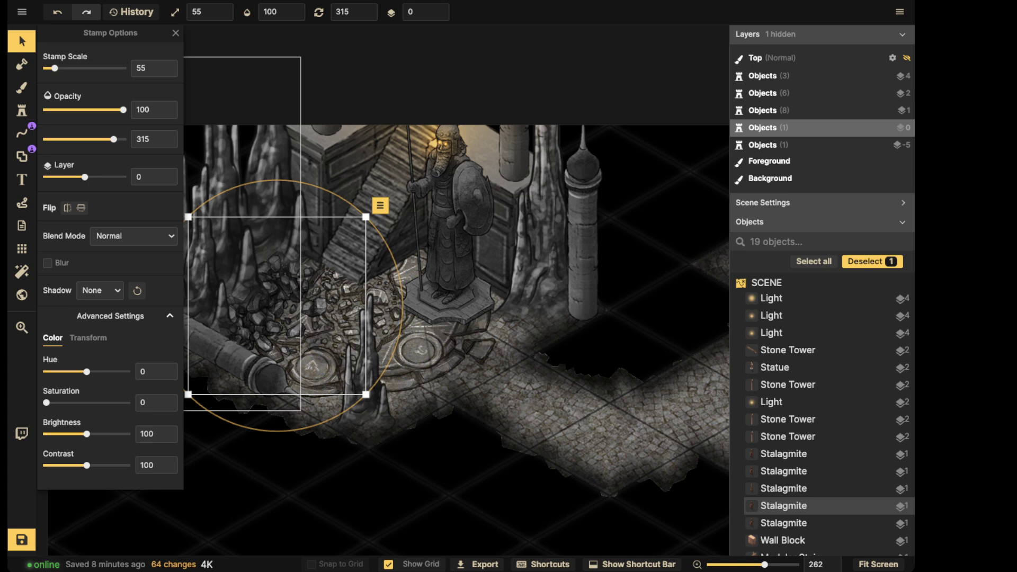
- Place a smaller, horizontally flipped rubble pile at scale 35 with shadow None beside the statue's base, next to the stalagmites
left_click(21, 110)
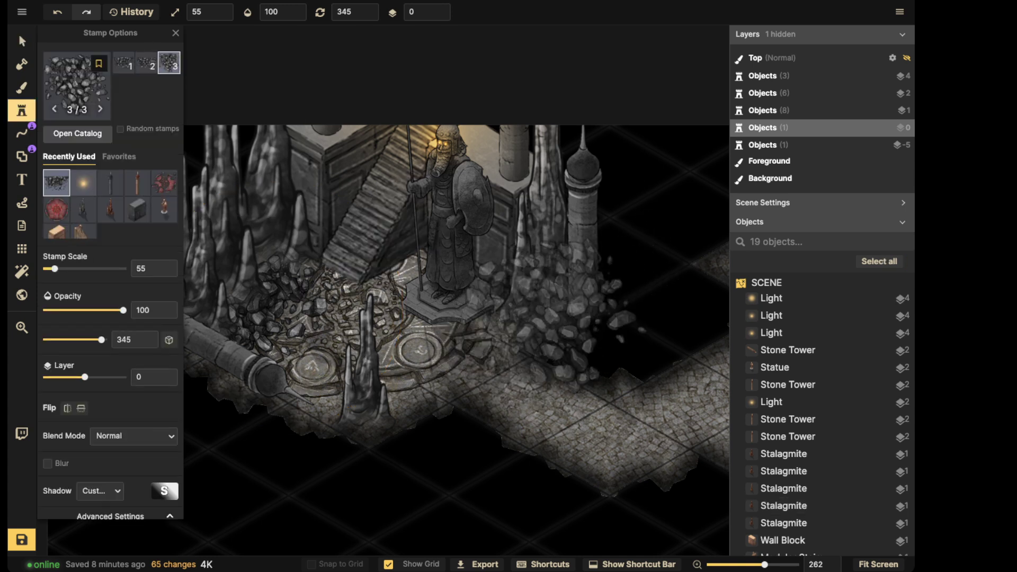
left_click(392, 233)
left_click(100, 491)
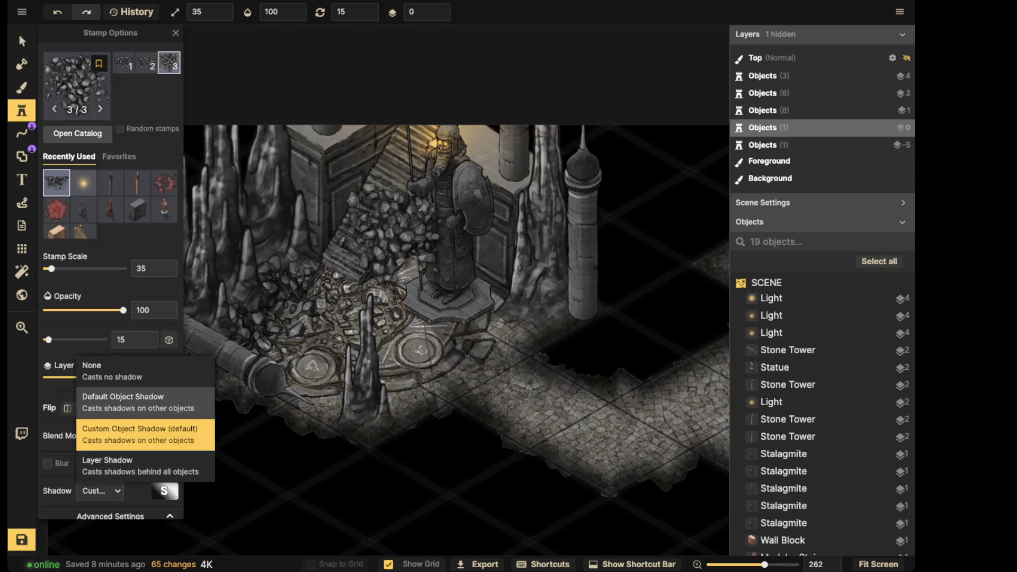
left_click(111, 371)
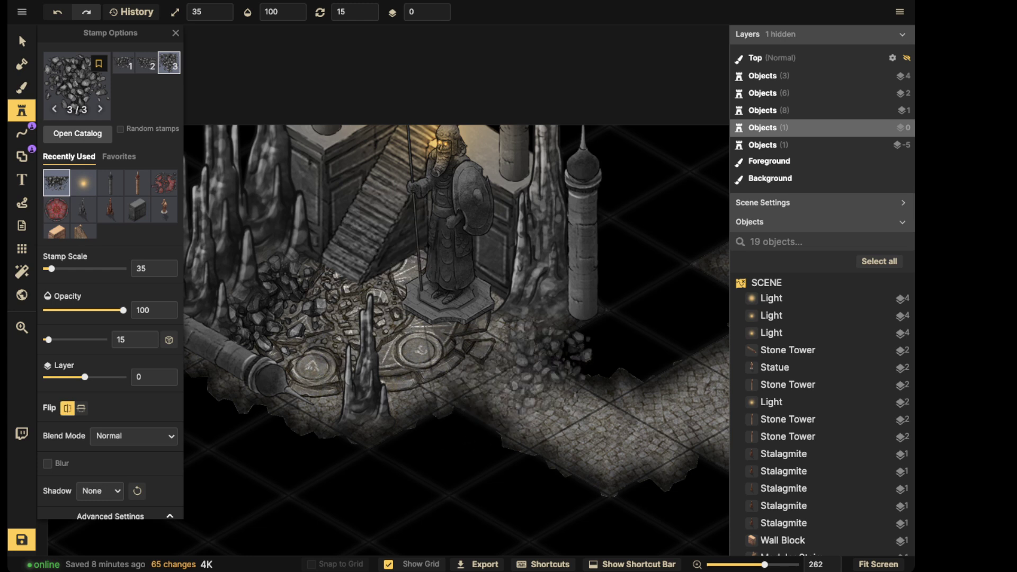
left_click(512, 320)
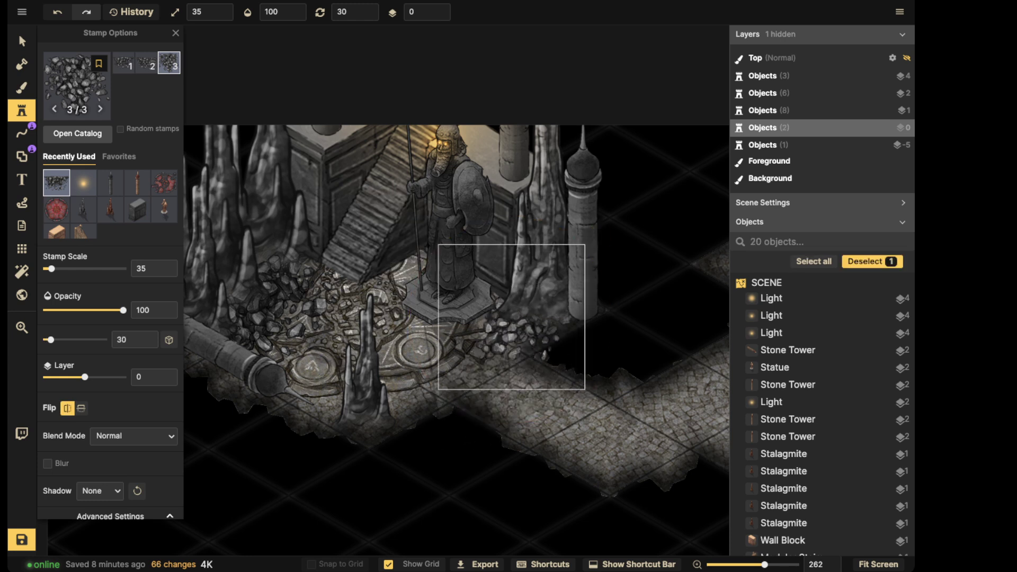
left_click_drag(516, 310, 523, 318)
- Place a third rubble pile at scale 35, rotated to 180 degrees, around the base of the front stalagmite
left_click(362, 394)
right_click_drag(363, 394, 457, 361)
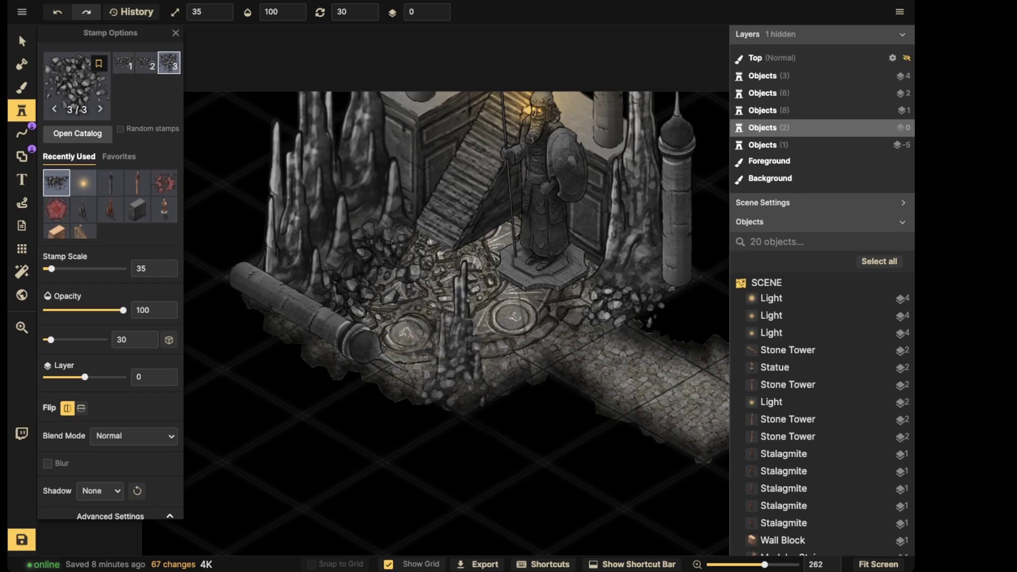
scroll(454, 372, "down", 20, "alt")
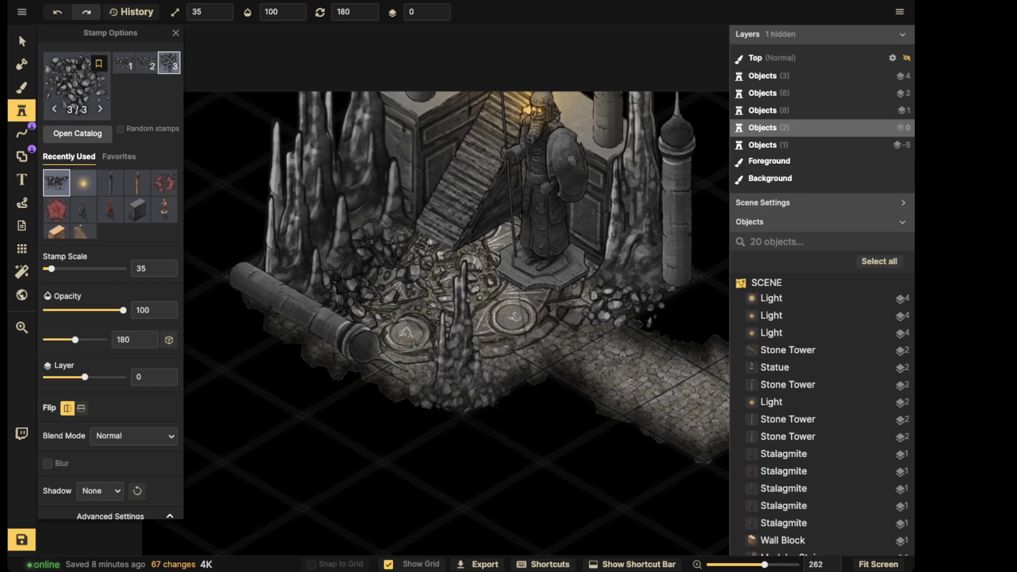
left_click(458, 363)
key("v")
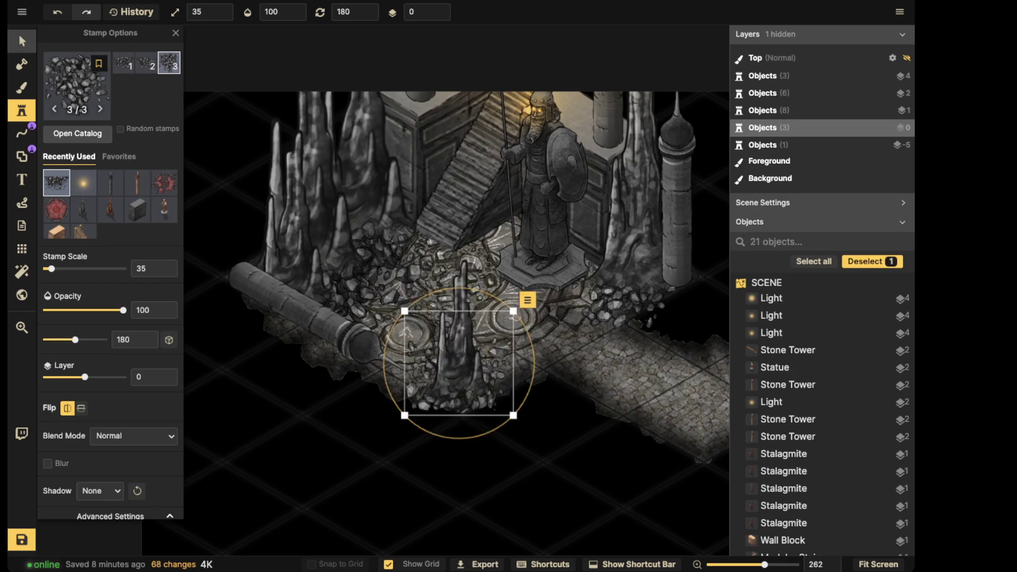
- Save the map with the added rubble piles
scroll(402, 313, "down", 4)
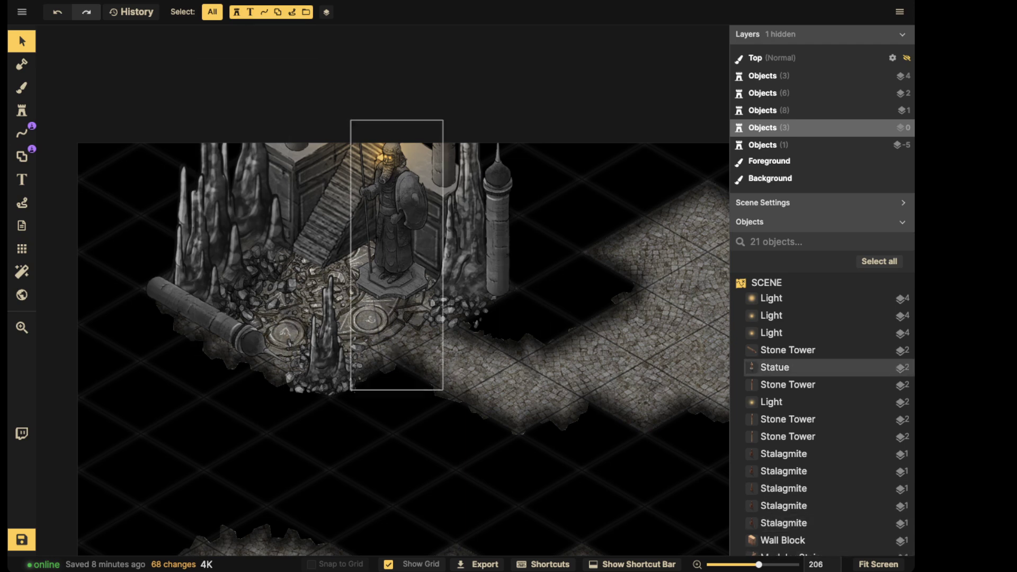
scroll(310, 229, "down", 5)
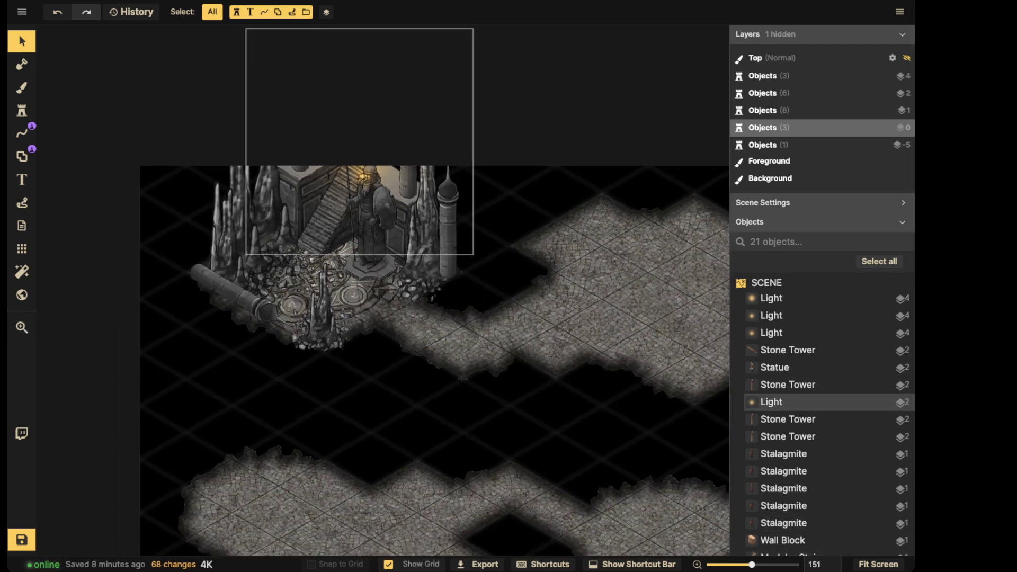
scroll(476, 273, "down", 2)
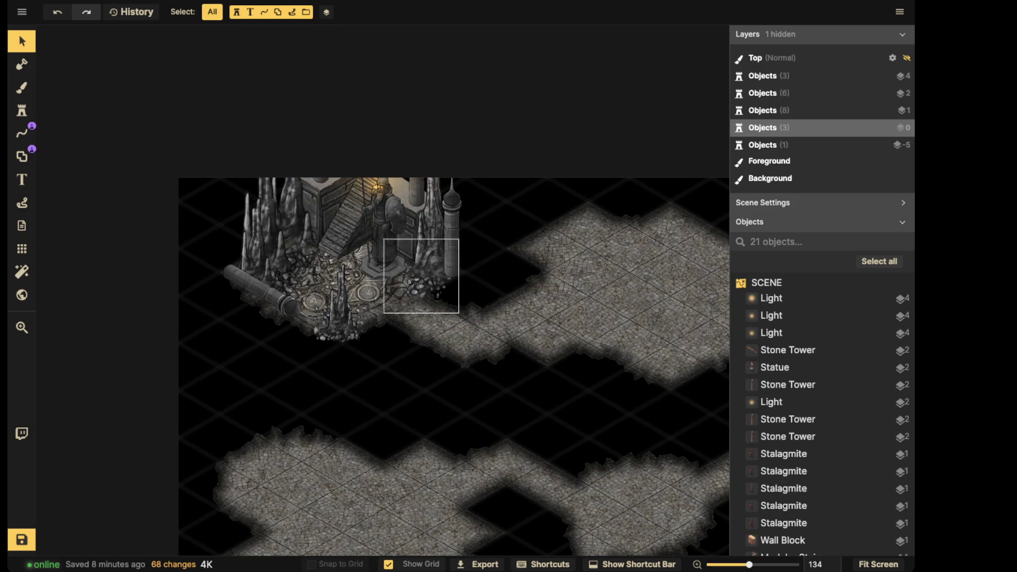
key("ctrl+s")
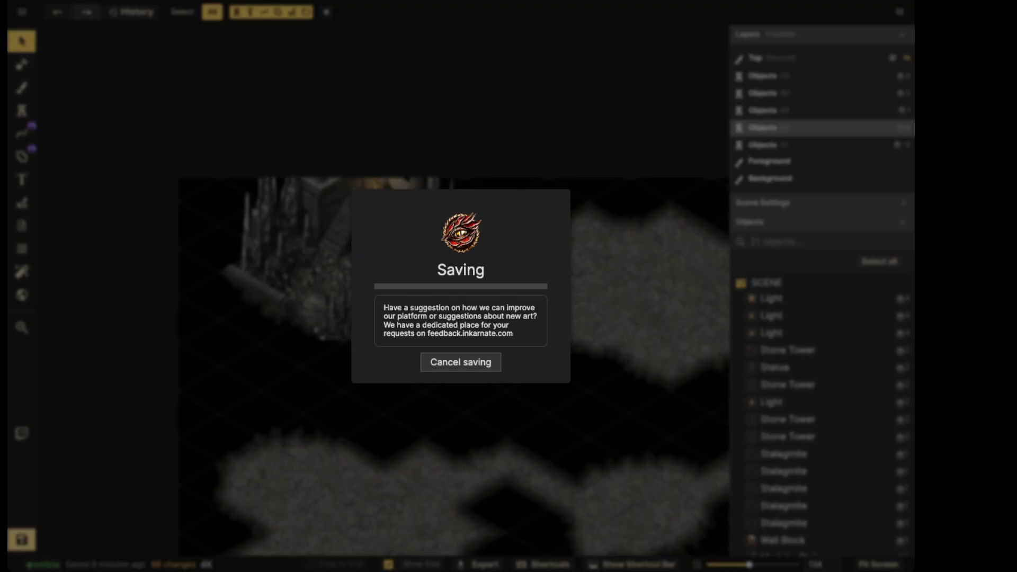
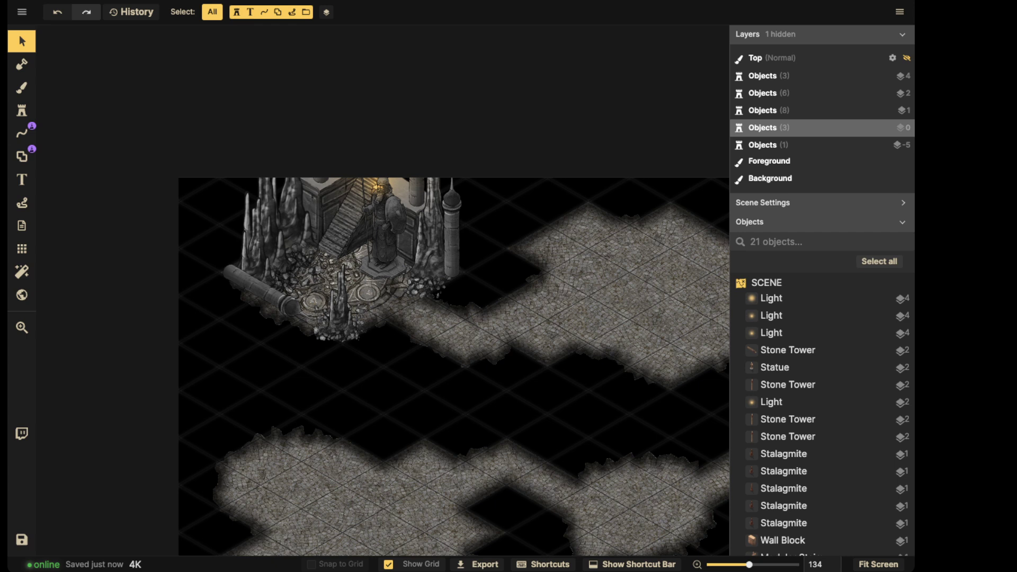
- Try wall block variants 1 and 2 at scale 500 along the back edge of the neighbouring pavement room, and undo both
key("space")
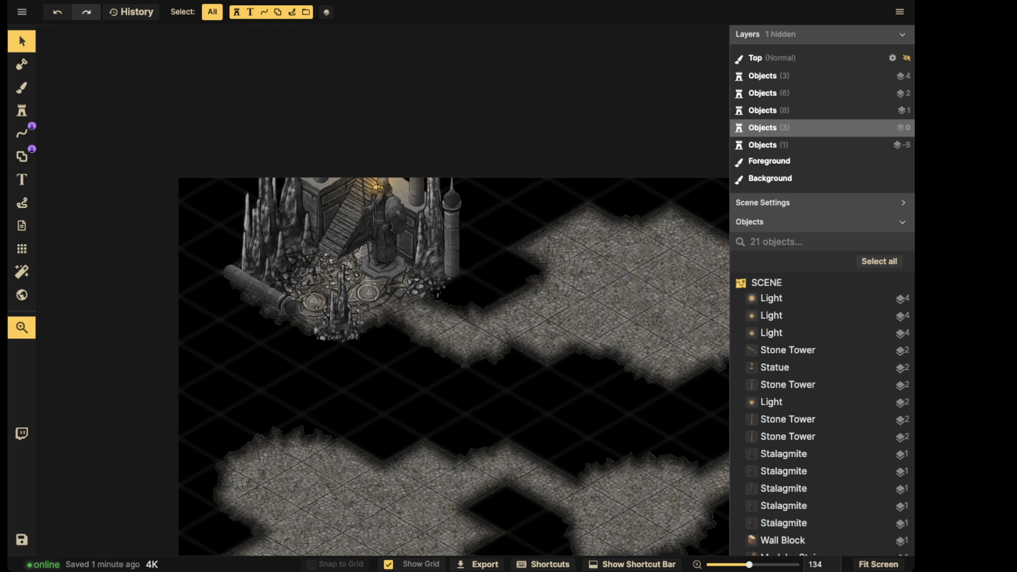
left_click_drag(440, 234, 227, 239)
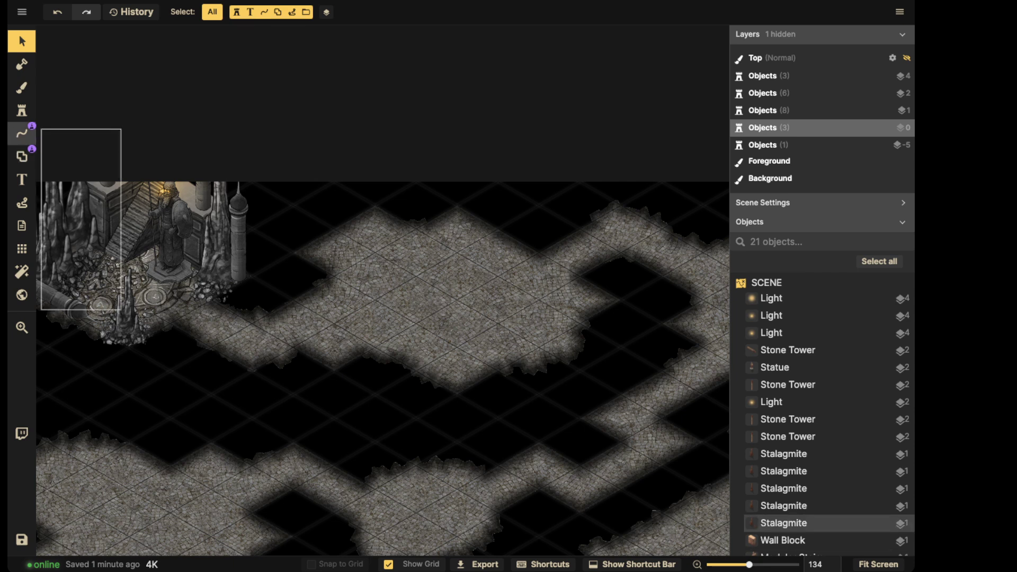
key("s")
left_click(137, 210)
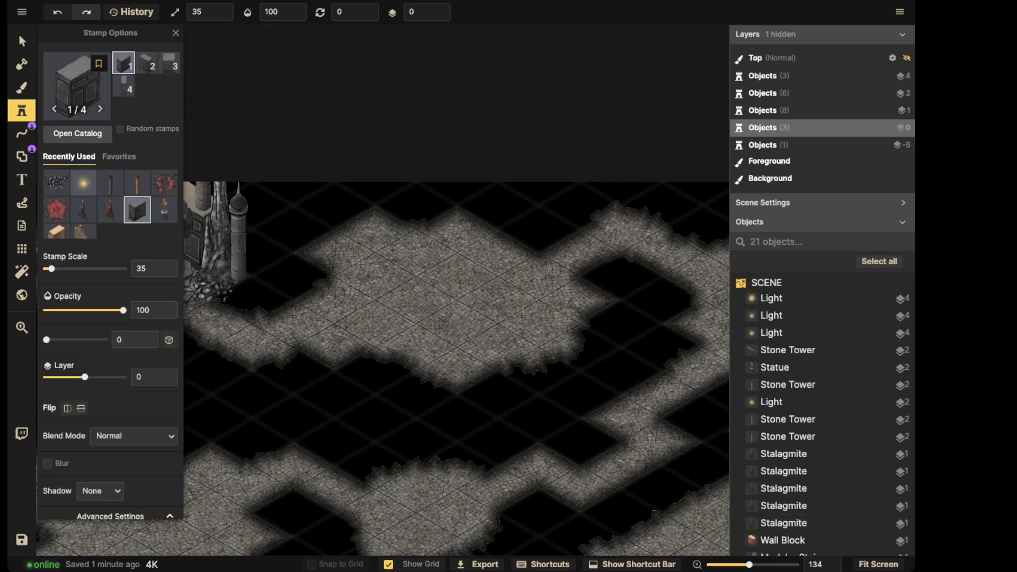
scroll(366, 226, "up", 10, "ctrl")
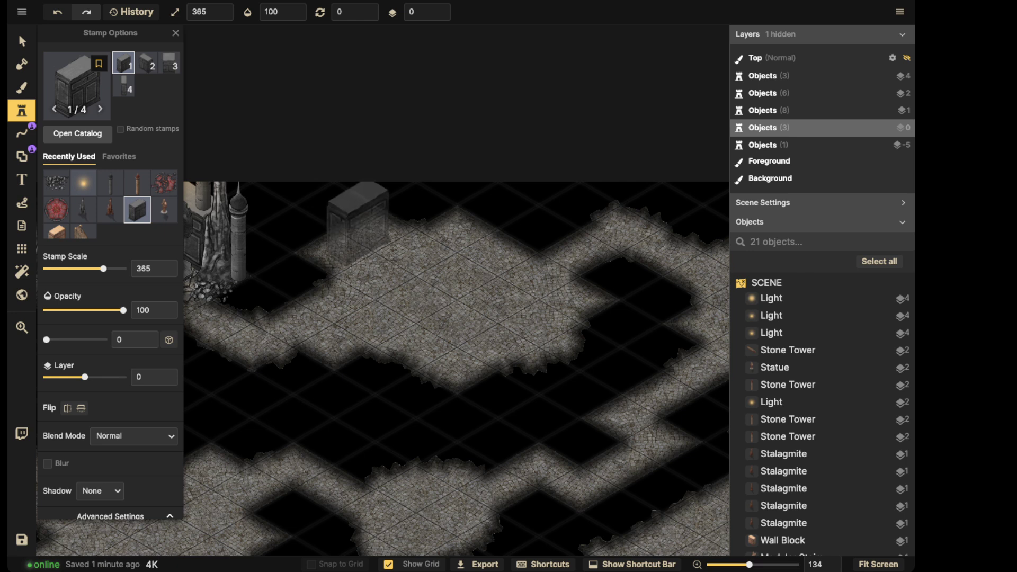
left_click(360, 225)
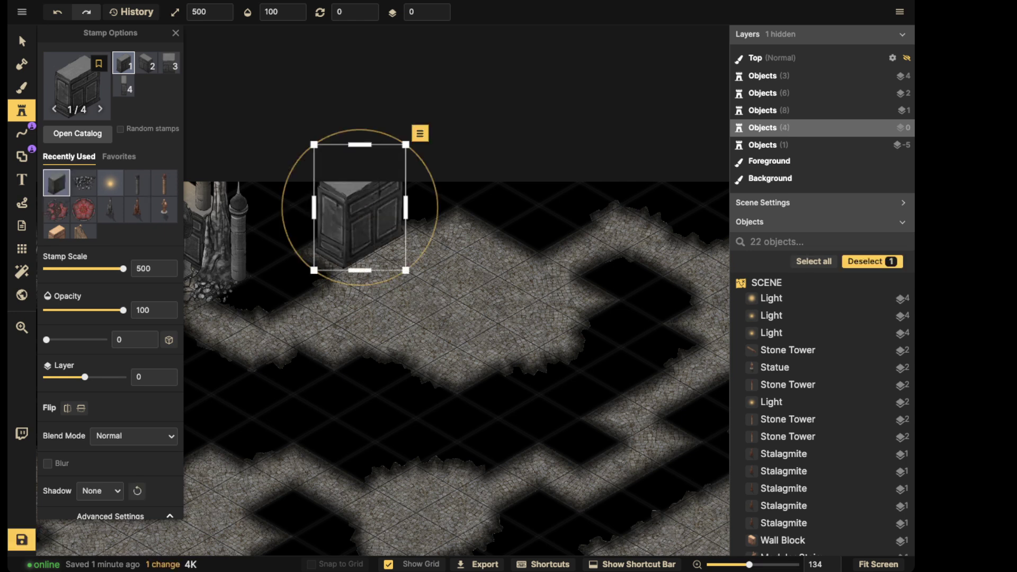
scroll(472, 222, "up", 3)
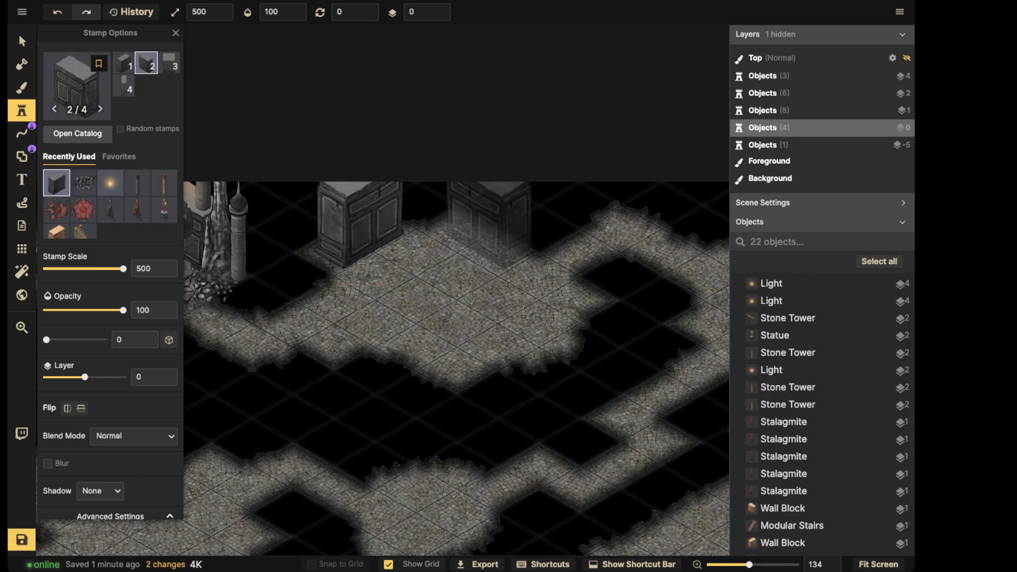
left_click(485, 223)
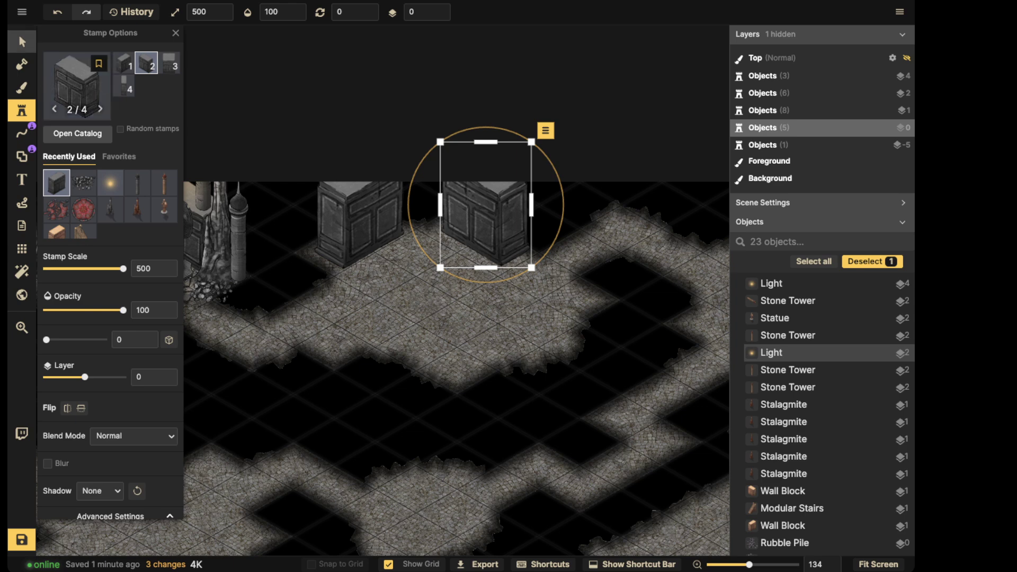
left_click(22, 41)
key("ctrl+z")
key("ctrl+z")
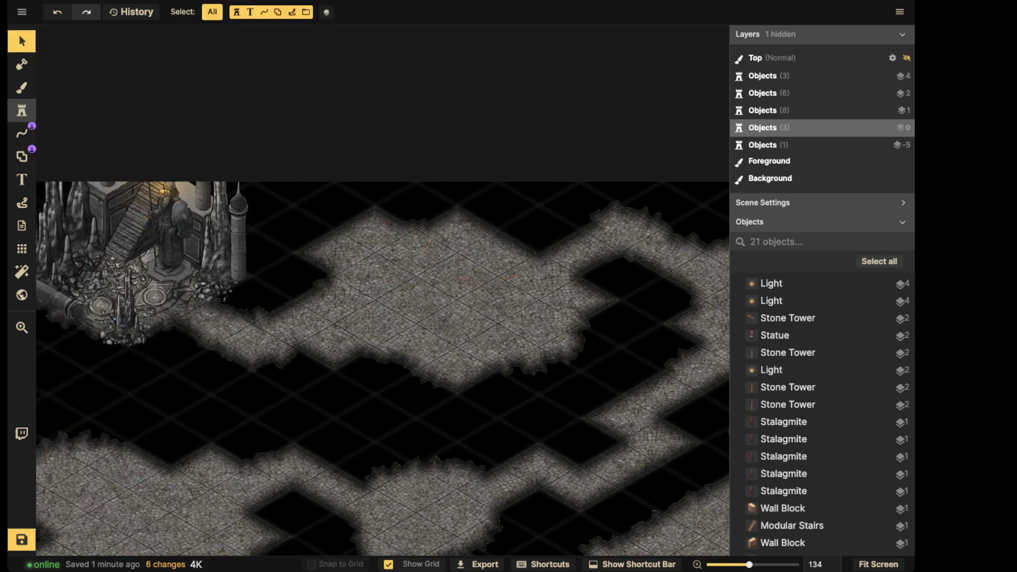
- Clear the stamp catalog search and choose the Babylonian arch with two variants from the Fantasy Regional pack
left_click(22, 110)
left_click(98, 108)
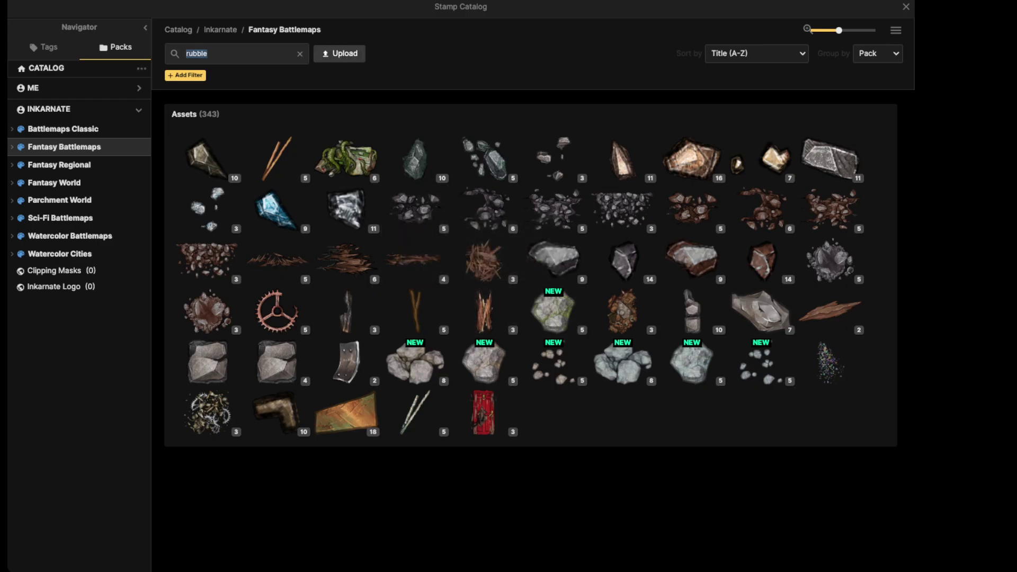
key("BackSpace")
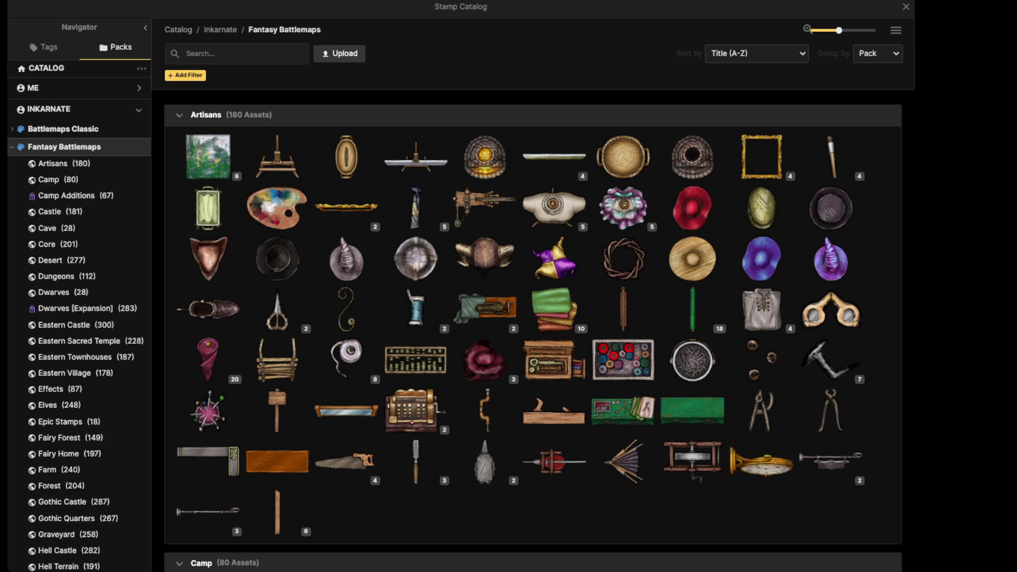
left_click(60, 165)
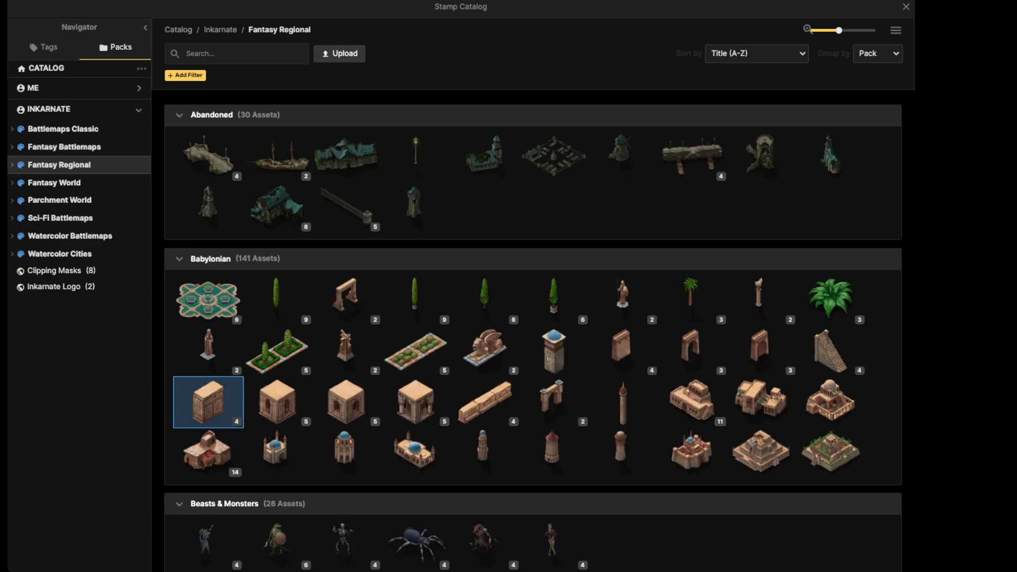
scroll(529, 318, "down", 1)
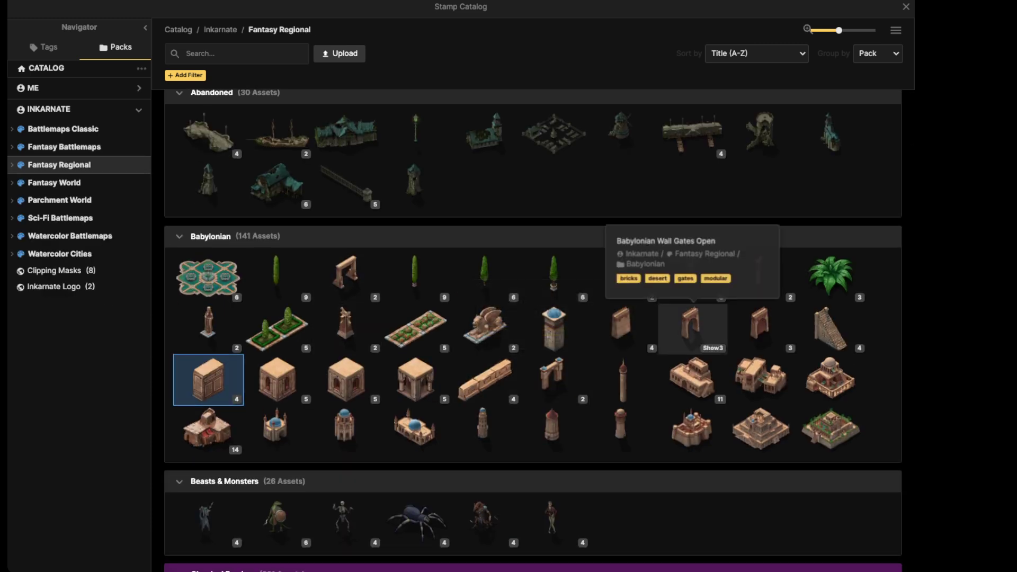
scroll(278, 379, "down", 2)
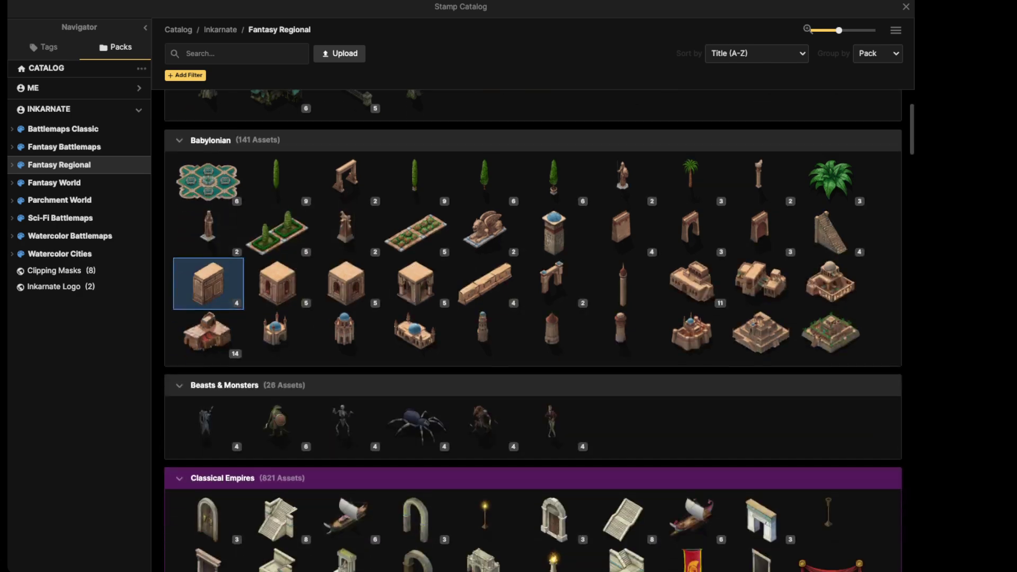
left_click(552, 277)
- Place the arch at scale 190 with saturation 0 and brightness 83 on the back-left edge of the neighbouring pavement room
scroll(453, 238, "down", 8, "shift")
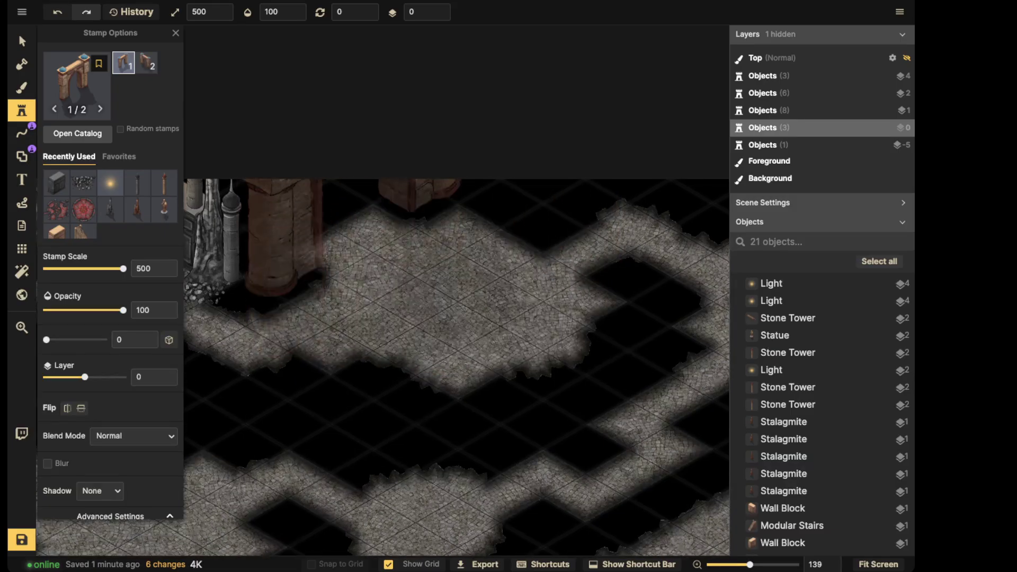
scroll(378, 233, "down", 7, "shift")
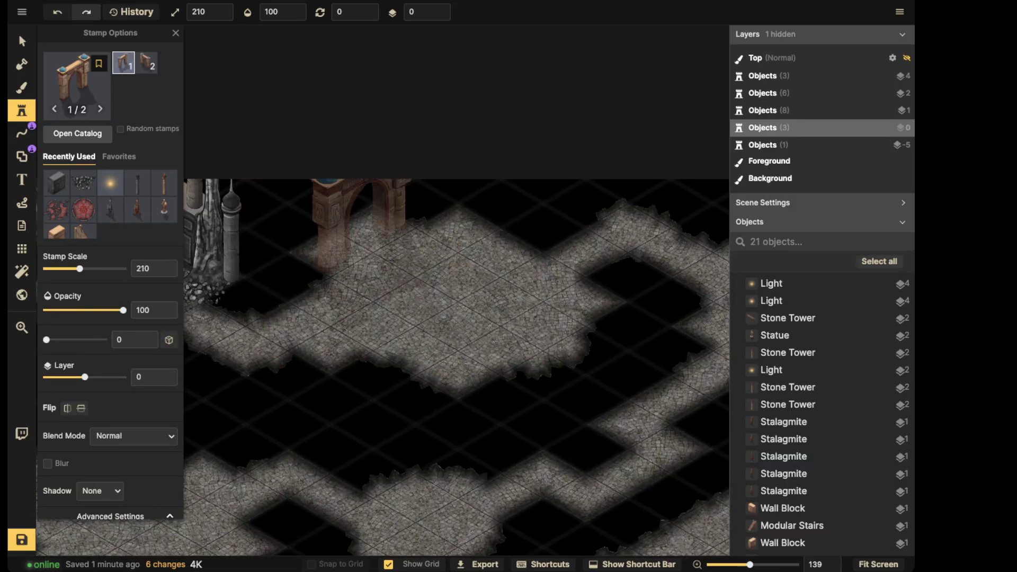
scroll(132, 436, "down", 3)
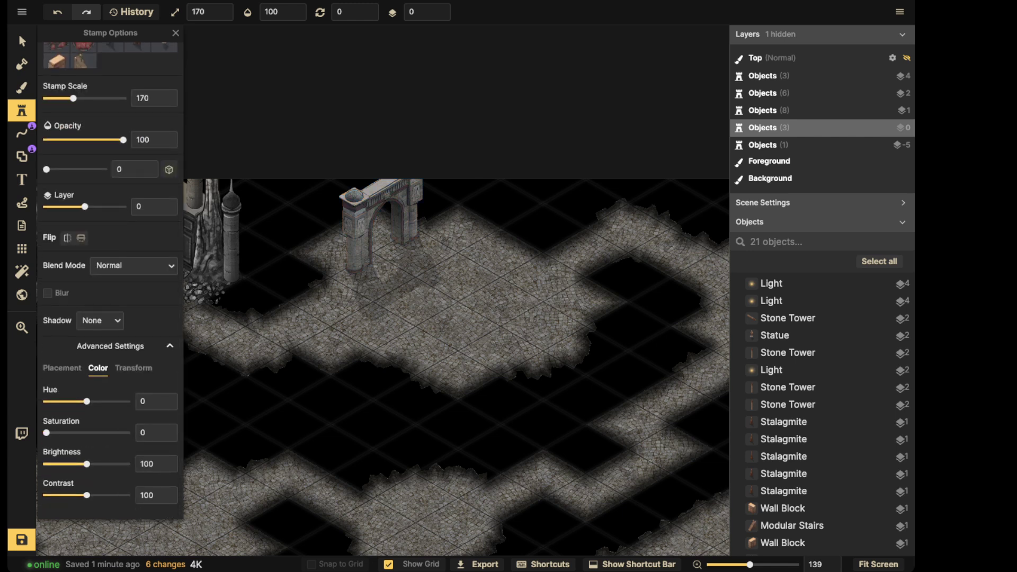
left_click(79, 464)
scroll(349, 217, "up", 2, "shift")
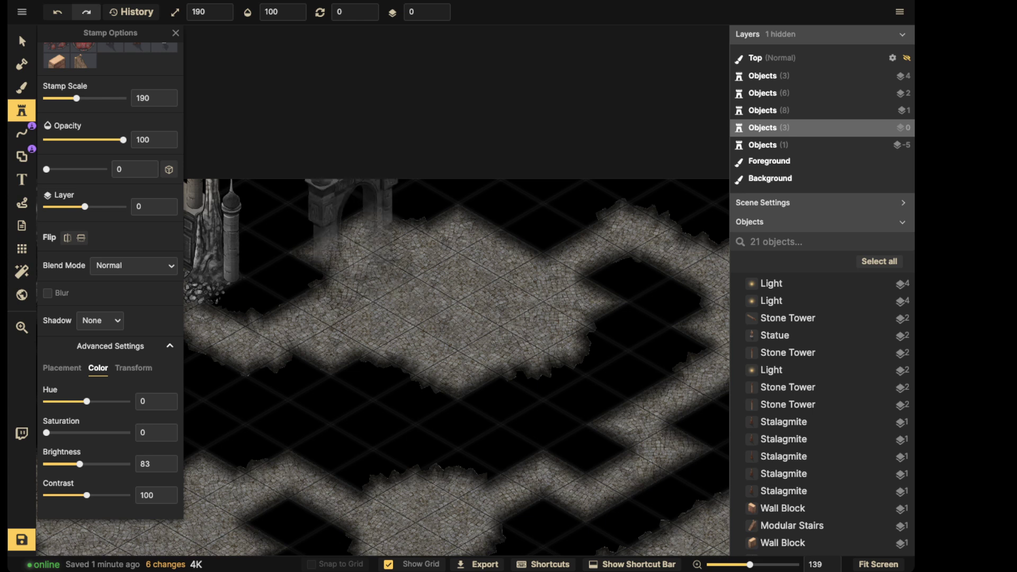
left_click(368, 226)
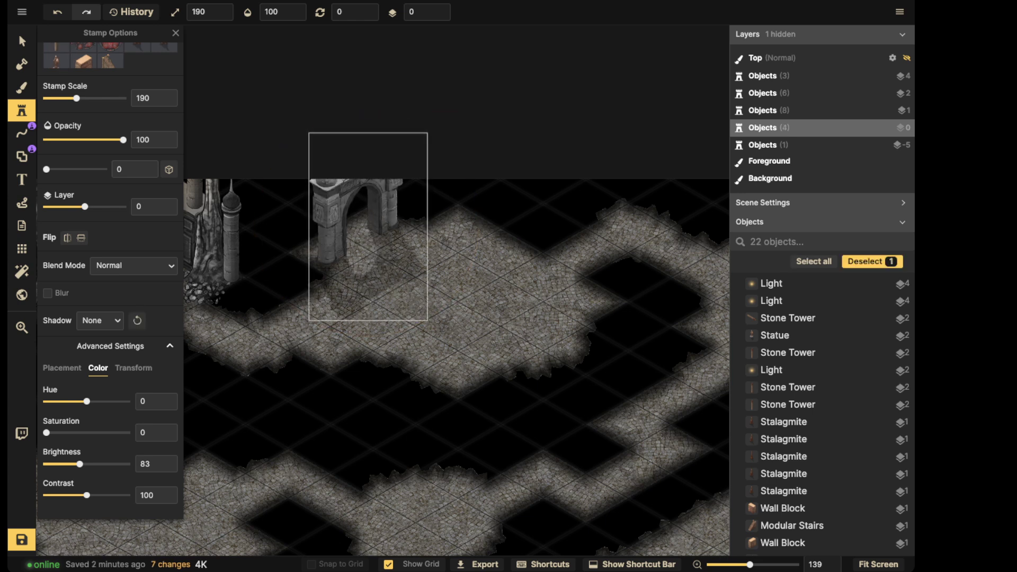
- Place the arch's second variant at scale 190 on the back-right edge of the same room, facing the first arch
key("f")
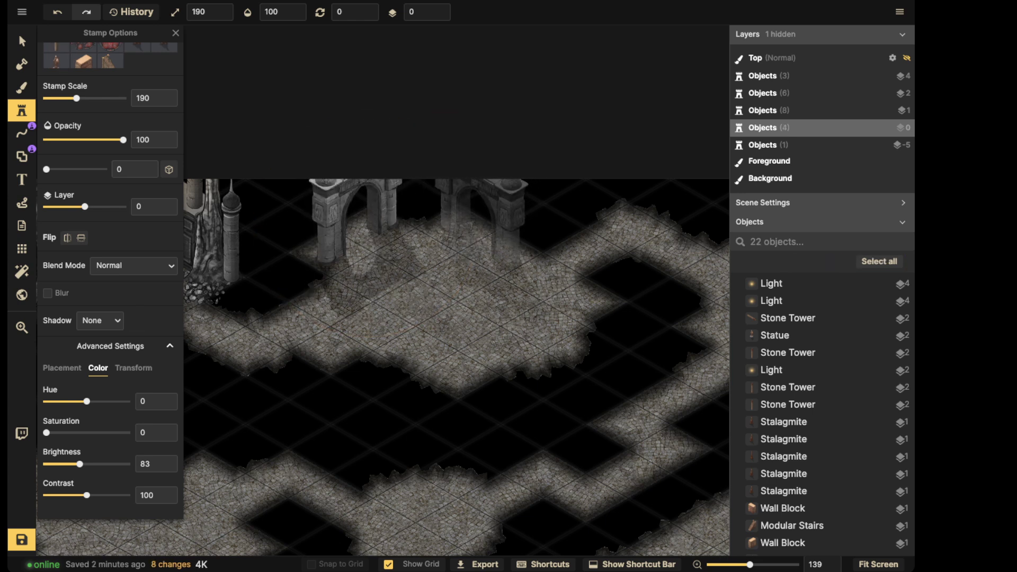
left_click(491, 230)
left_click(22, 41)
scroll(569, 222, "down", 2)
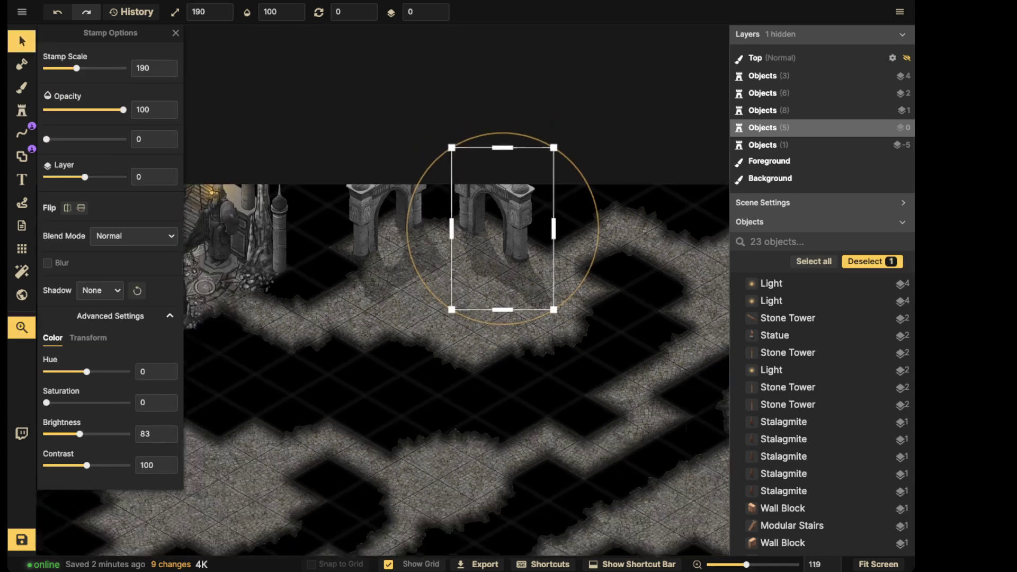
key("Escape")
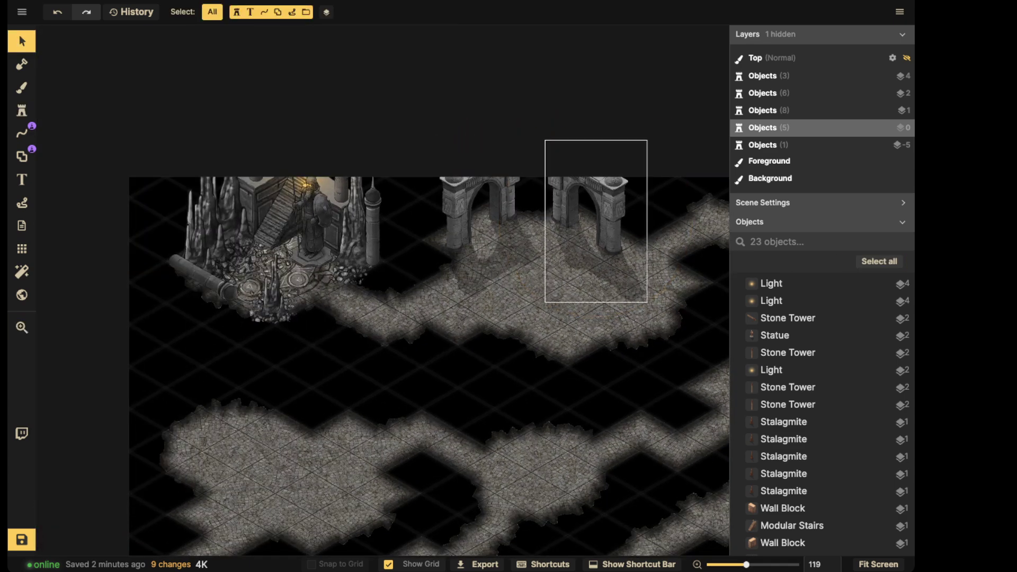
- Search the Fantasy Regional stamp catalog for "statue" and choose the brown seated statue on a round base
key("s")
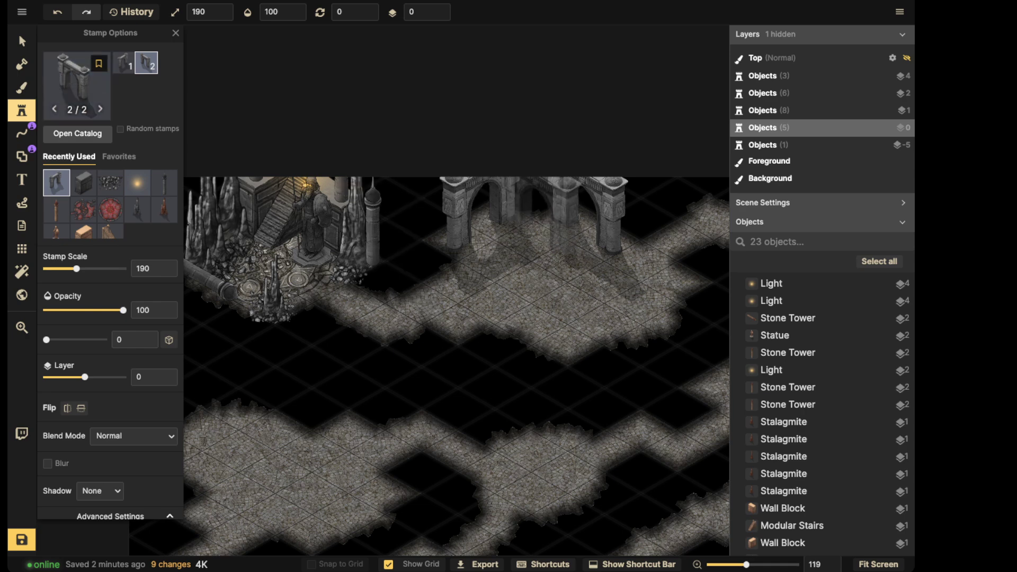
middle_click_drag(652, 222, 497, 295)
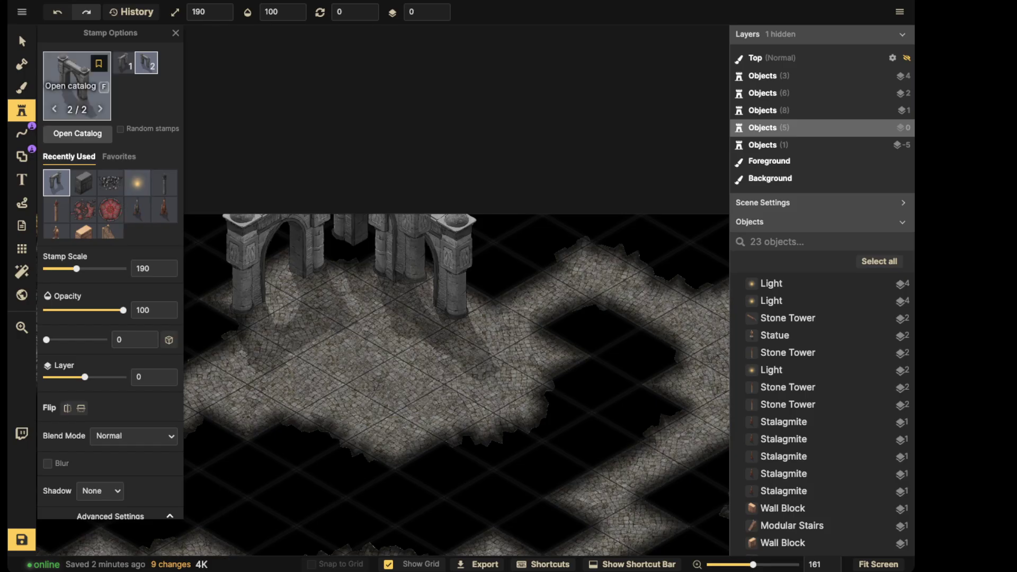
left_click(77, 84)
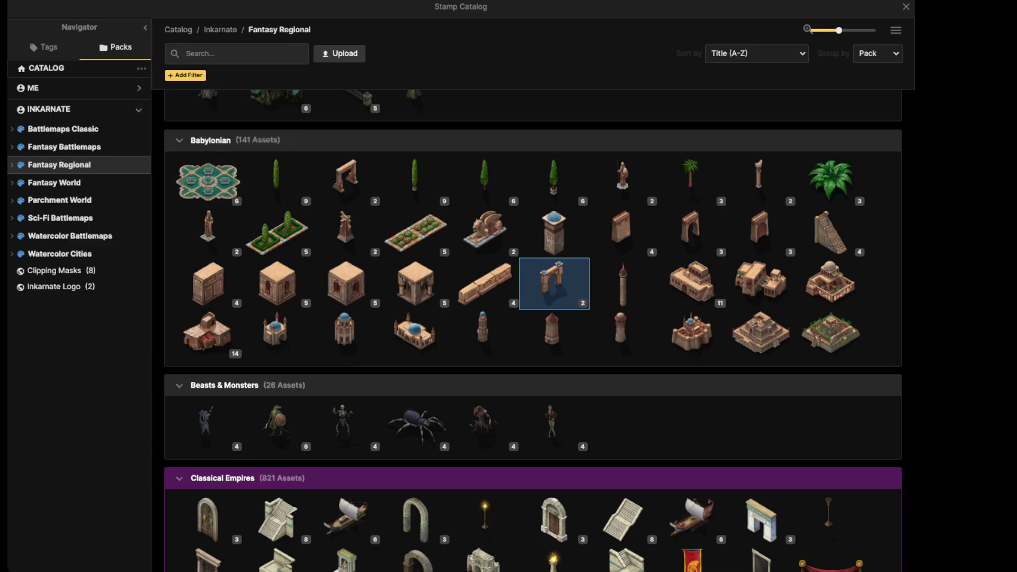
type("statue")
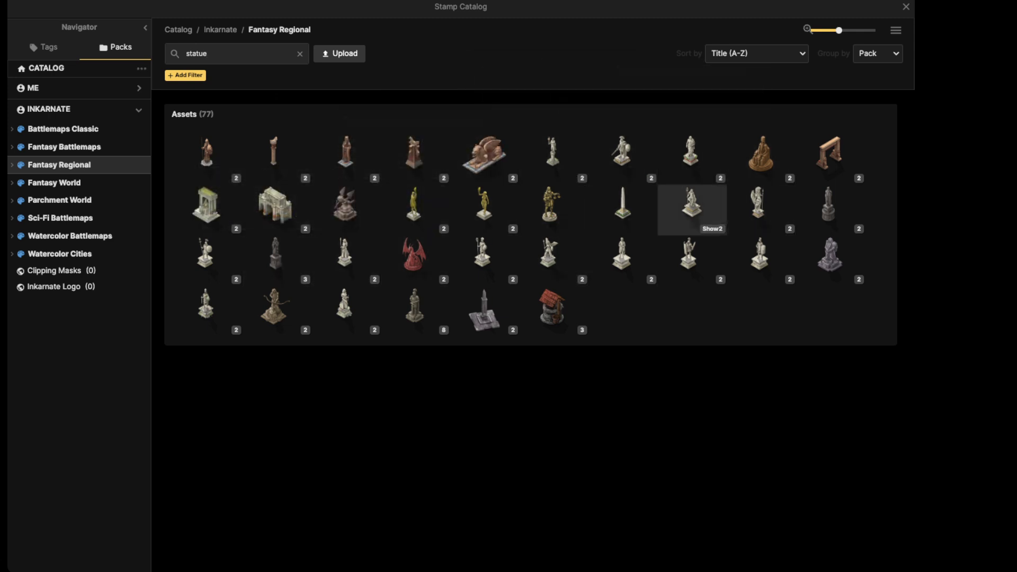
left_click(760, 154)
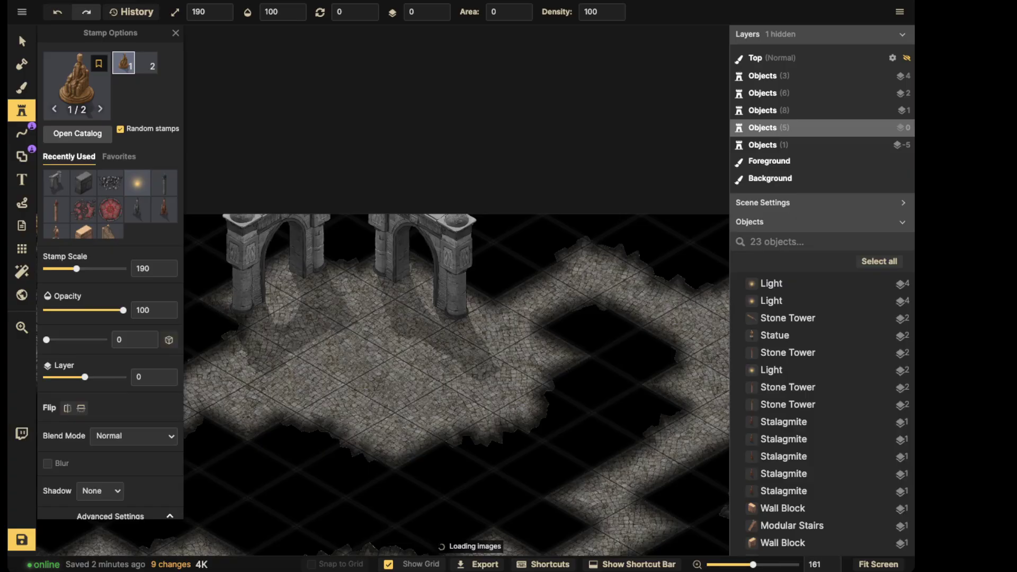
- Place the seated statue at scale 60 with saturation 0 inside the right-hand arch of the pavement room
scroll(442, 296, "up", 4)
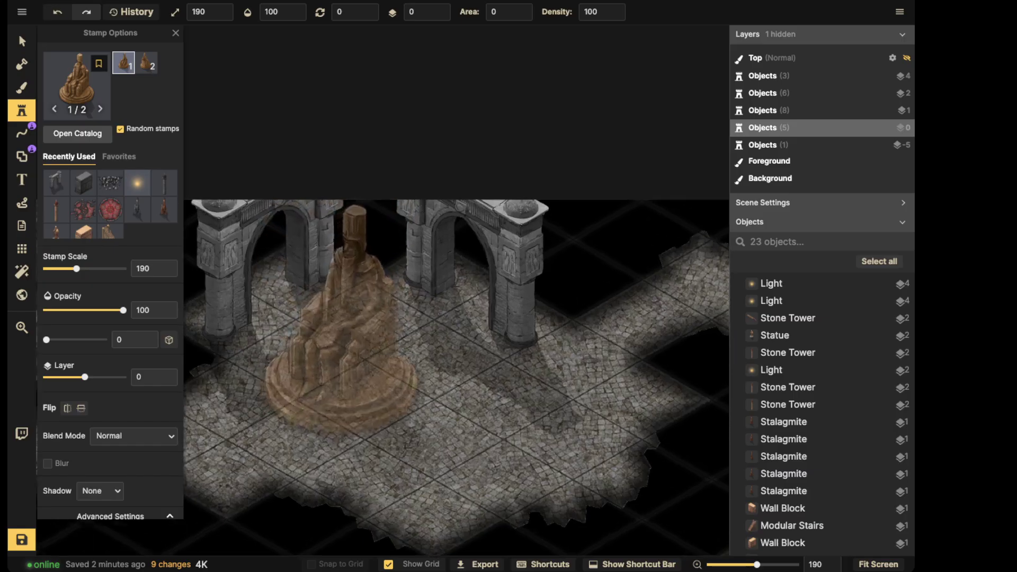
scroll(442, 239, "down", 12, "shift")
scroll(127, 370, "down", 4)
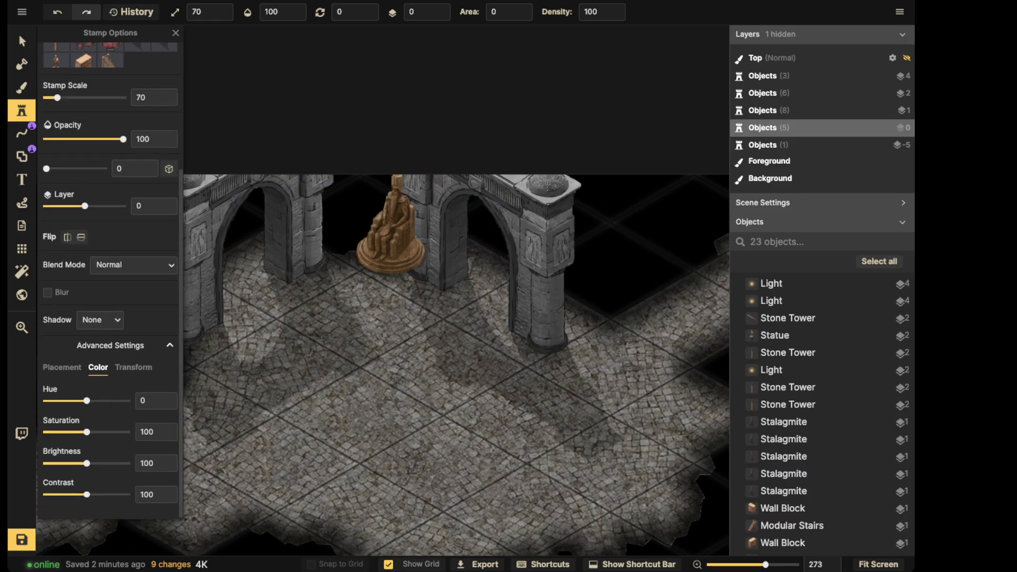
left_click_drag(86, 433, 46, 432)
scroll(461, 296, "down", 2, "shift")
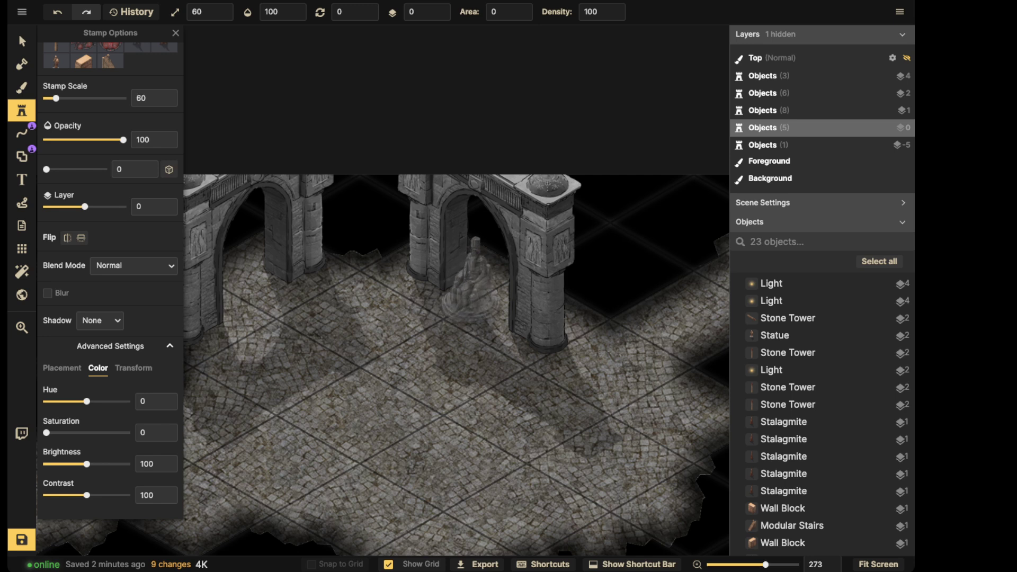
left_click(473, 279)
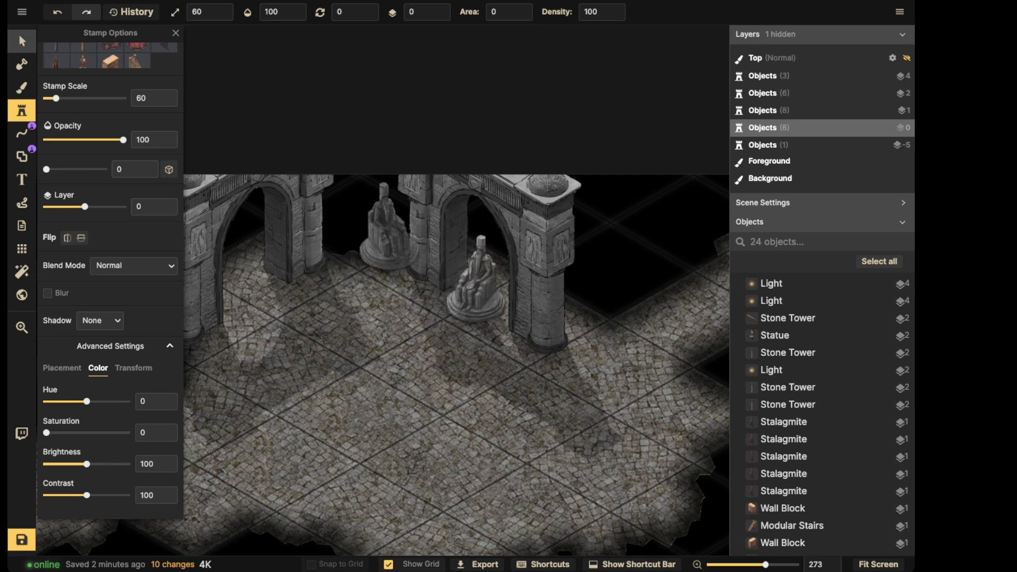
- Darken the placed statue to brightness 79 and nudge it slightly within the right-hand arch
key("Escape")
left_click_drag(87, 434, 77, 434)
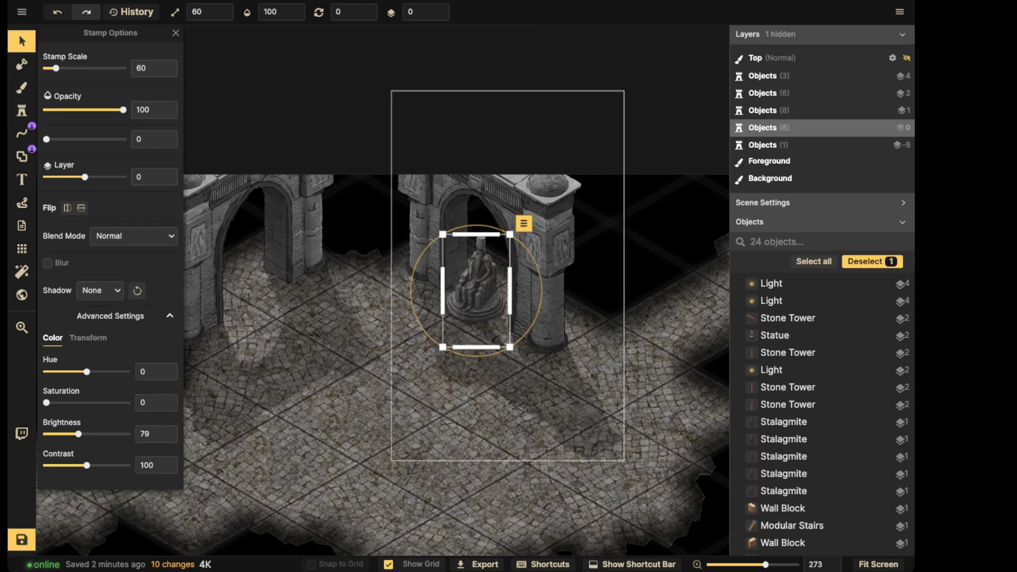
left_click_drag(475, 290, 478, 287)
key("Escape")
- Place a second dark grey seated statue at scale 60 inside the left-hand arch
left_click(21, 110)
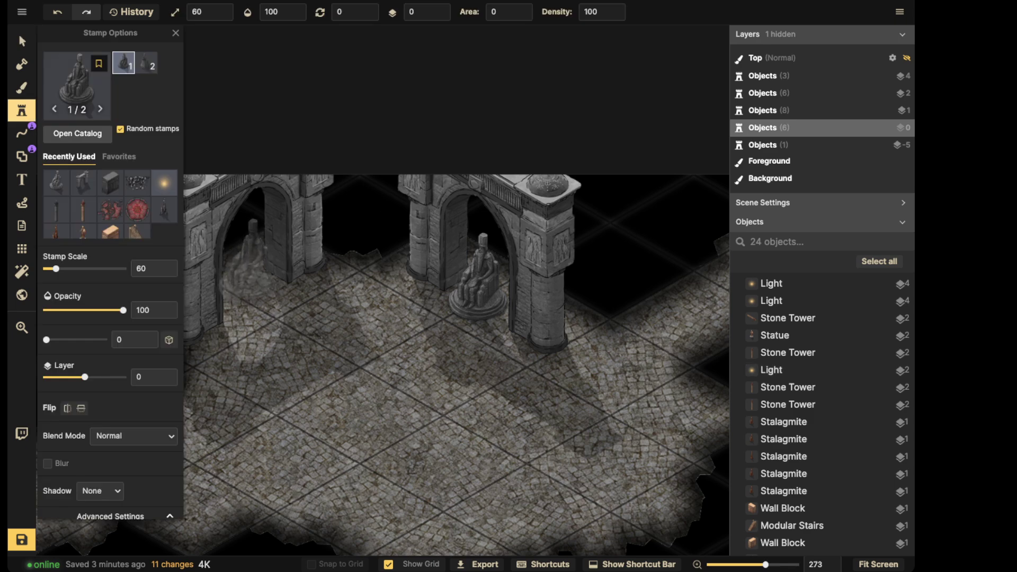
left_click(257, 281)
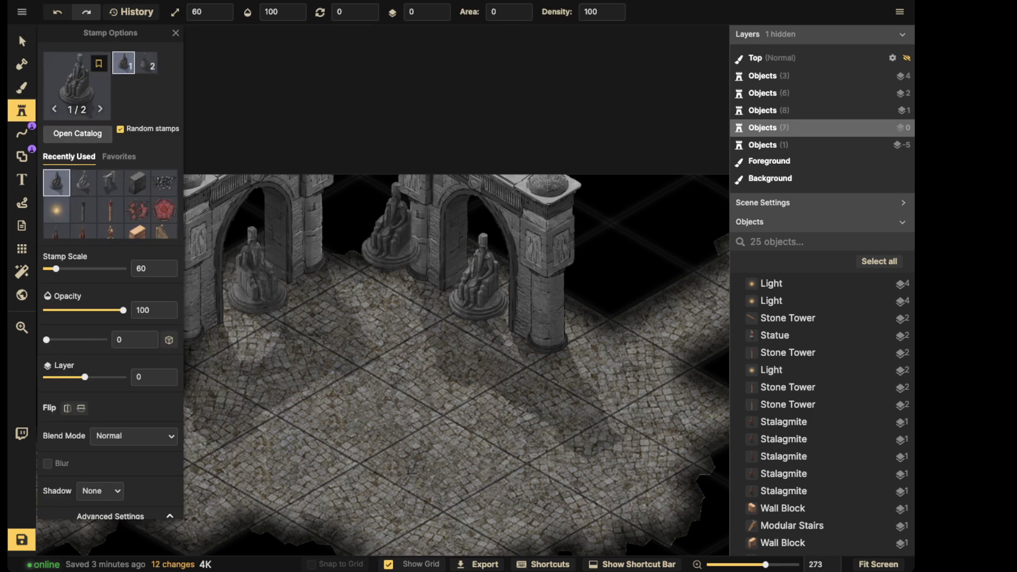
- Nudge the seated statues in the two archways slightly into better positions, then clear the selection
key("v")
left_click(257, 278)
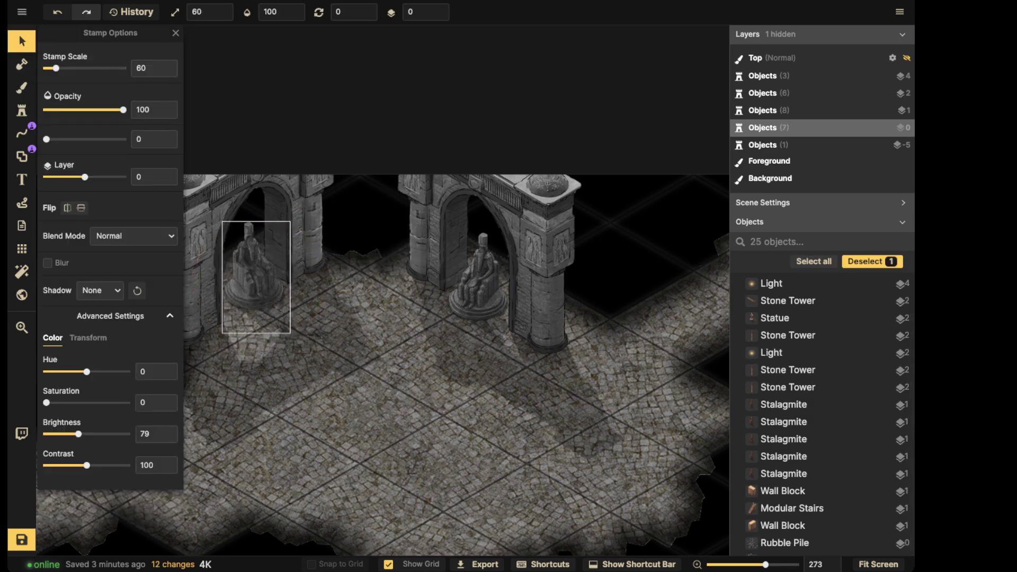
mouse_move(257, 278)
left_mouse_down()
mouse_move(265, 258)
mouse_move(237, 293)
mouse_move(270, 275)
mouse_move(259, 282)
left_mouse_up()
left_click(478, 288)
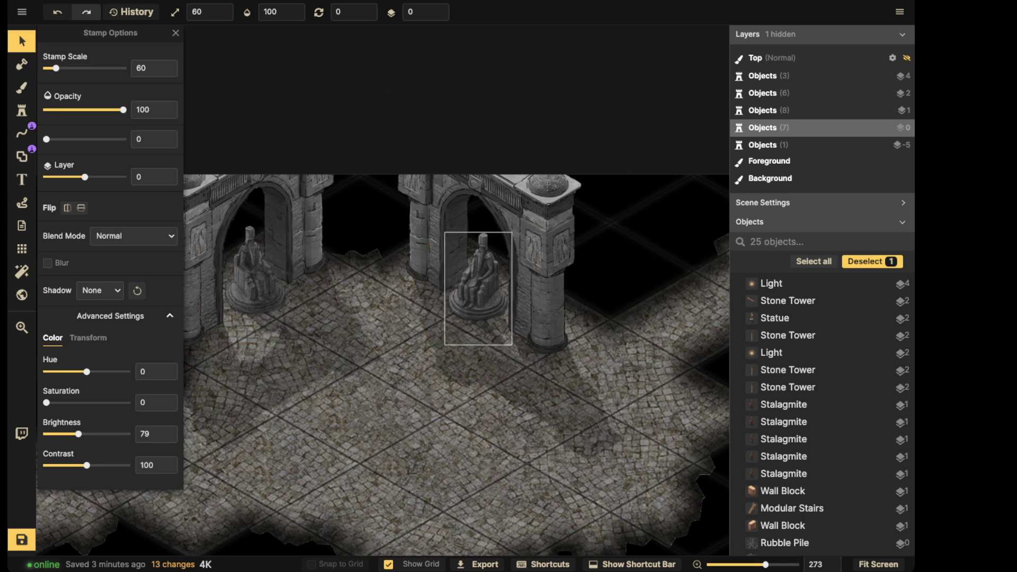
mouse_move(478, 288)
left_mouse_down()
mouse_move(507, 287)
mouse_move(437, 285)
mouse_move(498, 266)
mouse_move(471, 285)
mouse_move(452, 266)
mouse_move(460, 230)
mouse_move(455, 351)
mouse_move(466, 311)
mouse_move(481, 306)
mouse_move(473, 293)
left_mouse_up()
scroll(530, 264, "down", 5)
key("Escape")
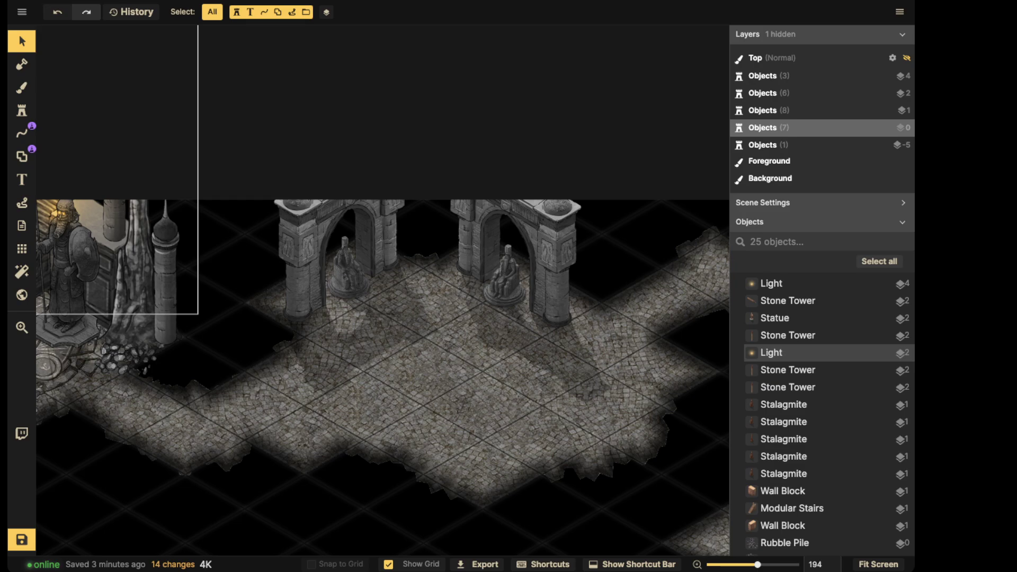
- Choose the round Blanco Flower Mosaic stamp from the Eastern Castle set in Fantasy Battlemaps, using its second variant
left_click(22, 110)
left_click(78, 132)
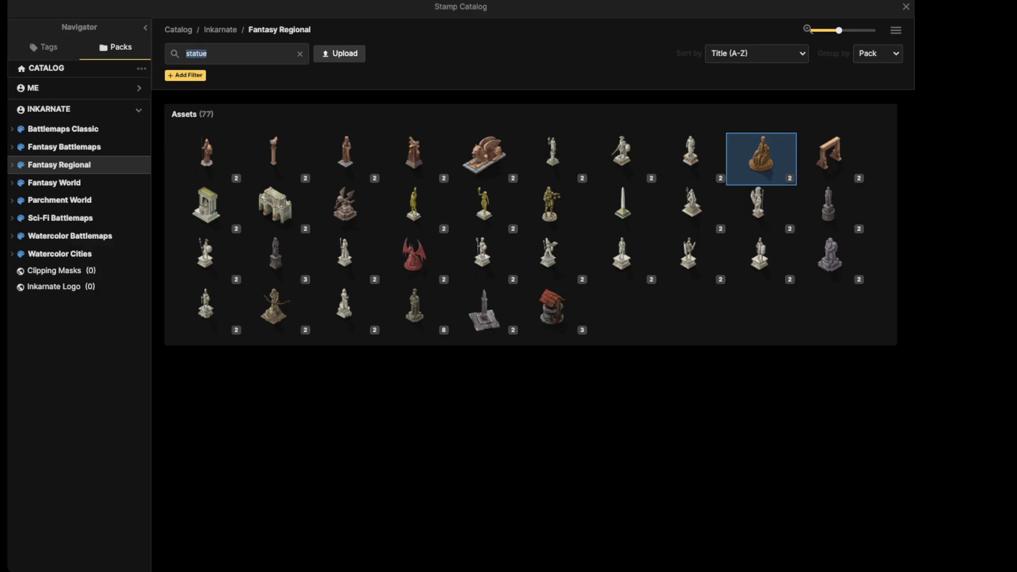
key("BackSpace")
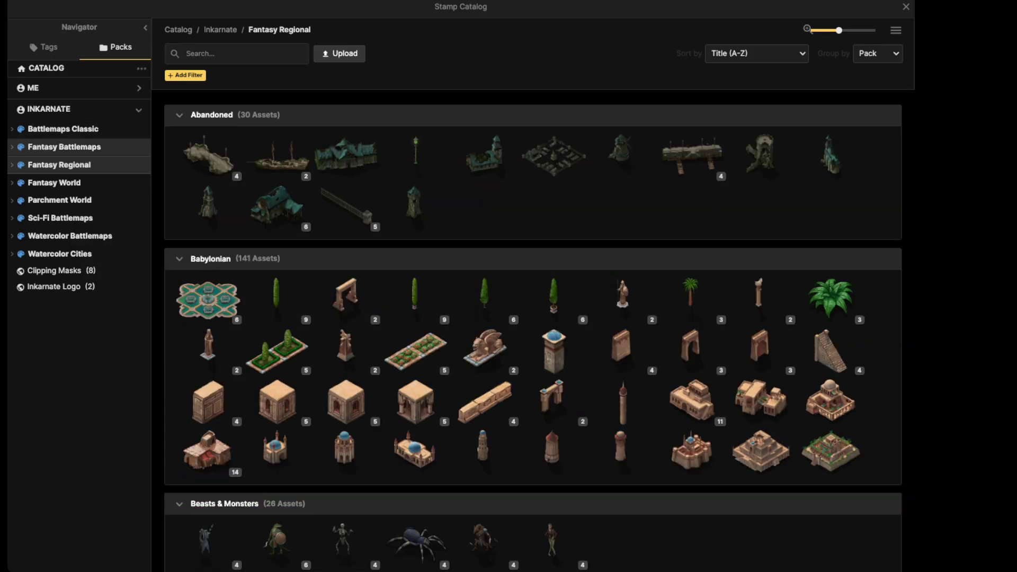
left_click(64, 146)
scroll(529, 318, "down", 15)
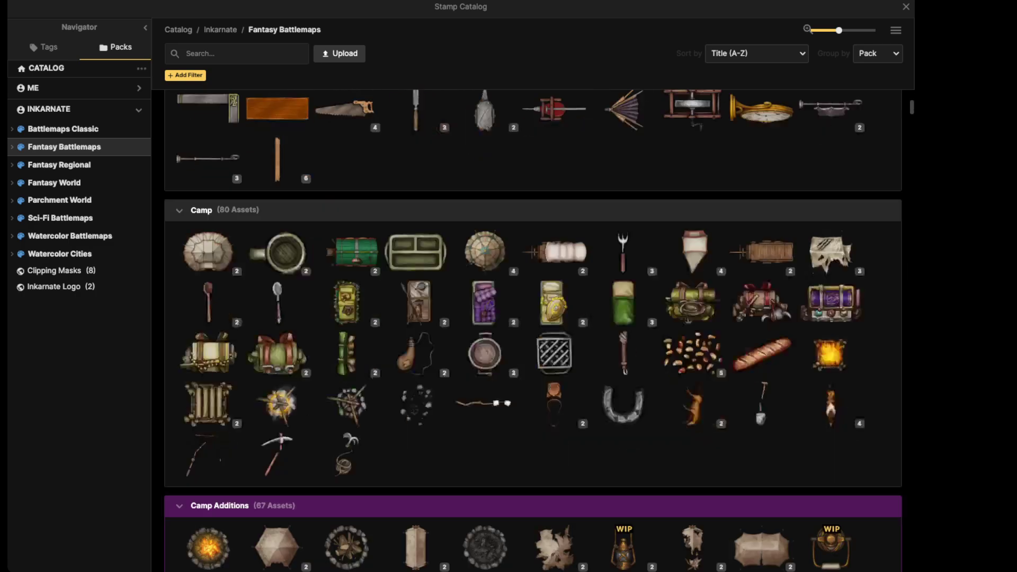
scroll(533, 331, "down", 20)
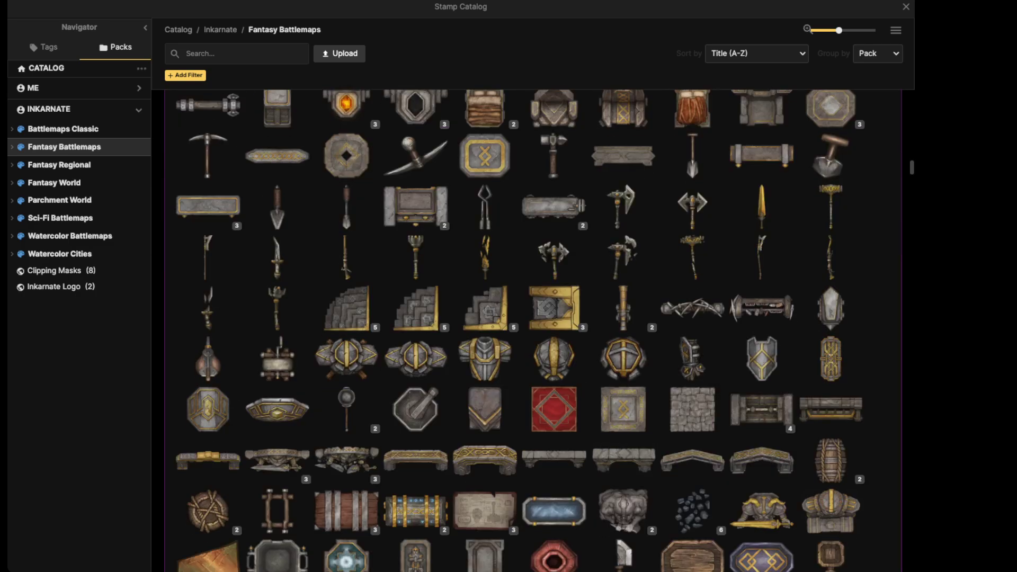
scroll(532, 331, "down", 5)
scroll(532, 330, "up", 3)
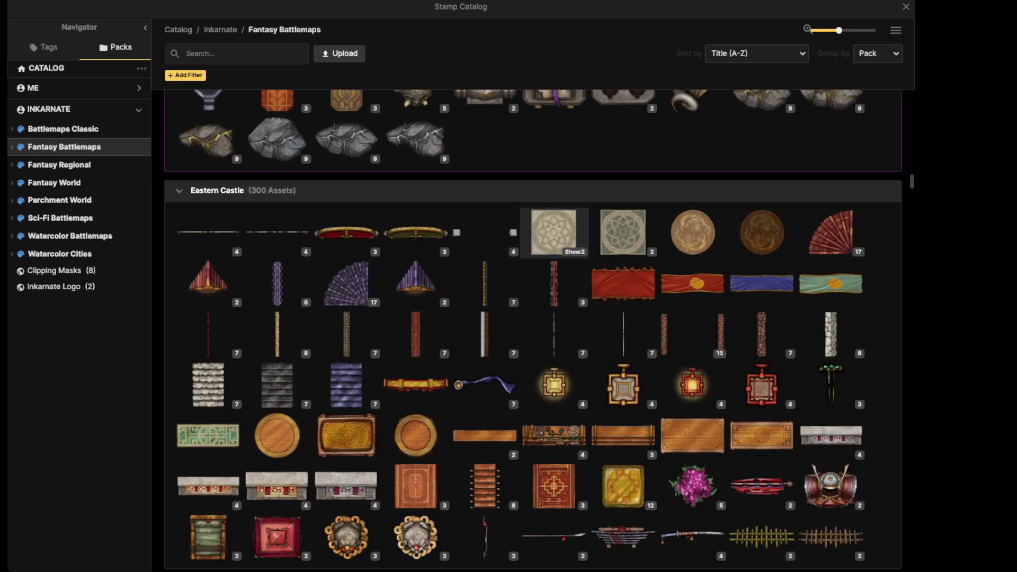
left_click(553, 232)
left_click(146, 63)
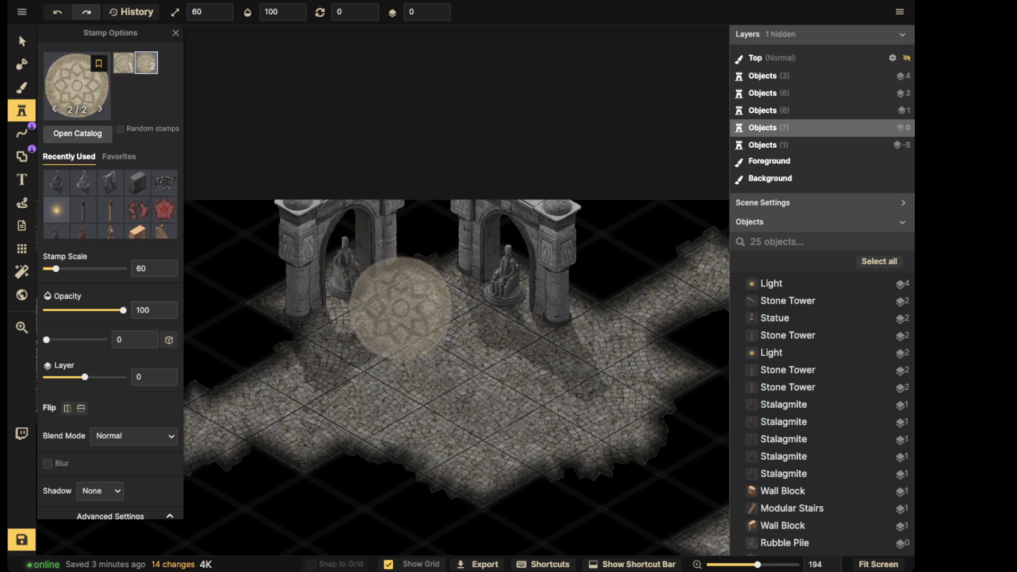
- Place the round mosaic at scale 90 on the floor before the arches and squash it vertically into an oval
scroll(428, 341, "up", 3, "shift")
left_click(427, 341)
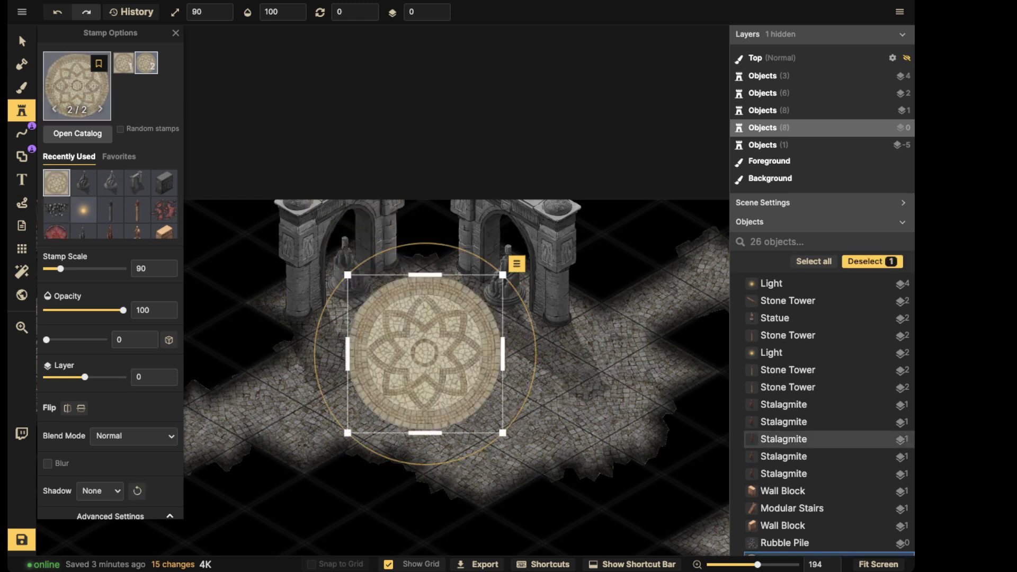
key("v")
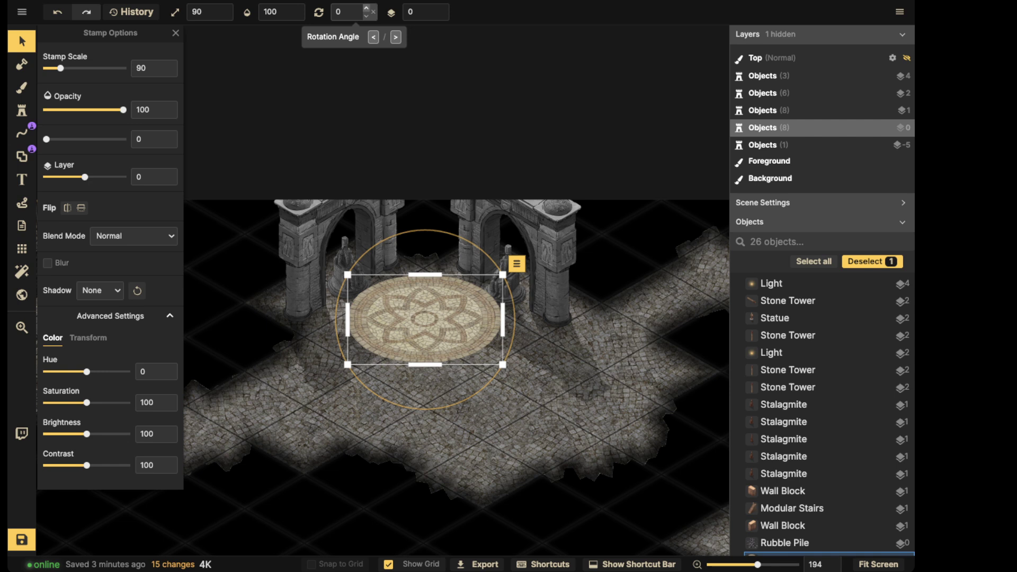
left_click(365, 6)
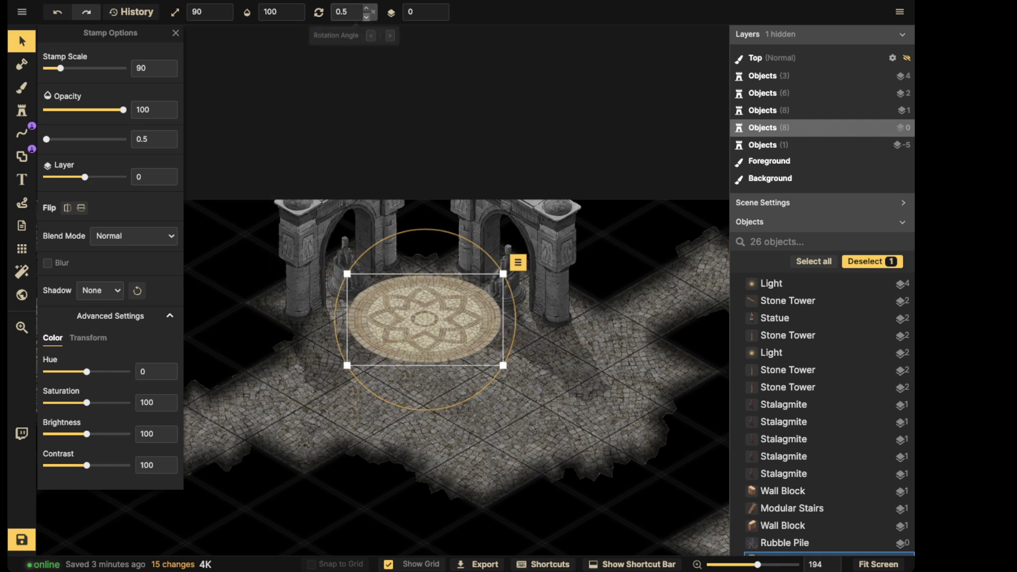
left_click(365, 16)
left_click(365, 16)
left_click(366, 7)
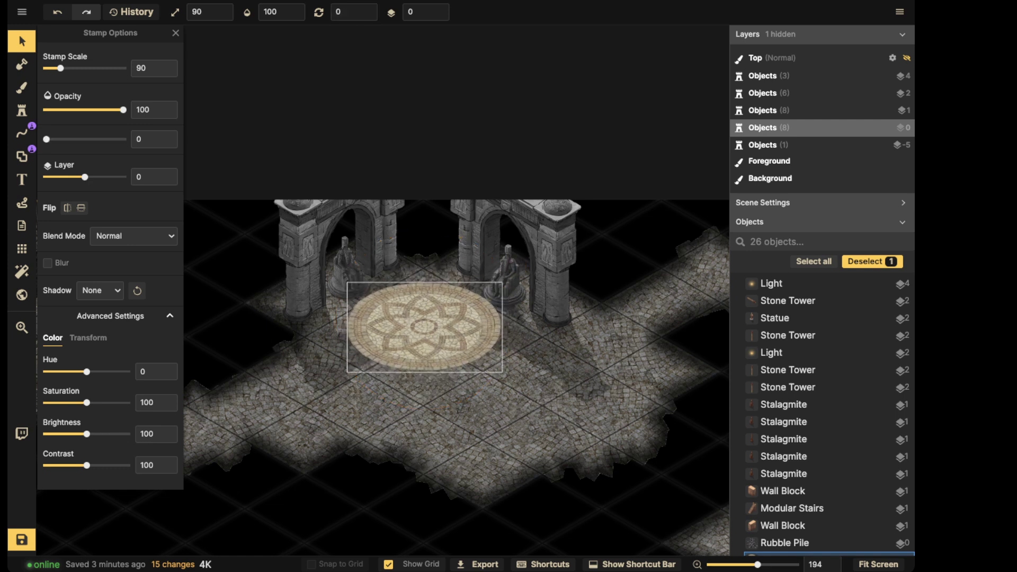
- Give the mosaic the Luminosity blend mode and brightness 64, then shift it slightly down the floor
left_click(134, 236)
scroll(120, 345, "down", 5)
left_click(90, 418)
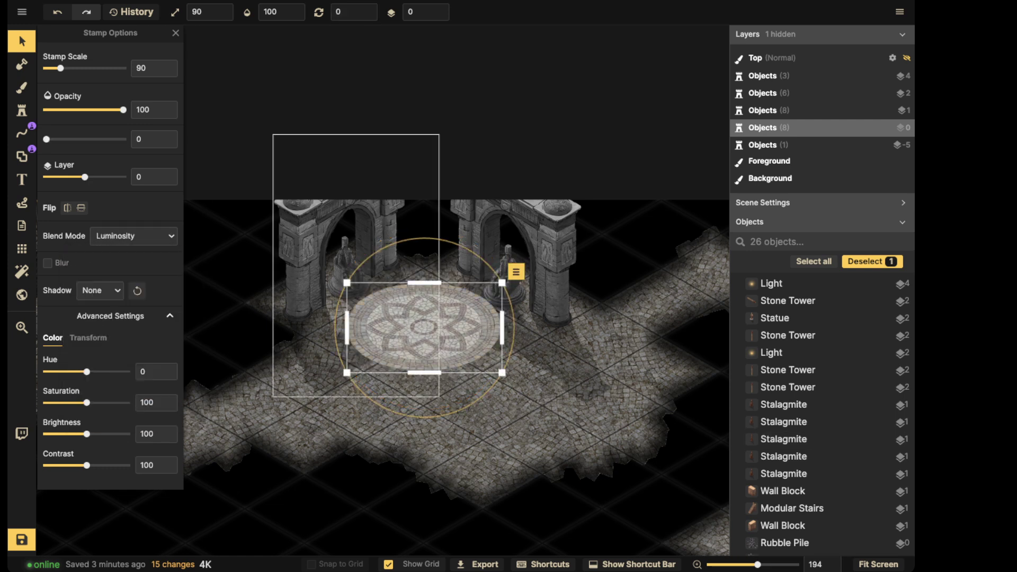
left_click_drag(87, 434, 71, 434)
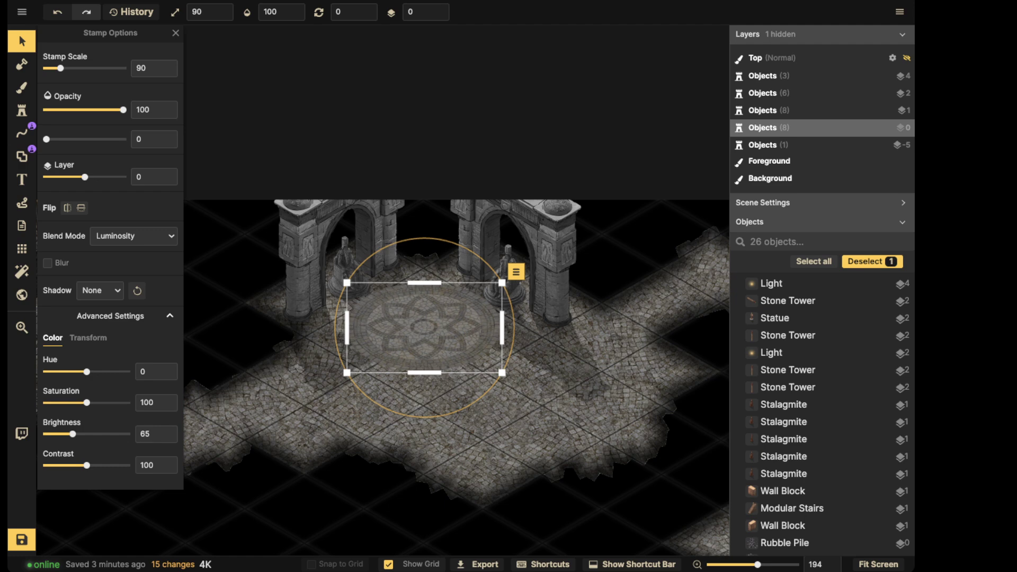
mouse_move(421, 335)
left_mouse_down()
mouse_move(421, 355)
mouse_move(420, 345)
left_mouse_up()
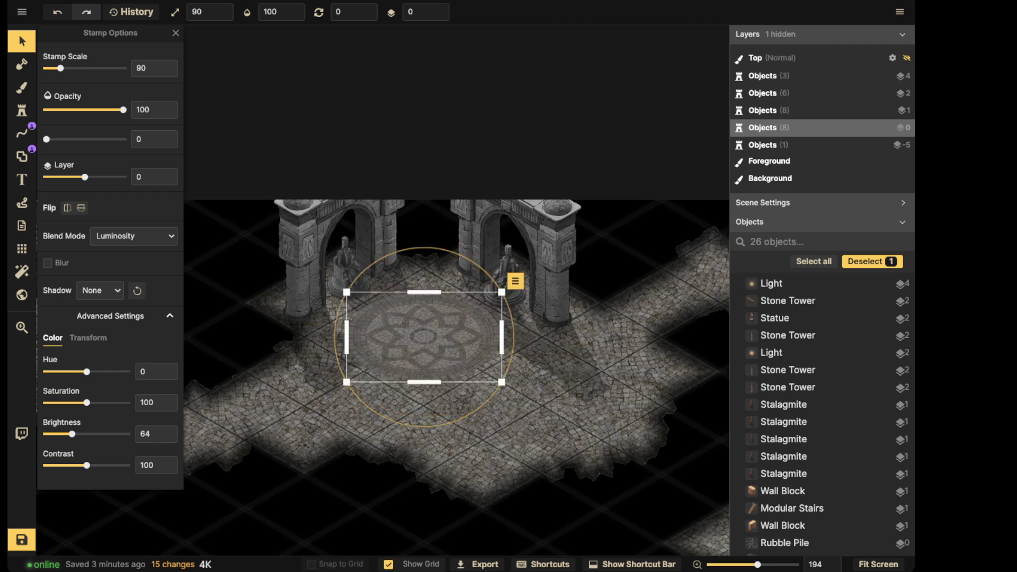
- Reuse the existing stalagmite stamp to place one at scale 260 by the left arch and put it on layer -1
scroll(235, 215, "down", 2)
left_click(236, 217)
scroll(339, 253, "down", 2)
middle_click_drag(329, 252, 438, 232)
left_click(146, 241)
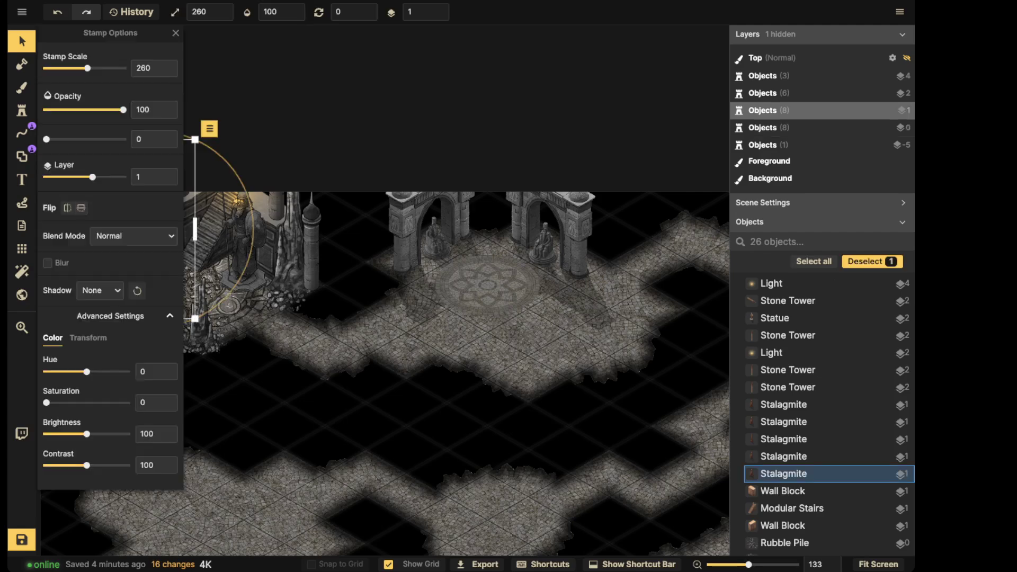
left_click(22, 110)
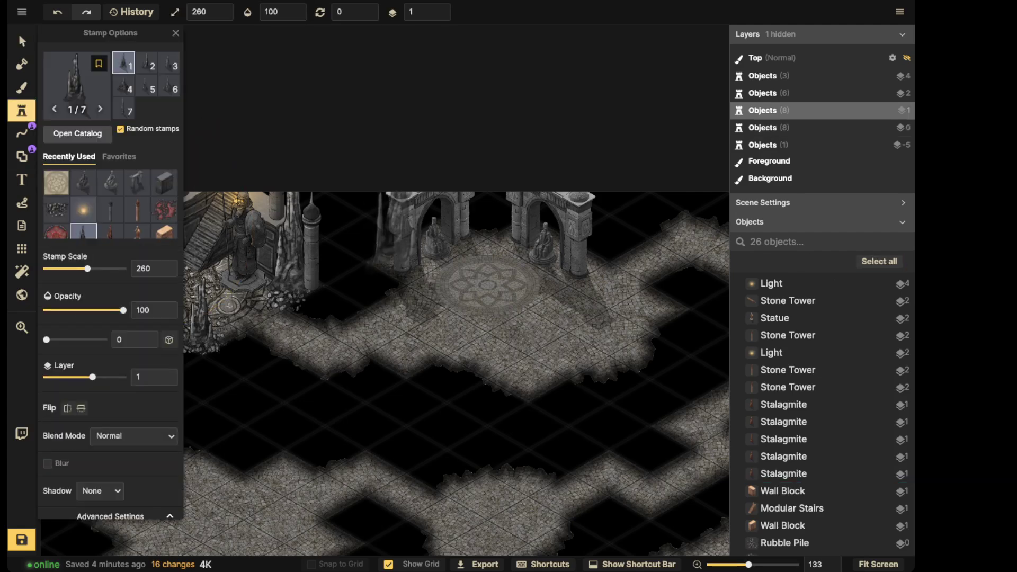
left_click(400, 230)
left_click(21, 41)
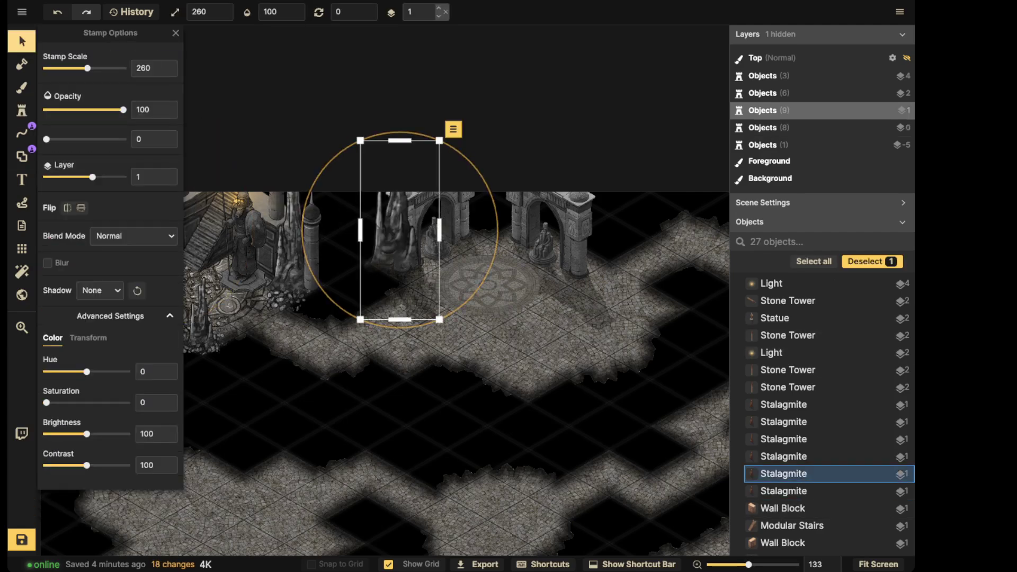
left_click(438, 16)
left_click(439, 16)
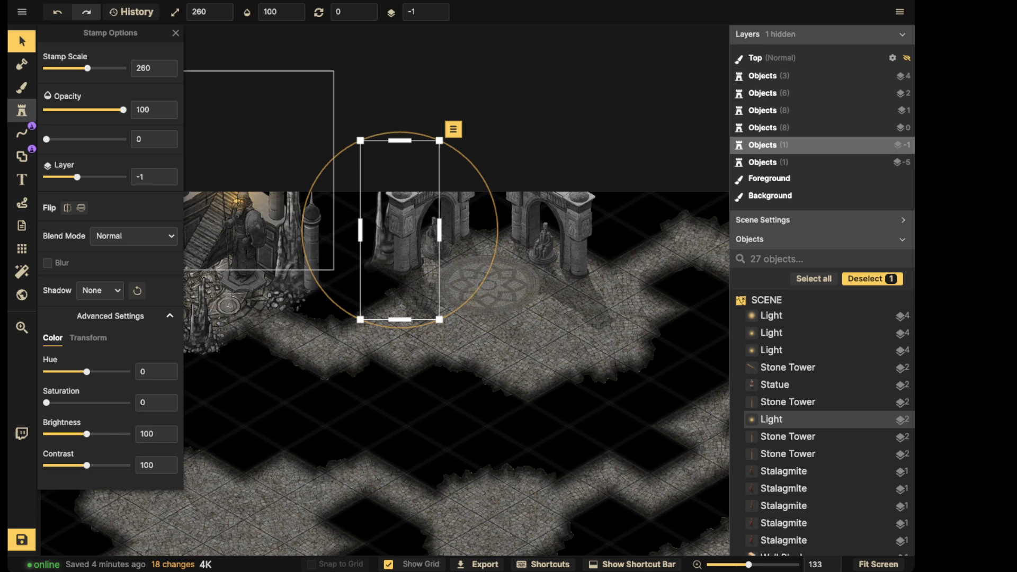
- Place two more stalagmites at scale 260 on layer -1, behind and between the arches
left_click(22, 110)
left_click(501, 189)
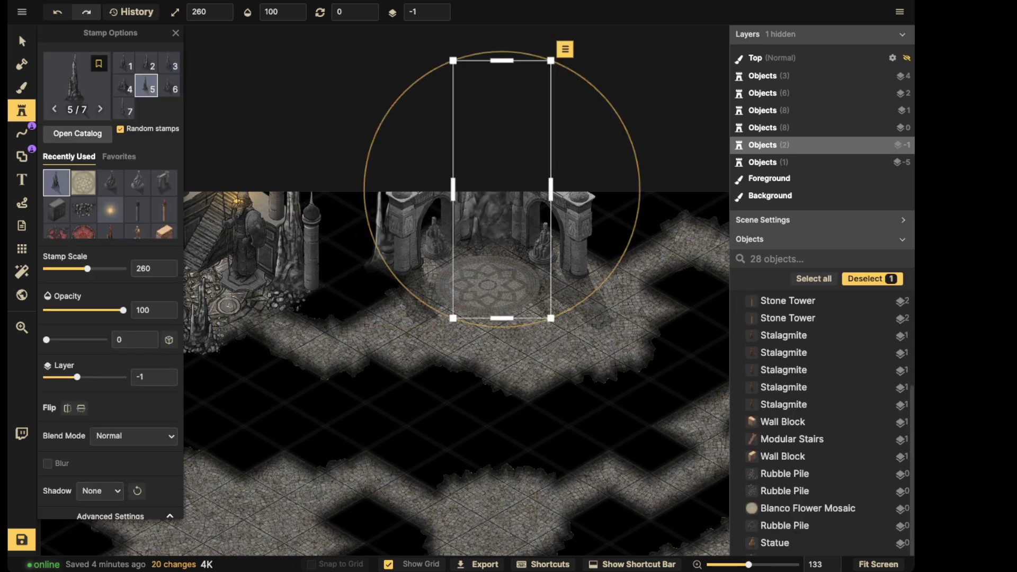
left_click(448, 161)
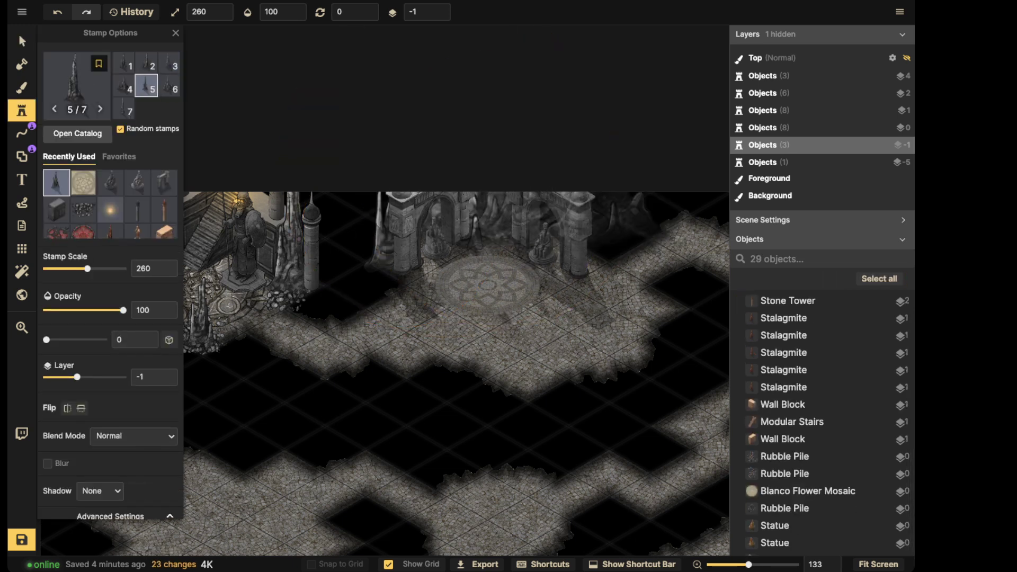
- Place smaller layer -1 stalagmites: one at scale 210 behind the right arch, one at scale 190 left of the arches
key("Left")
key("Left")
key("bracketleft")
key("bracketleft")
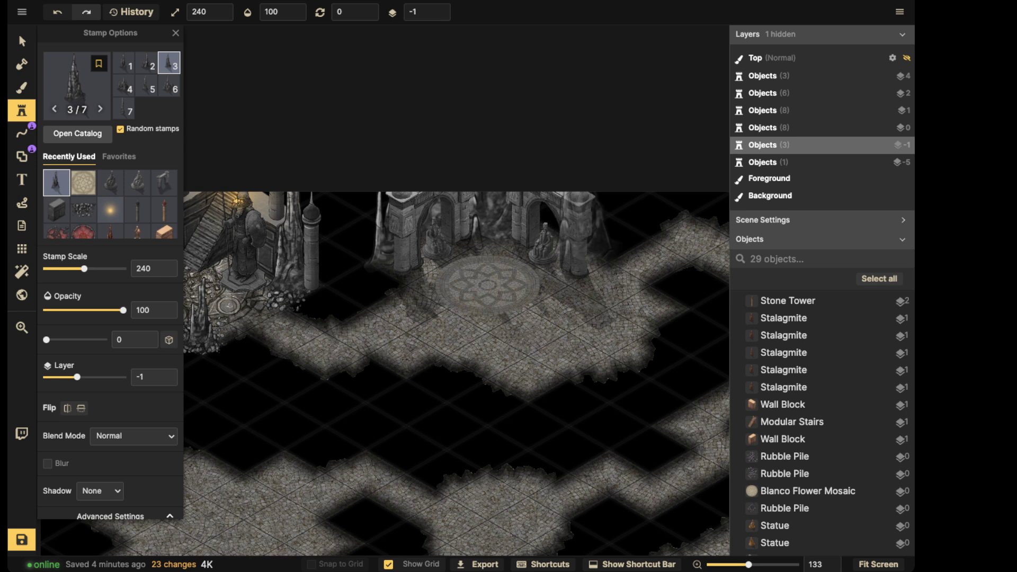
key("bracketleft")
key("bracketleft")
key("bracketleft")
left_click(558, 197)
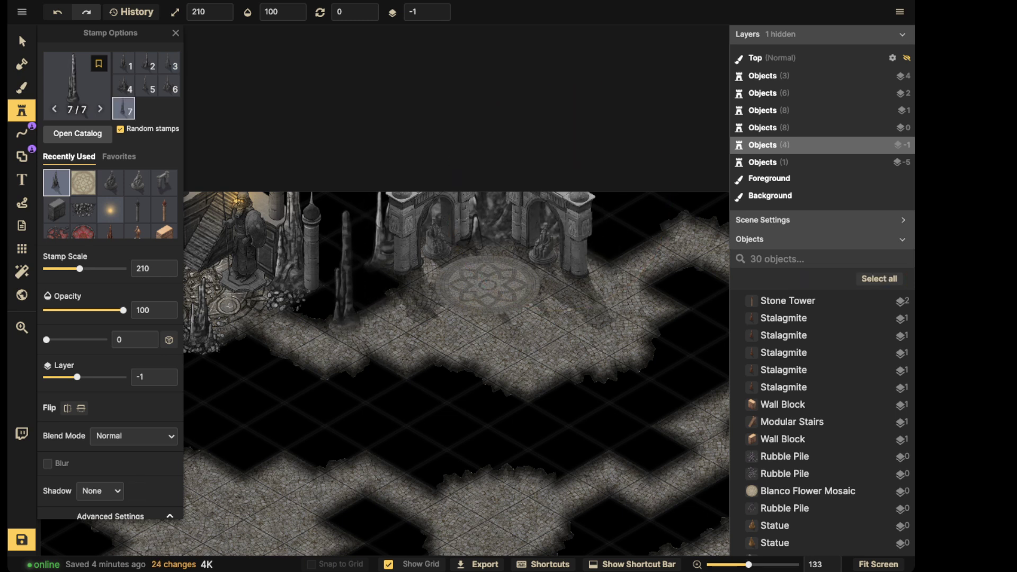
left_click(339, 296)
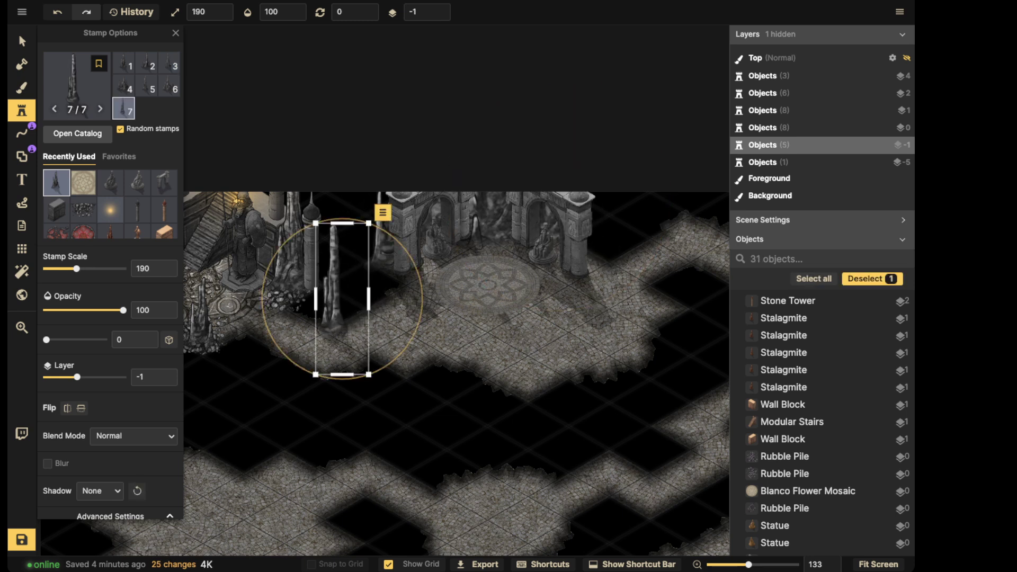
- Place a stalagmite cluster at scale 180 at the foot of the left arch and move it to layer 0
key("bracketleft")
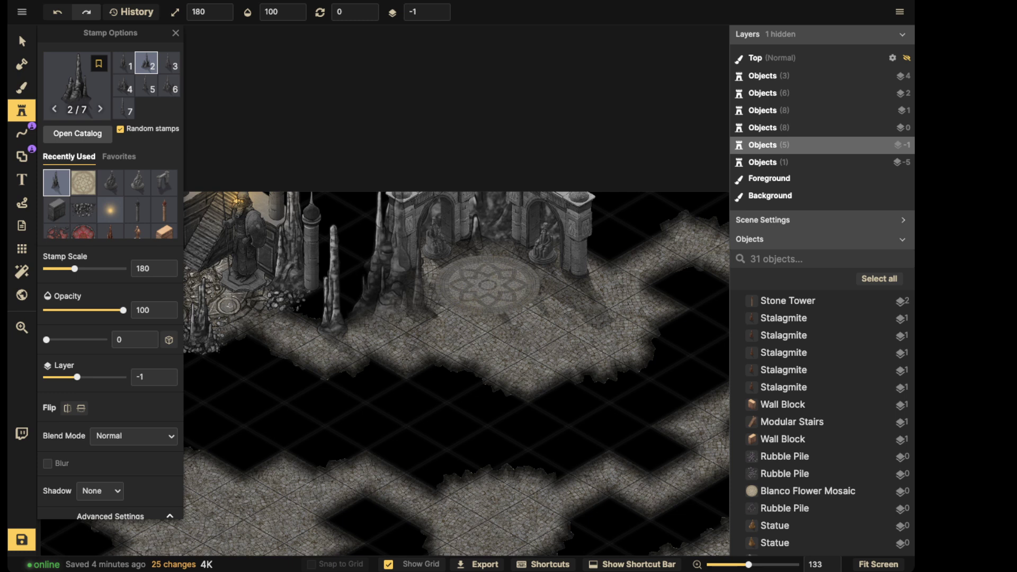
left_click(392, 284)
key("v")
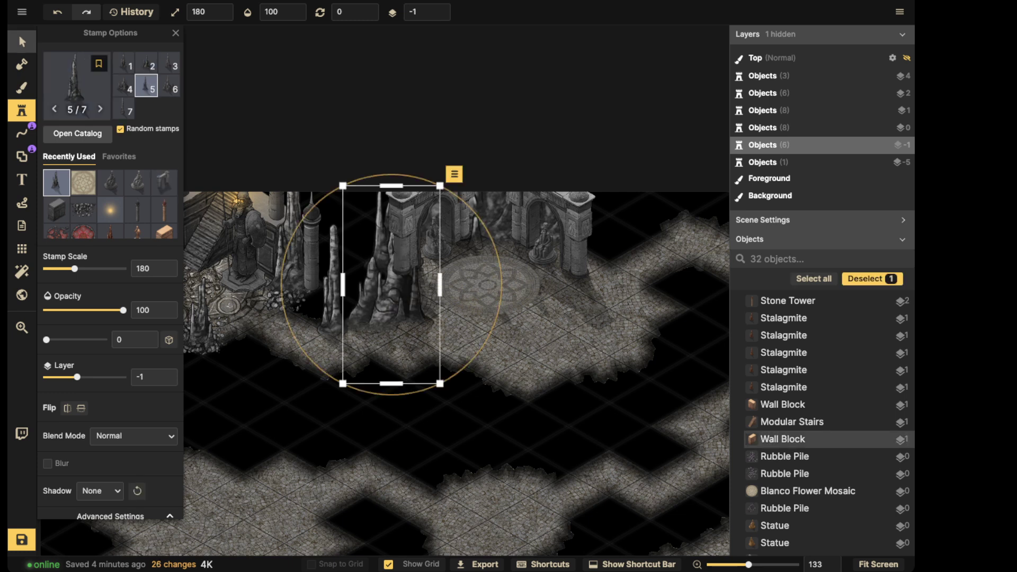
left_click(438, 8)
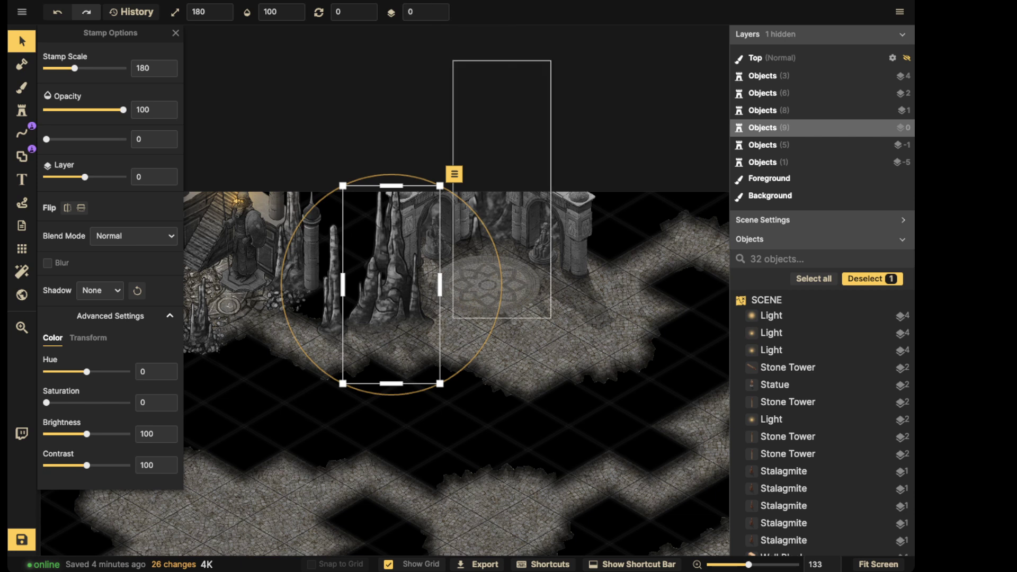
- Reduce the stalagmite cluster at the left arch to scale 140 and move it up against the arch's base
key("bracketleft")
key("bracketleft")
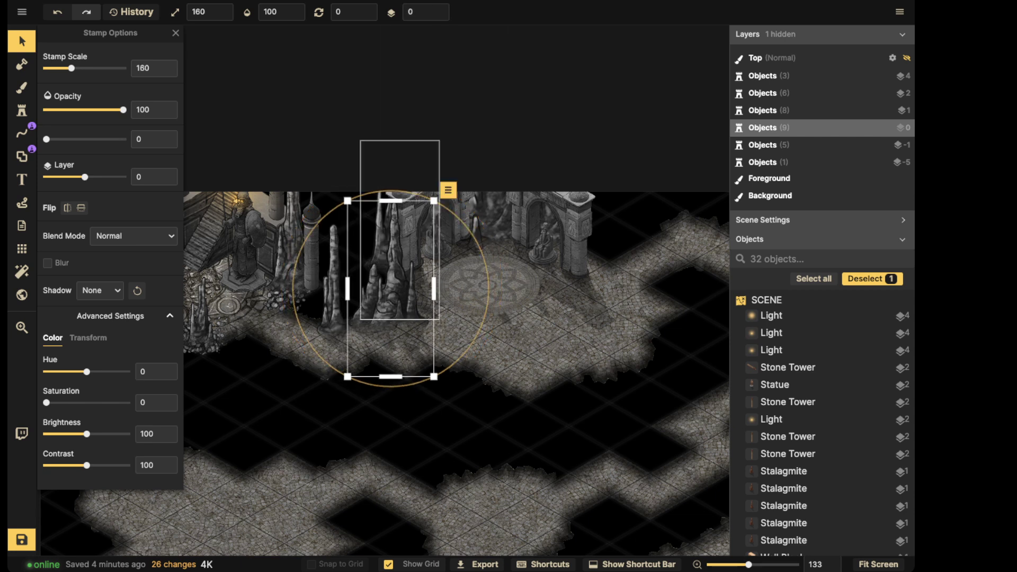
key("bracketleft")
key("bracketleft")
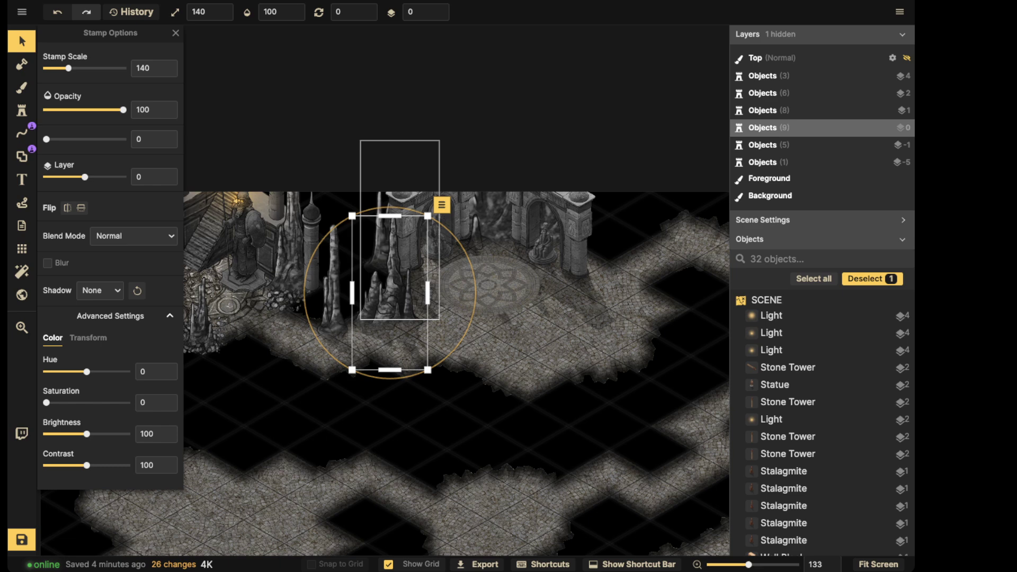
left_click_drag(390, 292, 401, 273)
- Reuse the existing rubble pile stamp to place one at scale 55, rotated 330 degrees, at the base of the left arch's stalagmites
scroll(323, 249, "down", 2)
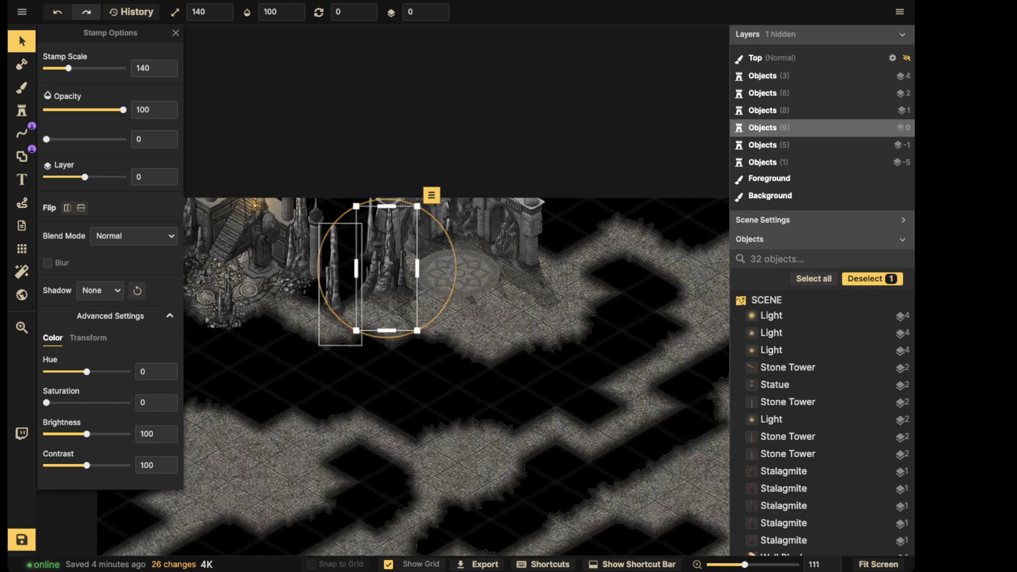
scroll(341, 248, "down", 1)
middle_click_drag(341, 247, 403, 242)
left_click(252, 279)
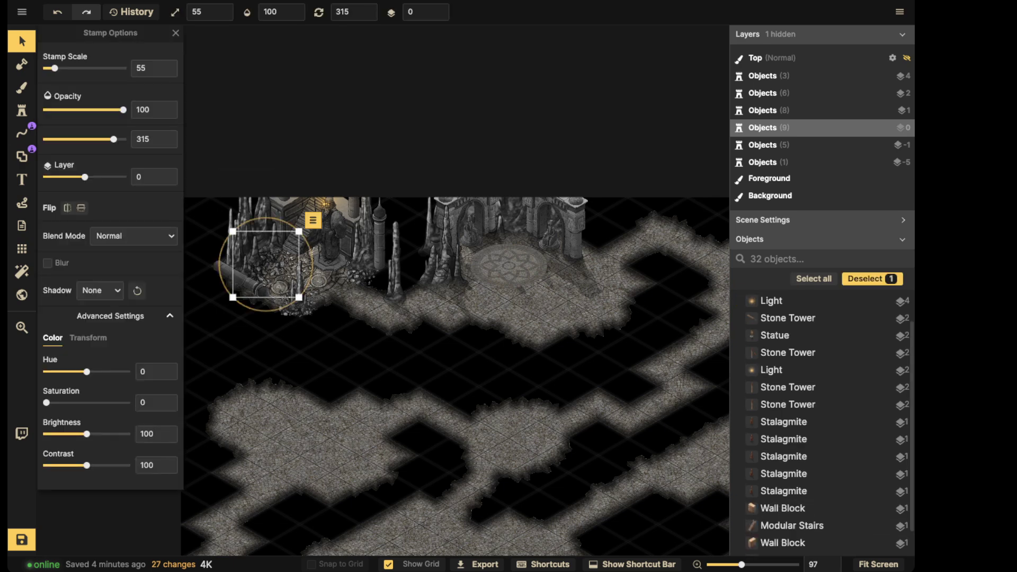
left_click(21, 110)
scroll(454, 228, "up", 3)
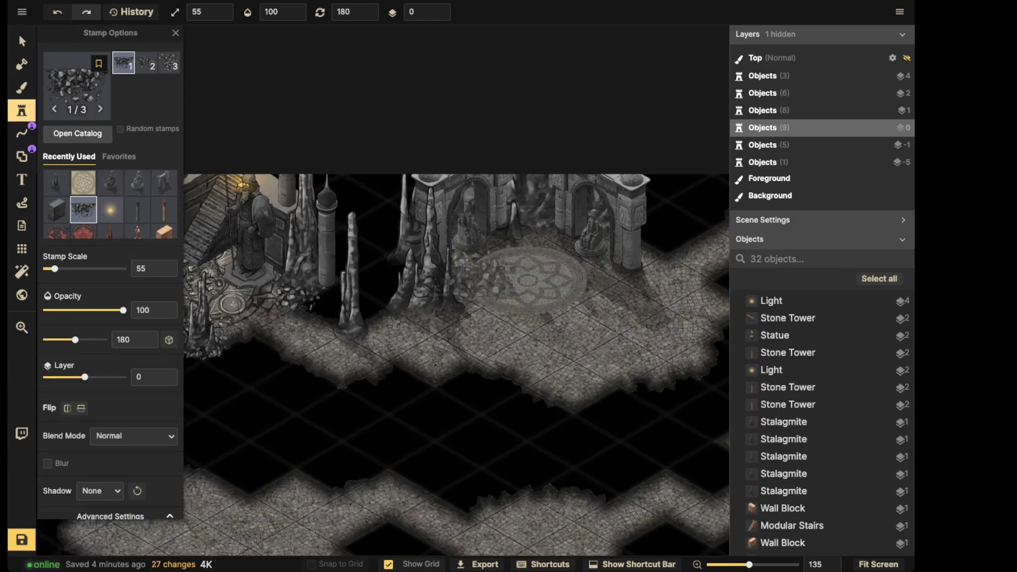
scroll(427, 314, "up", 1)
scroll(426, 314, "up", 10, "ctrl")
left_click(427, 314)
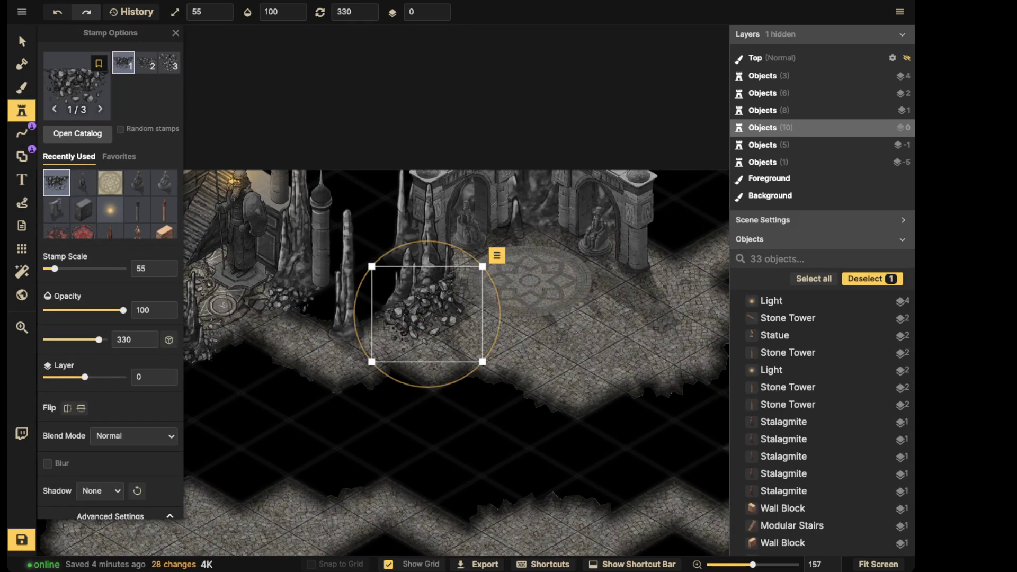
left_click(22, 41)
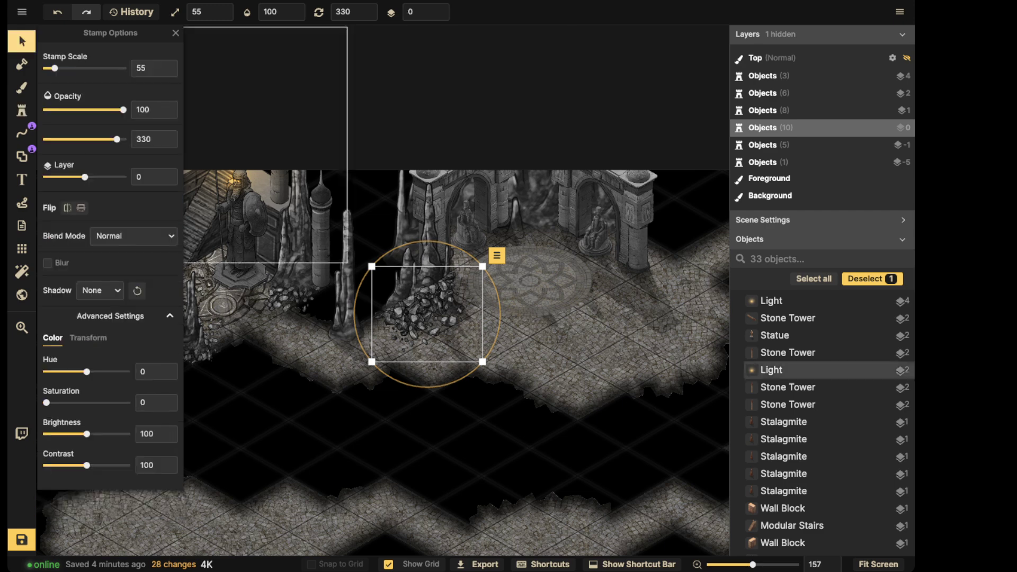
- Lower the rubble pile at the left arch's stalagmites to layer -2 and nudge it slightly into place
left_click(438, 15)
left_click(438, 16)
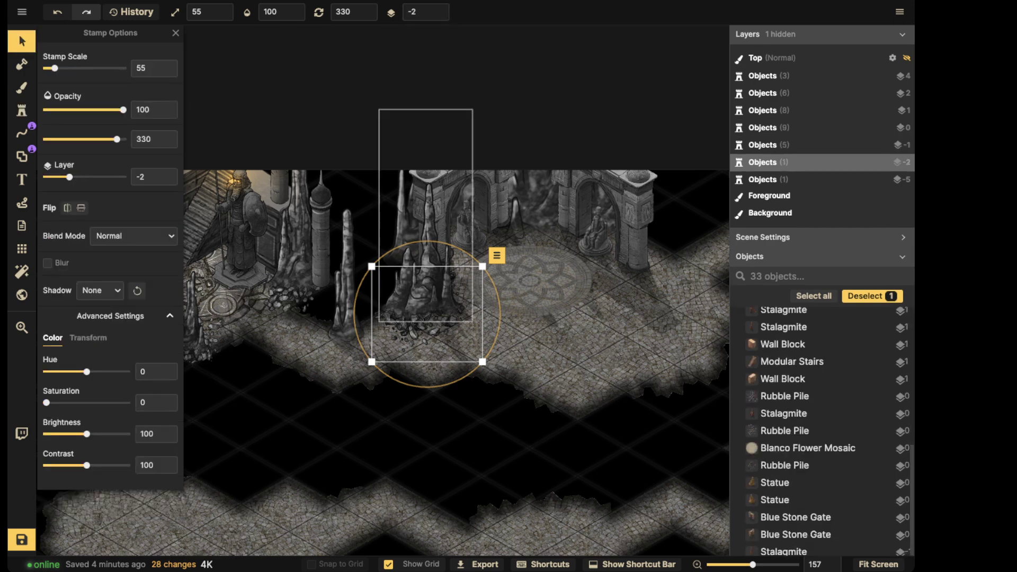
left_click_drag(427, 319, 423, 323)
key("Escape")
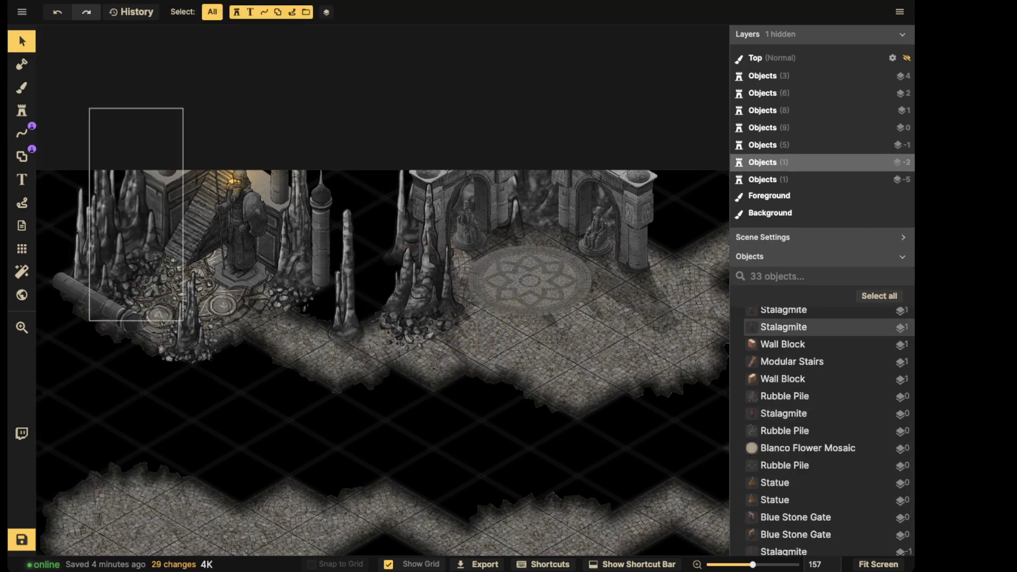
- Place a rubble pile at scale 35 with rotation 0 between the two arches and raise it to layer 1
key("s")
key("space")
left_click_drag(608, 266, 550, 319)
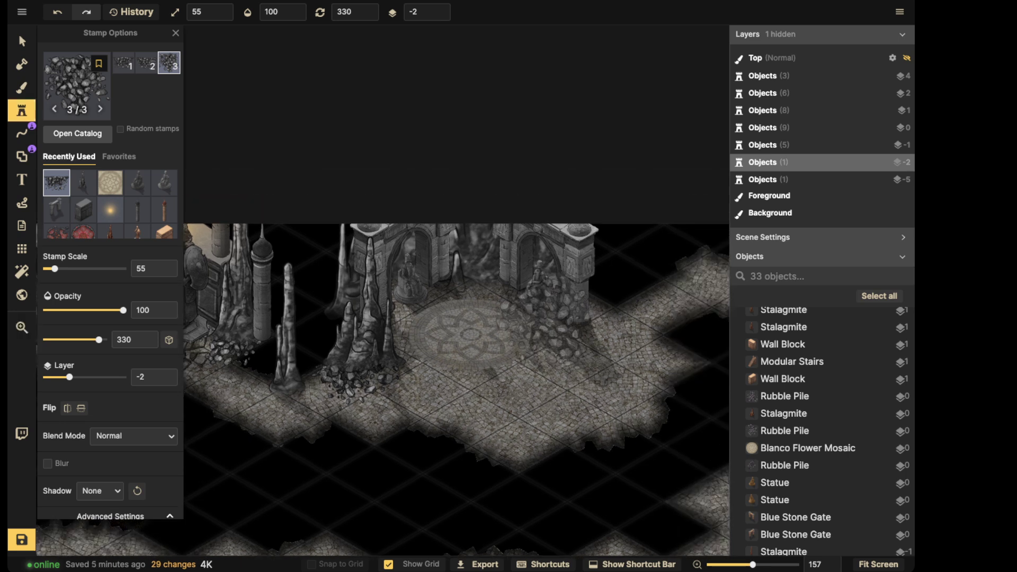
scroll(483, 298, "up", 3, "alt")
scroll(480, 301, "down", 4, "shift")
scroll(480, 291, "down", 1, "alt")
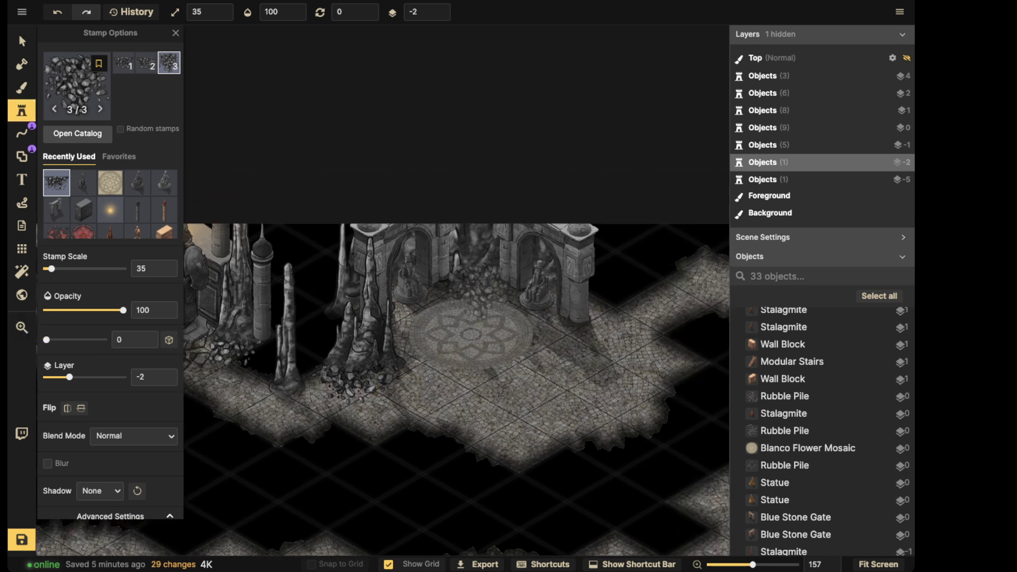
left_click(480, 288)
scroll(480, 288, "up", 2, "ctrl")
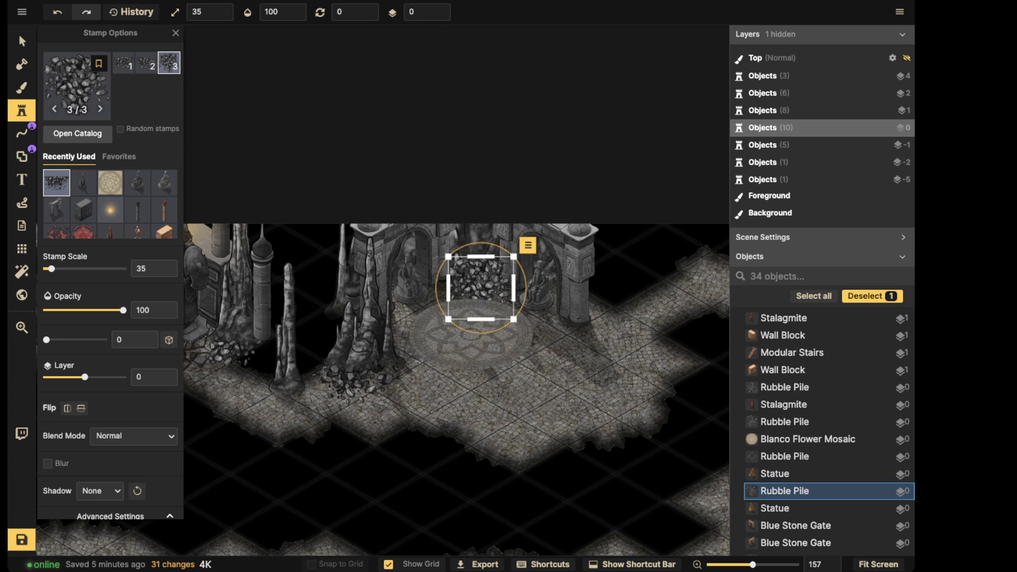
scroll(481, 289, "up", 1, "ctrl")
- Darken the rubble pile between the arches by setting its brightness to 80
key("v")
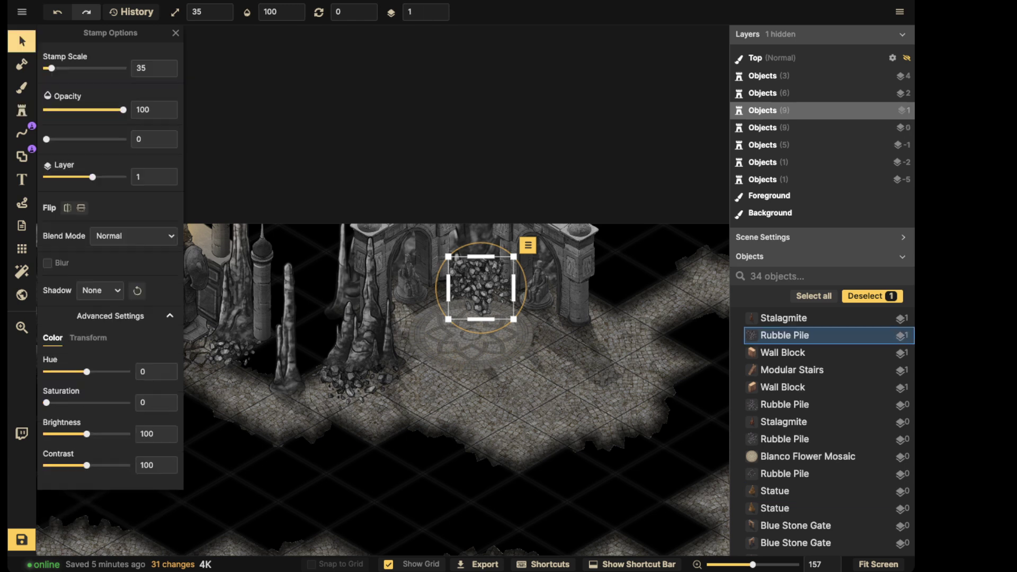
left_click_drag(87, 434, 79, 434)
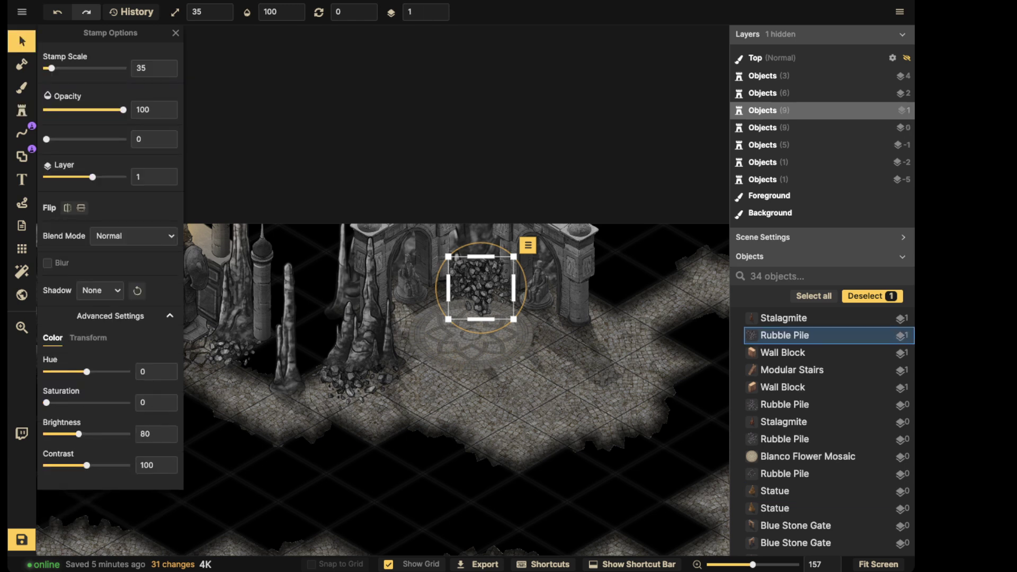
key("Escape")
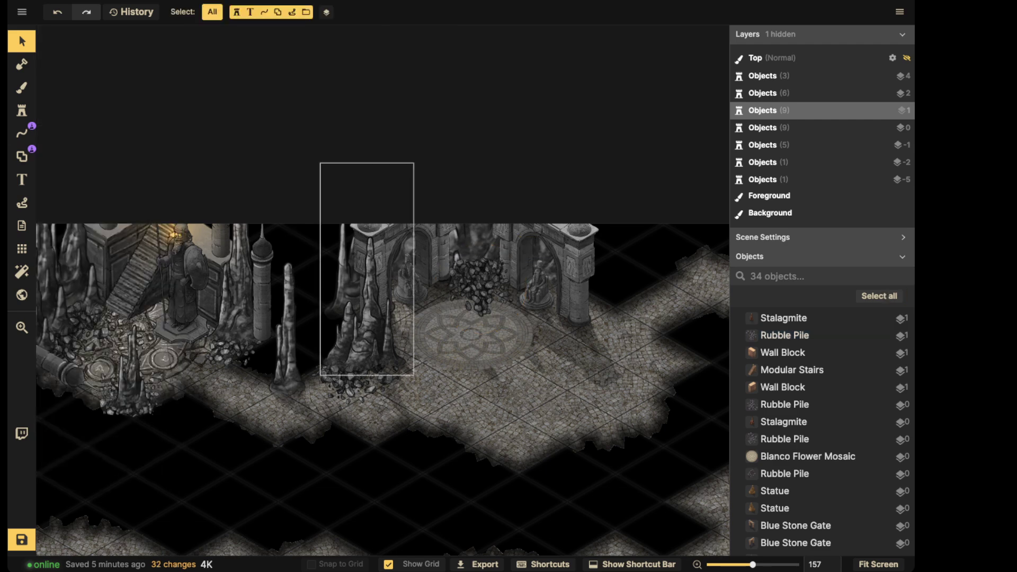
- Examine the overall map and then the statue, stairs and rubble-covered floor of the left chamber up close
scroll(397, 254, "down", 6)
key("space")
left_click_drag(397, 254, 347, 178)
scroll(380, 272, "down", 3)
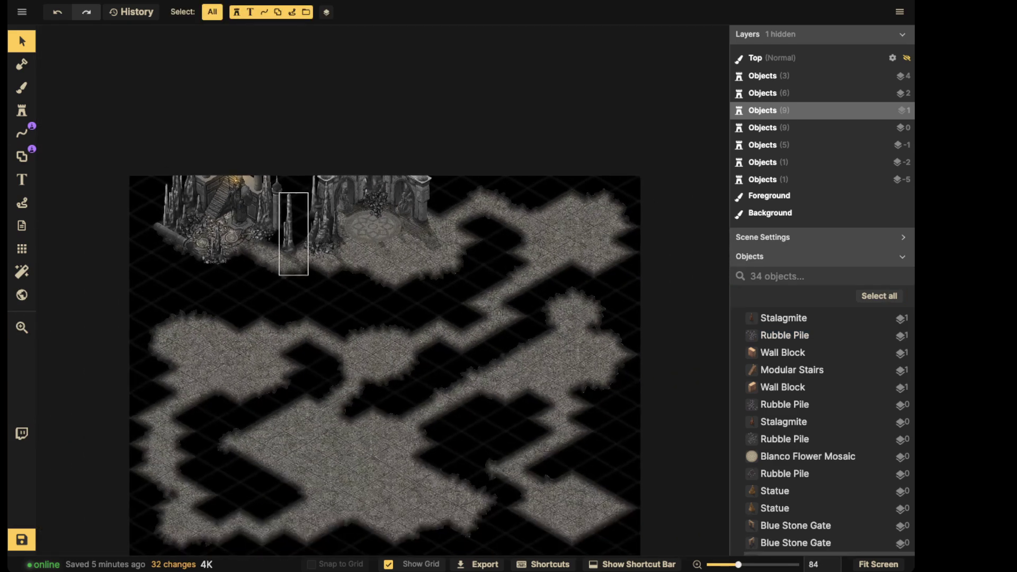
scroll(193, 209, "up", 8)
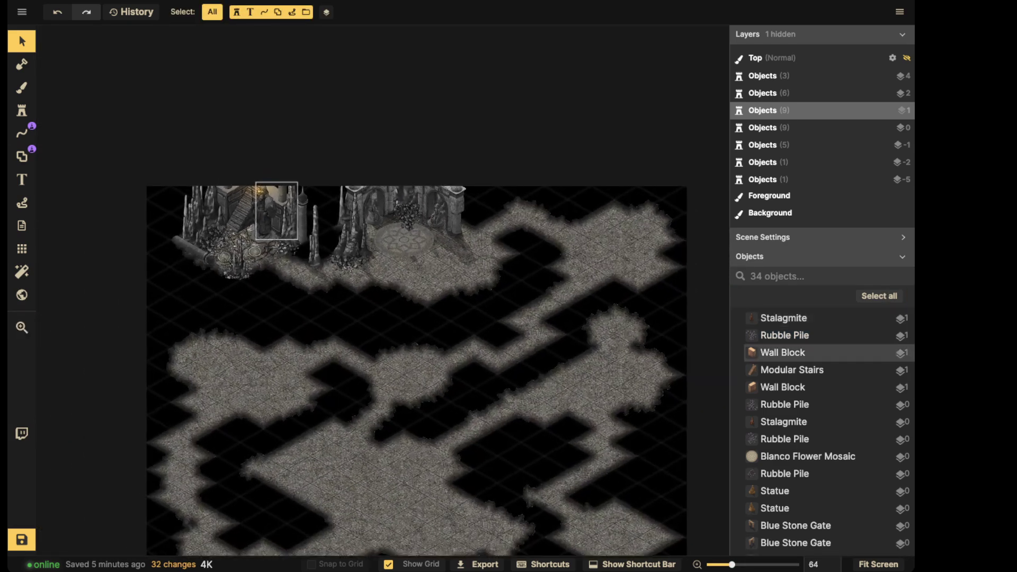
scroll(255, 212, "up", 7)
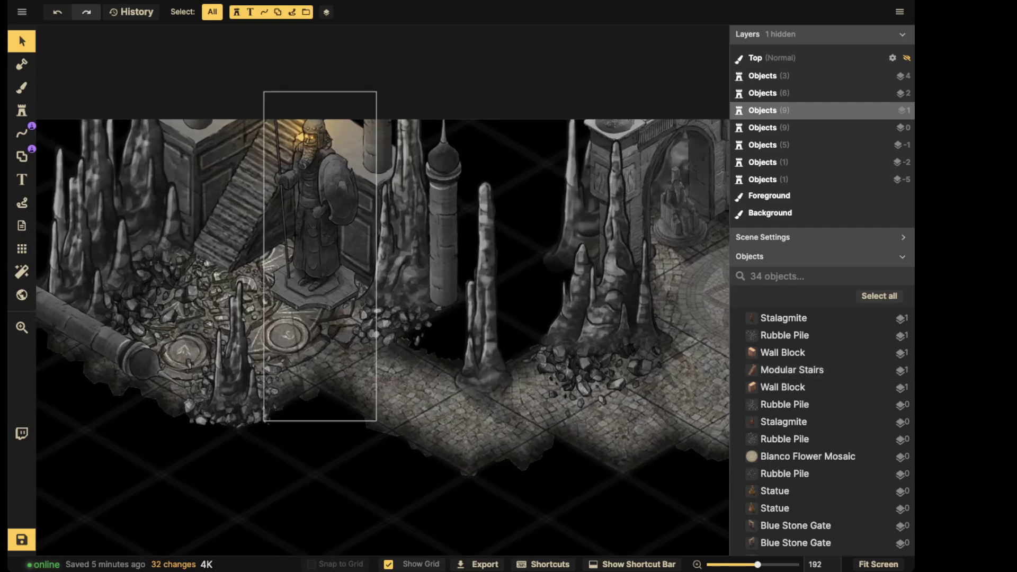
scroll(302, 423, "down", 3)
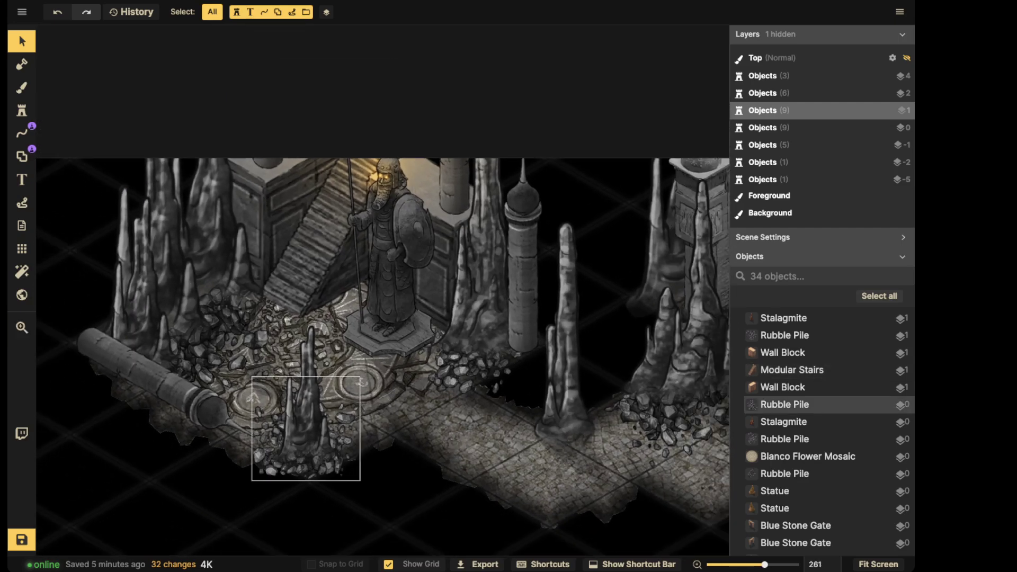
scroll(323, 297, "up", 4)
scroll(324, 297, "up", 4)
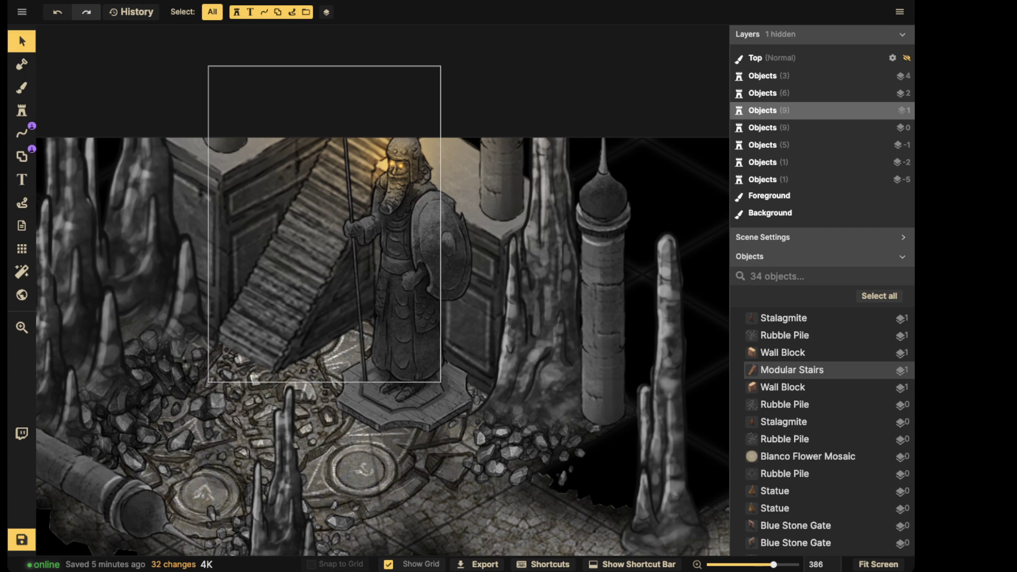
scroll(324, 297, "down", 1)
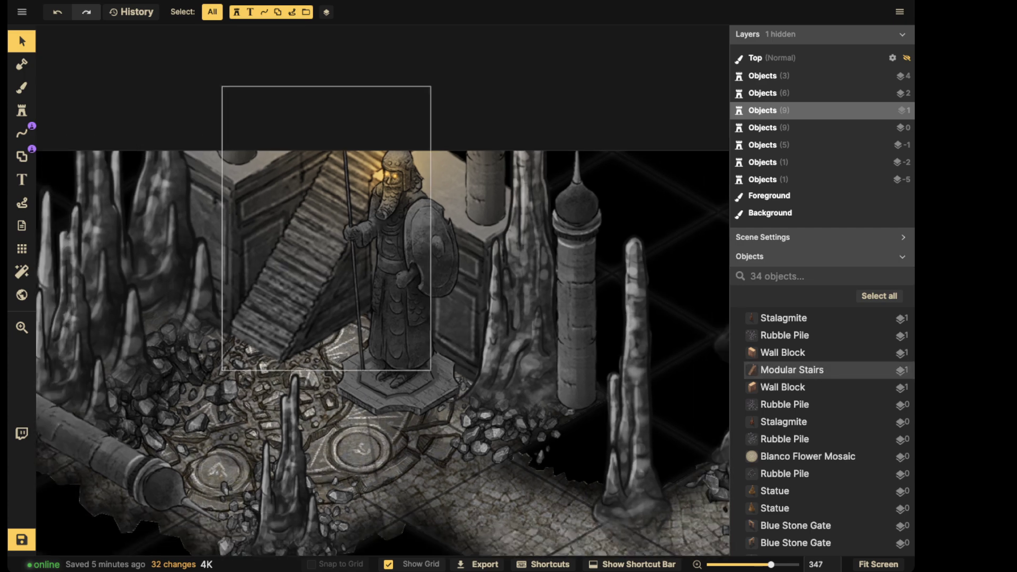
middle_click_drag(312, 370, 348, 212)
middle_click_drag(324, 360, 348, 349)
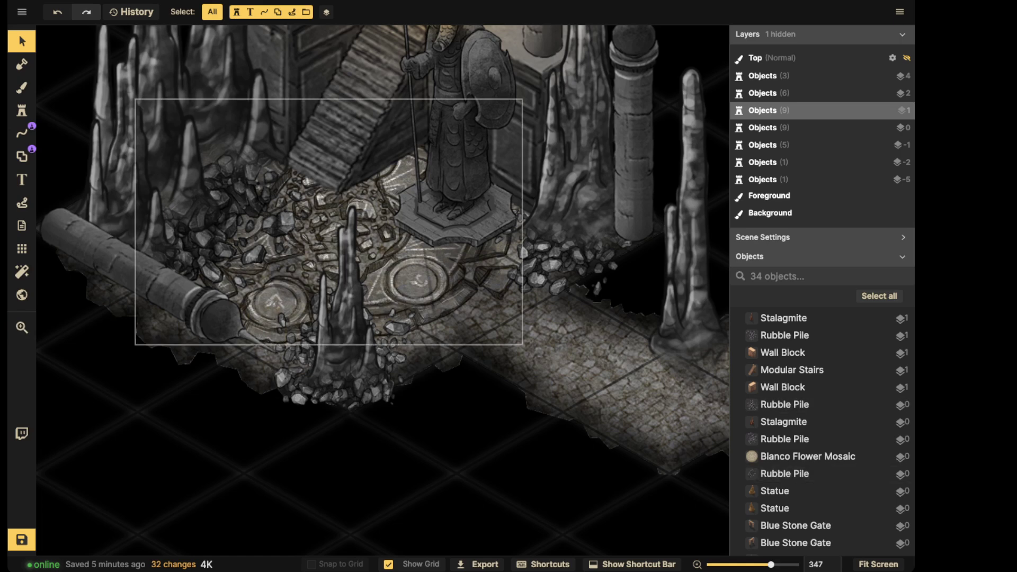
left_click(298, 334)
left_click(297, 332)
key("Escape")
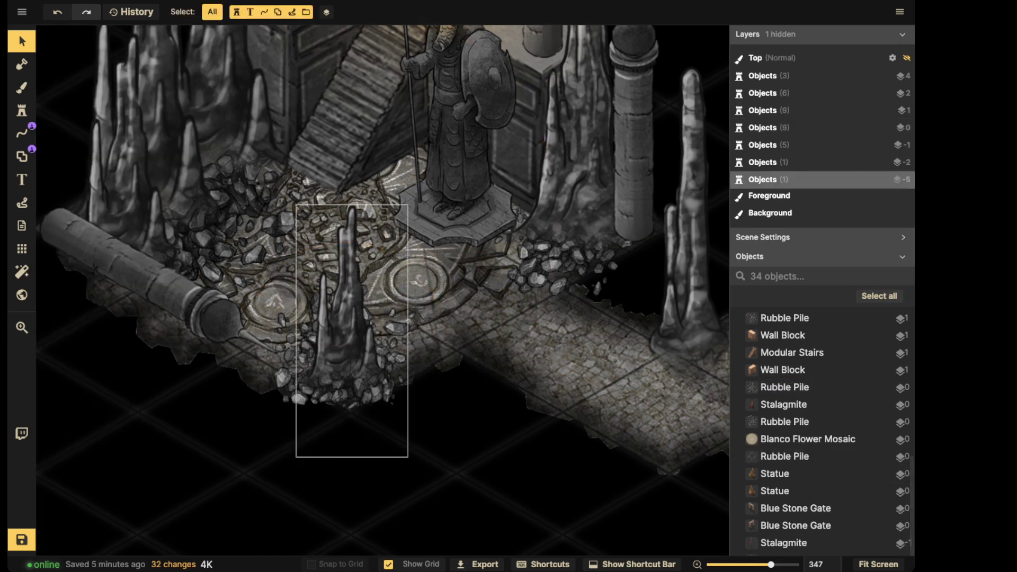
- Shrink the stalagmite cluster at the front of the stair chamber and reposition it on its rubble
left_click(345, 329)
scroll(346, 329, "down", 8, "shift")
left_click_drag(345, 329, 345, 305)
key("Escape")
- Inspect the stair chamber, connecting path and arched chamber for placement of stalagmites, rubble and the floor mosaic
middle_click_drag(572, 259, 334, 174)
middle_click_drag(180, 153, 370, 265)
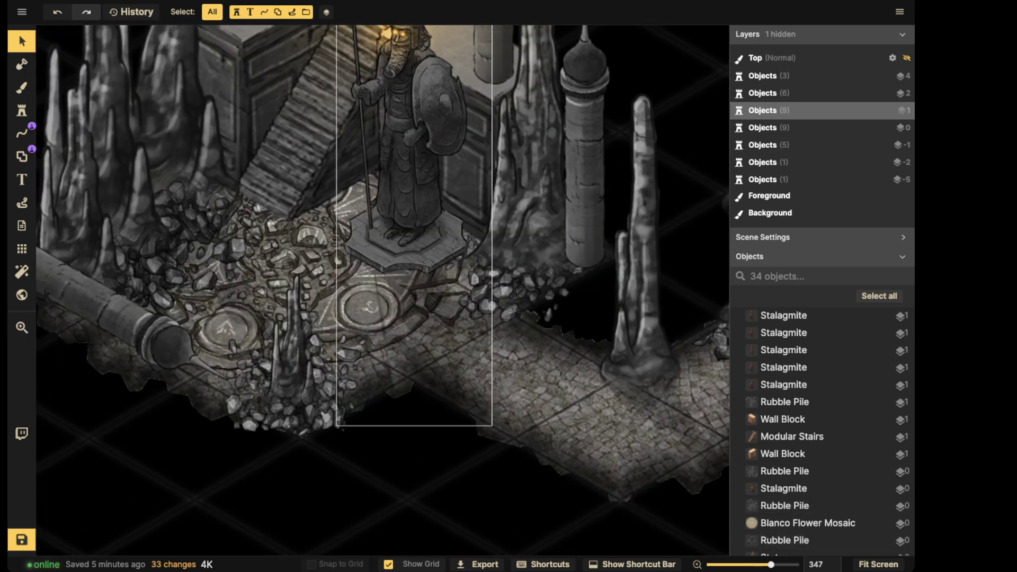
middle_click_drag(530, 278, 305, 197)
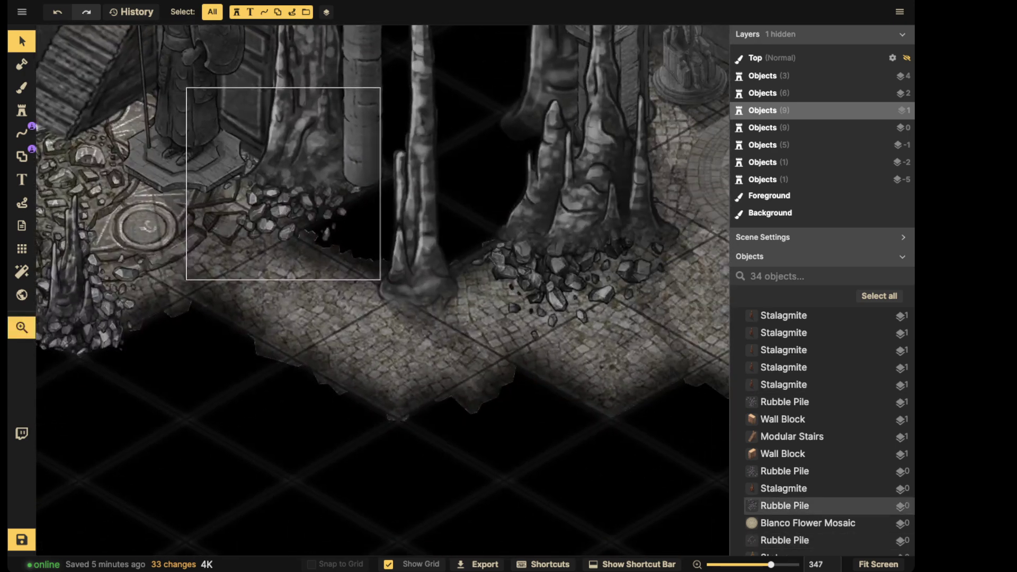
middle_click_drag(598, 254, 257, 328)
middle_click_drag(506, 140, 416, 257)
left_click(416, 257)
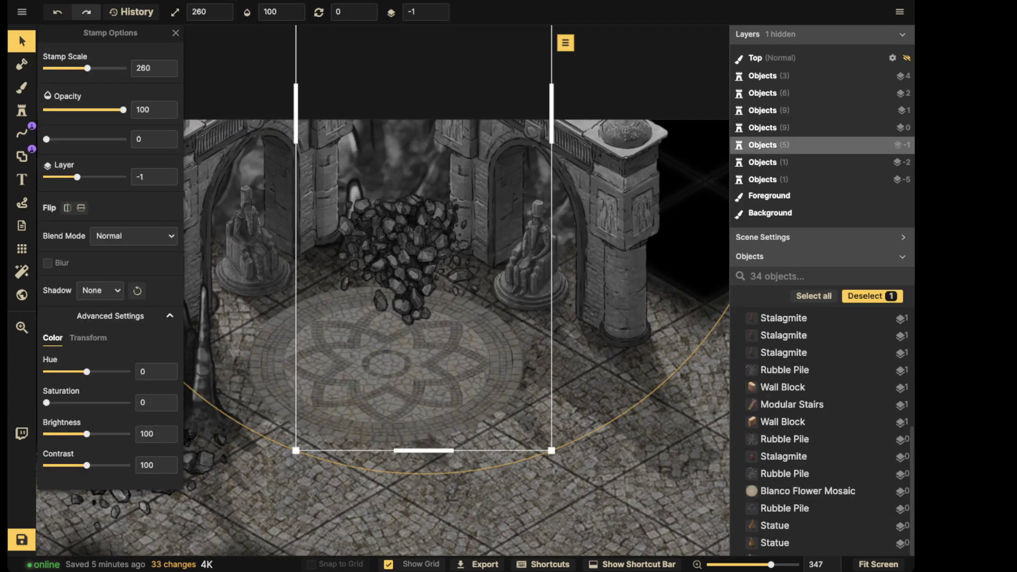
key("Escape")
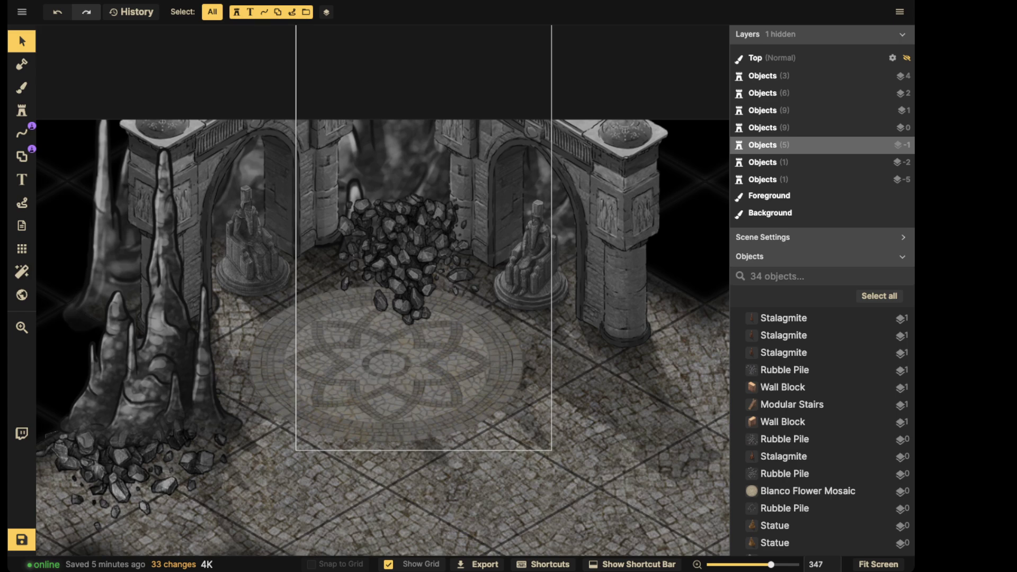
scroll(248, 142, "down", 5)
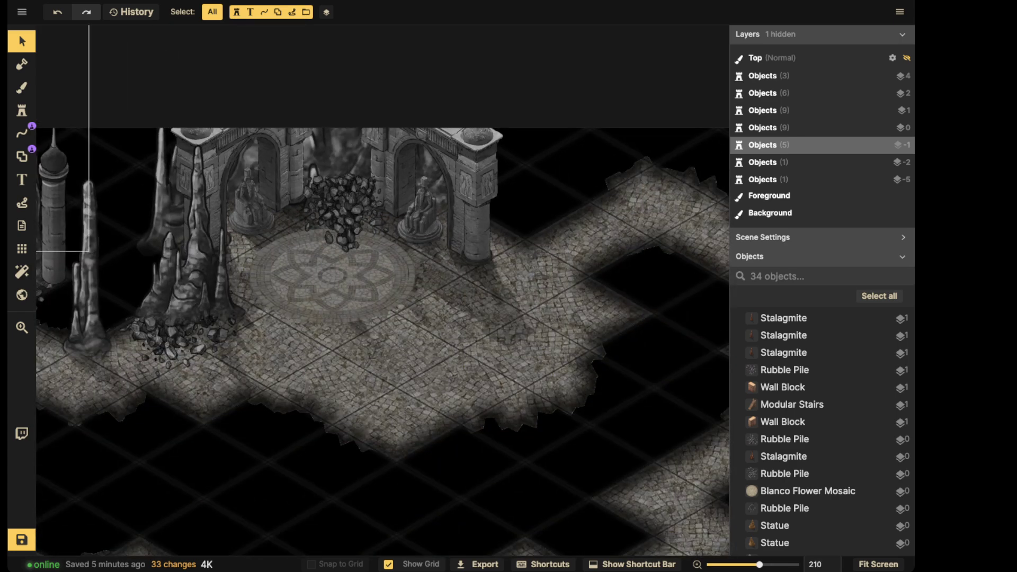
scroll(392, 158, "down", 10)
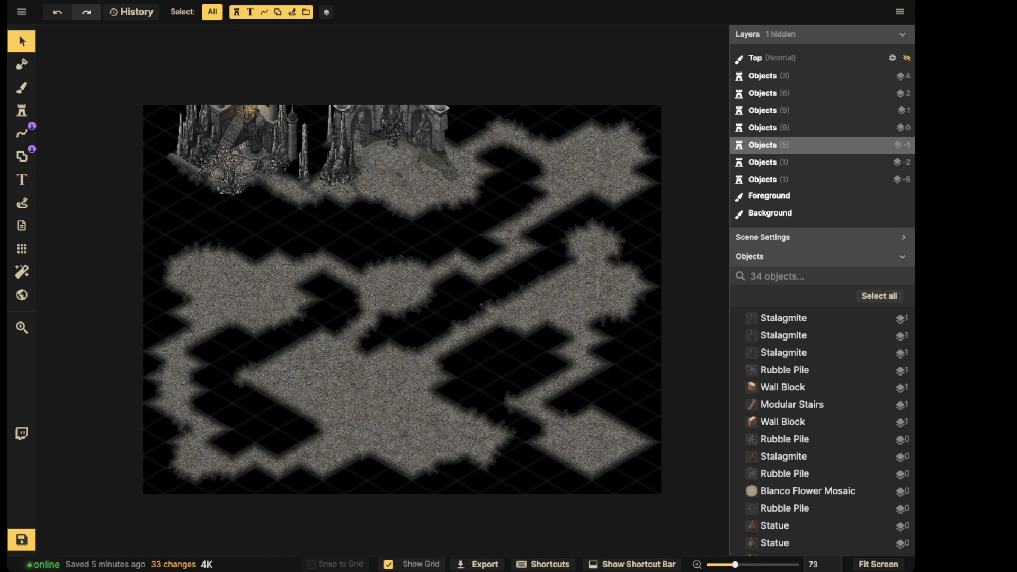
scroll(389, 158, "up", 5)
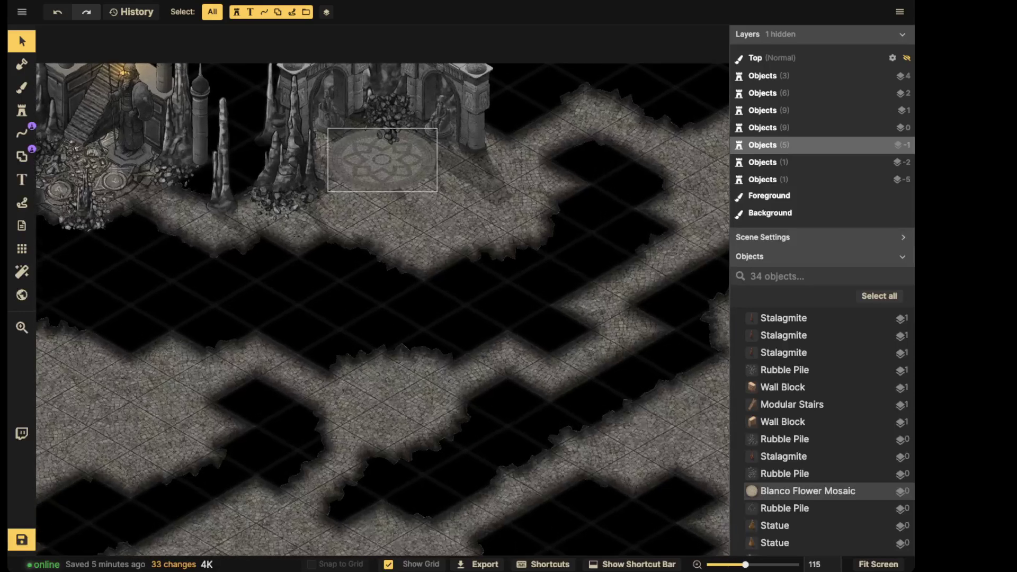
middle_click_drag(389, 157, 391, 248)
scroll(392, 247, "up", 5)
left_click(392, 247)
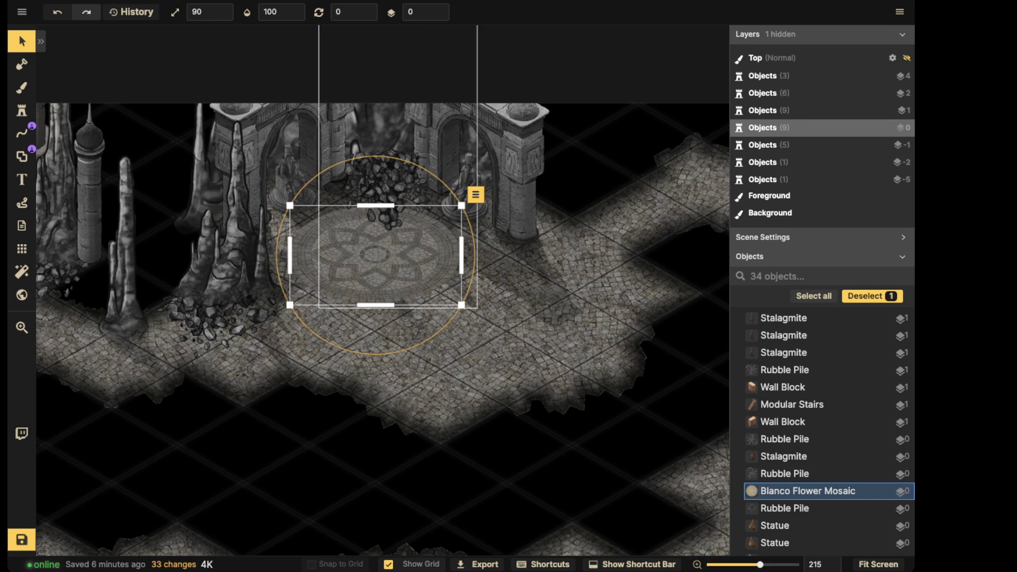
scroll(424, 178, "down", 3)
key("Escape")
- Copy the light from the stair chamber and place the duplicate over the flower mosaic in the arched chamber
scroll(413, 233, "down", 3)
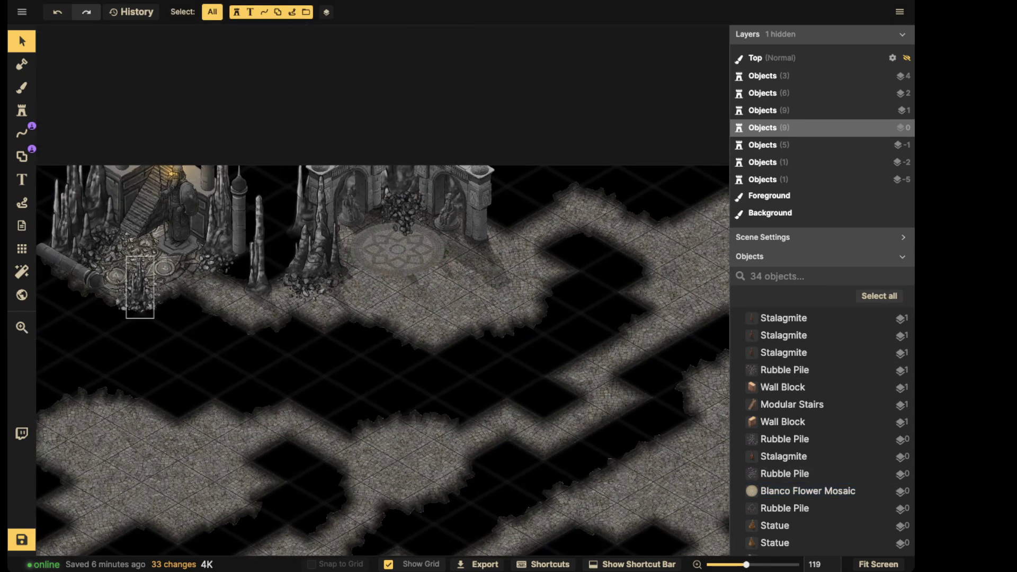
left_click(169, 159)
key("ctrl+c")
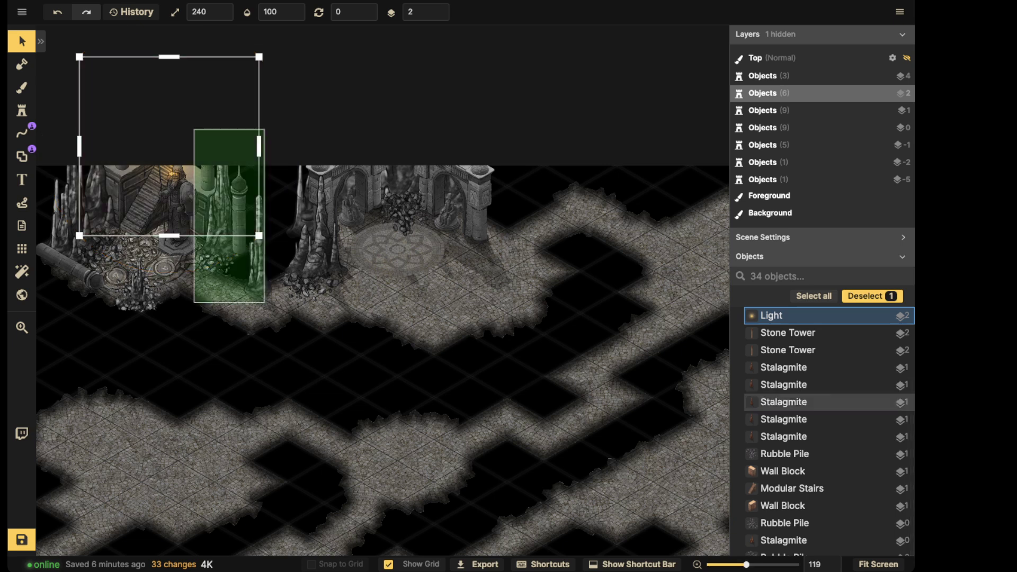
key("ctrl+v")
left_click_drag(323, 255, 396, 224)
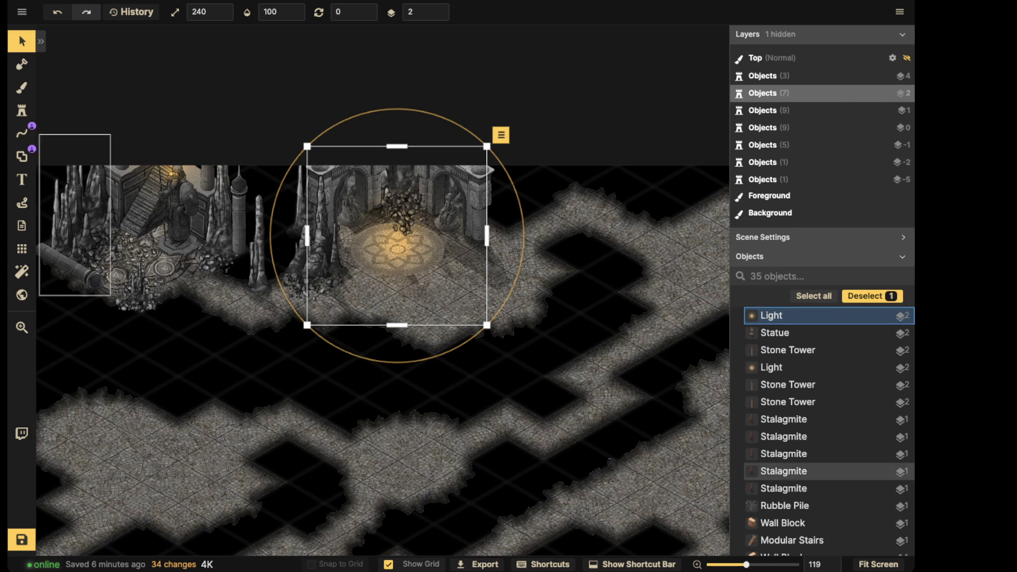
- Reduce the opacity of the light over the flower mosaic to 31
left_click(209, 12)
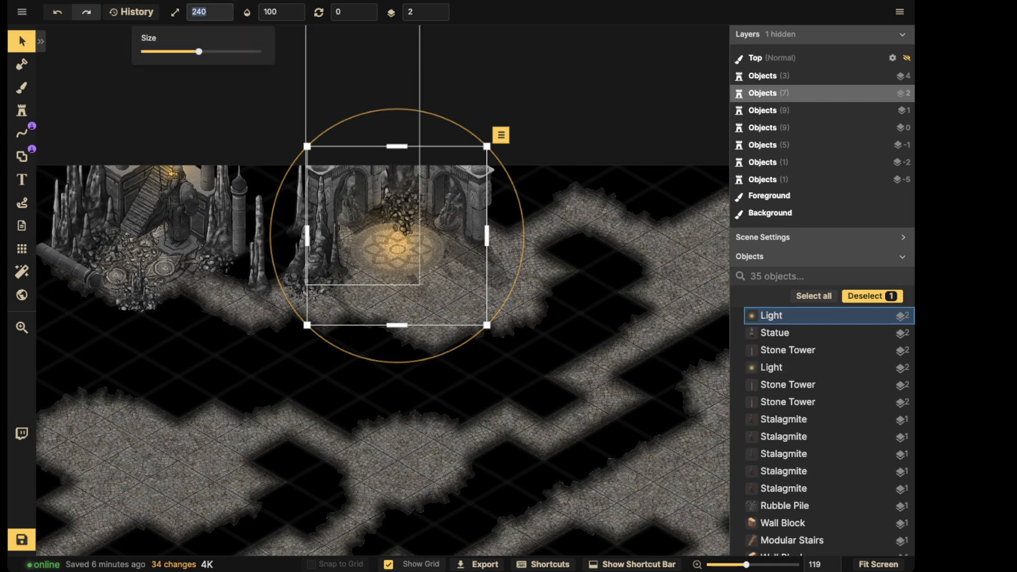
left_click(281, 11)
left_click_drag(328, 51, 257, 52)
key("Return")
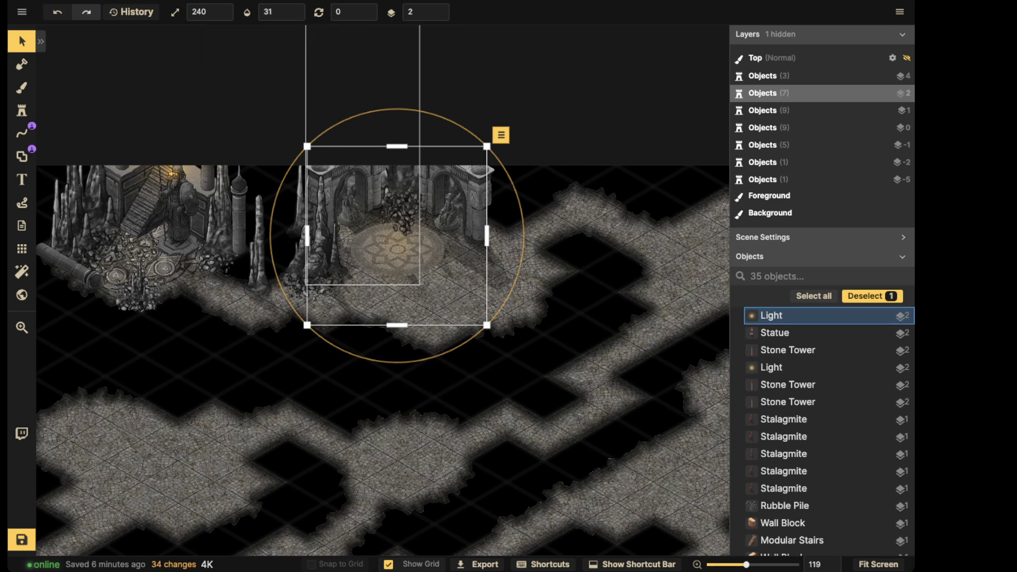
key("Escape")
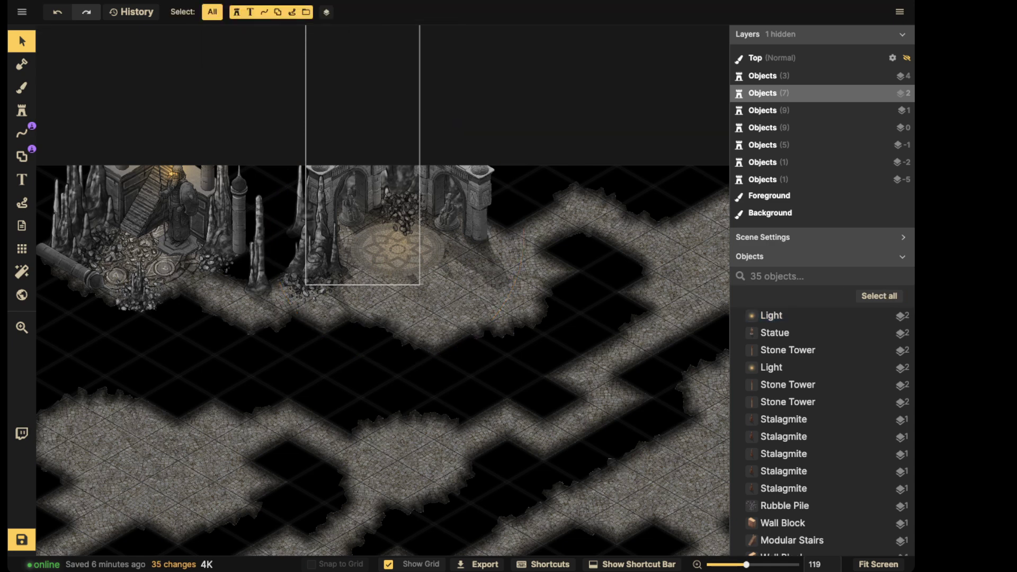
- Add a color filter to the map and set its type to Cold & Warm
scroll(421, 256, "up", 5)
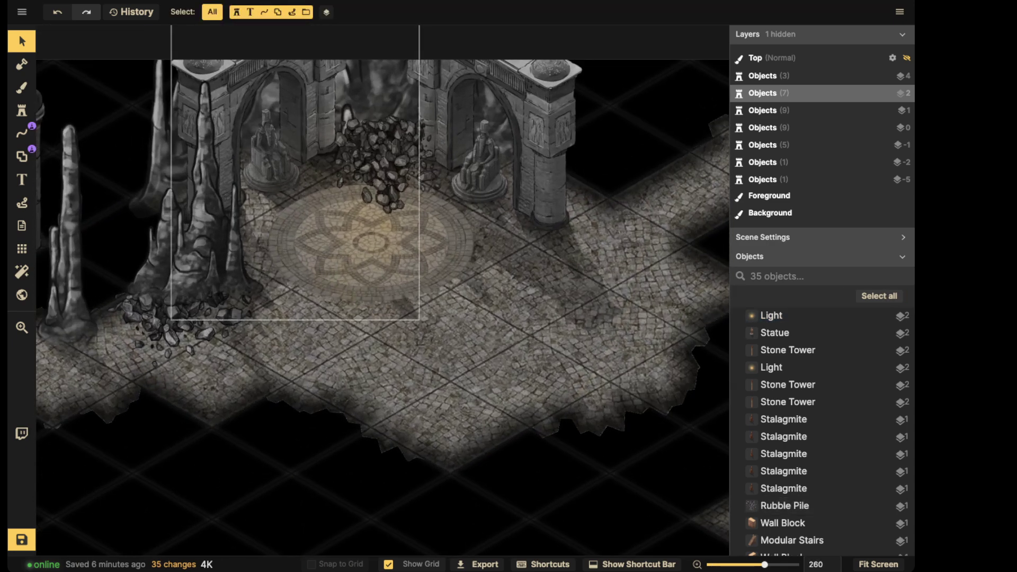
scroll(588, 175, "down", 4)
scroll(260, 318, "down", 2)
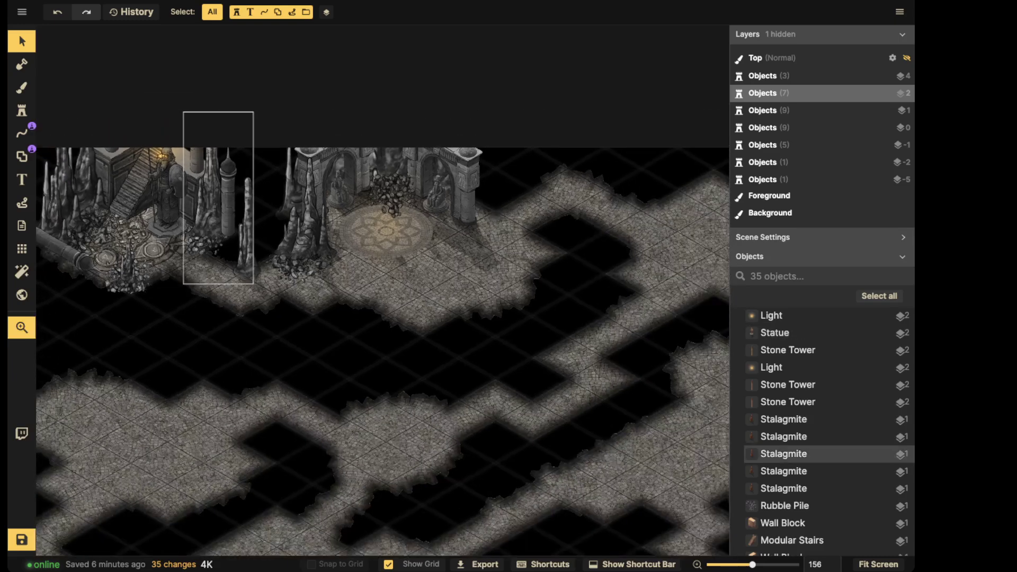
scroll(260, 318, "down", 2)
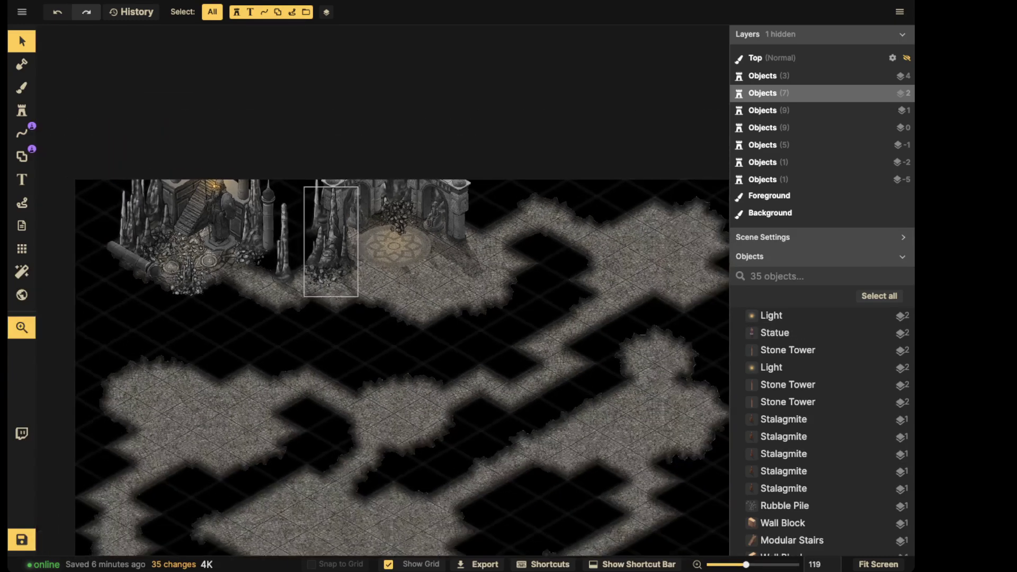
left_click(22, 272)
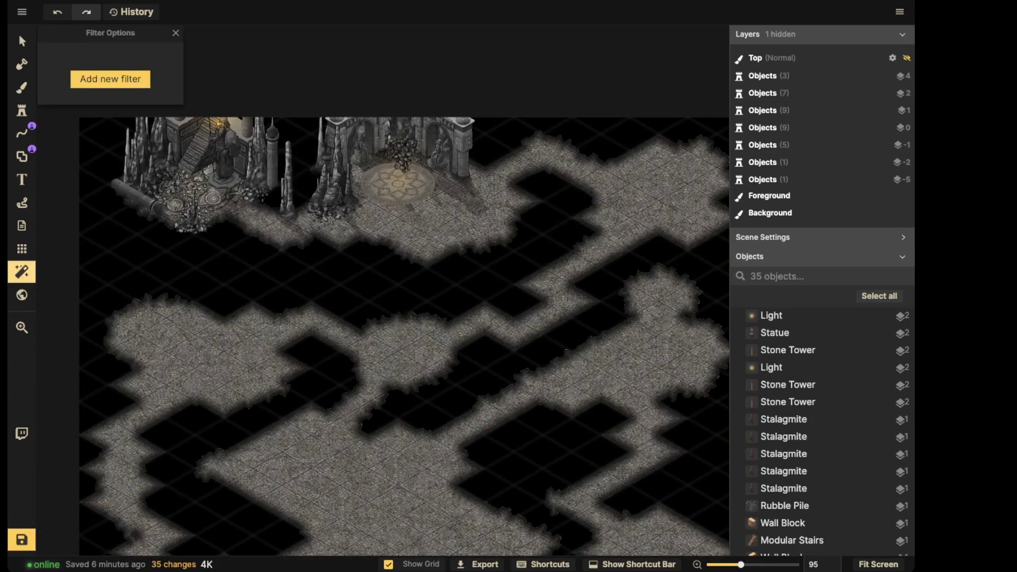
left_click(110, 79)
scroll(408, 233, "down", 1)
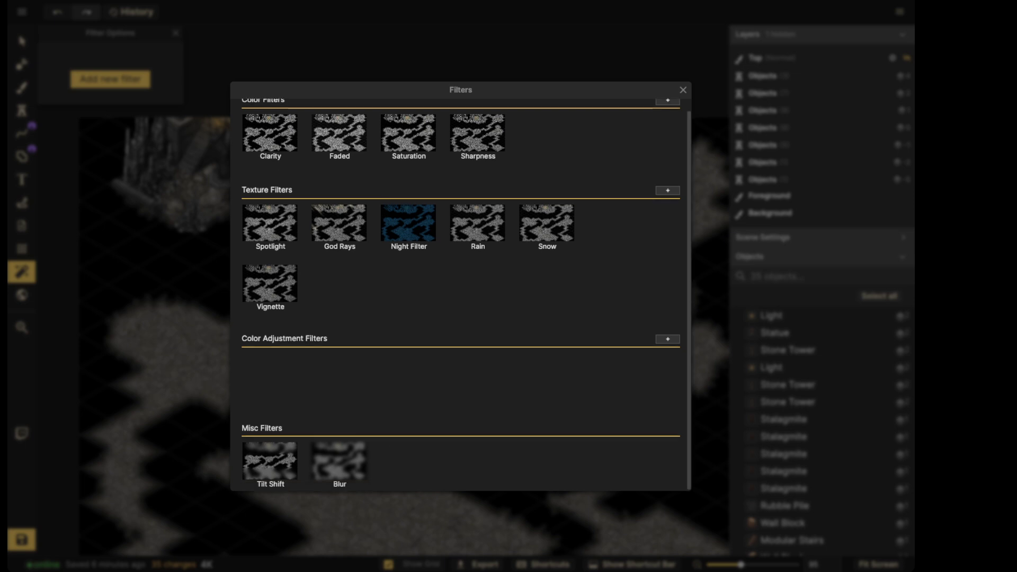
scroll(408, 233, "up", 1)
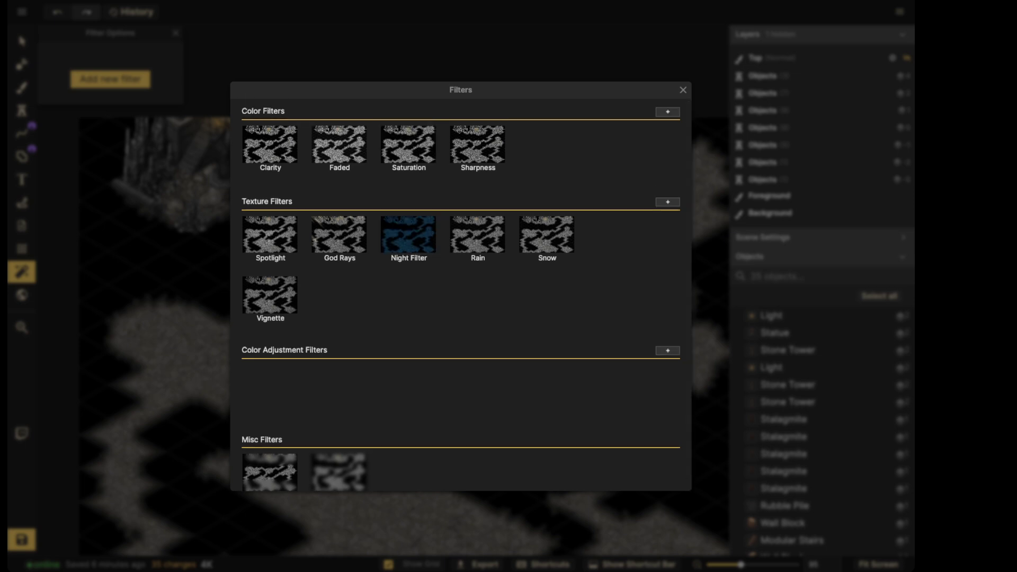
left_click(668, 112)
left_click(122, 110)
scroll(102, 228, "down", 4)
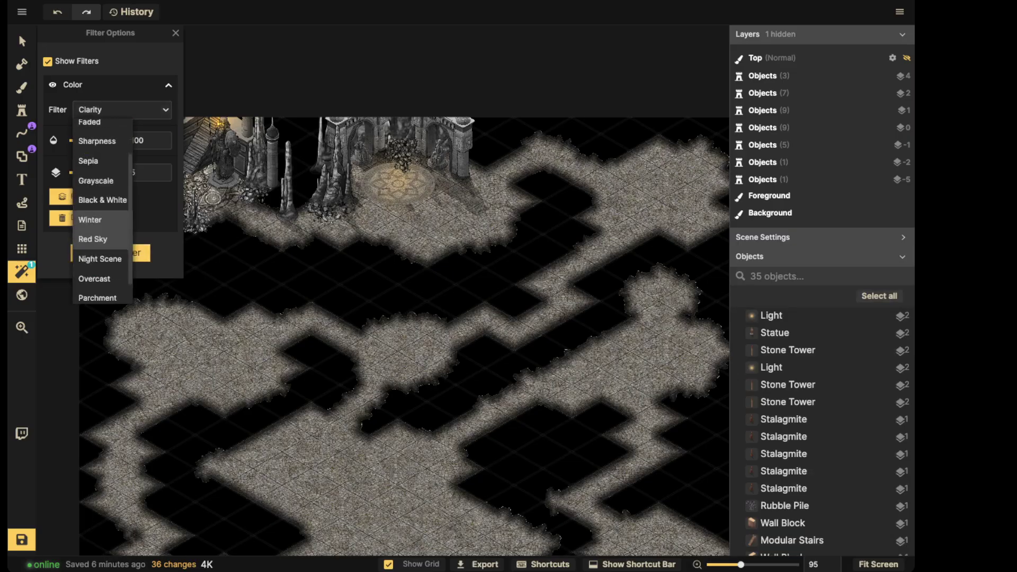
left_click(102, 294)
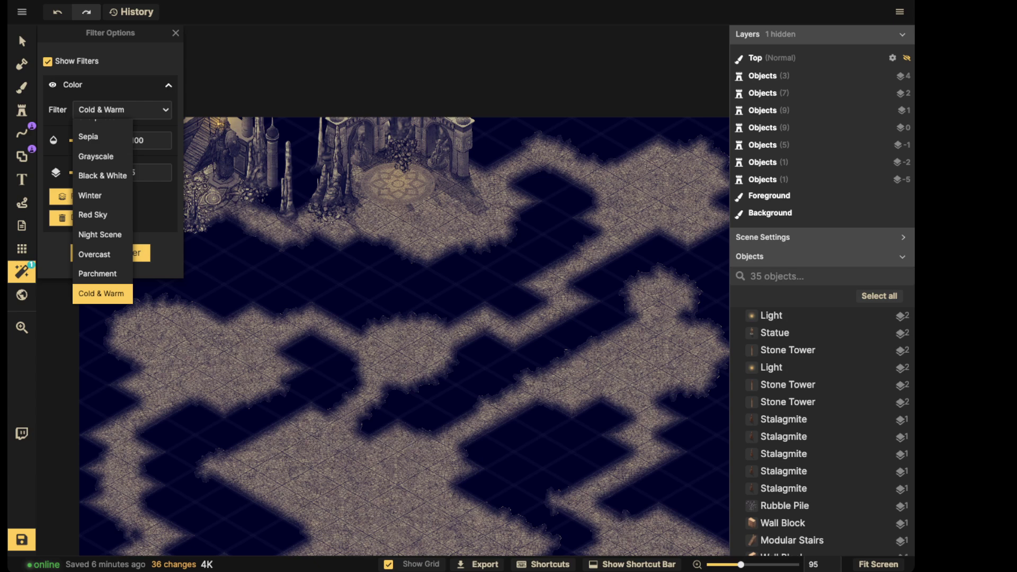
- Reduce the Cold & Warm filter's opacity to 62
left_click_drag(117, 140, 99, 141)
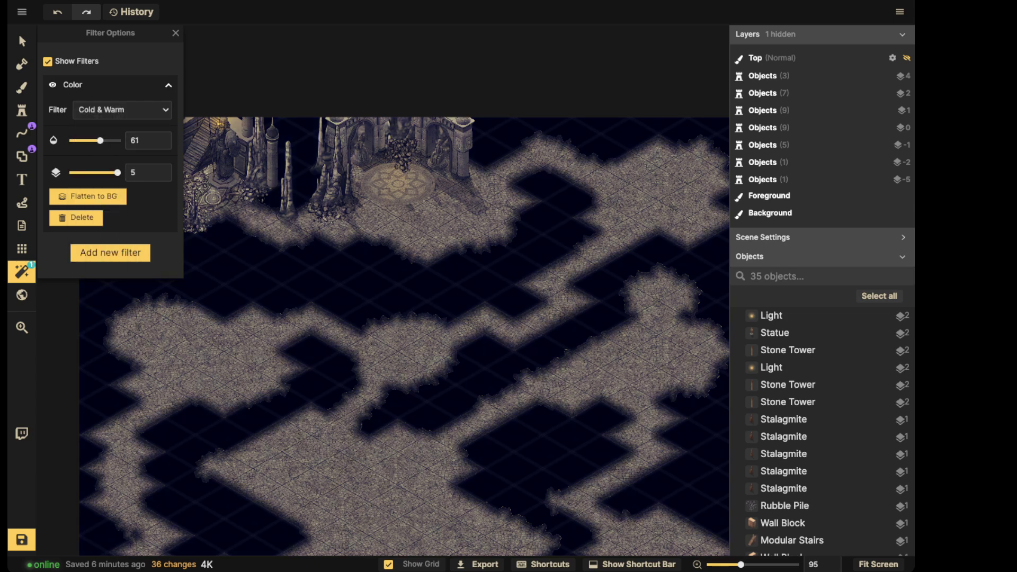
scroll(287, 223, "down", 5)
left_click(175, 33)
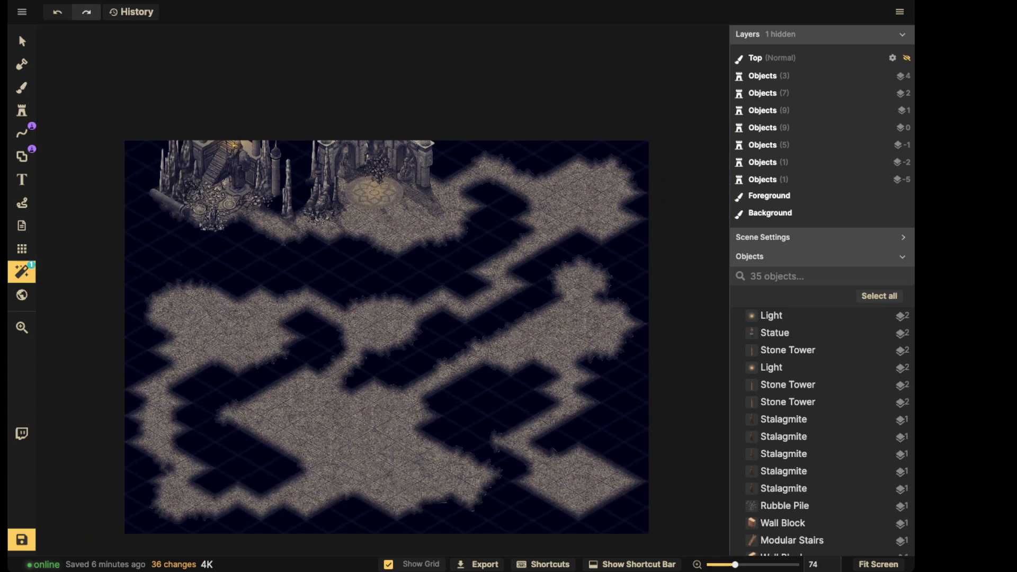
scroll(244, 172, "up", 8)
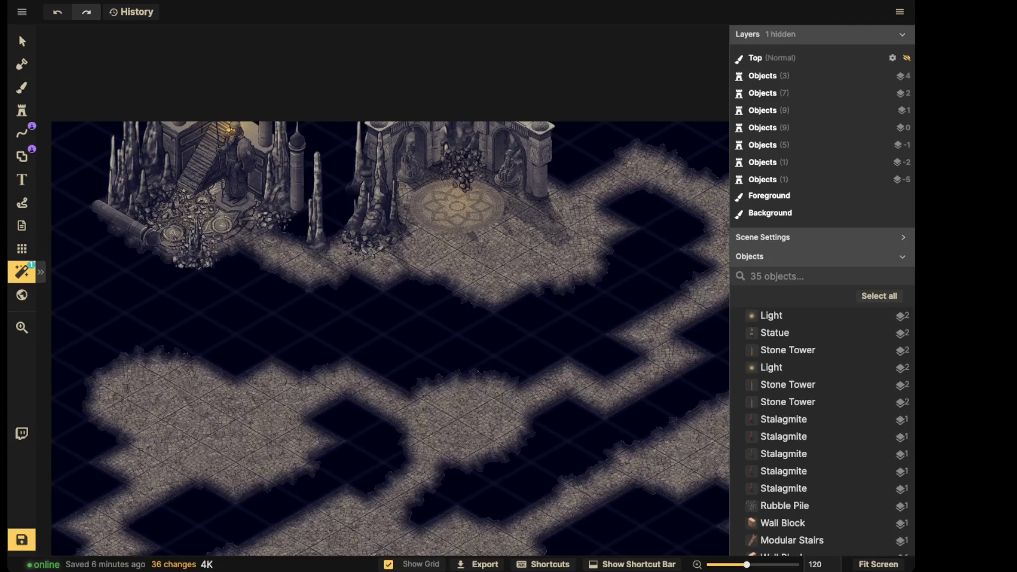
- Add the Old Paper texture filter from the Parchment World pack to the map
left_click(22, 272)
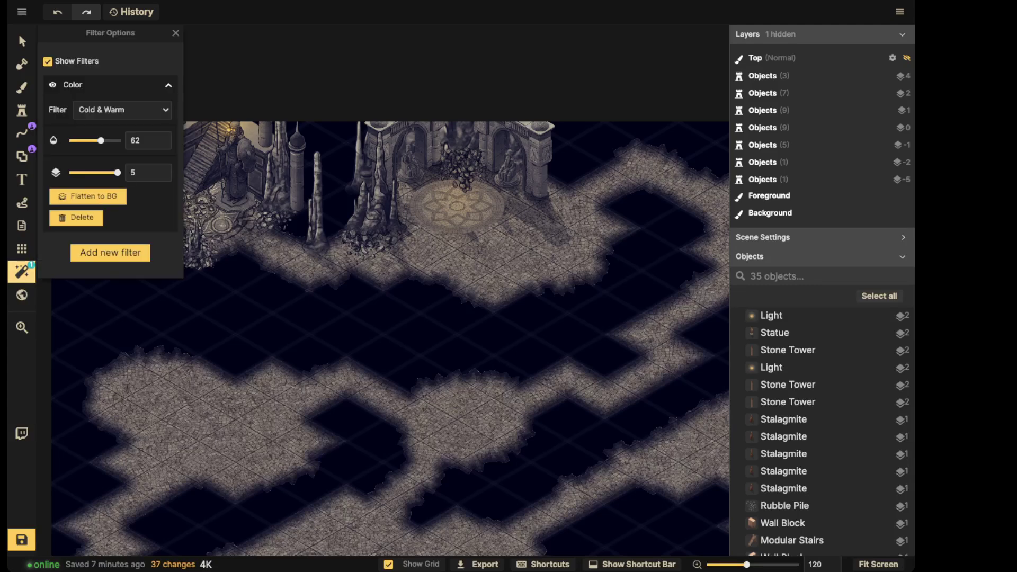
left_click(110, 253)
scroll(461, 296, "down", 1)
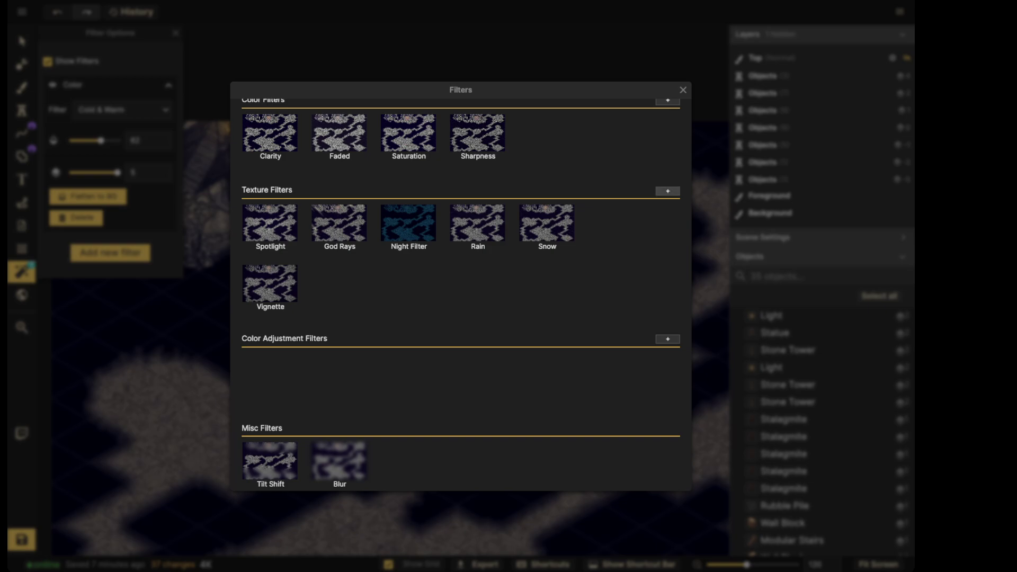
left_click(668, 190)
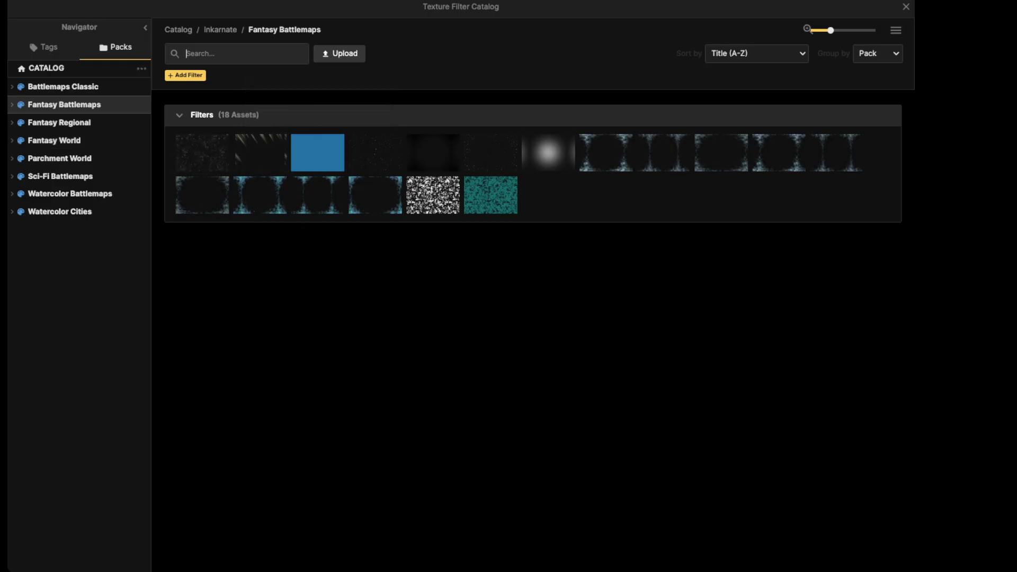
left_click(59, 158)
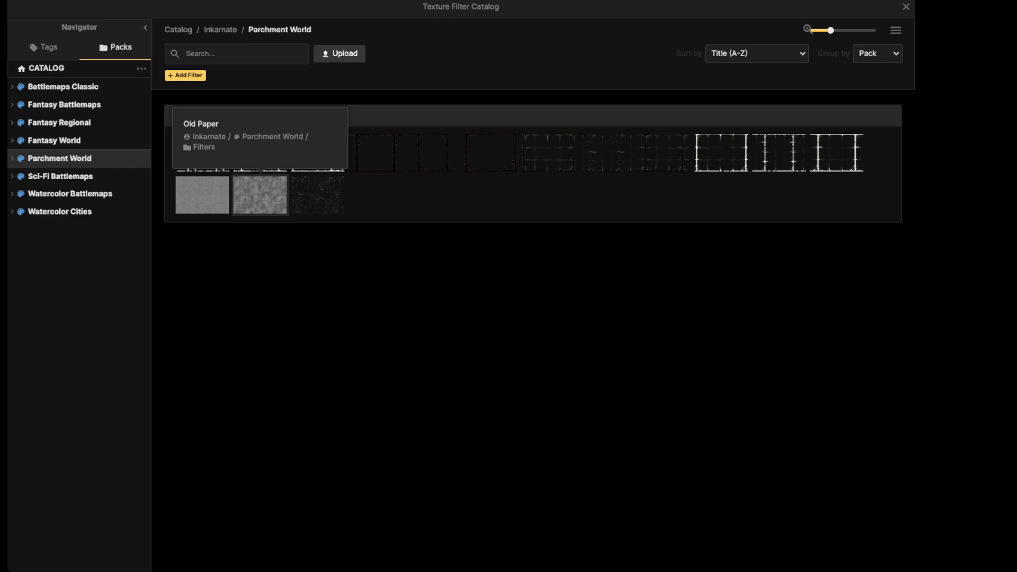
left_click(259, 195)
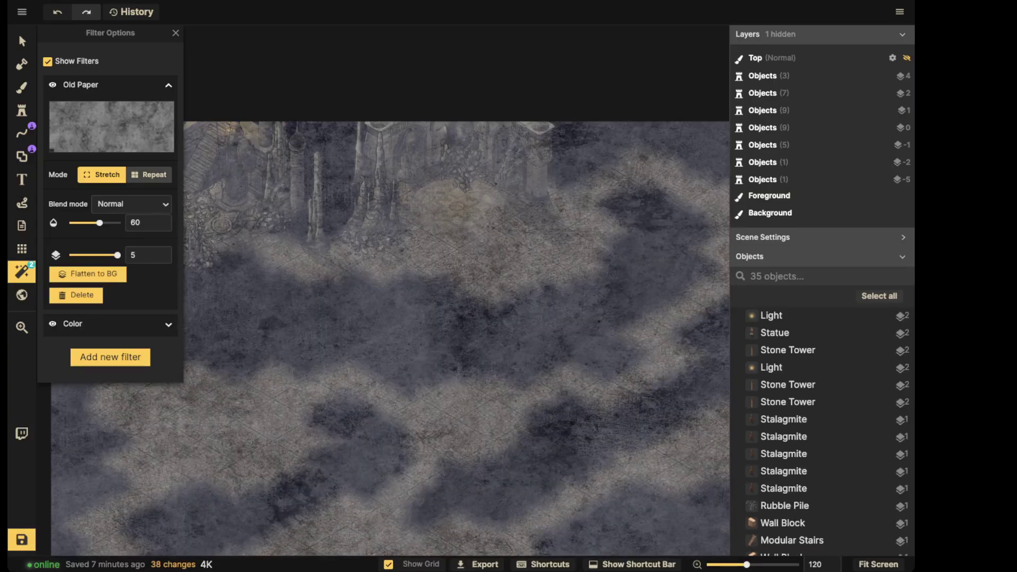
- Set the Old Paper filter's blend mode to Overlay
left_click(131, 203)
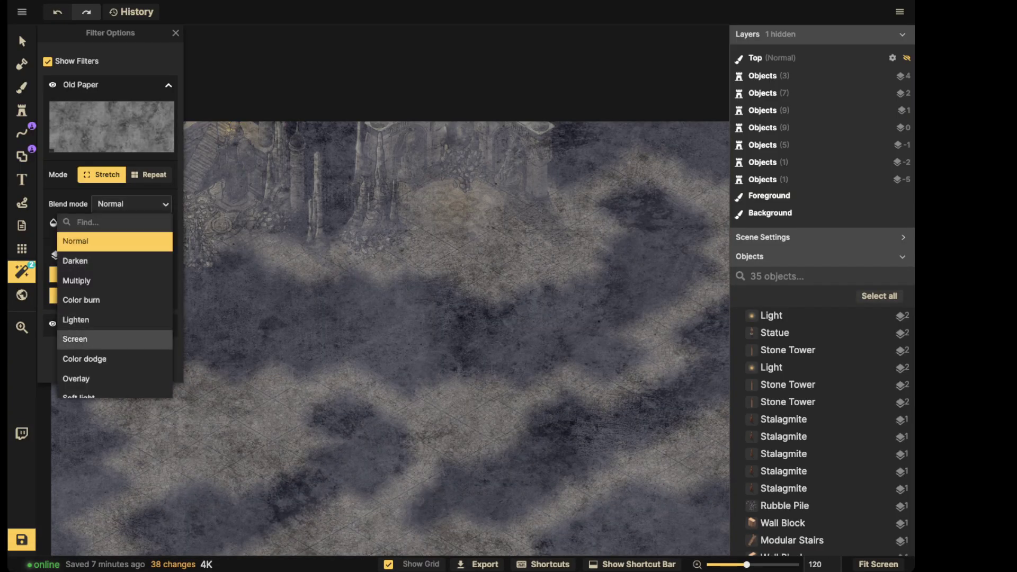
left_click(75, 379)
scroll(356, 281, "down", 1)
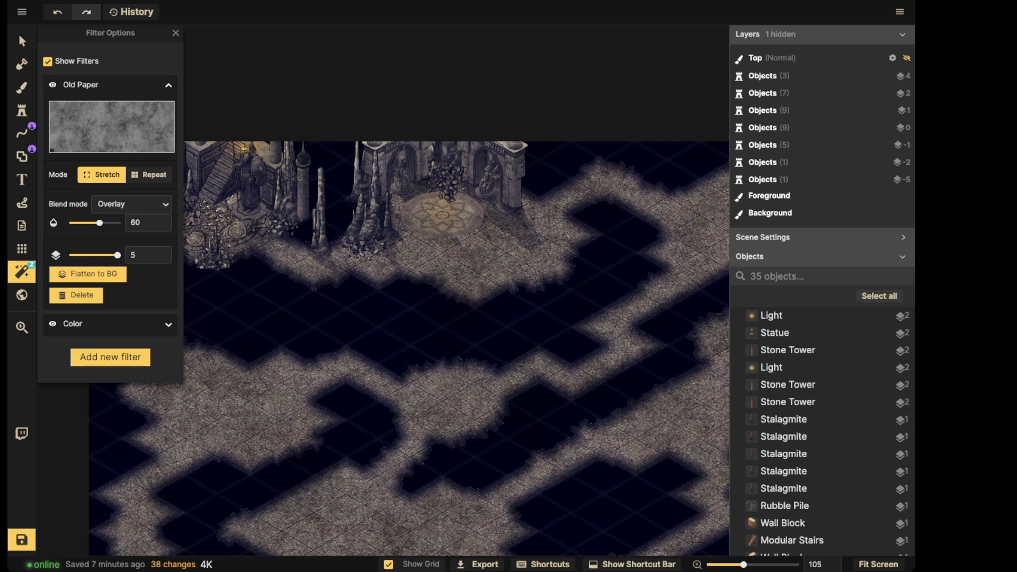
- Hide and show the Old Paper filter repeatedly to compare the map with and without it
left_click(52, 85)
left_click(52, 84)
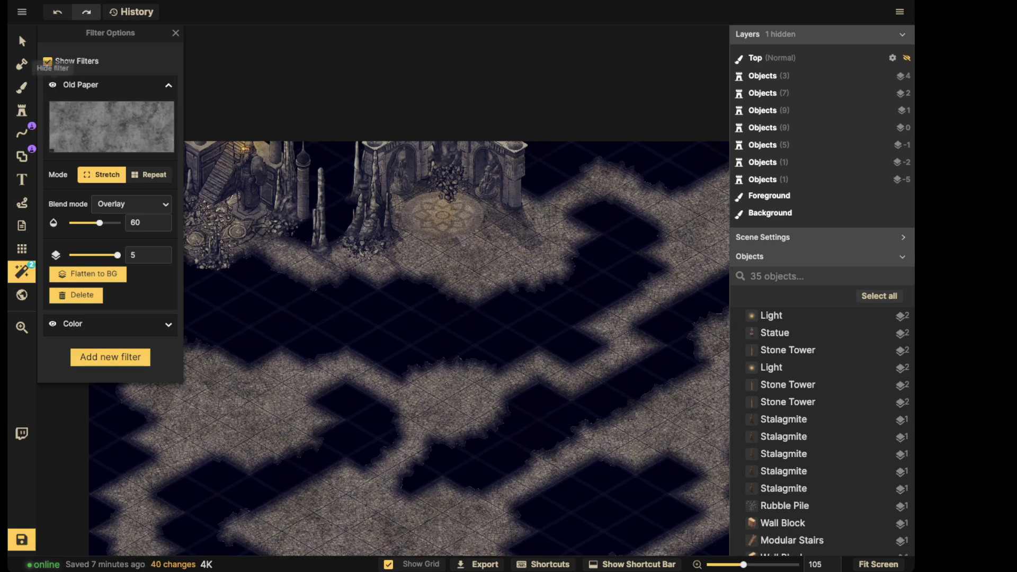
left_click(52, 84)
left_click(52, 85)
left_click(53, 84)
left_click(52, 84)
scroll(356, 282, "down", 1)
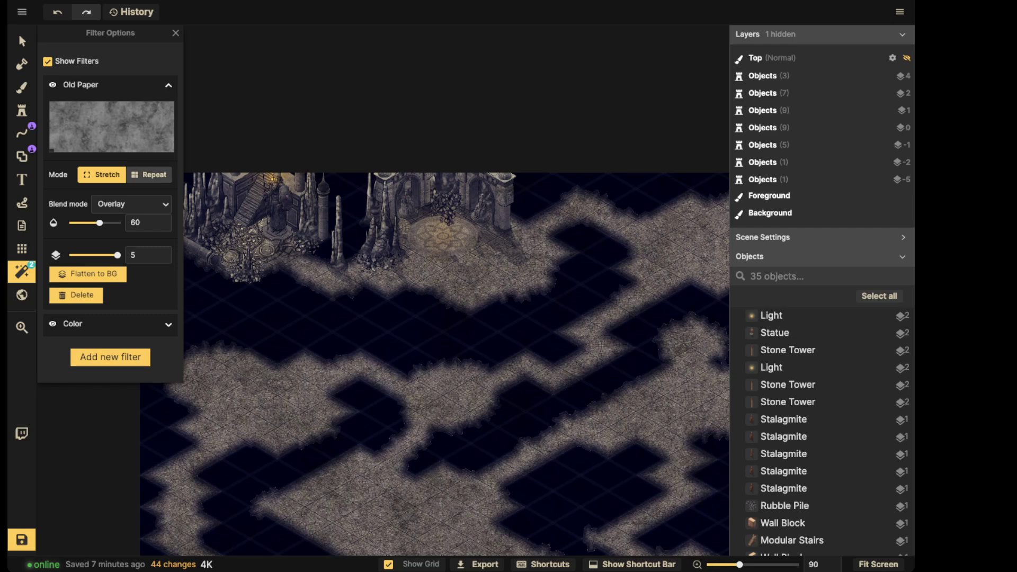
left_click(52, 84)
left_click(52, 85)
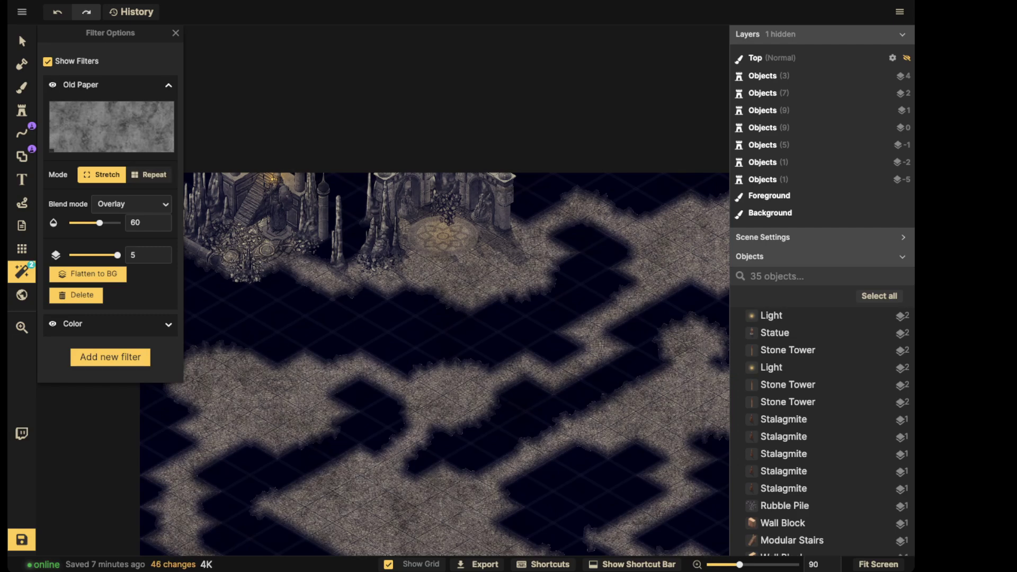
left_click(52, 84)
left_click(52, 85)
scroll(430, 271, "down", 2)
left_click_drag(430, 271, 378, 194)
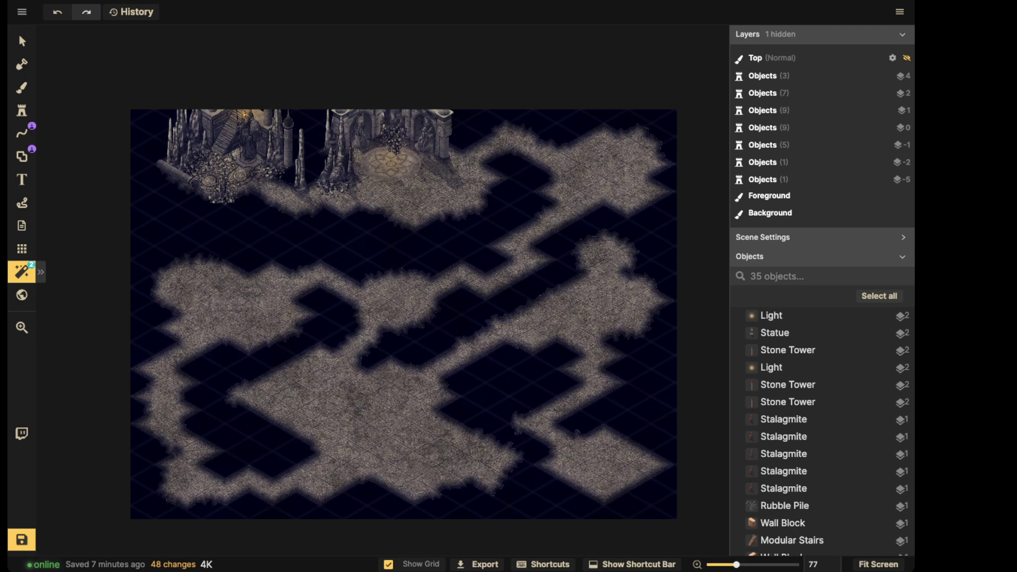
- Load the brush with the middle skull texture from the Fantasy Battlemaps pack for painting on the foreground
scroll(487, 45, "up", 8)
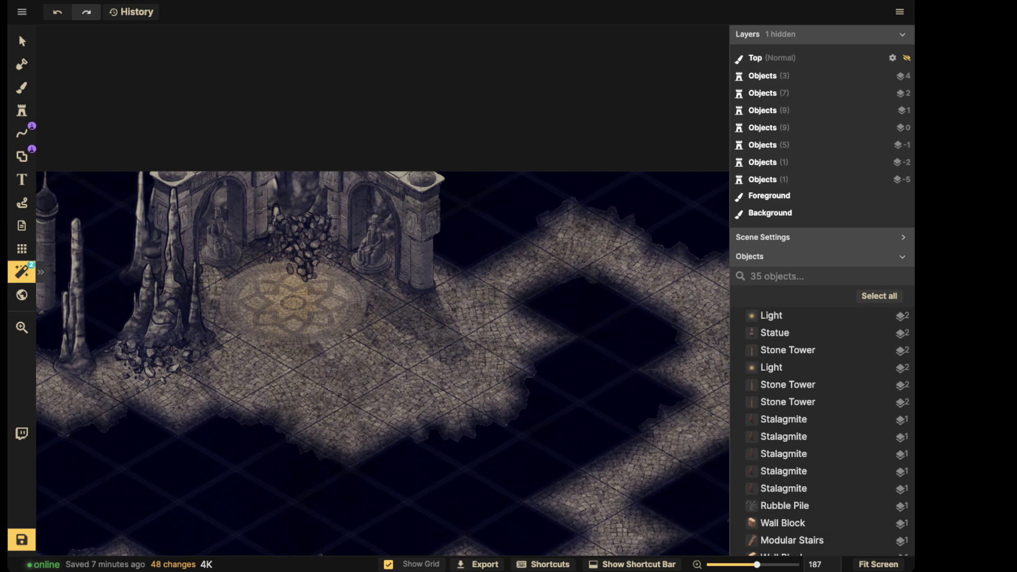
left_click(21, 88)
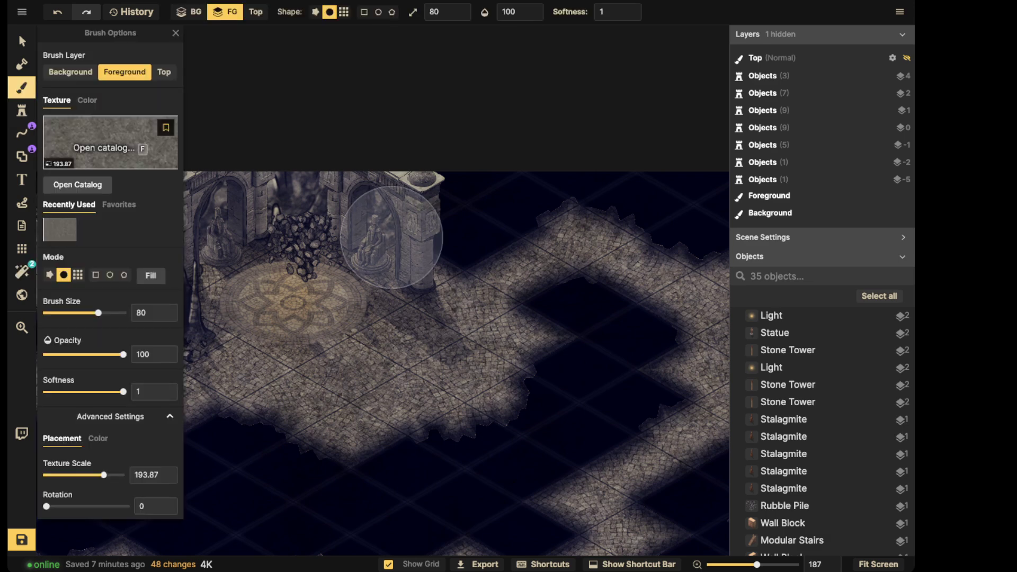
key("f")
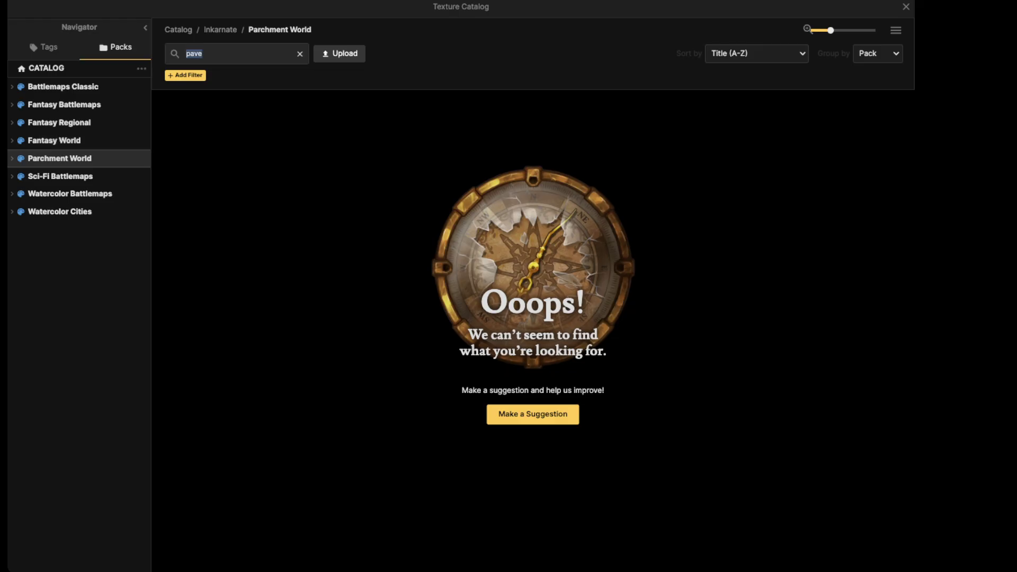
key("BackSpace")
key("BackSpace")
key("BackSpace")
key("BackSpace")
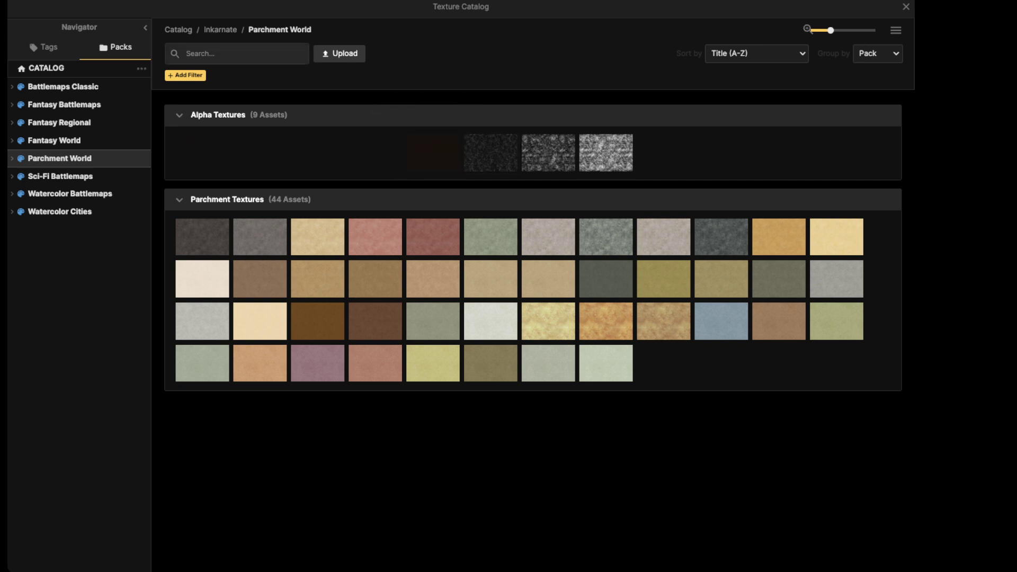
left_click(64, 105)
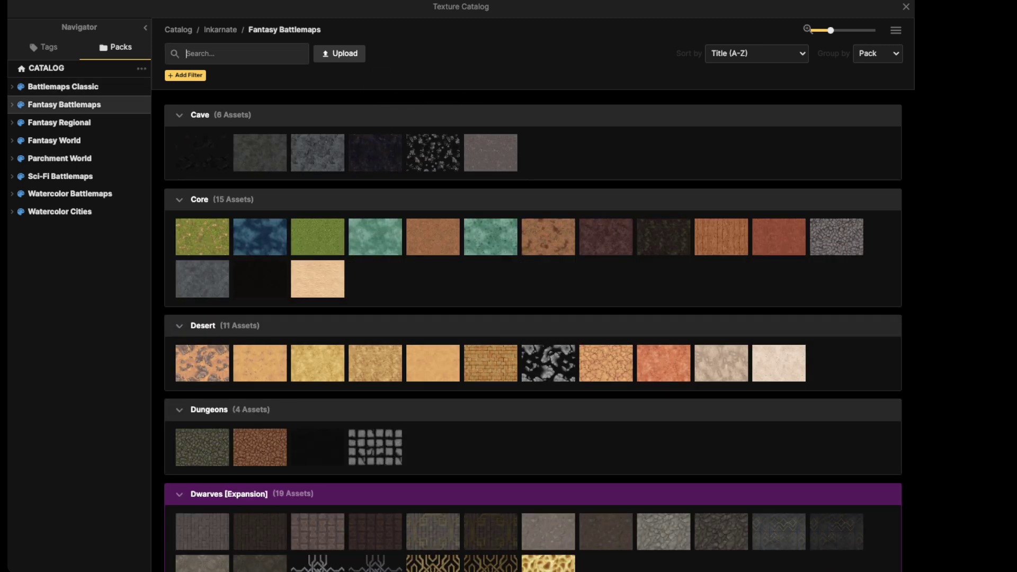
left_click(233, 53)
type("skull")
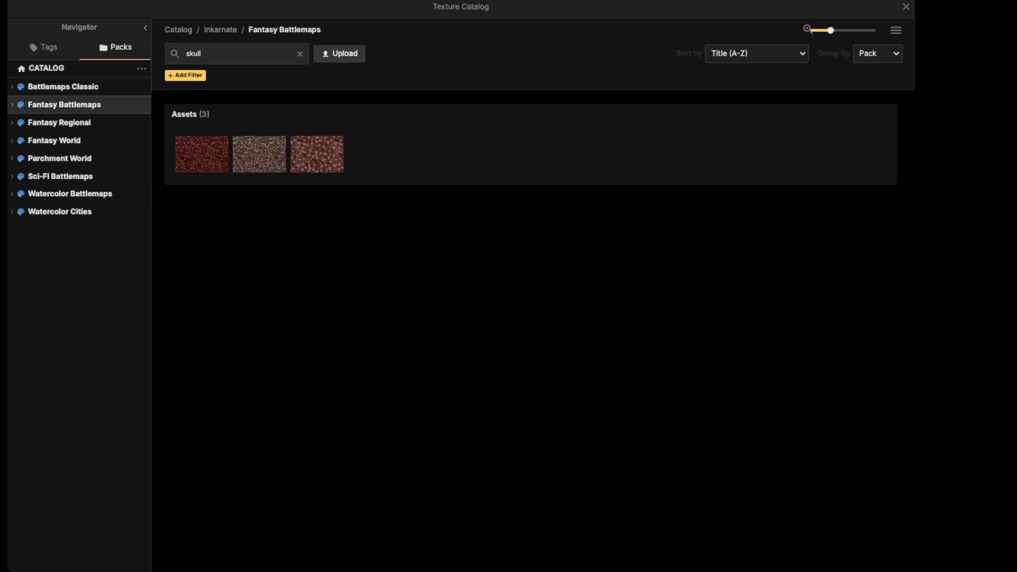
left_click(259, 154)
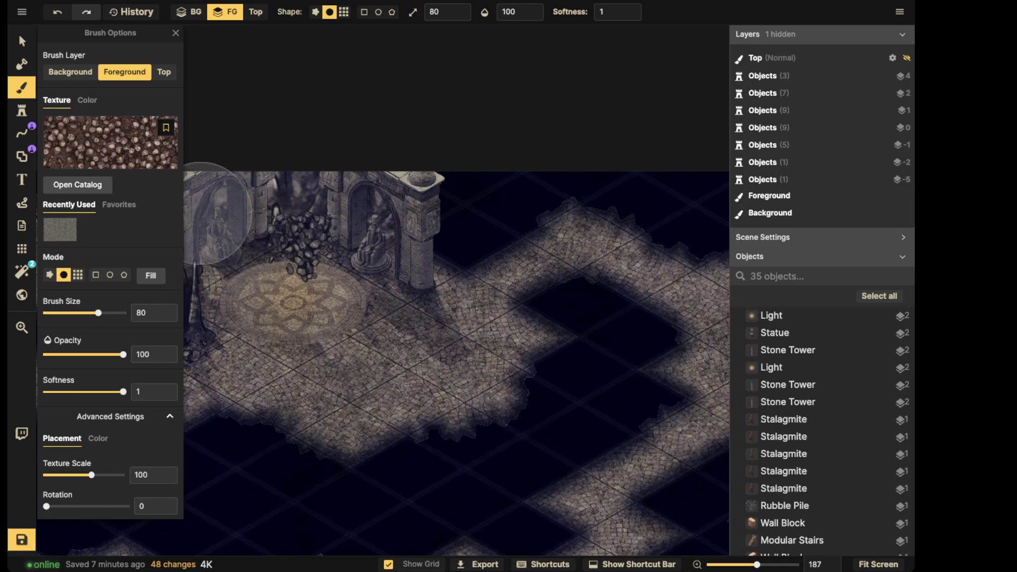
- Set the skull brush texture's saturation to 0 and its texture scale to 30.54
left_click(98, 361)
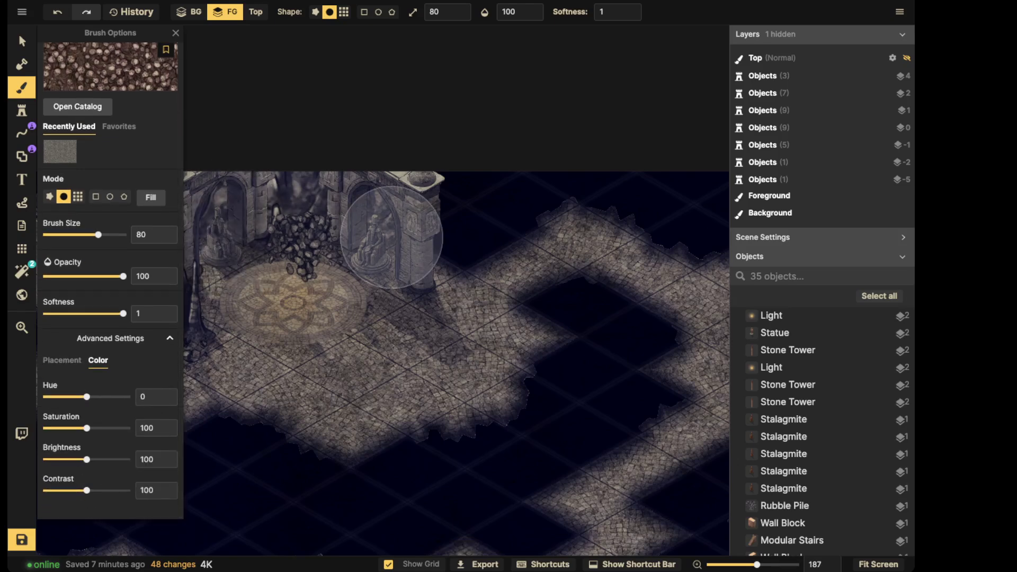
left_click_drag(86, 427, 46, 427)
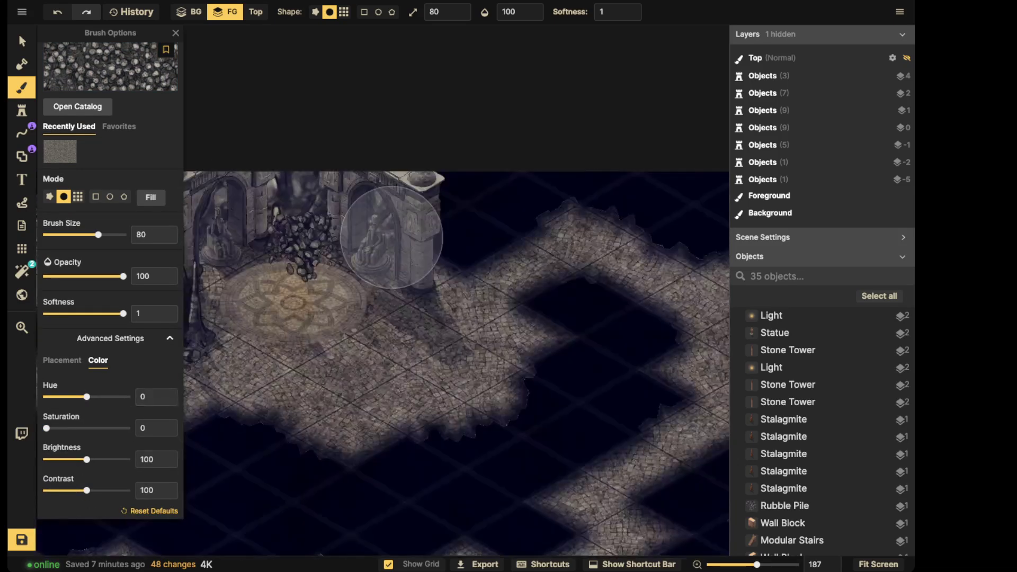
left_click(62, 360)
left_click_drag(85, 397, 72, 396)
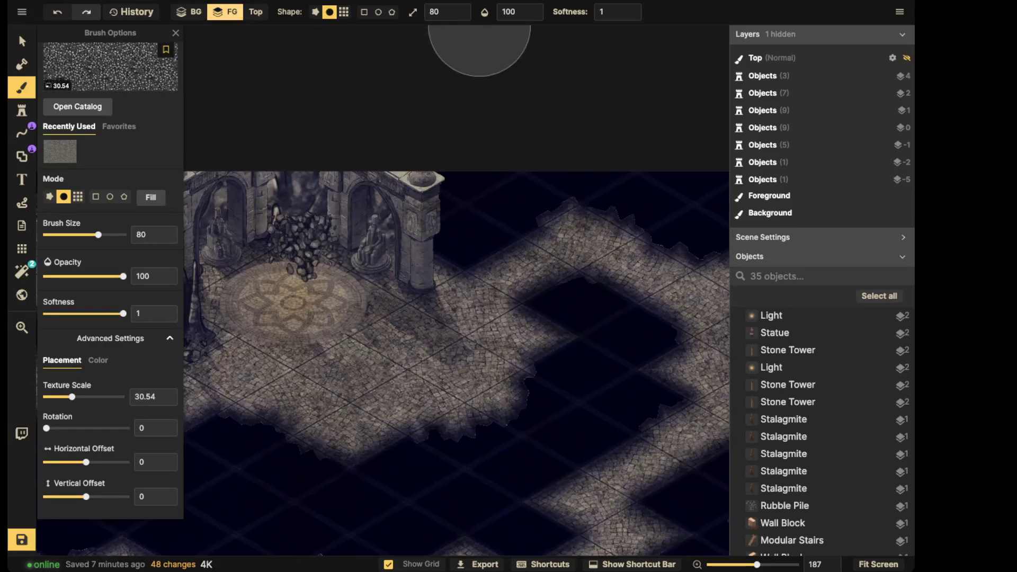
- Paint the skull texture at 49 opacity over the arched chamber's cobblestone floor between the flower mosaic and the outer edge
left_click(509, 11)
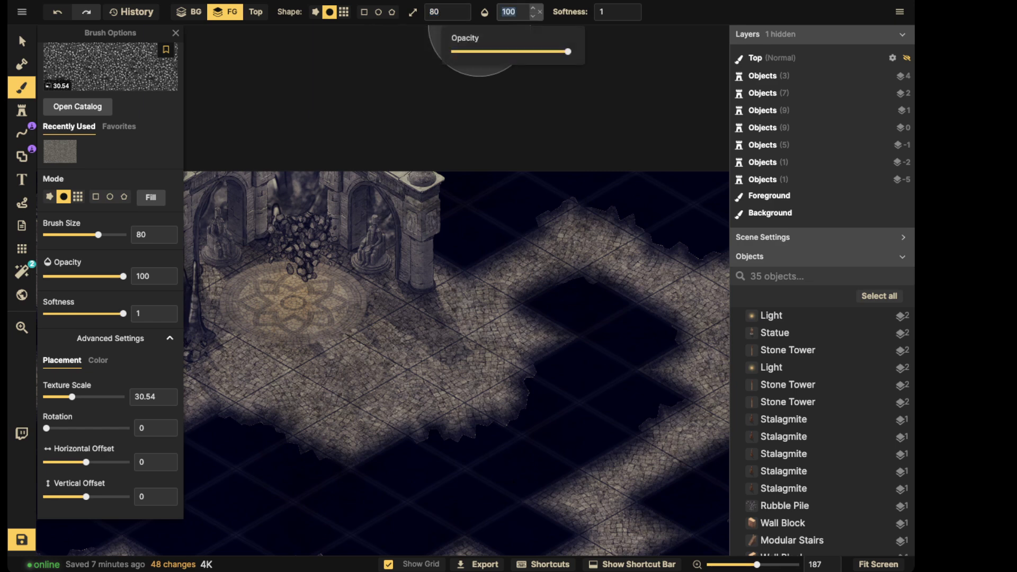
type("49")
scroll(450, 329, "down", 2)
mouse_move(431, 378)
left_mouse_down()
mouse_move(442, 363)
mouse_move(443, 374)
mouse_move(483, 376)
mouse_move(488, 318)
mouse_move(365, 394)
mouse_move(307, 400)
mouse_move(470, 306)
mouse_move(454, 363)
mouse_move(261, 413)
mouse_move(214, 413)
mouse_move(341, 402)
mouse_move(431, 363)
mouse_move(503, 409)
mouse_move(392, 237)
left_mouse_up()
left_click(22, 41)
scroll(411, 281, "down", 3)
middle_click_drag(411, 281, 452, 232)
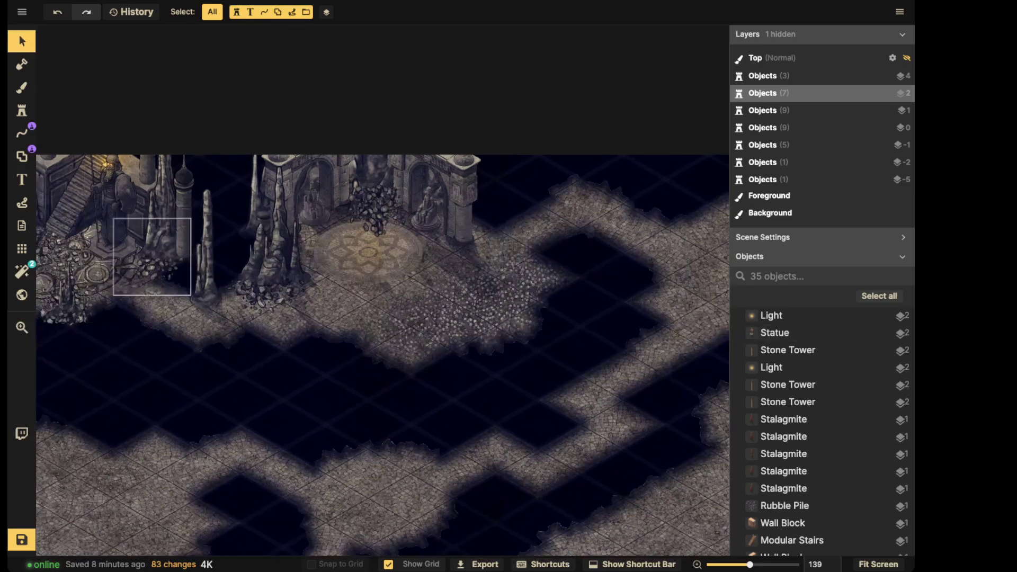
middle_click_drag(394, 262, 360, 284)
scroll(397, 292, "up", 3)
middle_click_drag(186, 254, 434, 268)
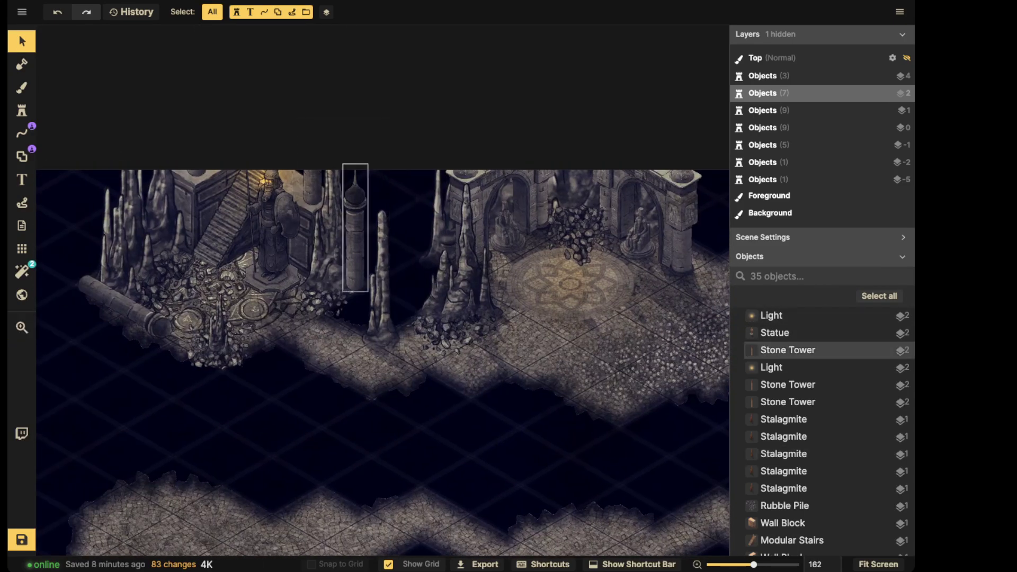
- Copy the stone tower beside the stalagmites and place two duplicates along the outer edge of the arched chamber's skull-textured floor
left_click(355, 232)
middle_click_drag(627, 260, 500, 254)
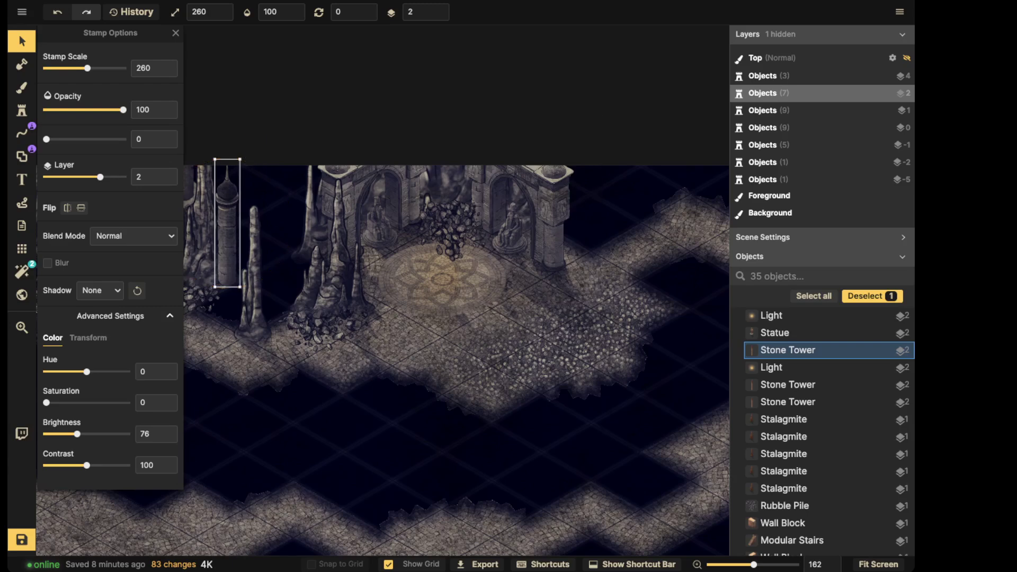
left_click_drag(632, 294, 667, 252)
key("ctrl+v")
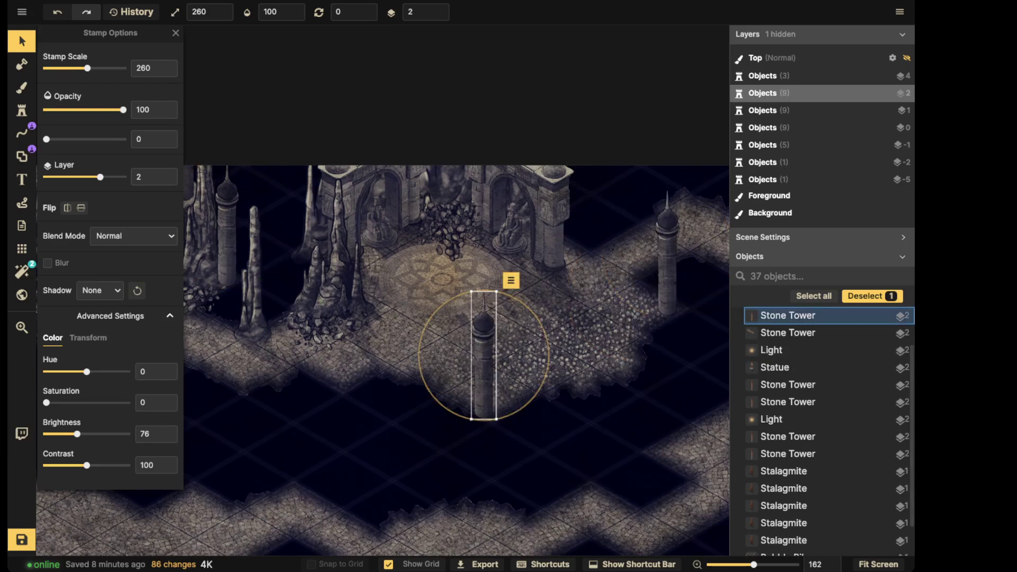
left_click_drag(482, 354, 495, 339)
key("Escape")
scroll(431, 323, "down", 3)
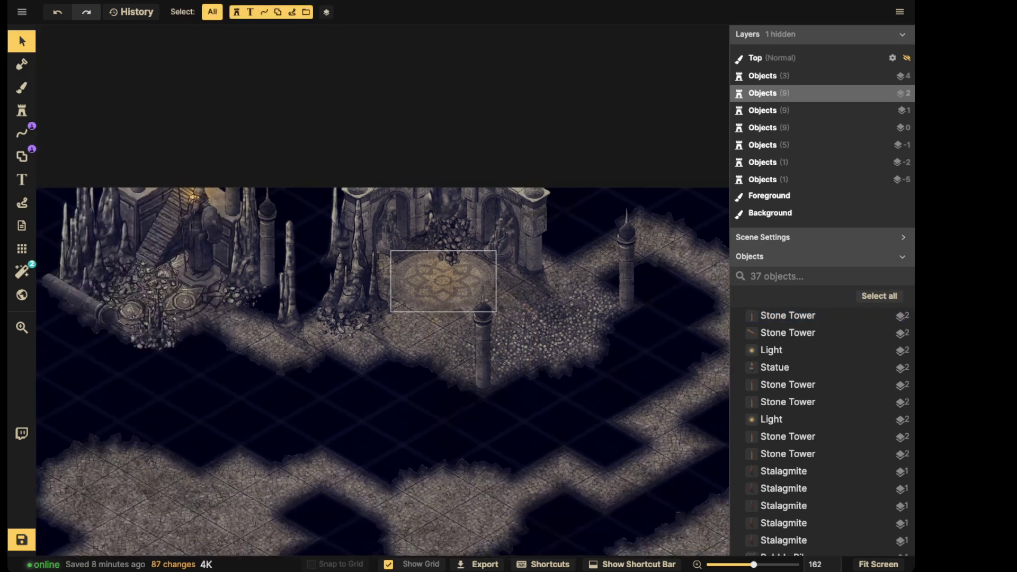
middle_click_drag(353, 313, 281, 310)
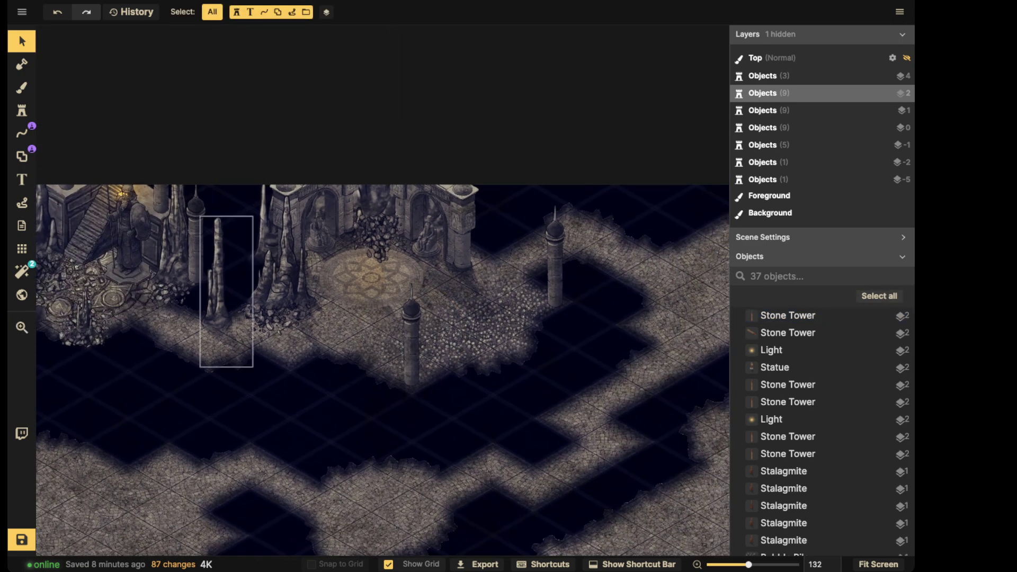
left_click(411, 334)
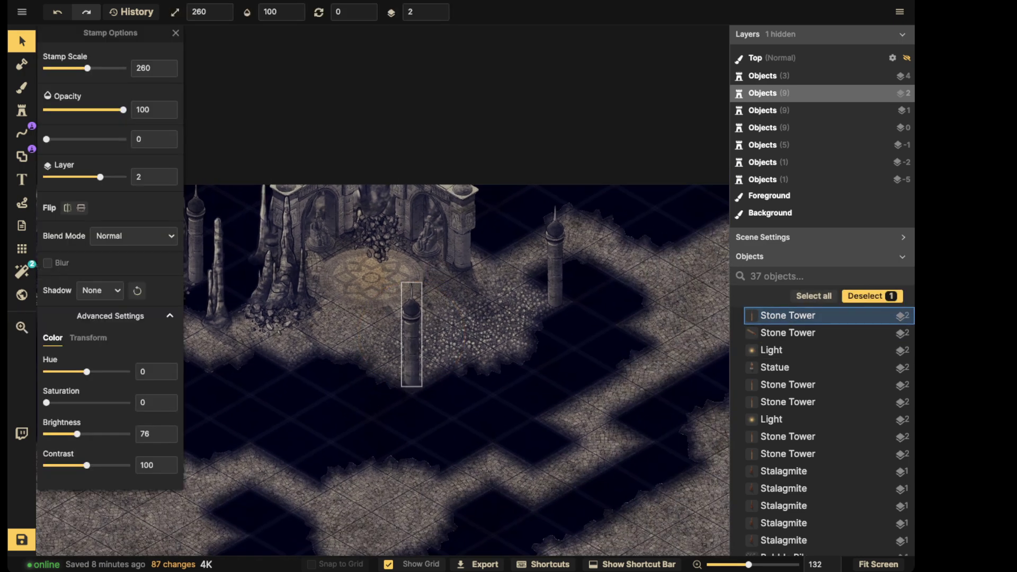
key("Escape")
scroll(406, 350, "up", 8)
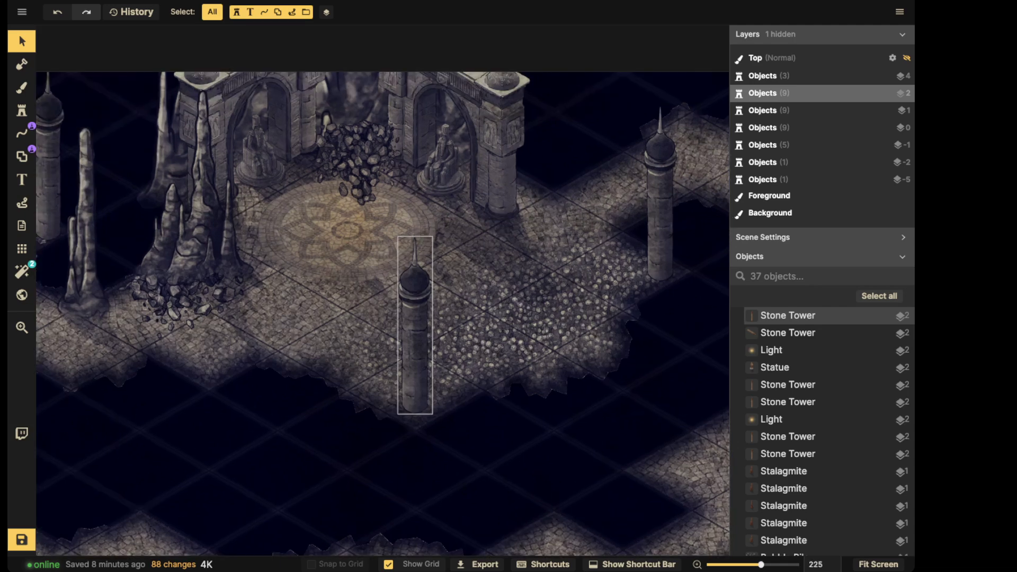
- Try an opacity of 65 on the two new stone towers together and restore it to 100
middle_click_drag(405, 349, 293, 412)
left_click(547, 259)
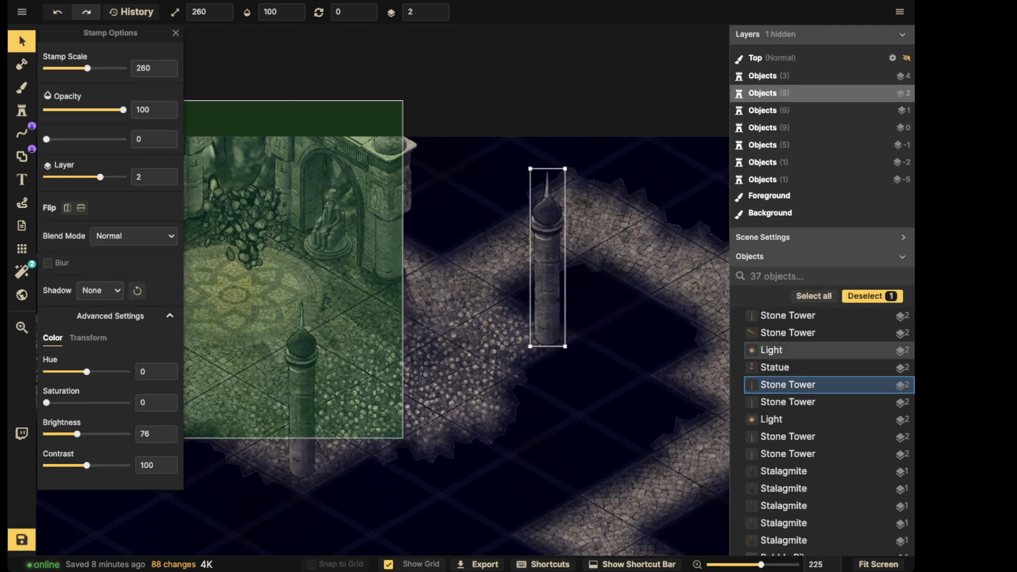
left_click(301, 387, "shift")
left_click_drag(123, 110, 80, 110)
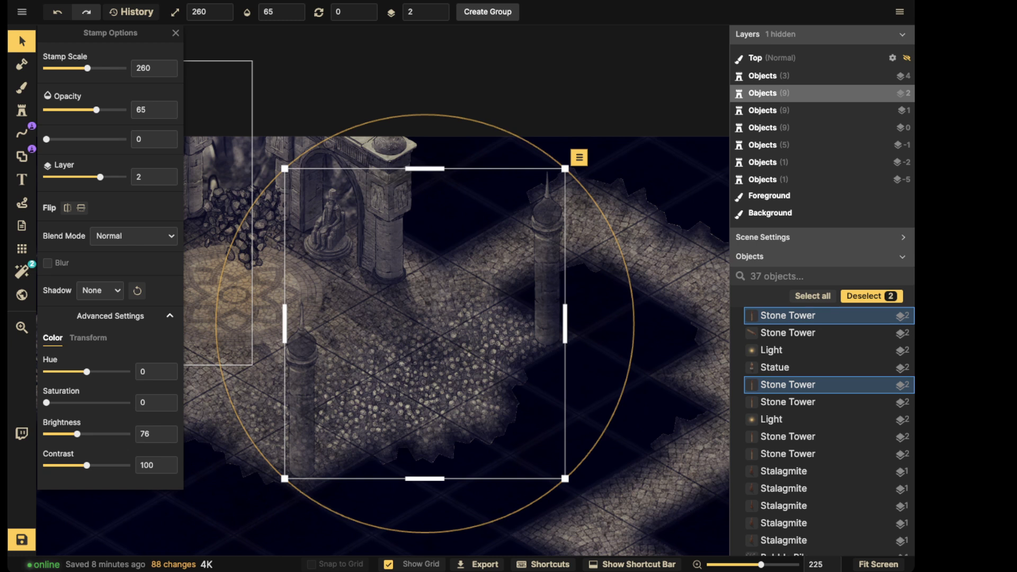
left_click_drag(96, 109, 123, 110)
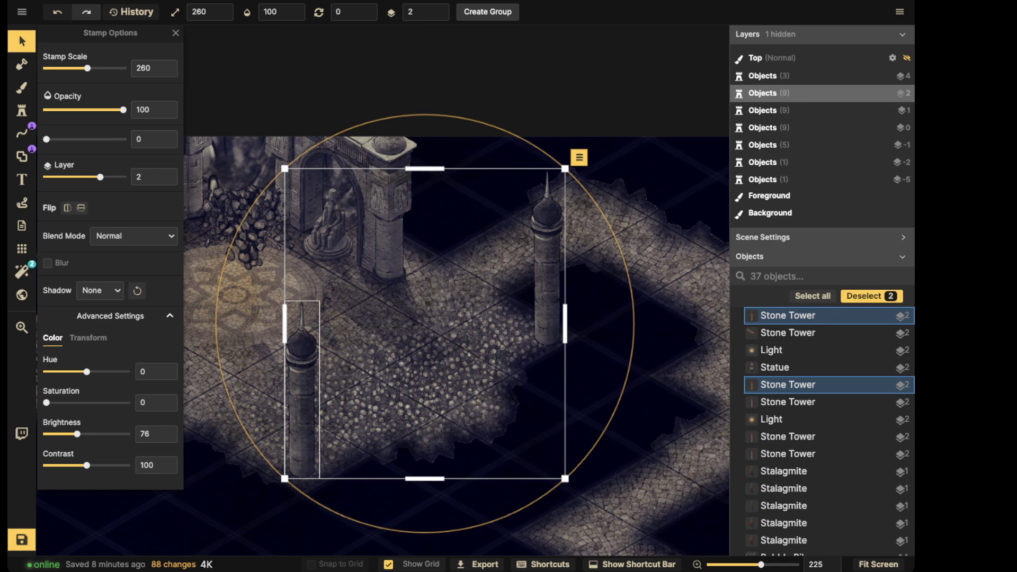
scroll(381, 344, "down", 4)
key("Escape")
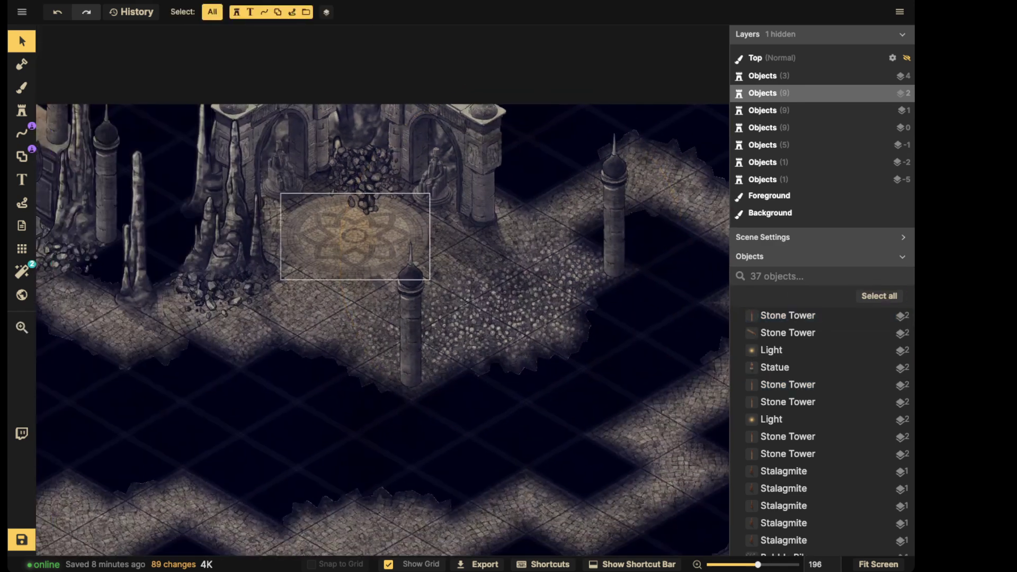
- Delete the overlay light above the flower mosaic in the arched chamber
scroll(381, 329, "down", 3)
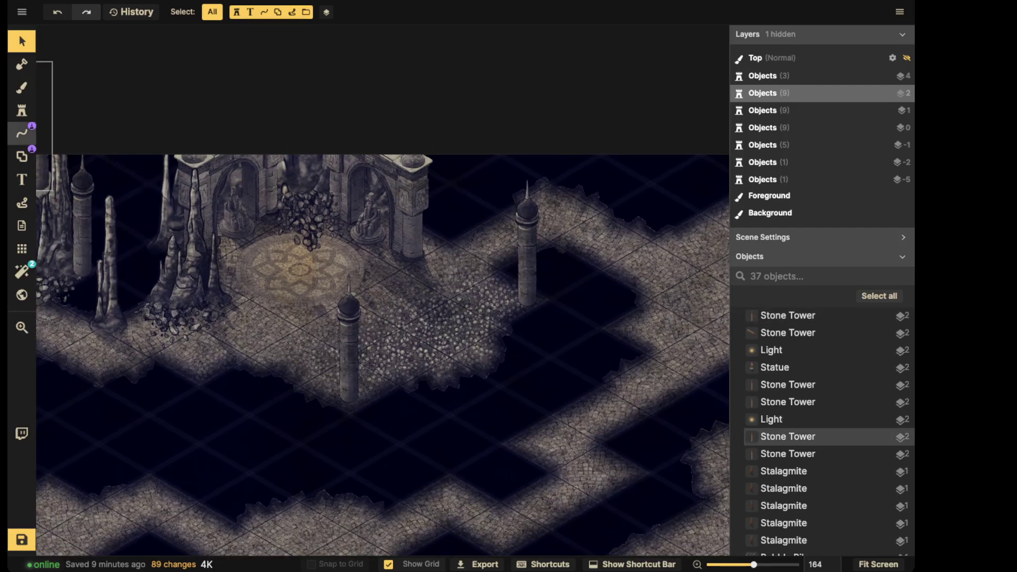
left_click(299, 271)
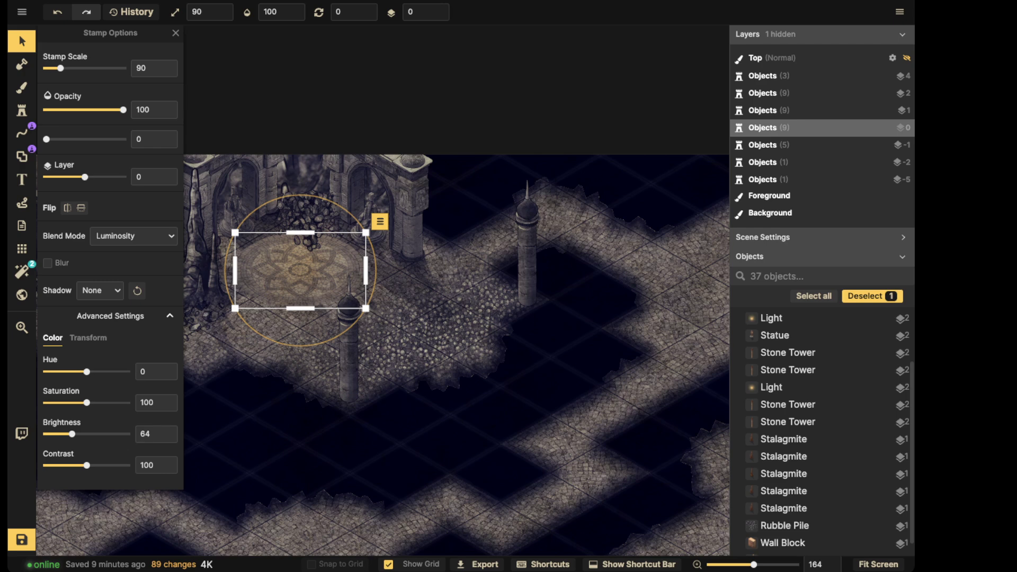
left_click(771, 317)
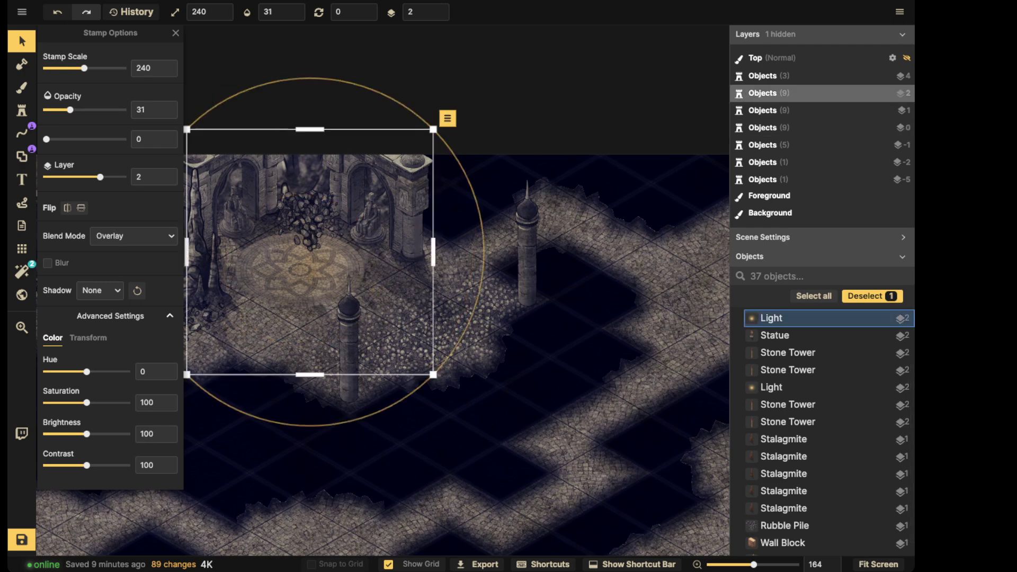
key("Delete")
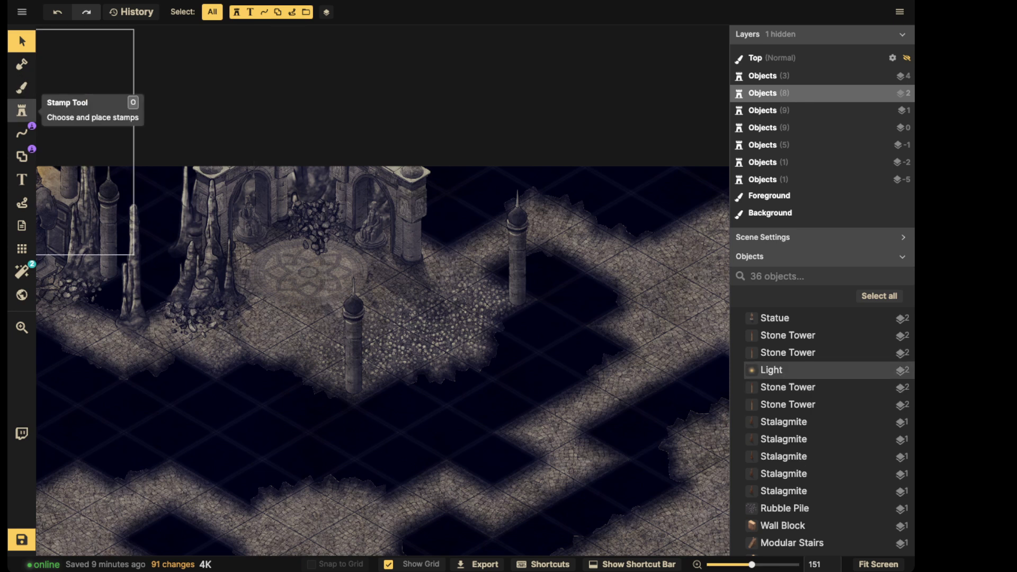
- Load the campfire stamp from the Fantasy Regional pack by searching the catalog for "camp"
left_click(22, 111)
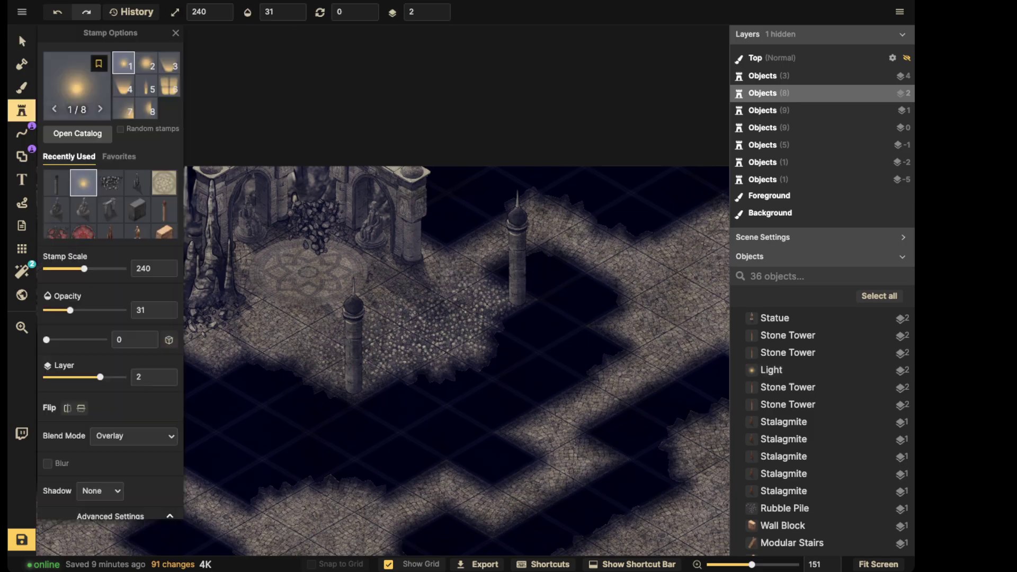
left_click(80, 87)
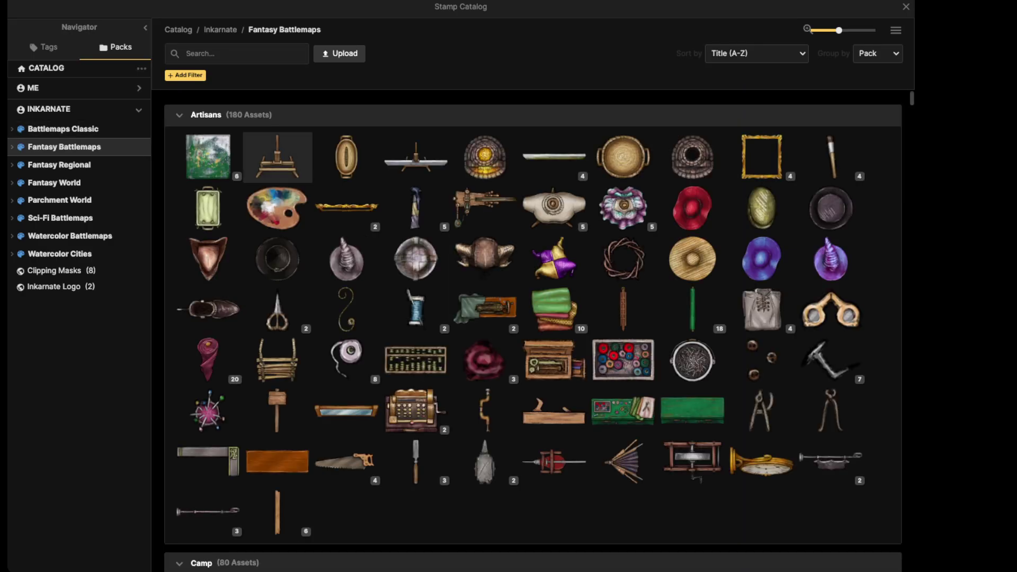
scroll(346, 258, "down", 1)
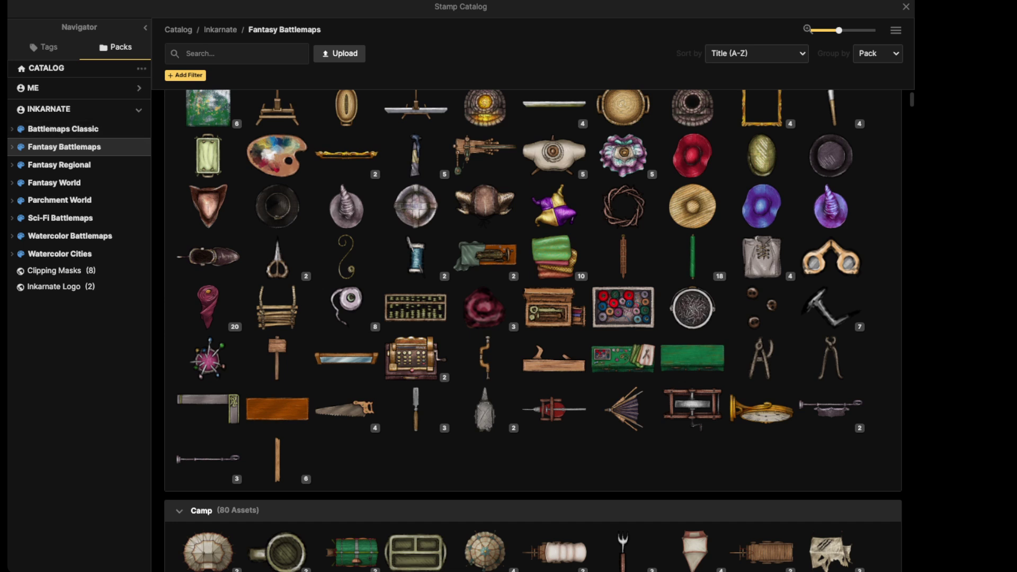
left_click(58, 164)
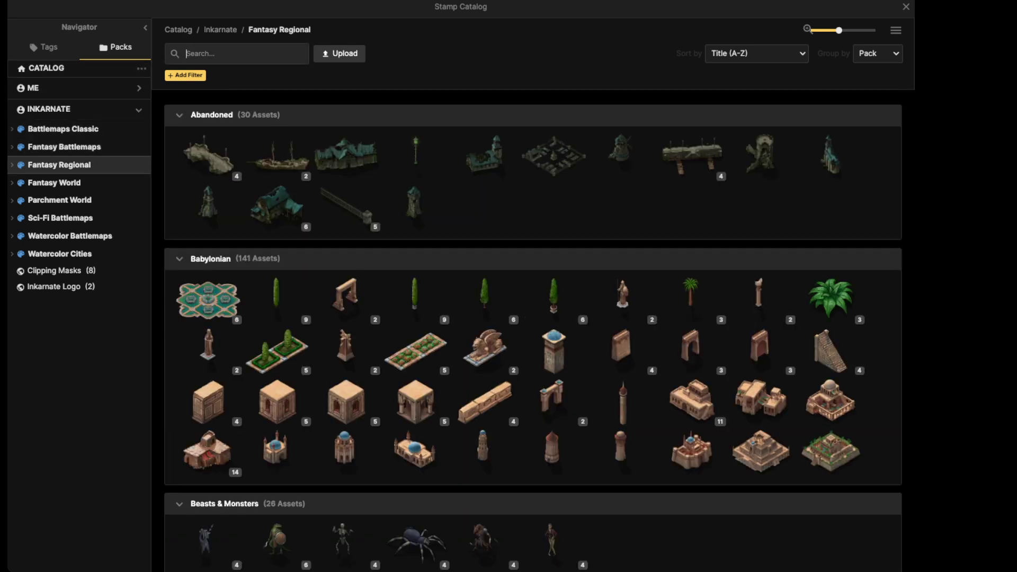
type("camp")
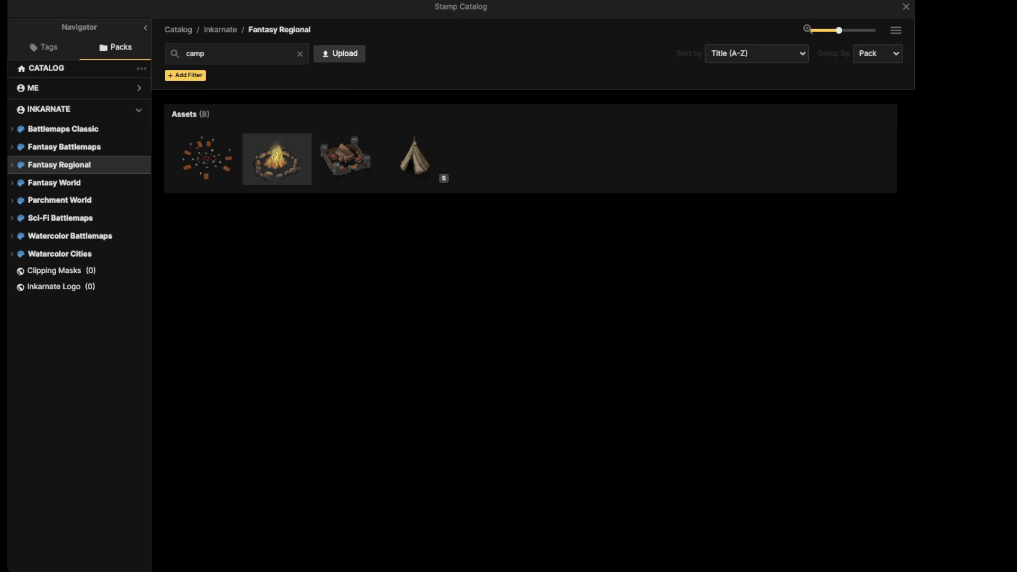
left_click(276, 157)
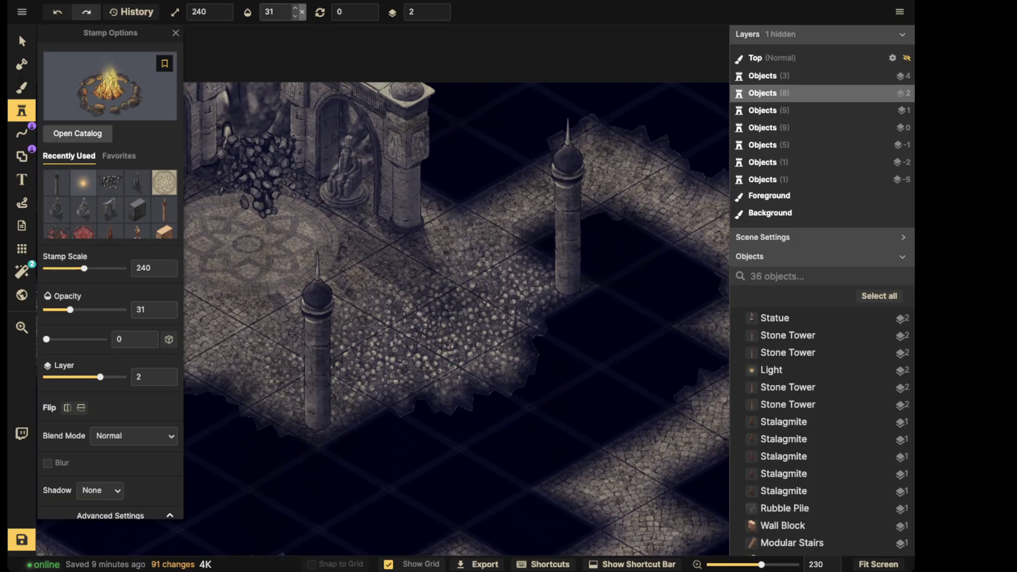
- Set the campfire stamp's opacity to 100, its layer to 1 and its scale to 90
left_click(302, 12)
left_click(440, 16)
key("bracketleft")
key("bracketleft")
key("bracketleft")
key("bracketleft")
key("bracketleft")
key("bracketleft")
key("bracketleft")
key("bracketleft")
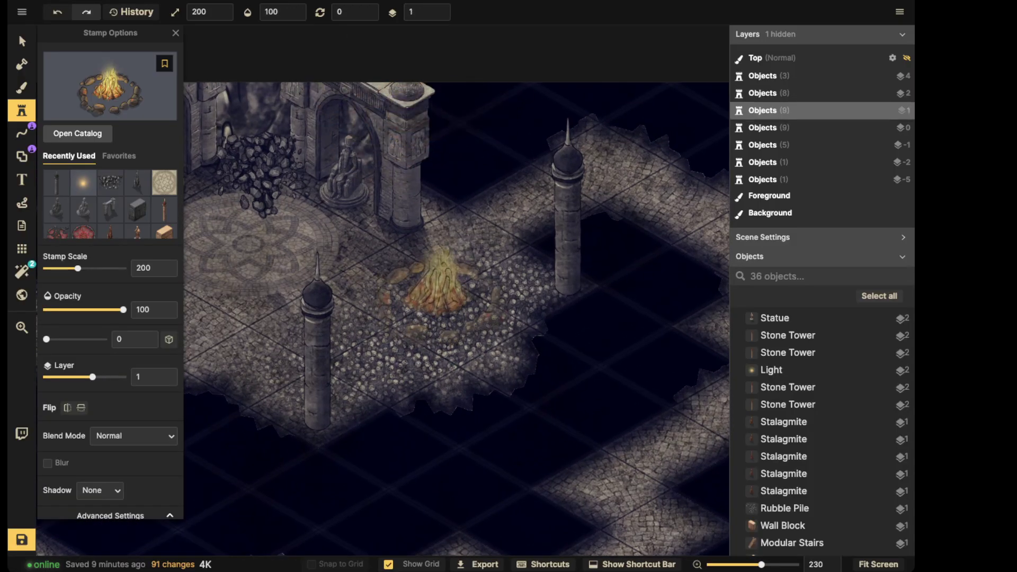
key("bracketright")
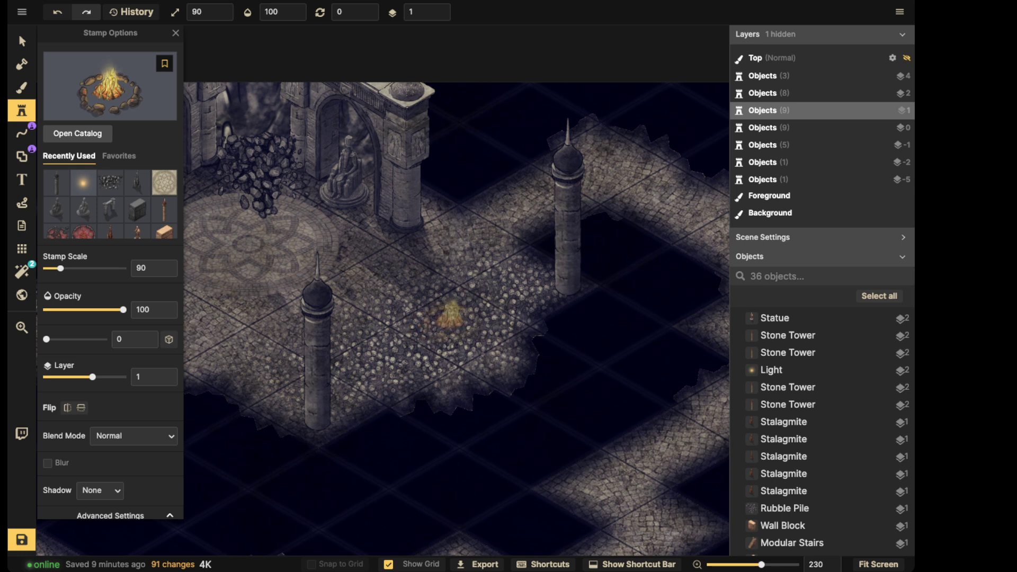
- Place the campfire on the skull-textured floor between the two new towers and set its saturation to 0
left_click(454, 315)
key("Escape")
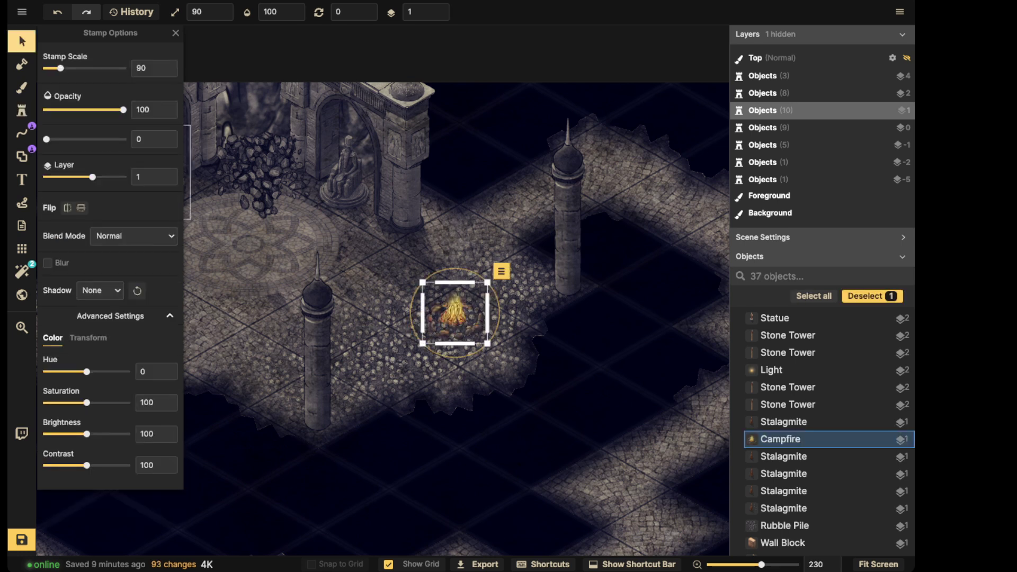
left_click_drag(86, 402, 46, 403)
mouse_move(454, 312)
left_mouse_down()
mouse_move(421, 331)
mouse_move(454, 316)
left_mouse_up()
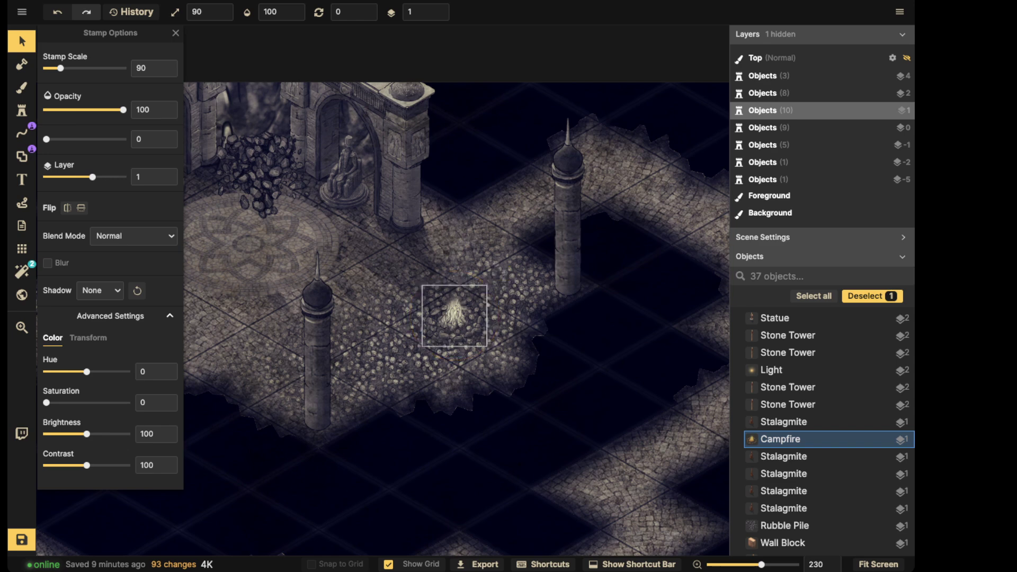
- Load the Orange Light stamp from the Fantasy Battlemaps pack by searching the catalog for "light"
key("s")
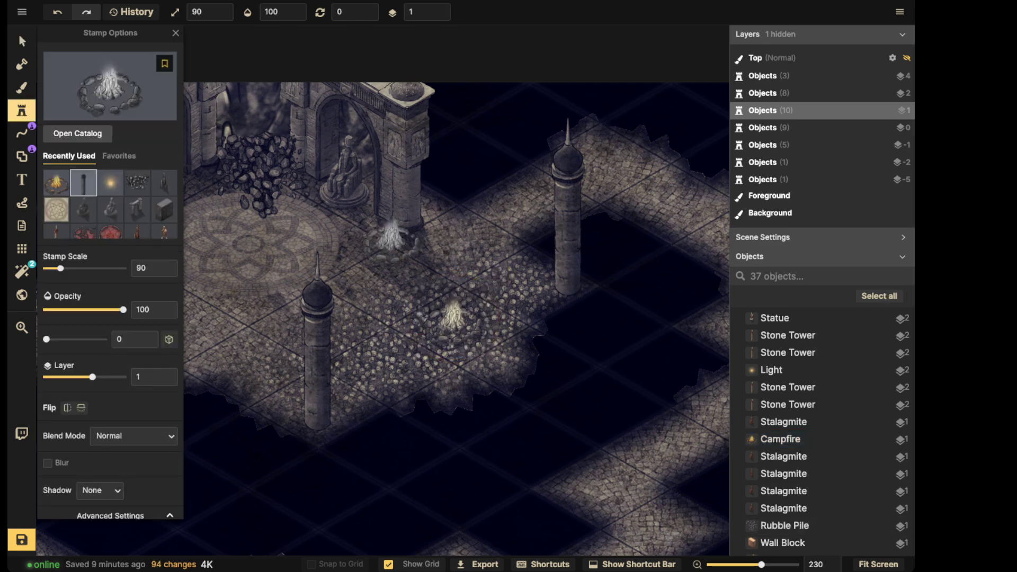
left_click(109, 87)
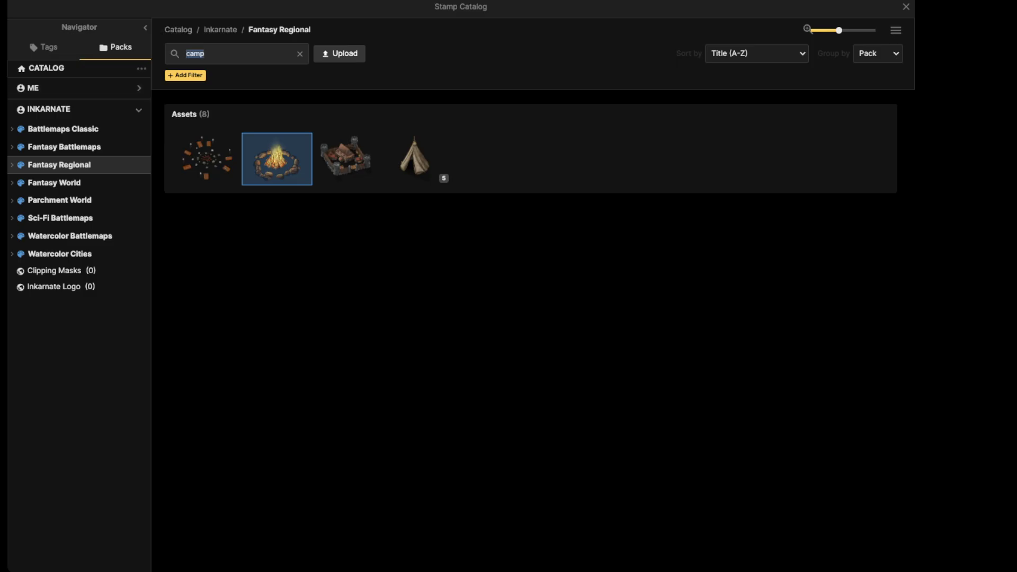
type(";light")
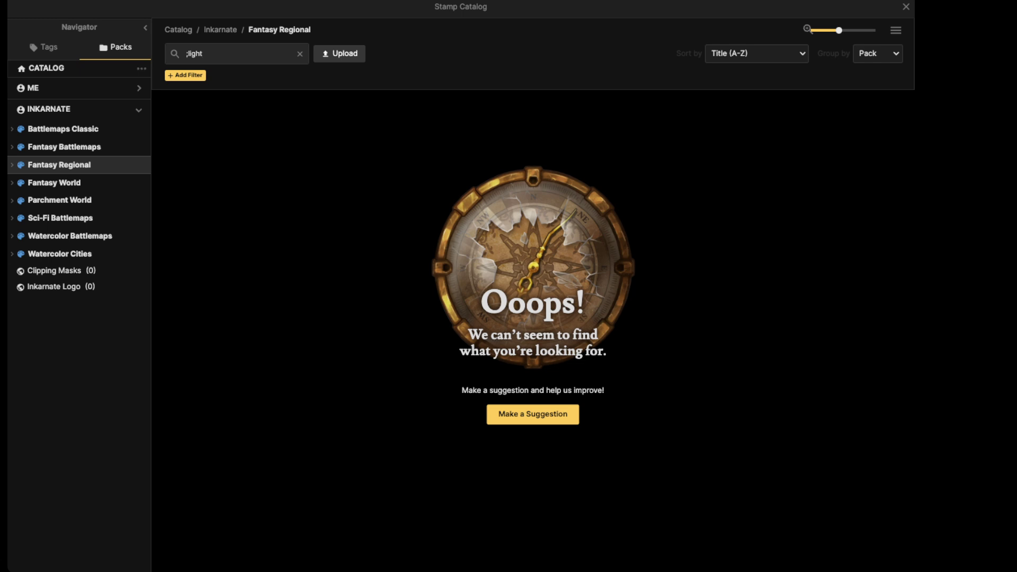
type("light")
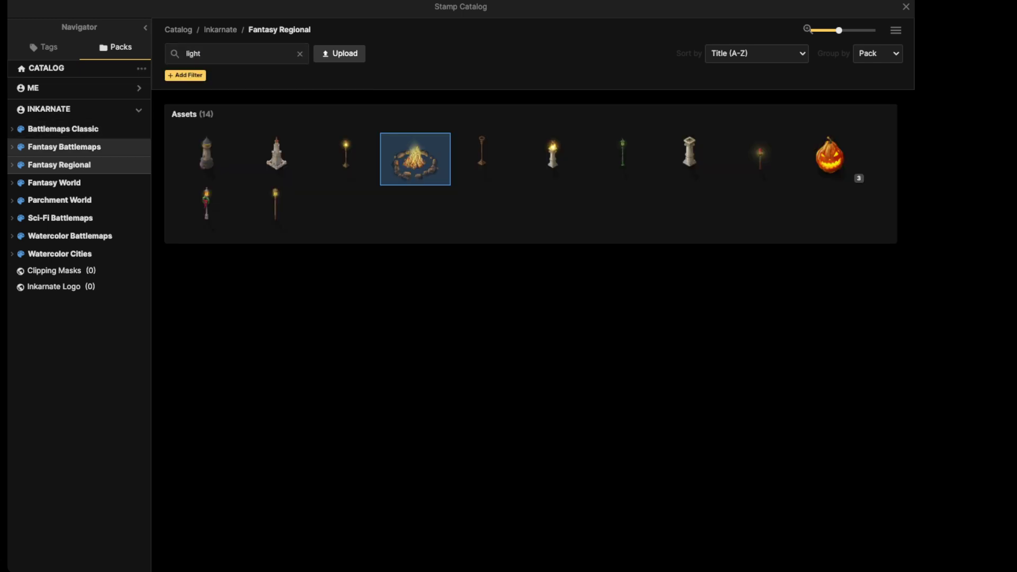
left_click(64, 147)
left_click(415, 209)
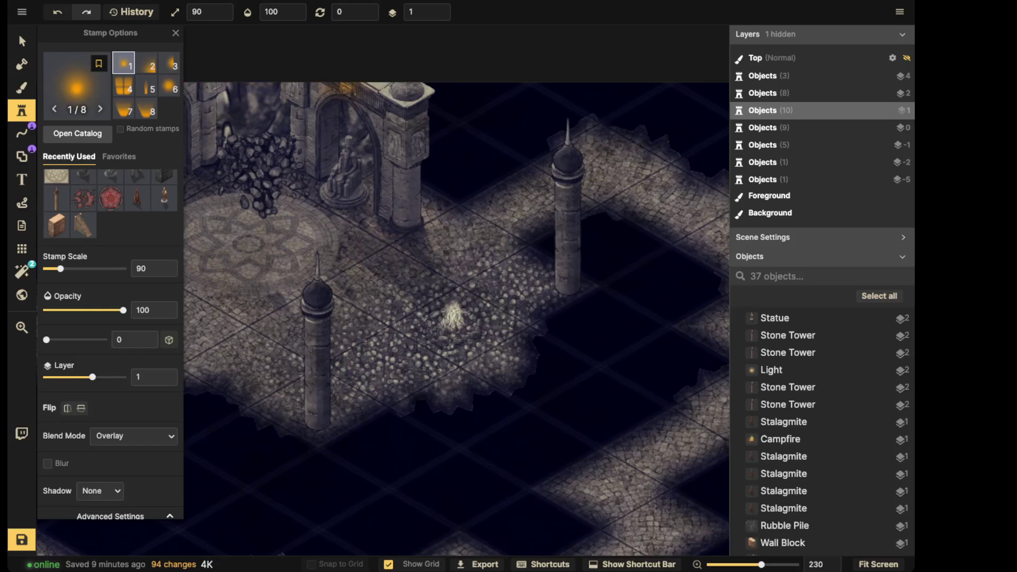
- Place the Orange Light over the campfire on layer 4 at scale 90
scroll(439, 11, "up", 2)
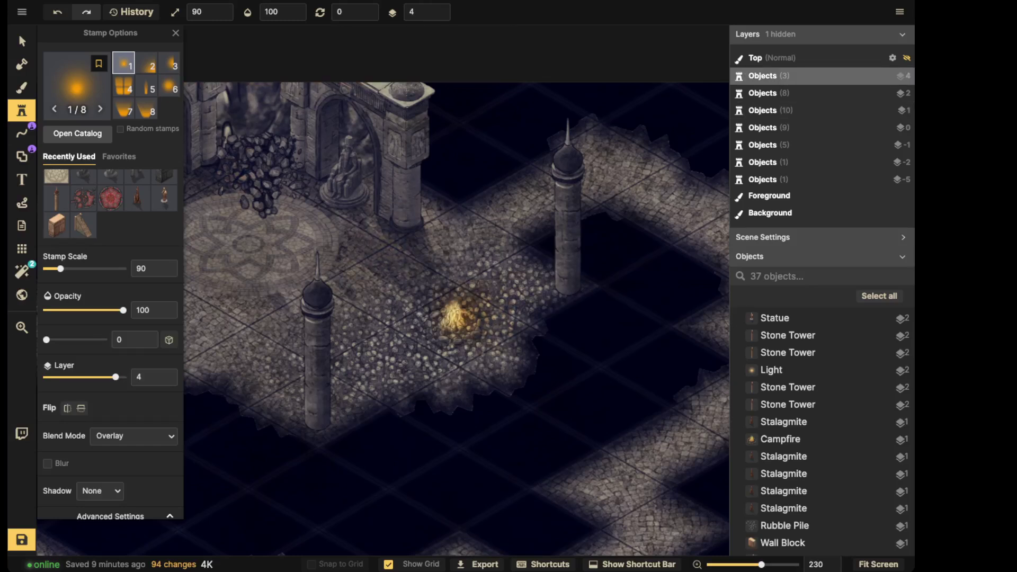
left_click(453, 316)
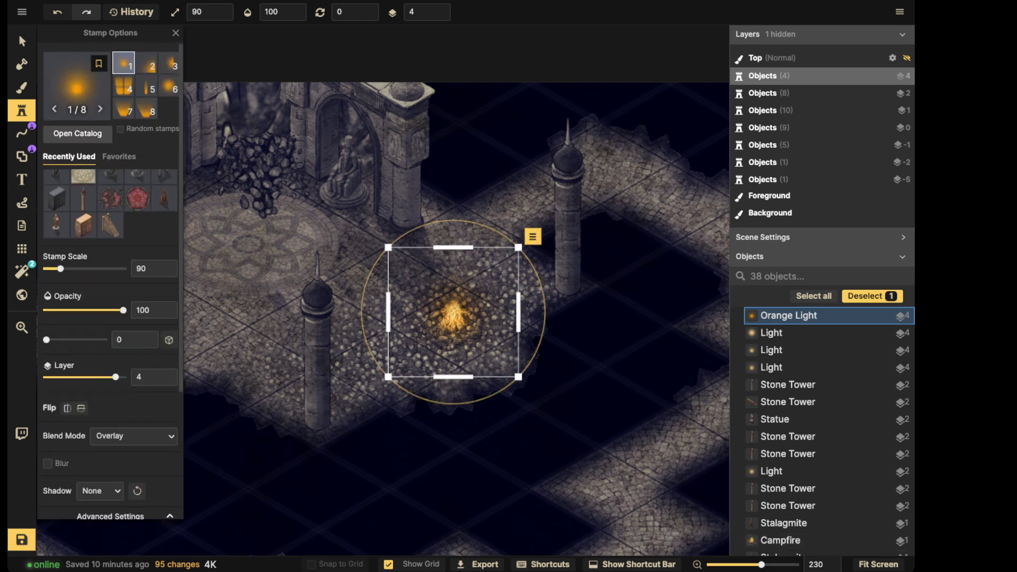
key("Escape")
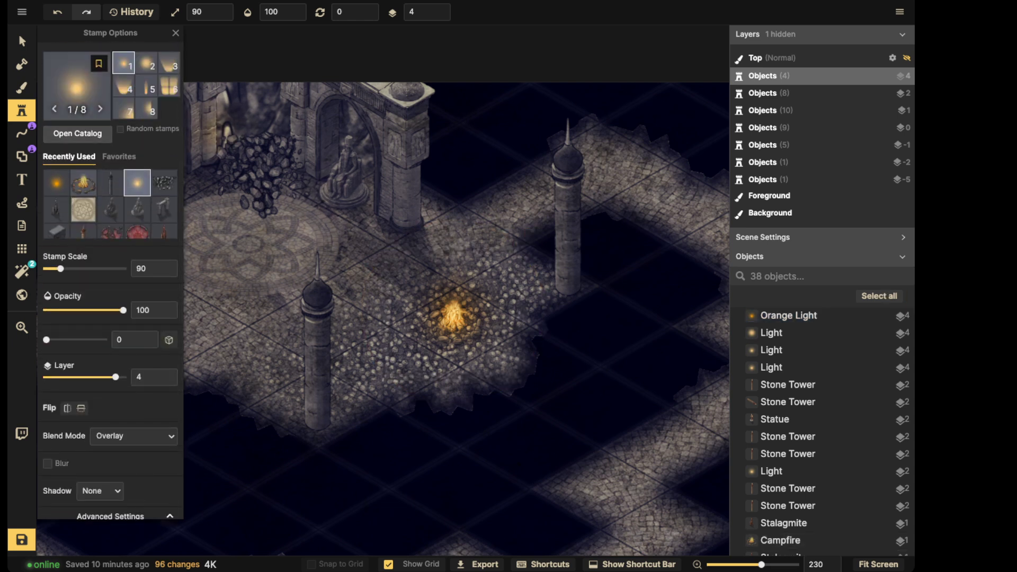
- Place the second Light variant over the campfire on layer 5 at scale 180
left_click(146, 63)
scroll(195, 283, "up", 3, "shift")
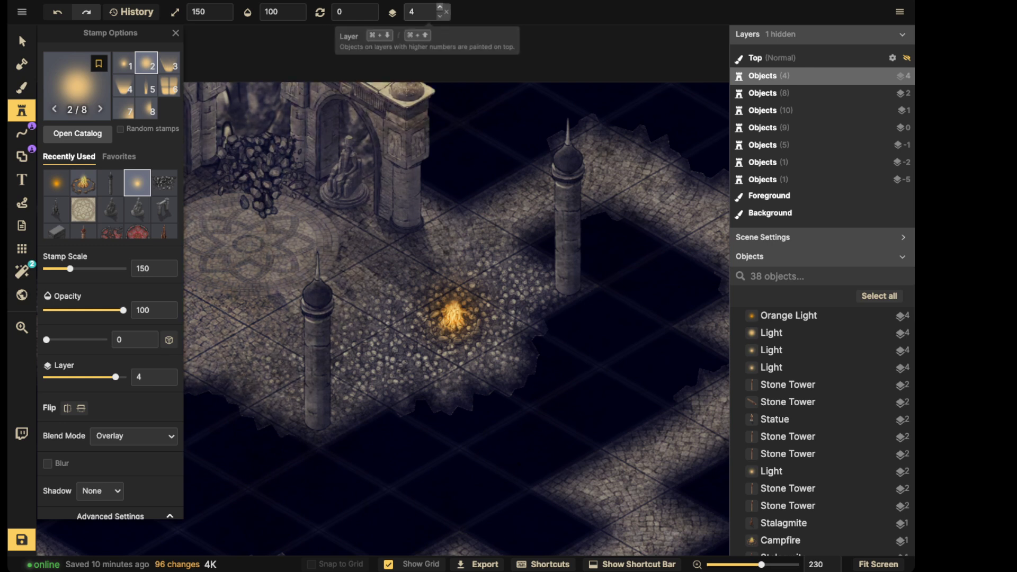
left_click(440, 7)
scroll(256, 252, "up", 2, "shift")
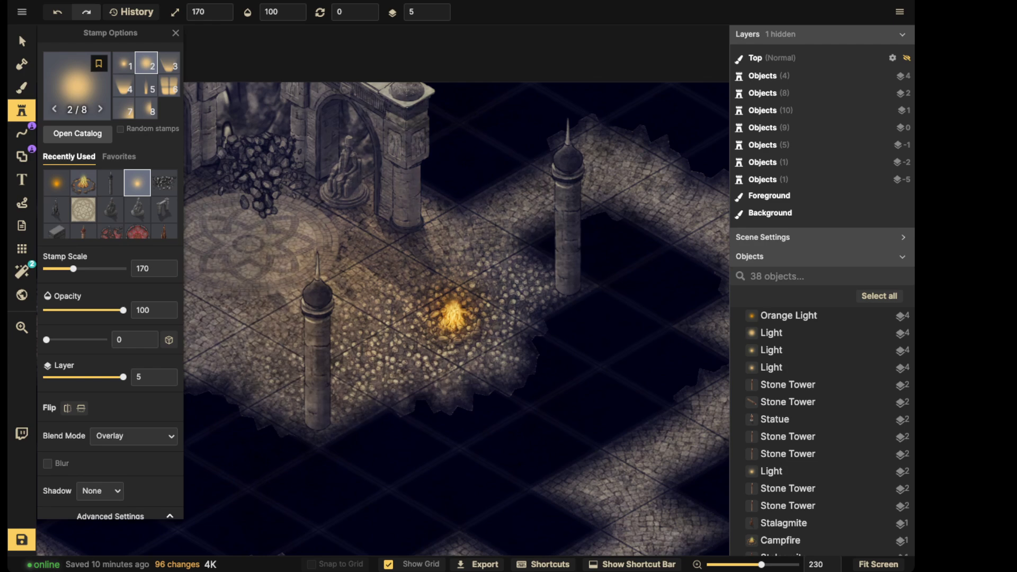
scroll(453, 243, "up", 1, "shift")
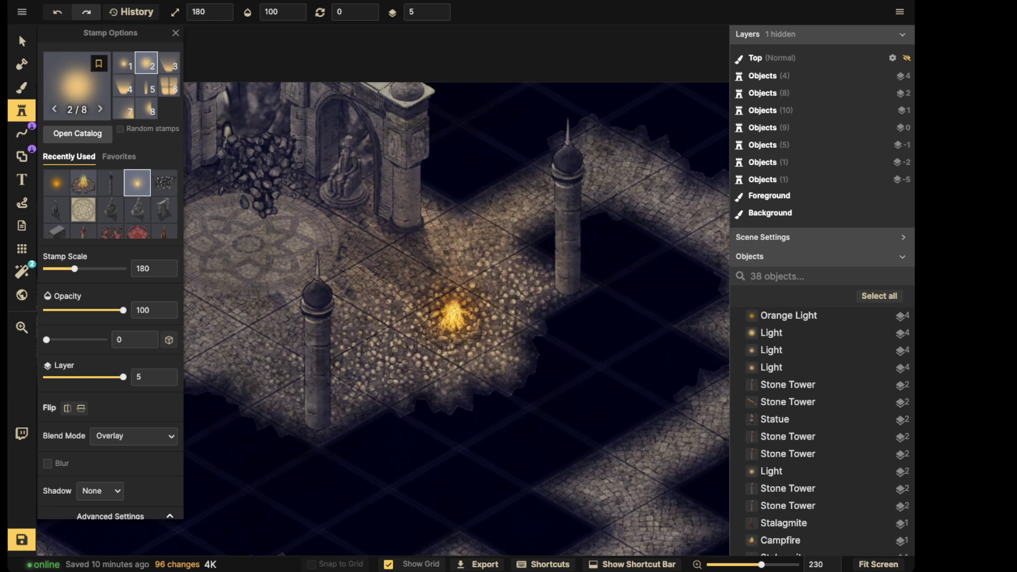
left_click(456, 297)
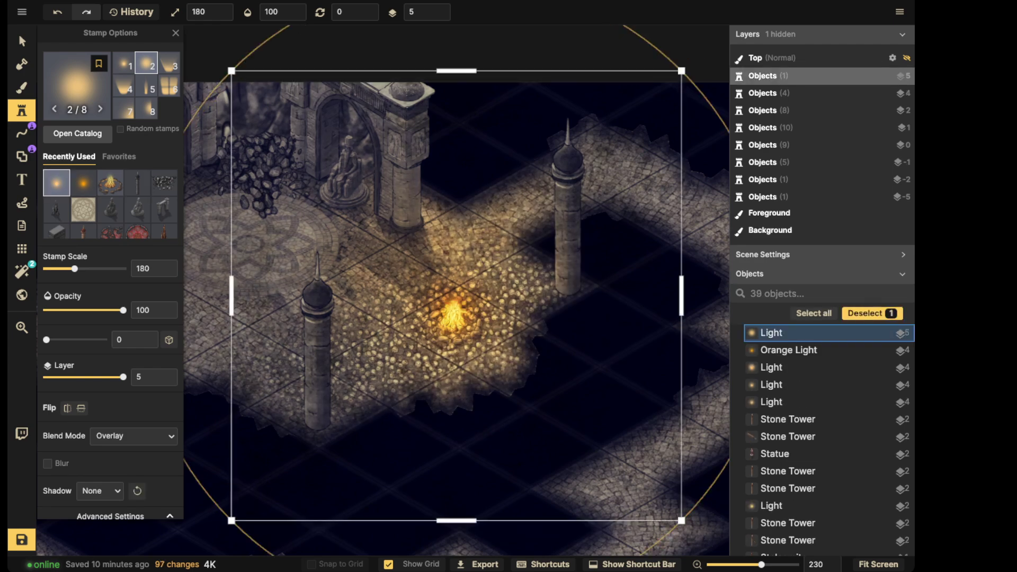
- Reduce the scale of the newly placed campfire light to 130
scroll(455, 297, "down", 2, "shift")
scroll(455, 297, "down", 3, "shift")
key("v")
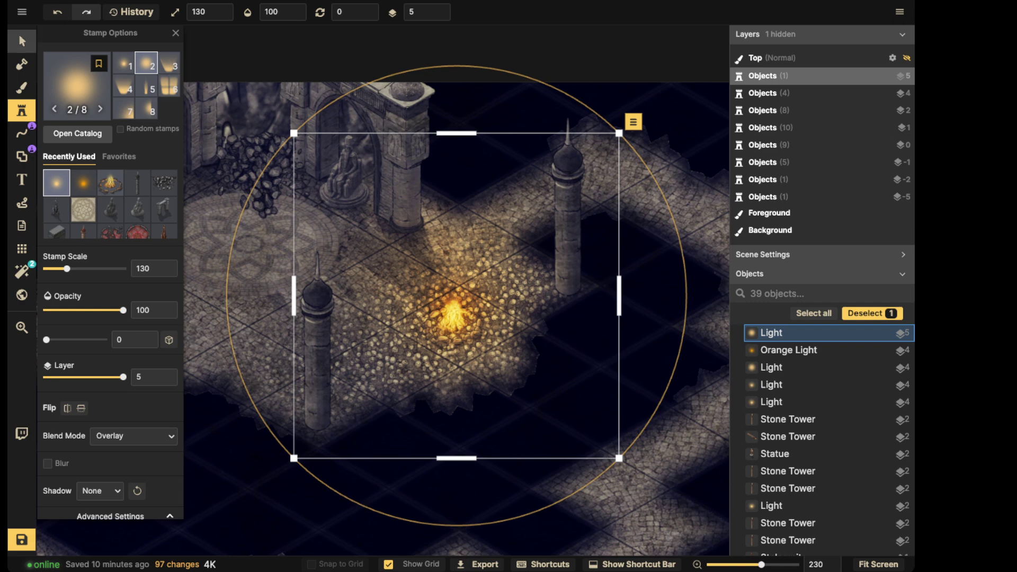
- Set the isometric map grid to 40 columns and 30 rows
scroll(308, 251, "down", 3)
key("space")
left_click_drag(307, 252, 484, 232)
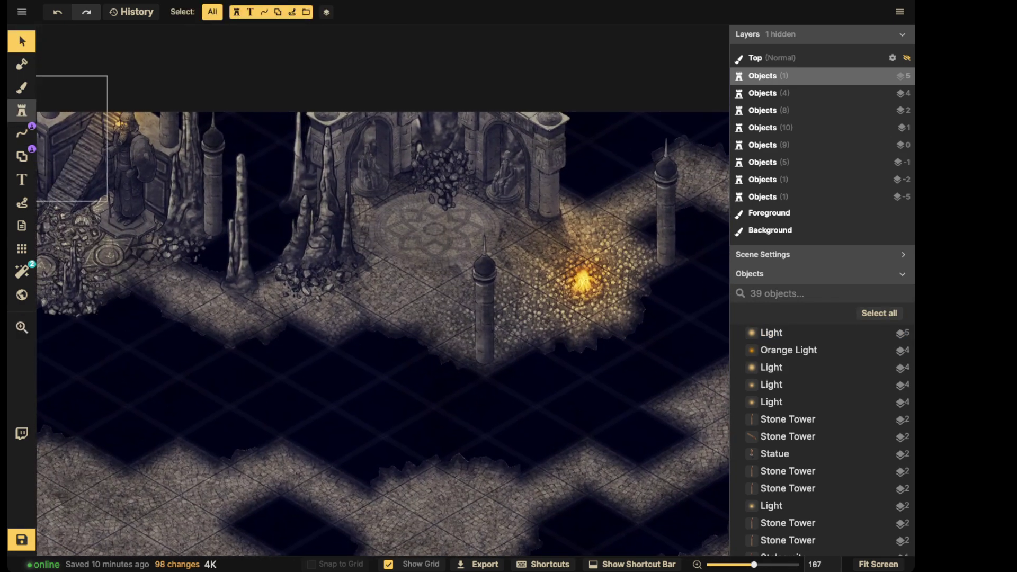
left_click(22, 110)
left_click(22, 248)
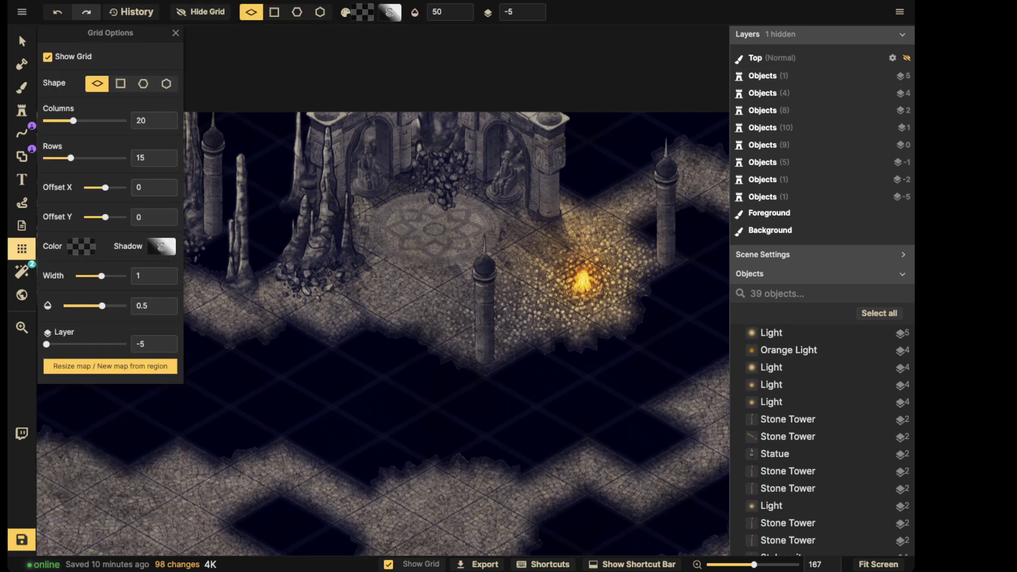
left_click(174, 120)
- Examine the grid lines over the stone floors and the dark gaps, both close up and across the wider map
scroll(322, 279, "down", 2)
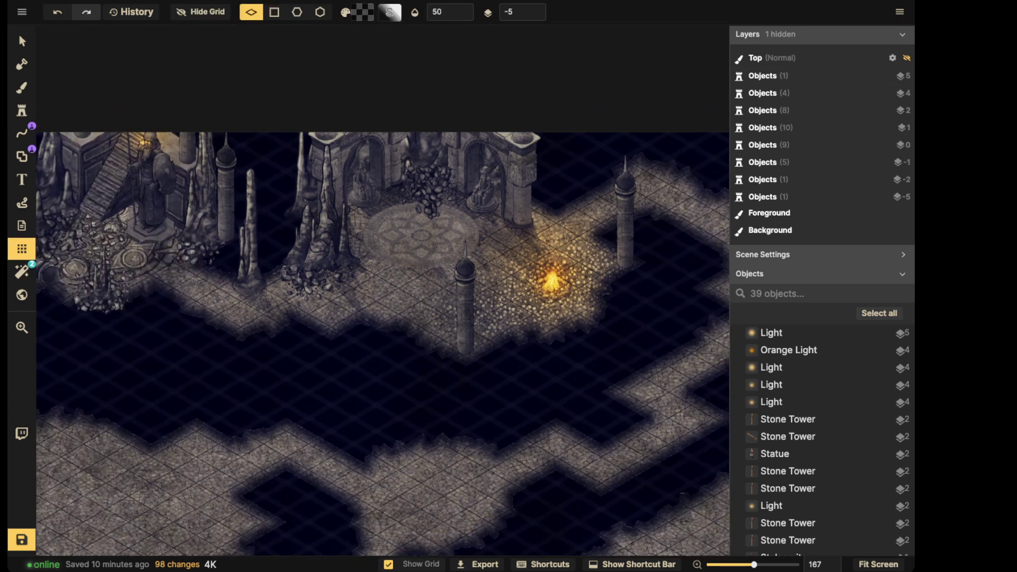
left_click_drag(322, 279, 427, 254)
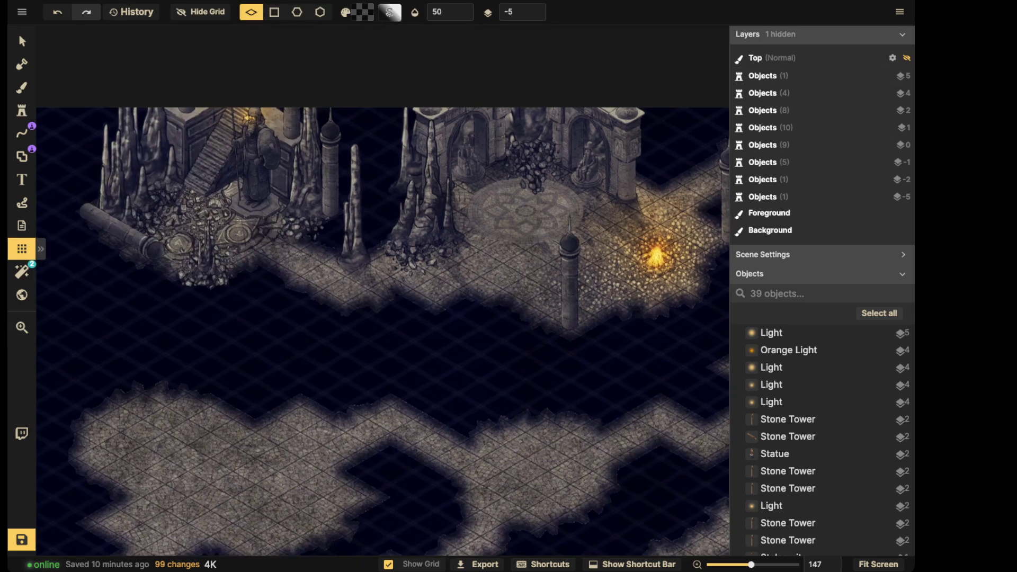
left_click_drag(477, 286, 299, 270)
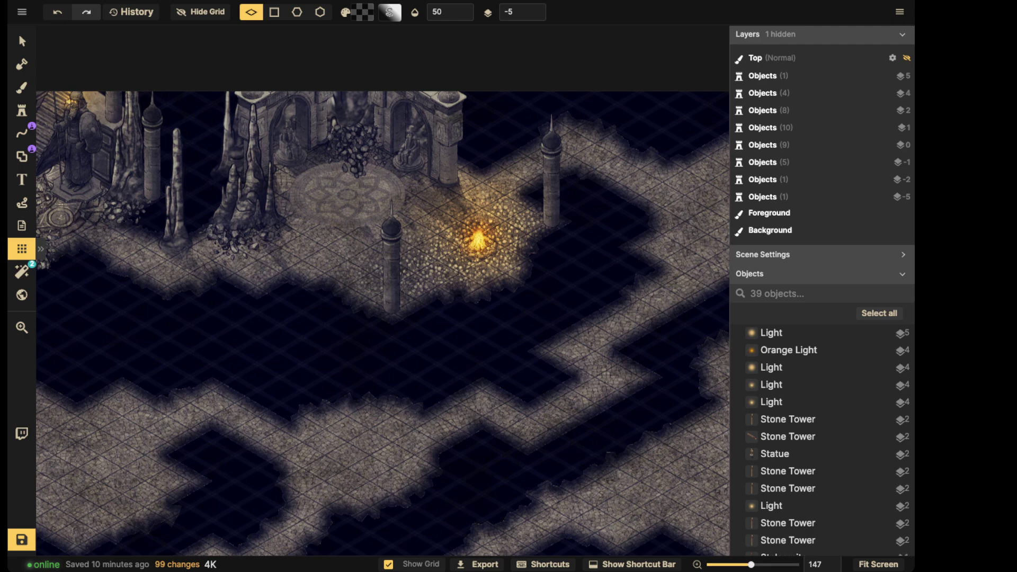
scroll(382, 318, "down", 4)
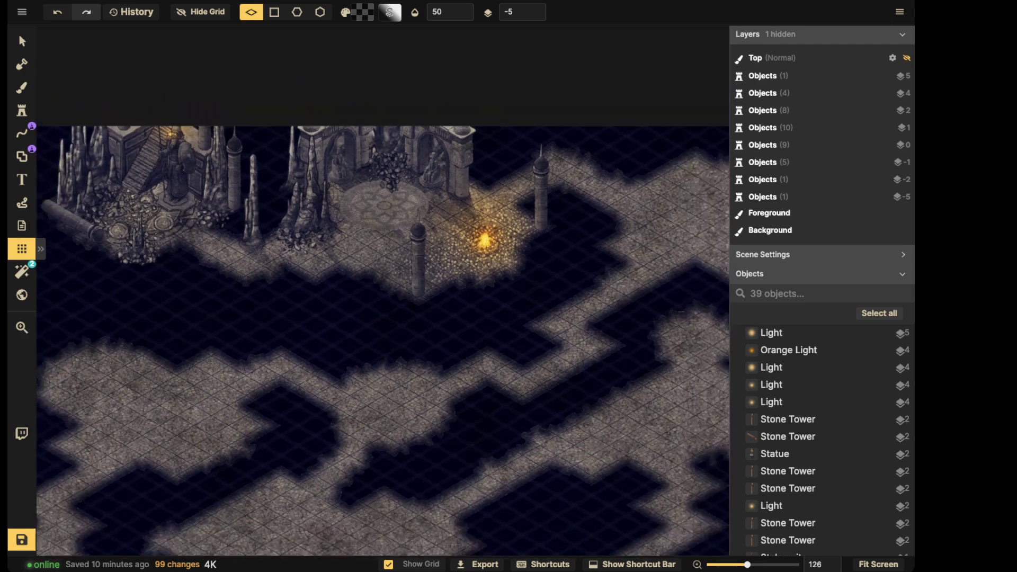
scroll(179, 437, "up", 5)
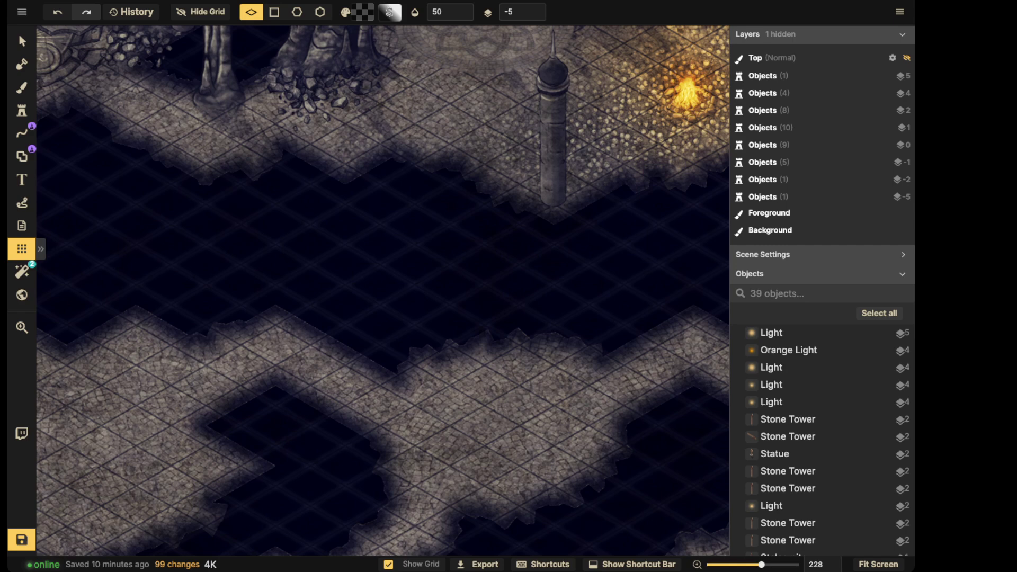
scroll(291, 305, "up", 6)
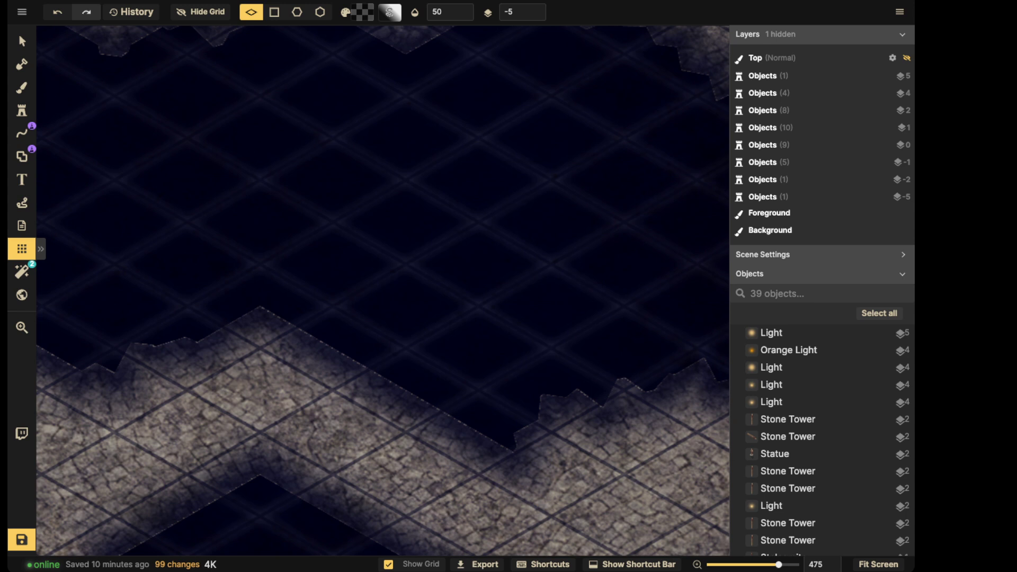
scroll(381, 290, "down", 5)
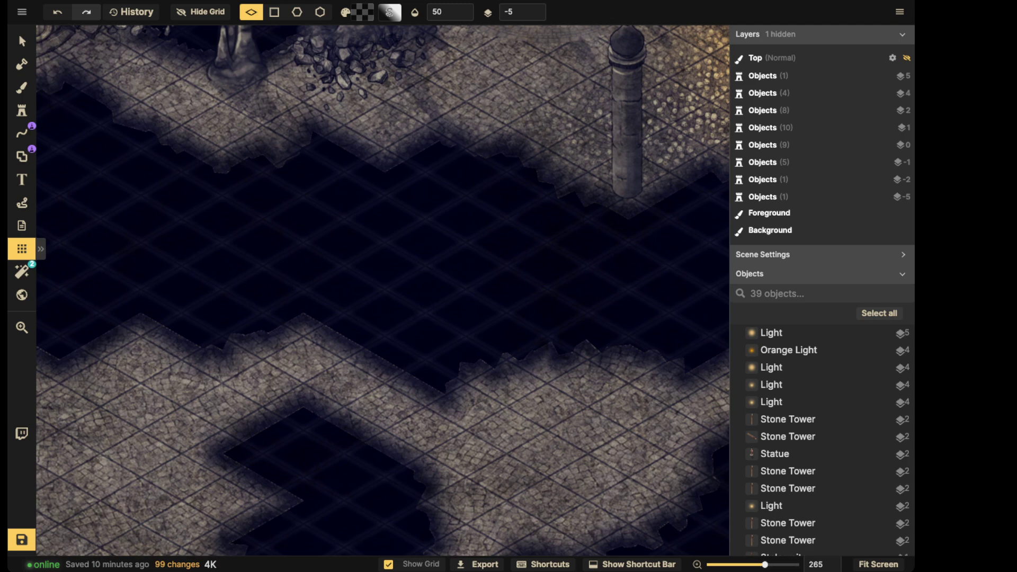
scroll(382, 290, "down", 5)
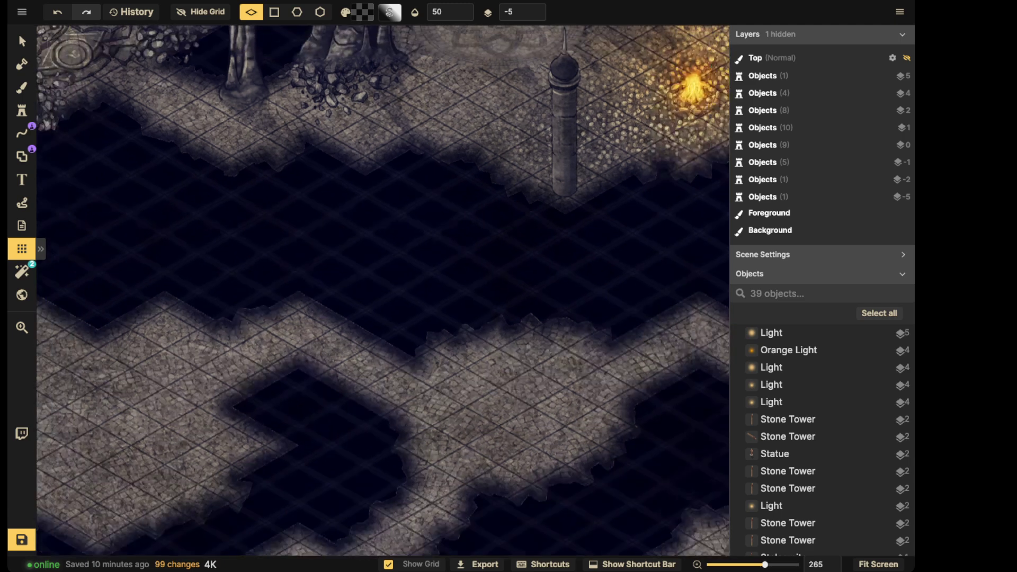
key("v")
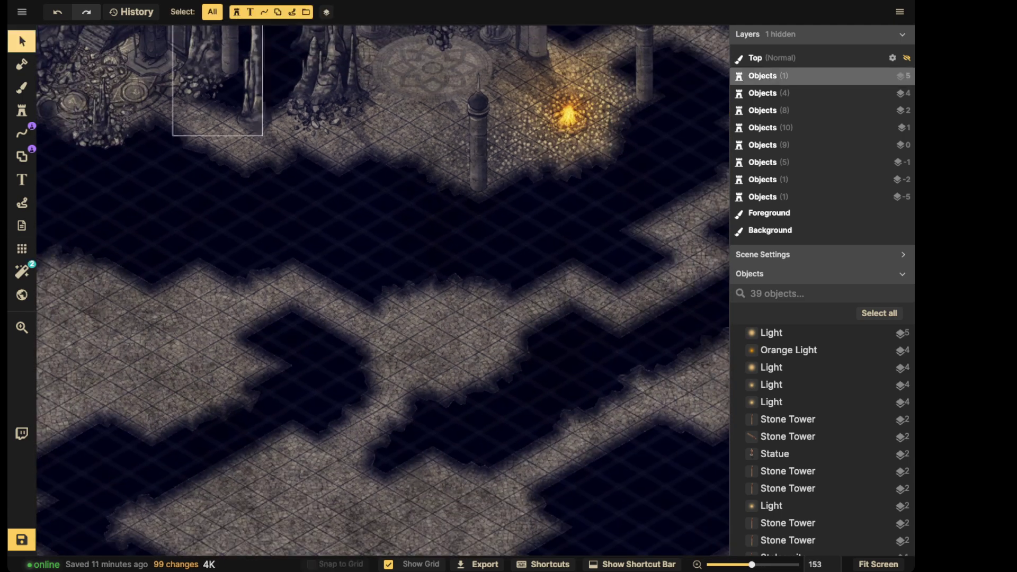
scroll(540, 132, "down", 2)
scroll(540, 132, "down", 1)
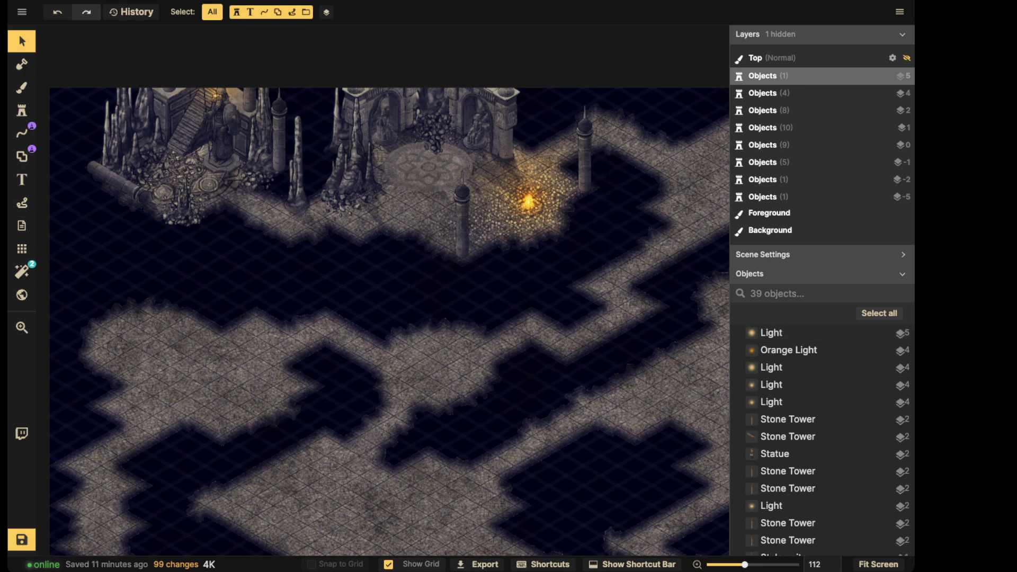
scroll(268, 244, "up", 1)
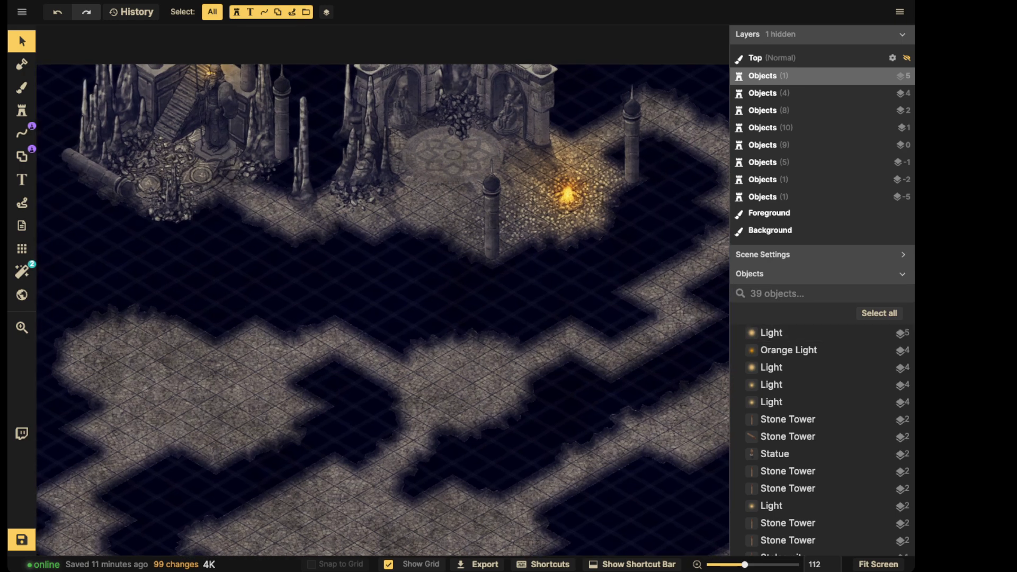
scroll(424, 241, "up", 2)
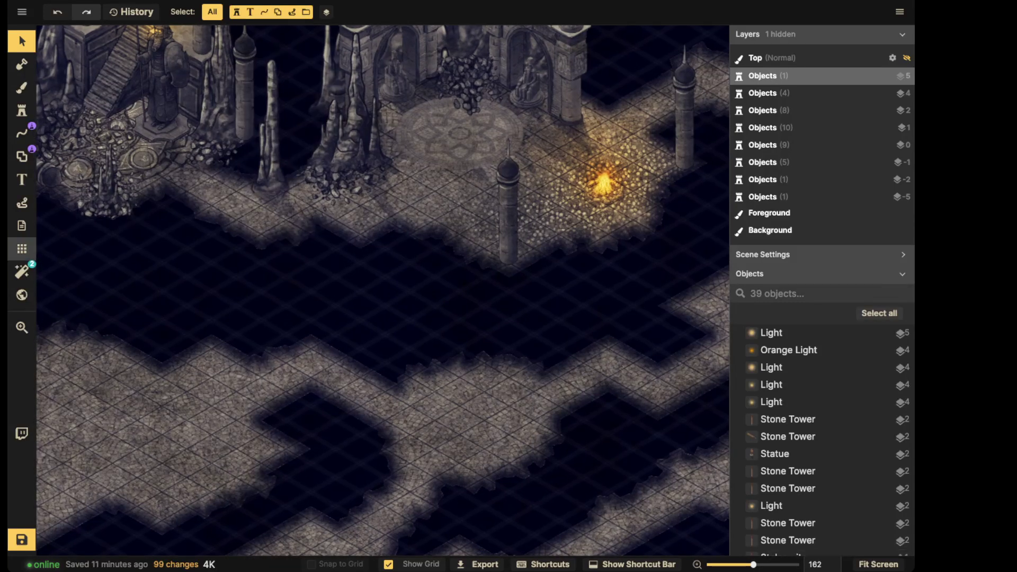
- Set the blur and intensity of the grid lines' shadow to 0
left_click(21, 249)
left_click(161, 246)
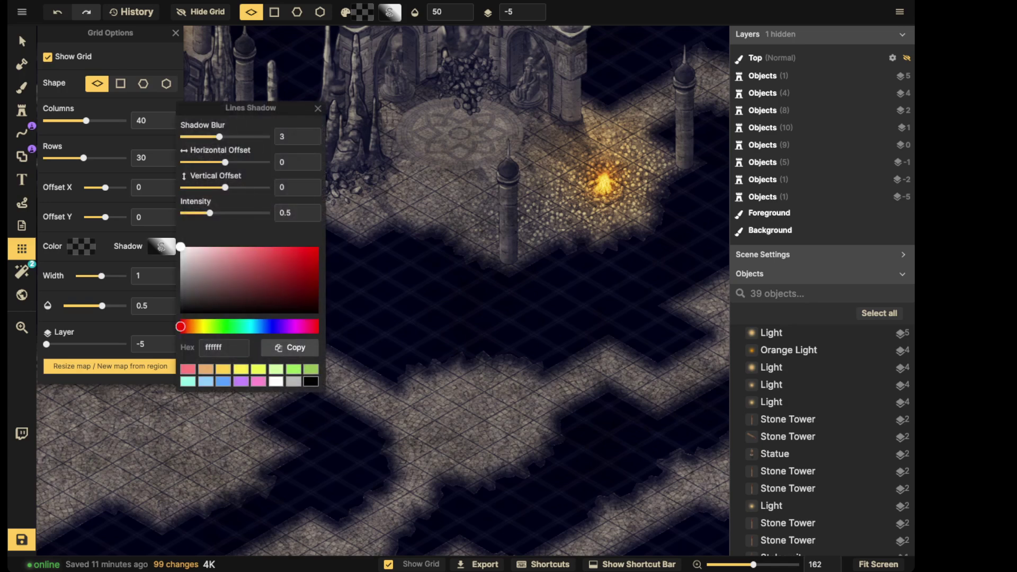
left_click_drag(219, 136, 184, 137)
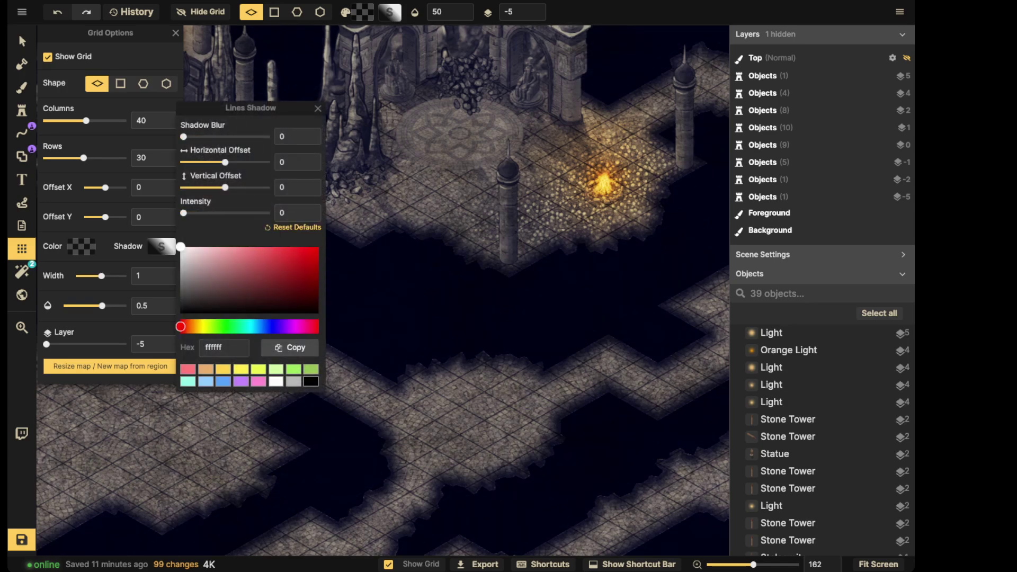
left_click(403, 296)
key("space")
left_click_drag(403, 296, 544, 264)
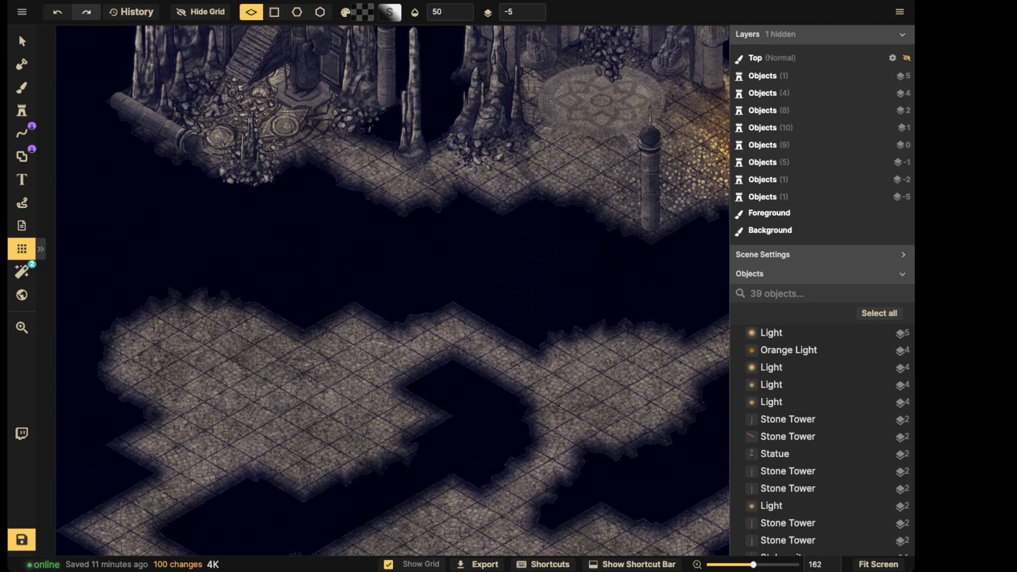
- Flatten the round ornamental floor stamp in front of the ruined arches into the foreground
scroll(332, 222, "down", 5)
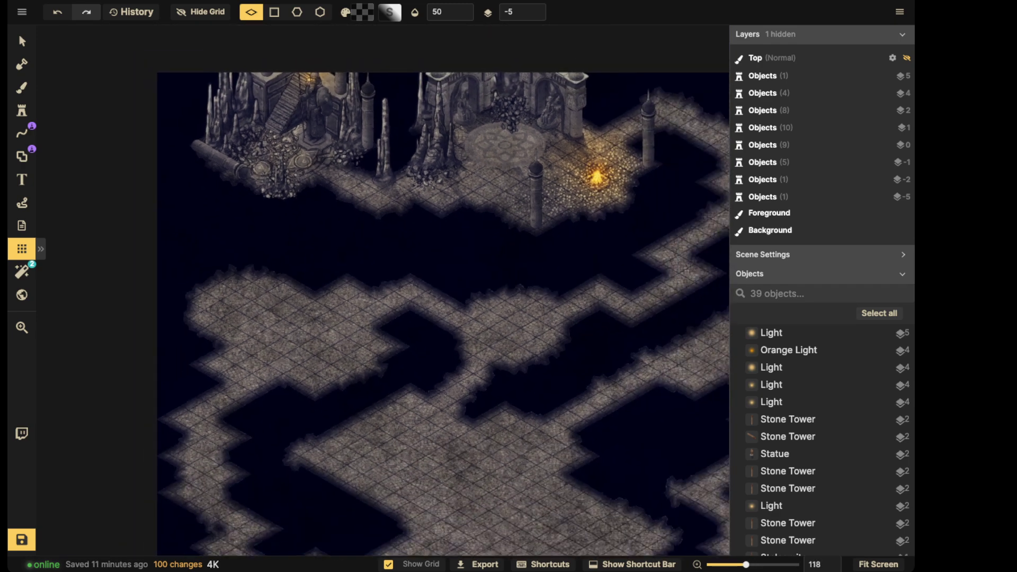
scroll(332, 222, "down", 2)
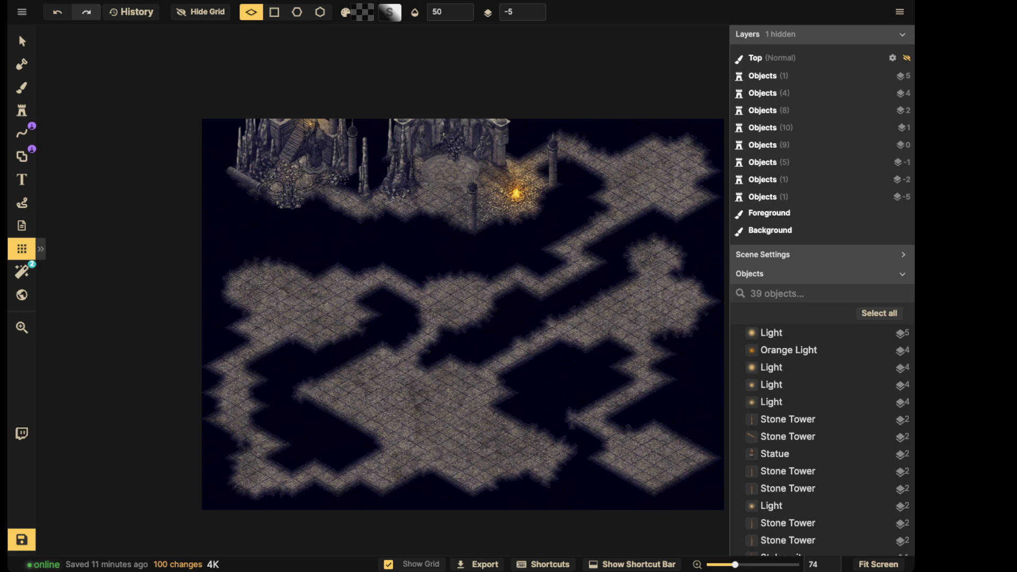
scroll(591, 168, "up", 4)
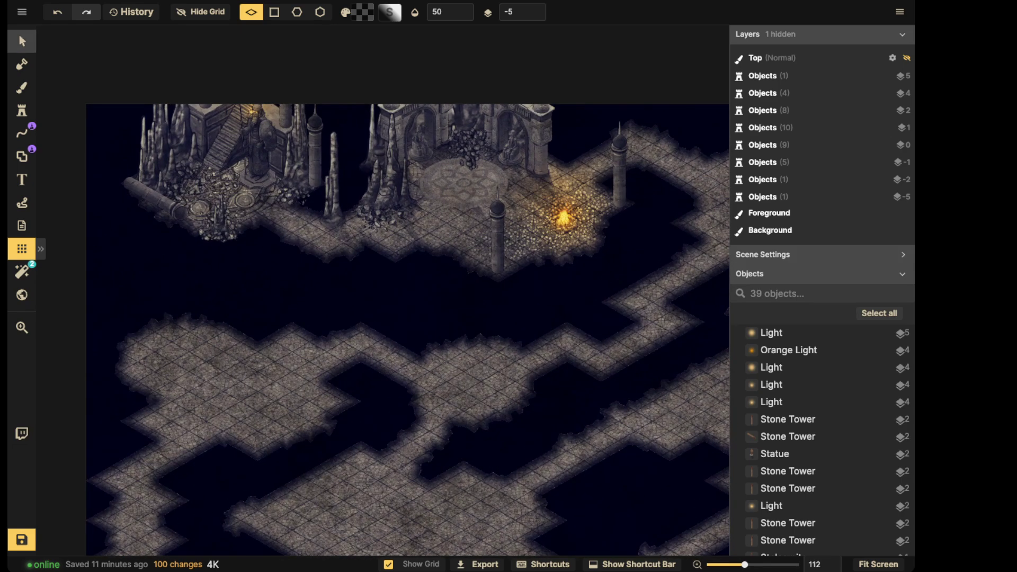
left_click(22, 41)
scroll(398, 146, "up", 4)
left_click(469, 194)
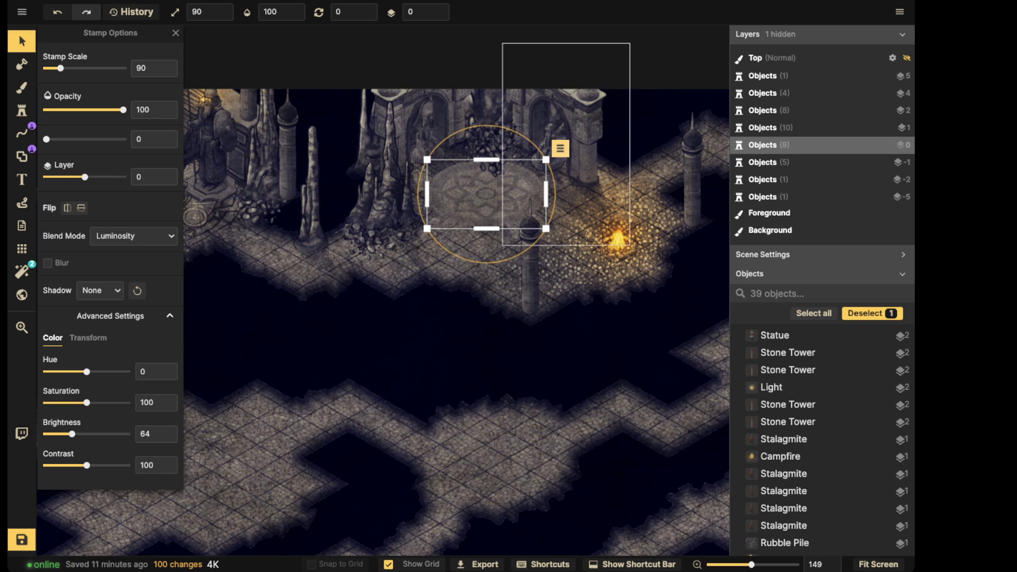
left_click(560, 149)
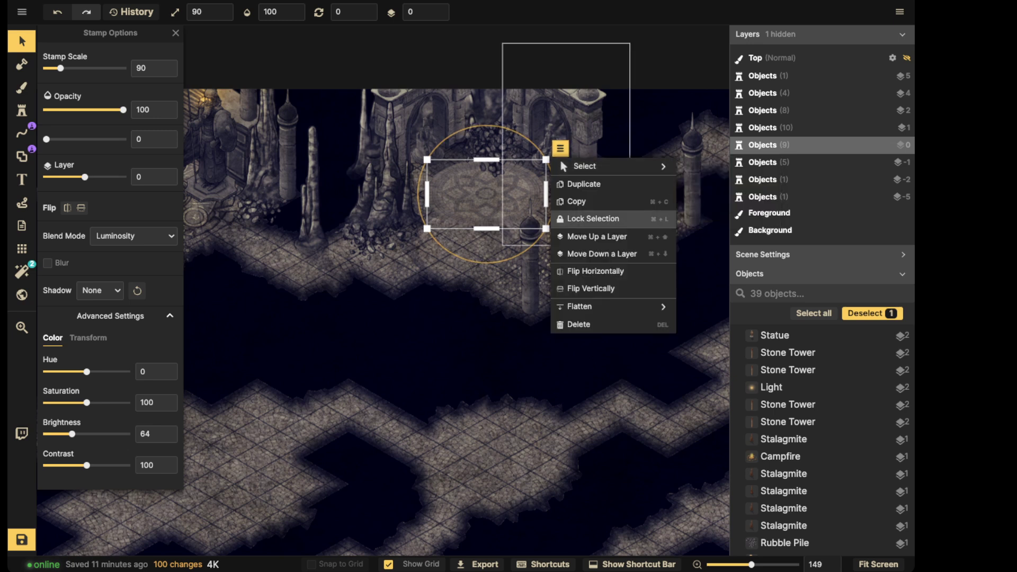
mouse_move(593, 307)
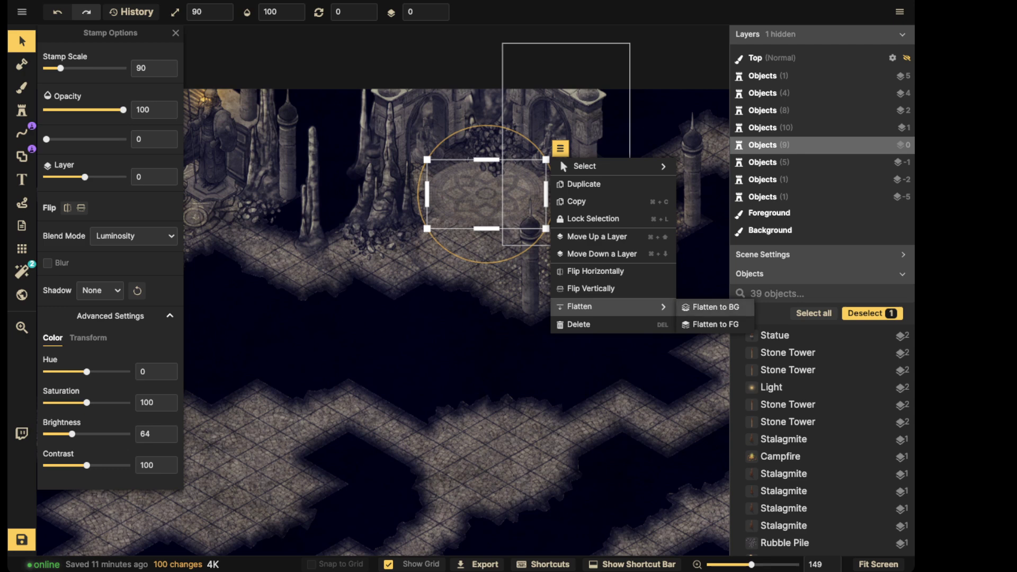
left_click(715, 324)
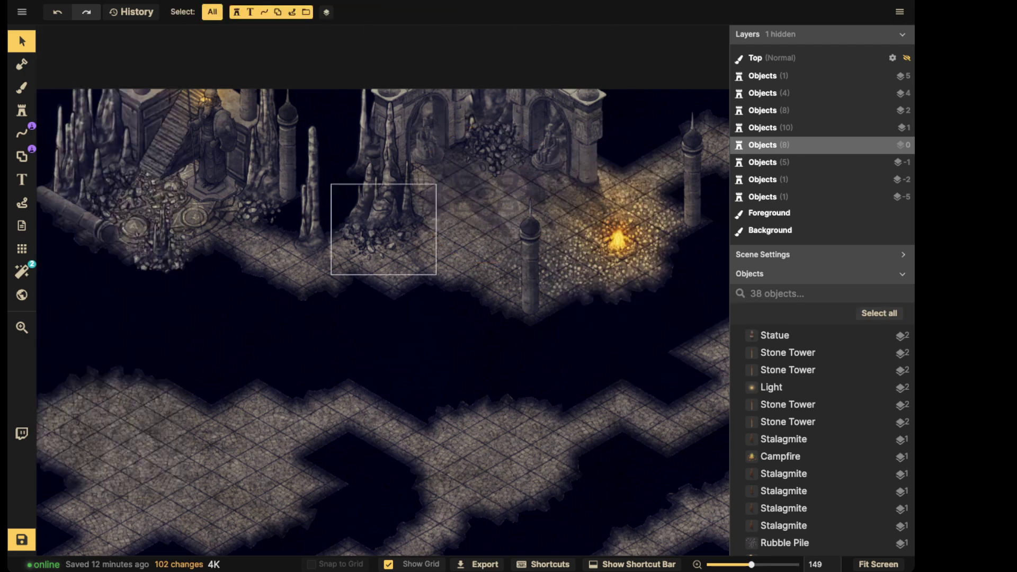
- Lower the grid opacity to 0.26 and check the lines on the empty chamber floors
scroll(468, 203, "up", 7)
scroll(292, 293, "down", 5)
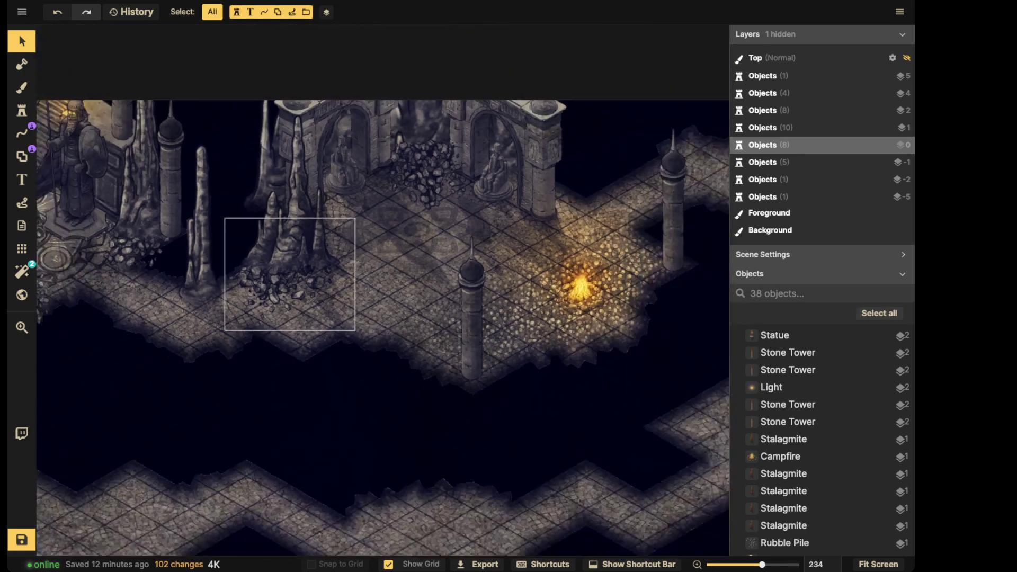
scroll(302, 291, "down", 3)
left_click(22, 249)
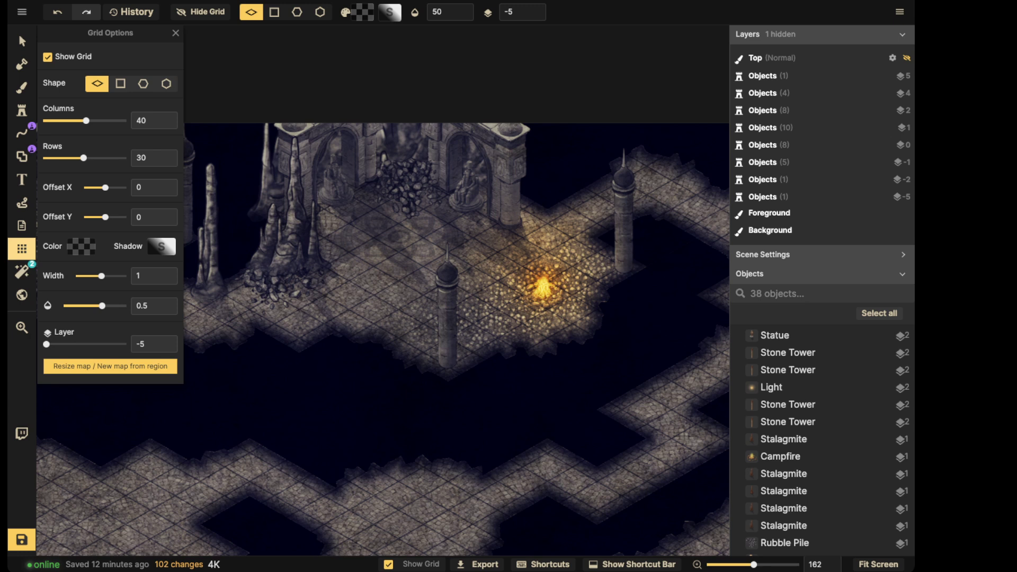
left_click_drag(103, 306, 91, 306)
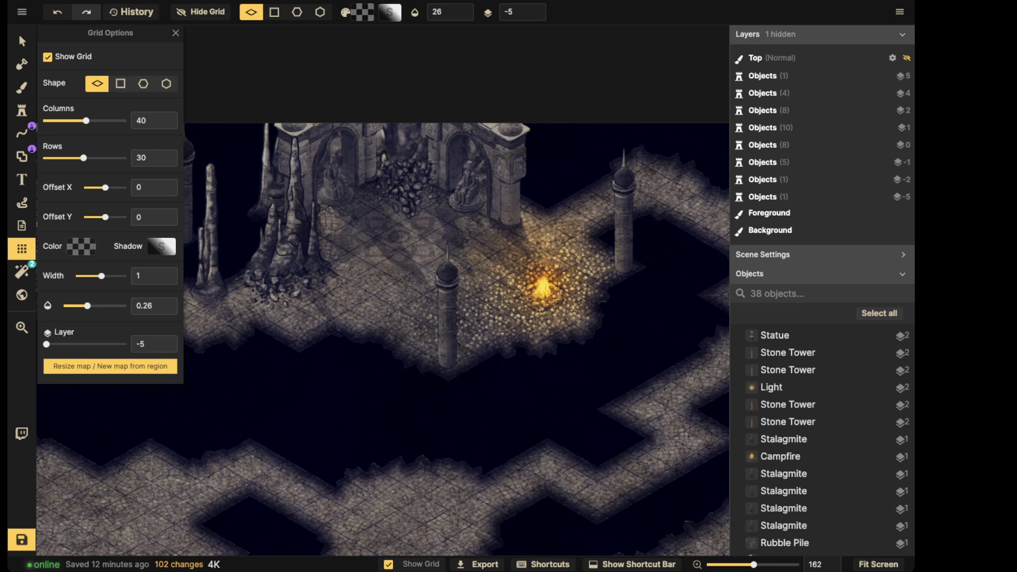
scroll(363, 212, "down", 4)
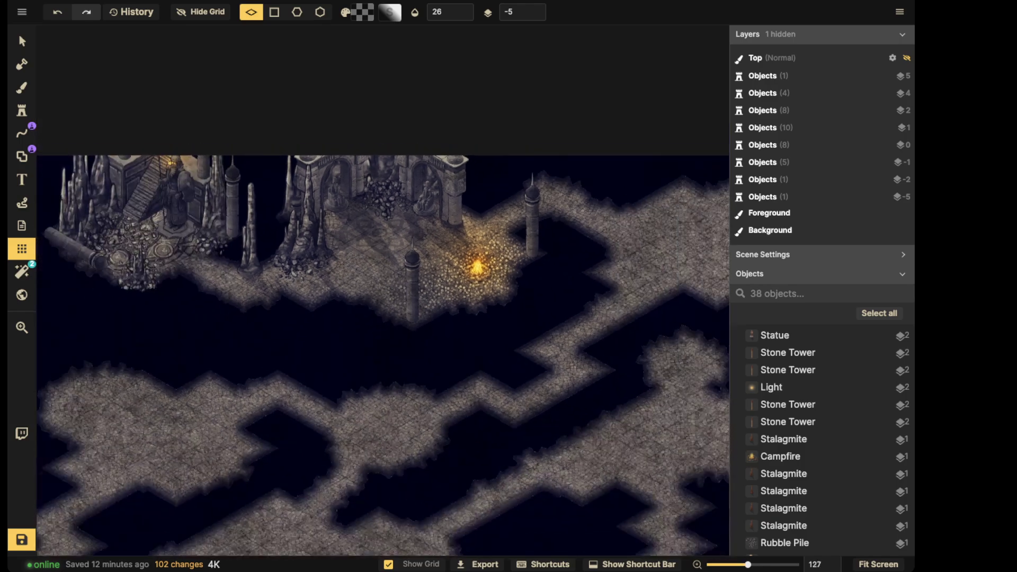
middle_click_drag(362, 212, 496, 180)
scroll(403, 323, "up", 5)
scroll(287, 381, "up", 6)
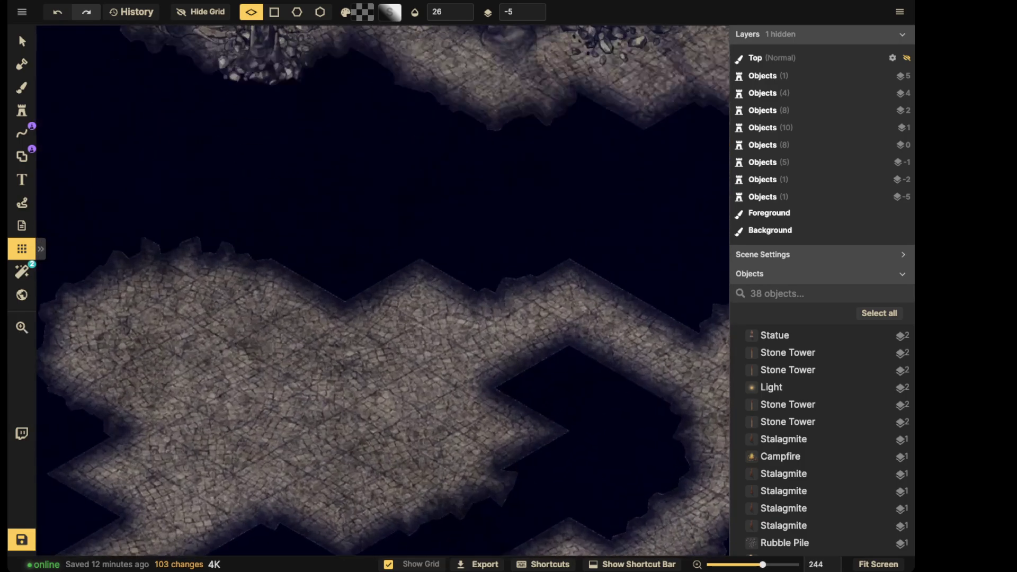
middle_click_drag(598, 339, 140, 358)
middle_click_drag(608, 365, 210, 262)
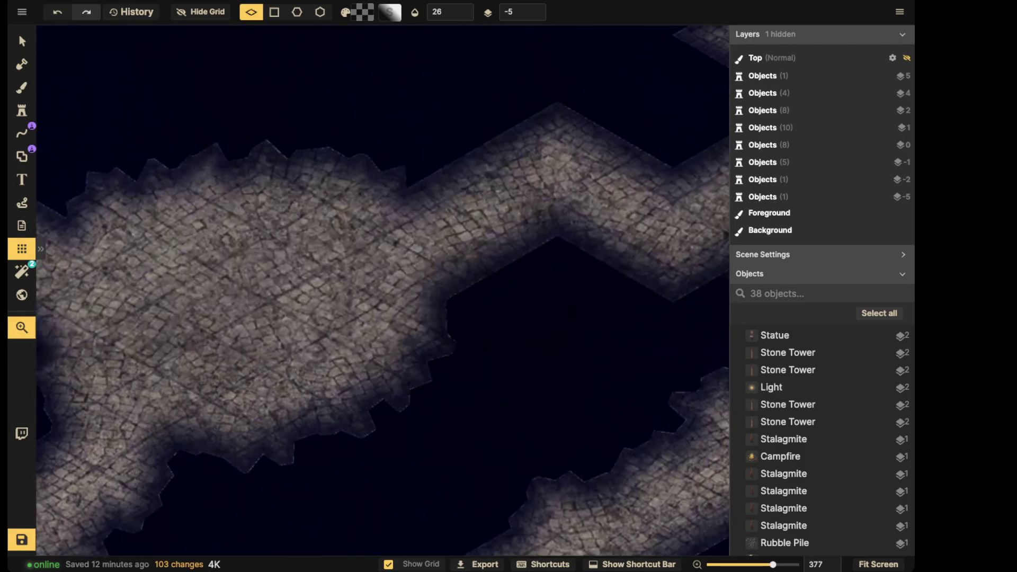
- Move the campfire together with its glow and lights slightly across the skull-covered floor
middle_click_drag(625, 106, 136, 522)
middle_click_drag(159, 132, 684, 247)
scroll(382, 291, "down", 5)
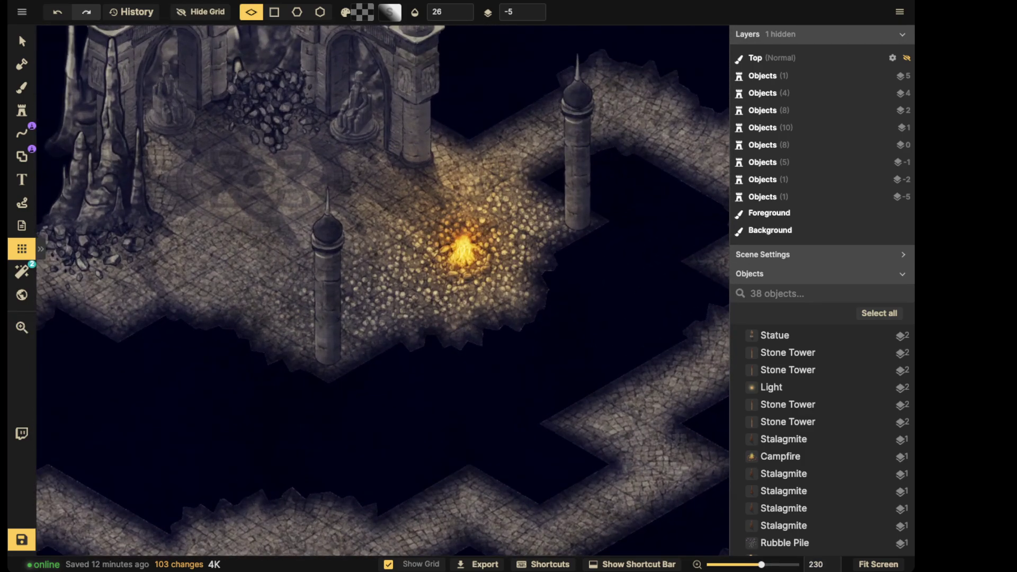
left_click(780, 456)
left_click_drag(489, 275, 498, 281)
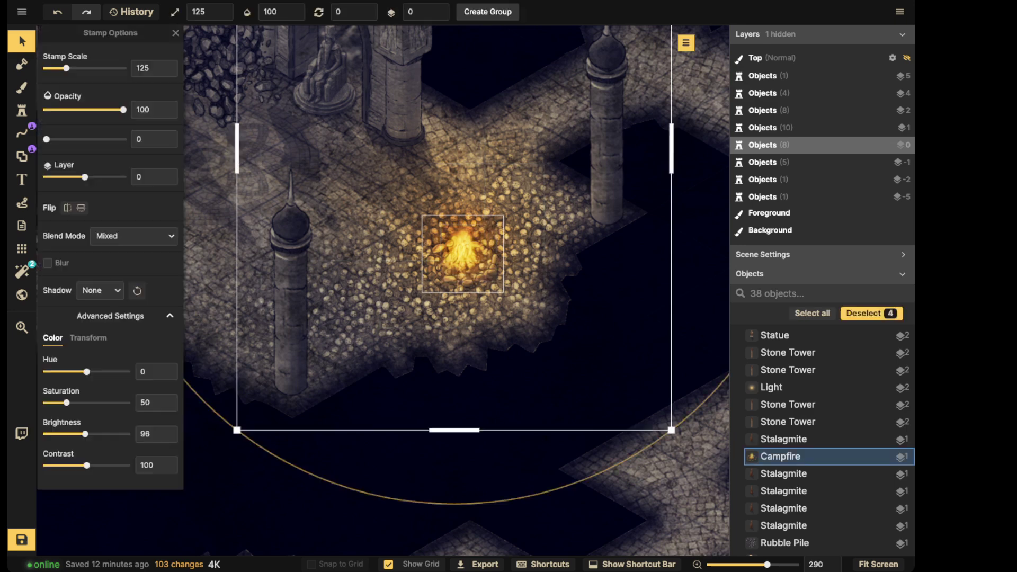
left_click(366, 159, "shift")
left_click_drag(464, 251, 471, 250)
key("Escape")
- Save the map and check the ruined arches, the campfire and the surrounding chambers
scroll(385, 197, "down", 8)
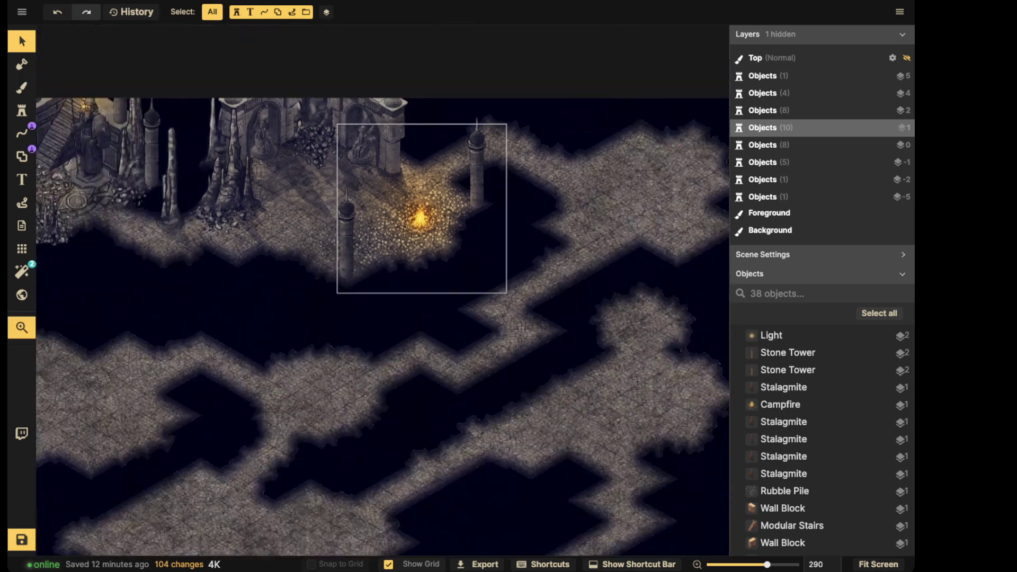
left_click_drag(385, 197, 452, 213)
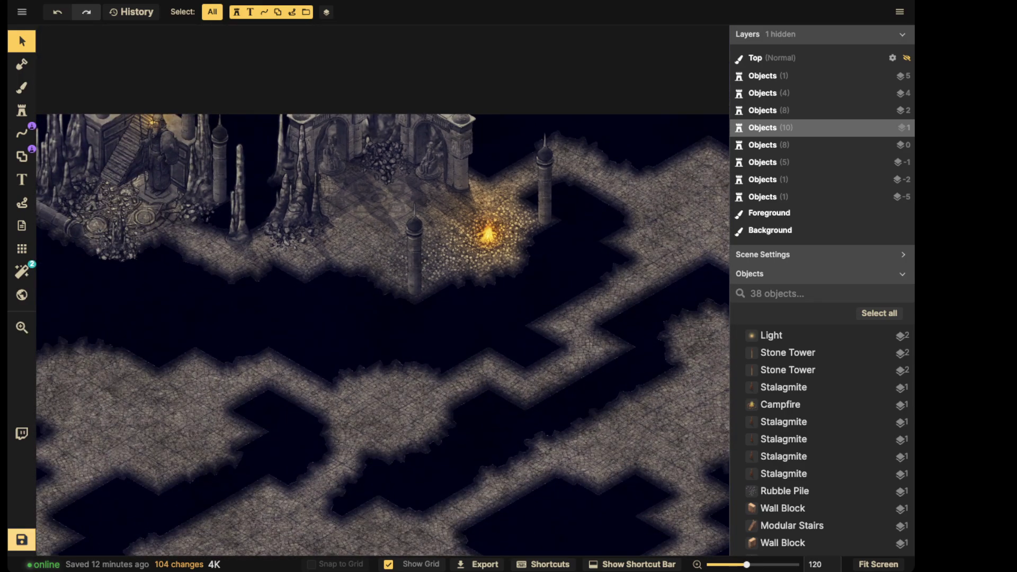
key("ctrl+s")
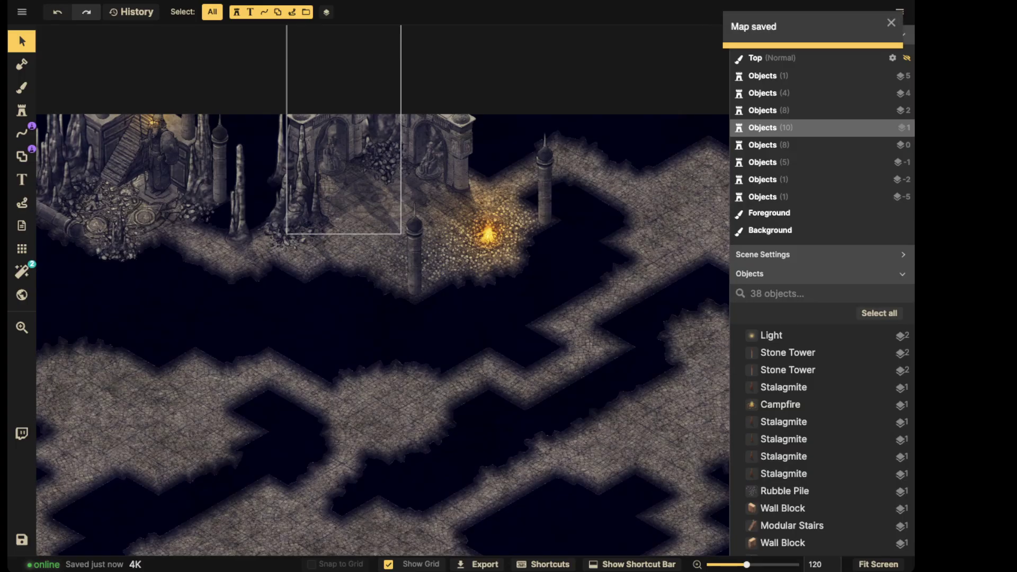
scroll(382, 193, "up", 5)
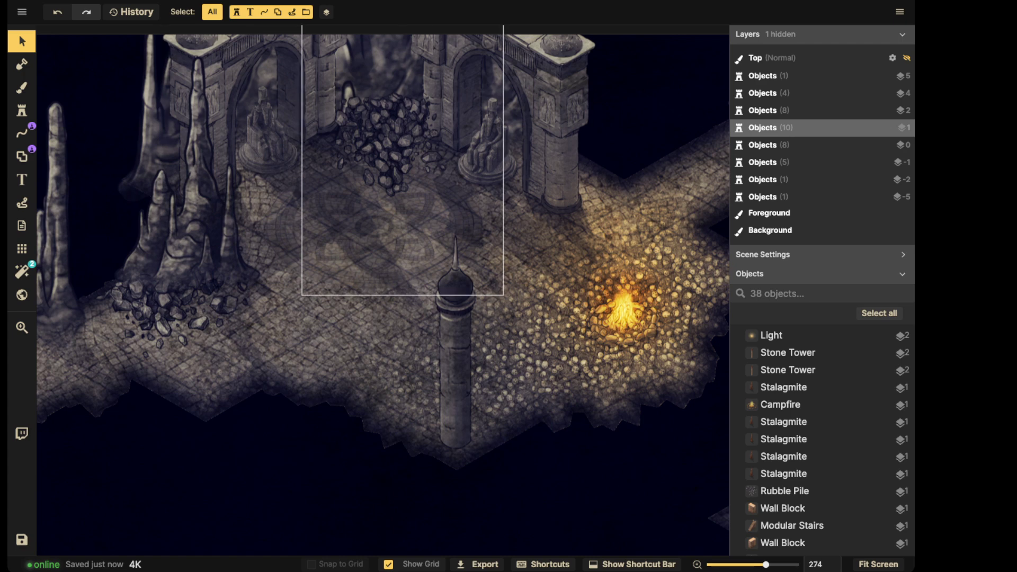
scroll(382, 241, "down", 5)
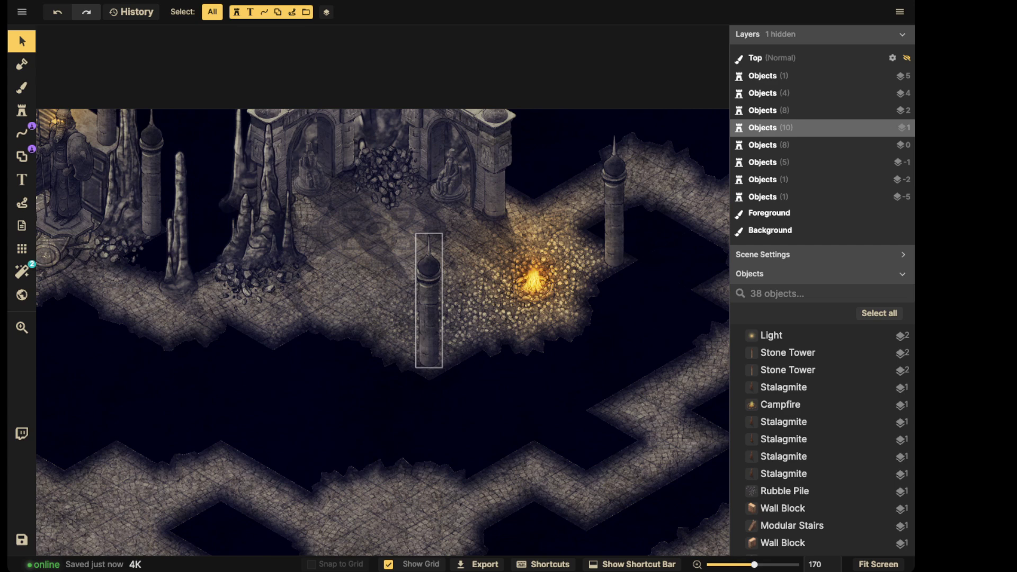
scroll(429, 296, "down", 5)
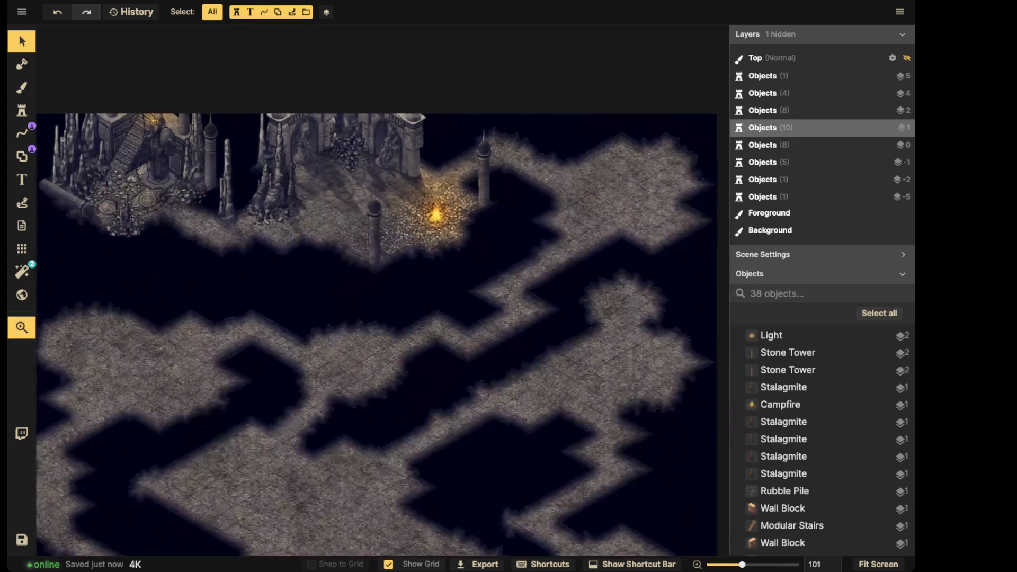
scroll(371, 238, "up", 5)
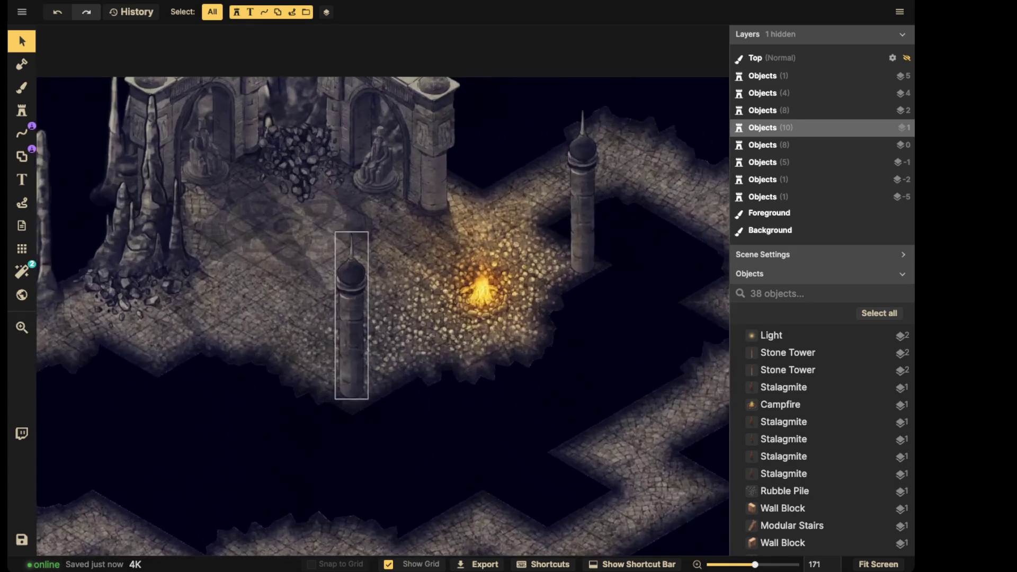
- Try to rotate the stone tower in front of the campfire and move it nearer the fire
left_click(352, 286)
left_click_drag(351, 232, 428, 294)
left_click_drag(351, 315, 443, 358)
key("ctrl+z")
key("ctrl+z")
left_click(442, 358)
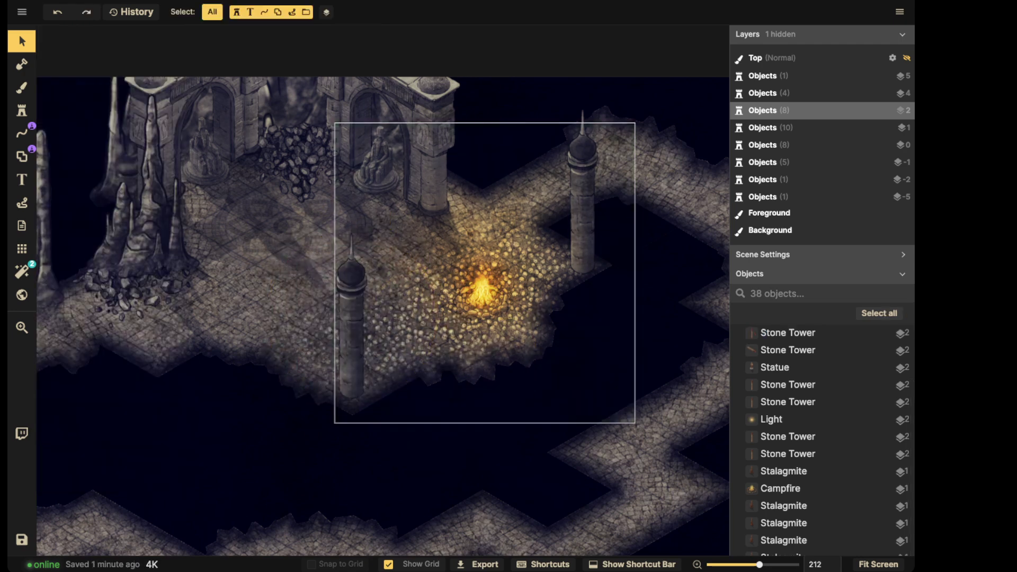
left_click(352, 318)
scroll(351, 317, "down", 3)
key("Escape")
key("space")
left_click_drag(413, 313, 477, 325)
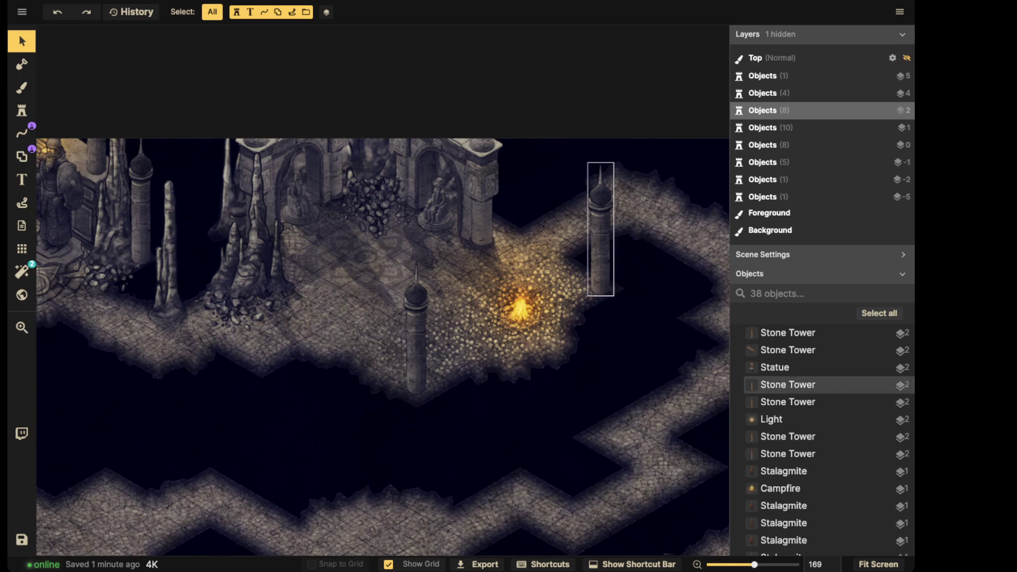
- Try to lay the stone tower behind the campfire on its side, rotated to 270 degrees
left_click(601, 225)
left_click_drag(601, 163, 520, 282)
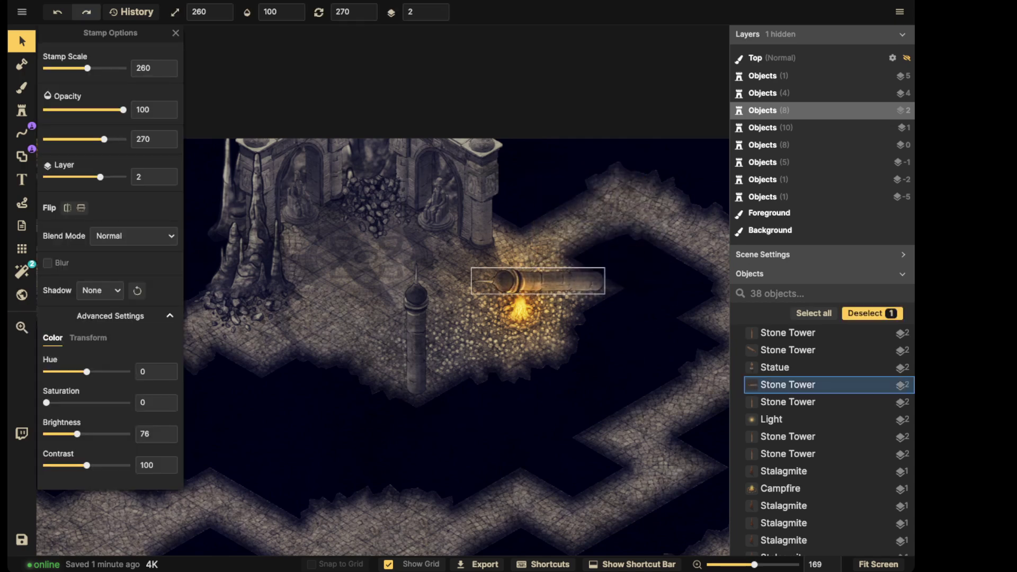
key("ctrl+z")
key("ctrl+z")
key("Escape")
scroll(462, 208, "down", 2)
- Nudge the stone tower behind the campfire slightly toward the fire
left_click(556, 231)
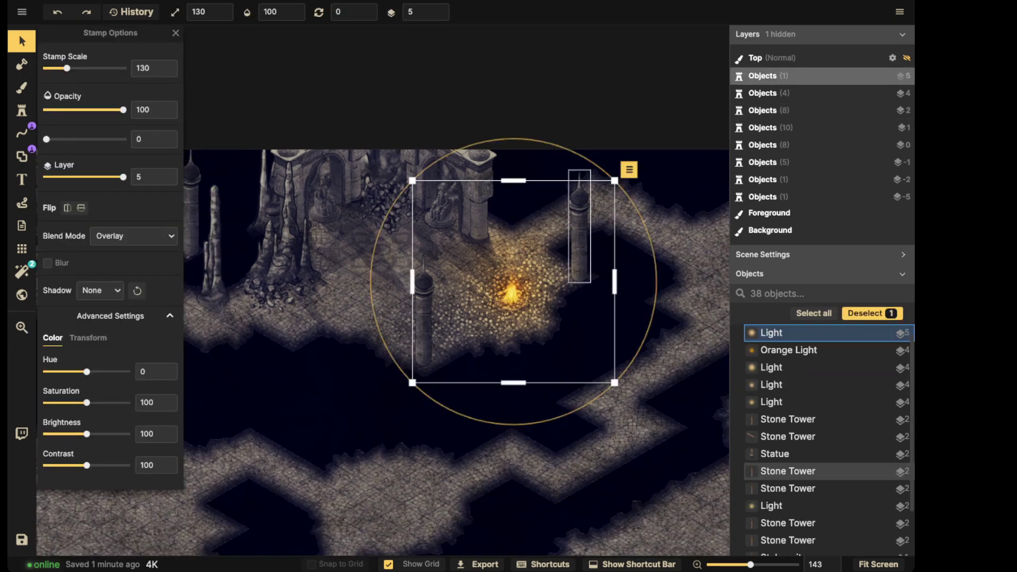
left_click(579, 228)
left_click_drag(580, 228, 576, 228)
key("Escape")
- Search the stamp catalog for "paper", expand all assets and pick the loose paper stamp
key("space")
left_click_drag(349, 249, 344, 286)
scroll(344, 286, "up", 4)
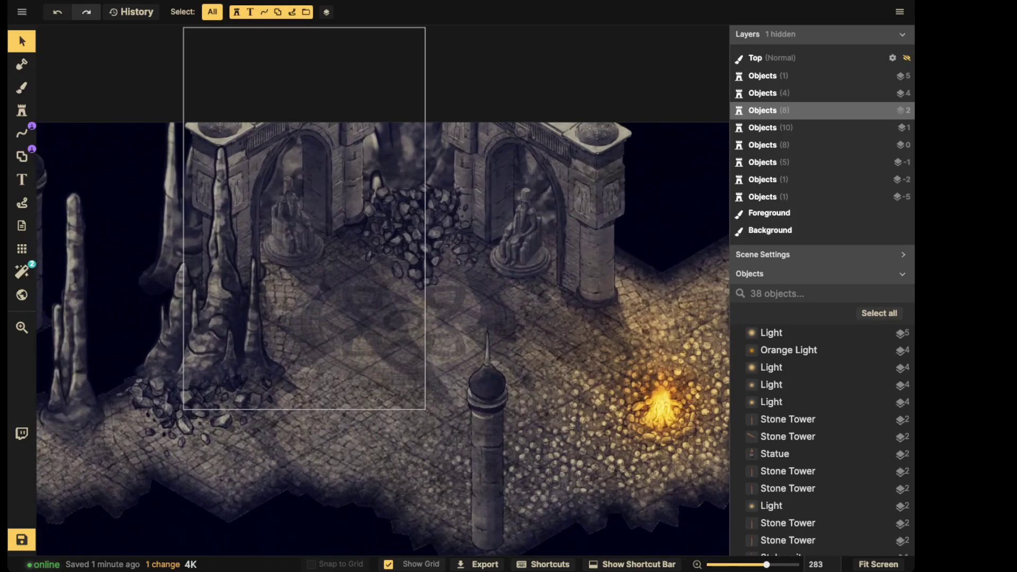
left_click(22, 111)
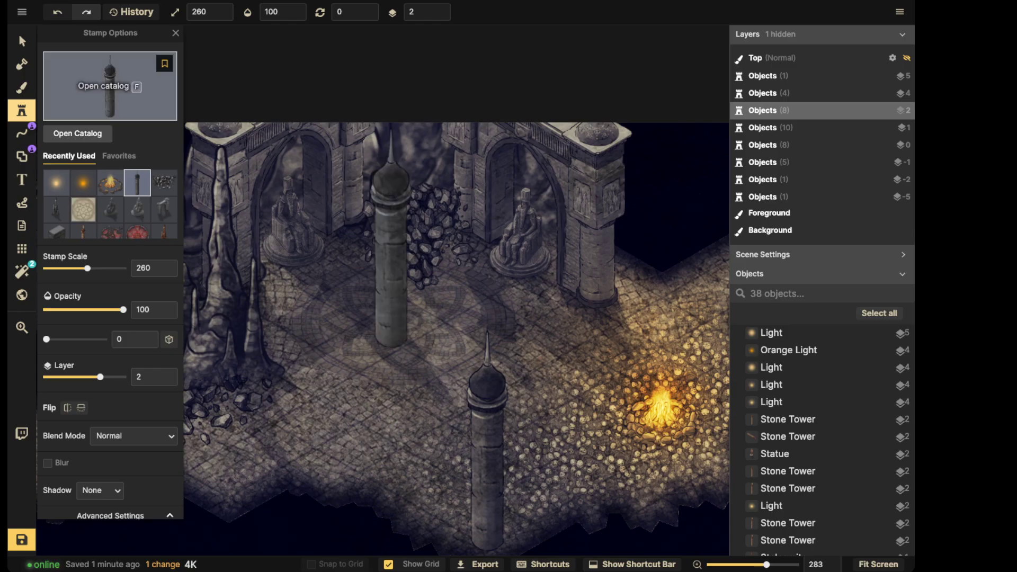
key("f")
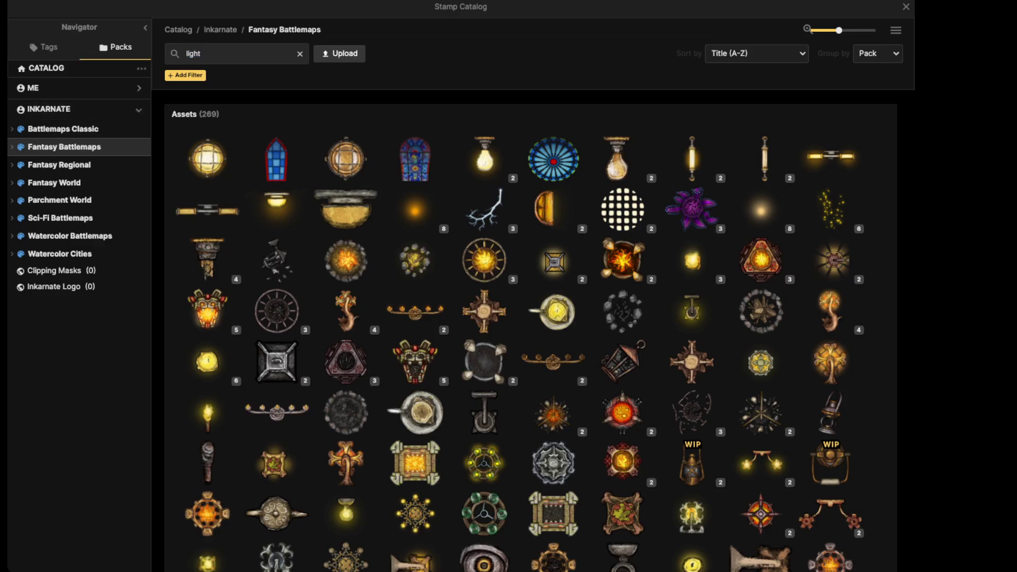
key("BackSpace")
scroll(530, 318, "down", 5)
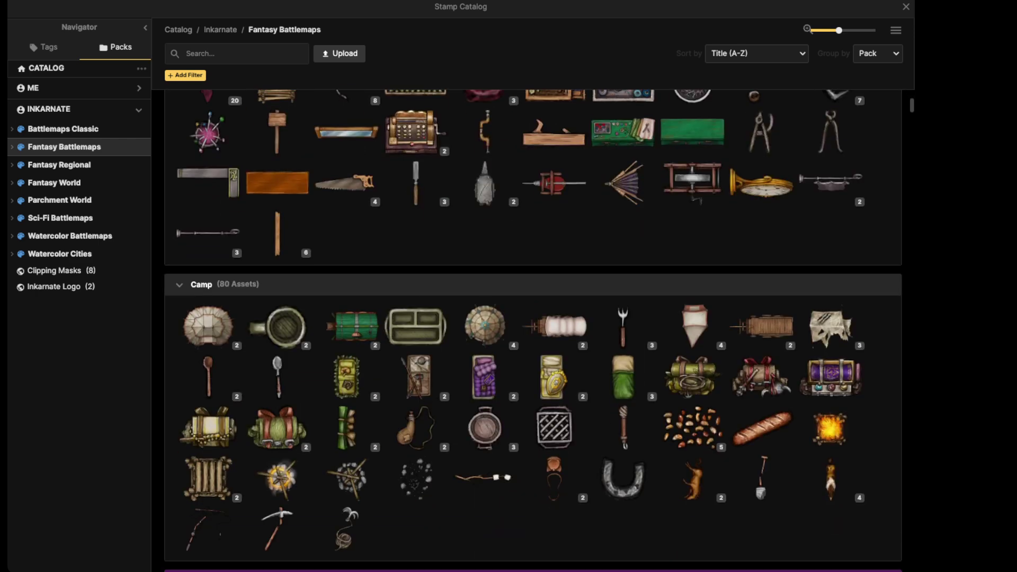
scroll(532, 328, "down", 10)
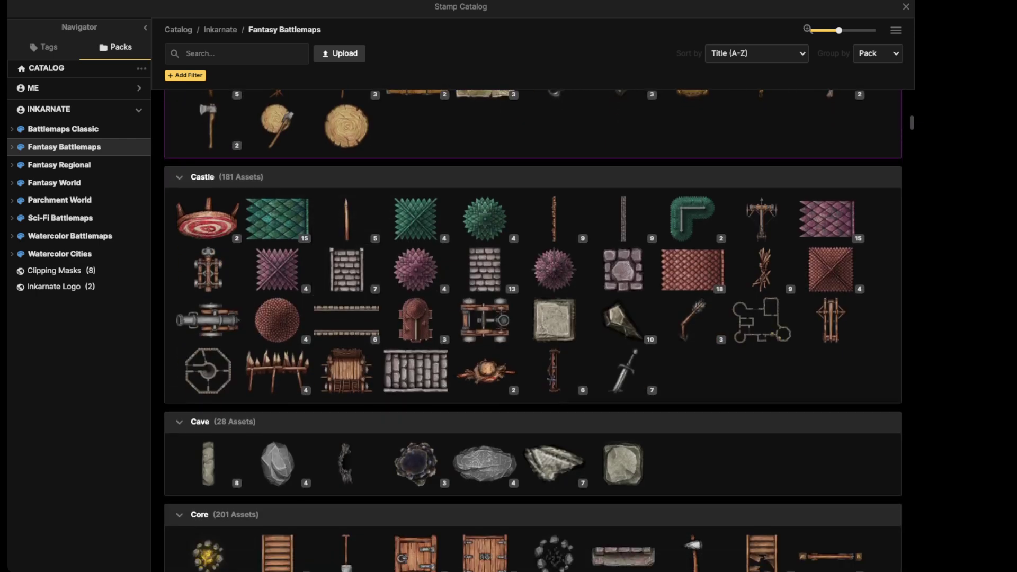
type("paper")
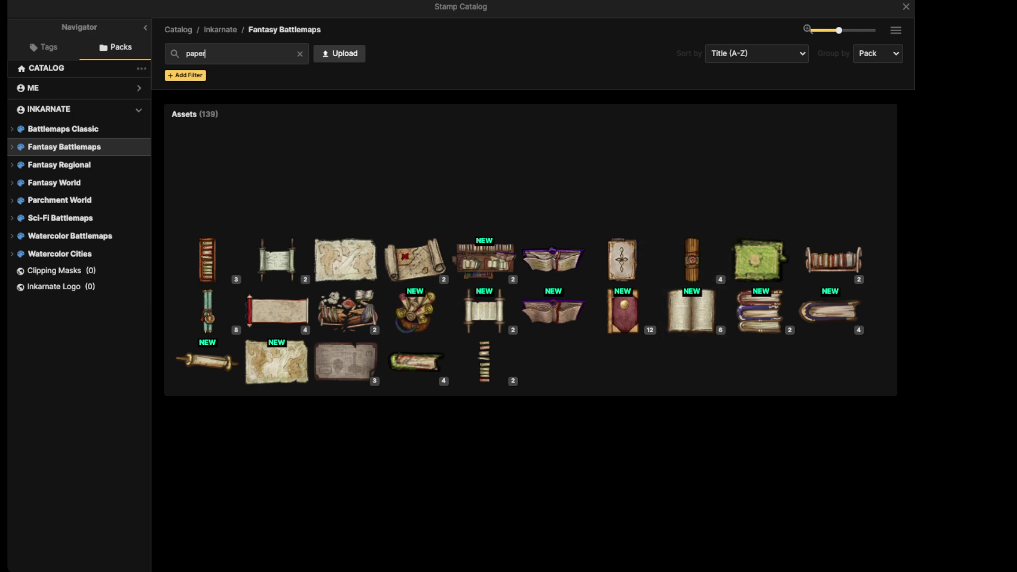
left_click(895, 30)
left_click(851, 66)
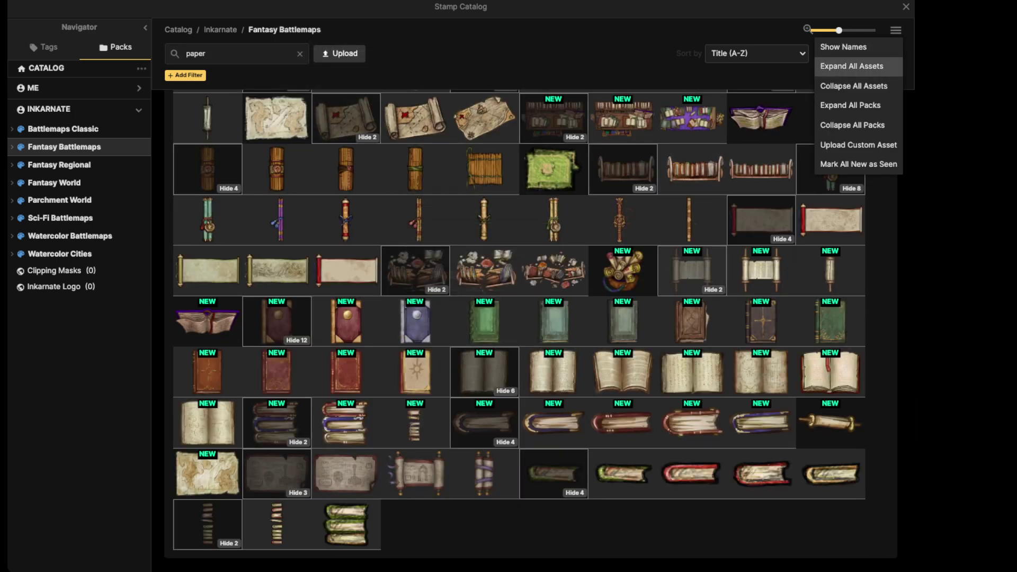
scroll(688, 291, "up", 10)
left_click(484, 156)
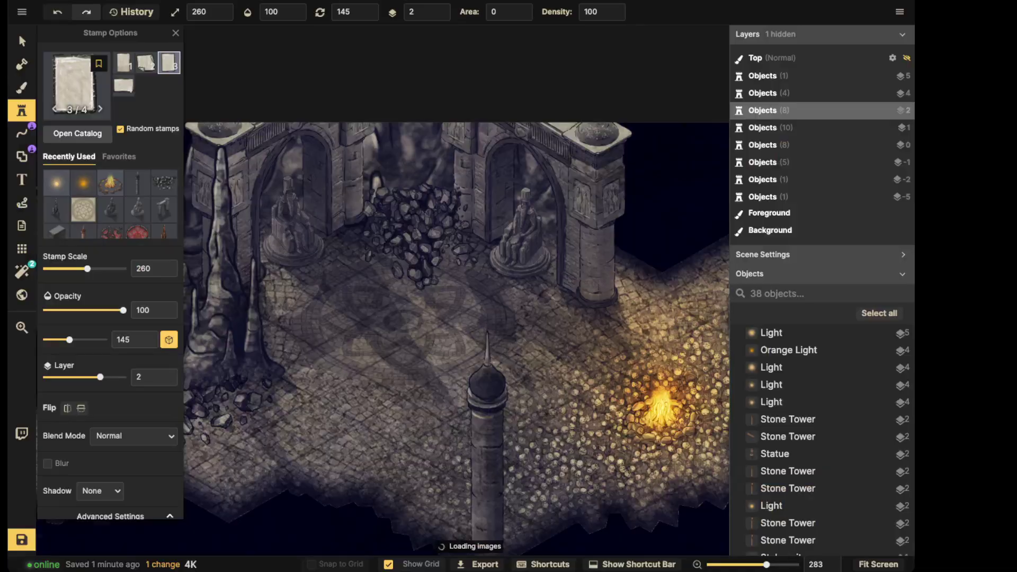
- Place a loose paper sheet at scale 40 and brightness 52 on the floor near the left seated statue
scroll(311, 328, "down", 17, "shift")
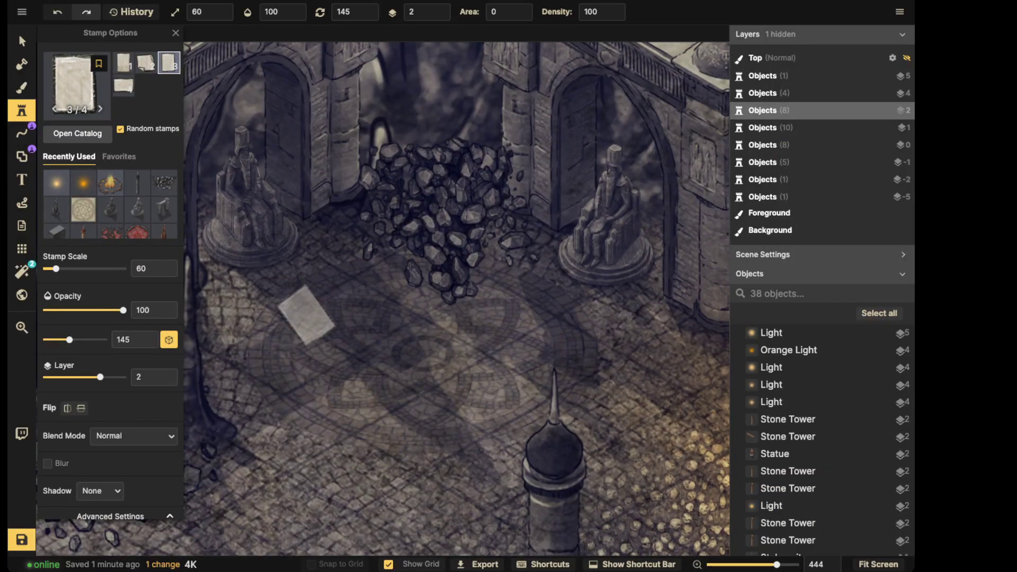
scroll(133, 392, "down", 4)
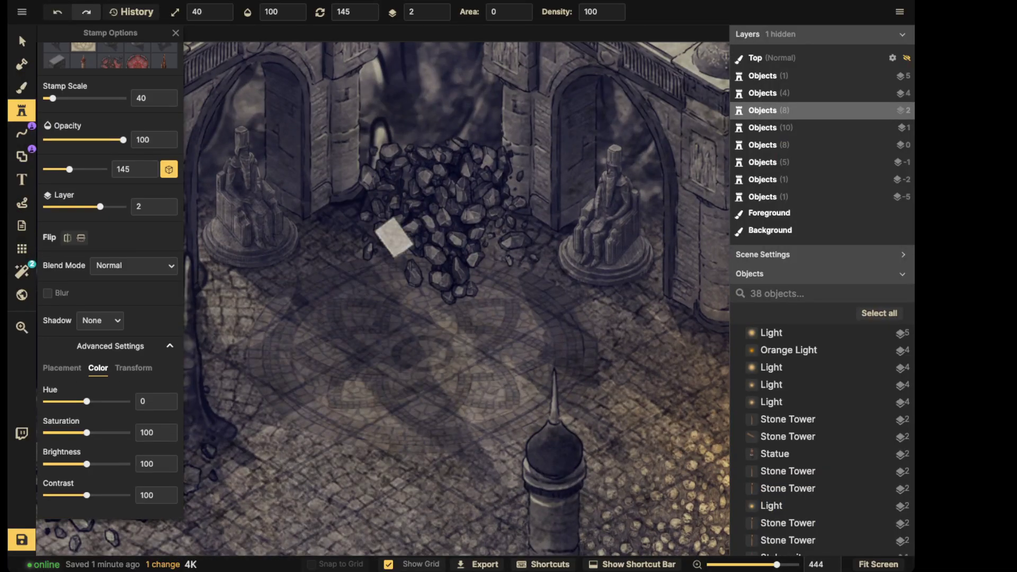
left_click_drag(86, 463, 71, 464)
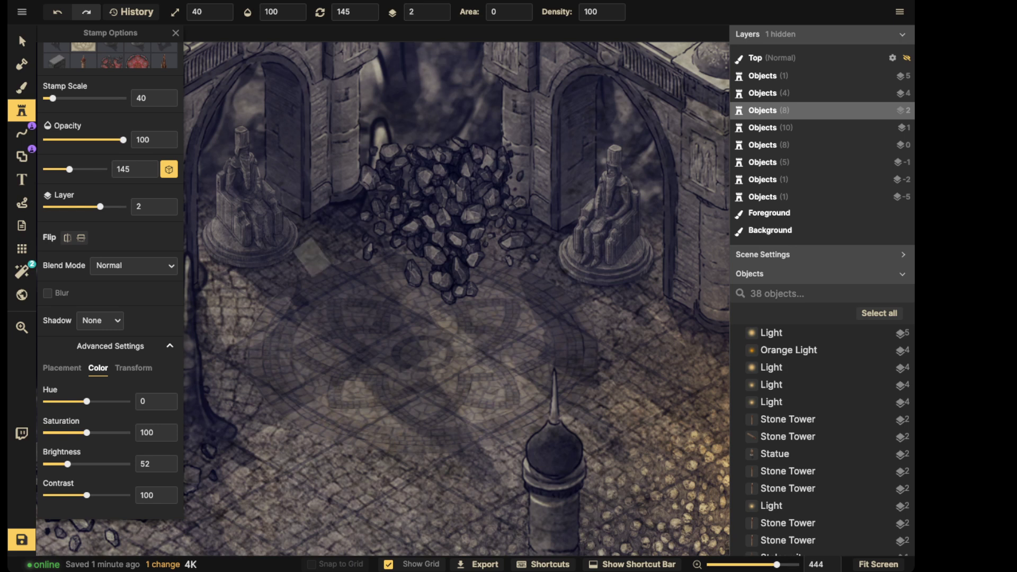
scroll(313, 259, "down", 3, "alt")
left_click(319, 297)
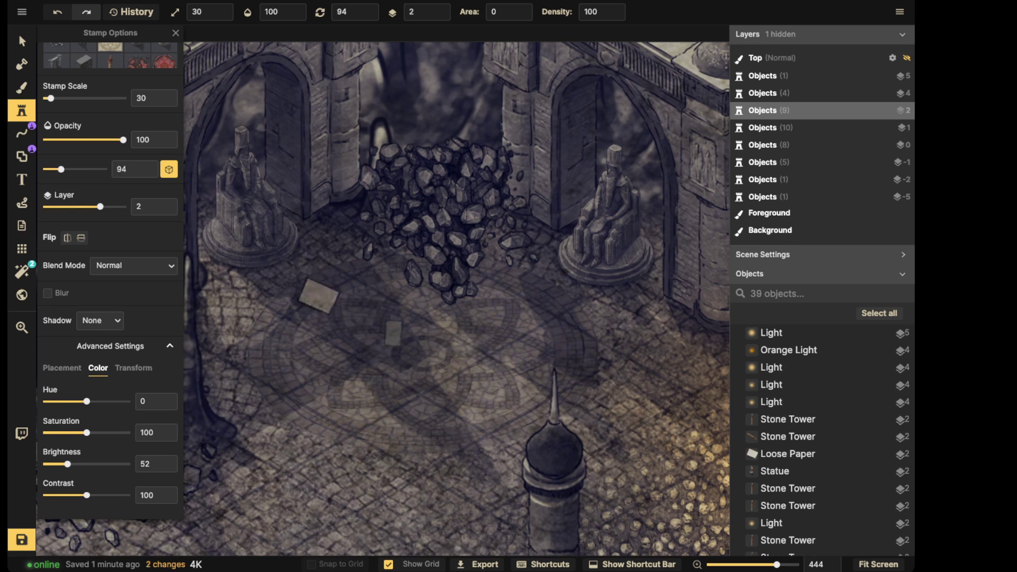
- Place two smaller paper sheets at scale 30, one on the ornamental floor and one beside the statue's base
scroll(393, 332, "down", 1, "alt")
left_click(390, 331)
left_click(314, 236)
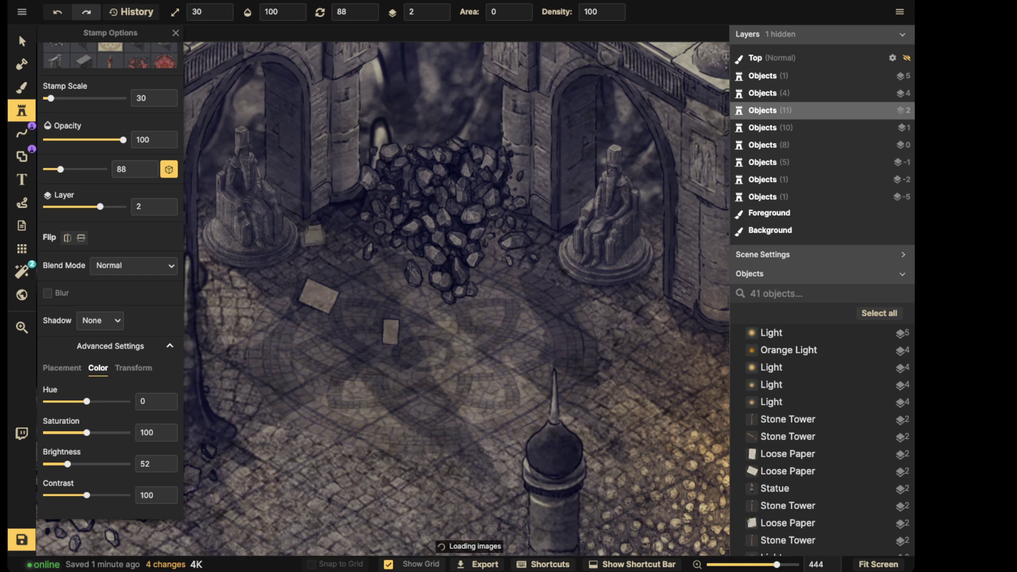
- Move two paper sheets into an overlapping pair before the left seated statue and nudge the third beside its base
left_click(22, 41)
left_click(312, 233)
left_click(390, 332)
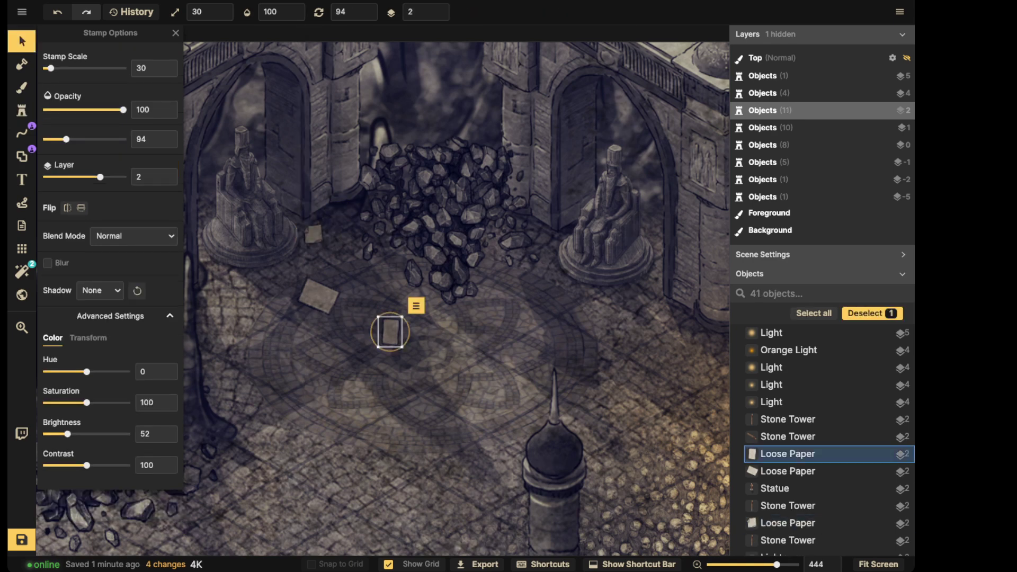
left_click_drag(391, 332, 245, 279)
left_click(317, 294)
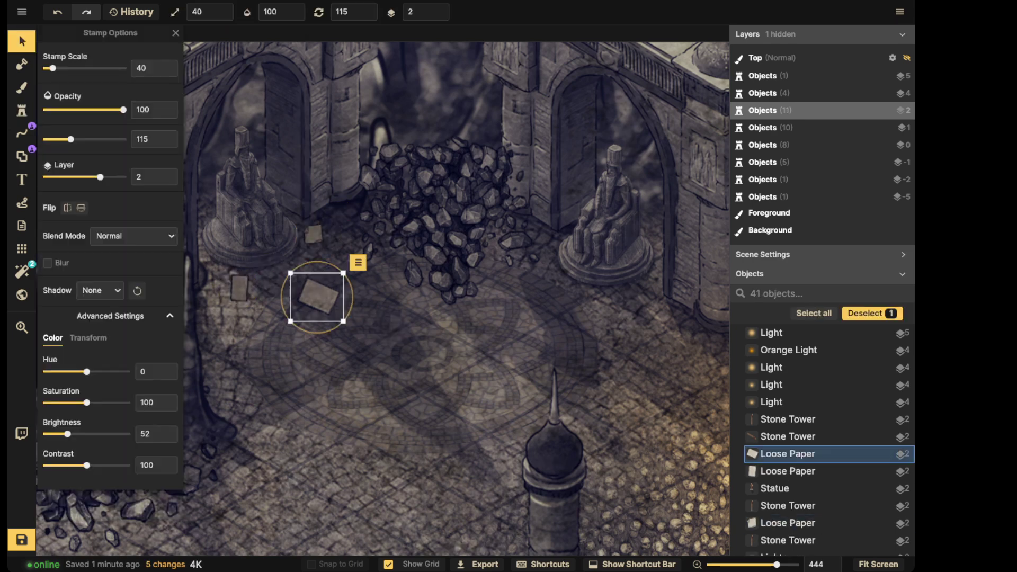
left_click_drag(318, 294, 246, 300)
left_click(286, 265)
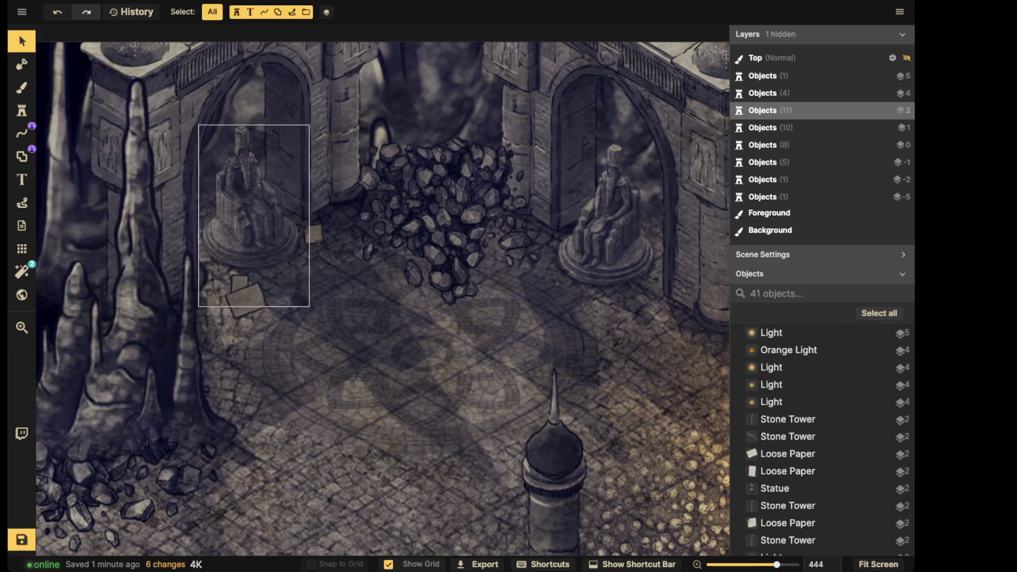
left_click(314, 233)
left_click_drag(314, 233, 320, 234)
left_click(345, 275)
- Search the stamp catalog for "skel" and pick the contorted human skeleton stamp with five variants
scroll(384, 158, "down", 8)
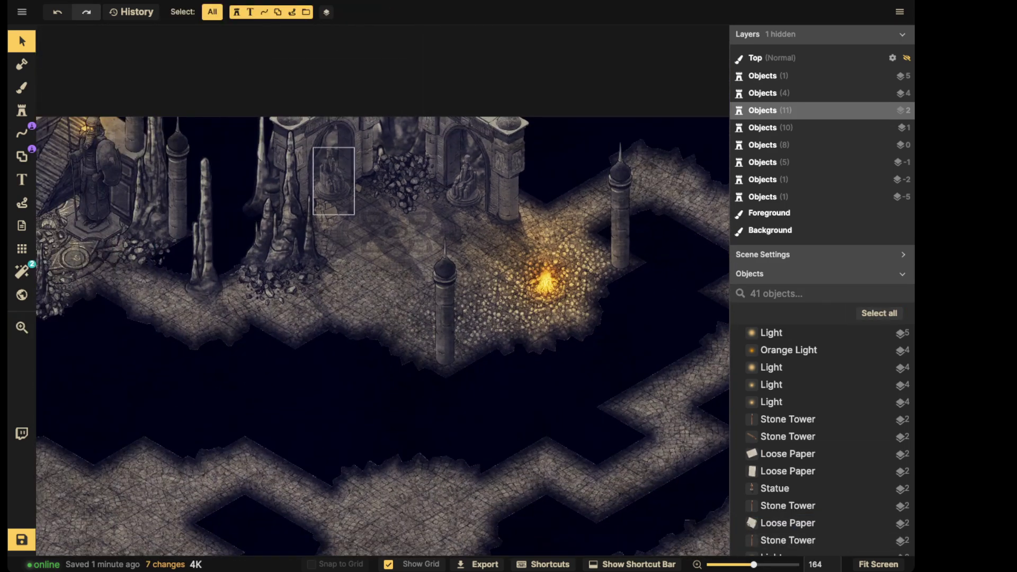
scroll(462, 198, "down", 1)
middle_click_drag(539, 273, 401, 289)
scroll(402, 290, "up", 2)
scroll(396, 293, "up", 6)
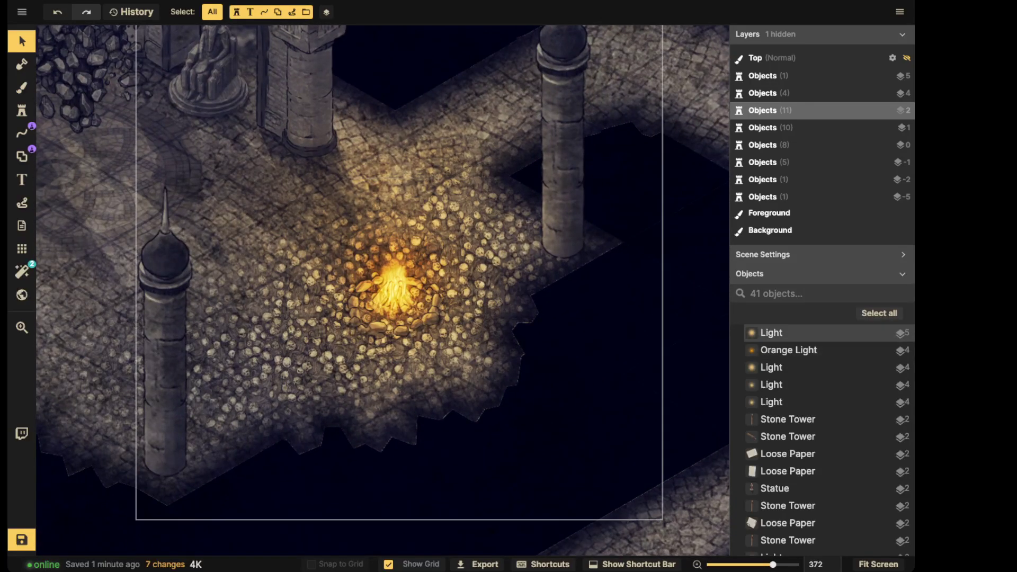
left_click(21, 111)
left_click(74, 88)
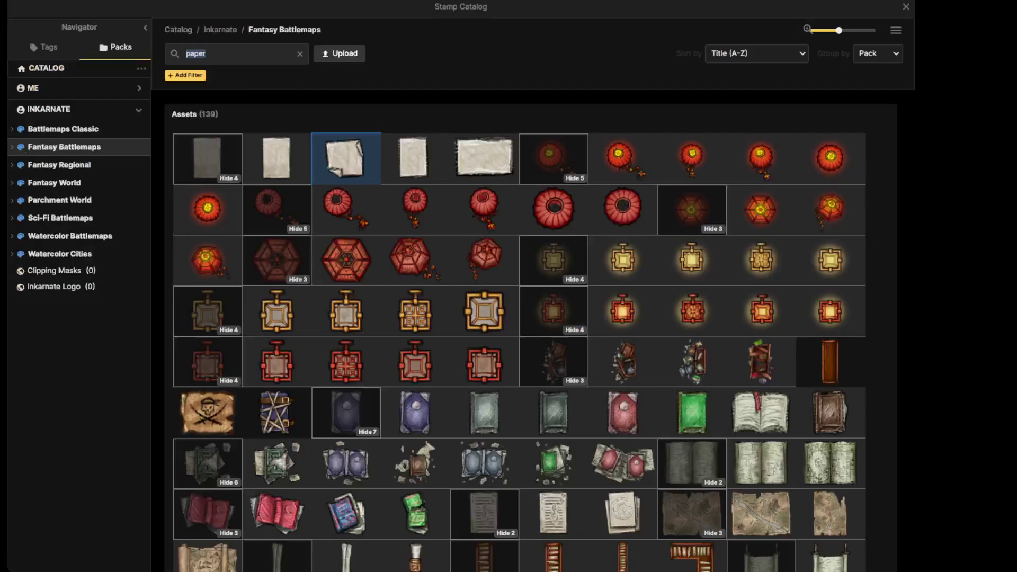
type("skel")
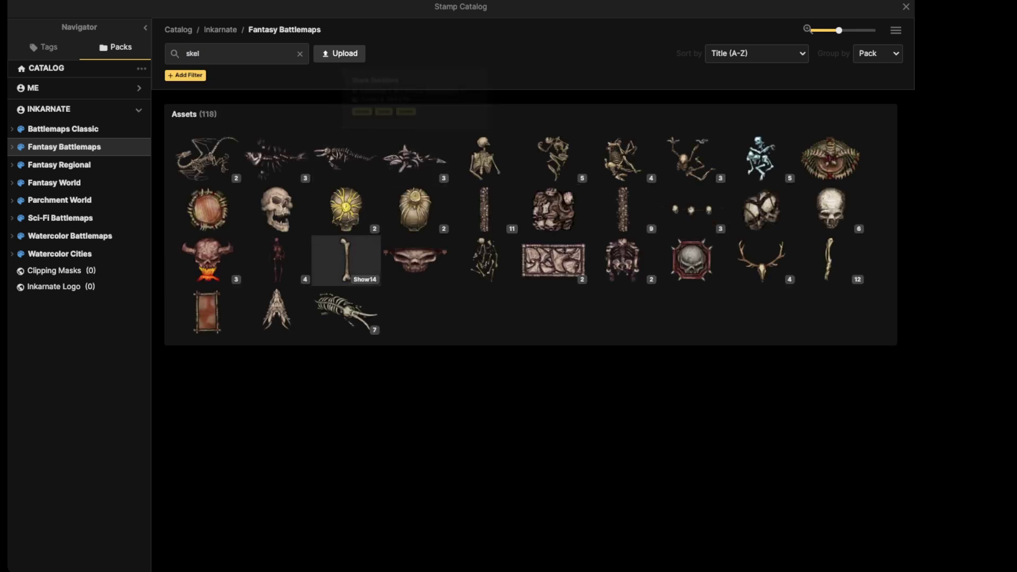
left_click(554, 159)
scroll(453, 246, "up", 5)
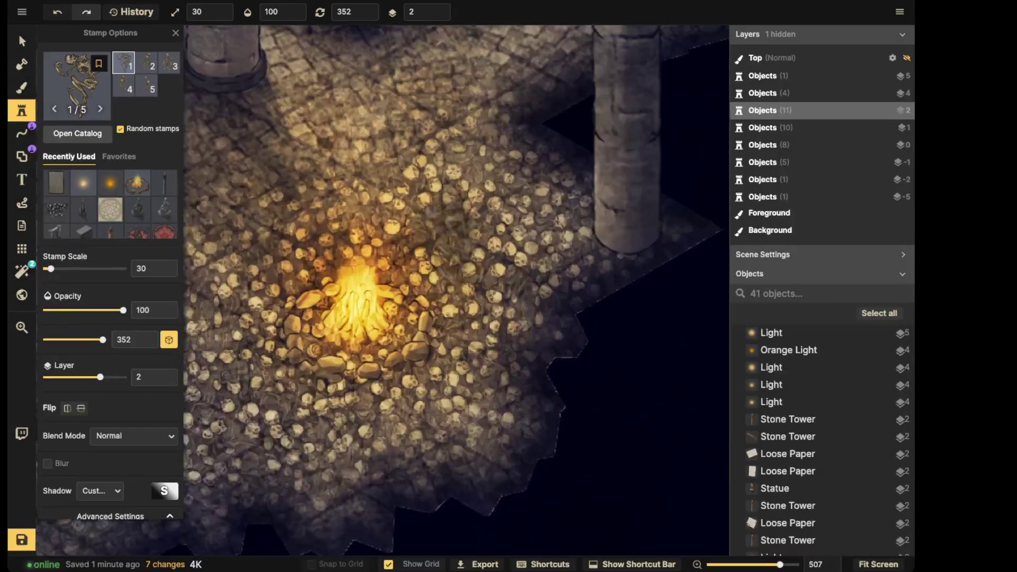
- Place a skeleton at scale 30 near the campfire and move it against the base of the tower at the chamber's right edge
scroll(464, 238, "up", 1, "shift")
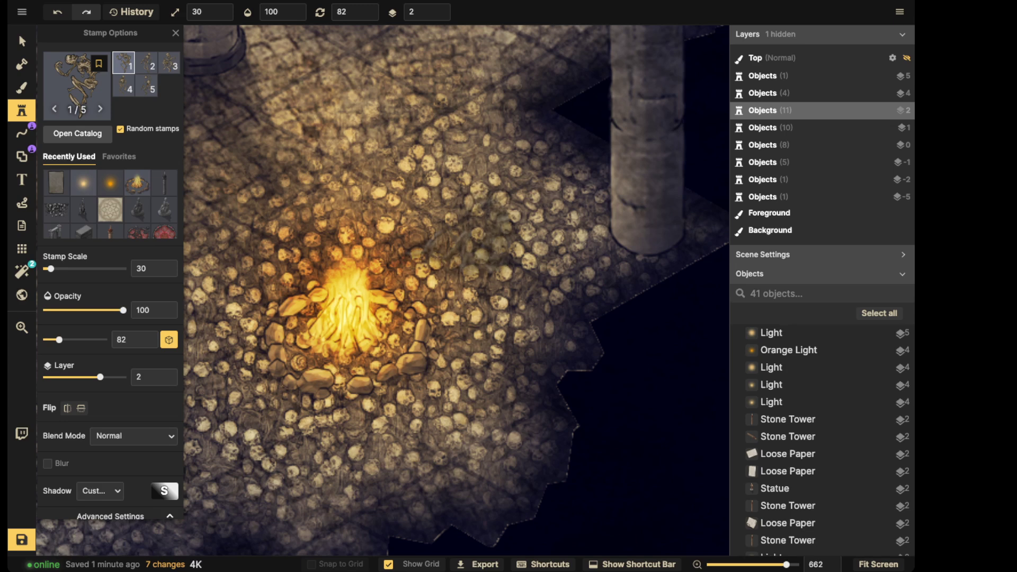
left_click_drag(206, 365, 312, 345)
left_click(246, 387)
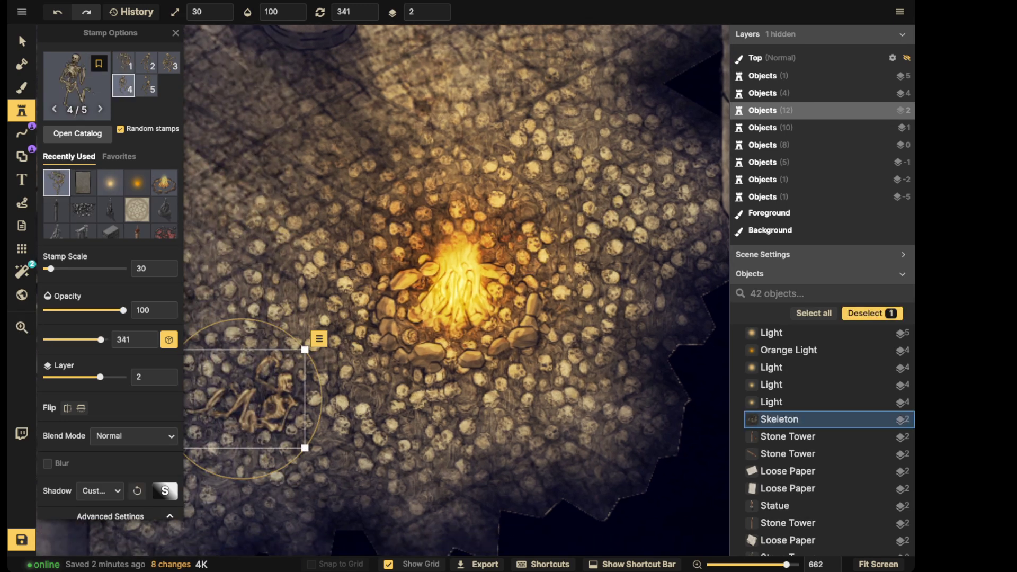
key("space")
left_click_drag(246, 379, 298, 379)
left_click_drag(299, 379, 430, 352)
left_click_drag(492, 304, 479, 284)
left_click_drag(431, 352, 461, 366)
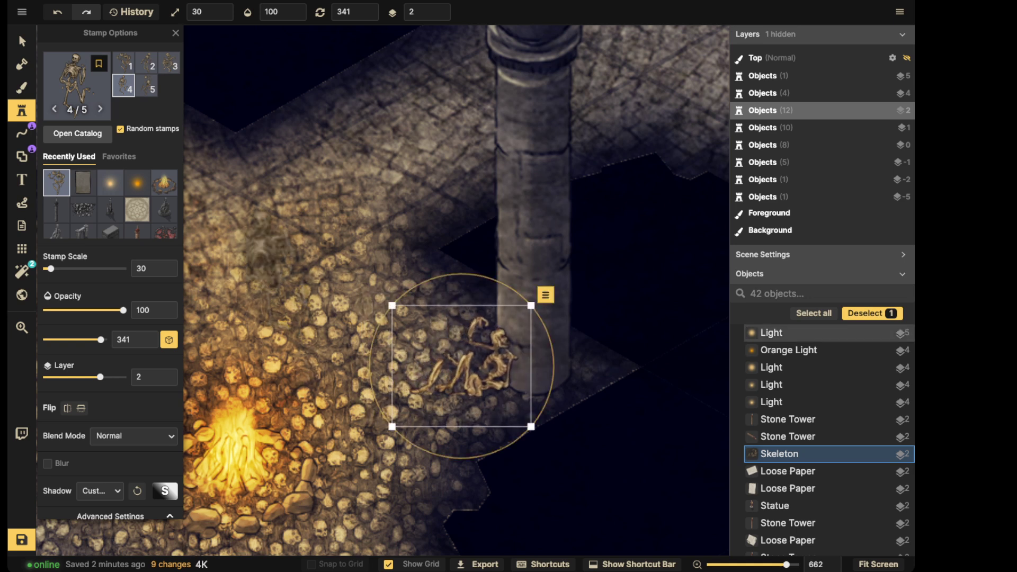
- Set the skeleton's saturation to 0 and its brightness to 77, and deselect it
scroll(110, 265, "down", 3)
left_click_drag(87, 432, 47, 432)
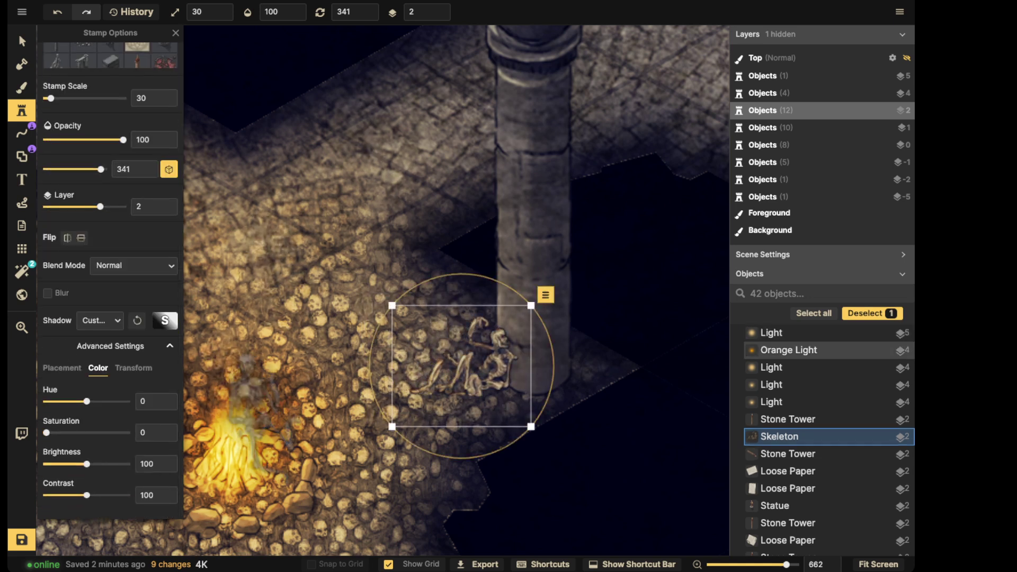
left_click_drag(87, 463, 78, 464)
left_click_drag(418, 313, 490, 196)
left_click(371, 278)
- Place two more skeletons around the campfire, one up-left of the flames and one below the stone ring
left_click_drag(325, 287, 497, 229)
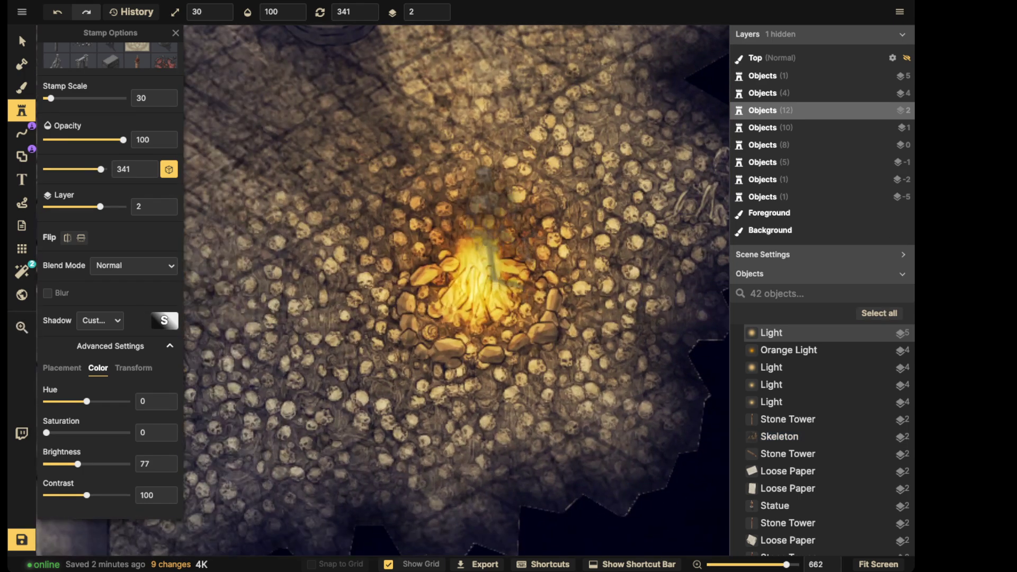
scroll(365, 254, "up", 10, "alt")
left_click(354, 259)
key("Escape")
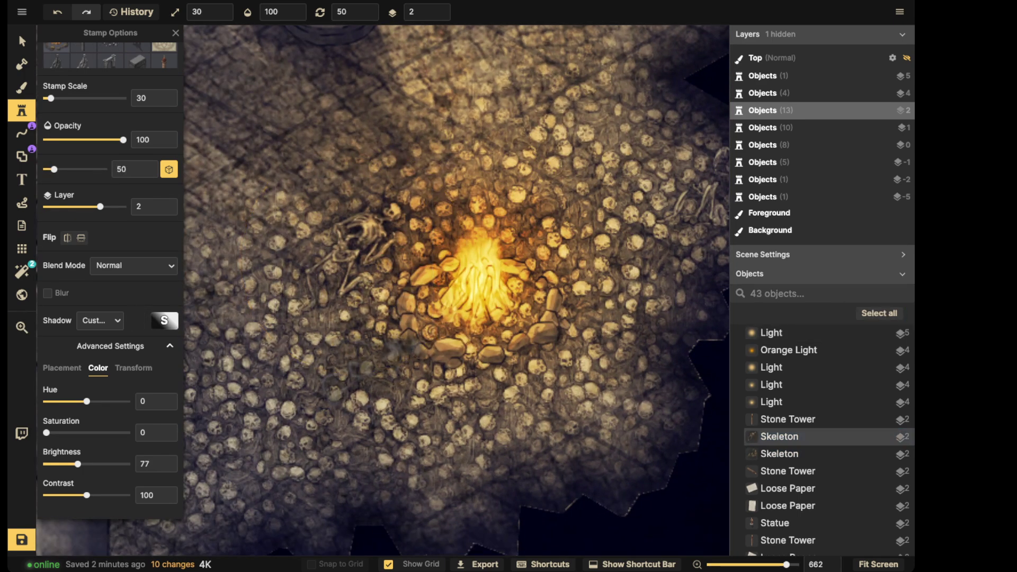
scroll(374, 374, "down", 15, "alt")
scroll(473, 416, "down", 11, "alt")
left_click(474, 416)
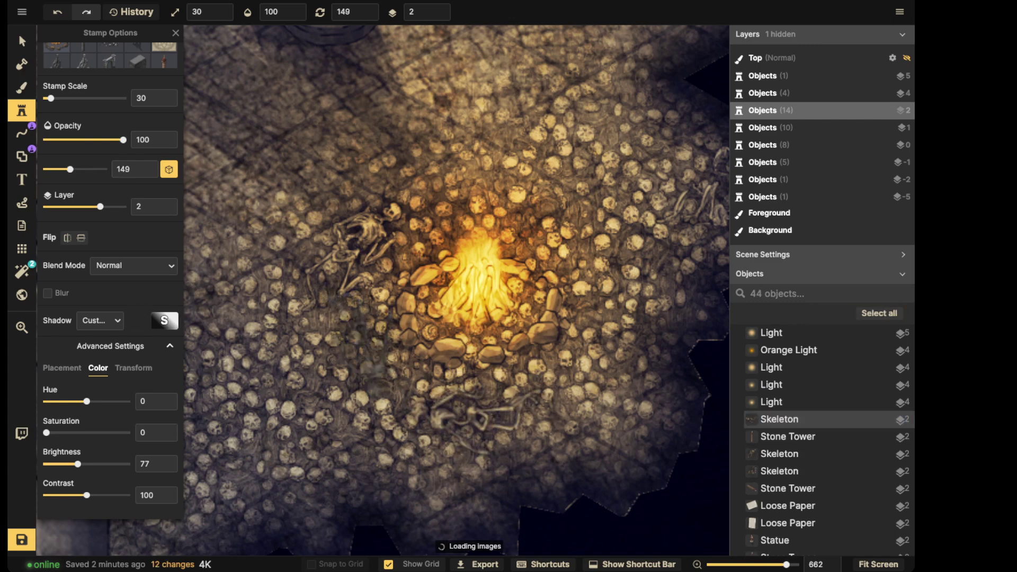
- Place a skeleton by the front tower at rotation 147, lower it to layer 0 and tuck it partly behind the tower
scroll(289, 265, "down", 6)
left_click_drag(288, 289, 421, 246)
left_click_drag(257, 339, 381, 291)
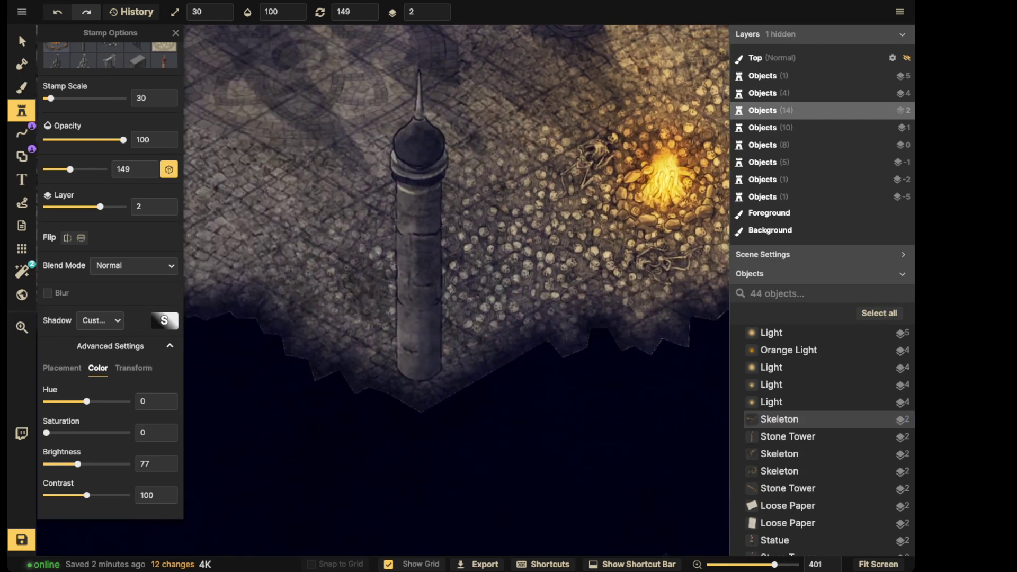
scroll(381, 291, "down", 1, "alt")
left_click(382, 291)
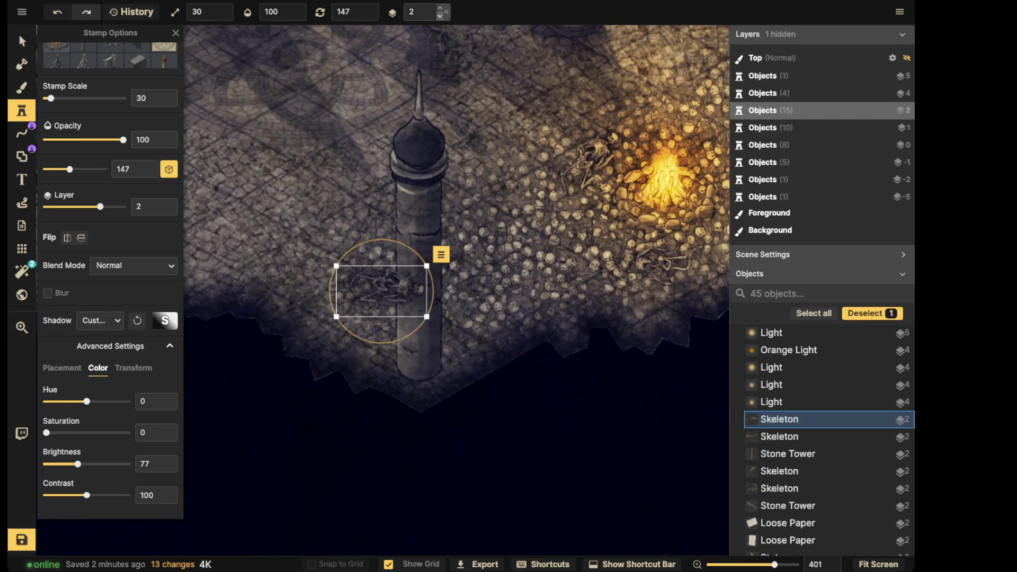
left_click(443, 15)
left_click(444, 15)
left_click_drag(381, 292, 432, 296)
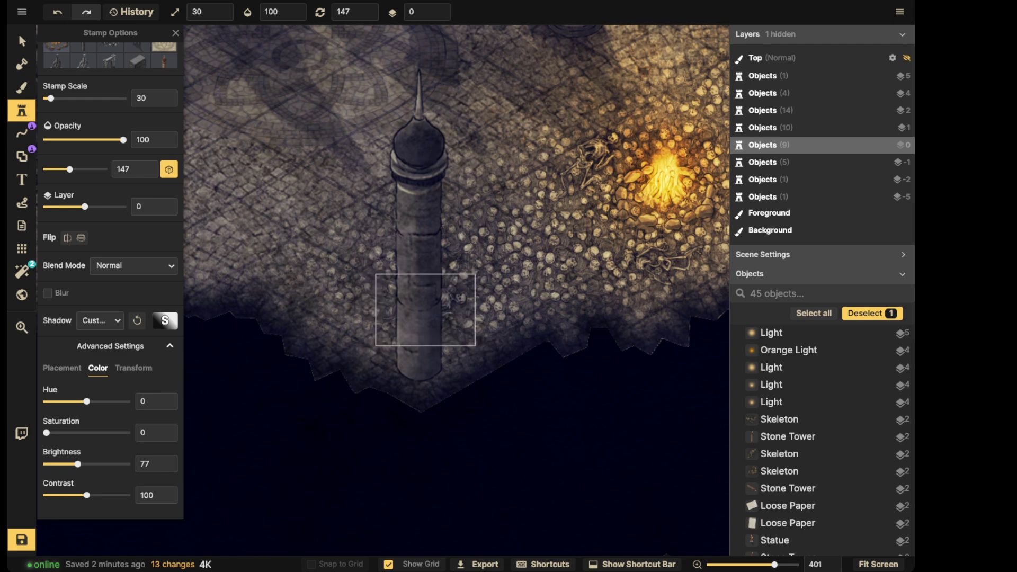
left_click(445, 304)
- Select the two skeletons beside the campfire and set their brightness to 93
scroll(444, 304, "down", 3)
key("space")
left_click_drag(456, 243, 372, 353)
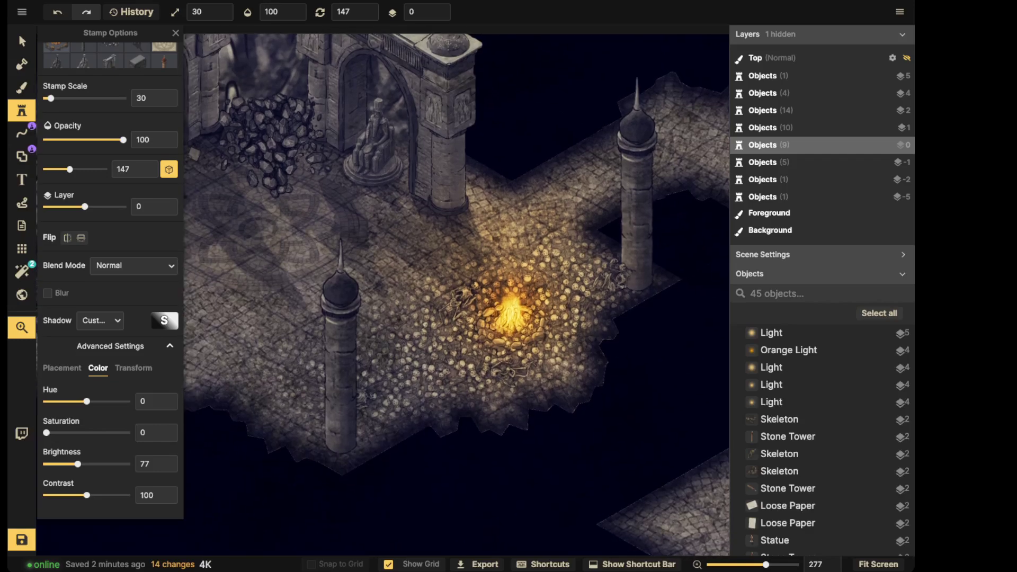
key("v")
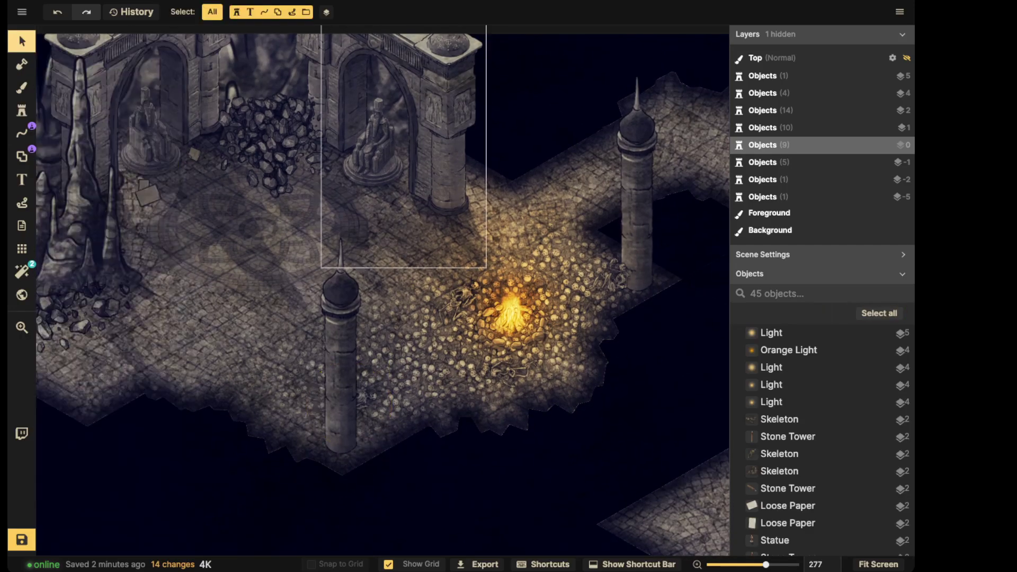
left_click_drag(482, 340, 544, 392)
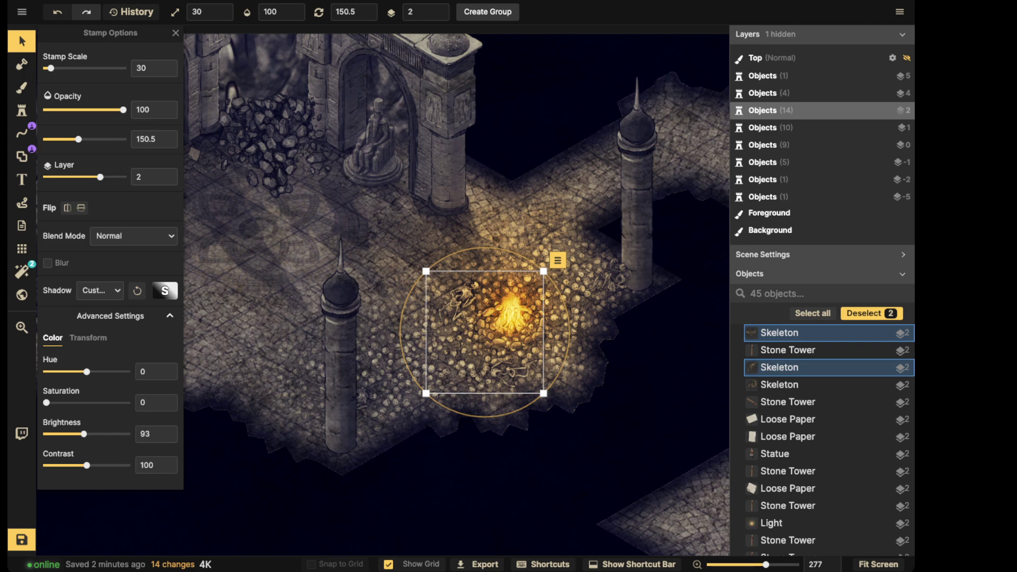
left_click(382, 382)
- Reuse the existing stalagmite stamp to place a stalagmite cluster at scale 90 on the right archway pillar
scroll(439, 314, "down", 3)
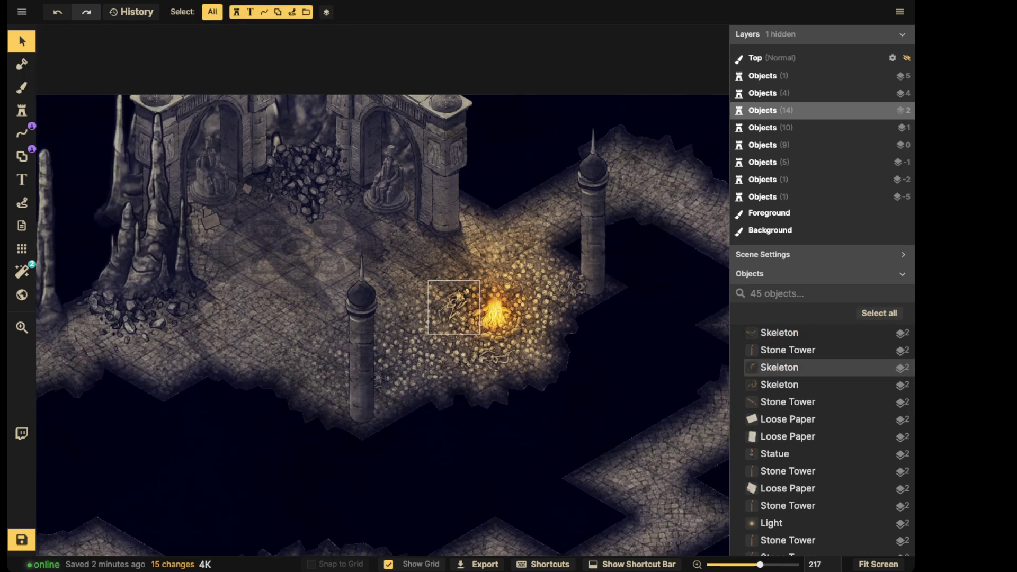
left_click_drag(367, 286, 461, 284)
scroll(600, 180, "down", 2)
left_click_drag(599, 180, 520, 196)
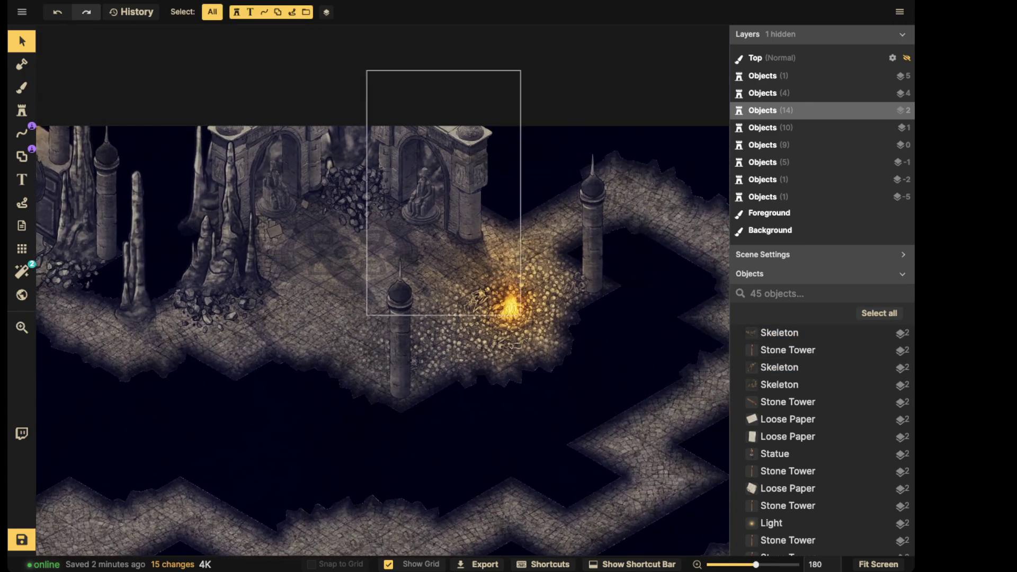
scroll(415, 229, "up", 4)
left_click(153, 265)
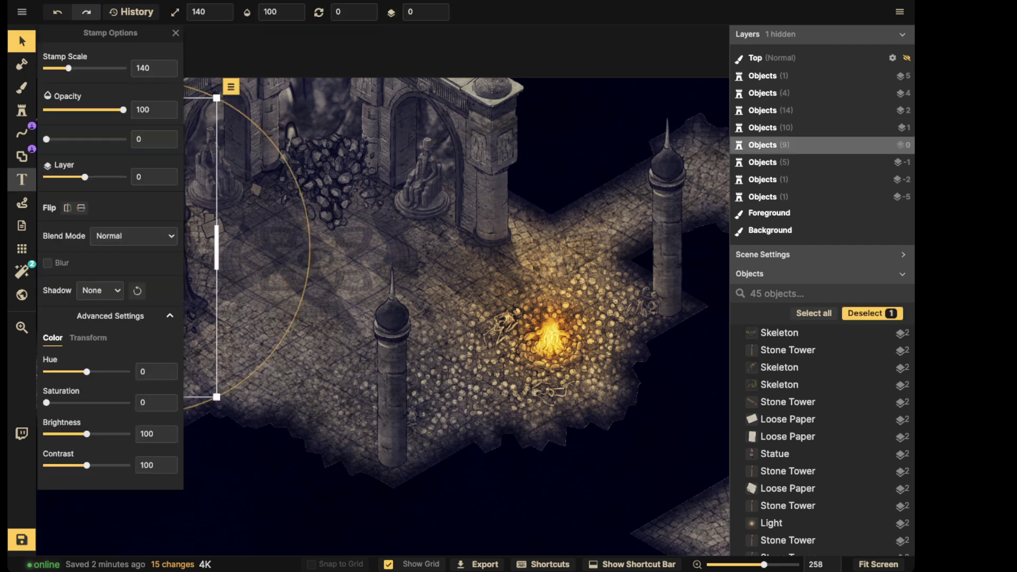
left_click(22, 110)
key("bracketleft")
key("bracketleft")
key("bracketleft")
key("bracketleft")
key("bracketleft")
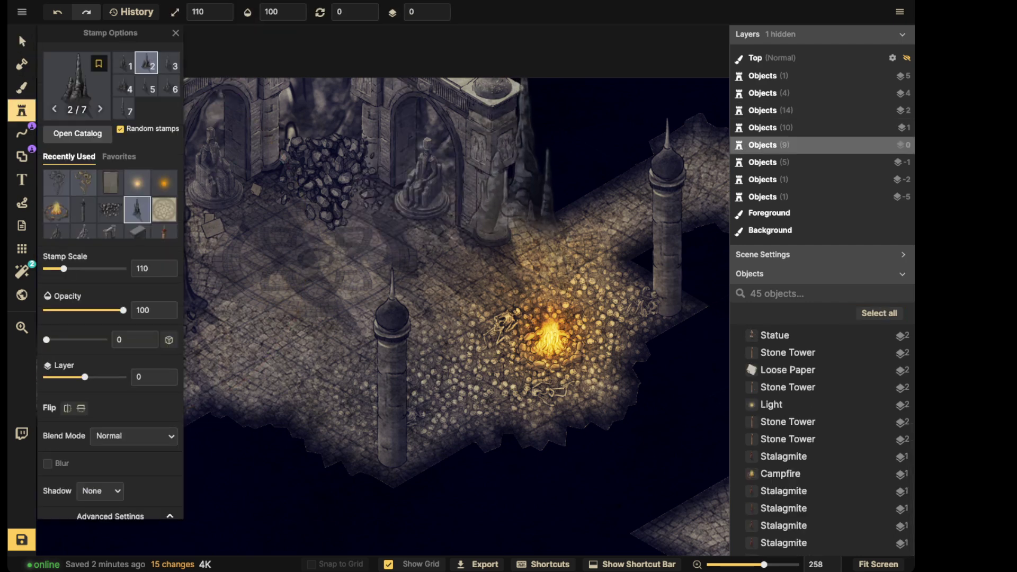
left_click(511, 190)
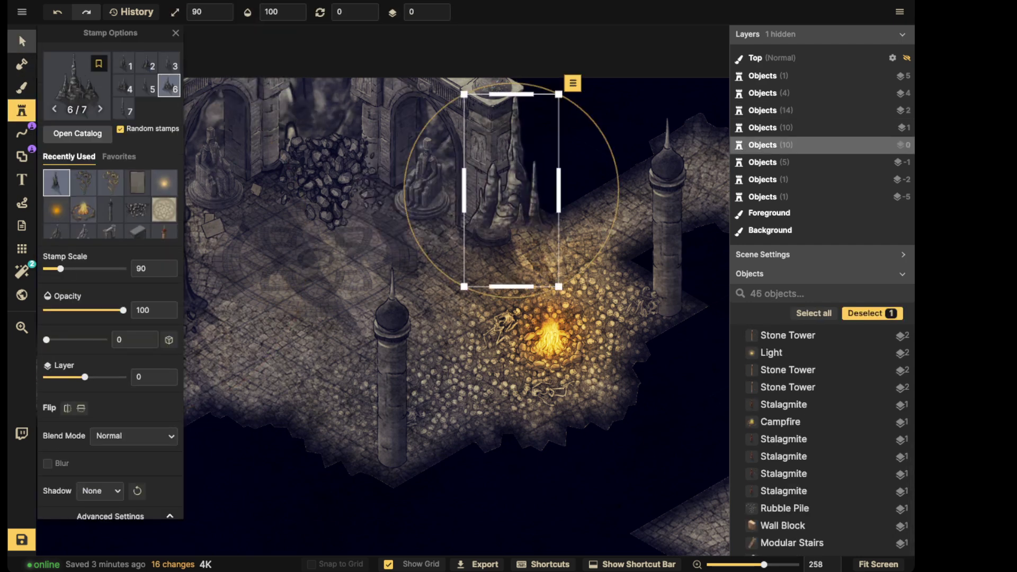
- Move the new stalagmite cluster against the right side of the archway pillar's base and deselect it
left_click(22, 41)
left_click_drag(509, 208, 482, 232)
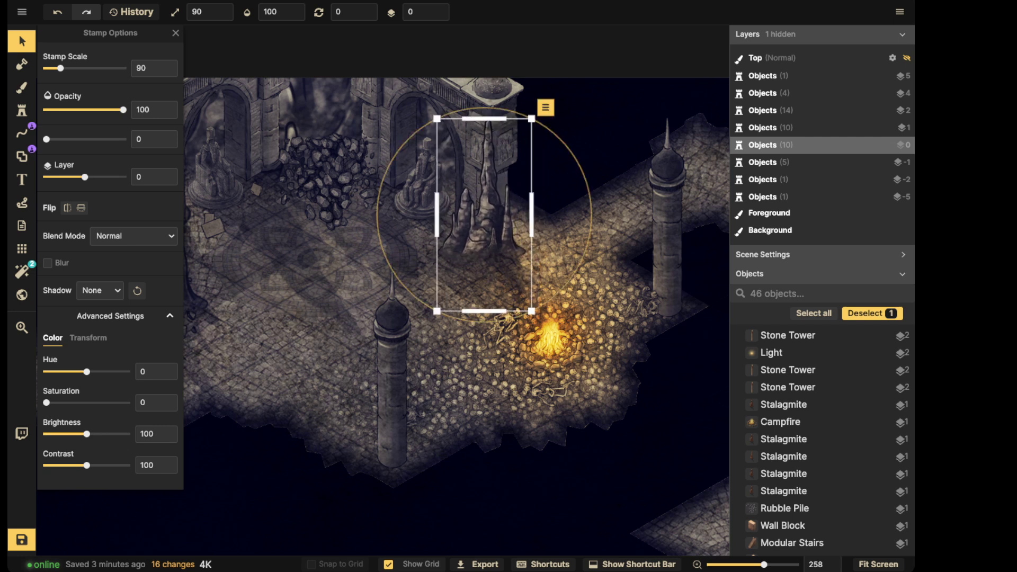
scroll(436, 202, "down", 1)
left_click_drag(513, 306, 542, 288)
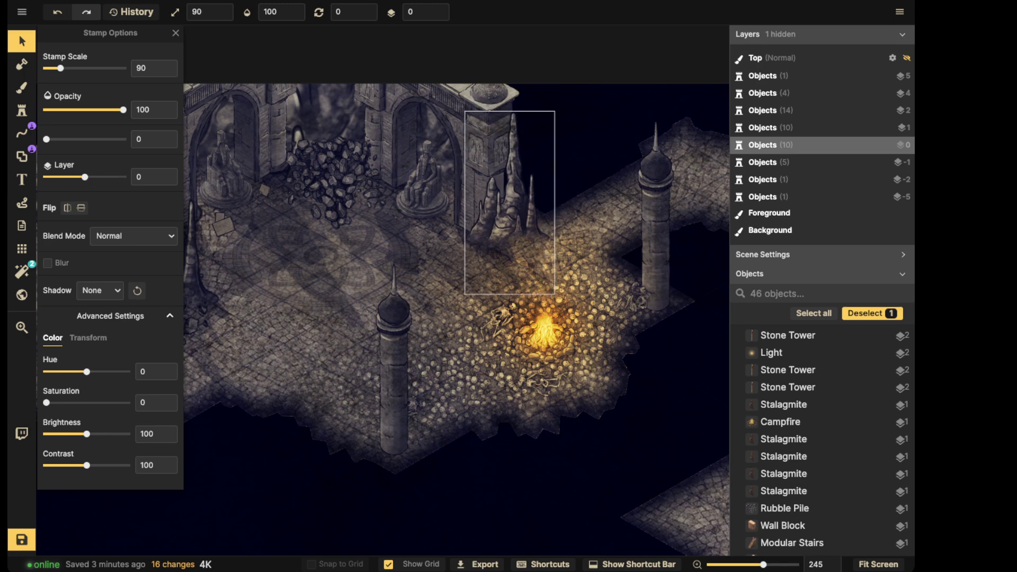
key("Escape")
- Copy the archway rubble pile as a stamp and place its first variant at scale 35 at the new stalagmites' base
left_click(280, 197)
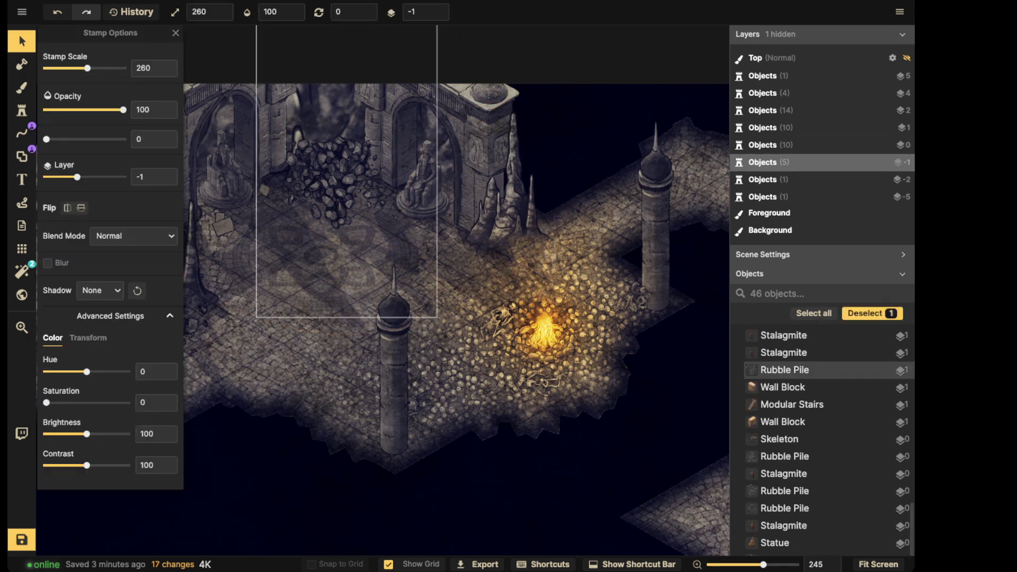
left_click(331, 183)
left_click(21, 111)
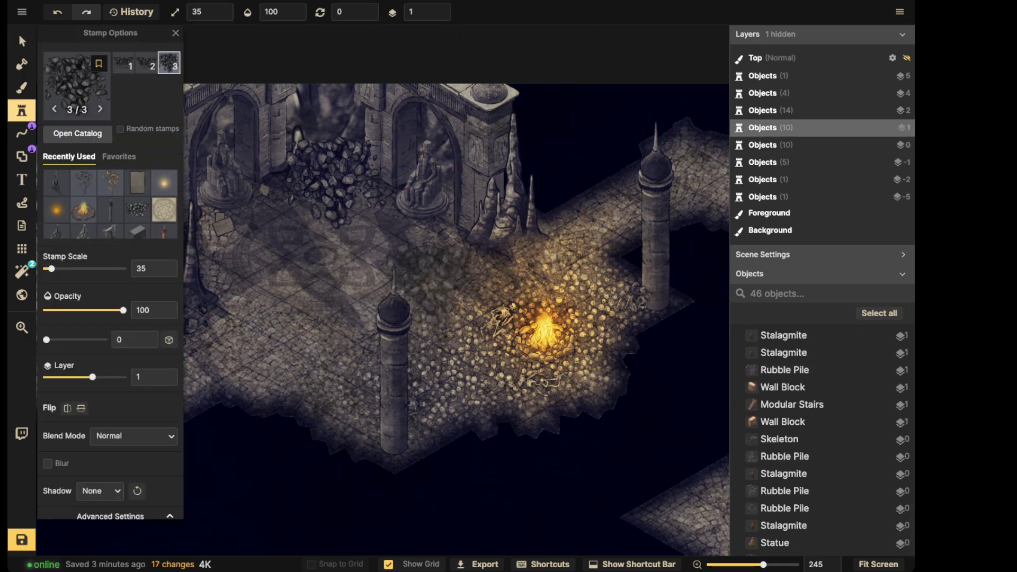
scroll(493, 255, "down", 2, "alt")
scroll(495, 251, "down", 2, "alt")
scroll(503, 254, "up", 2, "alt")
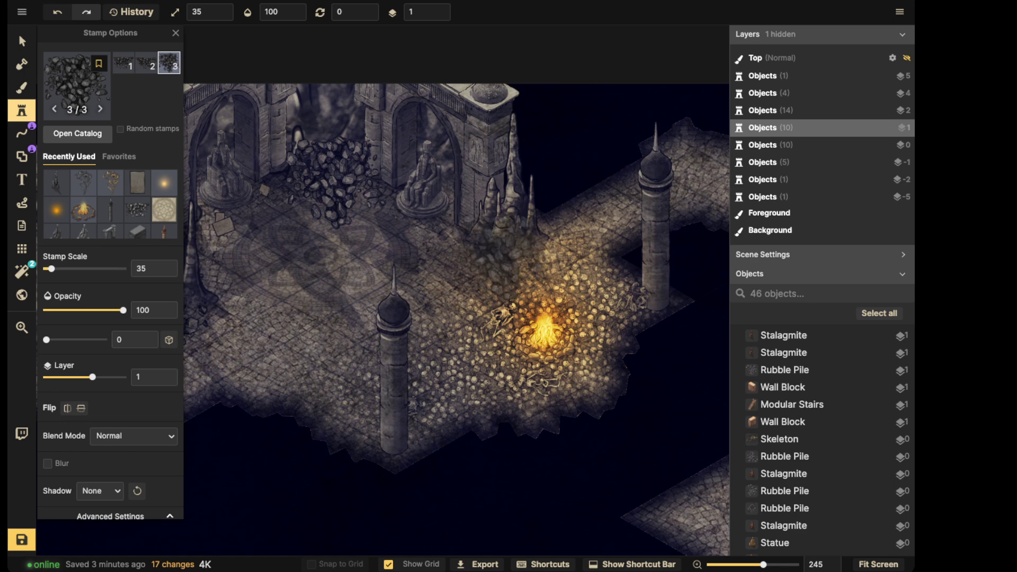
key("2")
key("1")
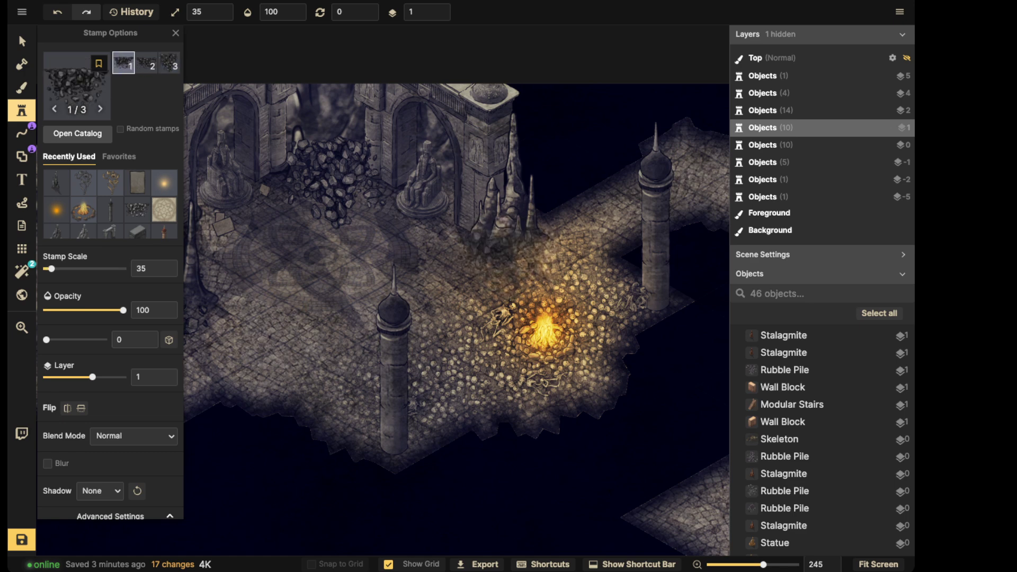
left_click(504, 252)
key("v")
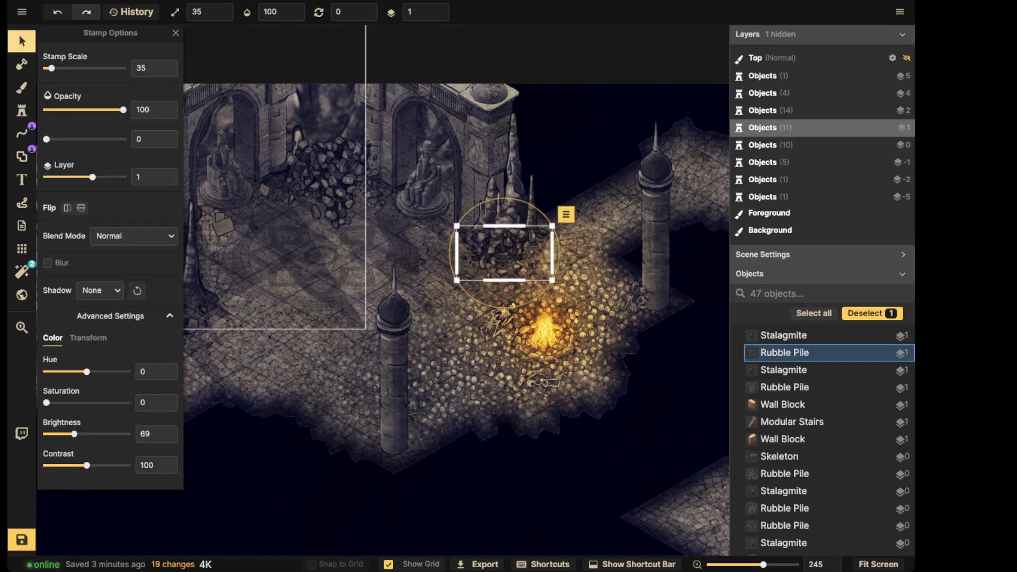
key("Escape")
- Lower the new rubble pile to layer -1 and nudge it slightly down below the stalagmites
scroll(471, 223, "down", 4)
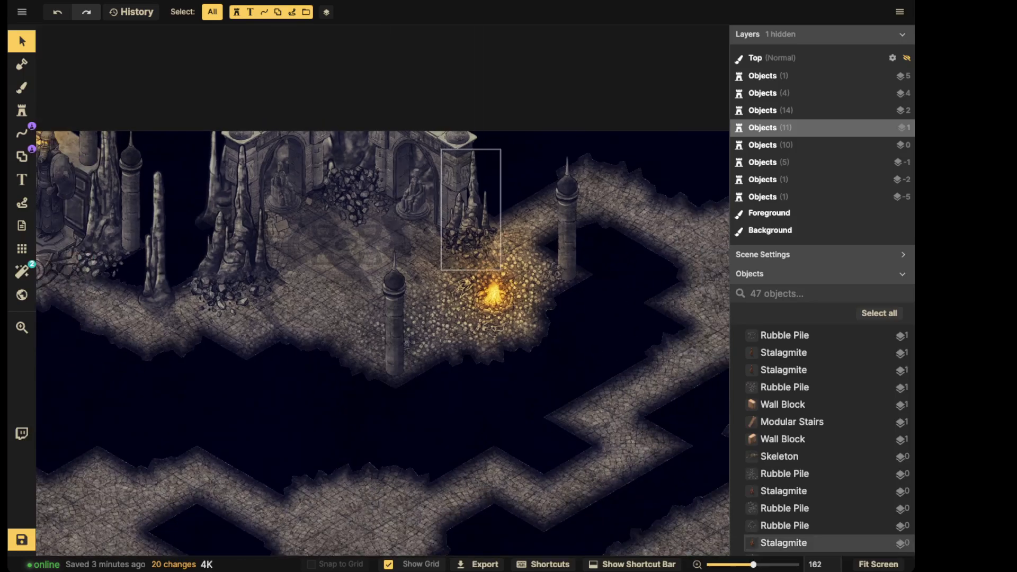
left_click(466, 244)
left_click(439, 17)
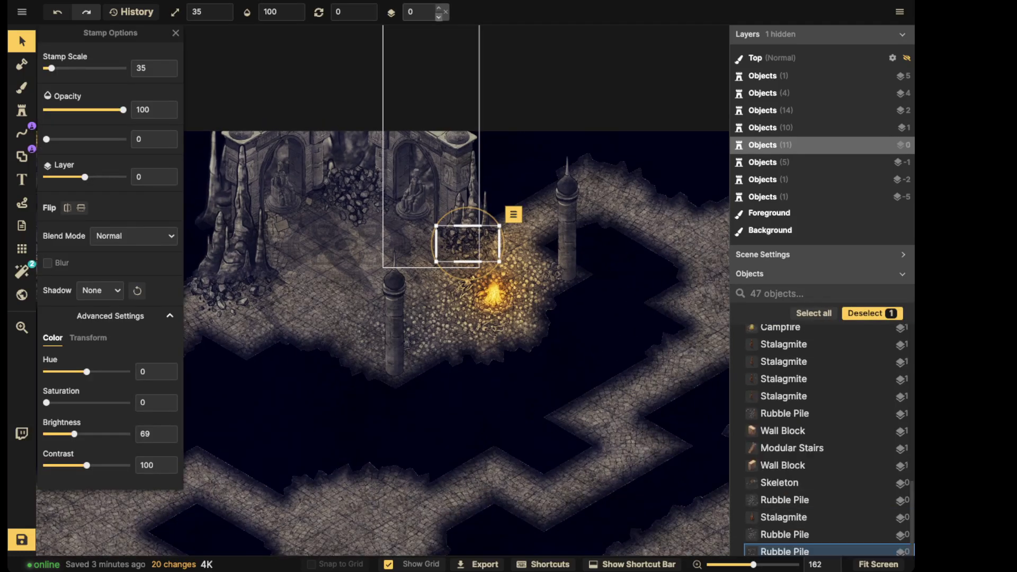
left_click(439, 17)
key("Escape")
left_click_drag(466, 243, 466, 247)
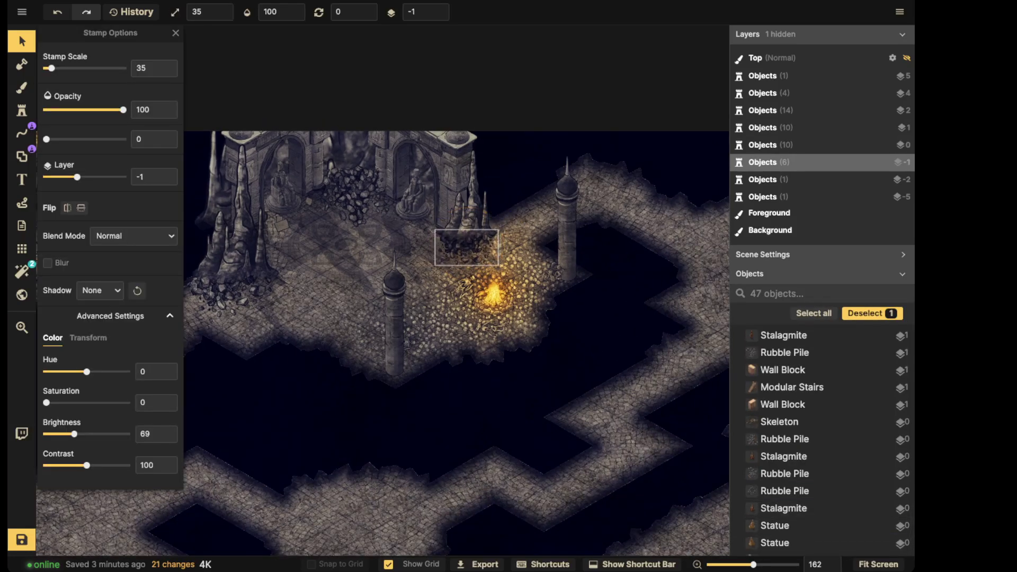
key("Escape")
scroll(318, 194, "down", 3)
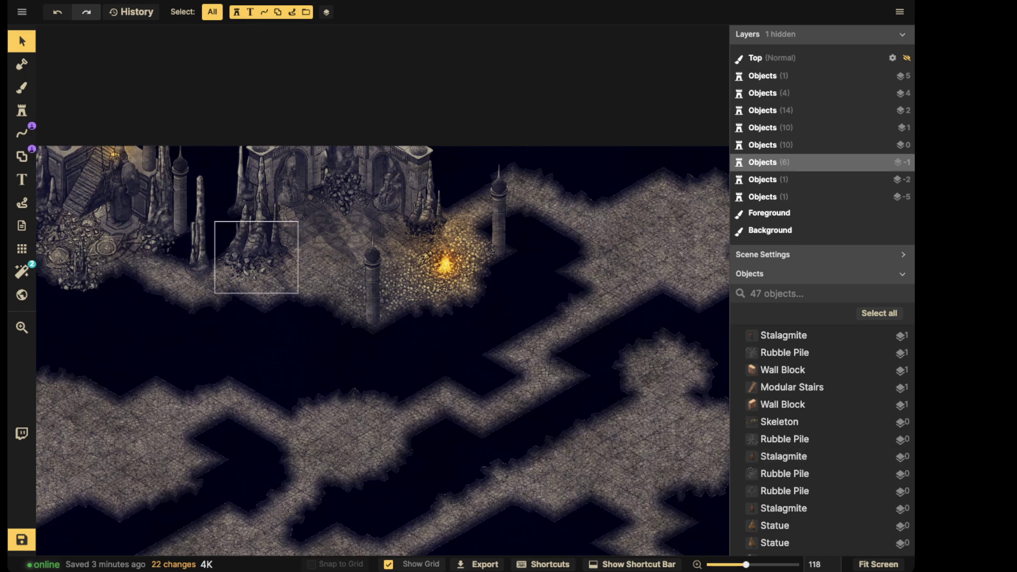
- Pick the small scale 5 eye light on the large spear-bearing statue as the source to copy
left_click(293, 192)
scroll(292, 192, "up", 8)
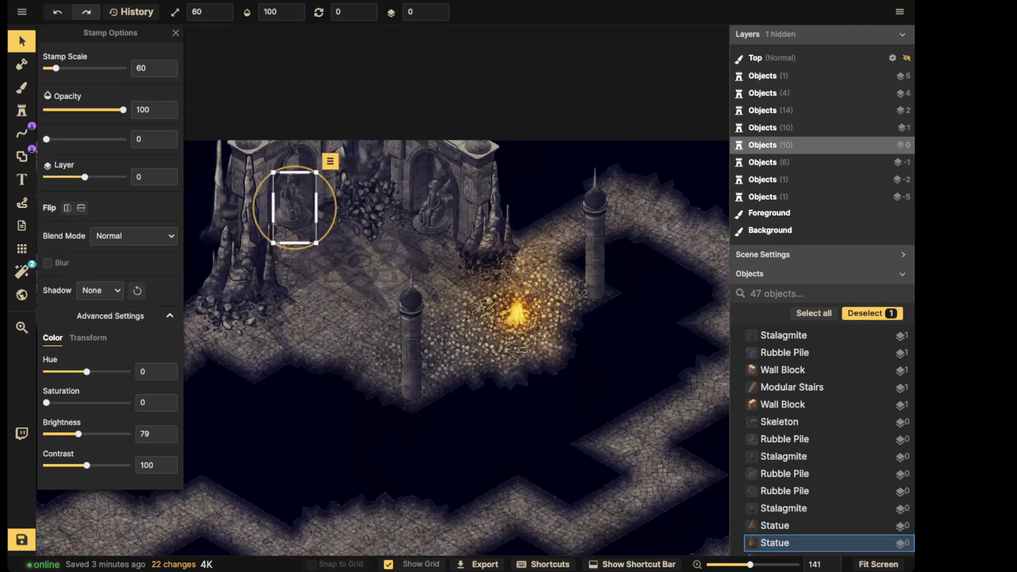
key("Escape")
left_click_drag(113, 125, 335, 200)
scroll(336, 201, "up", 3)
left_click(362, 199)
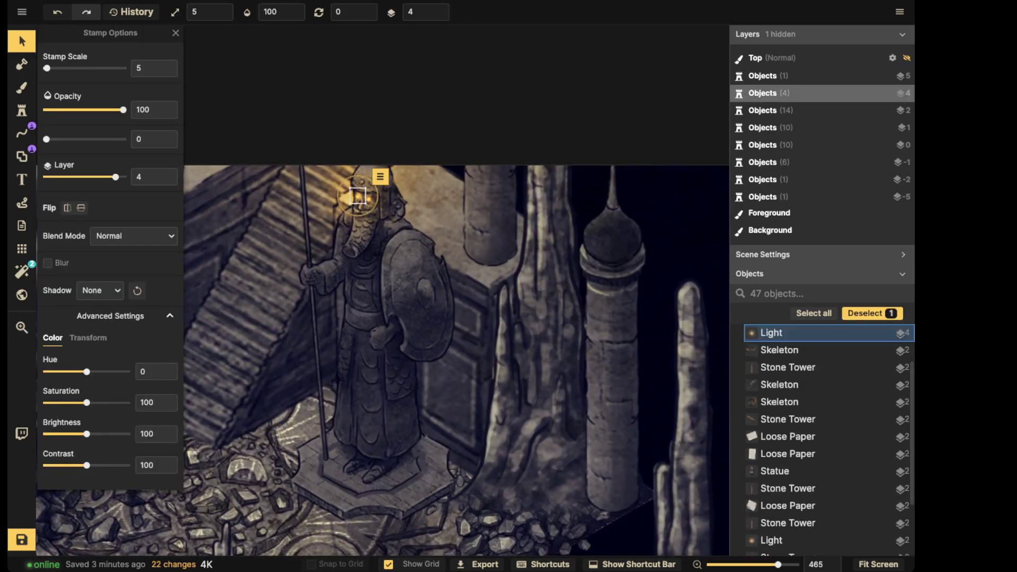
- Paste the eye light onto the face of the seated statue in the right archway and set its scale to 7
left_click_drag(519, 233, 226, 233)
left_click_drag(609, 233, 330, 241)
left_click_drag(604, 302, 374, 305)
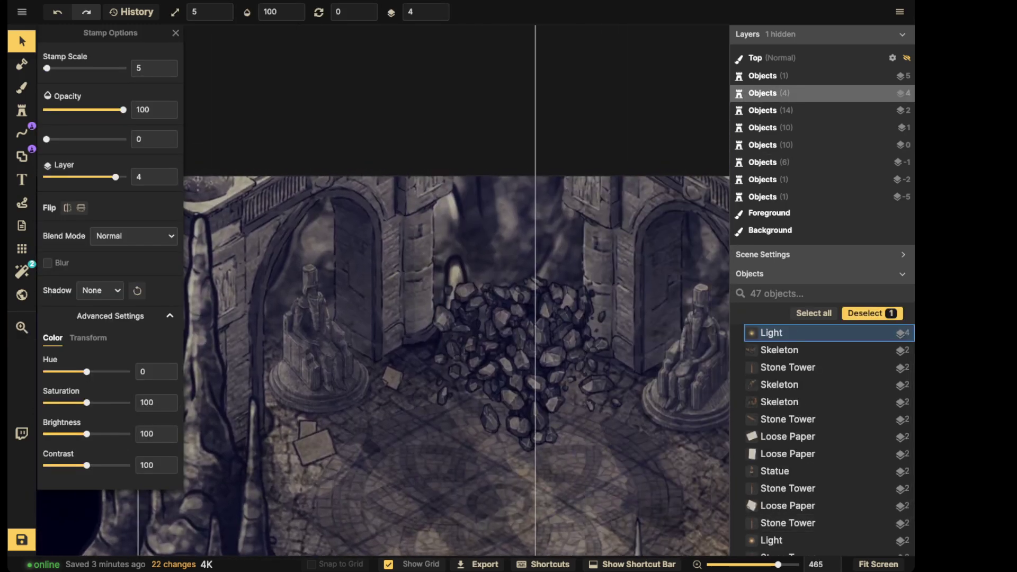
scroll(374, 306, "up", 2)
left_click_drag(657, 339, 530, 332)
scroll(530, 333, "up", 2)
scroll(577, 311, "up", 2)
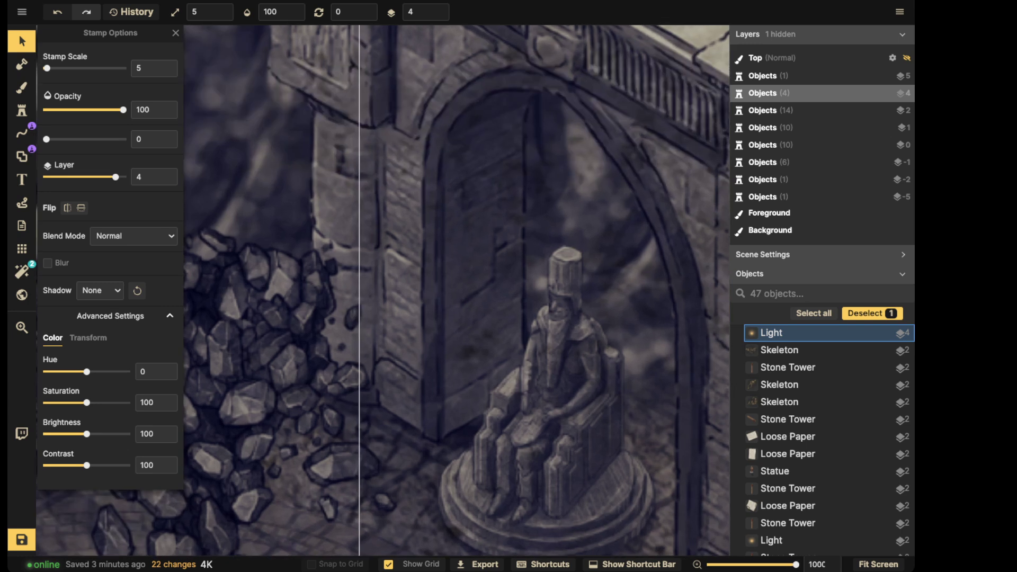
key("ctrl+v")
scroll(562, 310, "down", 3, "shift")
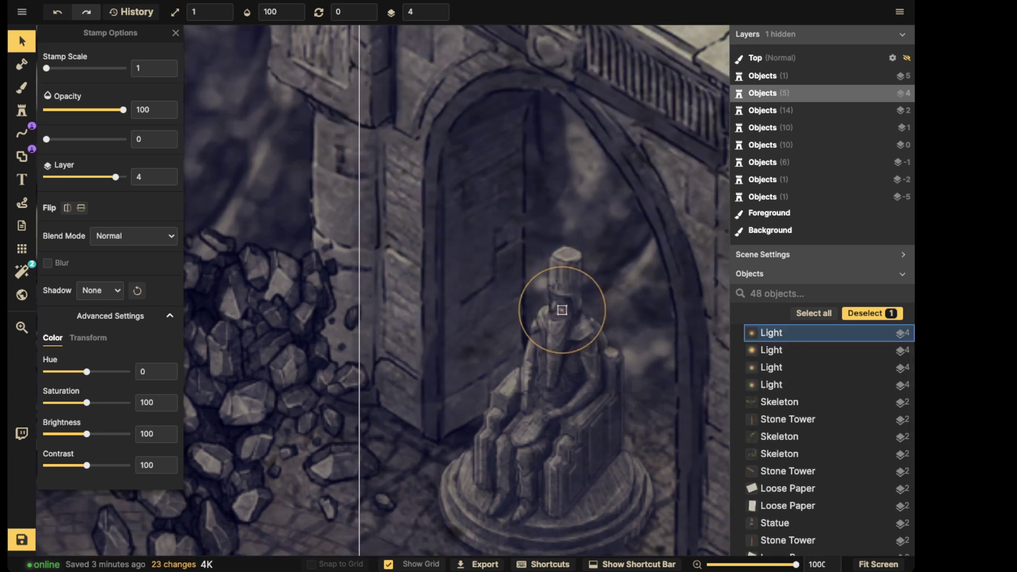
scroll(562, 310, "up", 2, "shift")
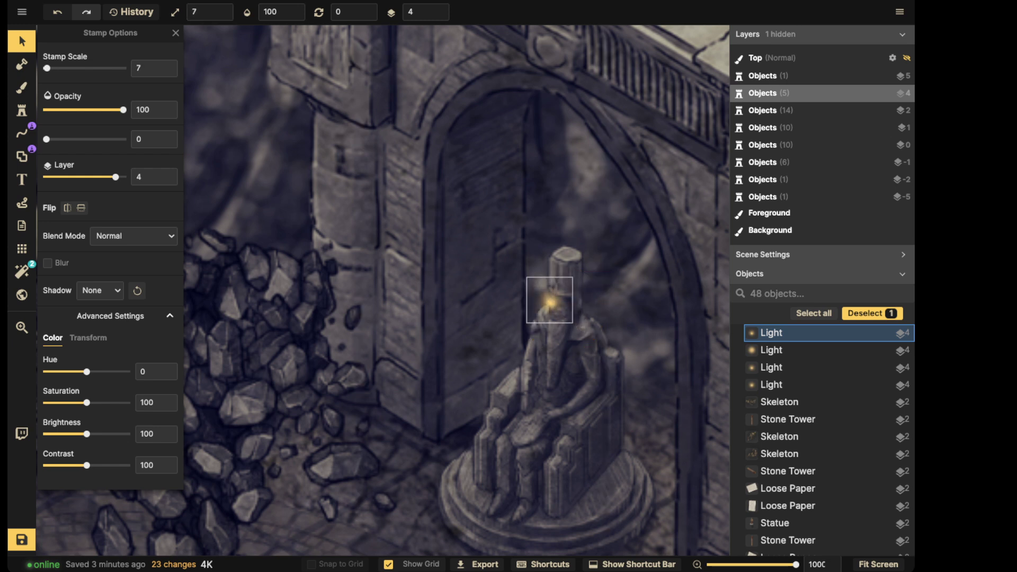
scroll(551, 296, "down", 1, "shift")
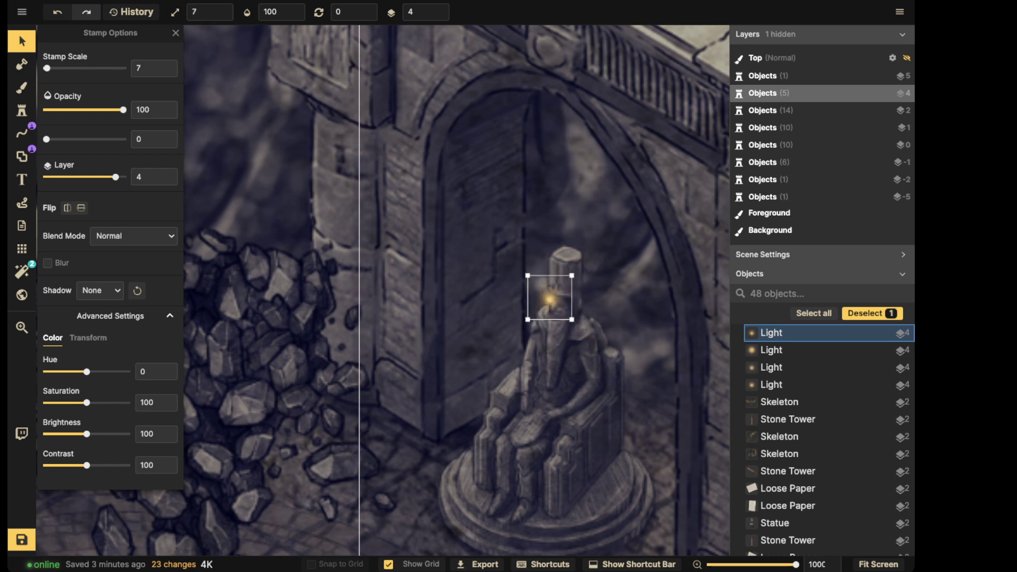
- Fit the light over one eye of the seated statue and place a second copy over the other eye
left_click_drag(547, 295, 576, 320)
left_click(544, 300, "shift")
left_click_drag(560, 305, 561, 307)
- Place the second light variant at scale 25 with Overlay blending over the seated statue's glowing eyes
key("s")
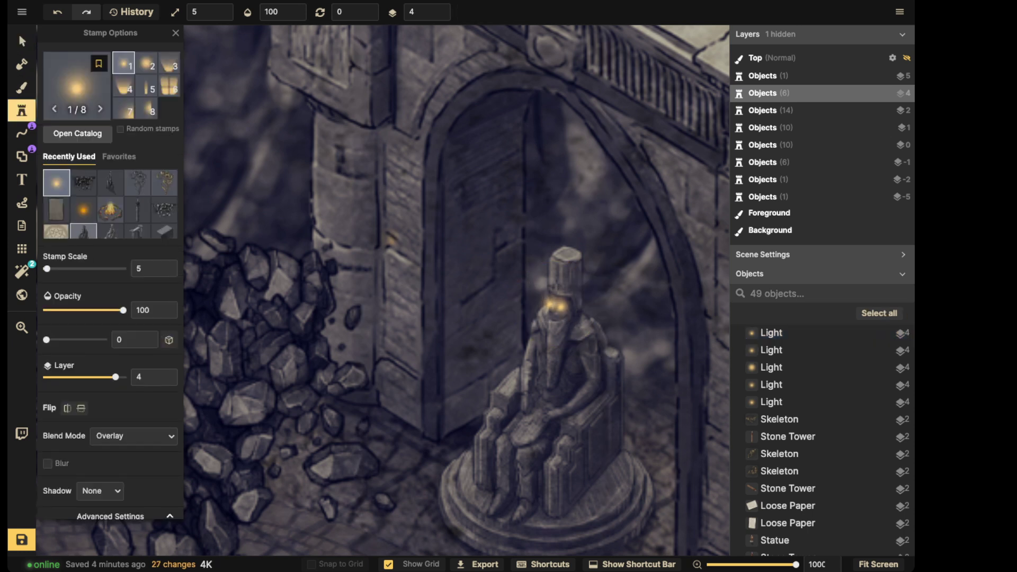
left_click(146, 63)
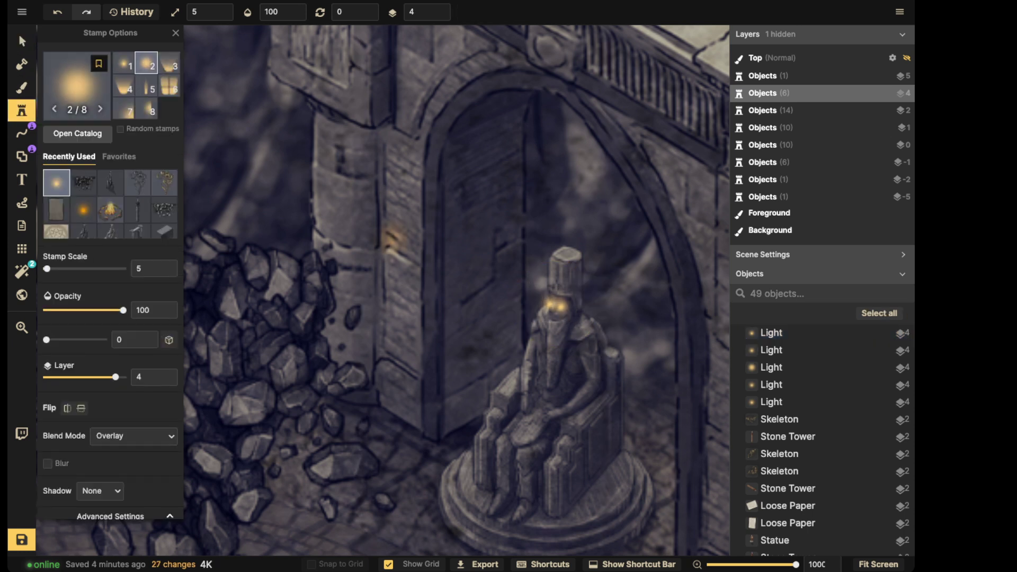
scroll(553, 302, "up", 5, "alt")
left_click(551, 307)
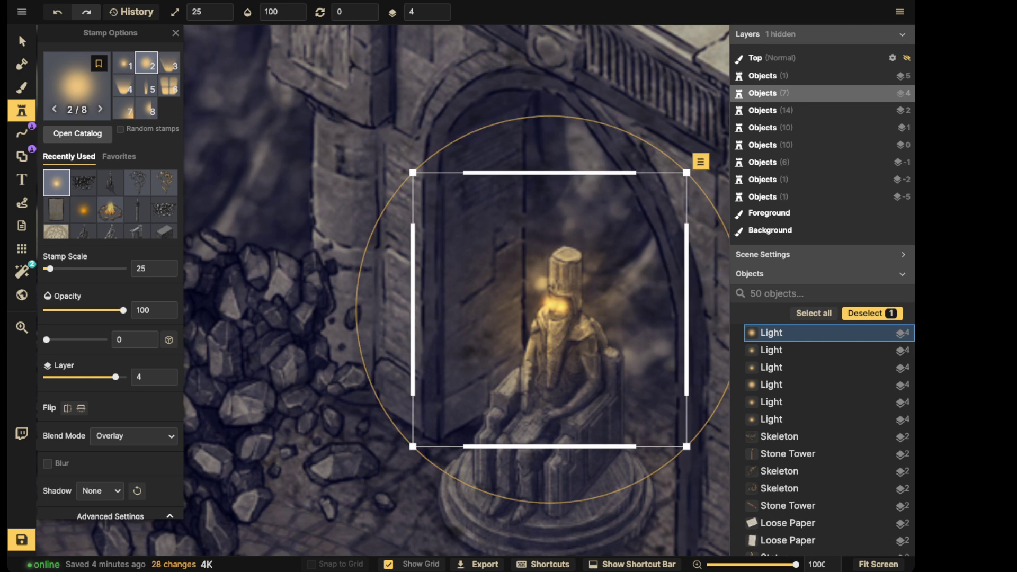
- Reduce the opacity of the large glow on the seated statue to 46 and deselect it
key("v")
left_click_drag(123, 110, 81, 109)
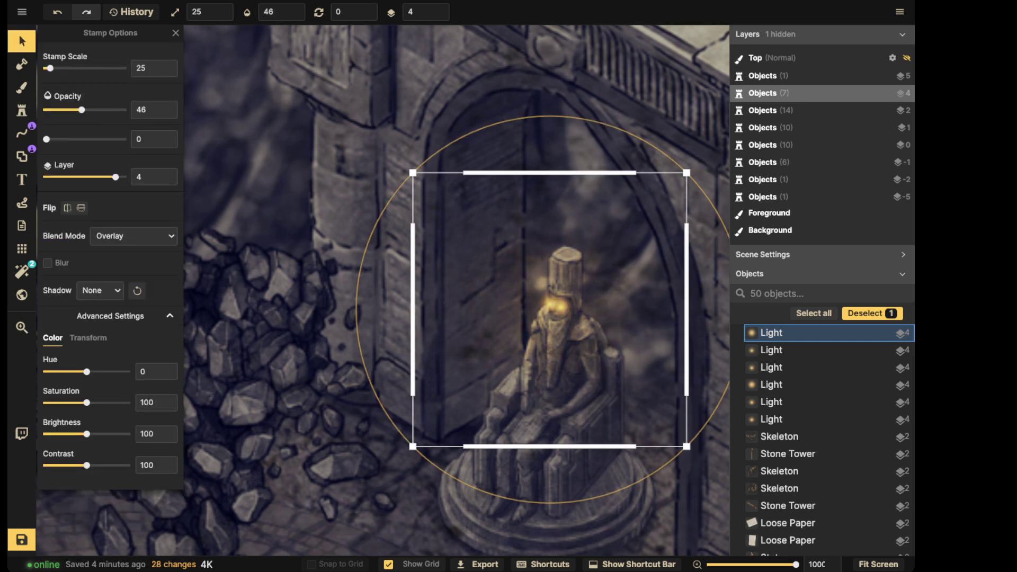
scroll(385, 224, "down", 5, "alt")
scroll(385, 225, "down", 5)
key("Escape")
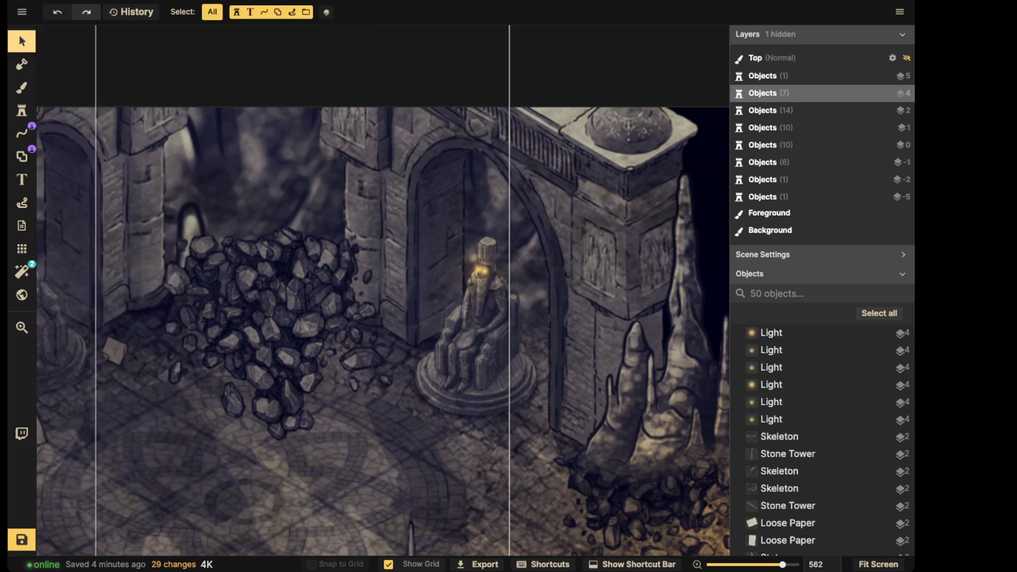
- Nudge the large stalagmite cluster beside the left archway slightly down and deselect it
scroll(372, 257, "down", 3)
middle_click_drag(372, 257, 484, 246)
scroll(321, 304, "down", 2)
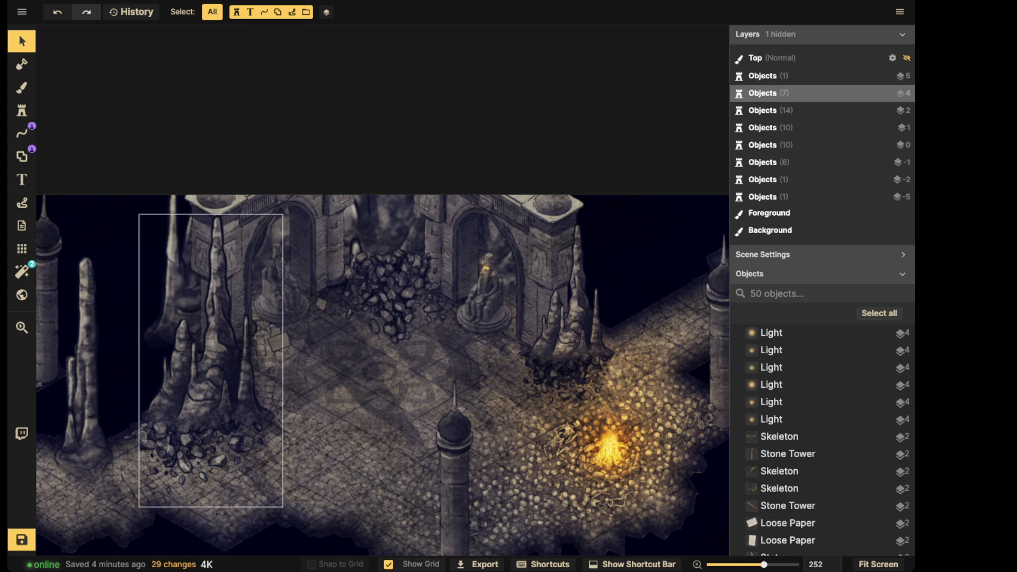
left_click(212, 349)
left_click_drag(212, 349, 213, 351)
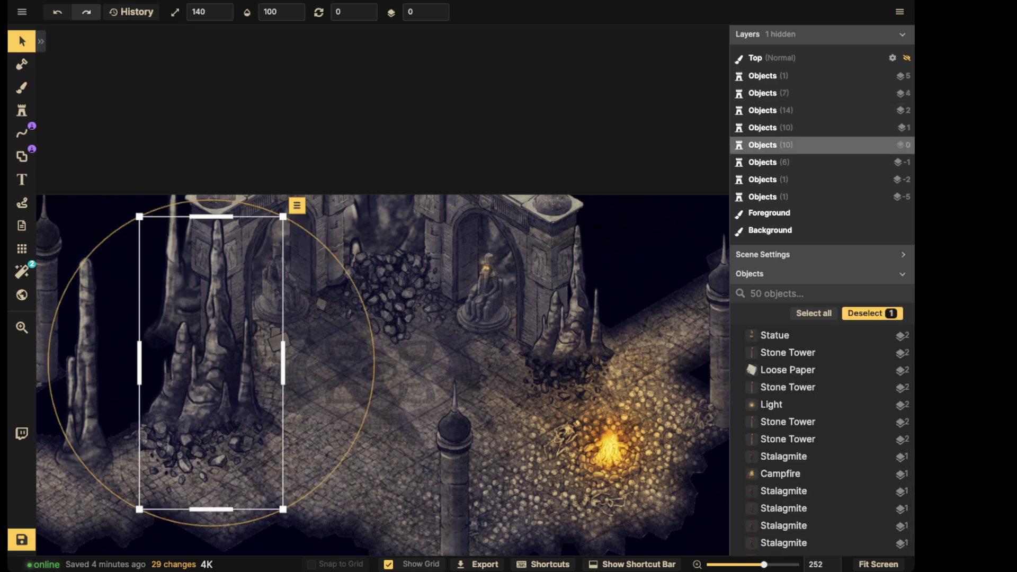
key("Escape")
scroll(378, 396, "down", 2)
scroll(265, 344, "down", 5)
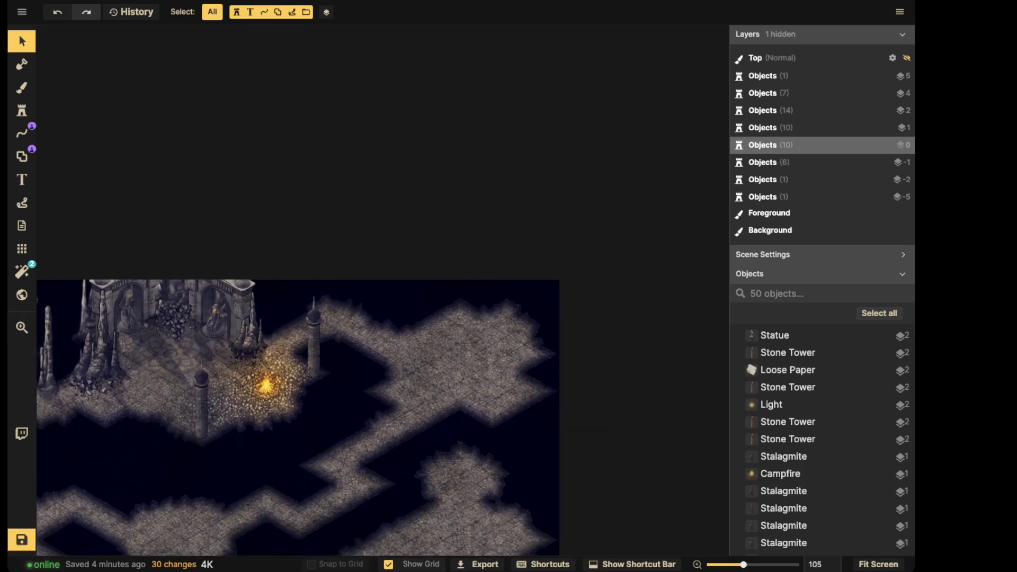
- Roughen the floor edges of the upper-right chamber by adding mask with brush size 1 and roughness 8
left_click(22, 64)
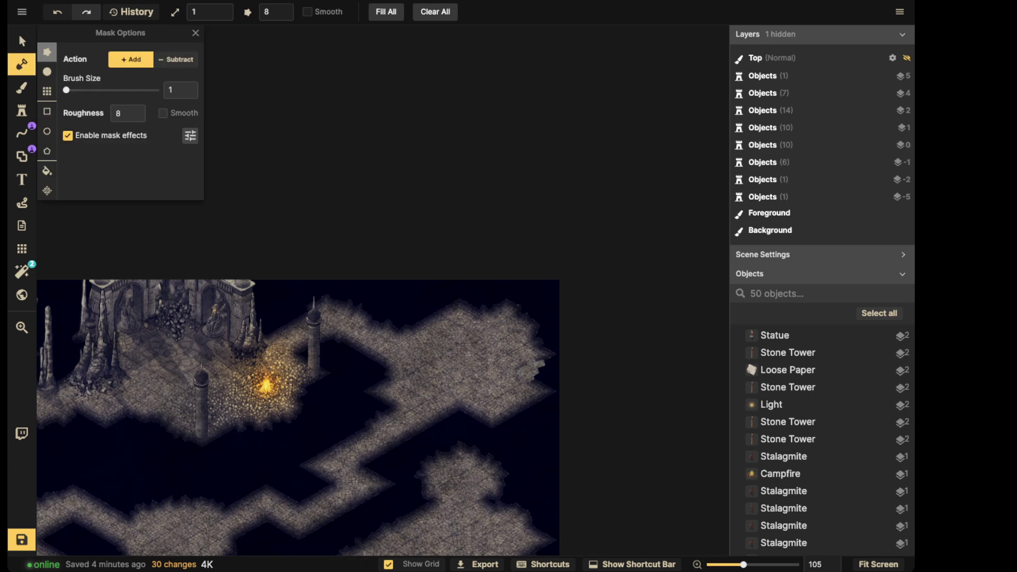
left_click_drag(546, 384, 530, 360)
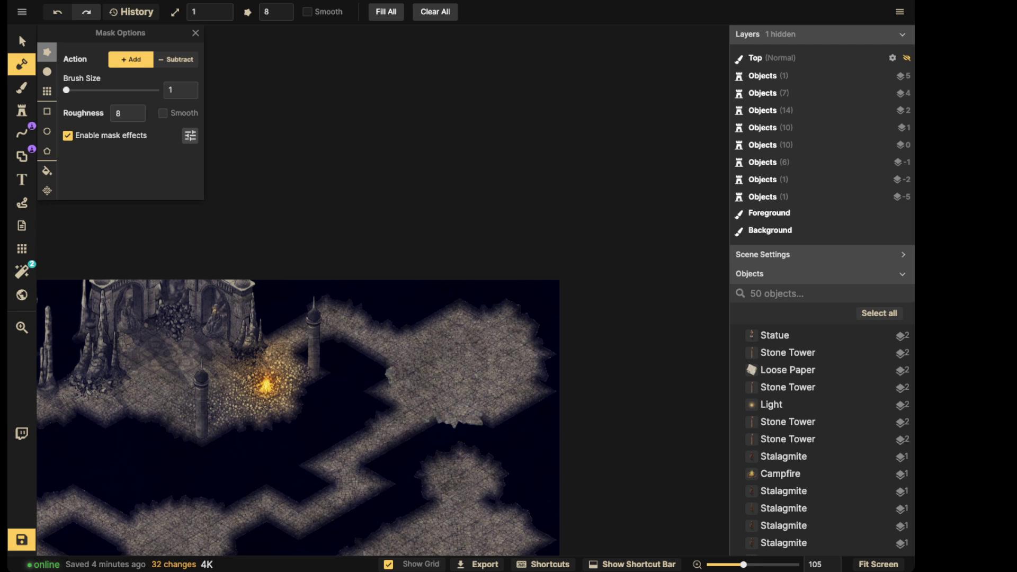
left_click_drag(404, 375, 462, 407)
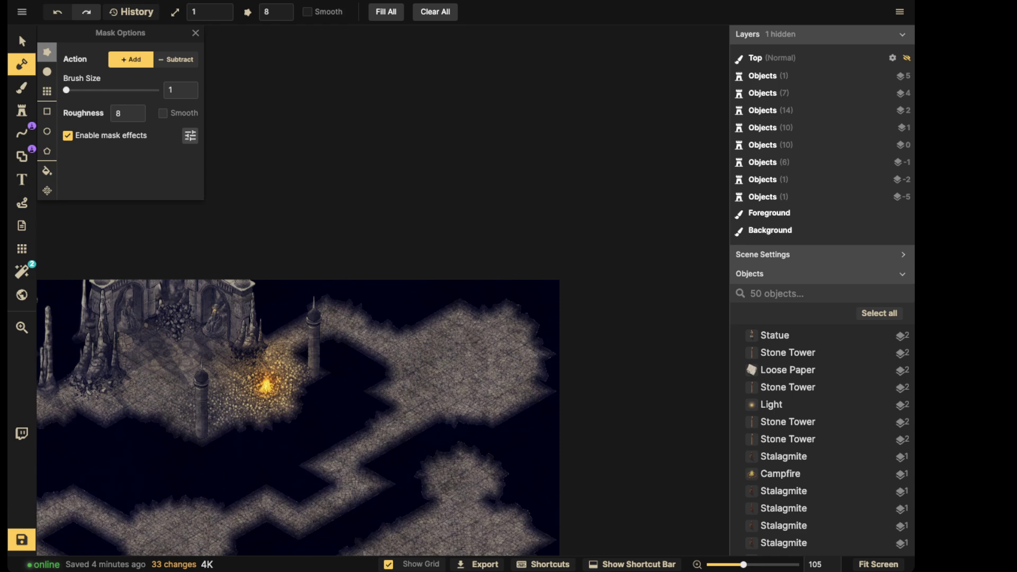
scroll(132, 355, "up", 10)
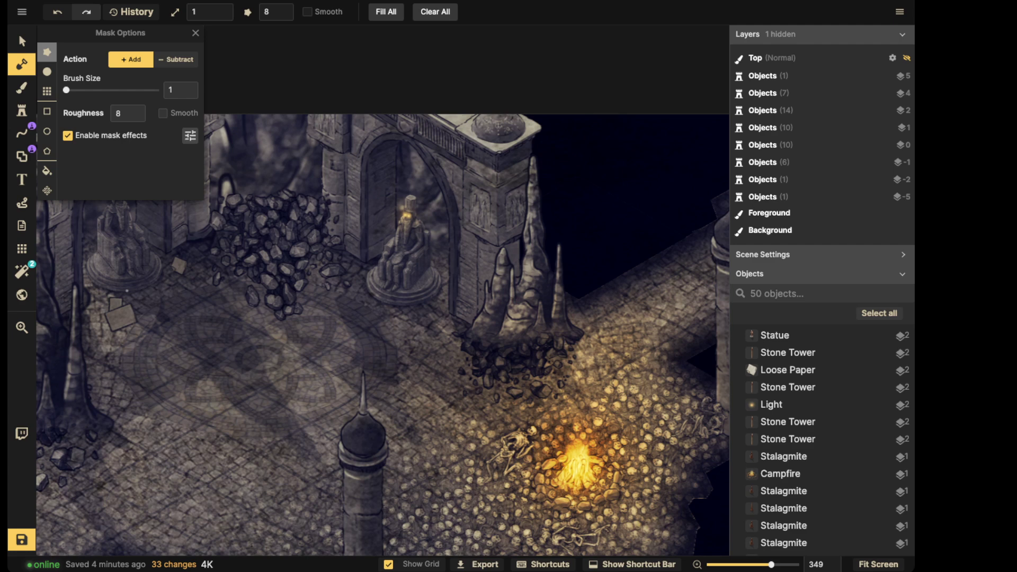
left_click(20, 39)
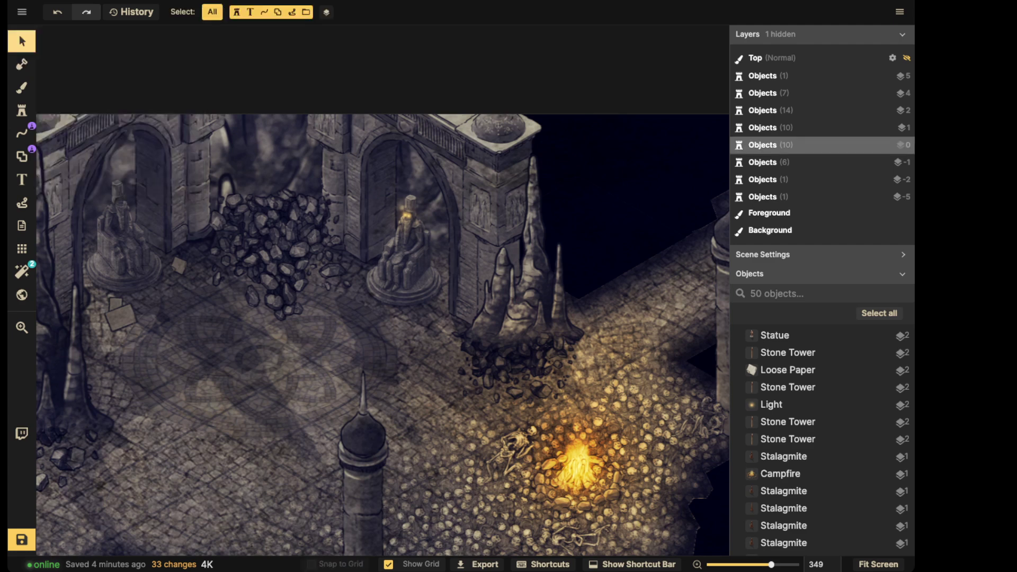
scroll(403, 298, "down", 3)
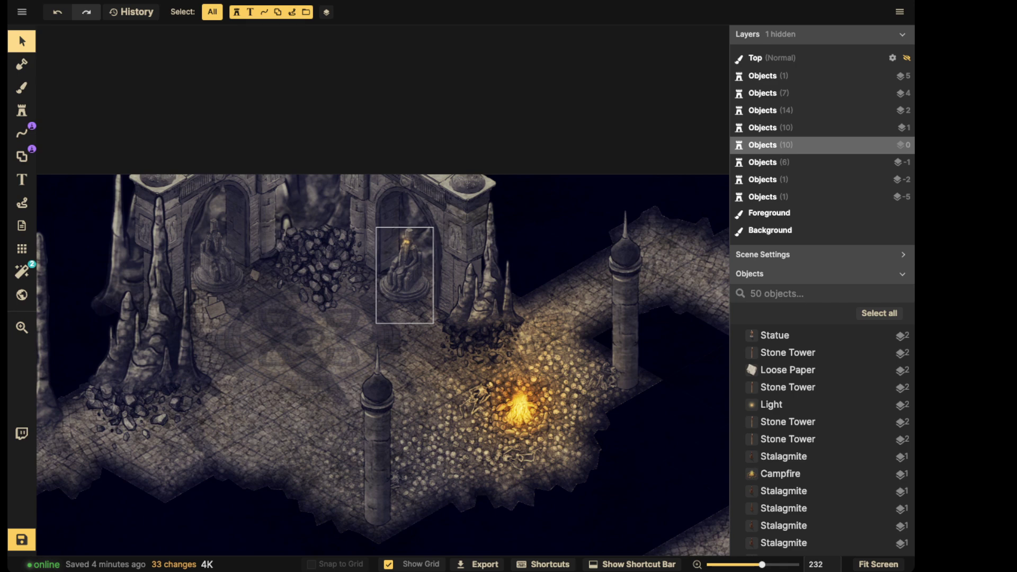
scroll(398, 293, "down", 3)
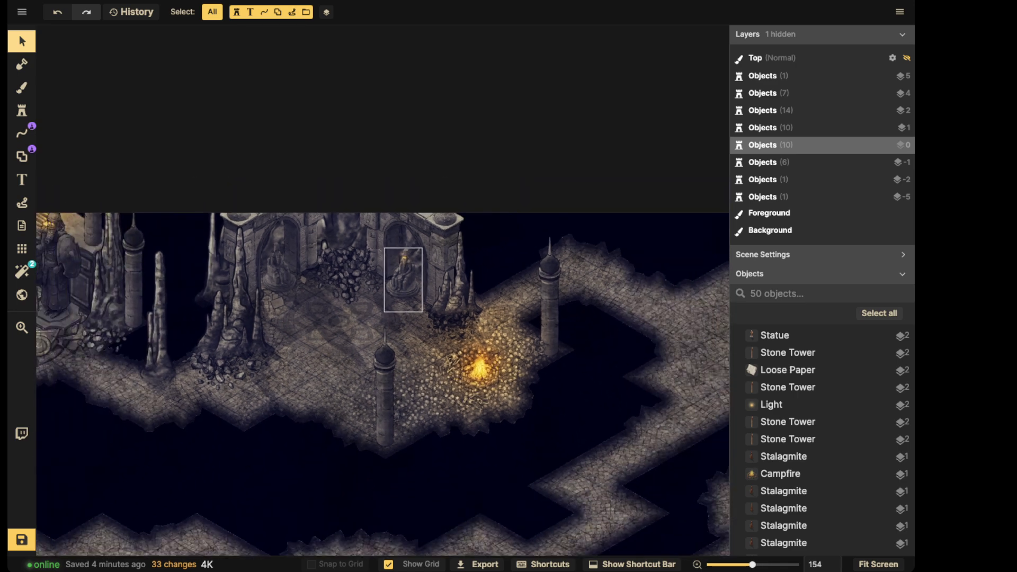
left_click_drag(403, 291, 261, 291)
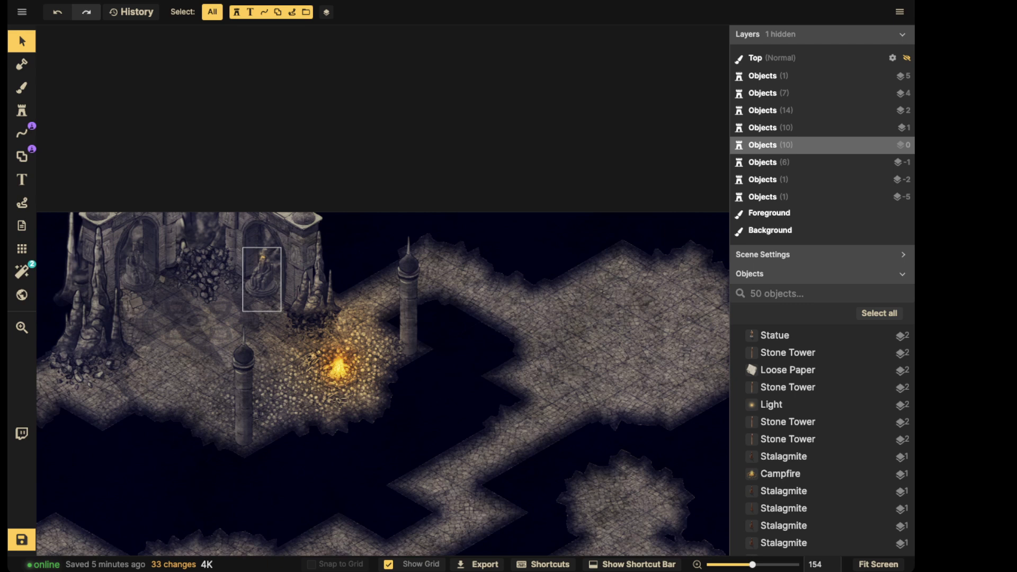
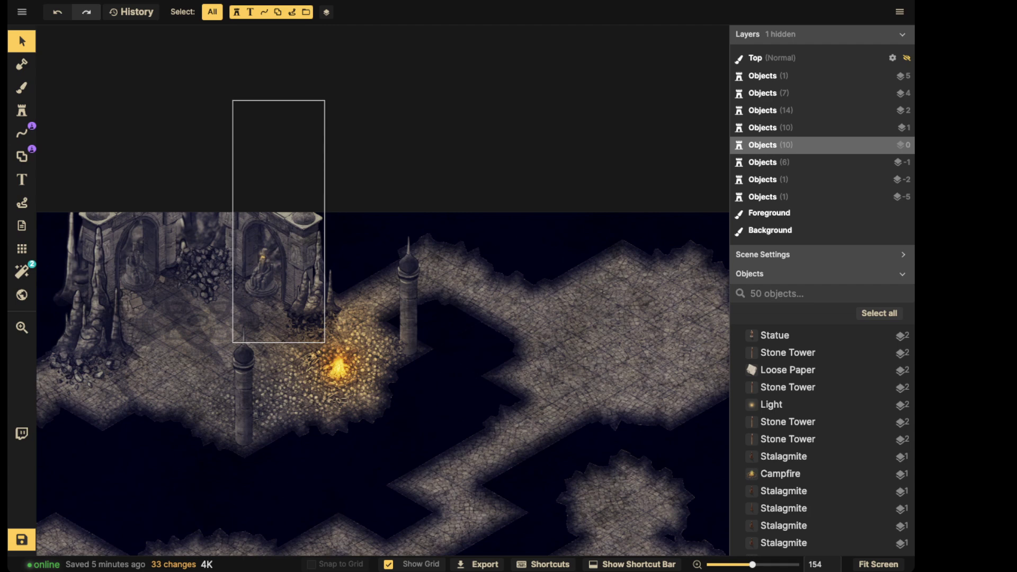
scroll(289, 255, "down", 5)
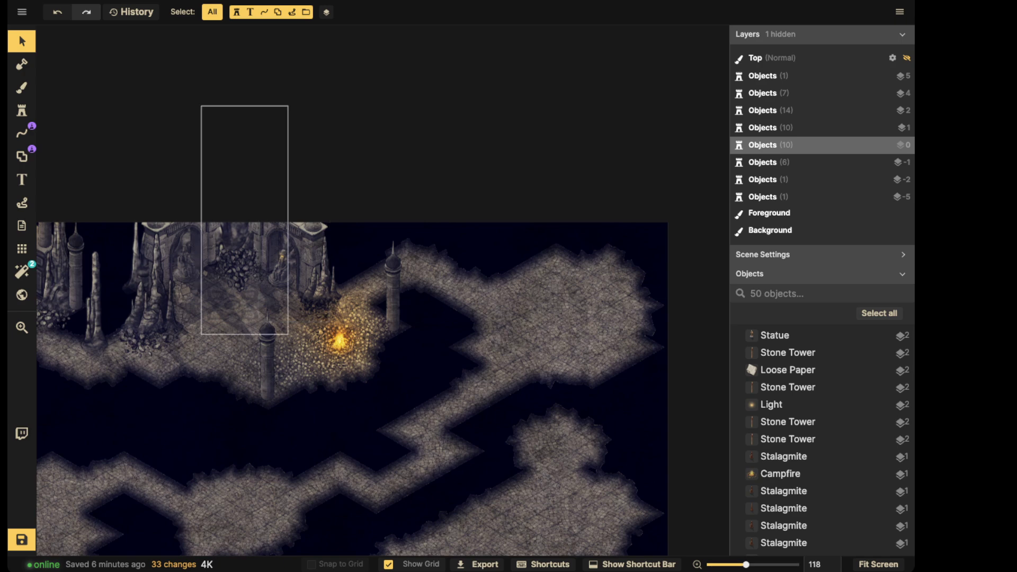
scroll(332, 247, "up", 6)
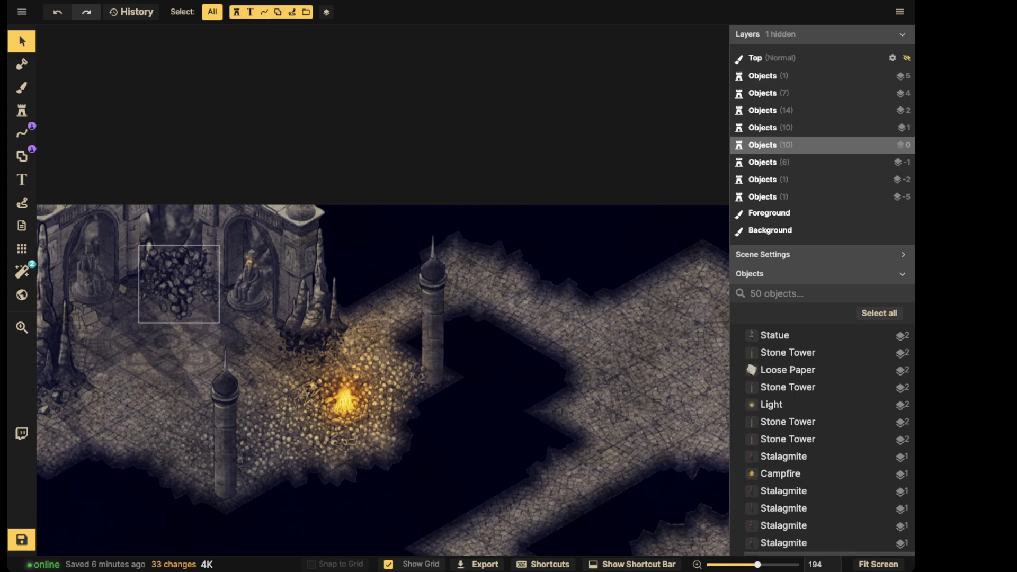
- Check the settings of the rubble pile between the archways and the rubble under the left stalagmites
left_click(179, 283)
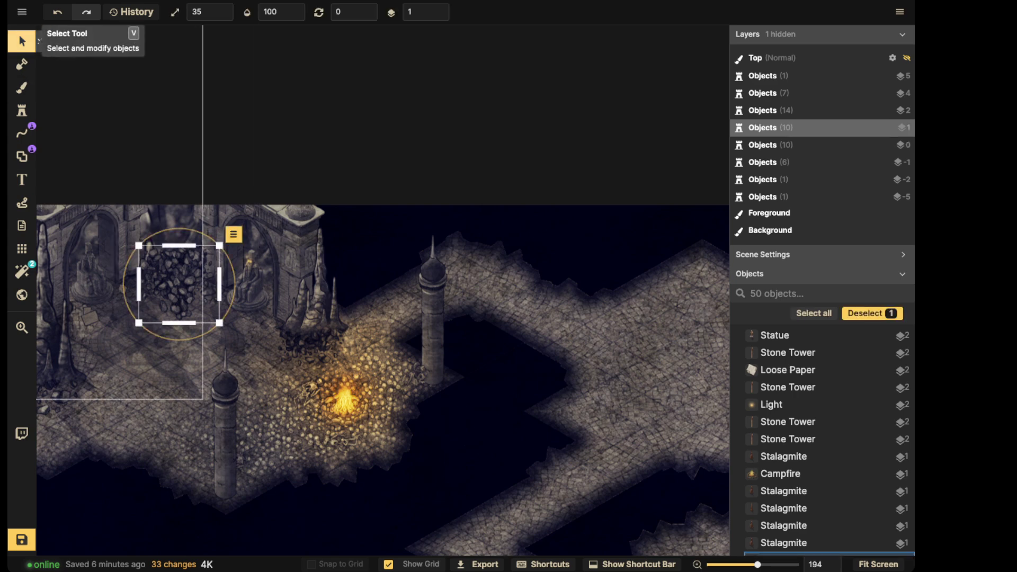
left_click(21, 41)
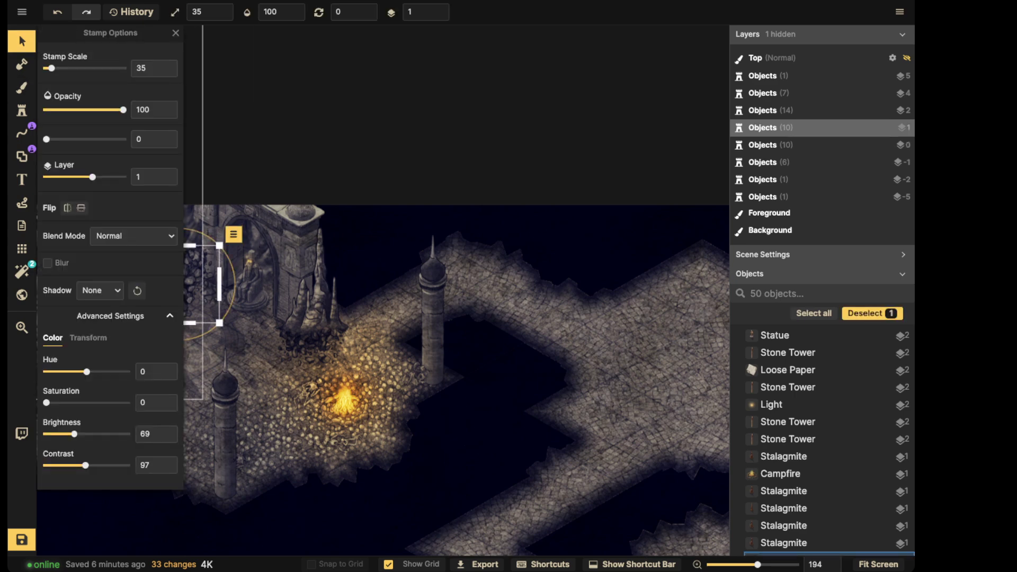
left_click(248, 262)
scroll(326, 262, "down", 3)
left_click_drag(325, 263, 401, 239)
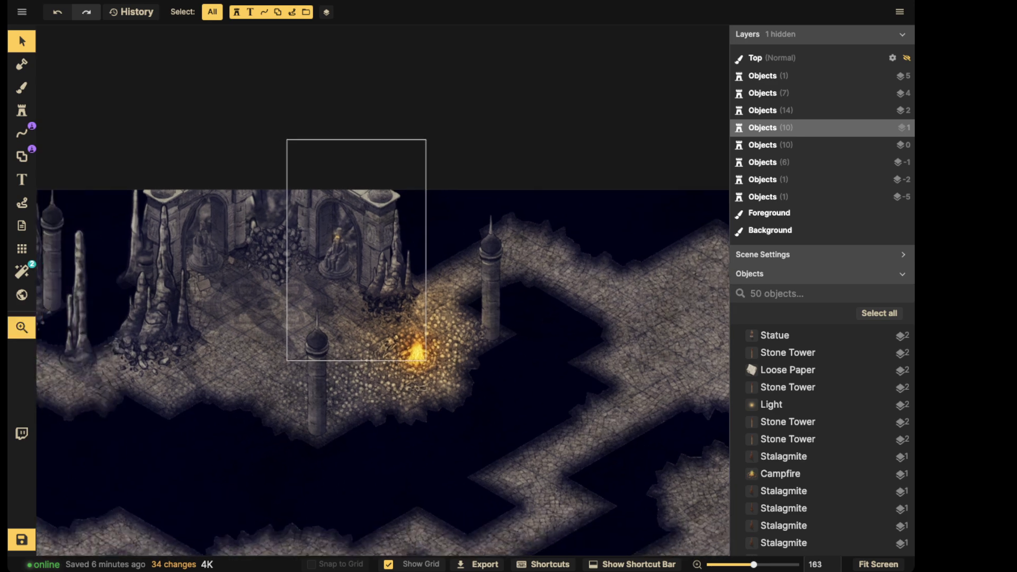
left_click(157, 344)
key("Escape")
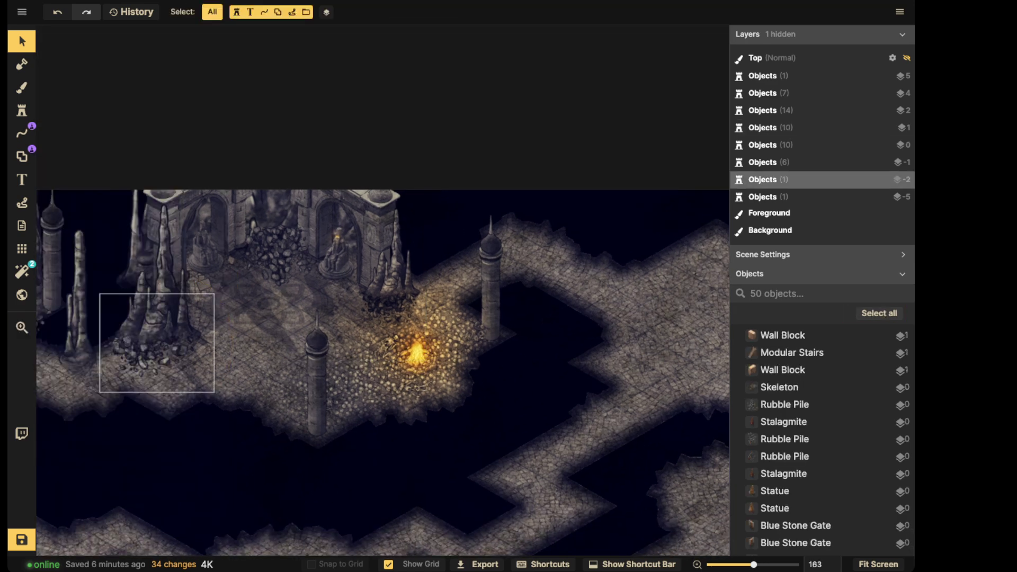
left_click_drag(318, 265, 438, 270)
left_click(278, 347)
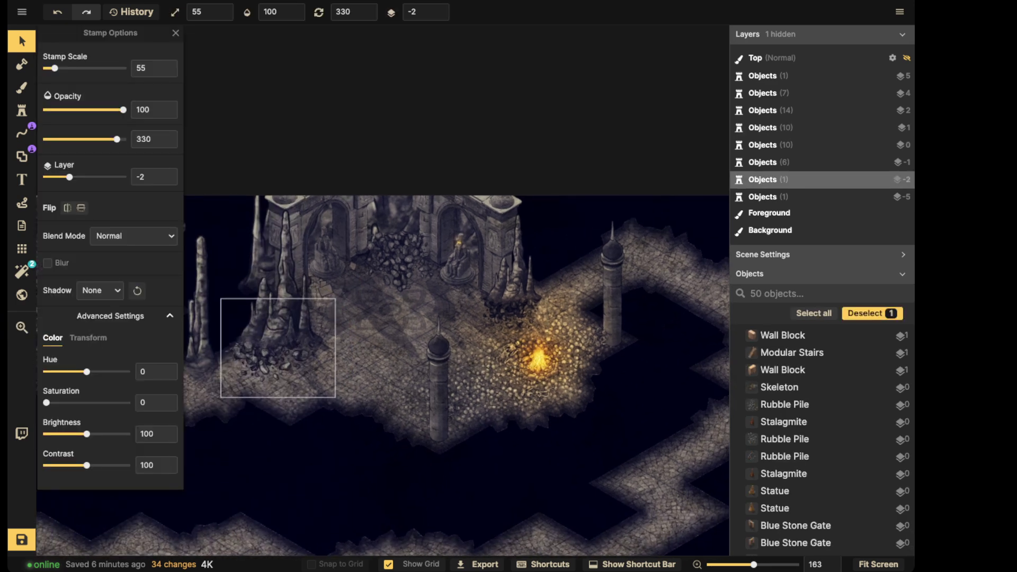
key("Escape")
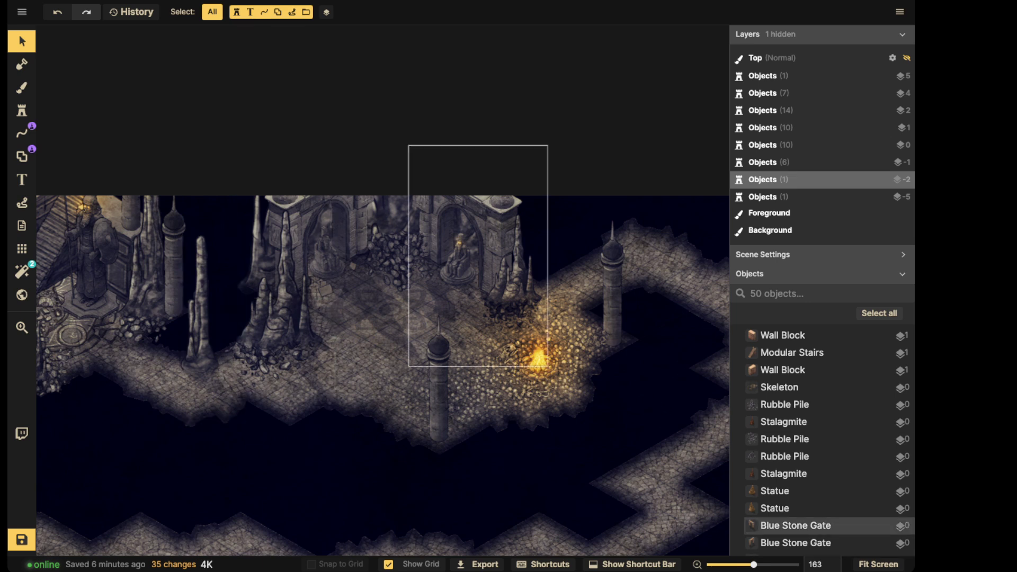
- Look over the empty upper-right chamber and the whole map beside the detailed campfire area
key("space")
left_click_drag(522, 331, 96, 361)
key("space")
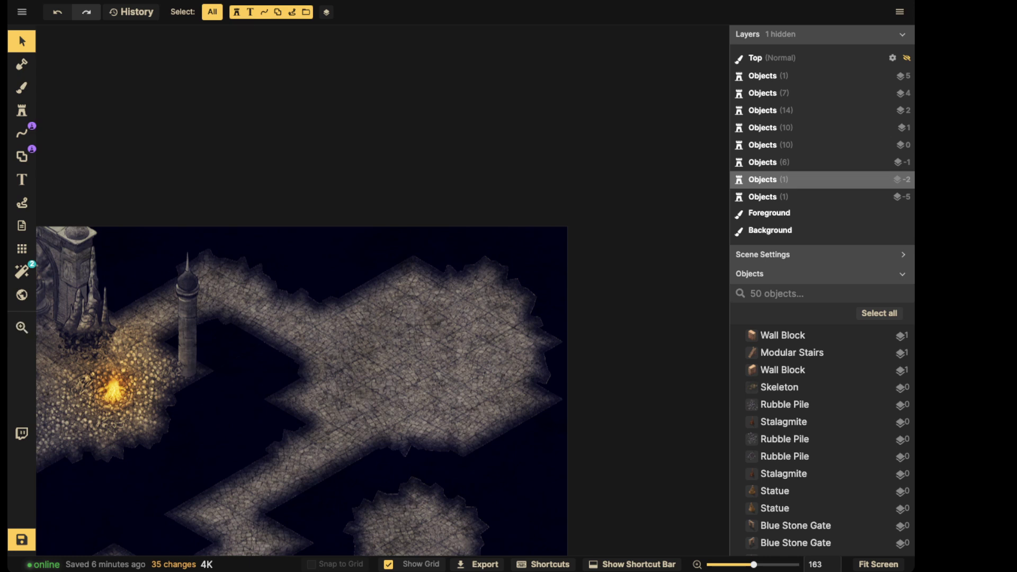
left_click_drag(231, 261, 36, 491)
scroll(349, 317, "down", 5)
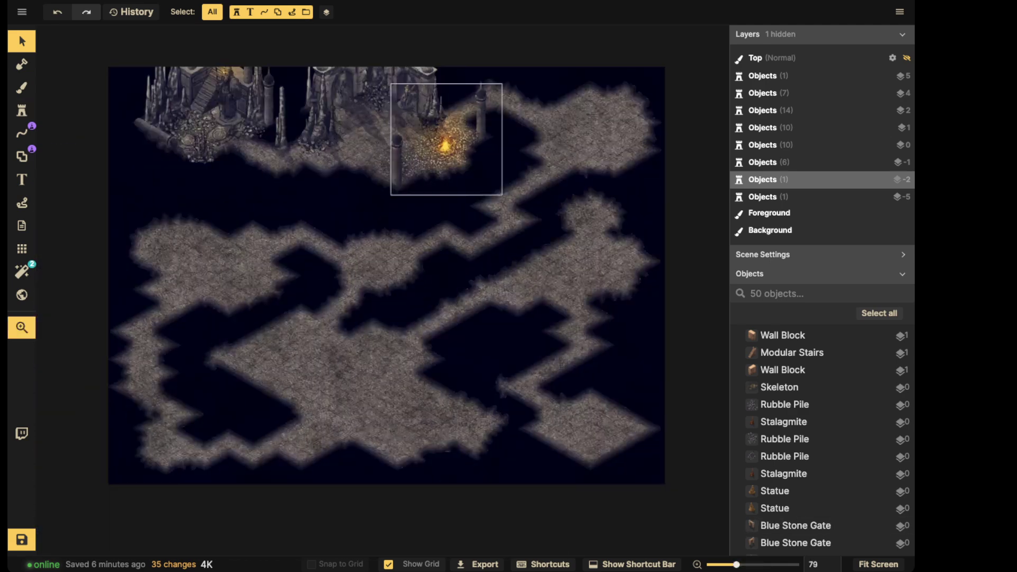
middle_click_drag(447, 139, 376, 204)
scroll(453, 74, "up", 4)
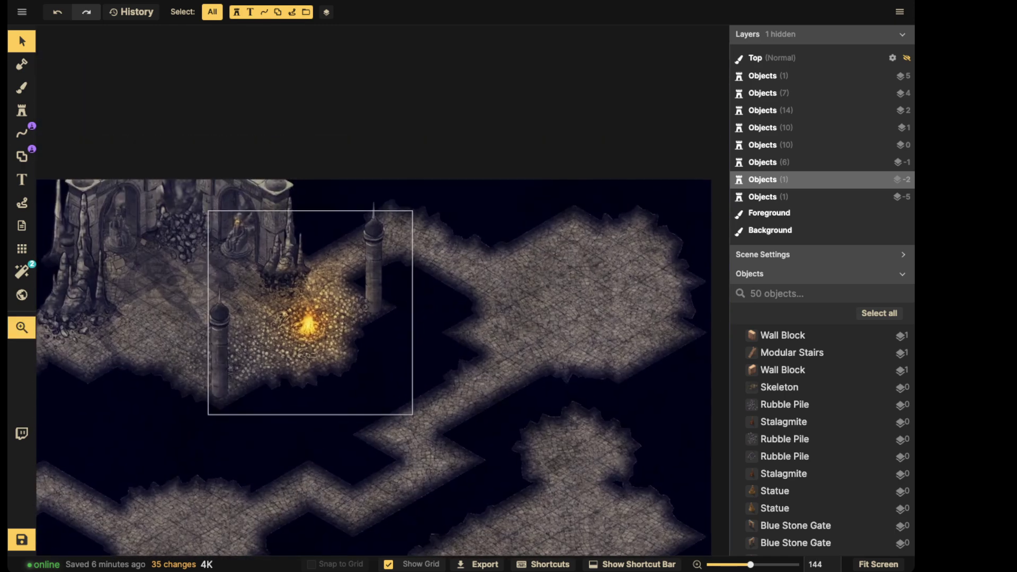
- Pick the crater stamp from the Fantasy Regional pack by searching the stamp catalog for "crater"
middle_click_drag(373, 249, 351, 267)
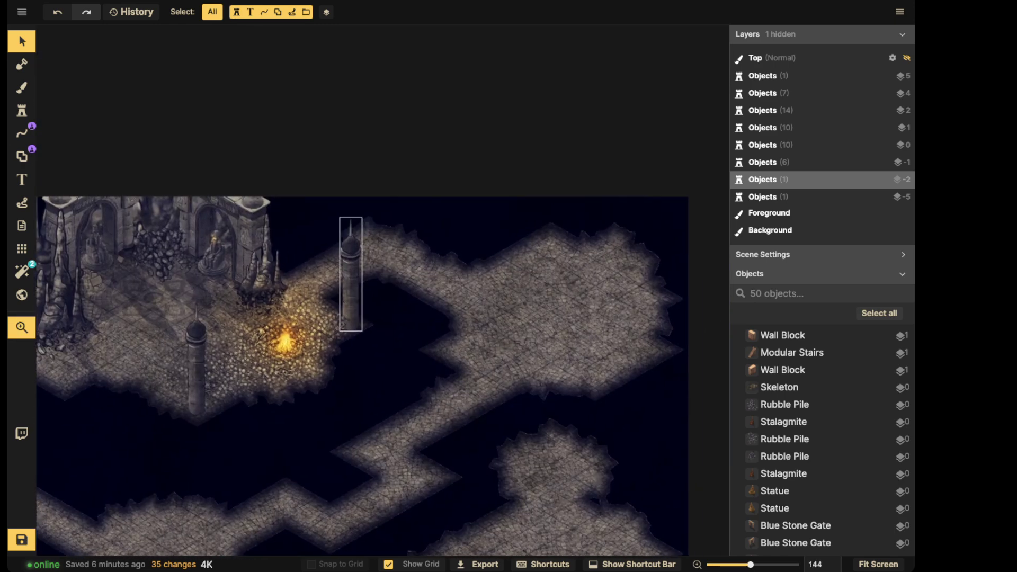
scroll(220, 293, "up", 1)
middle_click_drag(212, 294, 97, 295)
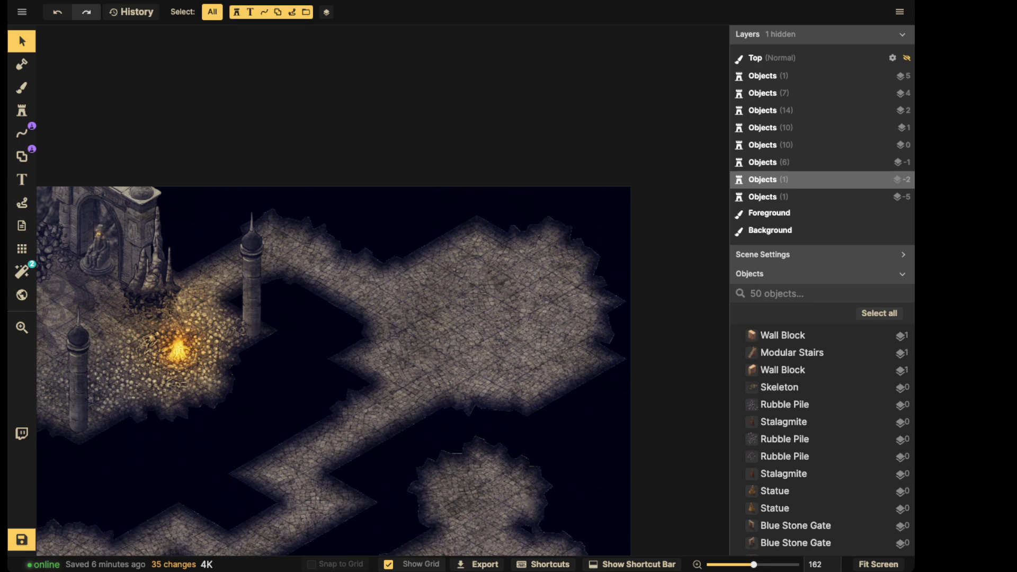
left_click(22, 110)
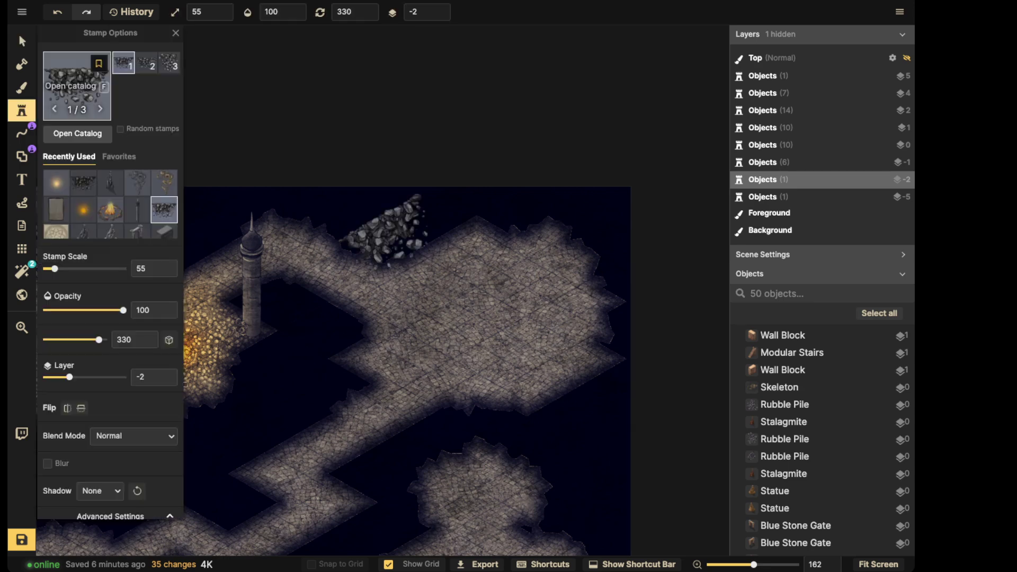
left_click(81, 86)
left_click(60, 165)
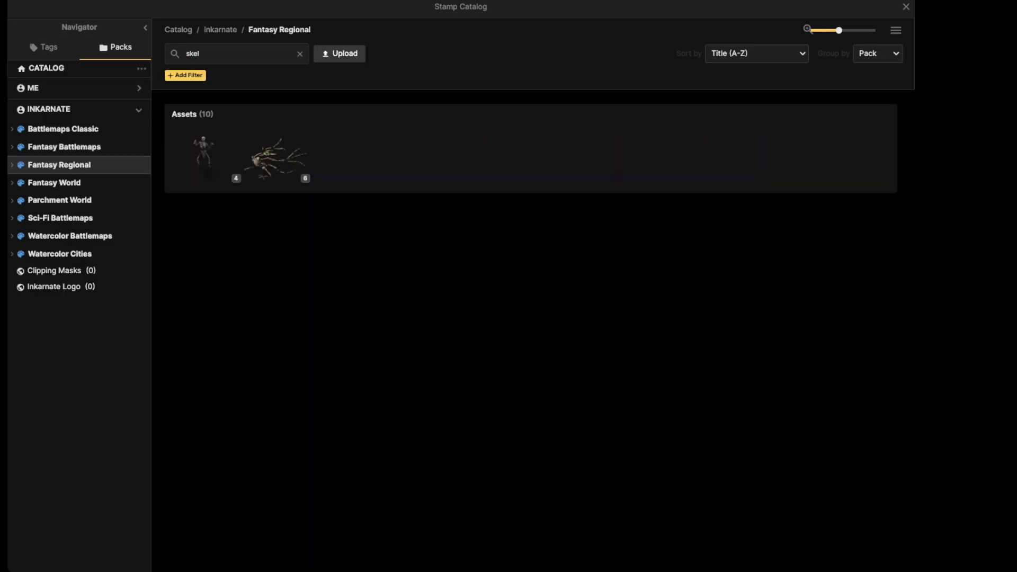
left_click(300, 53)
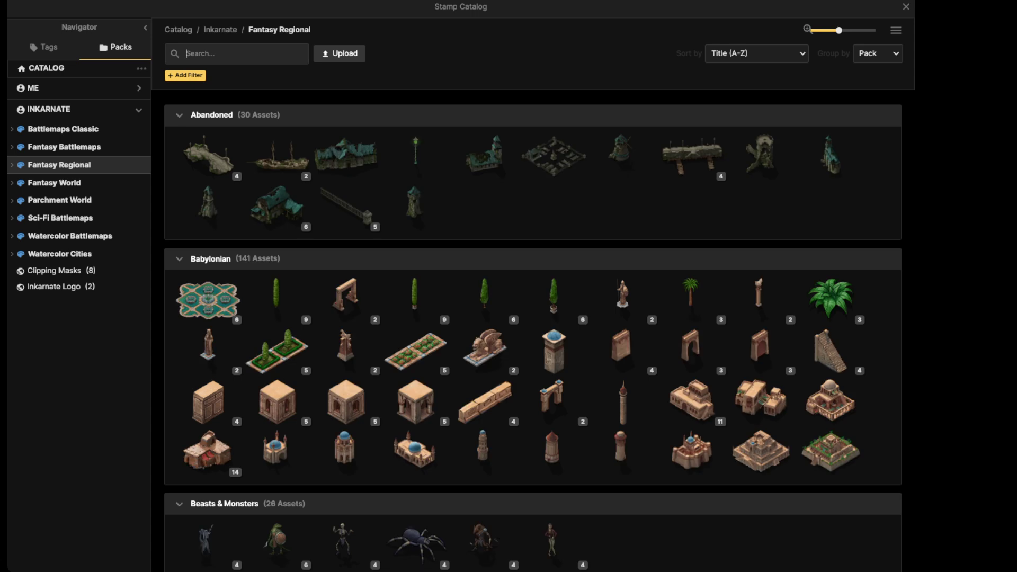
type("crater")
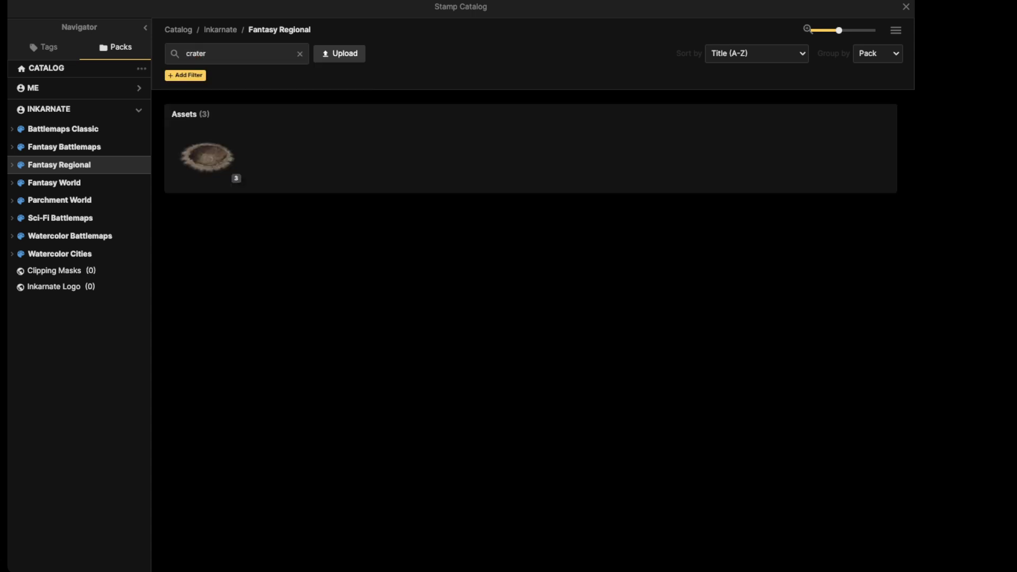
left_click(207, 157)
- Place the second crater variant at scale 75 on layer -2 in the middle of the upper-right chamber
scroll(437, 288, "up", 5)
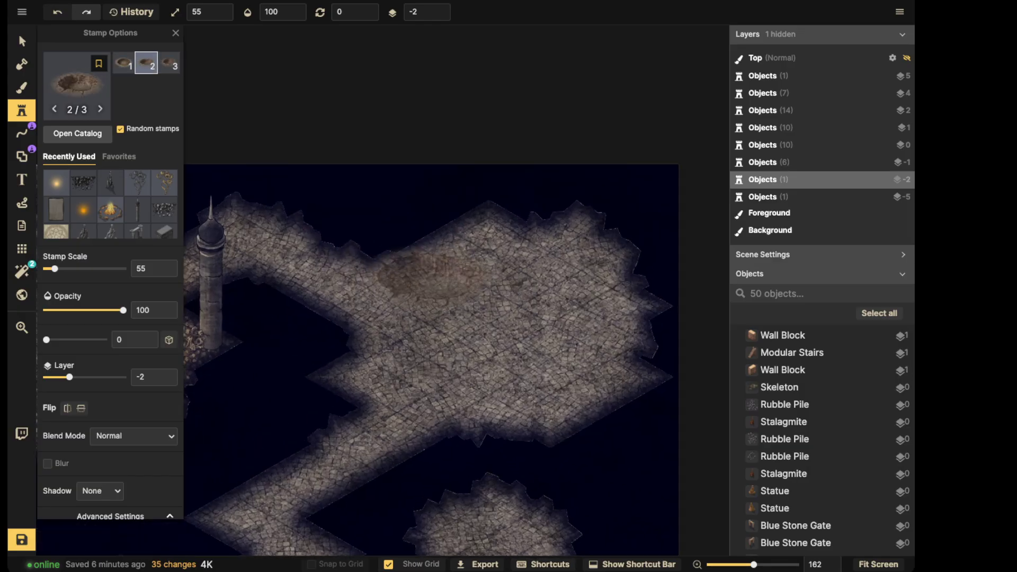
scroll(476, 321, "up", 8, "shift")
scroll(506, 312, "down", 4, "shift")
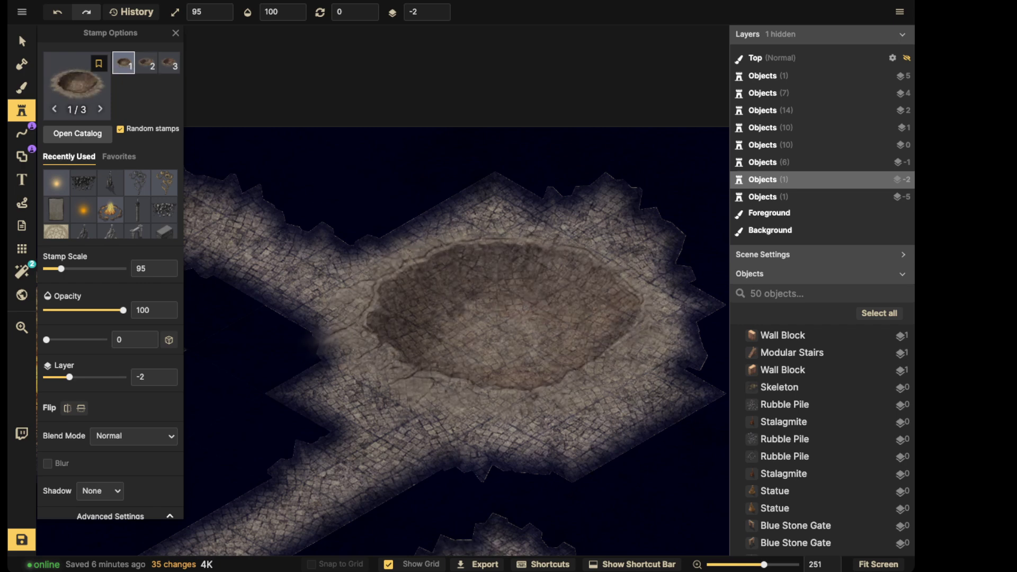
left_click(506, 313)
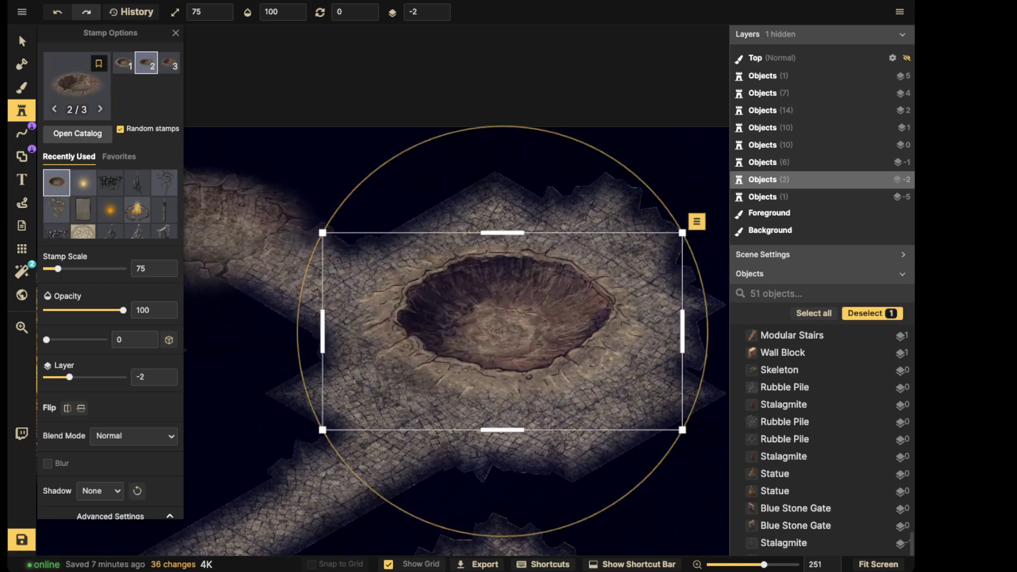
key("Escape")
- Shrink the placed crater to scale 71 and set its blend mode to Luminosity
left_click_drag(323, 430, 340, 420)
left_click(133, 236)
scroll(121, 419, "down", 3)
left_click(87, 420)
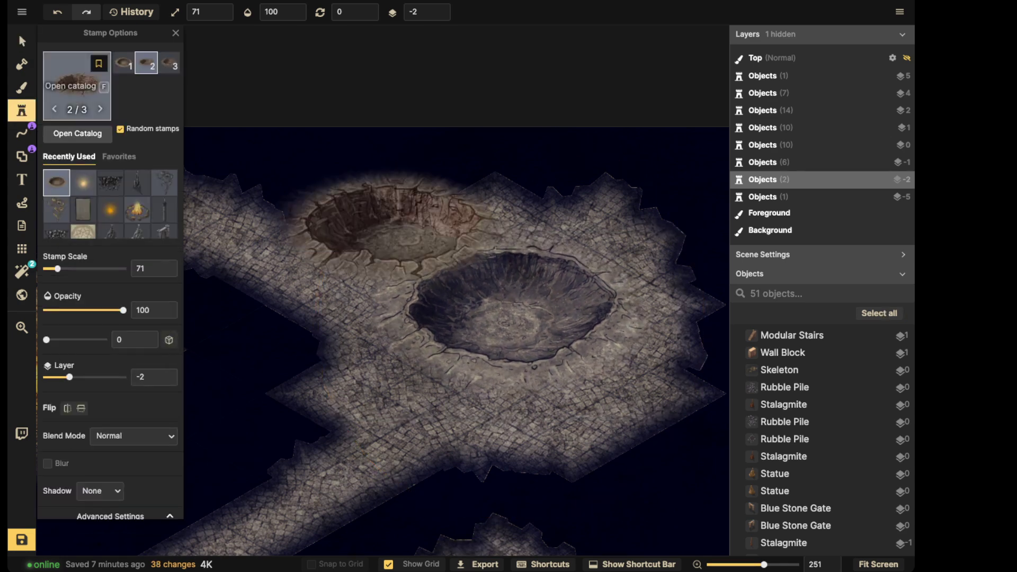
- Search the catalog for "cave" and place the third rocky brown cave variant at scale 71 inside the crater's right half
left_click(80, 114)
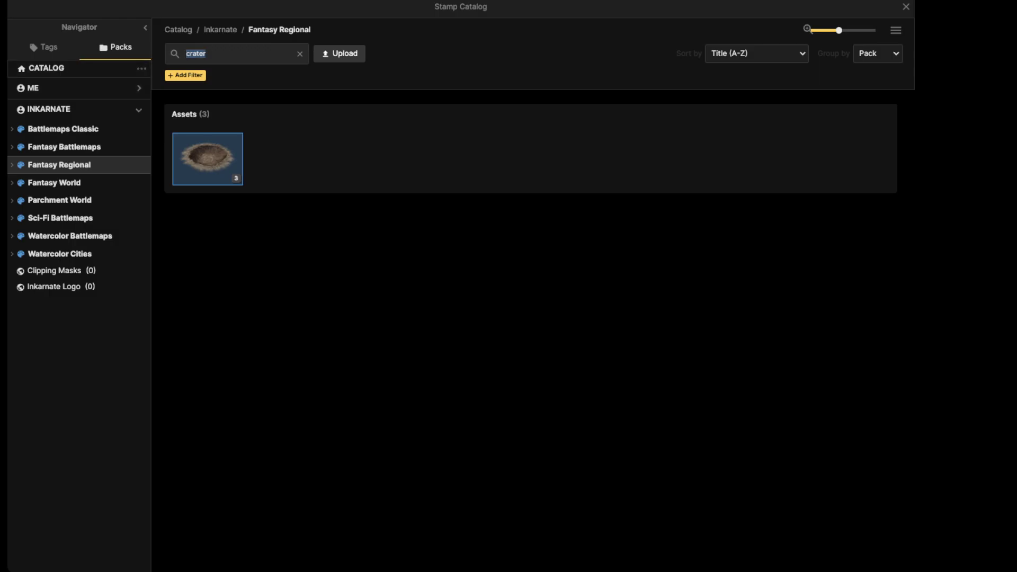
type("cave")
key("Return")
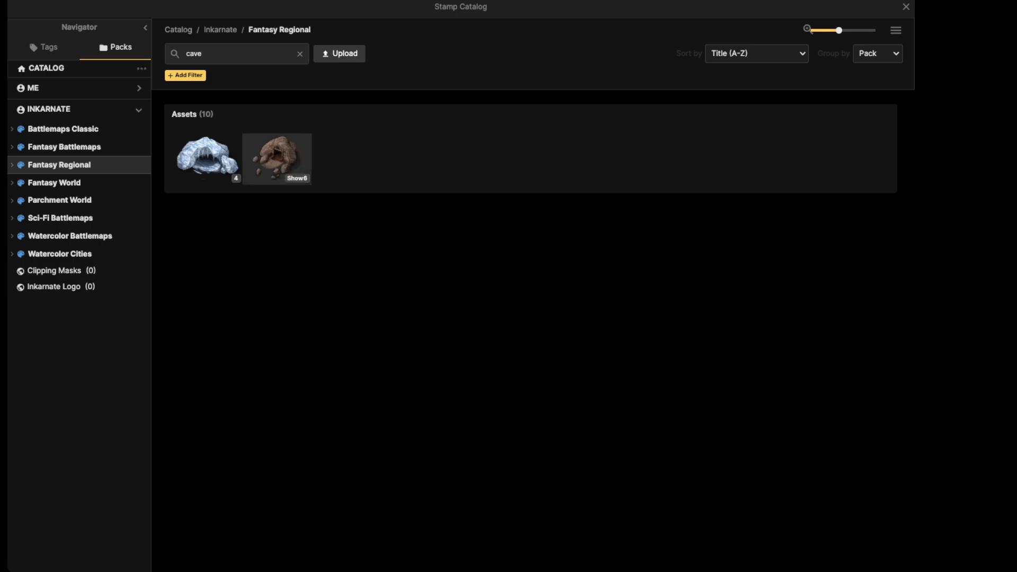
left_click(276, 157)
key("Left")
key("Left")
key("Left")
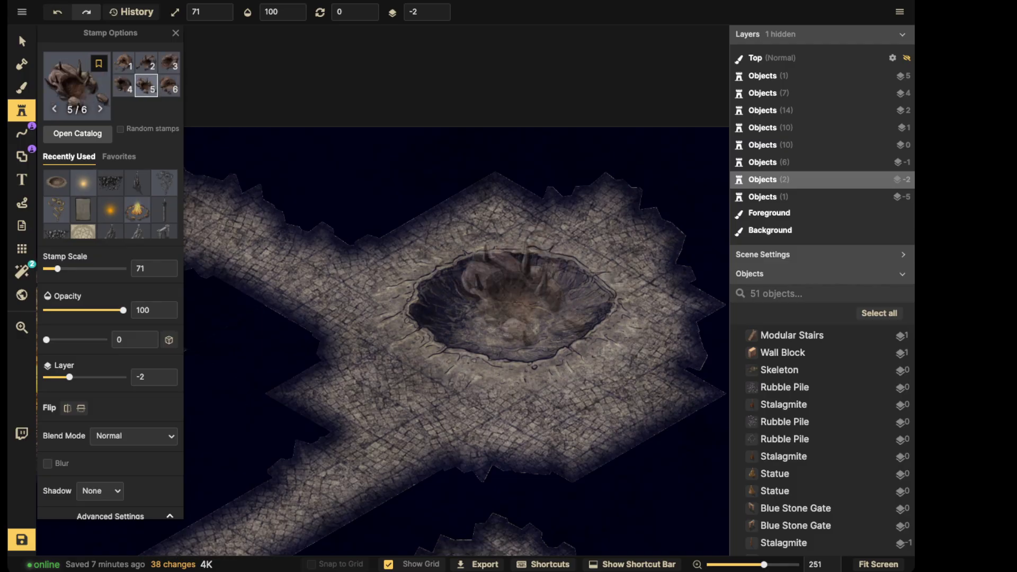
key("Left")
left_click(536, 300)
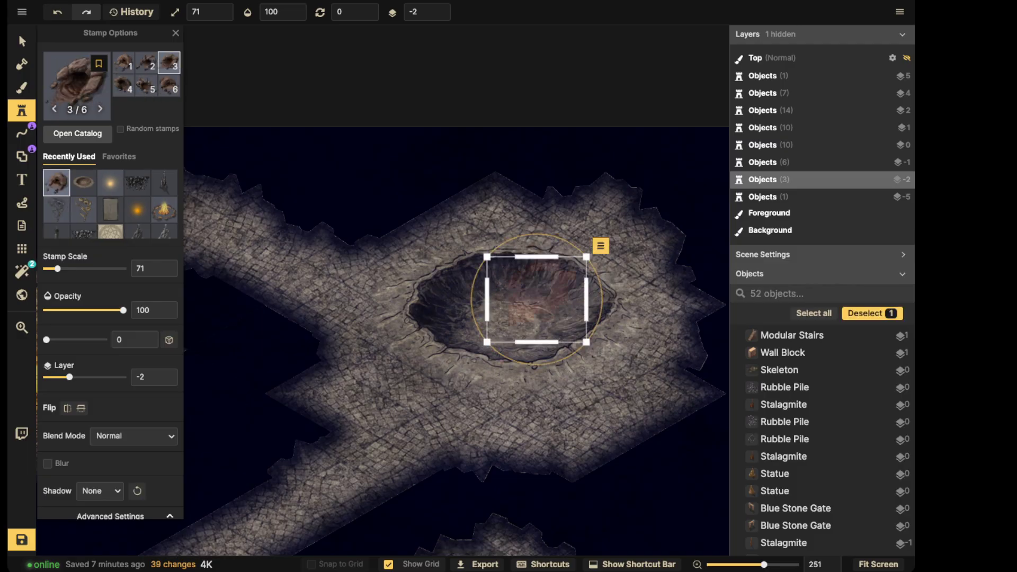
- Raise the cave stamp to layer -1, with saturation 0 and blend mode Luminosity
left_click(439, 8)
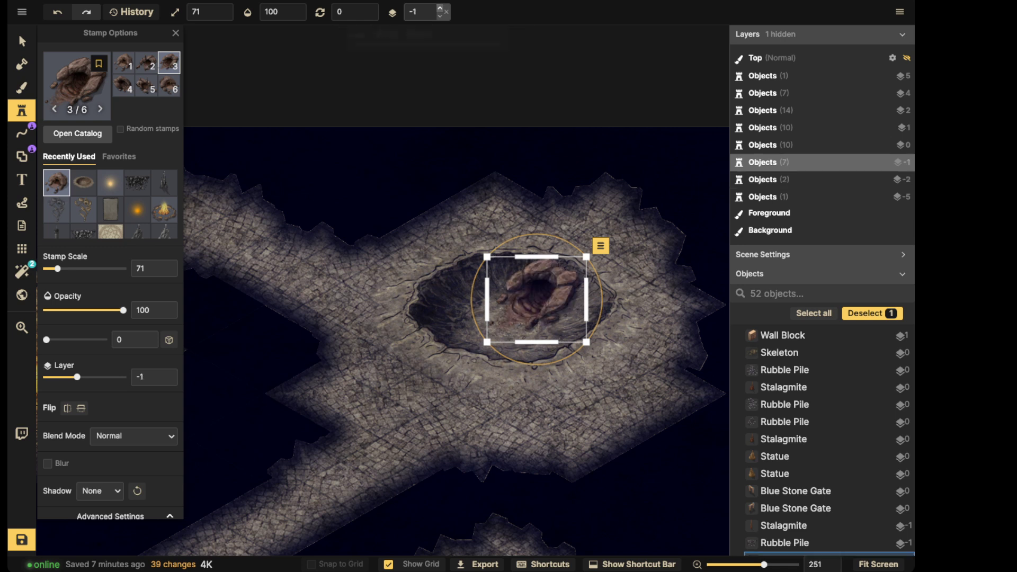
left_click(19, 33)
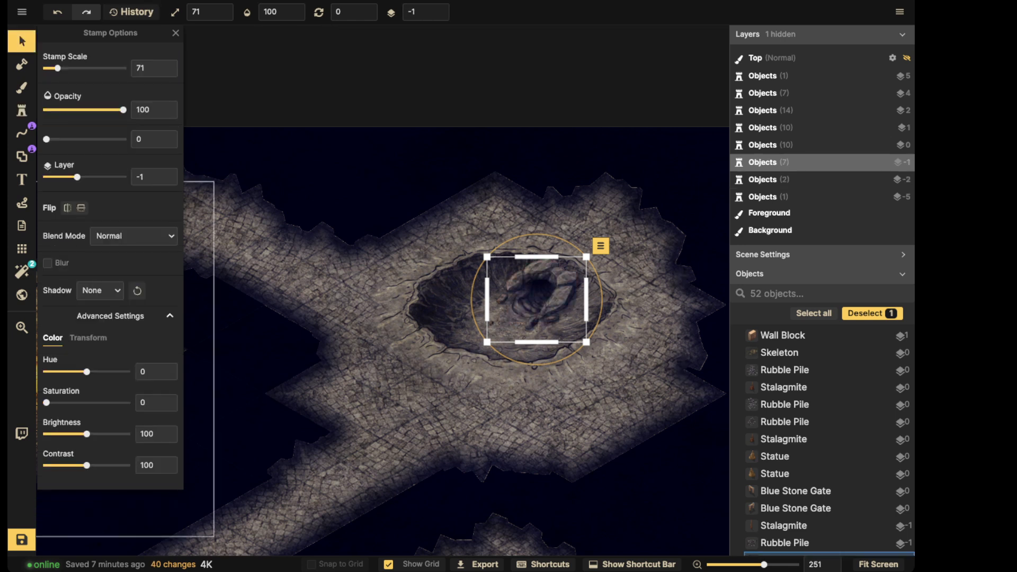
left_click(134, 235)
scroll(119, 371, "down", 3)
left_click(87, 420)
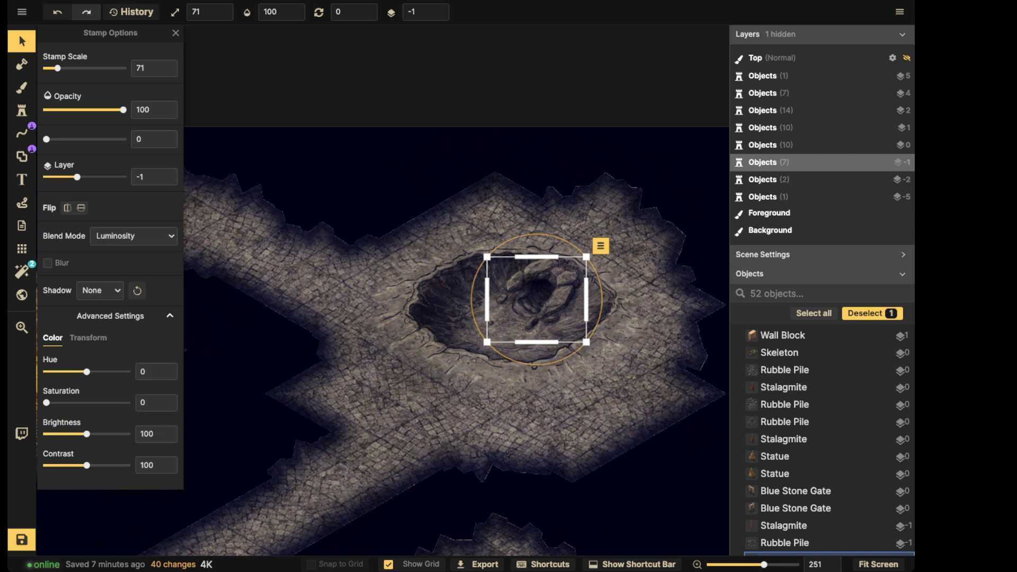
- Move the cave up against the crater's upper-right inner wall and enlarge it to scale 81
left_click_drag(550, 286, 555, 290)
key("Escape")
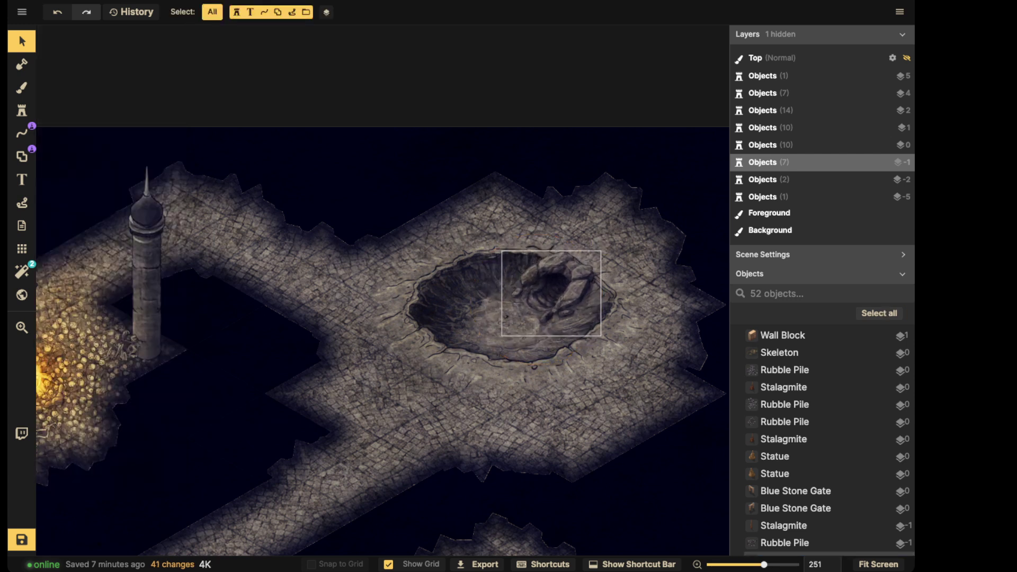
left_click_drag(338, 229, 682, 418)
left_click_drag(601, 335, 607, 342)
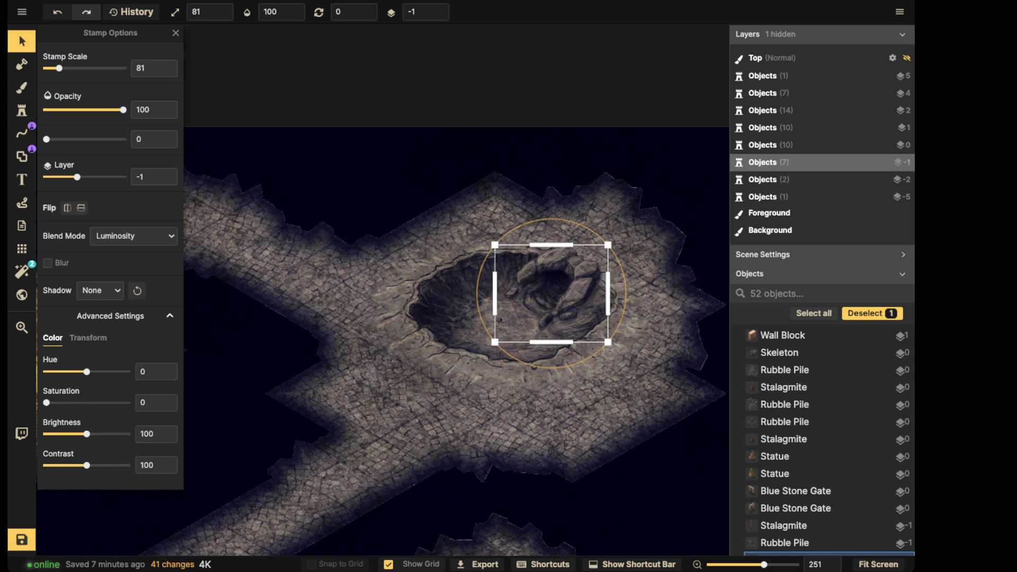
left_click(551, 293)
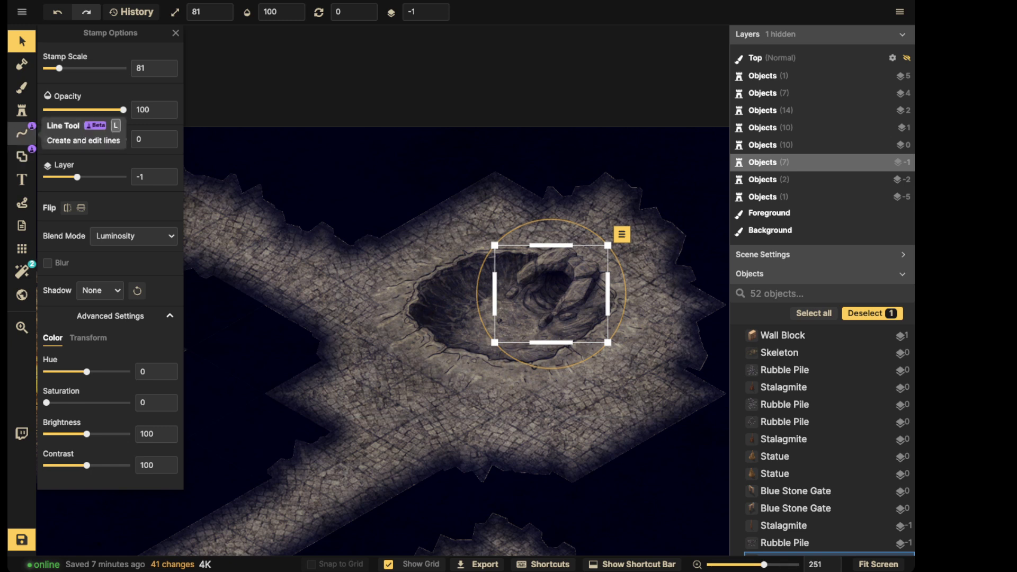
- Place five large stalagmite stamps at scale 101 on layer -1 along the chamber's back edge behind the crater
left_click(22, 110)
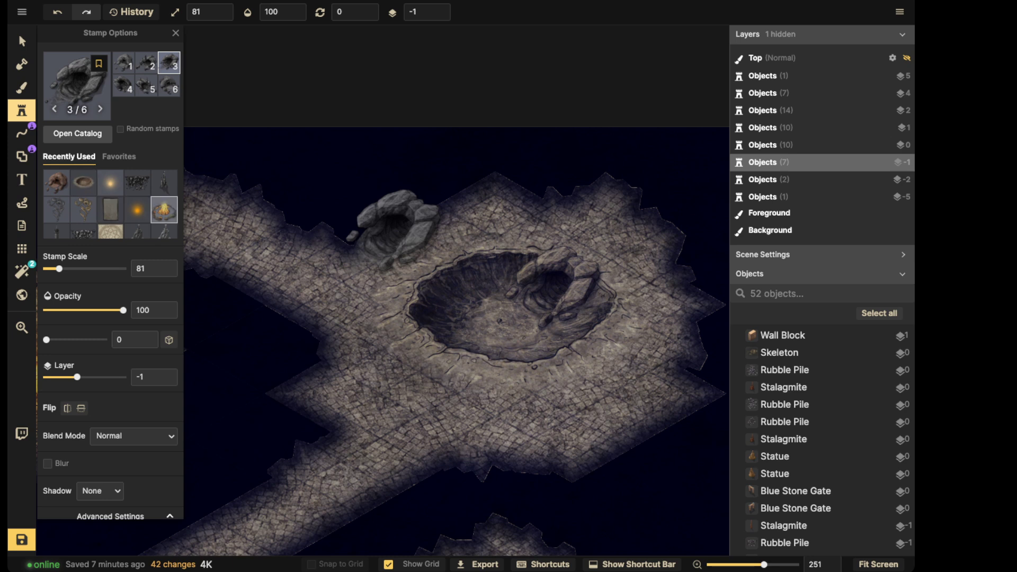
middle_click_drag(562, 162, 506, 190)
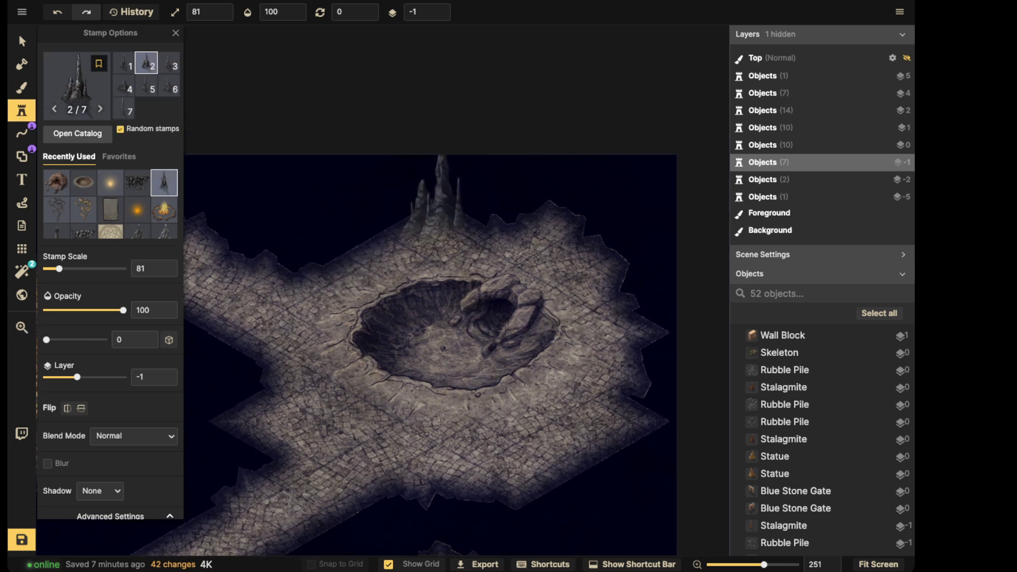
scroll(435, 201, "up", 4, "shift")
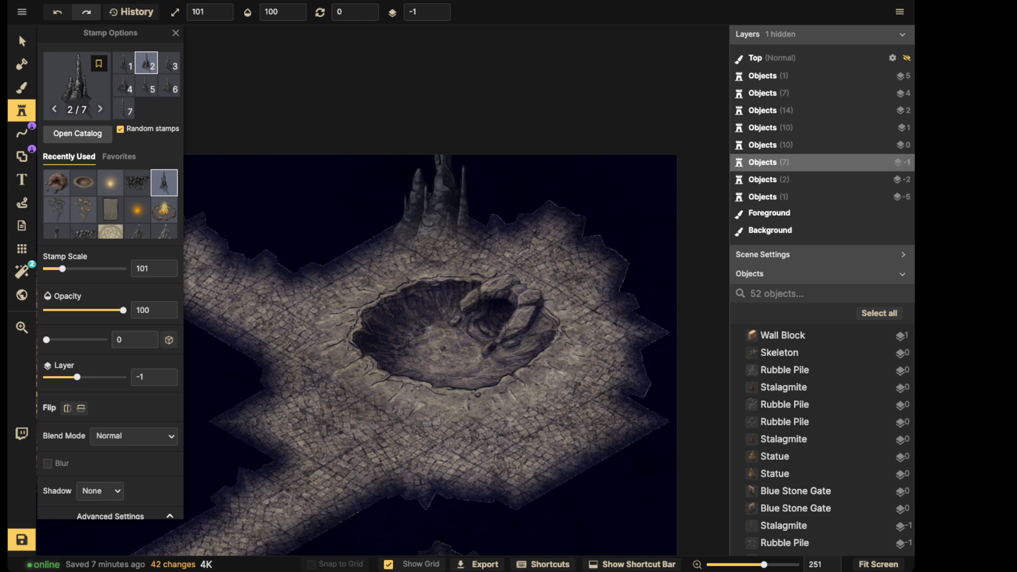
left_click(436, 196)
left_click(535, 193)
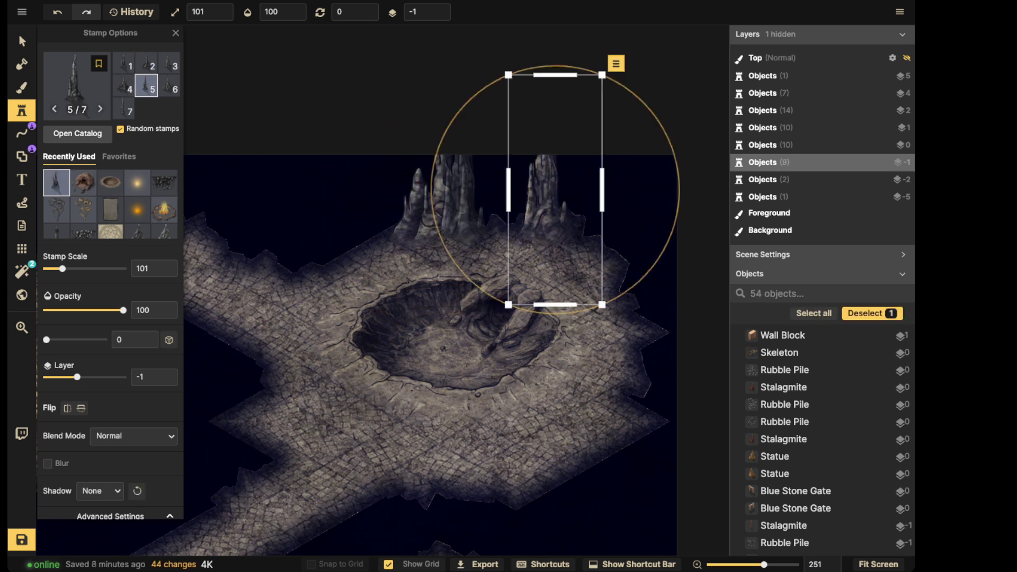
left_click(527, 204)
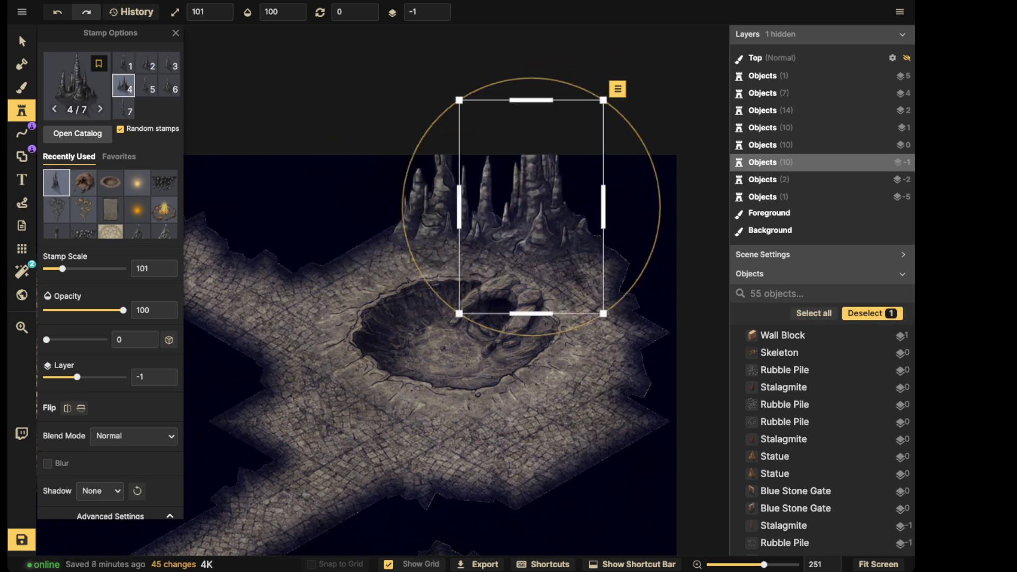
left_click(604, 243)
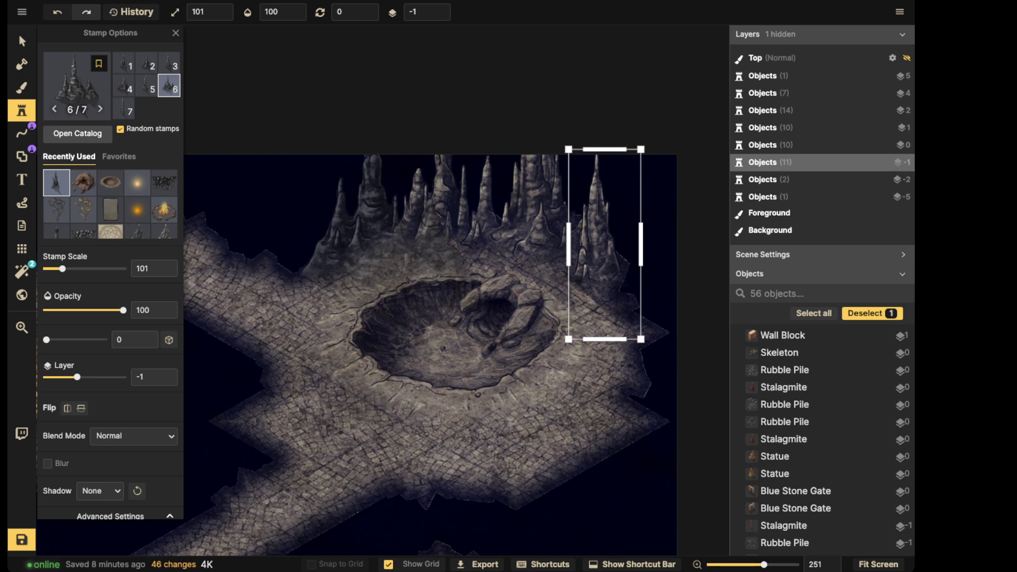
key("Escape")
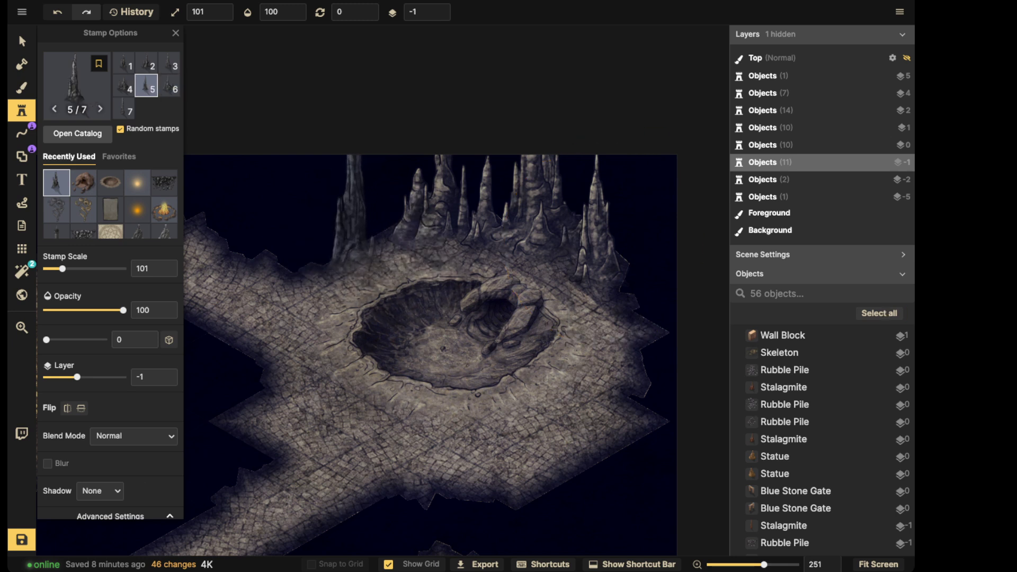
left_click(362, 223)
key("Escape")
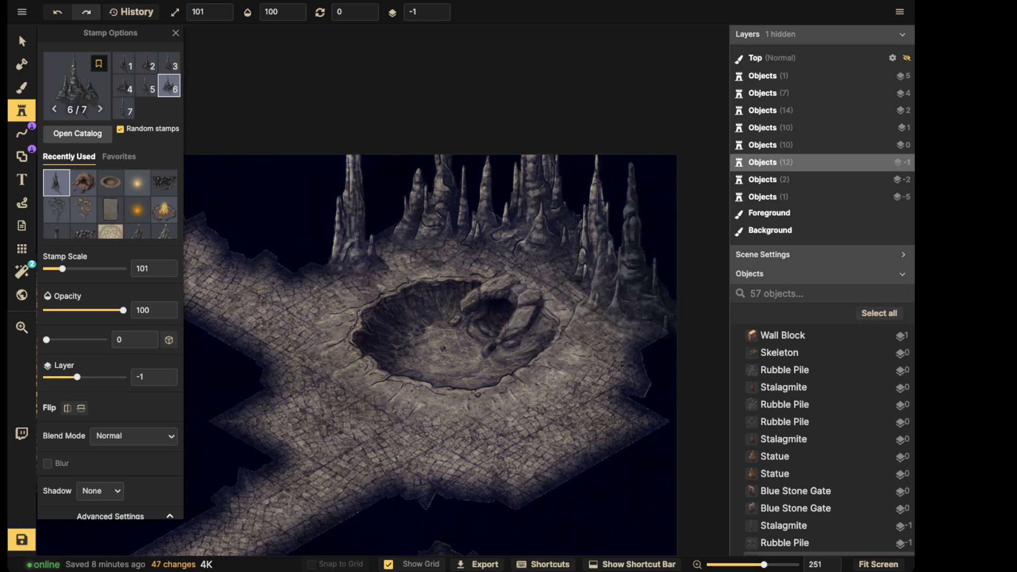
- Place three smaller stalagmites at scale 71, two along the chamber's right edge and one at its lower front edge
key("bracketleft")
key("bracketleft")
key("bracketleft")
key("Left")
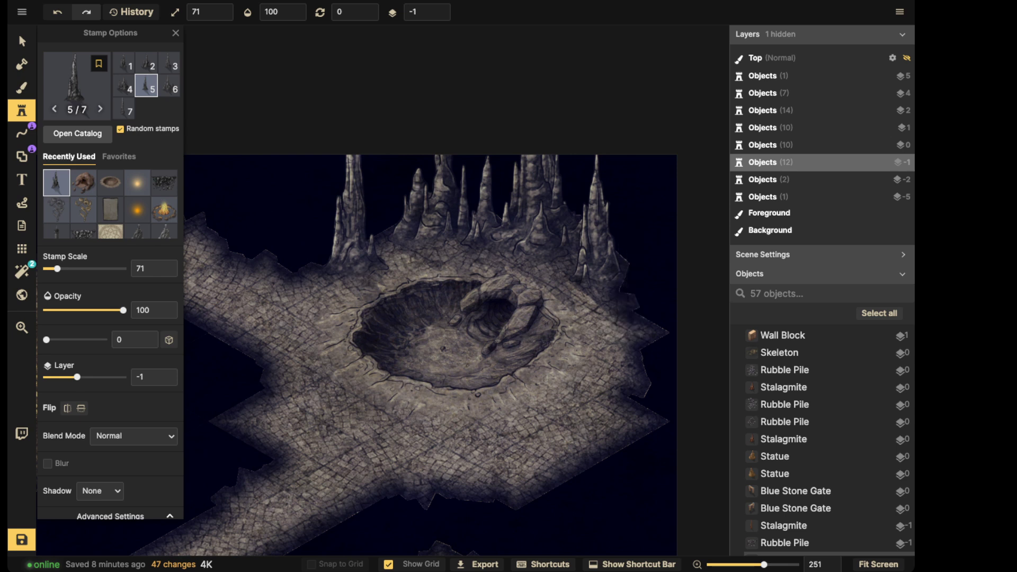
left_click(633, 313)
key("Escape")
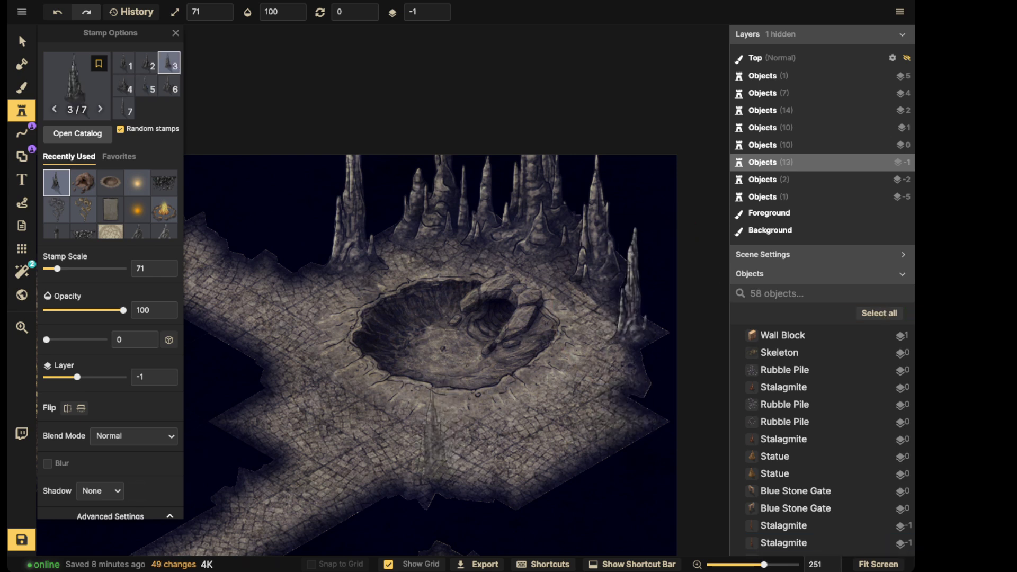
left_click(429, 448)
key("Escape")
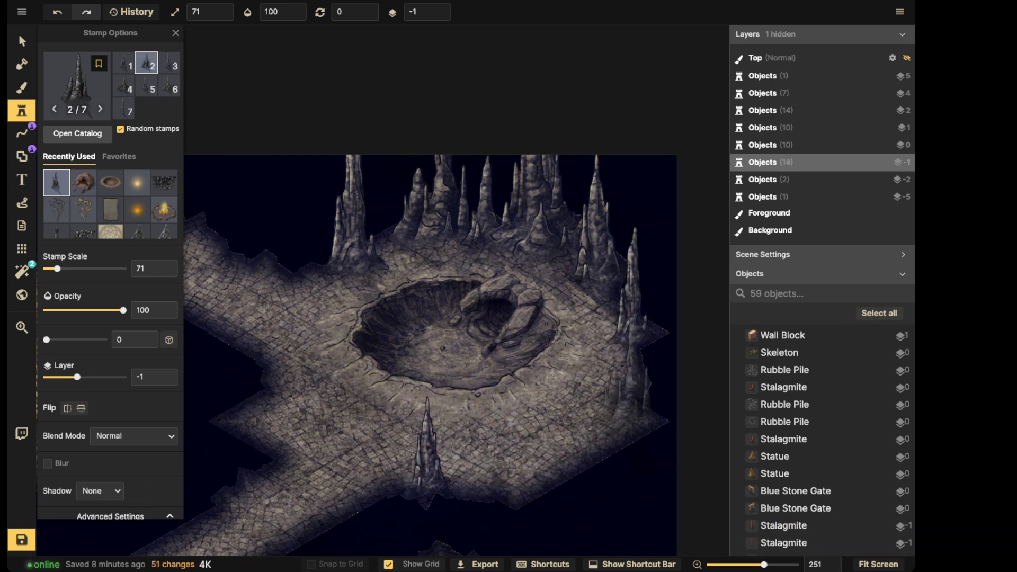
left_click(631, 394)
- Place a stalagmite cluster at scale 61 on the chamber's left corner and deselect it
middle_click_drag(354, 296, 461, 280)
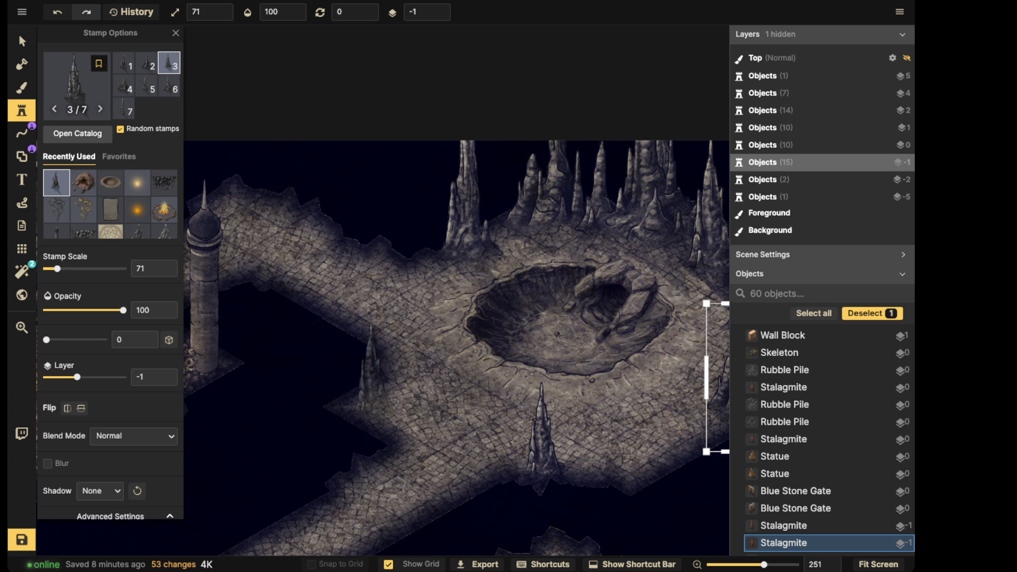
key("Escape")
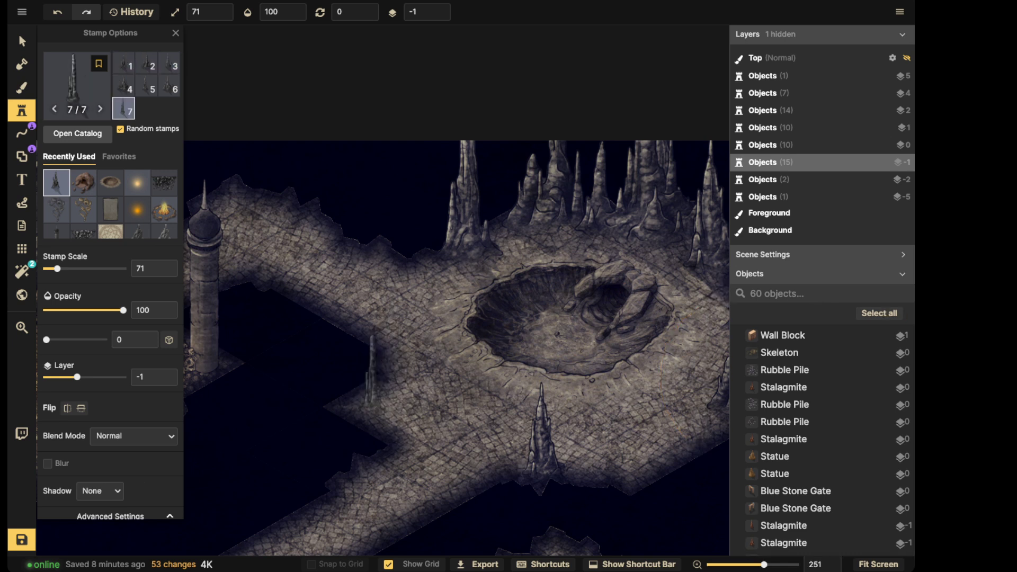
left_click(373, 379)
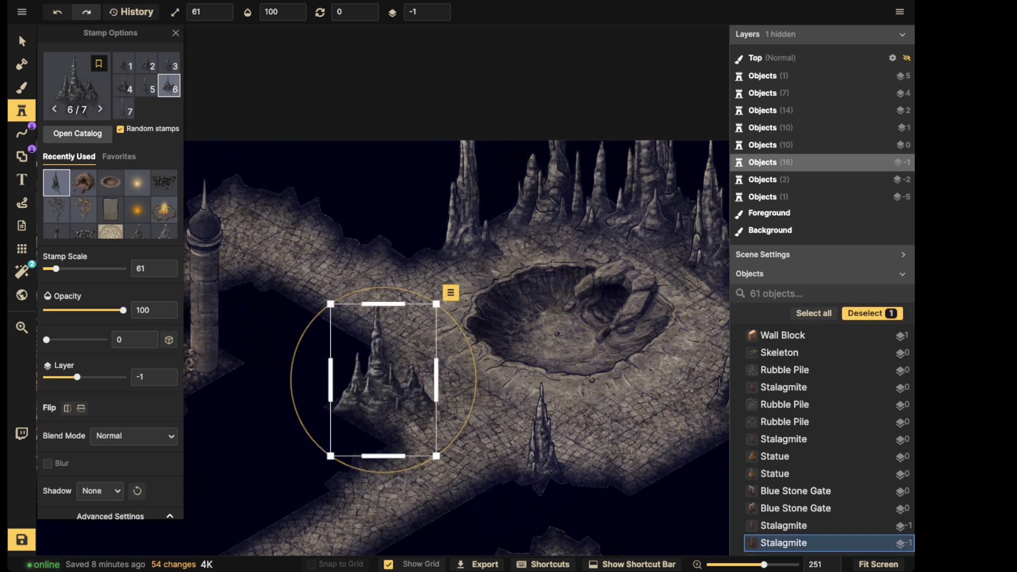
left_click(22, 41)
scroll(373, 349, "down", 10)
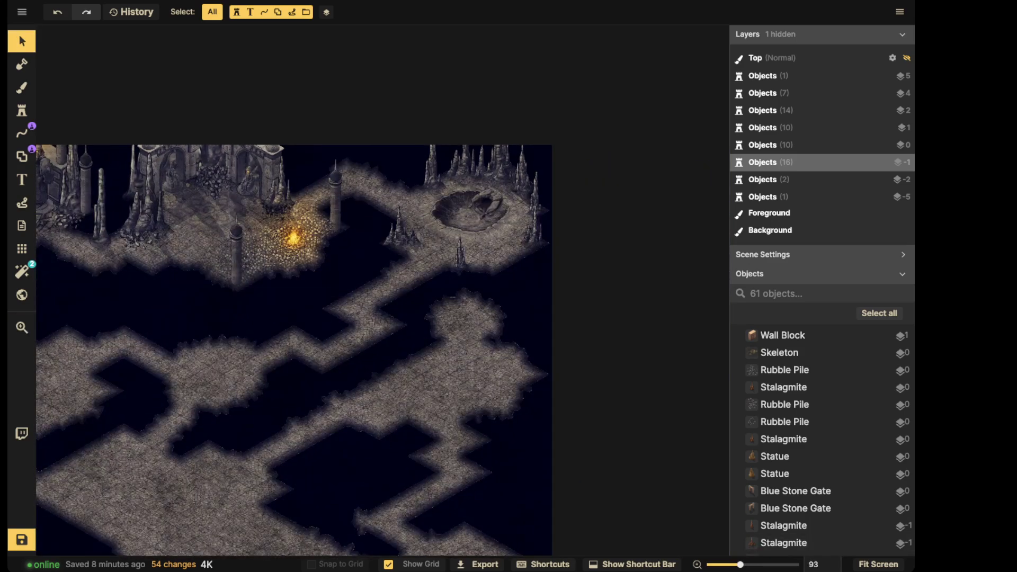
- Place the first rubble pile variant at scale 41 and rotation 330 over the crater's upper-left rim, and put it on layer -2
scroll(439, 212, "up", 3)
scroll(413, 148, "up", 5)
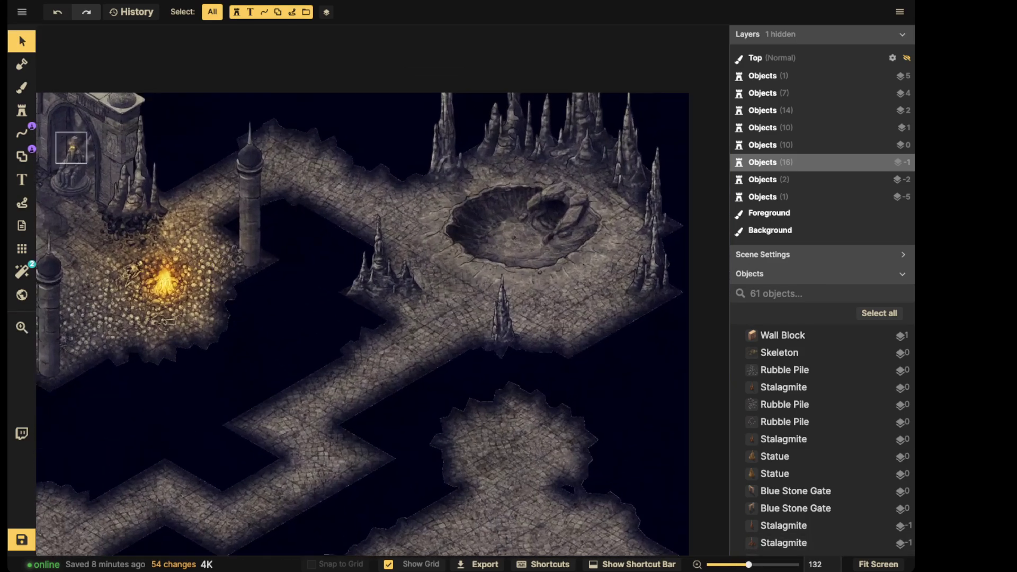
left_click(22, 110)
left_click(164, 182)
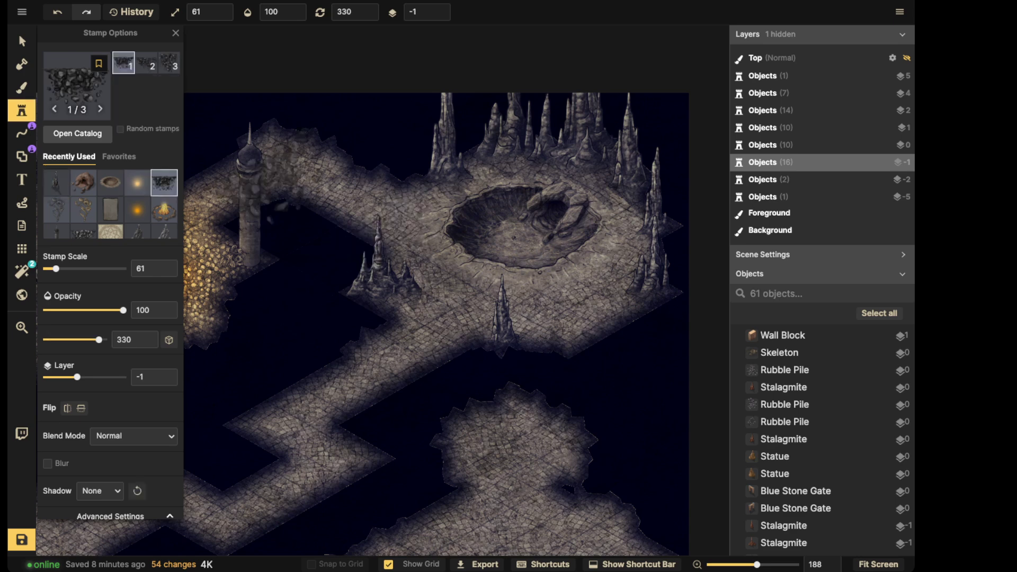
scroll(501, 171, "up", 5)
double_click(445, 9)
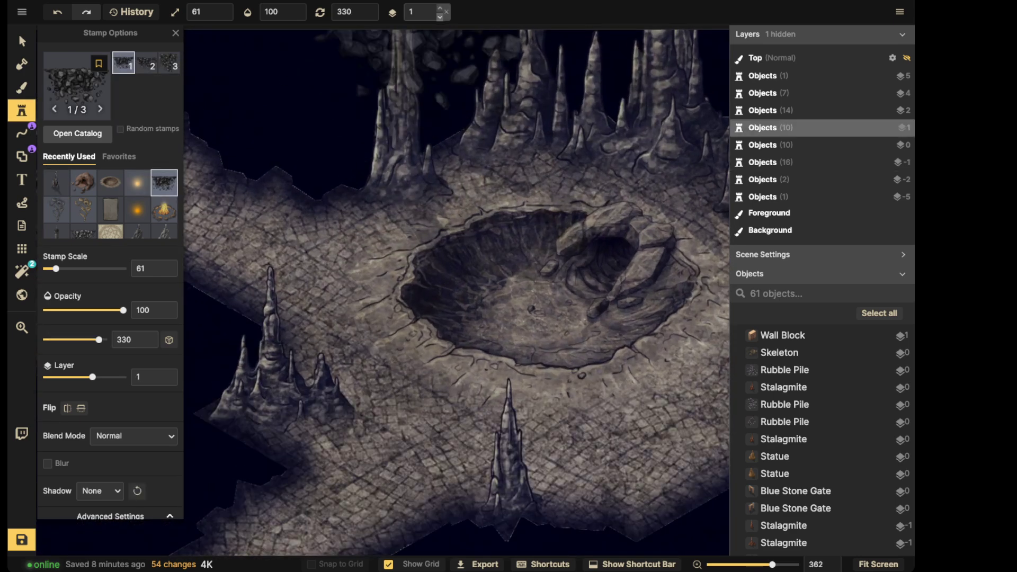
left_click(445, 14)
left_click(445, 15)
scroll(410, 154, "down", 4, "alt")
left_click(420, 200)
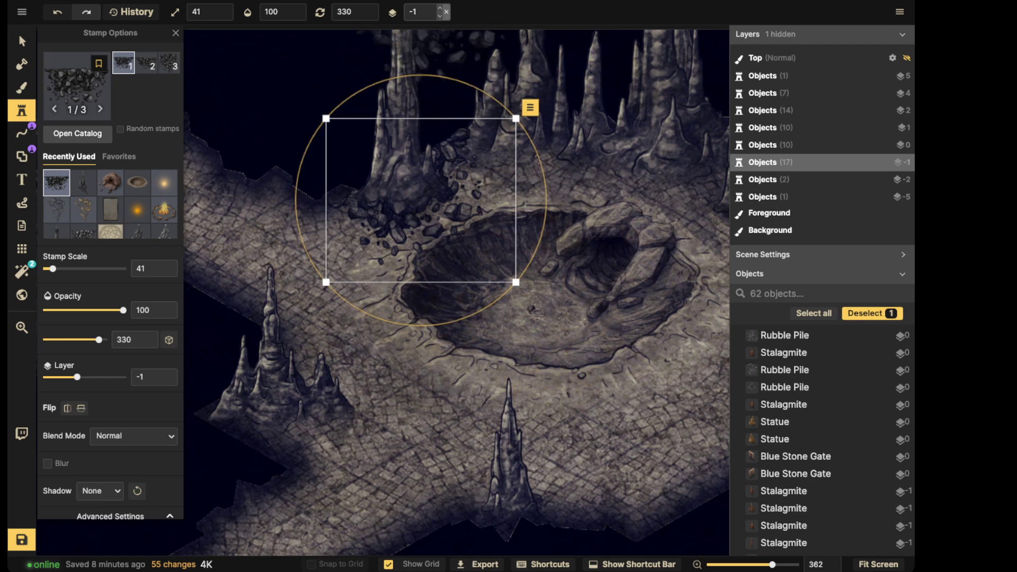
left_click(445, 15)
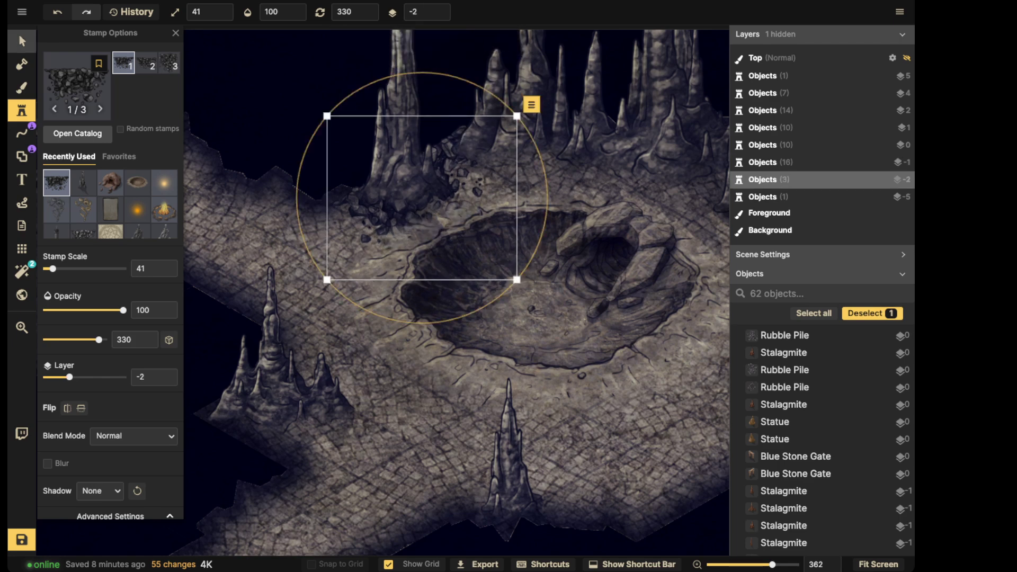
- Move the crater down to layer -4 so the rubble sits above it
left_click(22, 42)
left_click(457, 248)
left_click(438, 15)
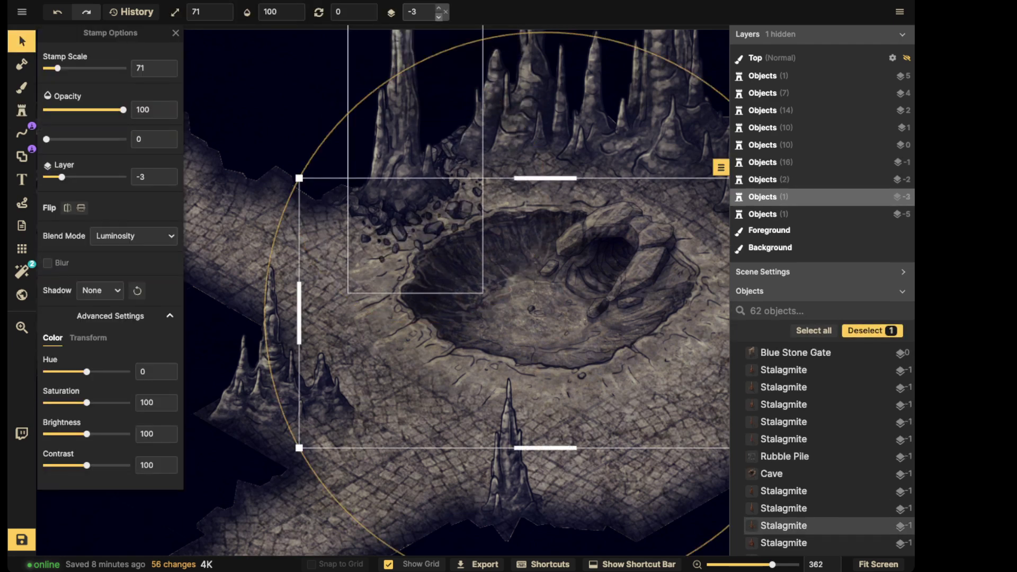
left_click(439, 16)
left_click(421, 206)
- Place the third rubble pile variant at scale 31 on layer -1 along the crater's back rim, beside the first pile
key("s")
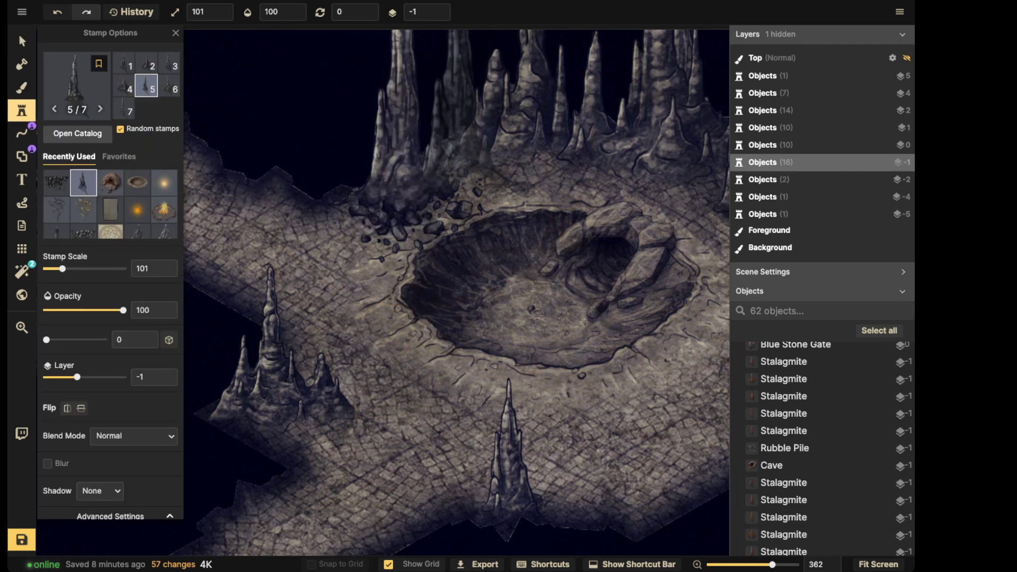
scroll(527, 196, "down", 7, "shift")
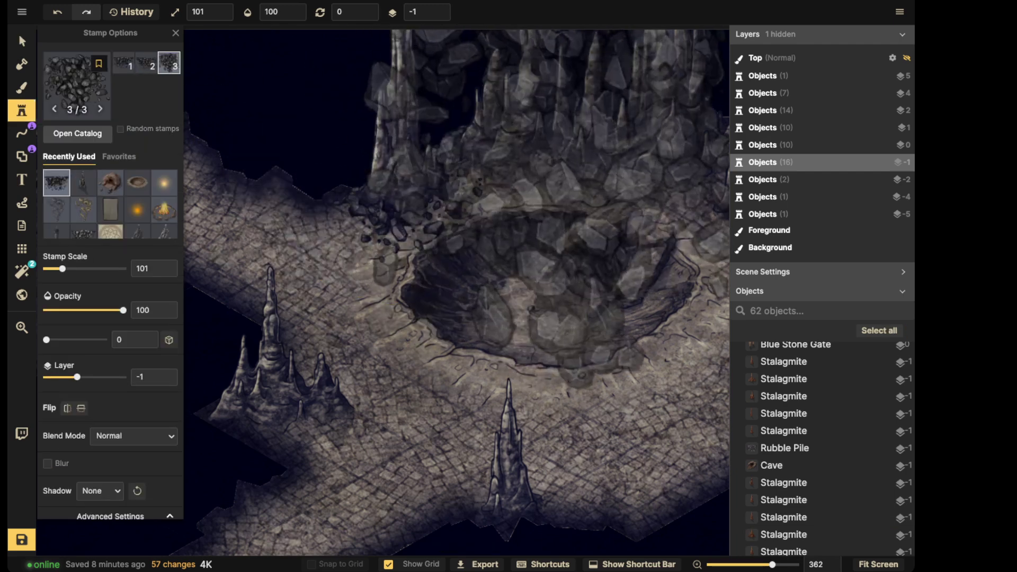
left_click(526, 195)
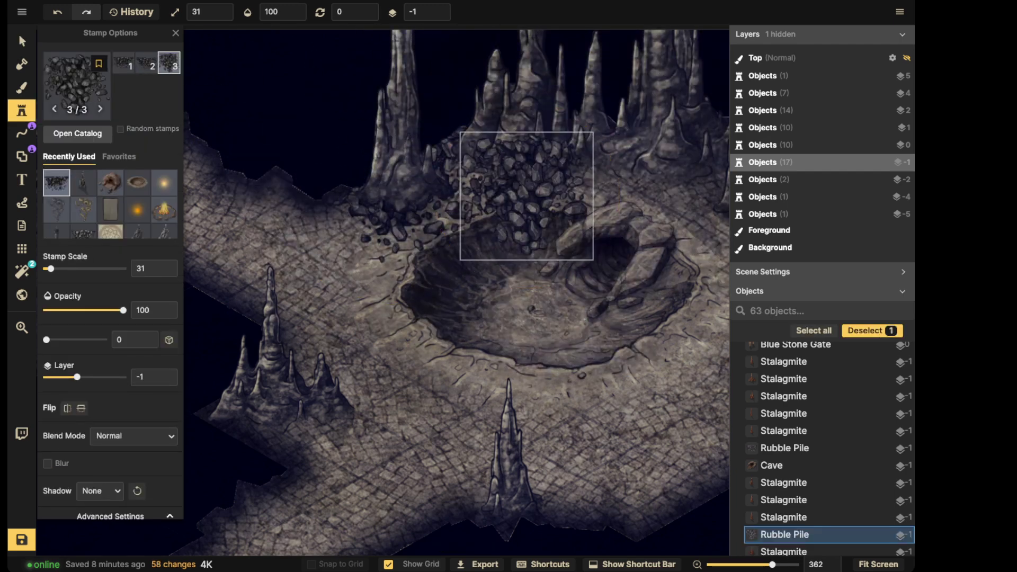
left_click(620, 222)
- Place the second rubble pile variant, flipped and rotated to 30, directly behind the cave at scale 31, and put it on layer -2
key("Left")
key("space")
left_click_drag(631, 221, 468, 192)
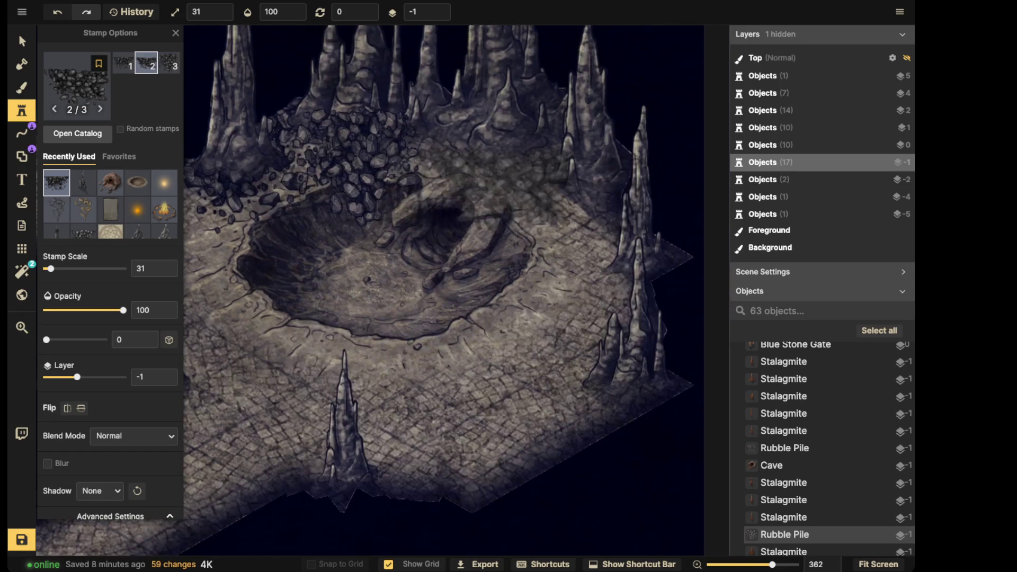
scroll(538, 196, "up", 3, "alt")
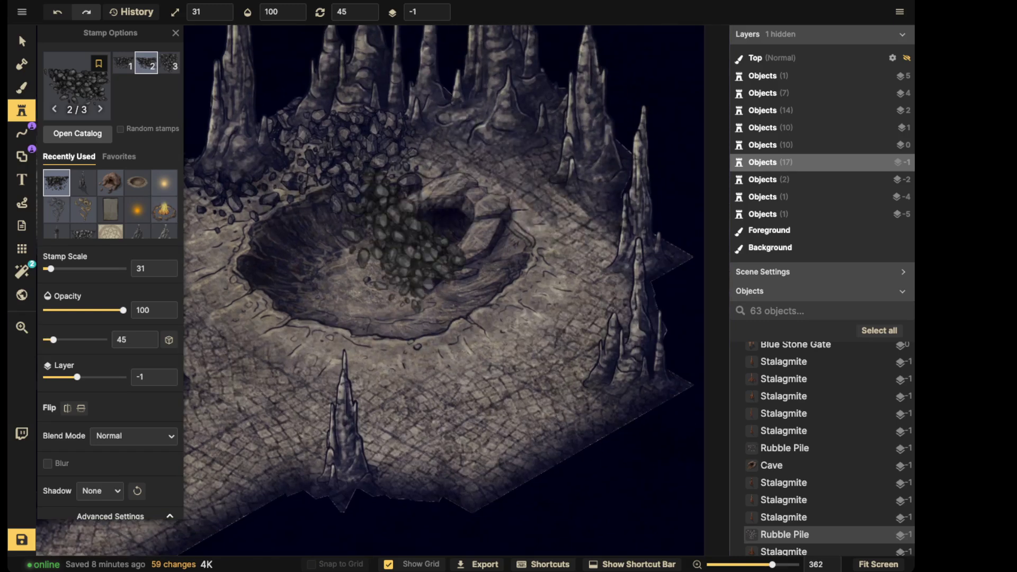
key("f")
scroll(490, 165, "down", 1, "alt")
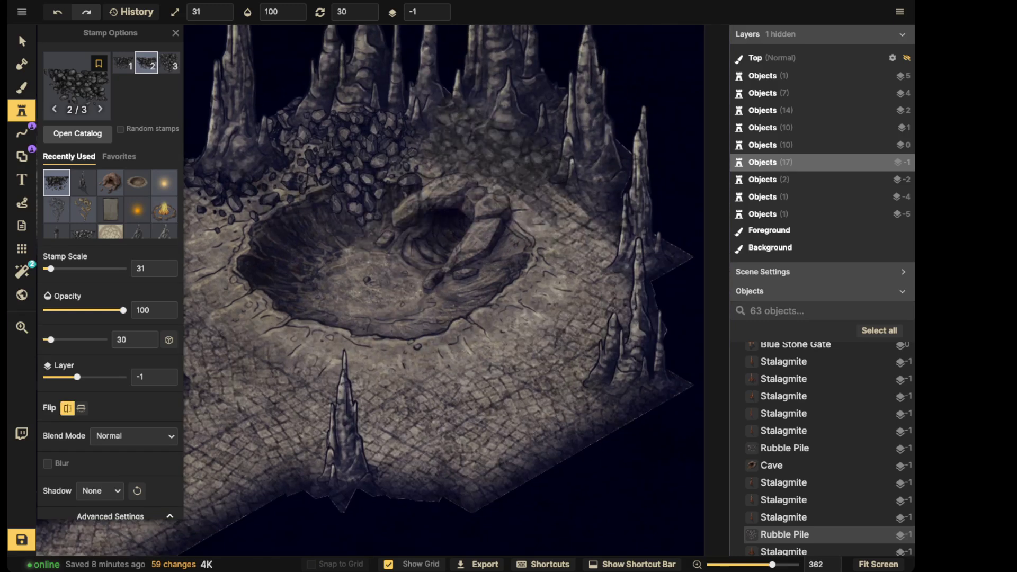
left_click(491, 163)
left_click_drag(492, 164, 489, 166)
left_click_drag(483, 170, 459, 172)
left_click(441, 16)
left_click(557, 199)
- Place the third rubble pile variant, flipped and rotated to 45, right of the cave at scale 31 on layer -2
key("Left")
key("Left")
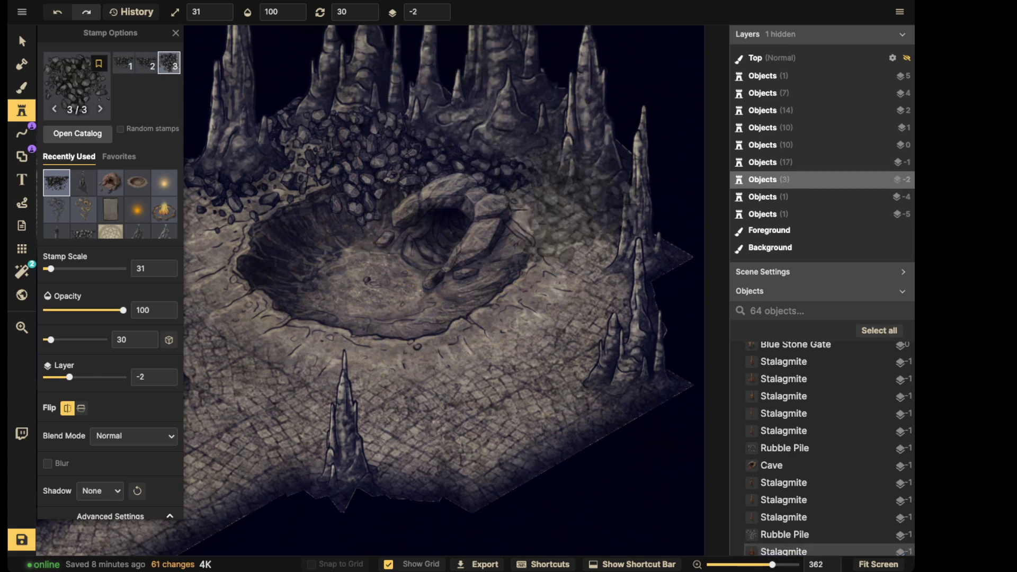
scroll(572, 201, "up", 1, "shift")
left_click(549, 208)
left_click_drag(549, 207, 546, 211)
key("Escape")
- Place the third rubble pile variant, rotated to 225 at scale 31, beside the stalagmite cluster on the chamber's left corner
scroll(488, 169, "down", 5)
key("space")
left_click_drag(328, 227, 415, 179)
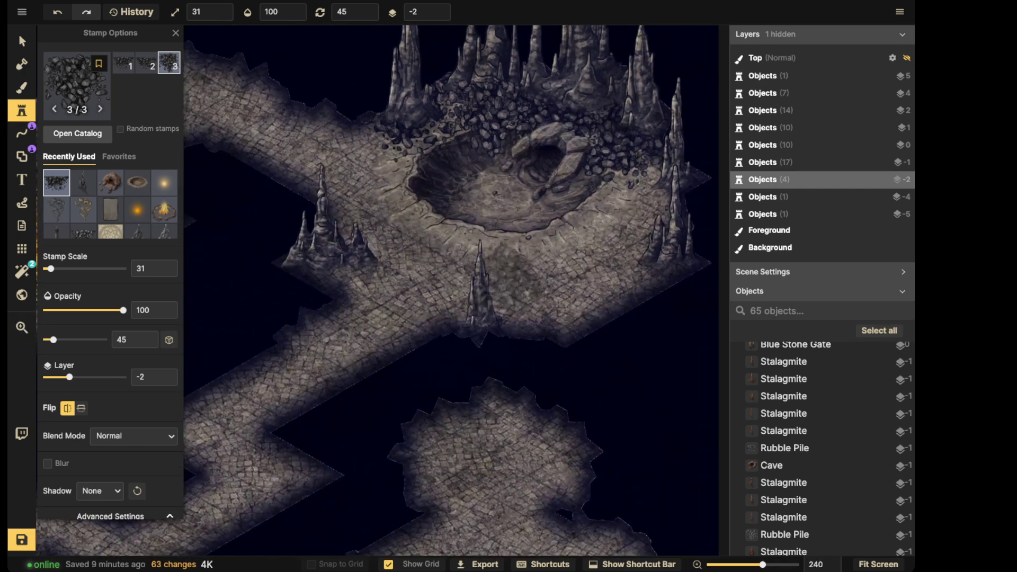
scroll(391, 279, "down", 8, "shift")
scroll(350, 258, "down", 4, "shift")
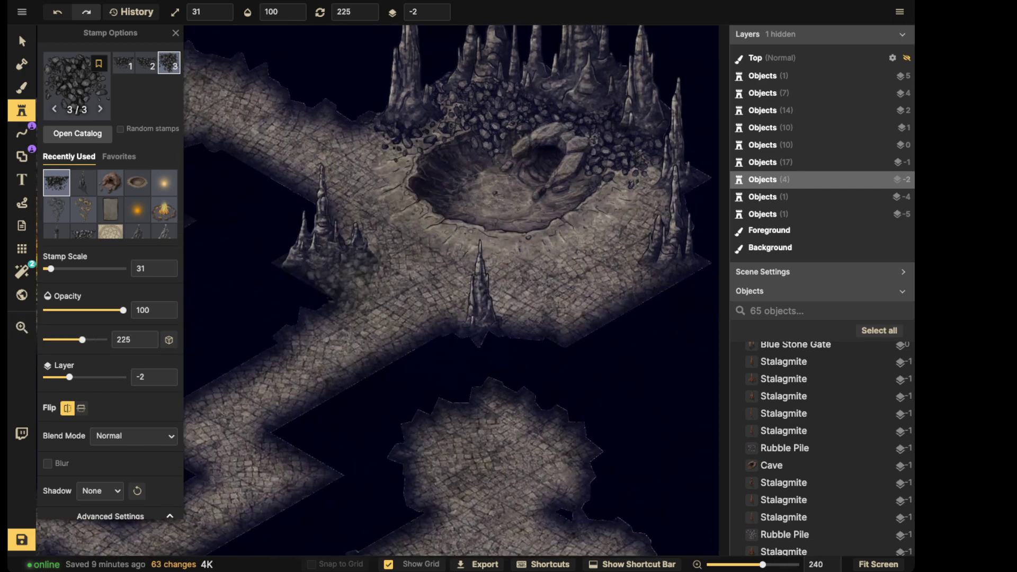
left_click(351, 258)
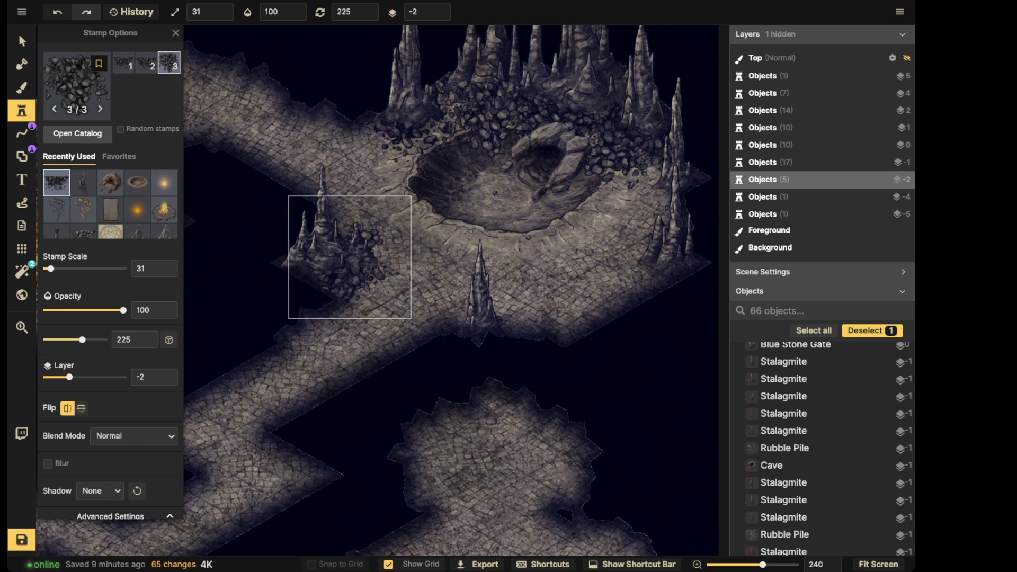
key("Escape")
- Prepare the second rubble pile variant, rotated to 255 at scale 31 on layer -2, for the chamber's right side
scroll(562, 248, "up", 1, "alt")
scroll(588, 254, "up", 2, "shift")
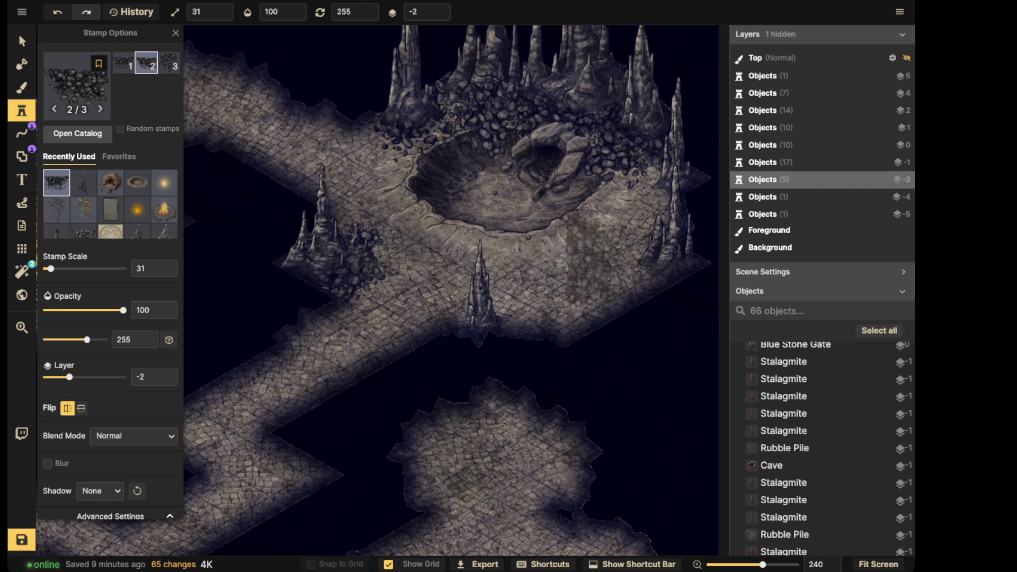
- Place two scale-31 rubble piles on layer -2, rotated 150 by the stalagmites east of the crater and 180 around the single stalagmite below it
scroll(612, 249, "down", 7, "shift")
left_click(645, 264)
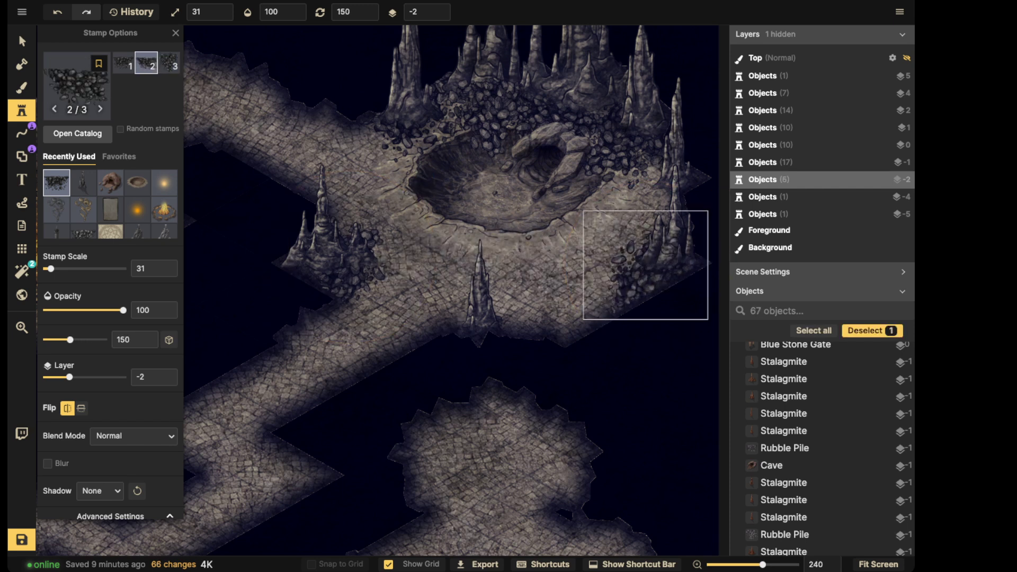
key("Escape")
scroll(493, 275, "up", 1, "alt")
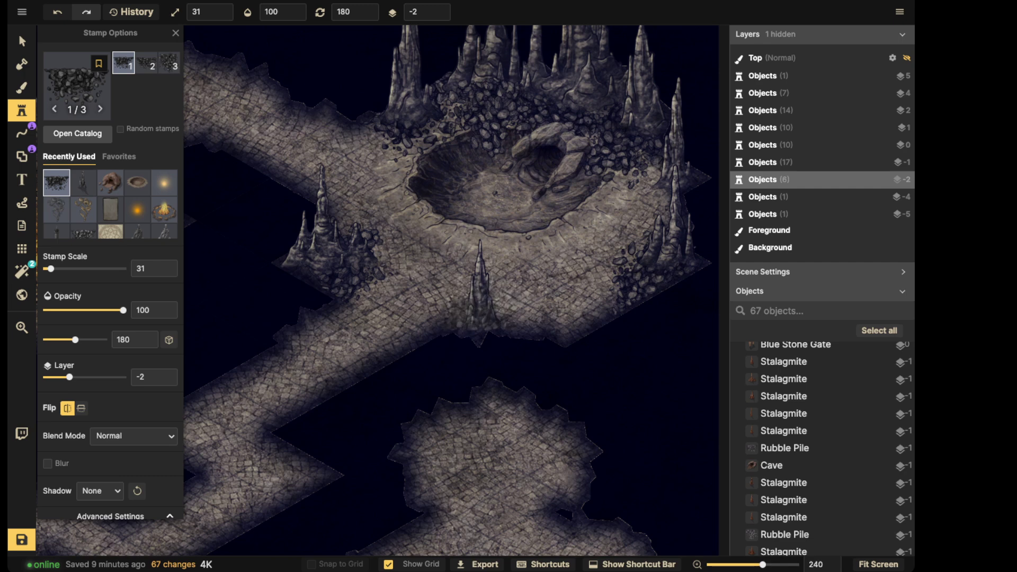
left_click(485, 309)
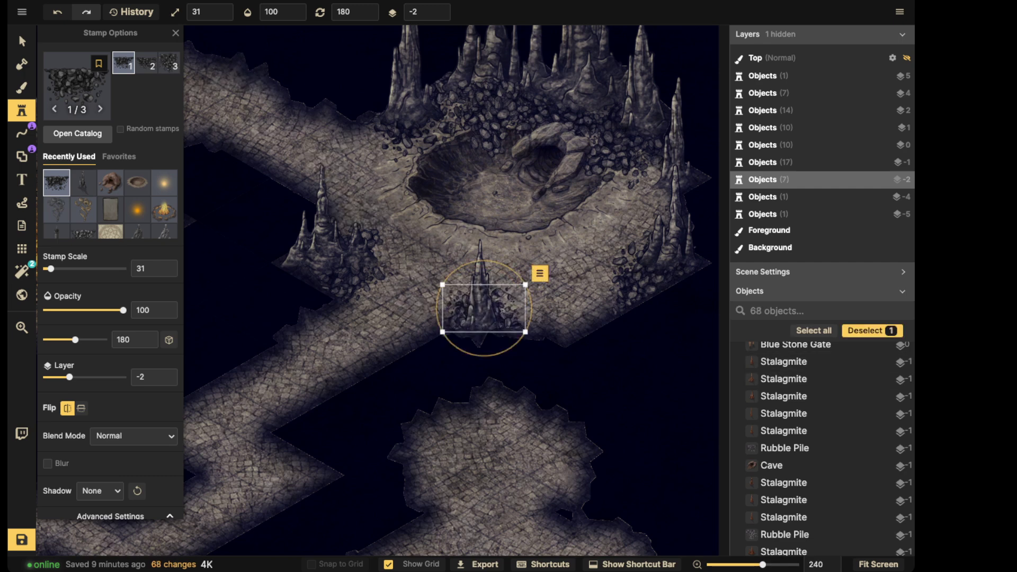
key("Escape")
- Lower the brightness of the cave stamp to 86 and of the crater stamp to 83
scroll(238, 291, "down", 5)
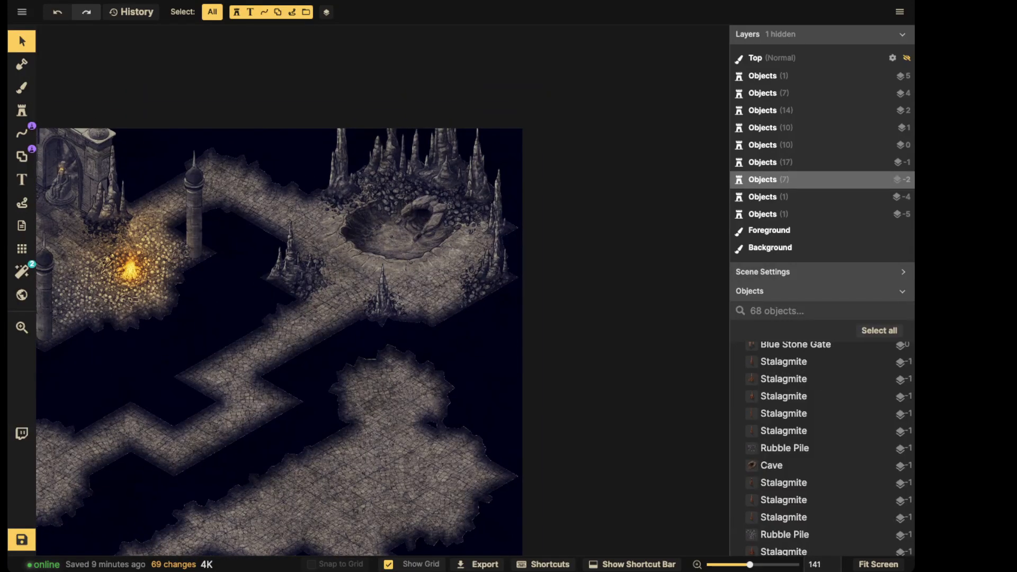
scroll(423, 222, "up", 2)
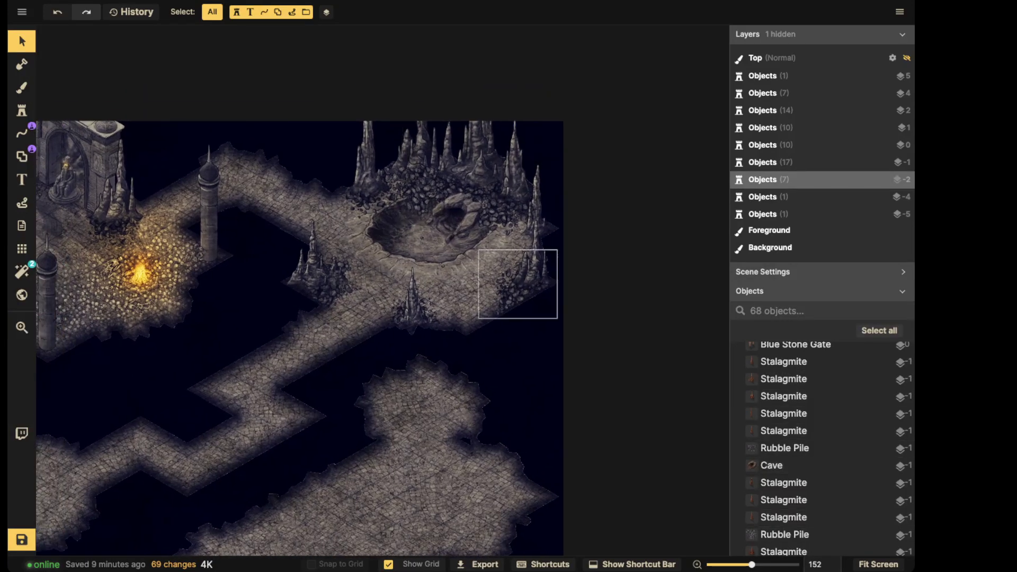
left_click(450, 220)
scroll(450, 220, "up", 4)
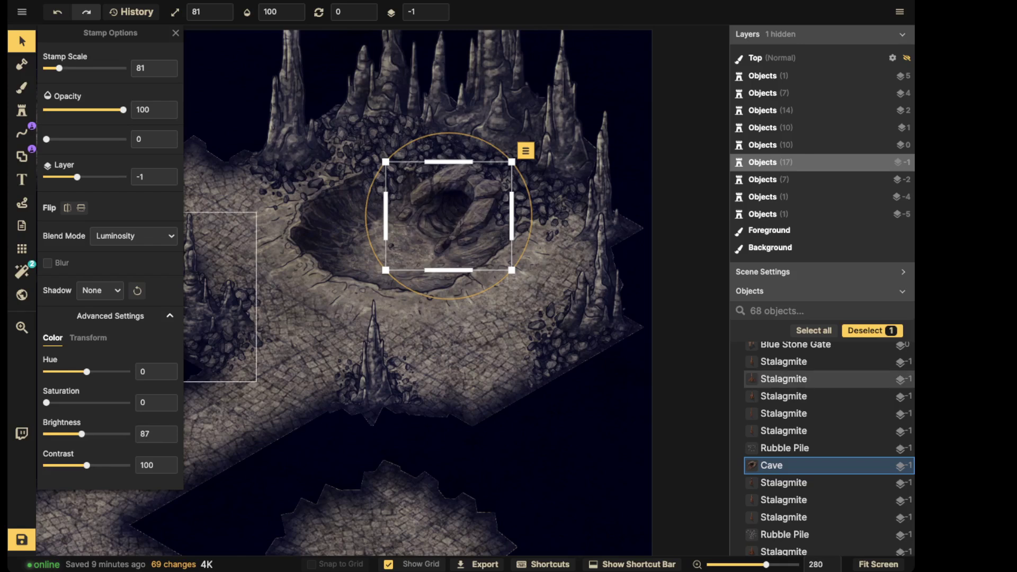
left_click_drag(82, 433, 82, 434)
left_click(331, 260)
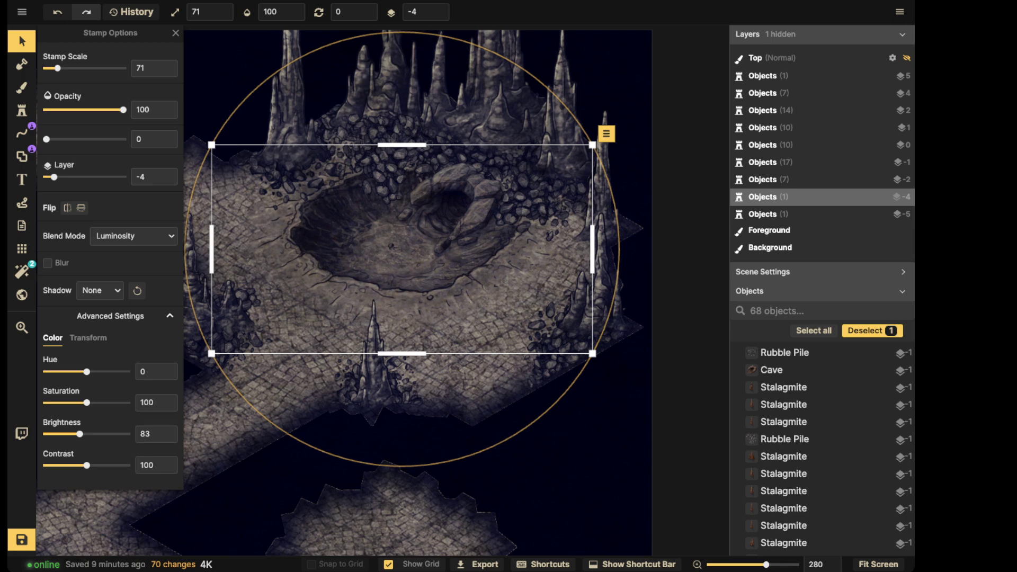
scroll(292, 222, "down", 3)
left_click_drag(291, 222, 381, 207)
key("Escape")
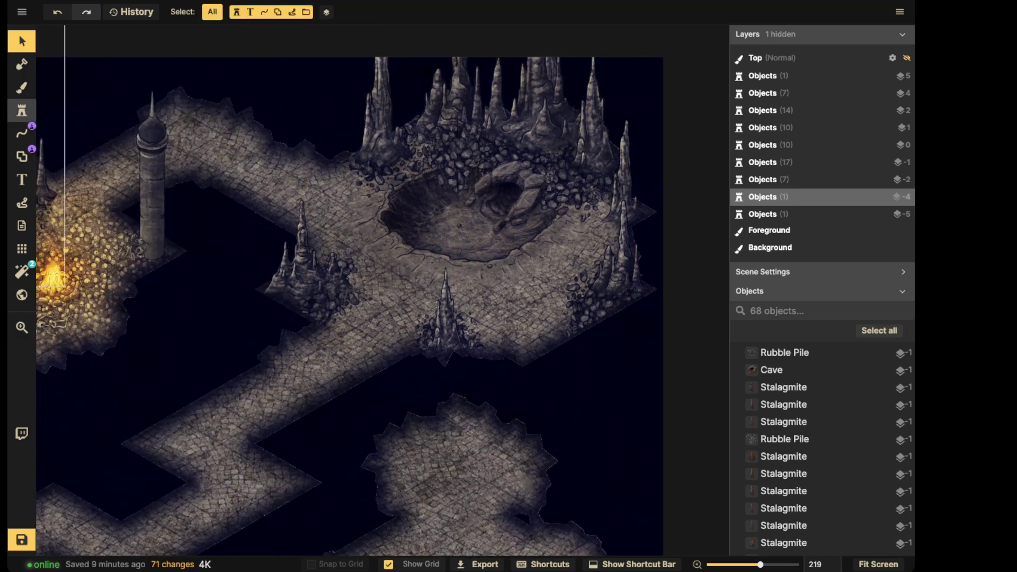
- Place the sixth orange light variant at scale 51 over the cave opening and put it on layer 5
left_click(22, 110)
left_click(137, 210)
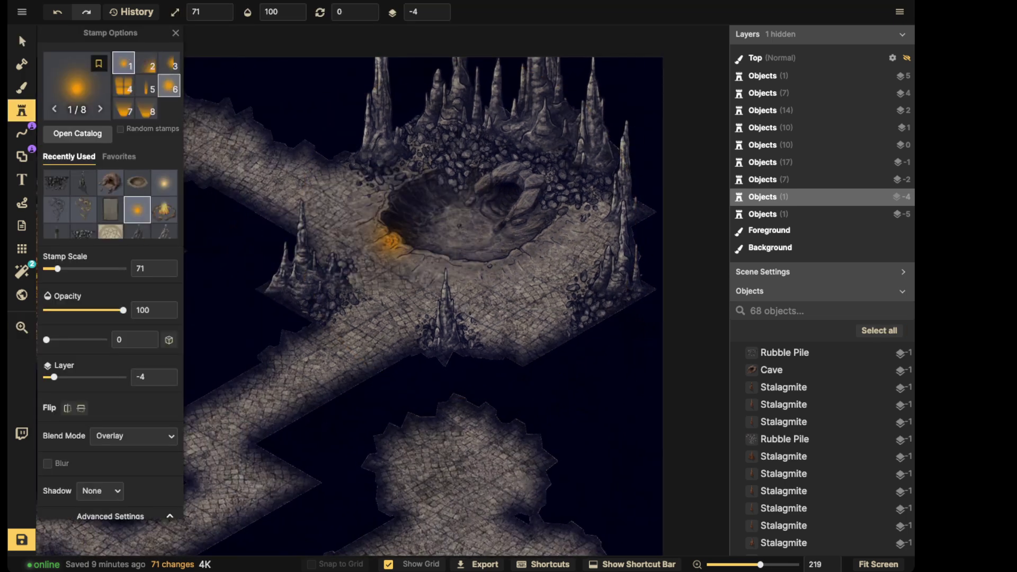
left_click(169, 86)
left_click(501, 200)
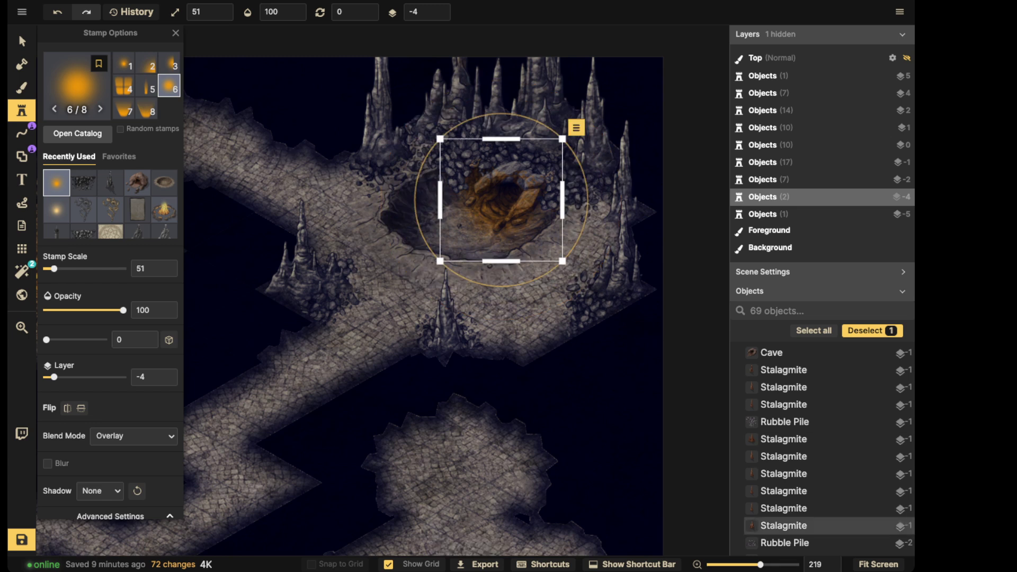
type("5")
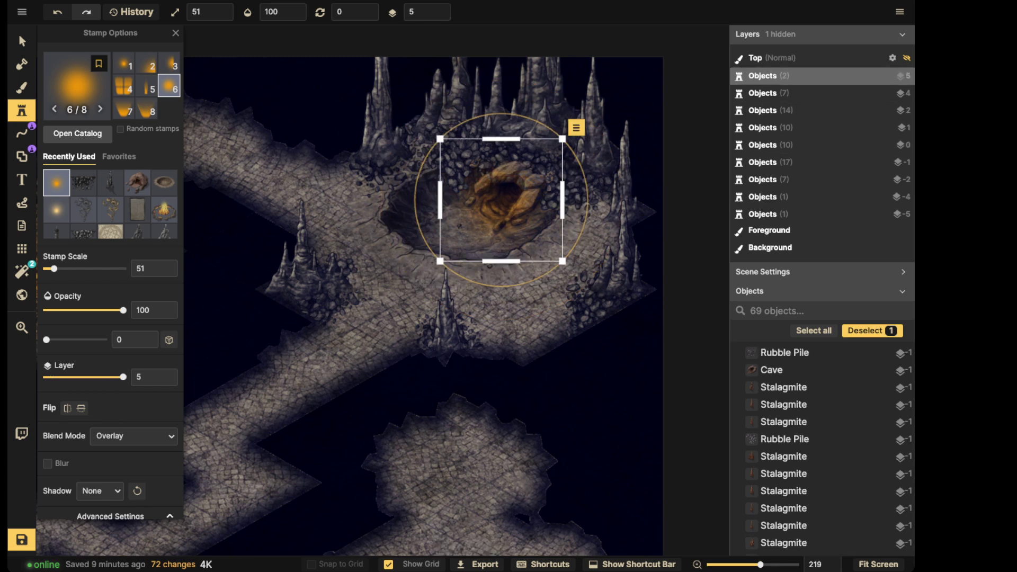
- Shift the cave light's hue to -92 for a purple glow and nudge it slightly over the cave opening
left_click(22, 41)
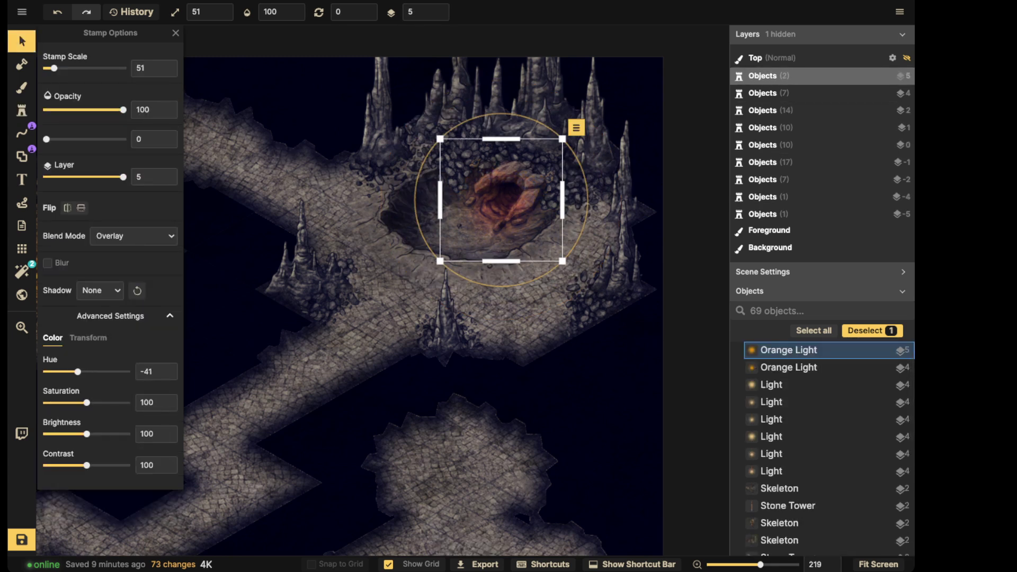
left_click_drag(63, 372, 66, 372)
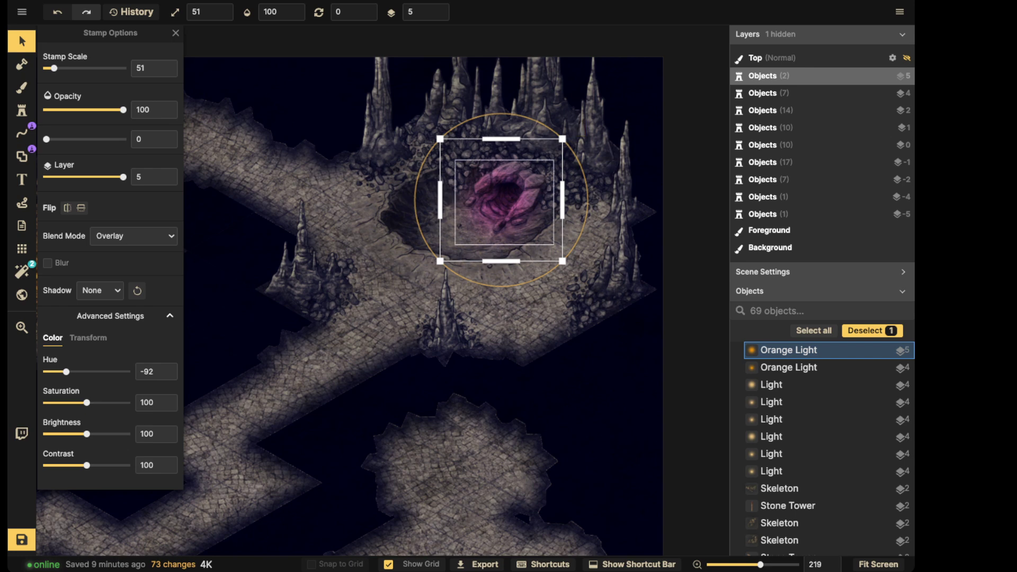
scroll(501, 200, "down", 2, "alt")
left_click_drag(500, 200, 494, 201)
left_click(286, 162)
scroll(287, 162, "down", 2)
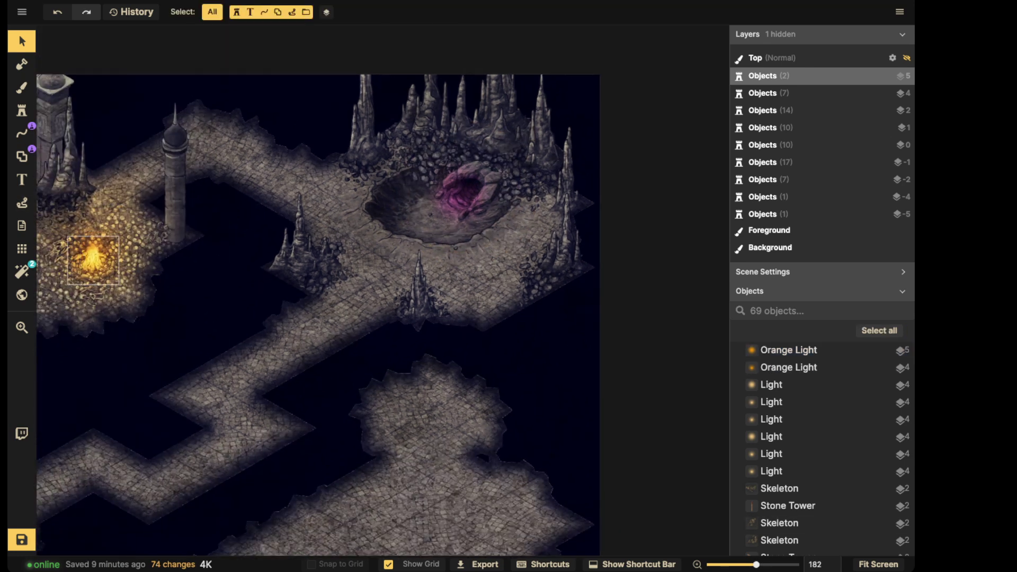
- Copy the skeleton stamp by the campfire and place two random skeletons at scale 30 on layer 3 in the rubble behind the crater
left_click(71, 255)
left_click(22, 111)
scroll(330, 211, "up", 4)
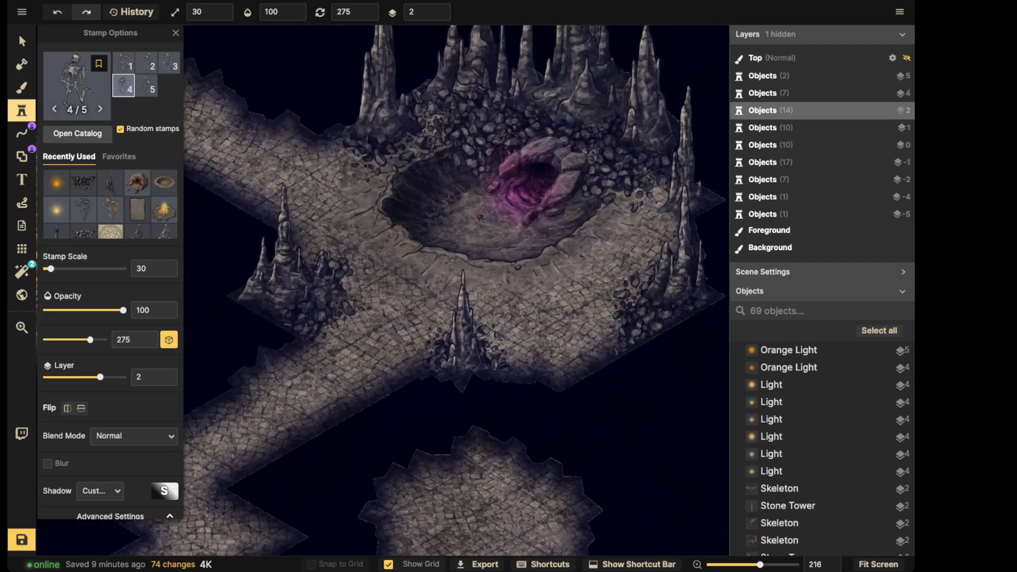
left_click(440, 8)
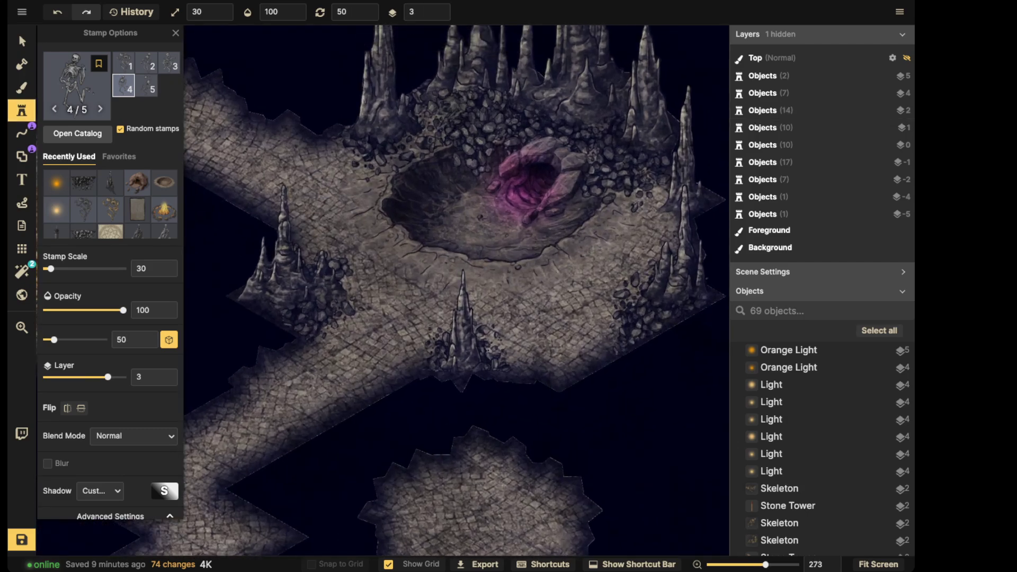
left_click(446, 110)
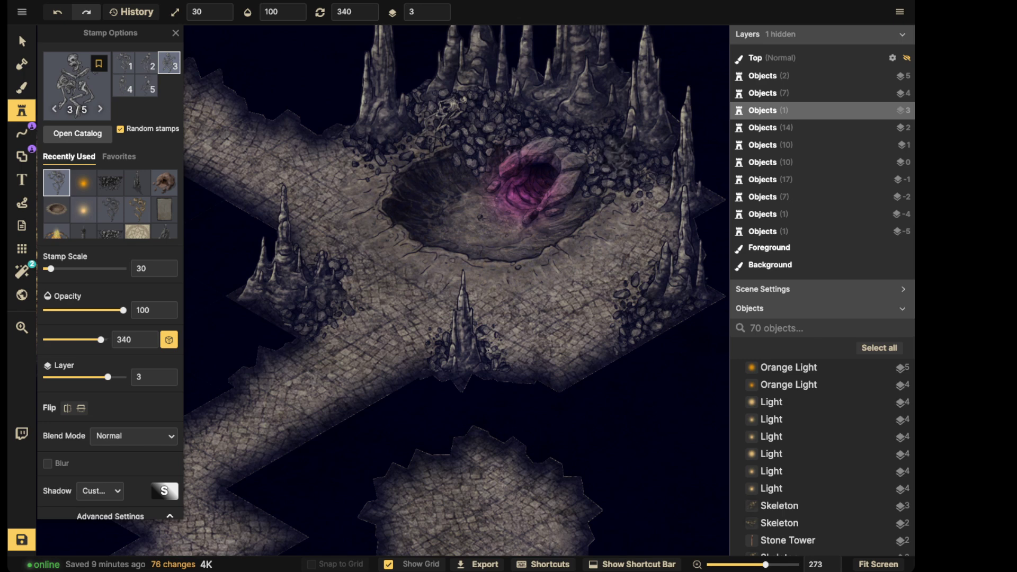
left_click(621, 156)
- Paint the gravel texture on the foreground around the crater with a soft brush of size 60 at opacity 49
key("b")
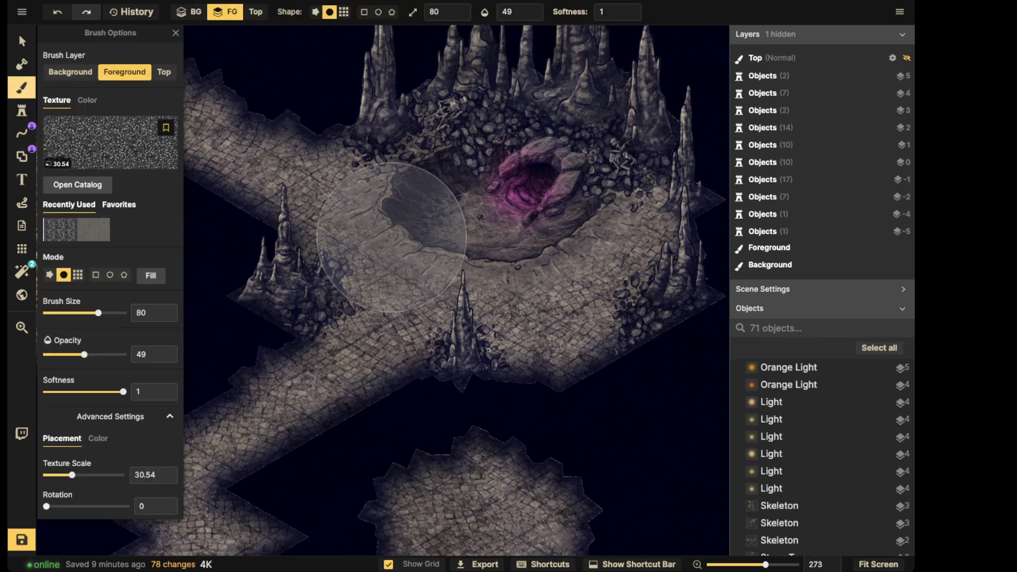
mouse_move(577, 229)
left_mouse_down()
mouse_move(609, 318)
mouse_move(619, 318)
mouse_move(603, 325)
mouse_move(587, 308)
mouse_move(635, 254)
mouse_move(535, 286)
left_mouse_up()
left_click(190, 12)
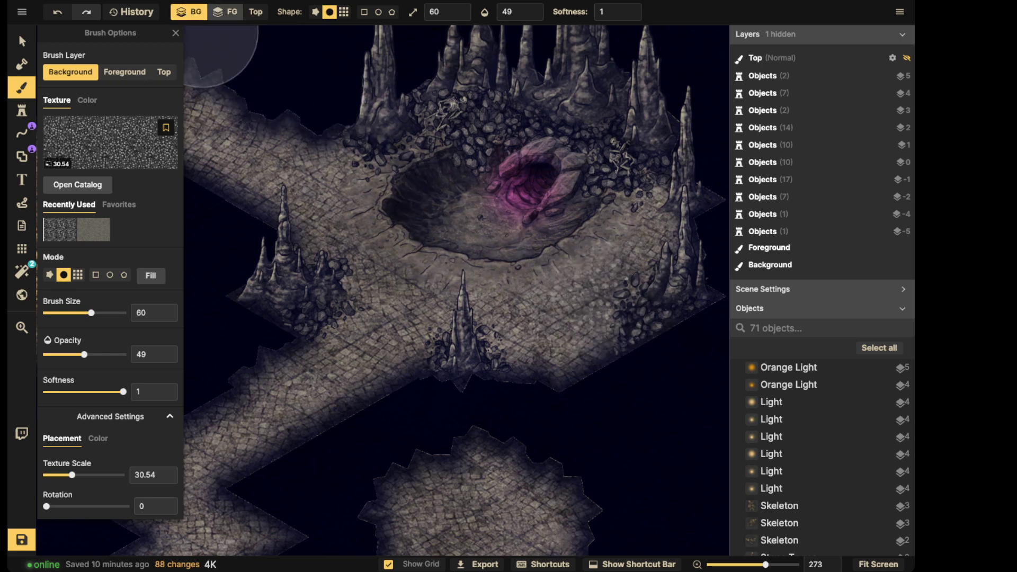
left_click(225, 12)
mouse_move(622, 259)
left_mouse_down()
mouse_move(602, 297)
mouse_move(557, 295)
mouse_move(380, 349)
mouse_move(359, 276)
mouse_move(291, 186)
mouse_move(223, 152)
mouse_move(519, 348)
mouse_move(392, 237)
left_mouse_up()
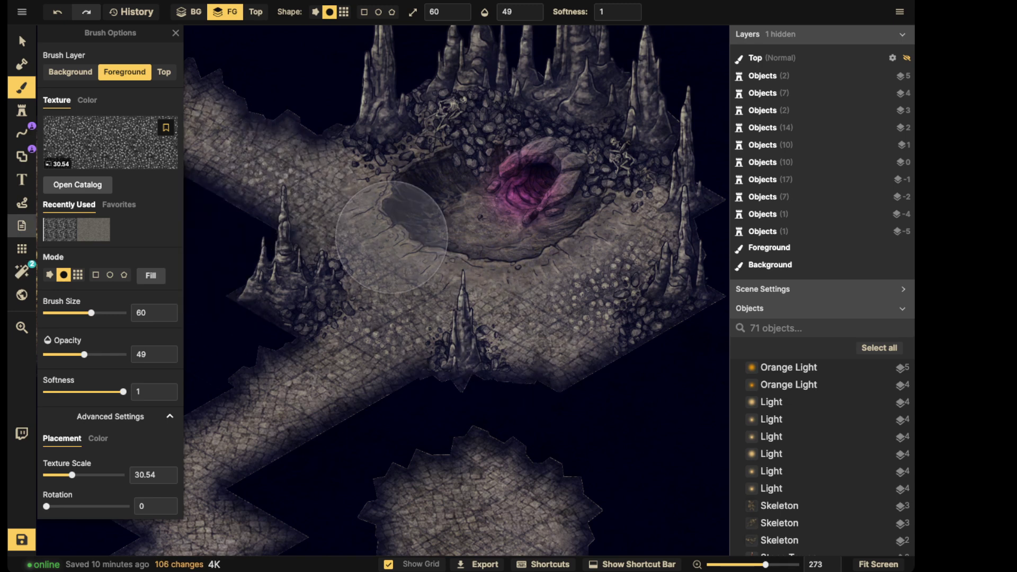
key("s")
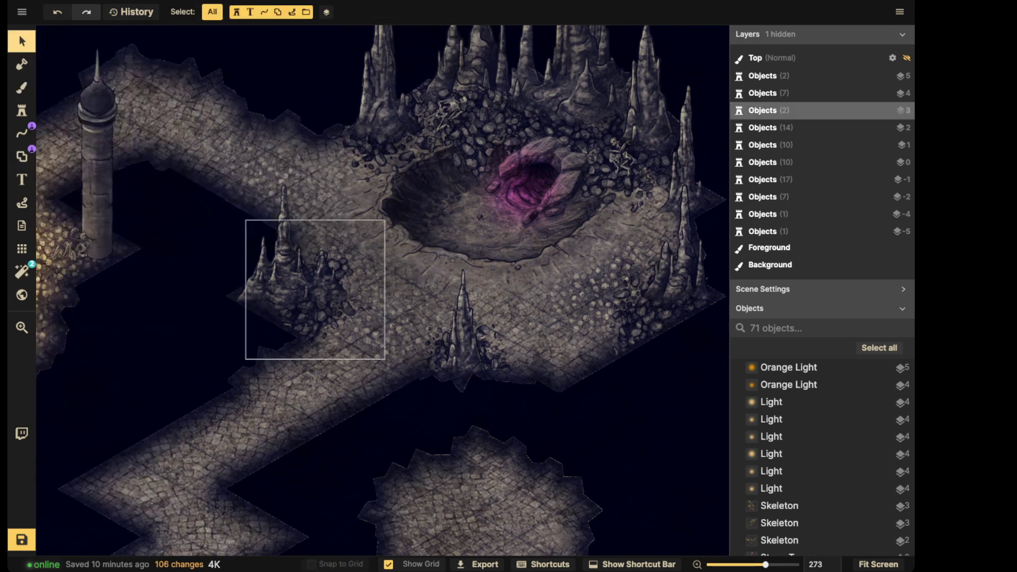
- Enlarge the purple light to scale 91, move it towards the middle of the crater and reduce its opacity to 57
scroll(350, 278, "down", 5)
middle_click_drag(337, 272, 400, 282)
scroll(343, 305, "down", 4)
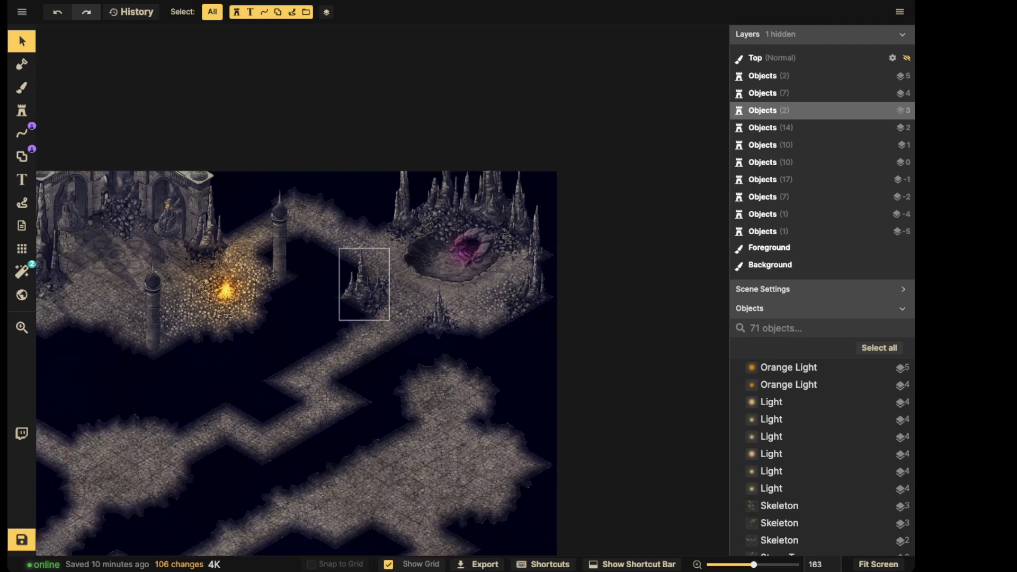
middle_click_drag(342, 312, 427, 256)
scroll(405, 324, "down", 3)
middle_click_drag(411, 330, 340, 389)
scroll(452, 289, "up", 1)
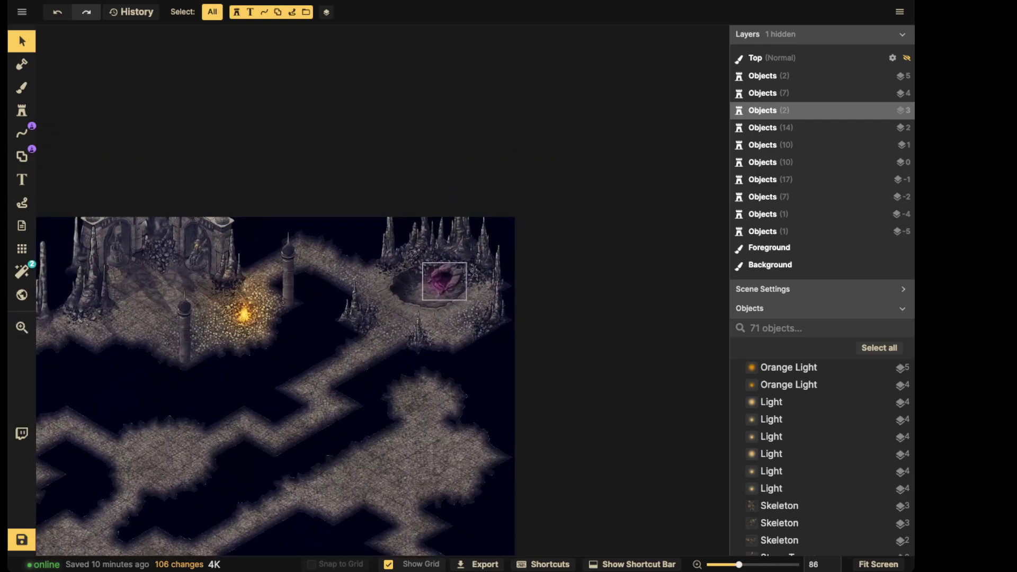
left_click(442, 280)
scroll(443, 278, "up", 5)
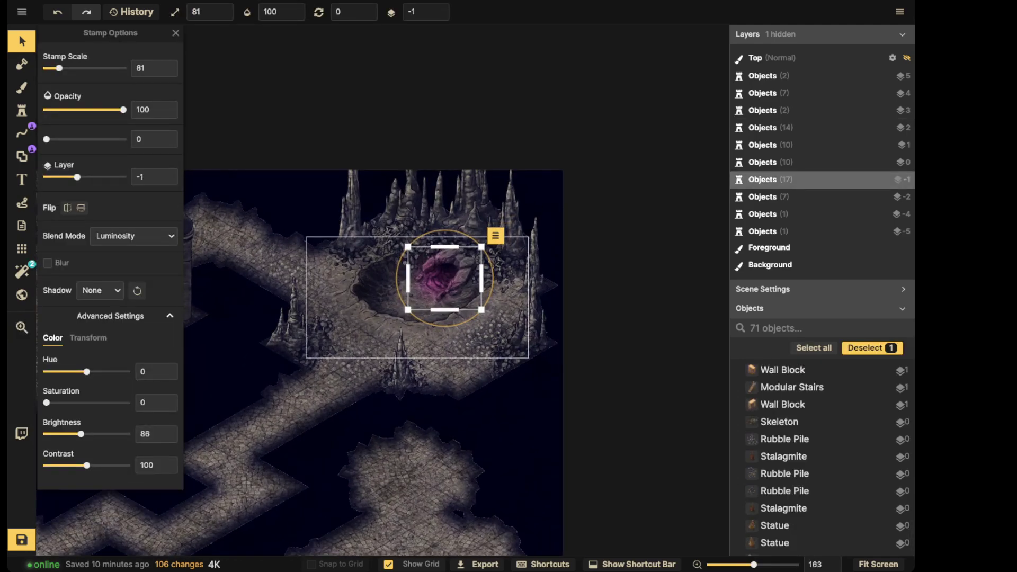
left_click(437, 279)
scroll(437, 279, "up", 4, "shift")
left_click_drag(438, 279, 429, 282)
scroll(429, 282, "up", 1, "shift")
scroll(426, 278, "up", 4, "shift")
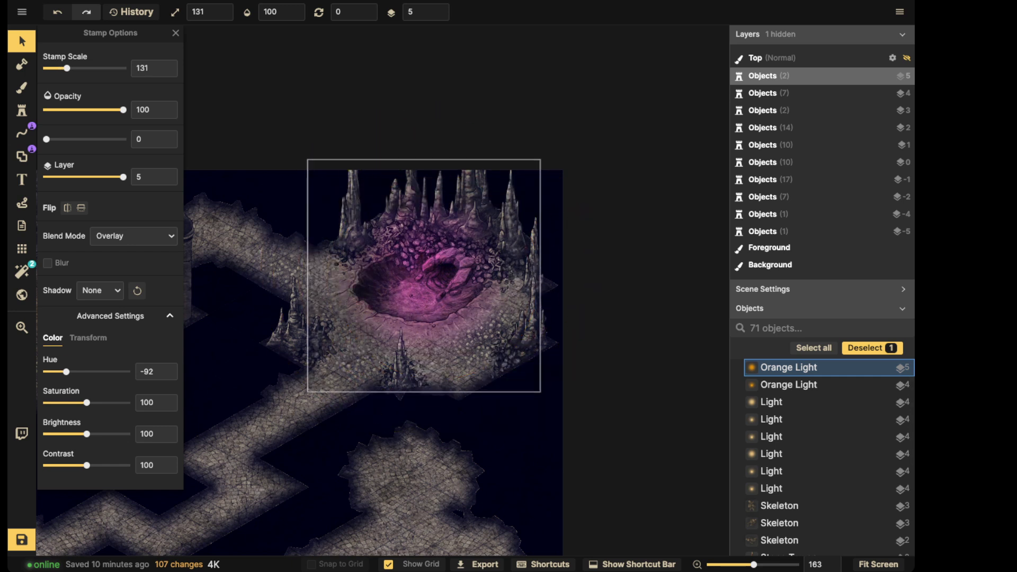
scroll(426, 278, "down", 4, "shift")
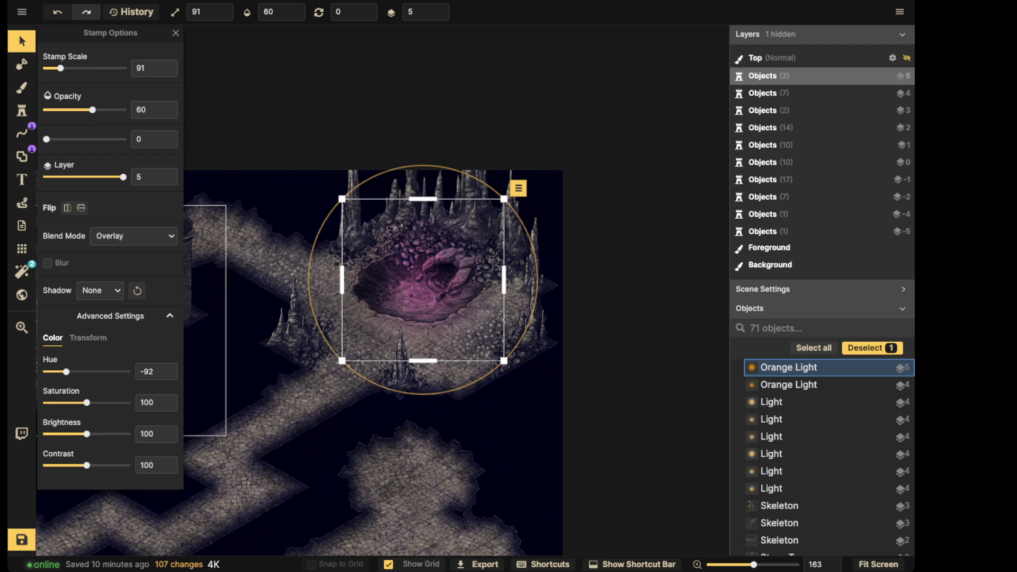
key("Escape")
- Search the Fantasy Battlemaps stamp catalog for "web" and choose the first spider web stamp
scroll(522, 158, "down", 5)
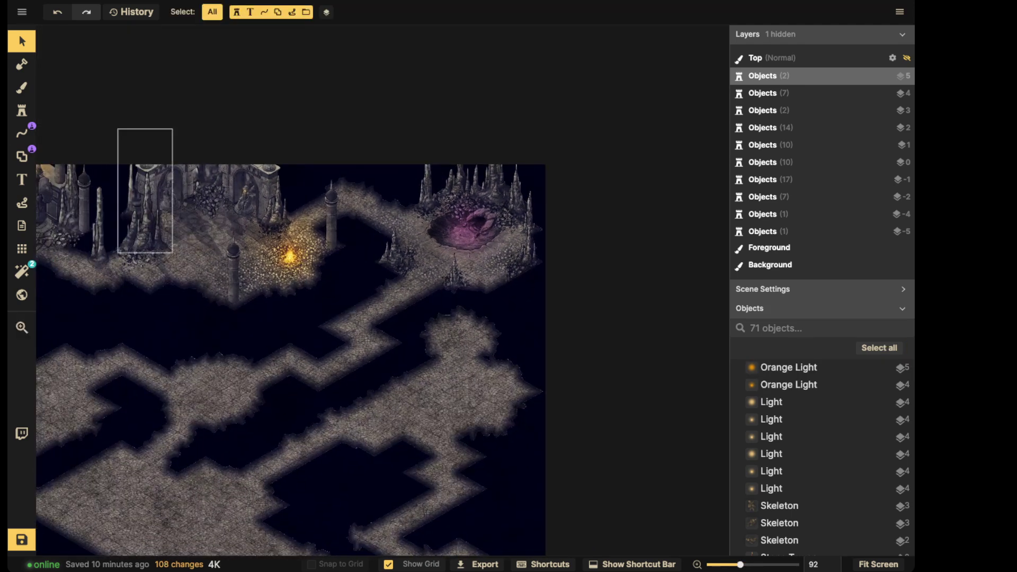
scroll(345, 210, "up", 3)
left_click(21, 110)
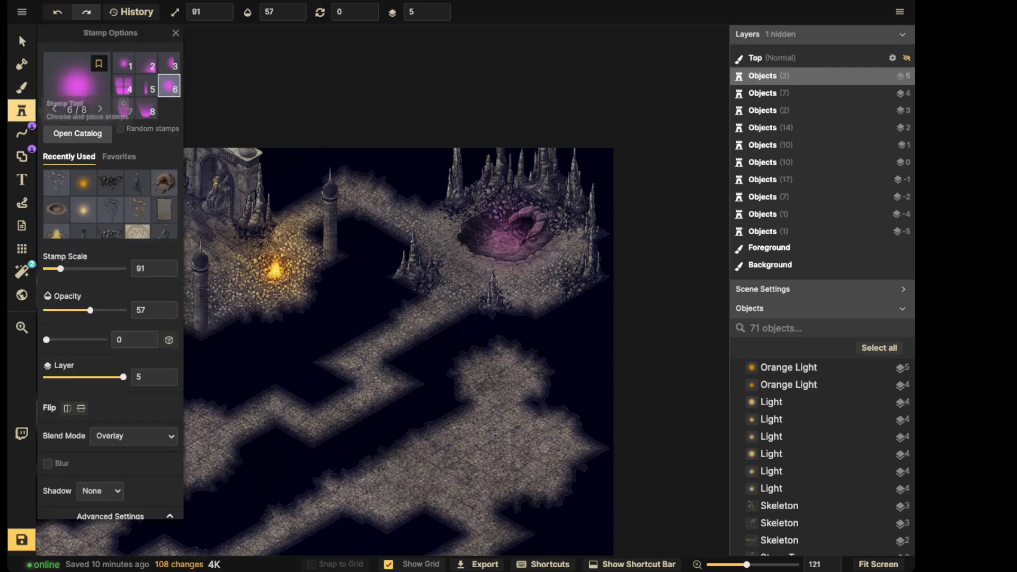
left_click(78, 133)
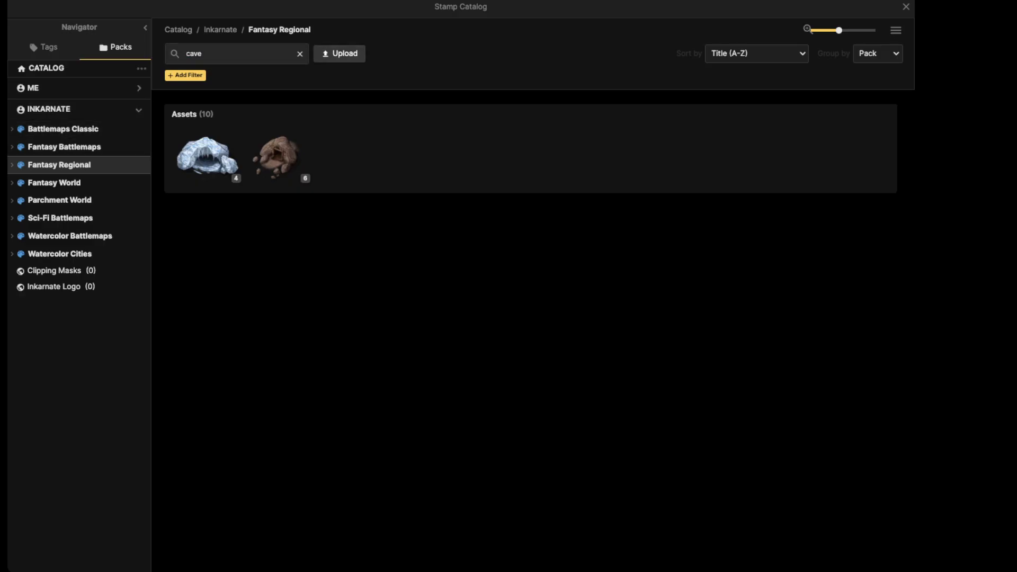
left_click(300, 53)
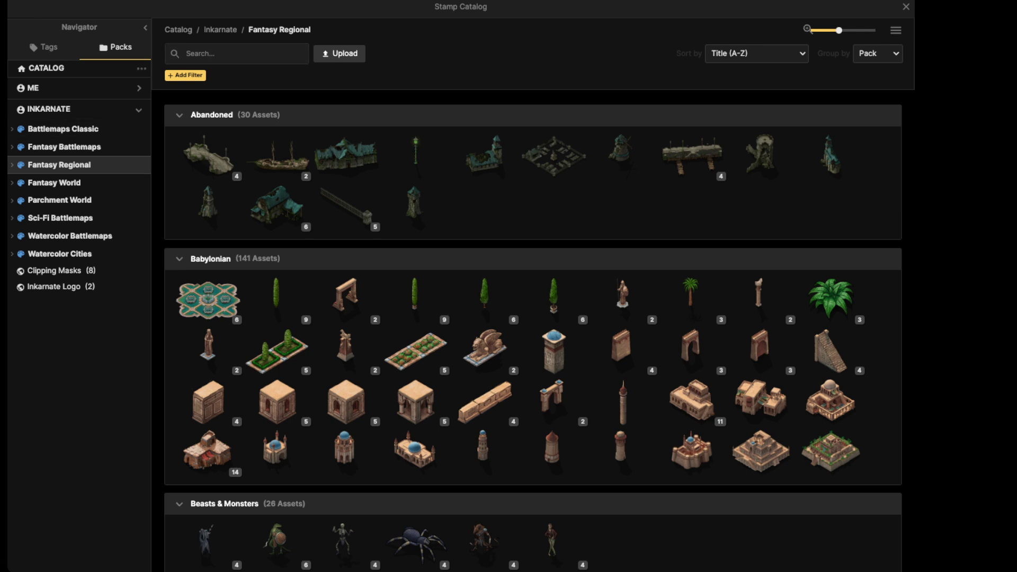
left_click(64, 147)
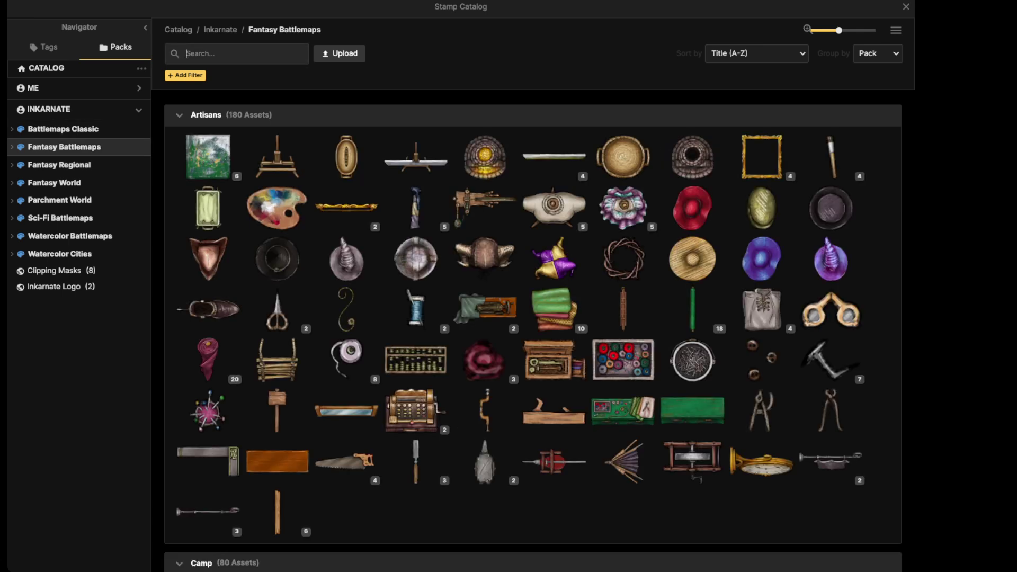
type("web")
key("Return")
left_click(207, 158)
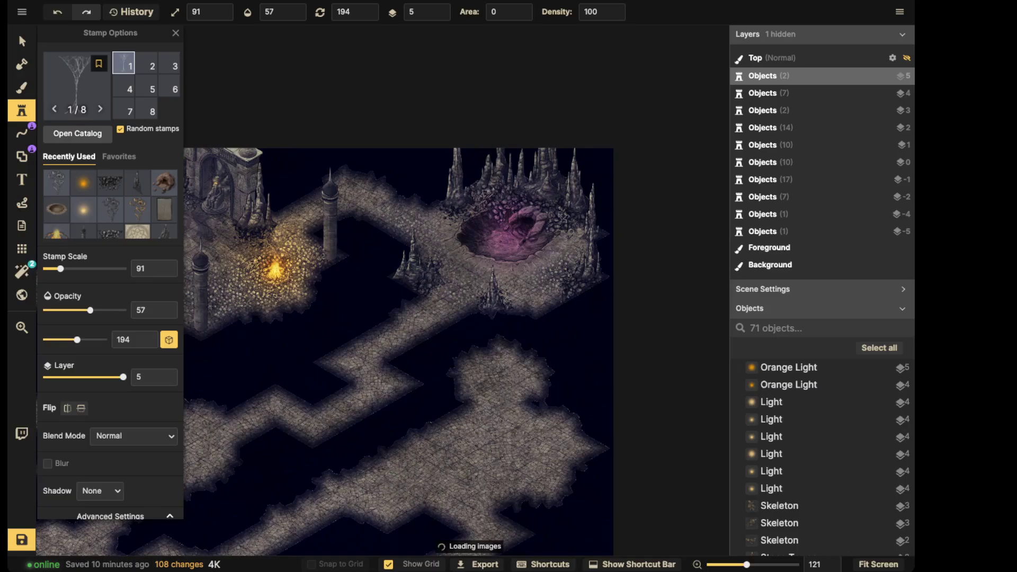
- Place two random spider webs at scale 81 on layer 5 between the stalagmites behind the crater
scroll(477, 265, "up", 3)
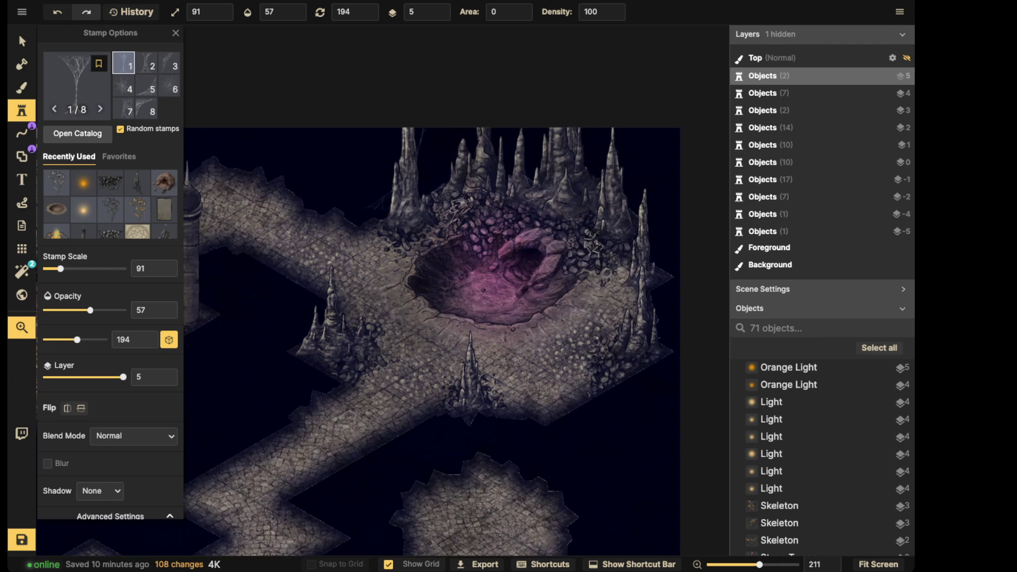
left_click_drag(483, 290, 420, 337)
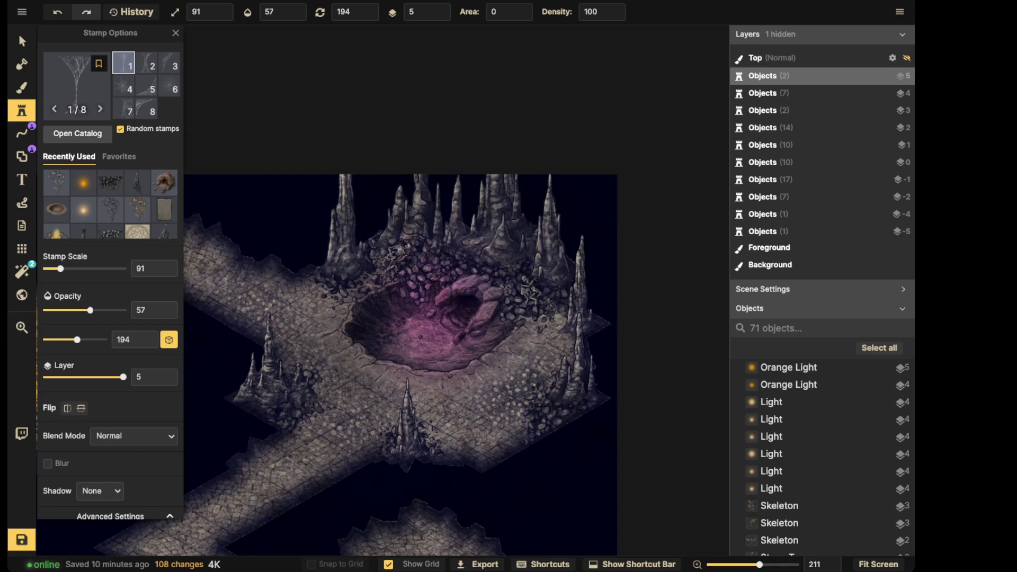
scroll(360, 191, "up", 5)
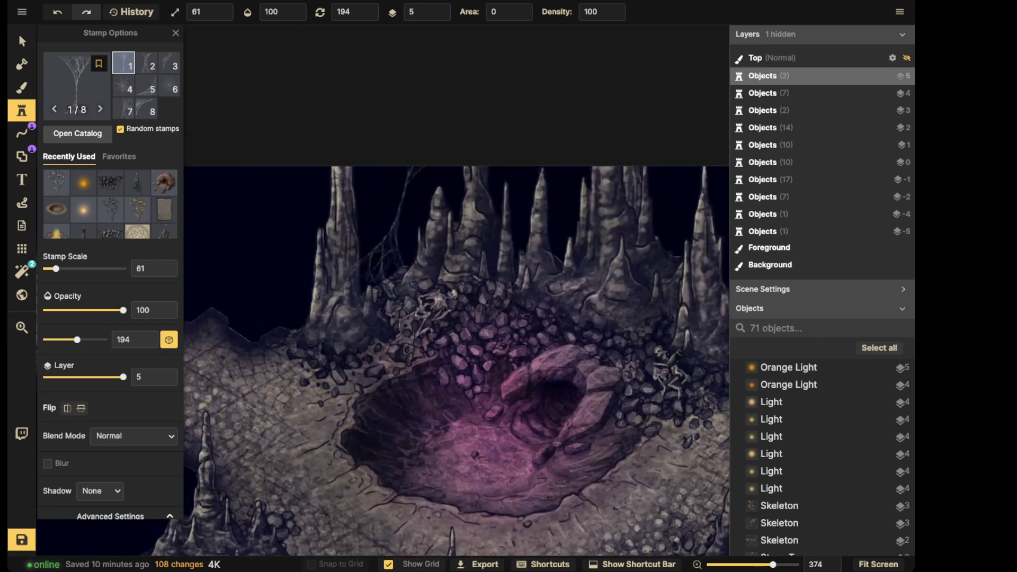
left_click(397, 238)
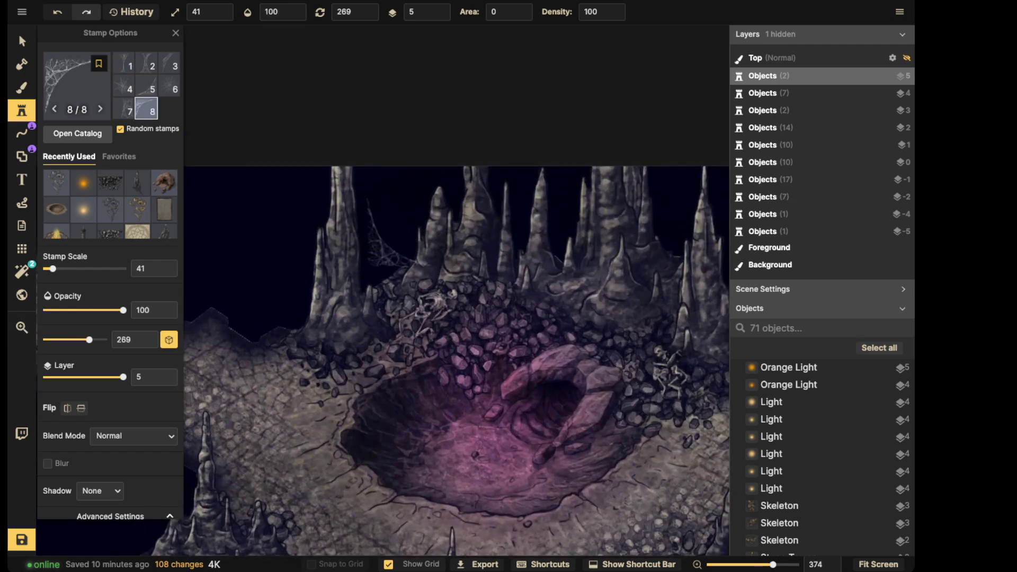
left_click(403, 238)
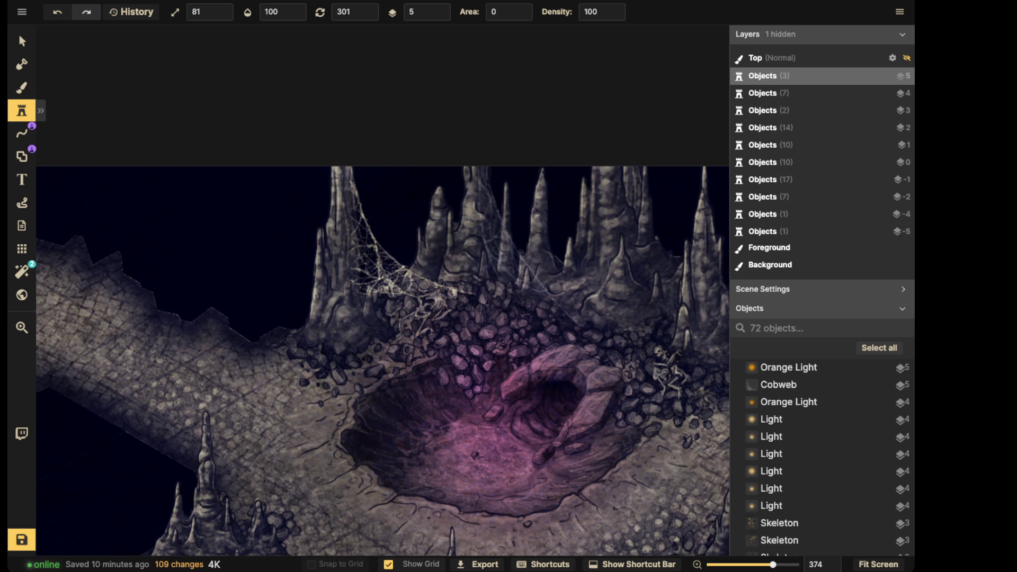
left_click(493, 254)
right_click_drag(630, 254, 476, 247)
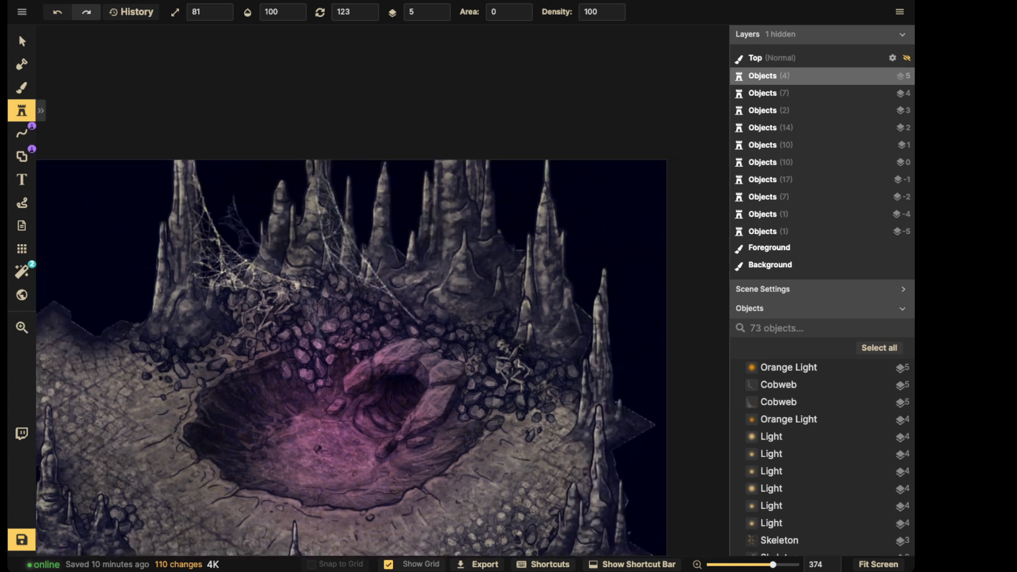
- Flip the spider web stamp horizontally, rotate it and place a corner web at scale 81 over the rubble and stalagmites behind the crater's cave
left_click(22, 110)
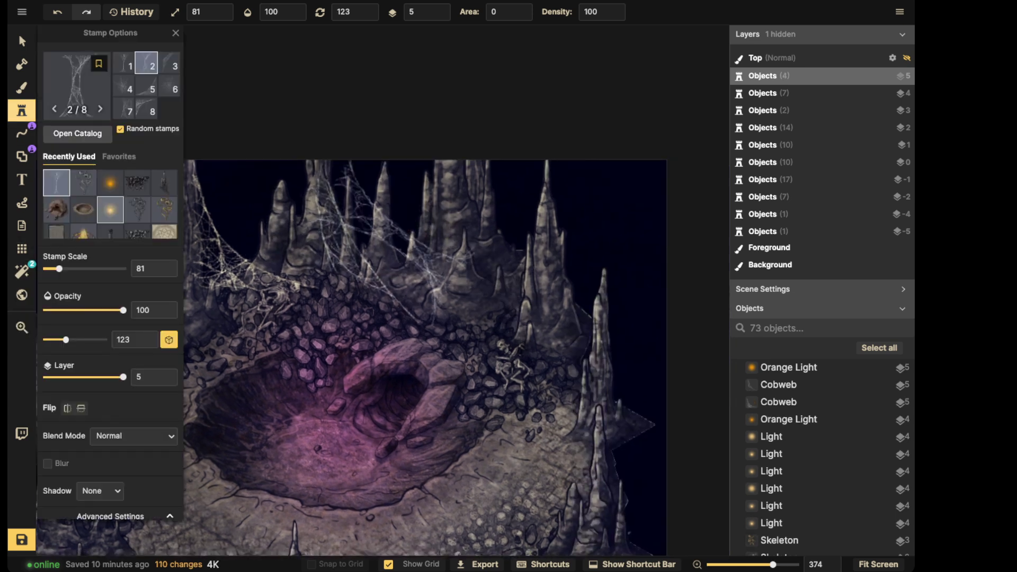
left_click(67, 408)
scroll(419, 275, "down", 10)
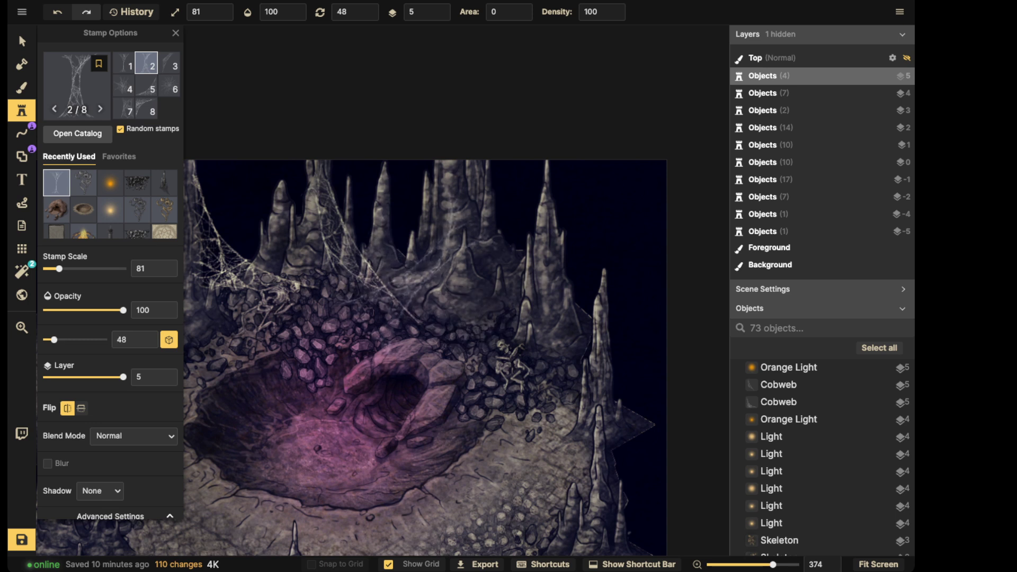
key("Left")
key("Left")
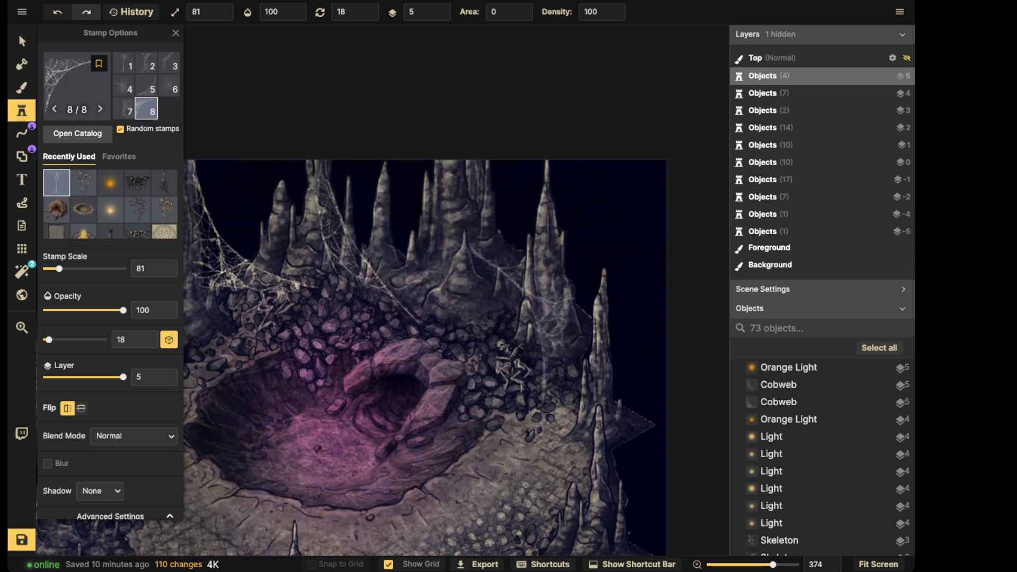
scroll(511, 328, "up", 7)
left_click(461, 259)
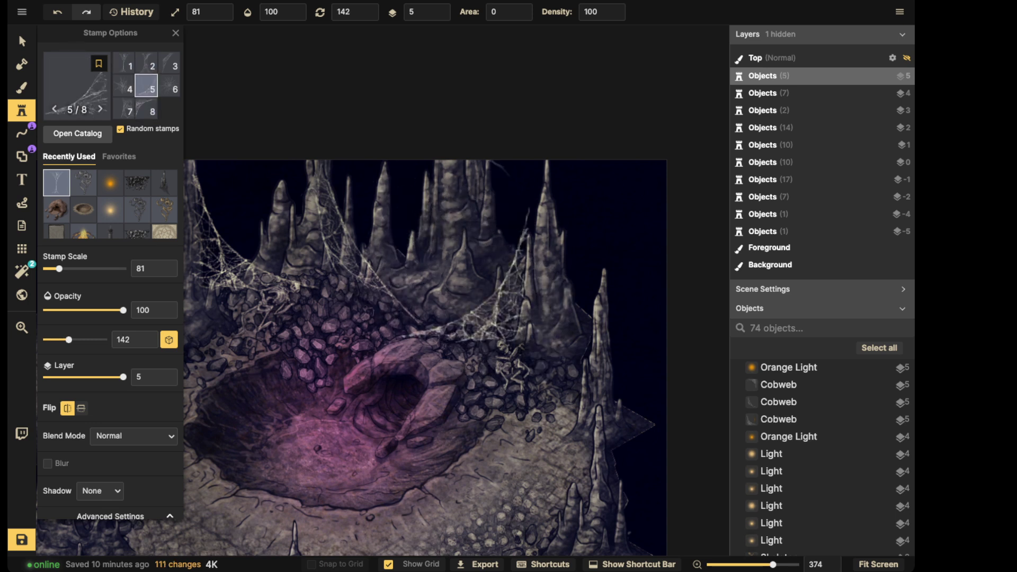
- Rotate the flipped web stamp and place webs on the tall stalagmite right of the crater and the stalagmite cluster below it
scroll(434, 265, "down", 10)
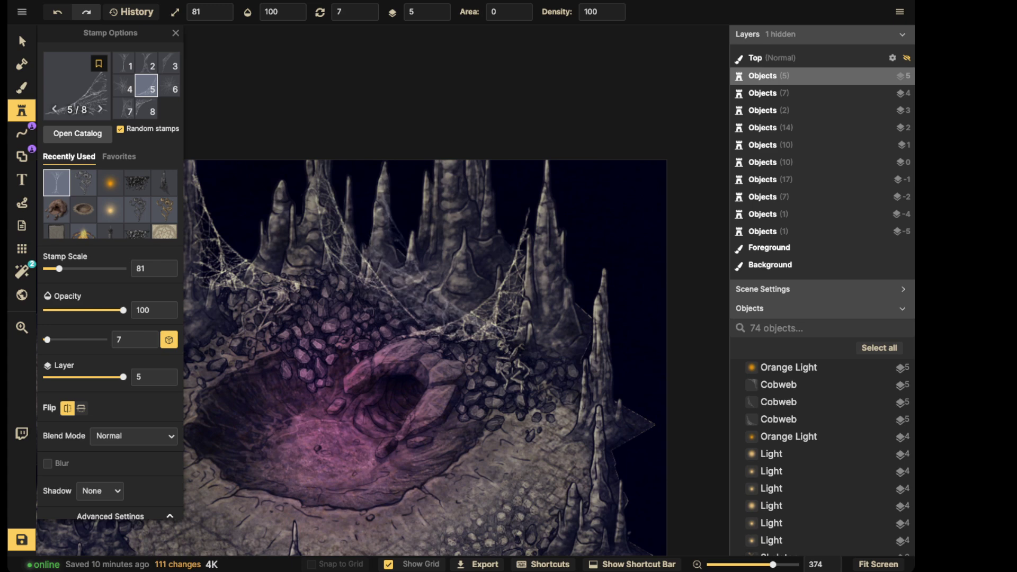
scroll(508, 361, "down", 7)
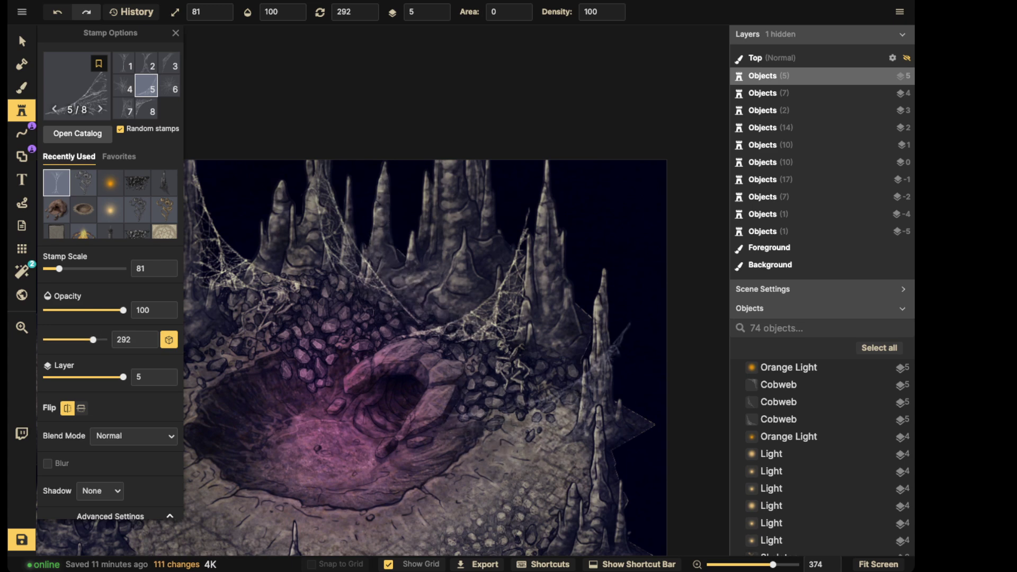
left_click(532, 374)
middle_click_drag(476, 442, 490, 221)
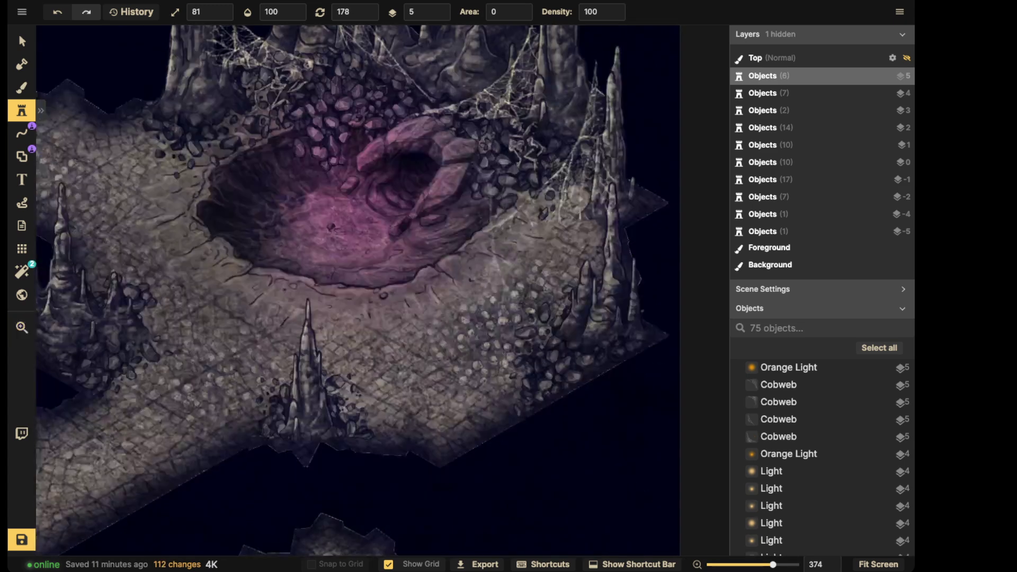
scroll(503, 315, "down", 4)
scroll(530, 280, "down", 6)
left_click(529, 281)
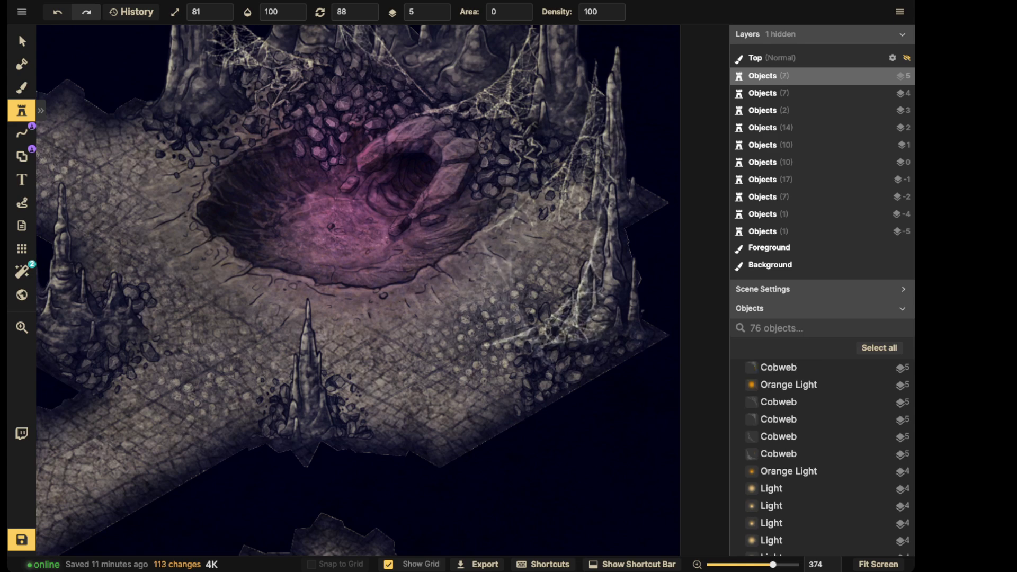
- Place rotated spider webs at scale 81 on the stalagmites at the crater's upper left and on the single stalagmite in front of it
middle_click_drag(286, 159, 381, 305)
scroll(345, 254, "down", 1)
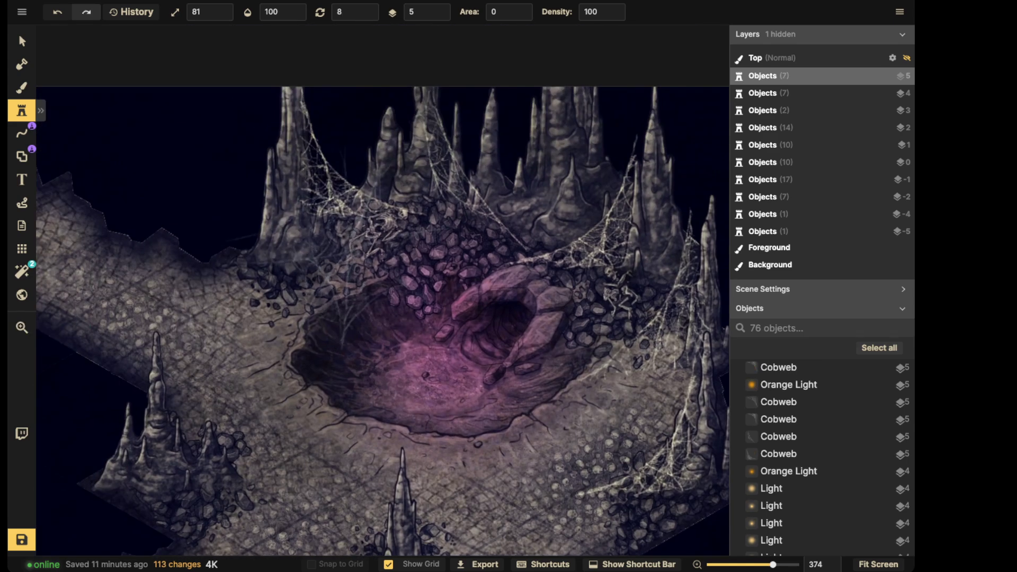
scroll(249, 249, "up", 4)
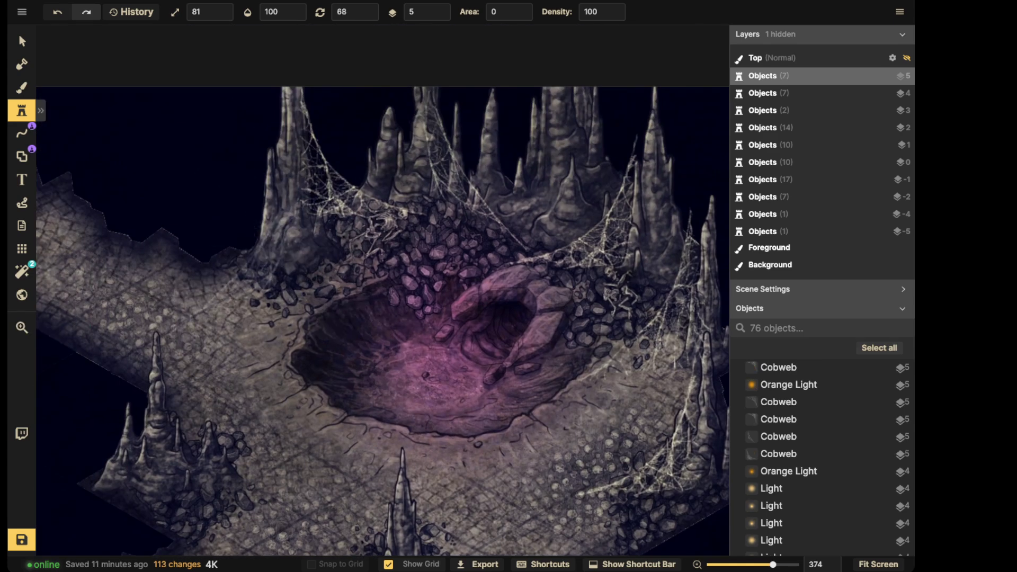
scroll(254, 254, "down", 4)
left_click(254, 255)
scroll(397, 246, "down", 3, "ctrl")
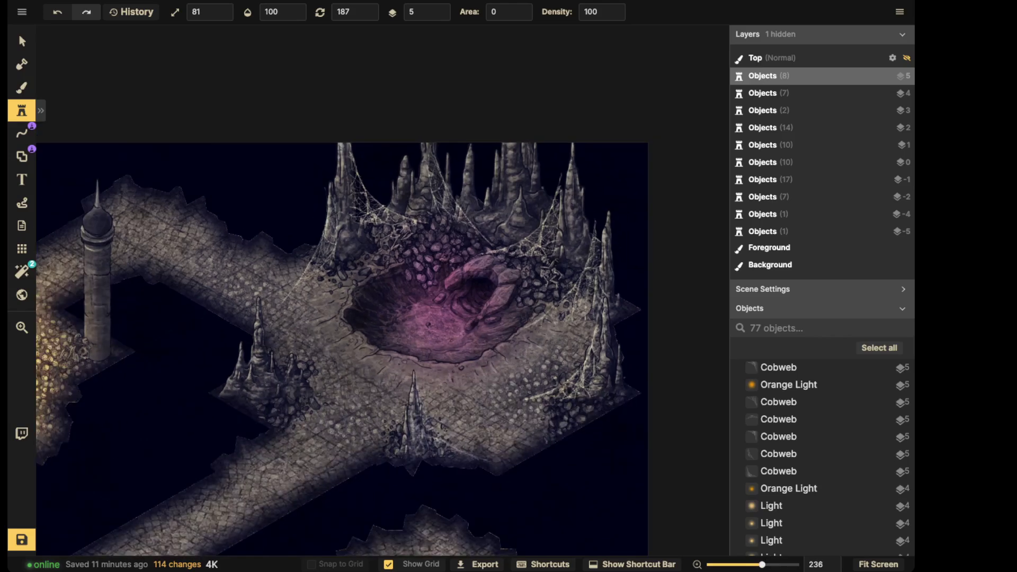
left_click(449, 430)
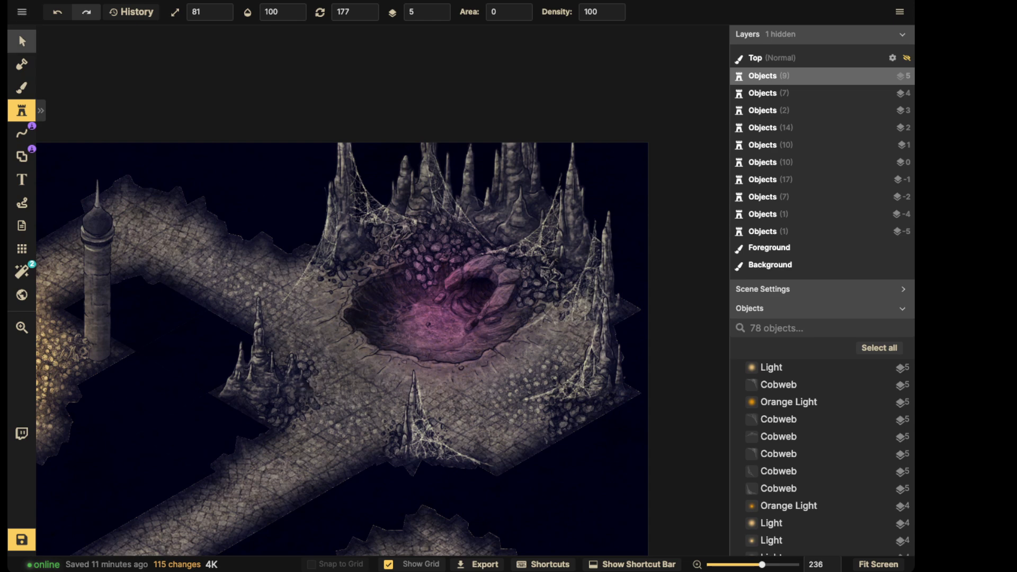
key("Escape")
scroll(403, 265, "down", 1, "ctrl")
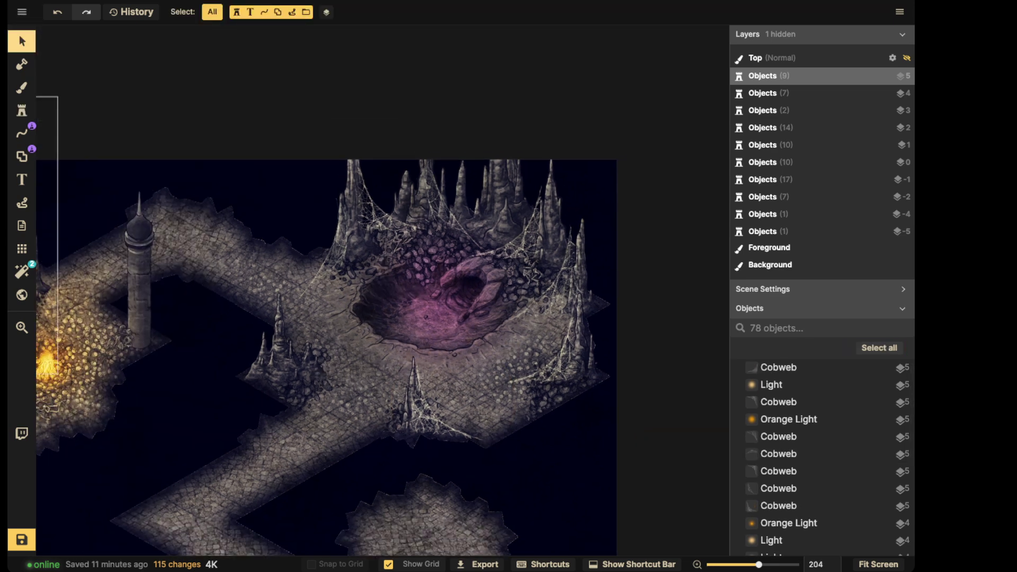
- Place another spider web at scale 81 on layer 5 across the middle of the stalagmites behind the crater
key("s")
scroll(486, 242, "up", 2)
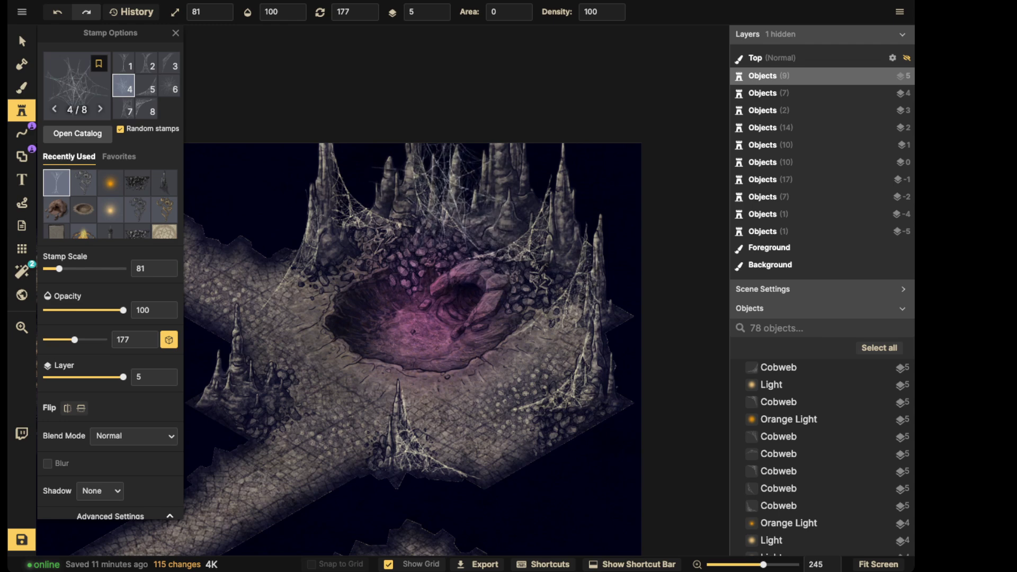
left_click(450, 206)
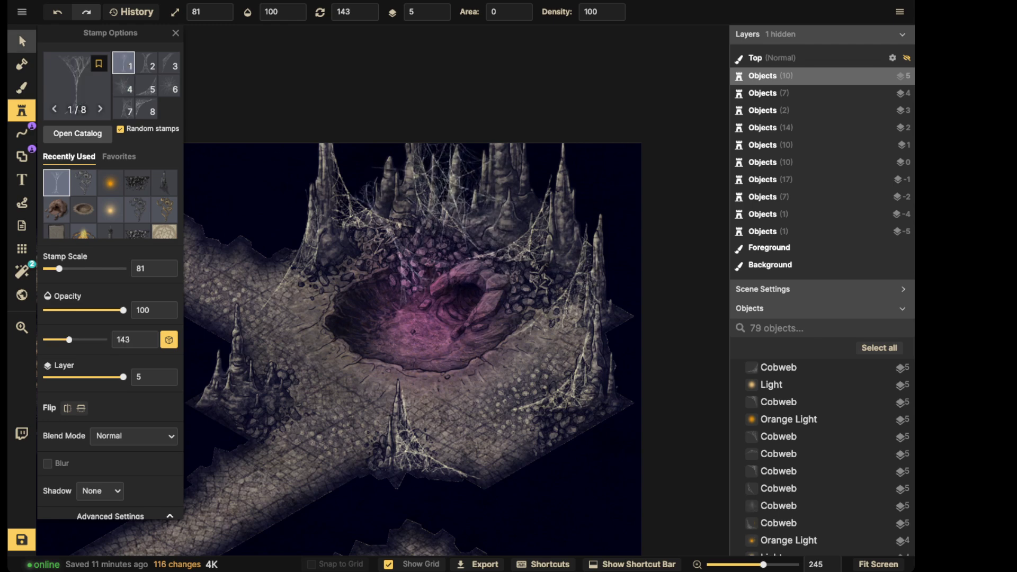
key("Escape")
scroll(212, 288, "down", 1, "ctrl")
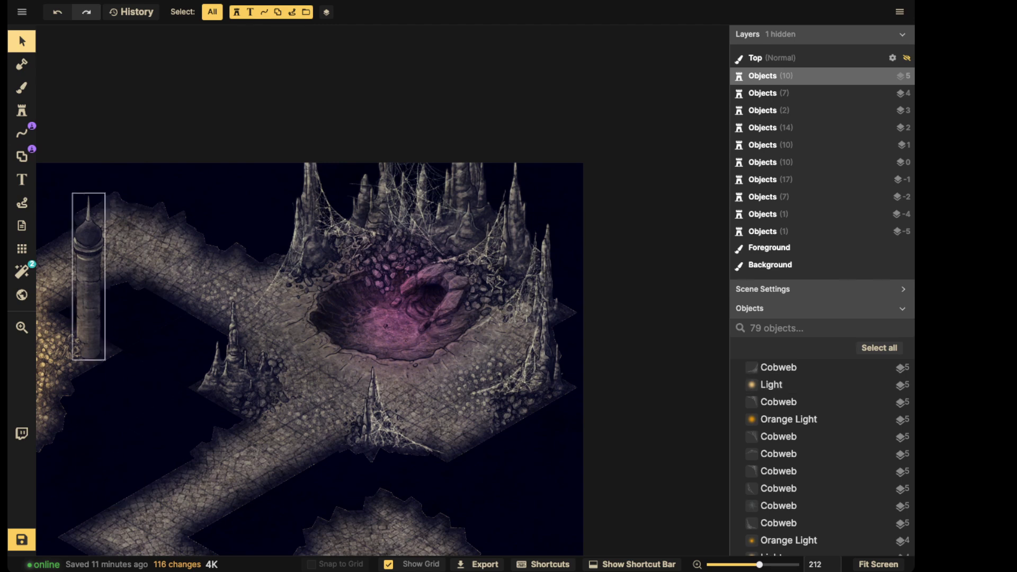
- Examine the spider webs around the crater and how they fit with the neighbouring paths
scroll(344, 158, "down", 2)
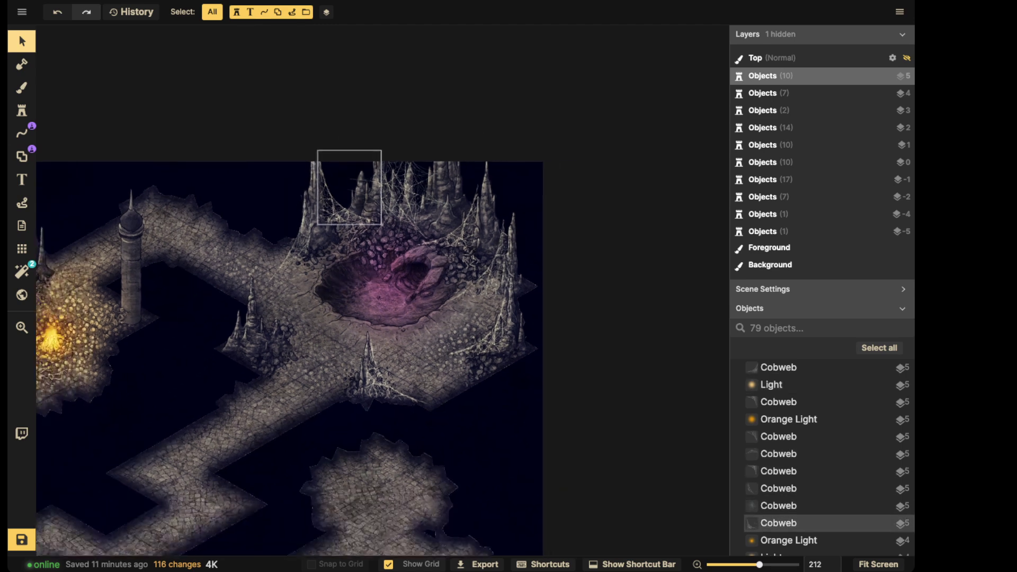
middle_click_drag(342, 159, 466, 170)
scroll(284, 351, "down", 1)
scroll(288, 341, "down", 1)
mouse_move(479, 278)
middle_mouse_down()
mouse_move(520, 197)
mouse_move(485, 271)
middle_mouse_up()
scroll(489, 265, "up", 1)
scroll(418, 229, "up", 1)
left_click(418, 229)
scroll(419, 230, "up", 2)
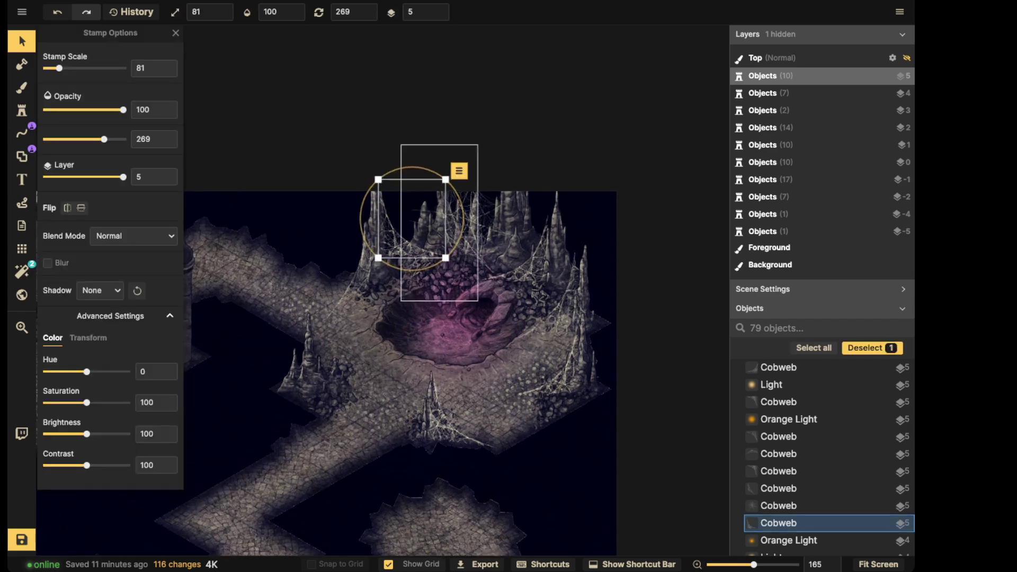
- Reuse the stalagmite stamp from in front of the crater and place three random stalagmites between scale 31 and 51 on layer -1 along its front rim
left_click(440, 490)
left_click(450, 450)
left_click(438, 489)
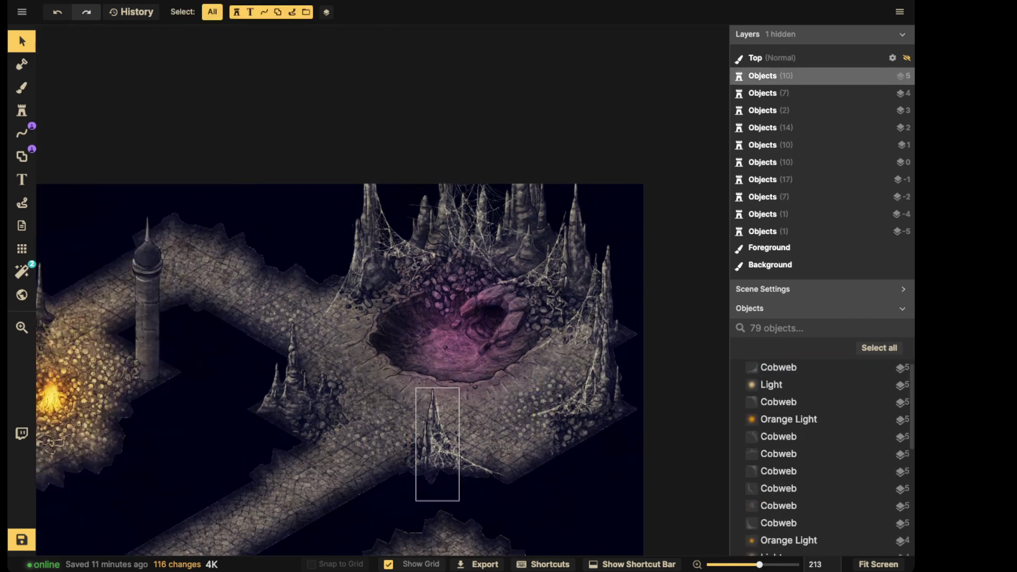
left_click(438, 488)
left_click(21, 110)
scroll(380, 337, "up", 2)
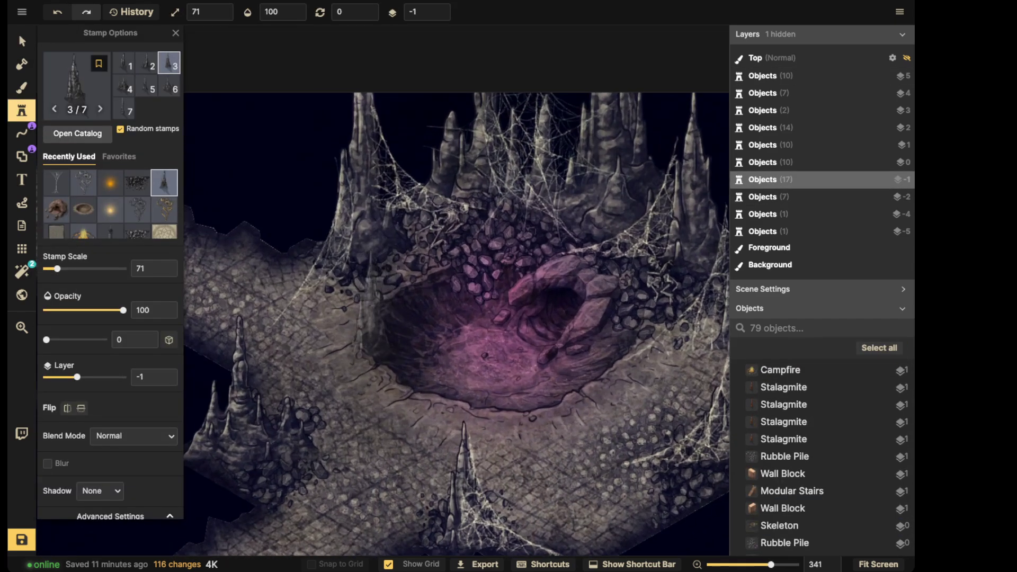
left_click(356, 334)
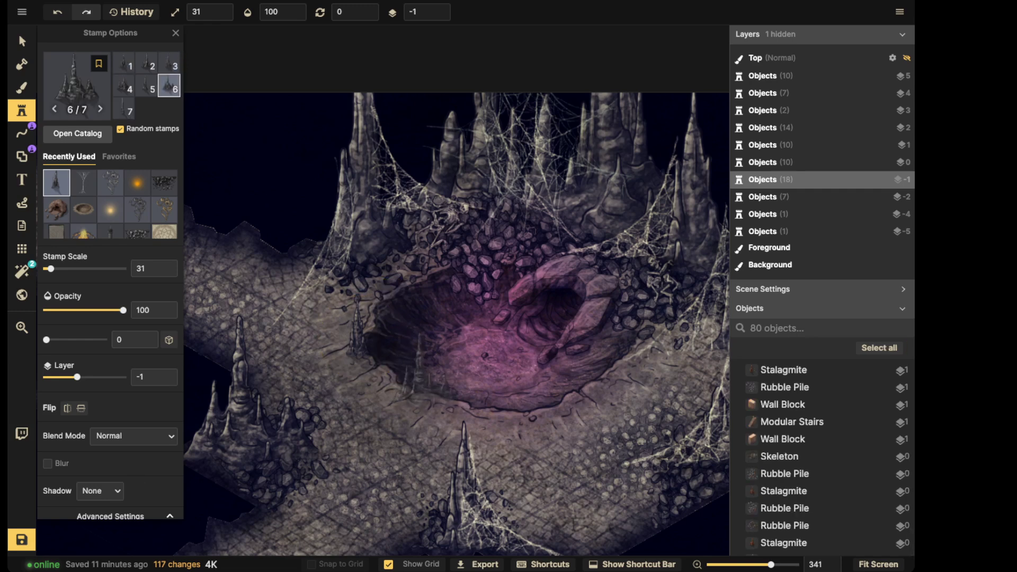
left_click(421, 371)
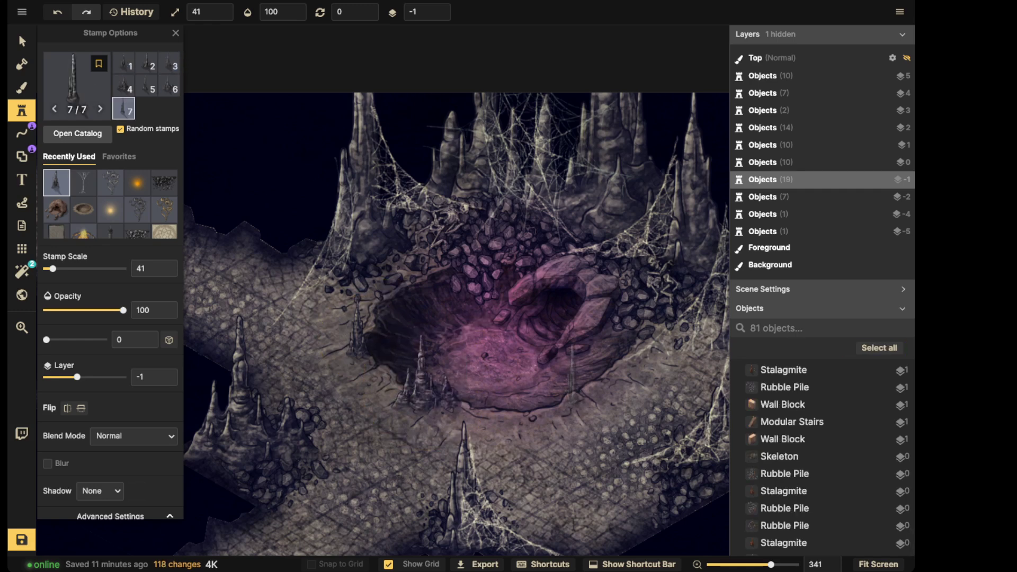
left_click(577, 381)
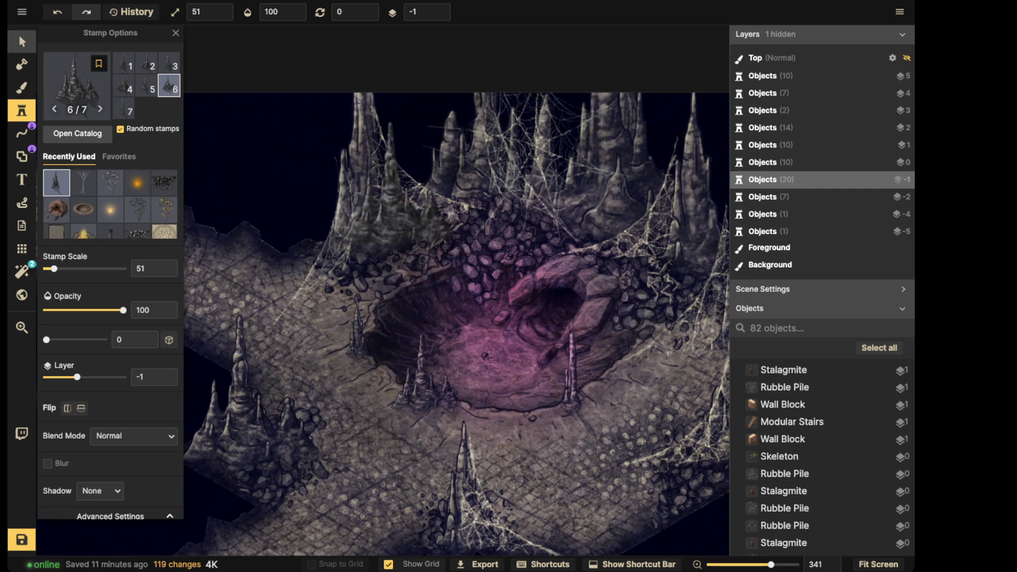
- Move the small stalagmite on the left rim inward to the crater's edge and nudge the thin one on the front right rim
key("v")
left_click(391, 370)
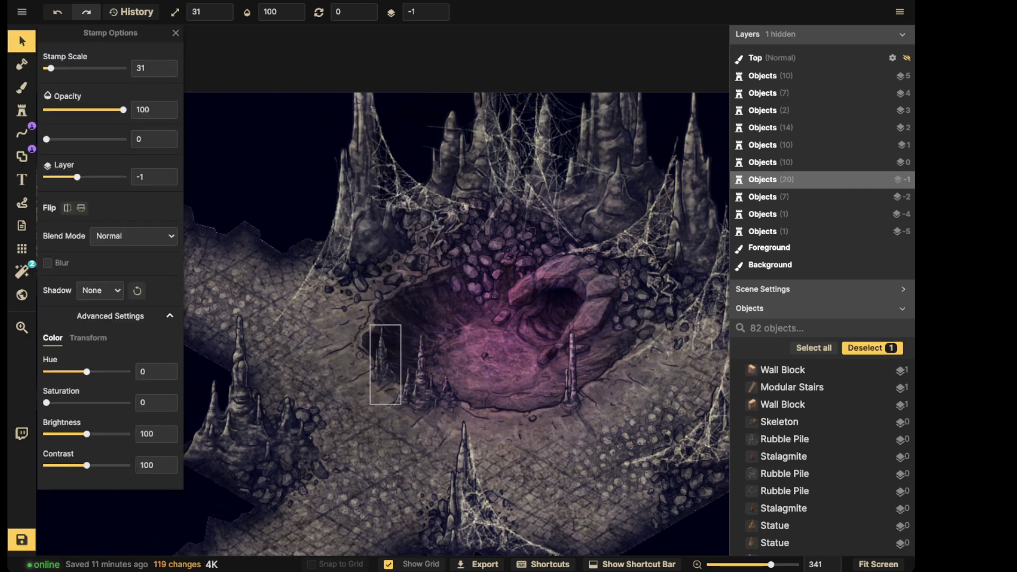
left_click_drag(572, 385, 572, 391)
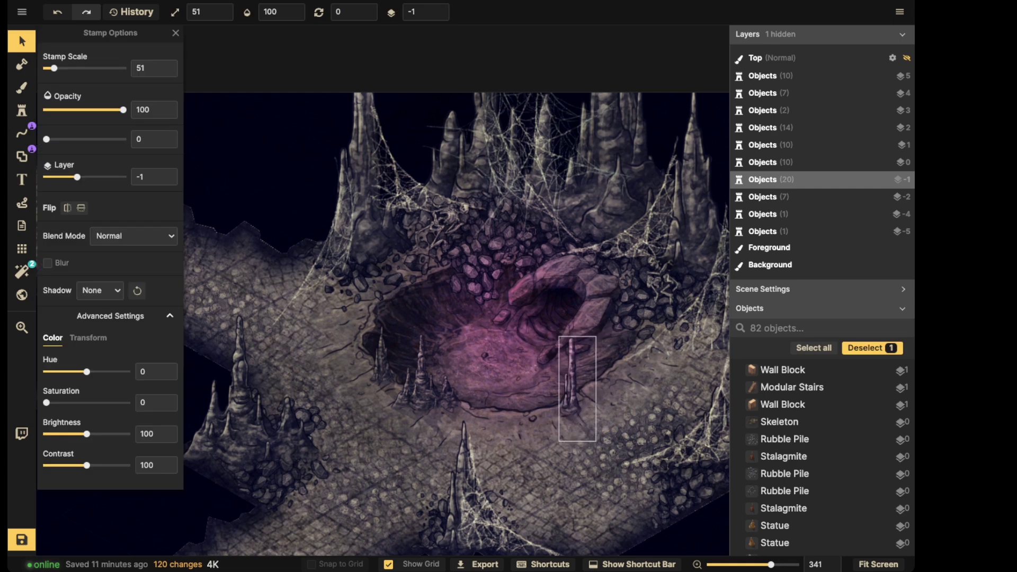
key("Escape")
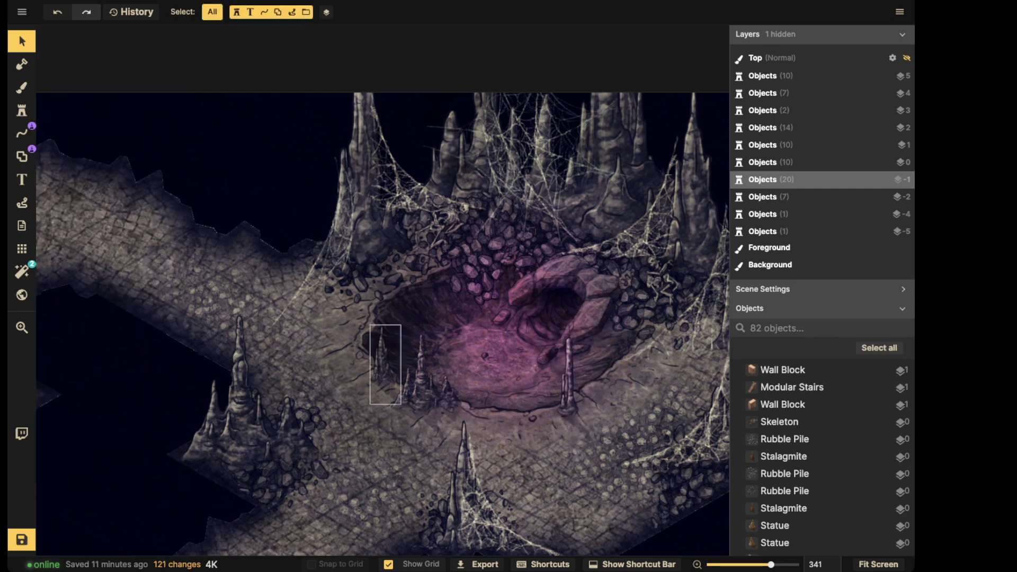
- Duplicate the small left-rim stalagmite onto the crater's right rim and beside the large stalagmite at its upper left
left_click(382, 361)
key("ctrl+c")
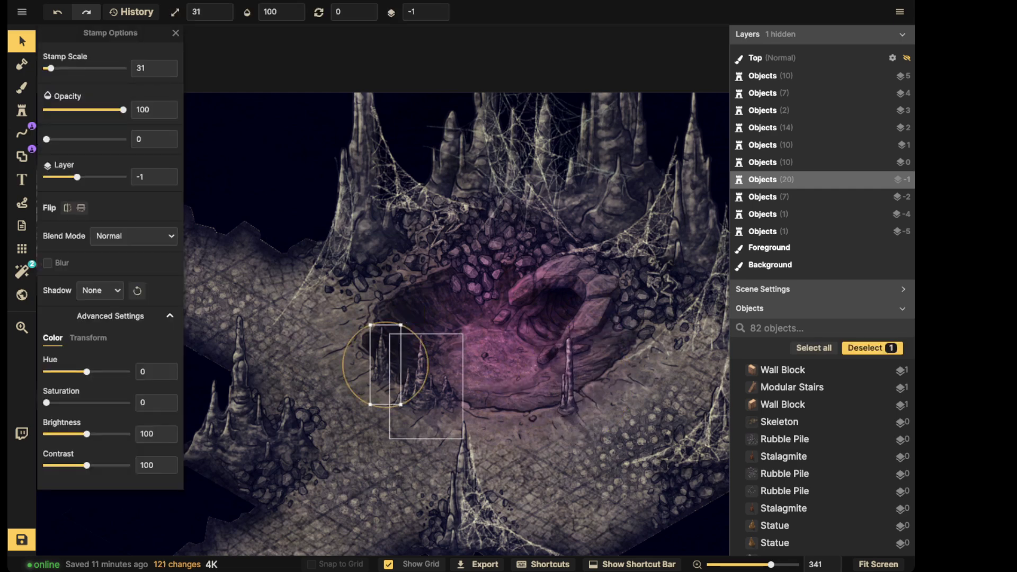
key("ctrl+v")
left_click_drag(650, 348, 636, 353)
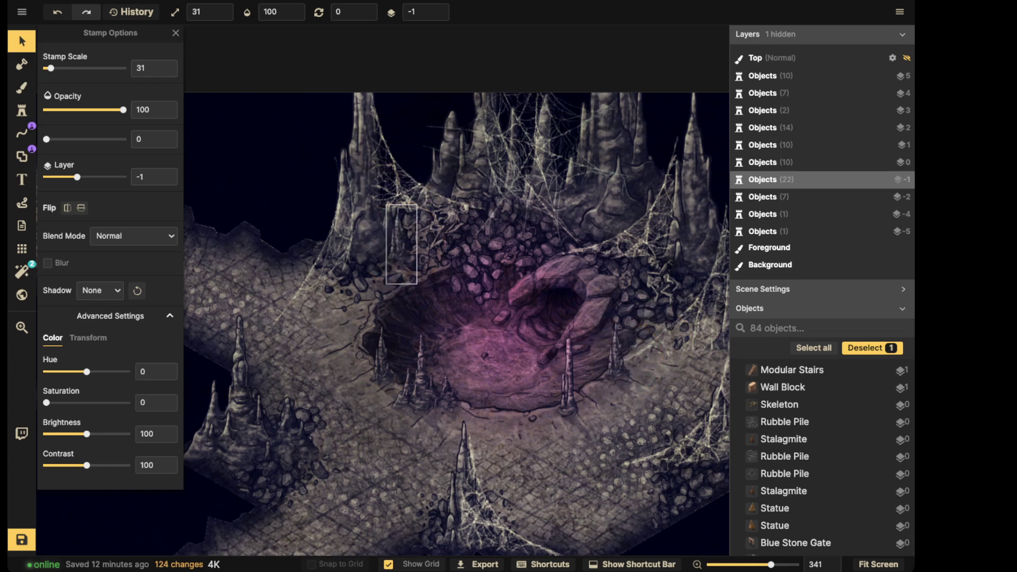
key("ctrl+v")
left_click_drag(397, 331, 206, 154)
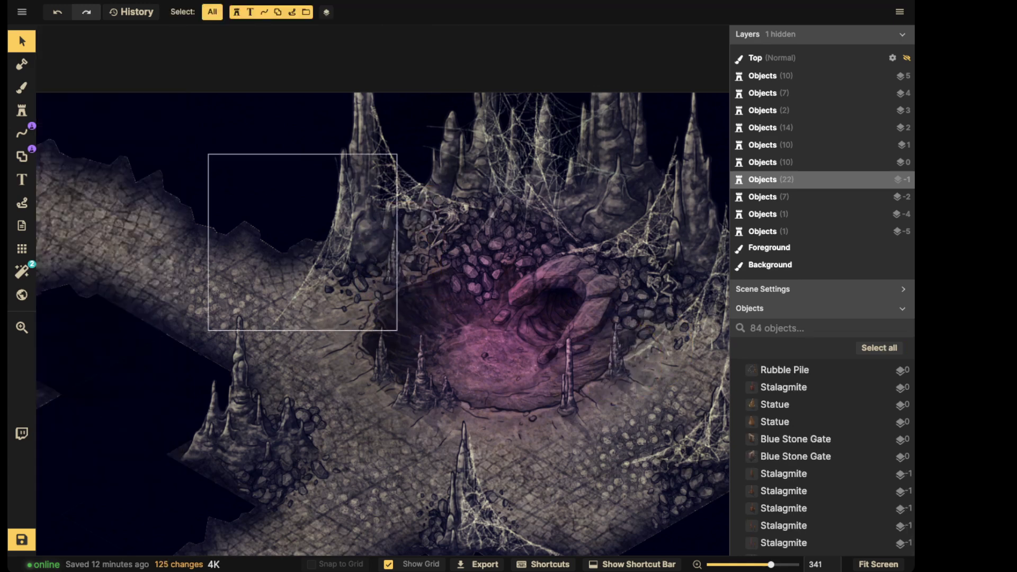
- Save the map with the finished crater decorations
scroll(295, 242, "down", 8)
key("space")
left_click_drag(300, 243, 418, 151)
left_click_drag(320, 227, 354, 198)
scroll(354, 198, "down", 3)
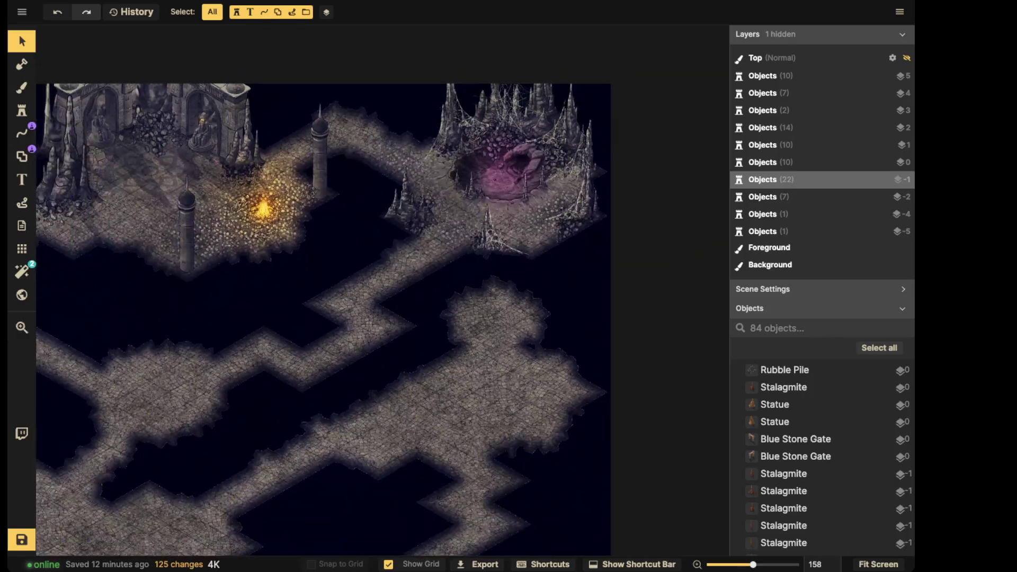
key("ctrl+s")
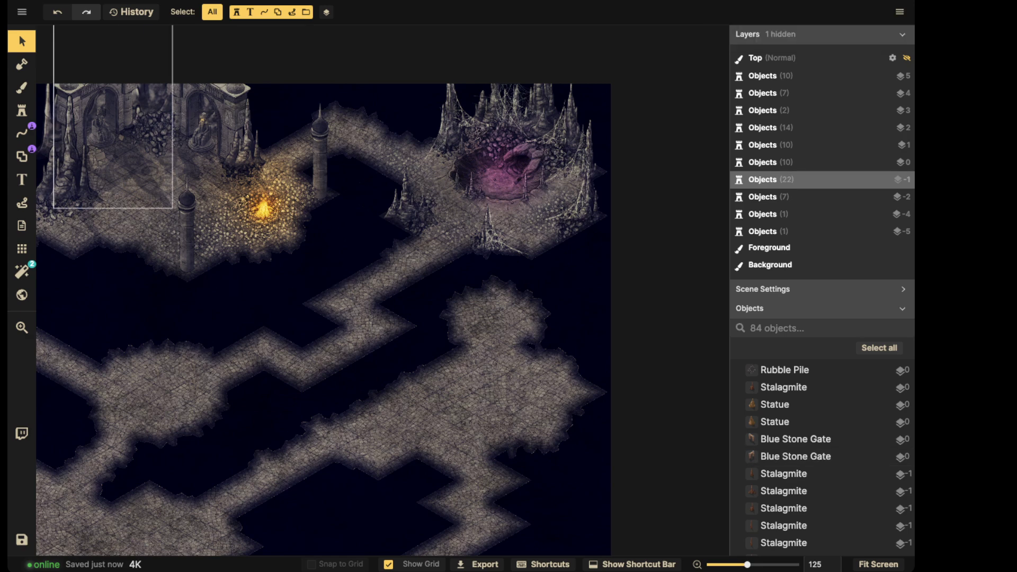
- Search the Fantasy Battlemaps textures for "cracked" and choose the dark cracked stone texture for the foreground brush
scroll(323, 318, "down", 5)
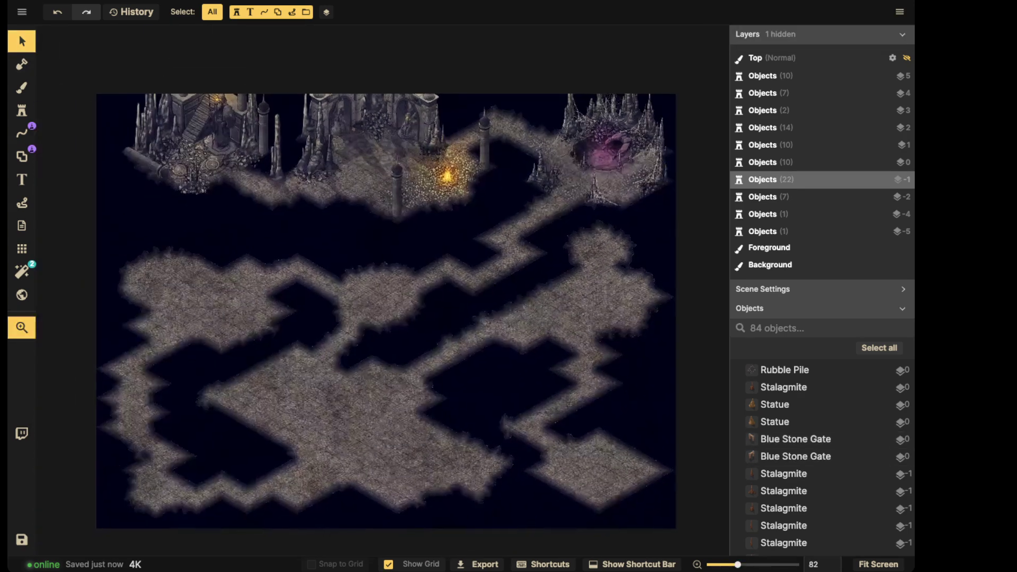
scroll(358, 299, "down", 1)
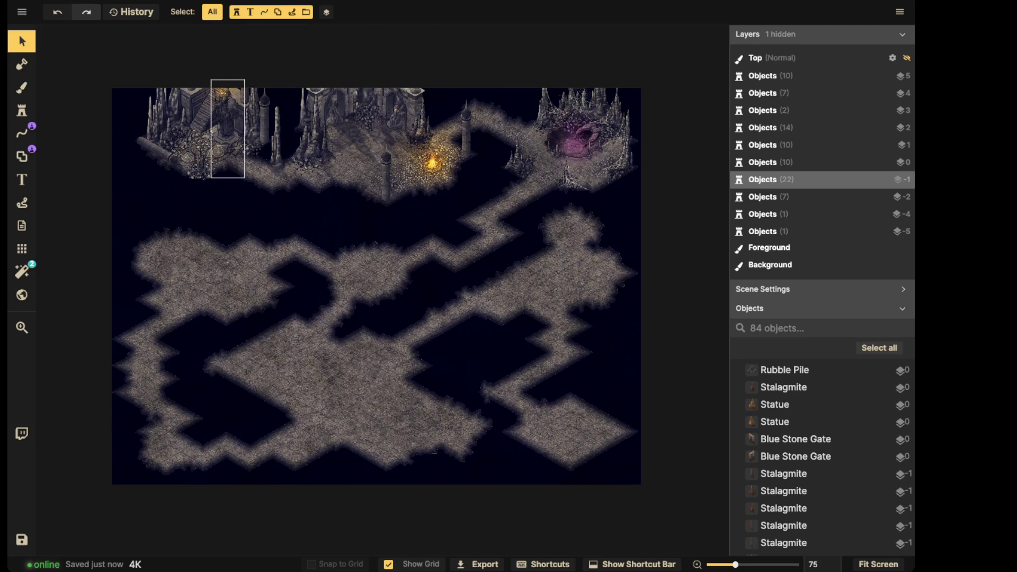
scroll(315, 155, "up", 3)
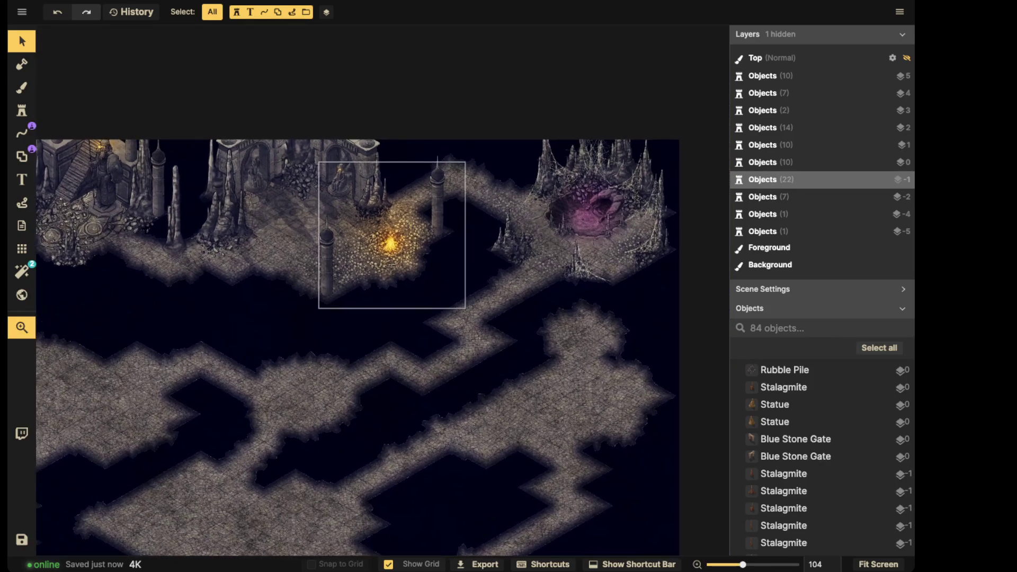
scroll(460, 204, "up", 3)
scroll(460, 204, "left", 5)
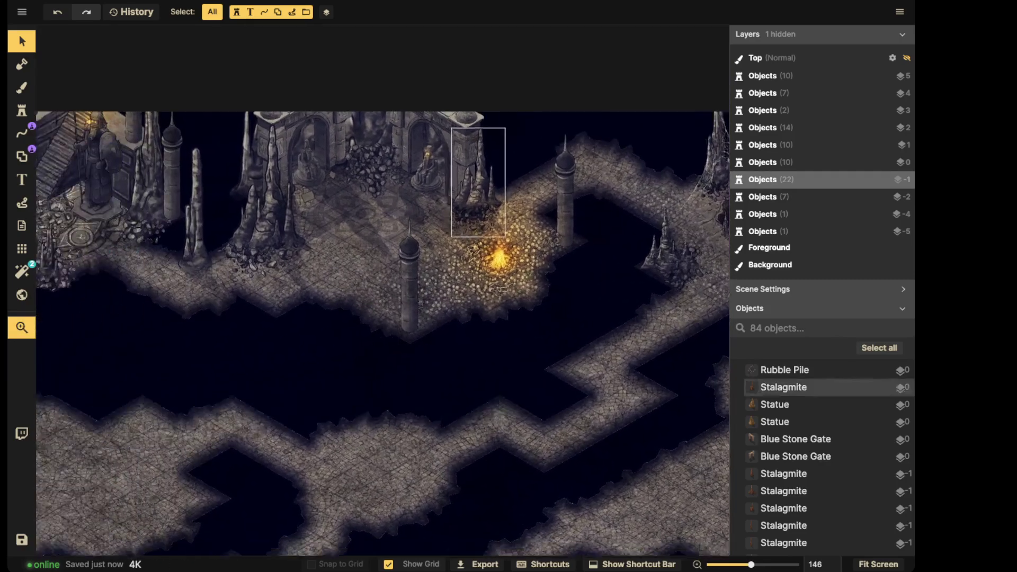
scroll(312, 248, "up", 3)
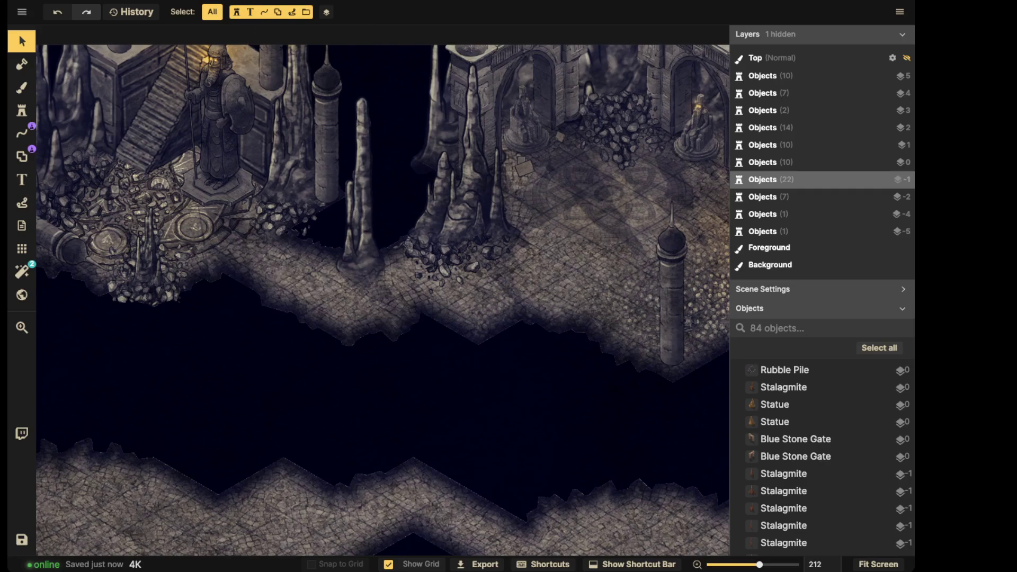
left_click(22, 87)
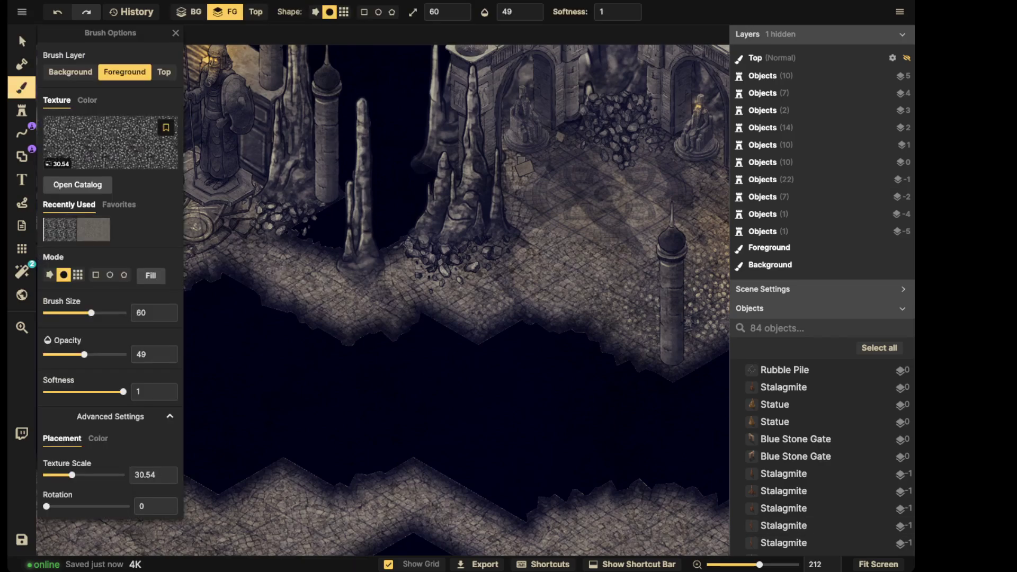
left_click(104, 148)
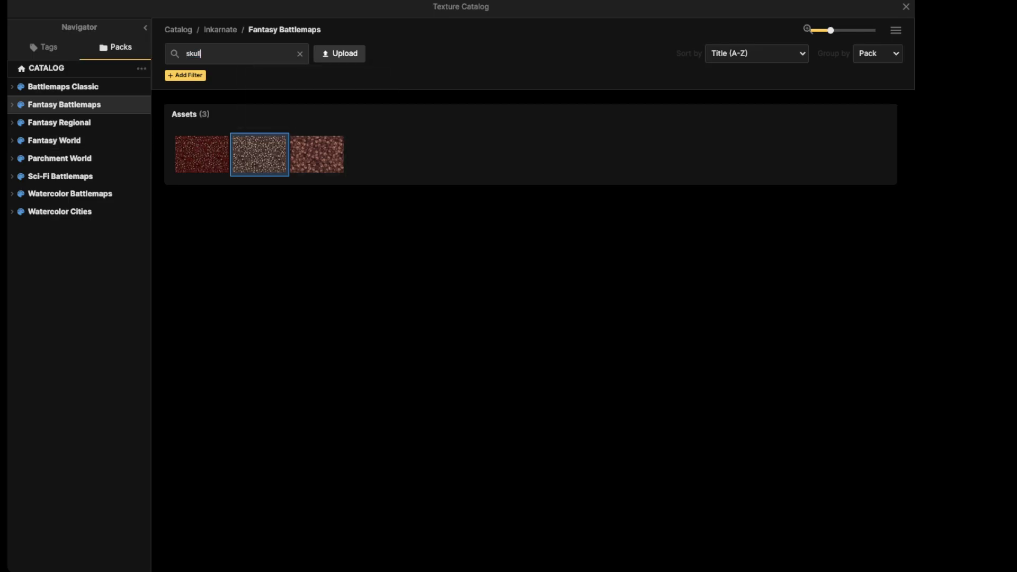
key("BackSpace")
key("BackSpace")
key("BackSpace")
key("BackSpace")
key("BackSpace")
type("cracked")
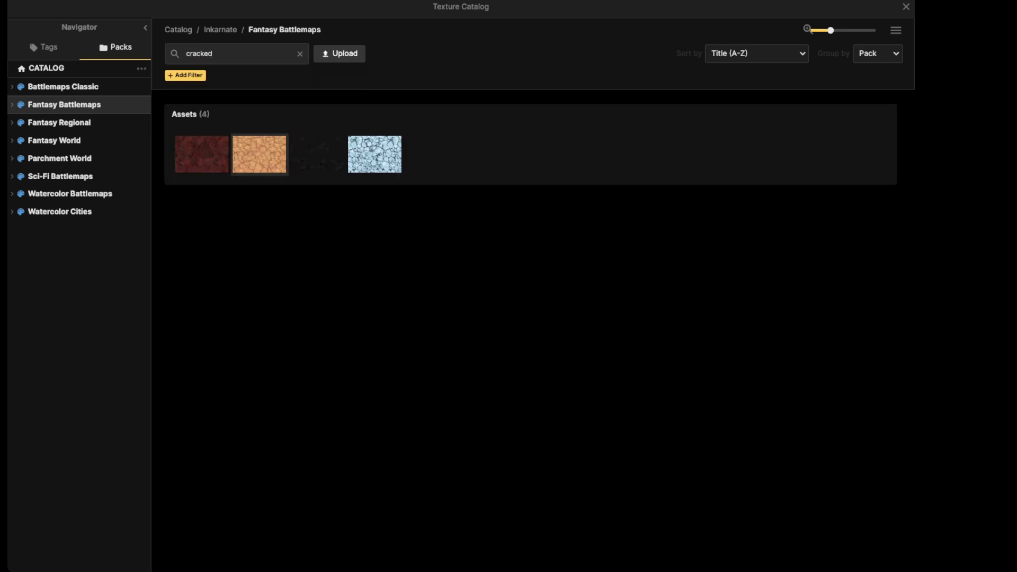
left_click(318, 154)
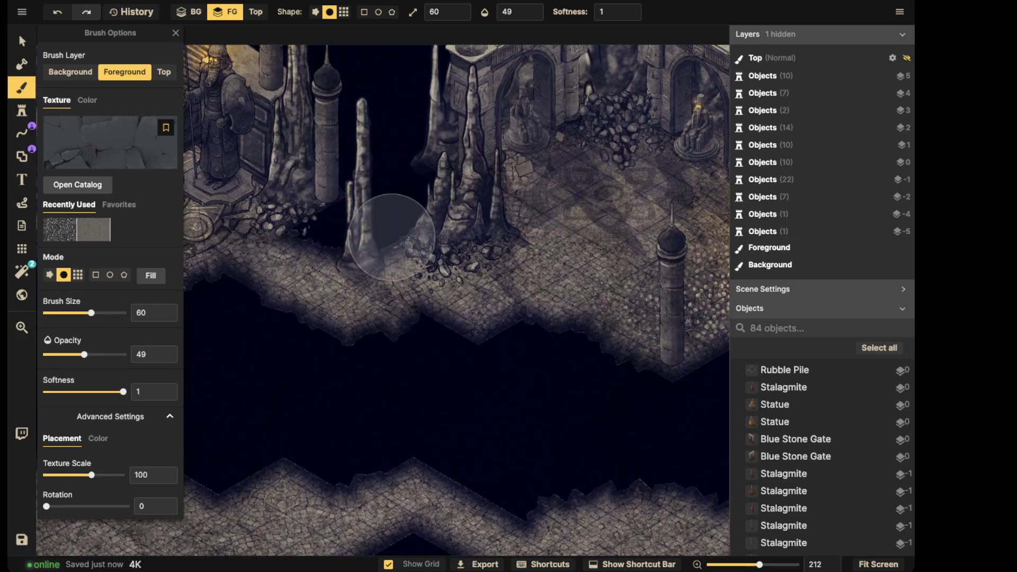
- Set the brush size to 38 and reduce the cracked texture's scale to 24.91
key("bracketleft")
key("bracketleft")
key("bracketleft")
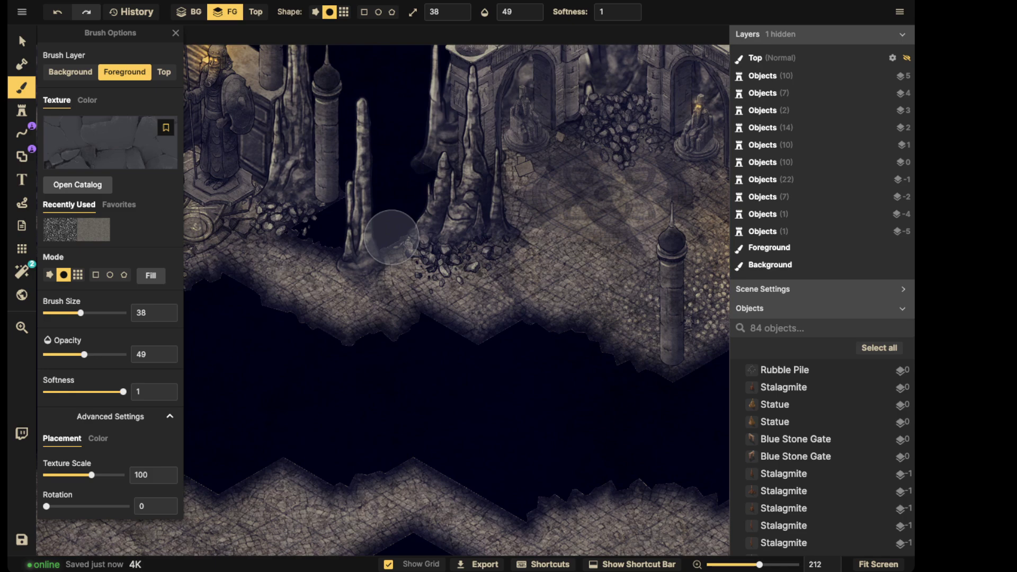
scroll(392, 237, "down", 12, "shift")
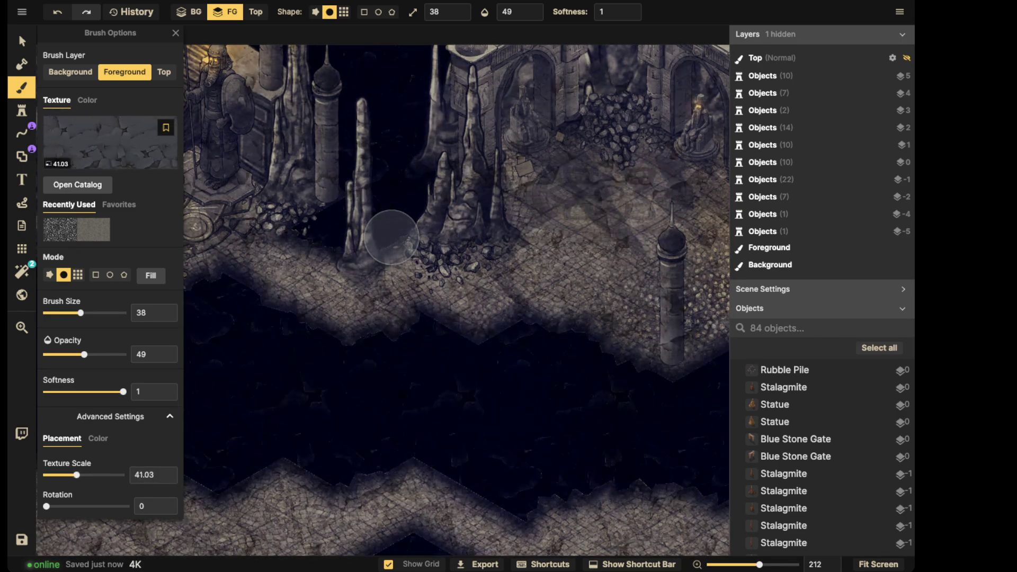
scroll(391, 237, "down", 1, "shift")
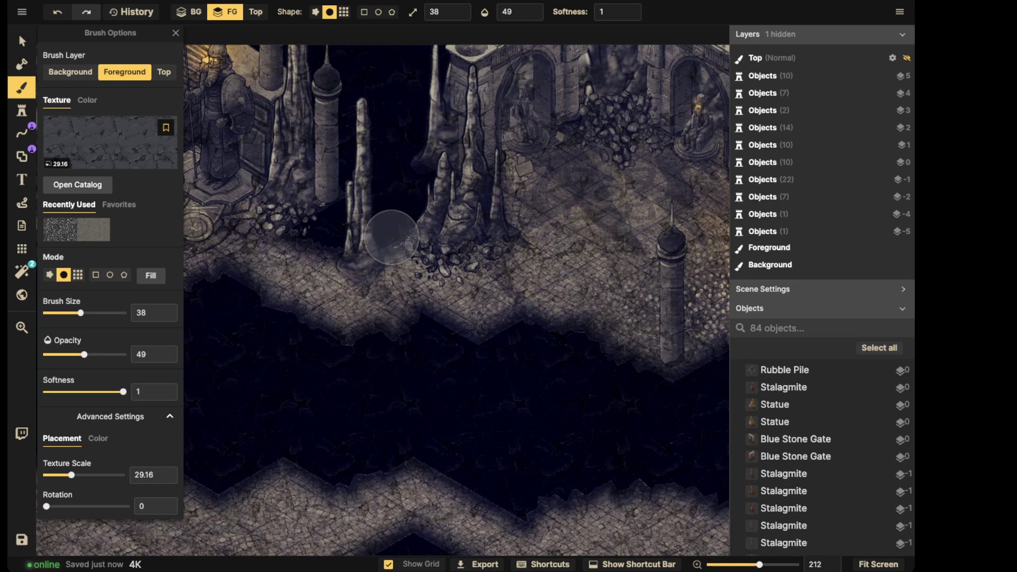
scroll(392, 238, "down", 4, "shift")
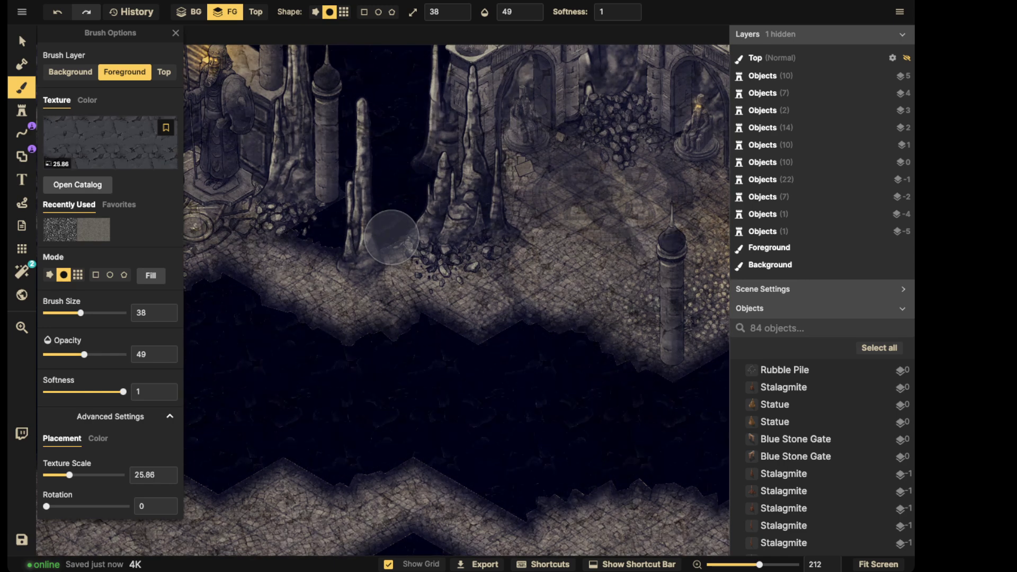
- Raise the brush opacity to 100 and paint cracked, ragged rock along the path edge below the thin stalagmite
scroll(396, 360, "up", 5)
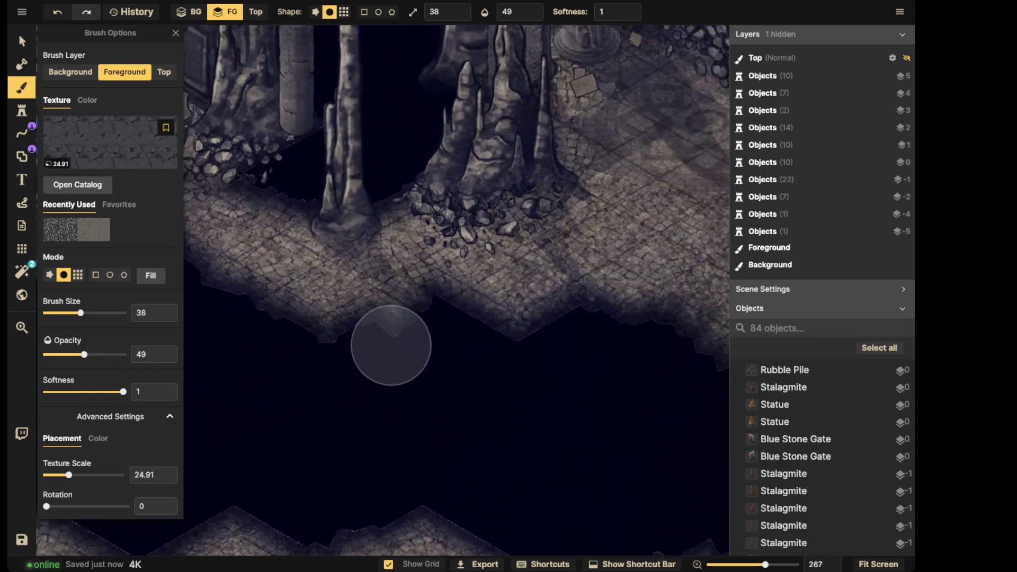
scroll(352, 295, "down", 2)
scroll(111, 371, "down", 2)
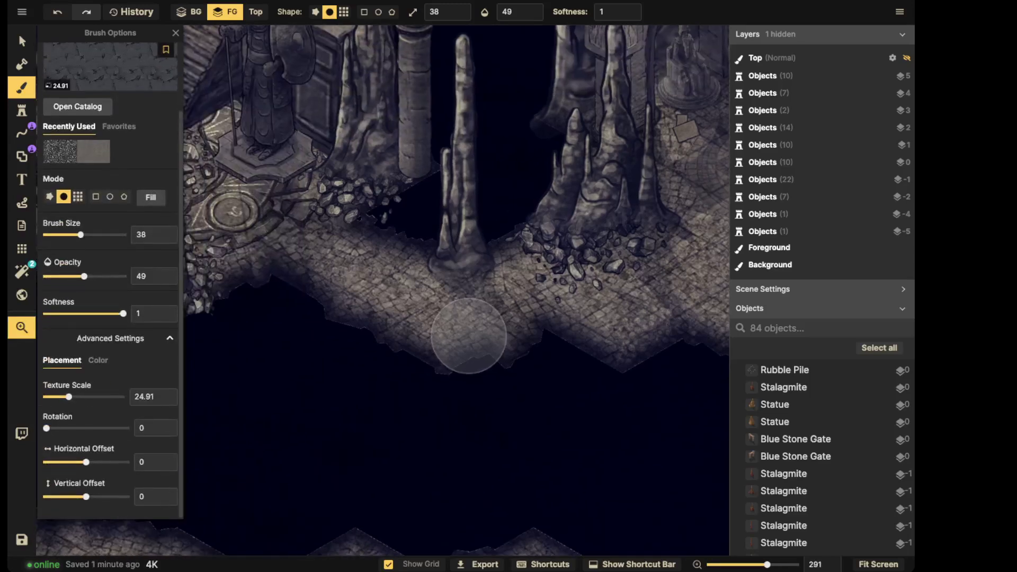
mouse_move(300, 299)
left_mouse_down()
mouse_move(339, 331)
mouse_move(409, 330)
mouse_move(435, 355)
mouse_move(503, 354)
mouse_move(407, 349)
mouse_move(340, 309)
left_mouse_up()
left_click(540, 12)
left_click(332, 302)
left_click(311, 302)
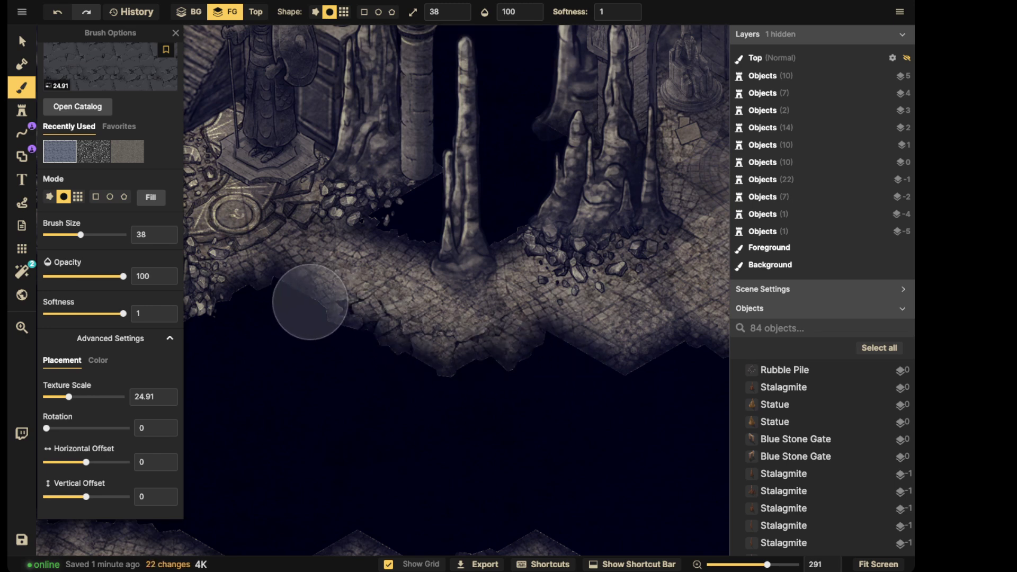
- Paint the cracked texture along the front edge of the tower and campfire clearing and onward to the right
scroll(370, 216, "down", 2)
mouse_move(650, 204)
middle_mouse_down()
mouse_move(382, 228)
mouse_move(309, 219)
middle_mouse_up()
mouse_move(390, 354)
left_mouse_down()
mouse_move(433, 377)
mouse_move(510, 386)
mouse_move(579, 344)
mouse_move(670, 312)
mouse_move(670, 233)
mouse_move(656, 185)
left_mouse_up()
mouse_move(657, 185)
middle_mouse_down()
mouse_move(336, 226)
mouse_move(423, 261)
mouse_move(386, 200)
middle_mouse_up()
left_click(386, 289)
mouse_move(358, 311)
left_mouse_down()
mouse_move(347, 323)
mouse_move(456, 266)
mouse_move(525, 302)
mouse_move(511, 361)
left_mouse_up()
- Paint cracks around the edges of the small central clearing and down its narrow passage to the large cavern
mouse_move(511, 361)
middle_mouse_down()
mouse_move(472, 352)
mouse_move(583, 290)
middle_mouse_up()
mouse_move(583, 290)
left_mouse_down()
mouse_move(340, 397)
mouse_move(255, 274)
left_mouse_up()
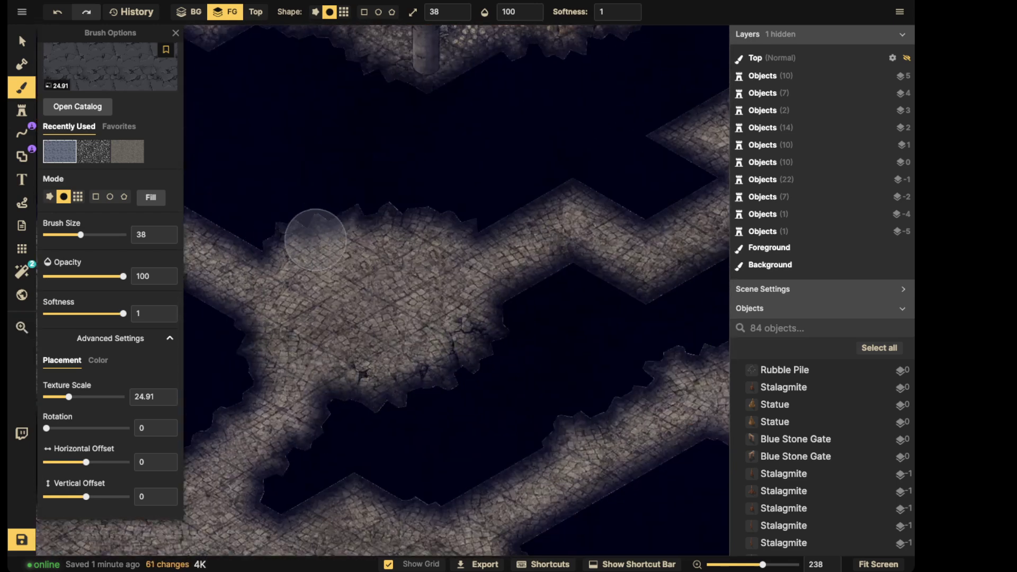
left_click_drag(288, 238, 285, 263)
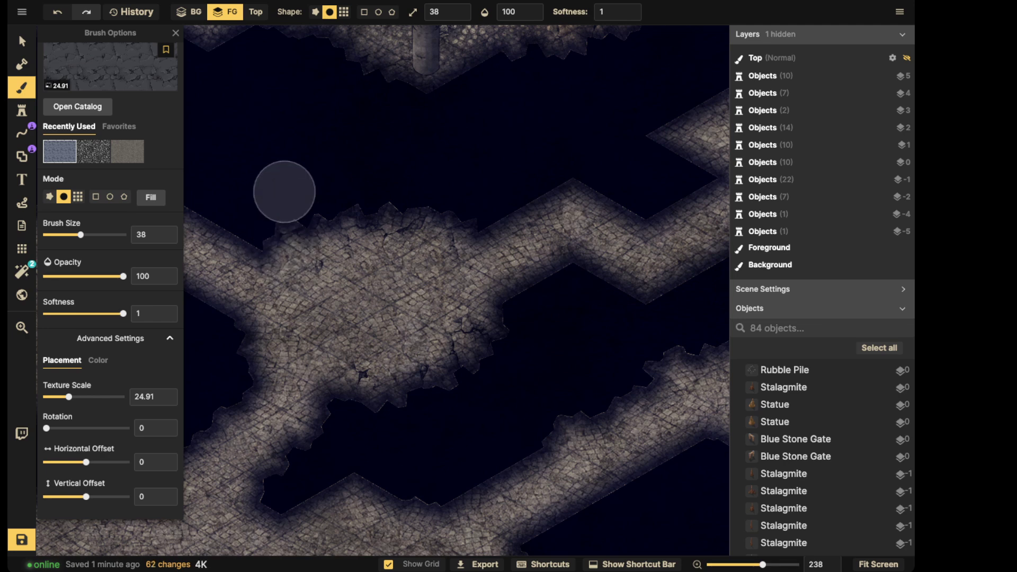
middle_click_drag(342, 349, 546, 236)
left_click_drag(480, 275, 513, 313)
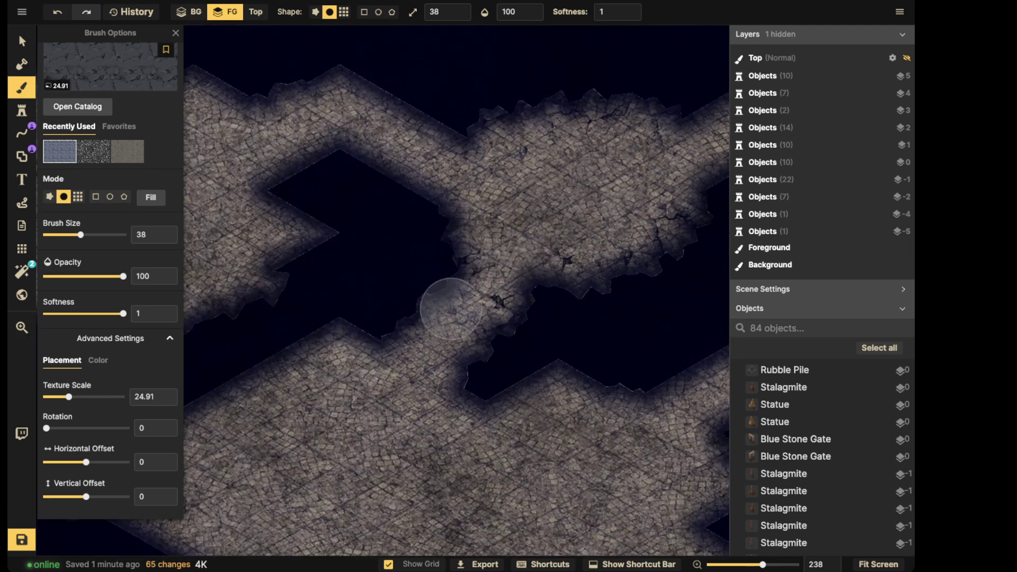
left_click_drag(436, 318, 481, 368)
left_click(514, 323)
- Paint cracks along the lower edge and rounded upper-left end of the western cavern
middle_click_drag(350, 265, 662, 267)
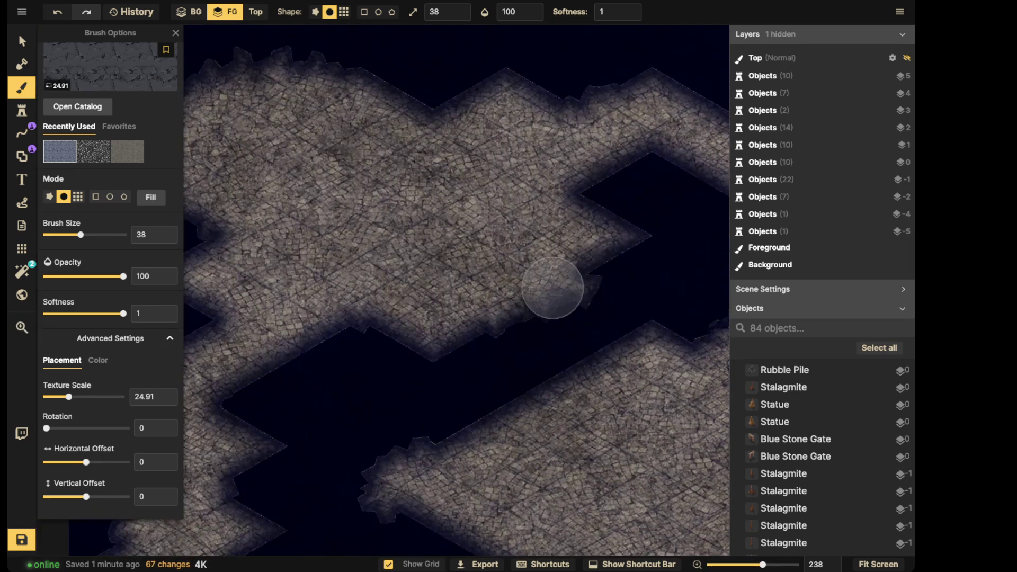
middle_click_drag(540, 279, 704, 367)
mouse_move(465, 216)
left_mouse_down()
mouse_move(434, 129)
mouse_move(355, 191)
mouse_move(330, 245)
mouse_move(363, 311)
left_mouse_up()
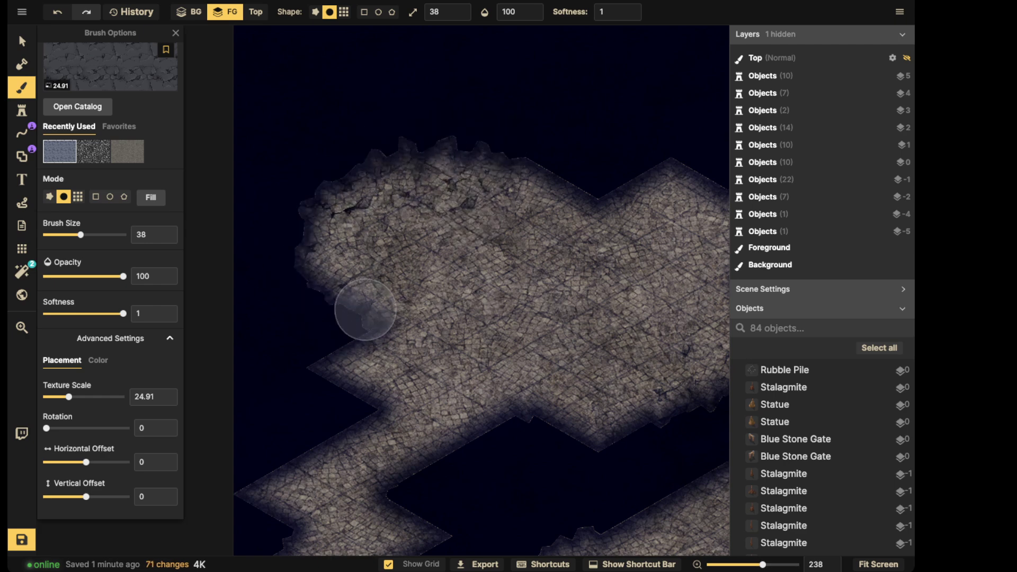
- Paint cracks along the outer edge of the western passage and around the map's lower-left corner
mouse_move(472, 432)
middle_mouse_down()
mouse_move(502, 238)
mouse_move(493, 189)
mouse_move(531, 368)
mouse_move(475, 171)
middle_mouse_up()
left_click(320, 290)
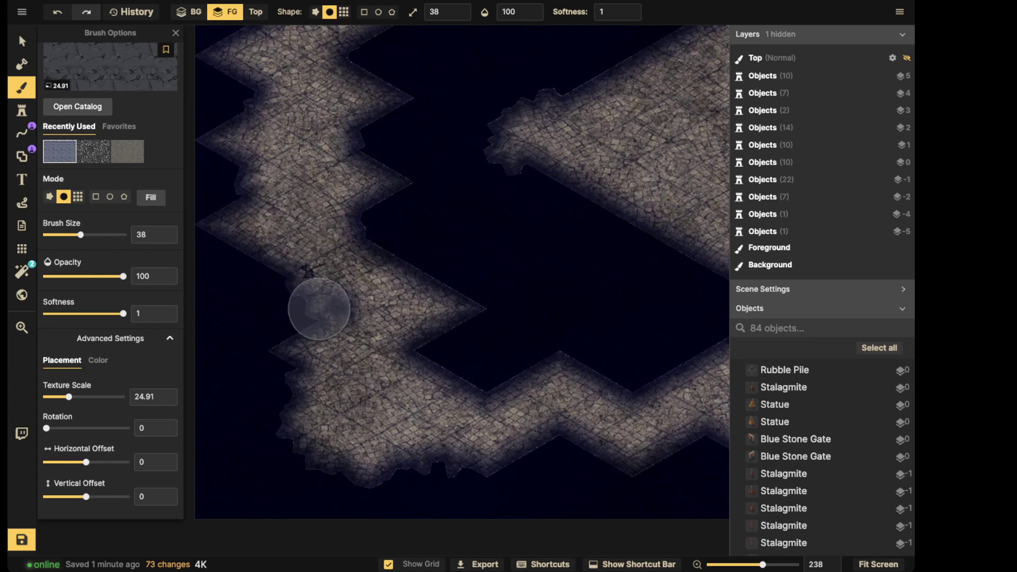
left_click(319, 309)
left_click(309, 415)
left_click(314, 389)
left_click(355, 451)
- Crack the pointed western tip of the large cavern and touch up the passage below the small central clearing
mouse_move(638, 400)
middle_mouse_down()
mouse_move(583, 405)
mouse_move(594, 375)
mouse_move(662, 300)
mouse_move(419, 253)
middle_mouse_up()
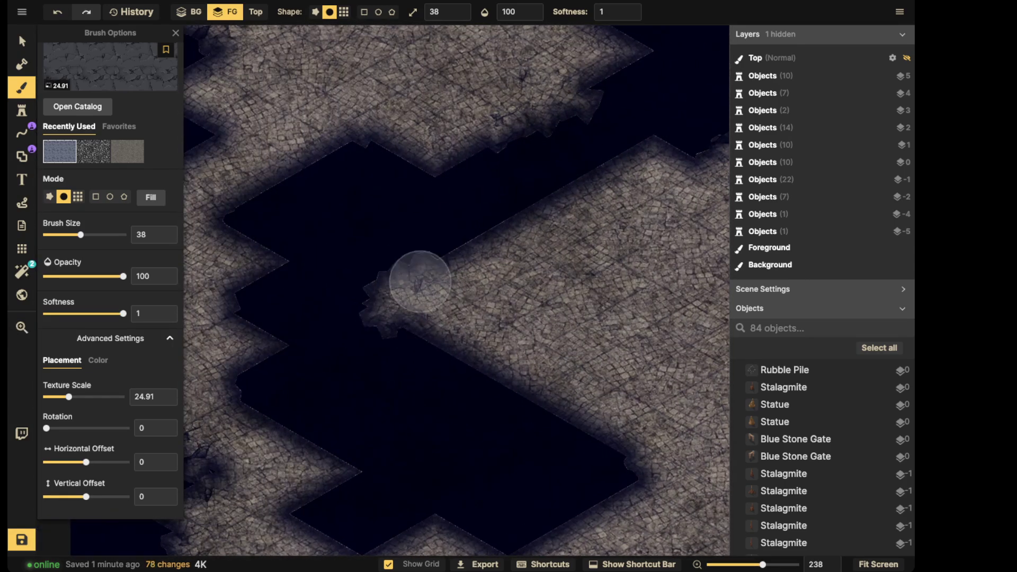
left_click(420, 282)
left_click(446, 284)
middle_click_drag(689, 239, 460, 352)
left_click(499, 248)
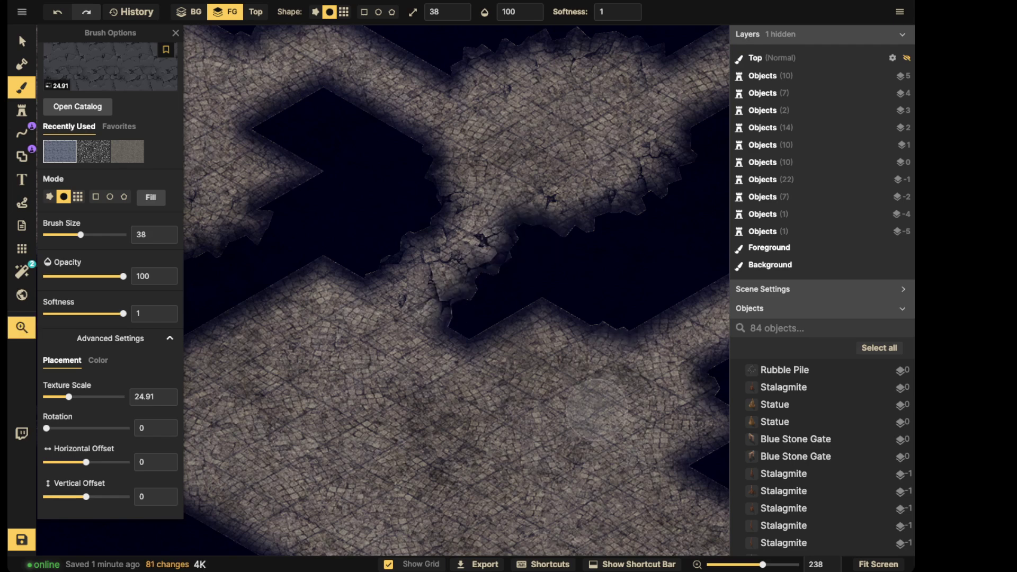
- Paint cracks along the eastern diagonal path, the large cavern's eastern end and the entrance to the lower-right chamber
mouse_move(595, 411)
middle_mouse_down()
mouse_move(531, 381)
mouse_move(431, 359)
mouse_move(443, 336)
middle_mouse_up()
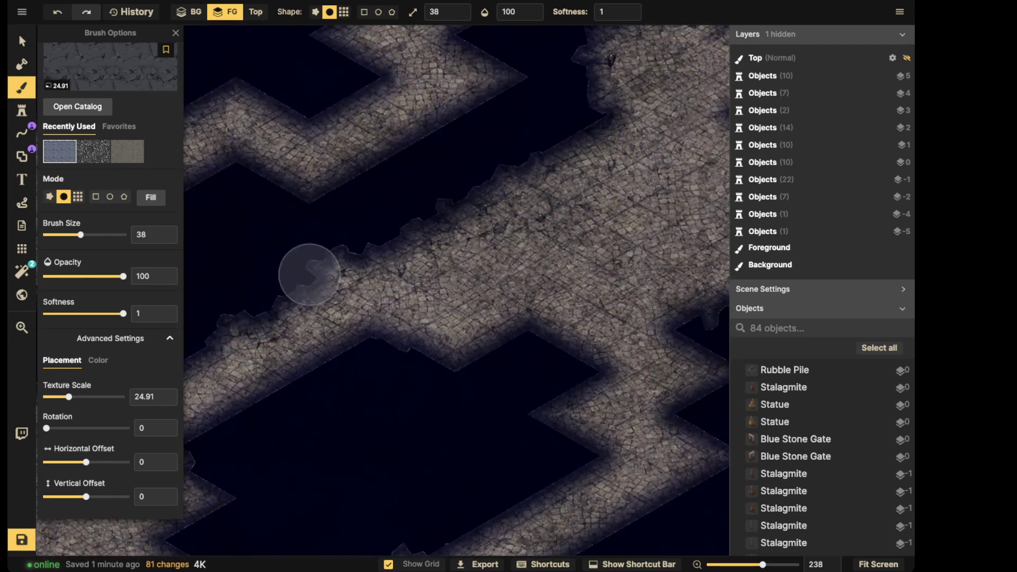
middle_click_drag(682, 162, 388, 265)
middle_click_drag(606, 204, 517, 229)
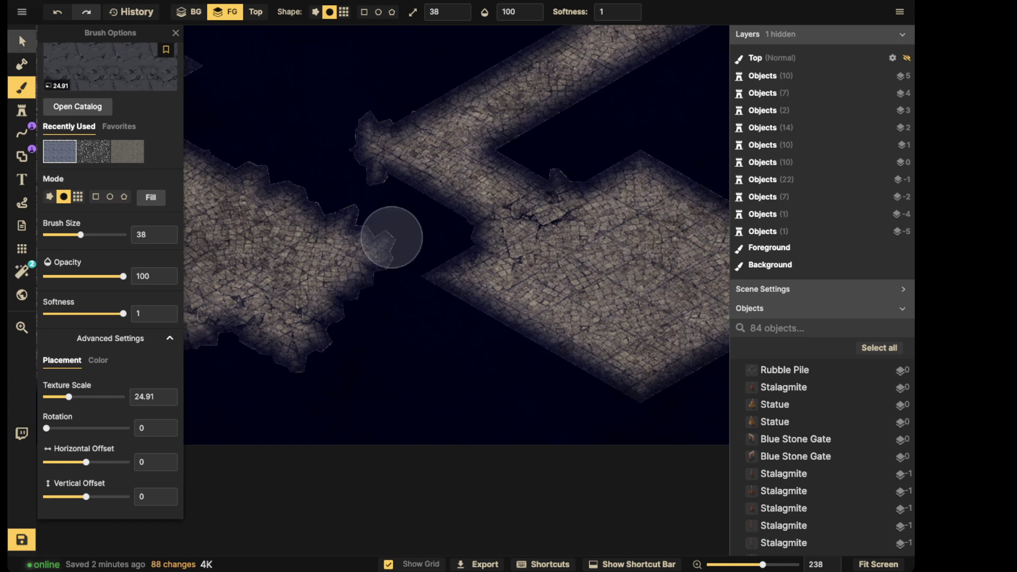
- Examine the cracked cavern edges across the whole map and compare them with the decorated northern areas
key("s")
scroll(391, 237, "down", 5)
scroll(391, 237, "down", 10)
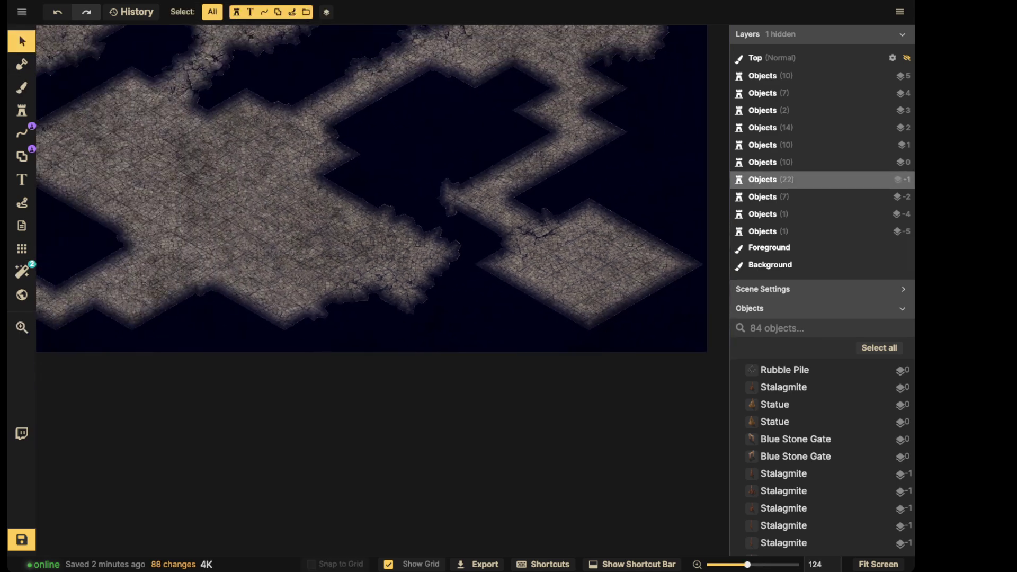
scroll(392, 237, "down", 3)
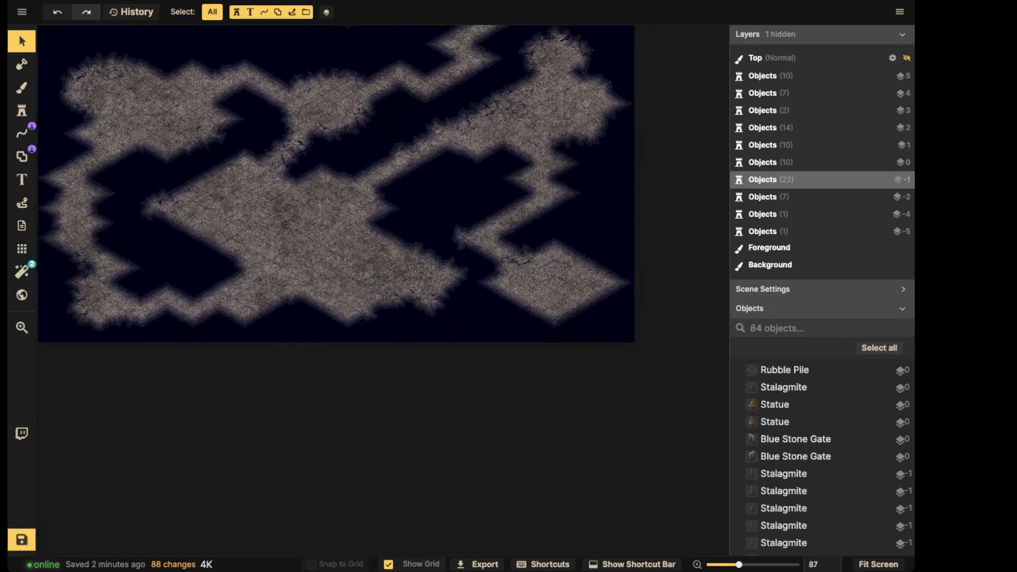
scroll(345, 254, "up", 6)
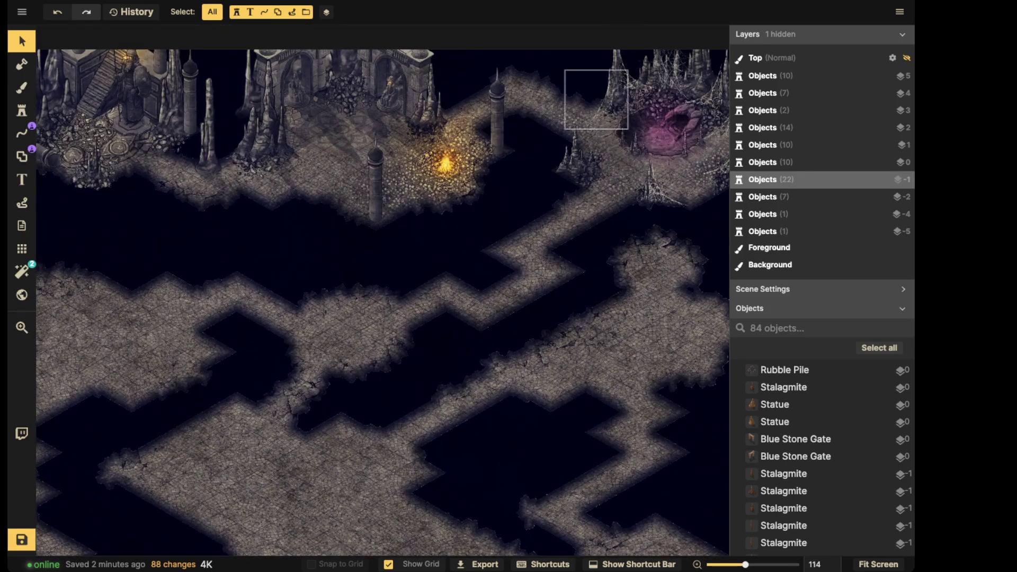
middle_click_drag(579, 158, 512, 174)
scroll(310, 366, "up", 4)
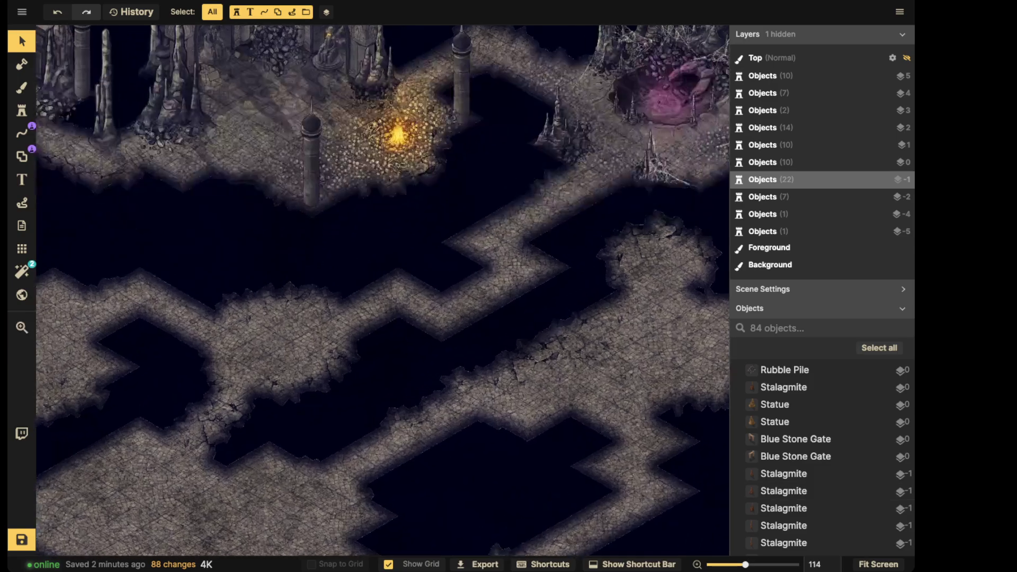
scroll(303, 339, "up", 5)
- Place five copies of the stone tower beside the campfire area, scale 260 on layer 2, around the edge of the small central clearing
middle_click_drag(303, 339, 558, 541)
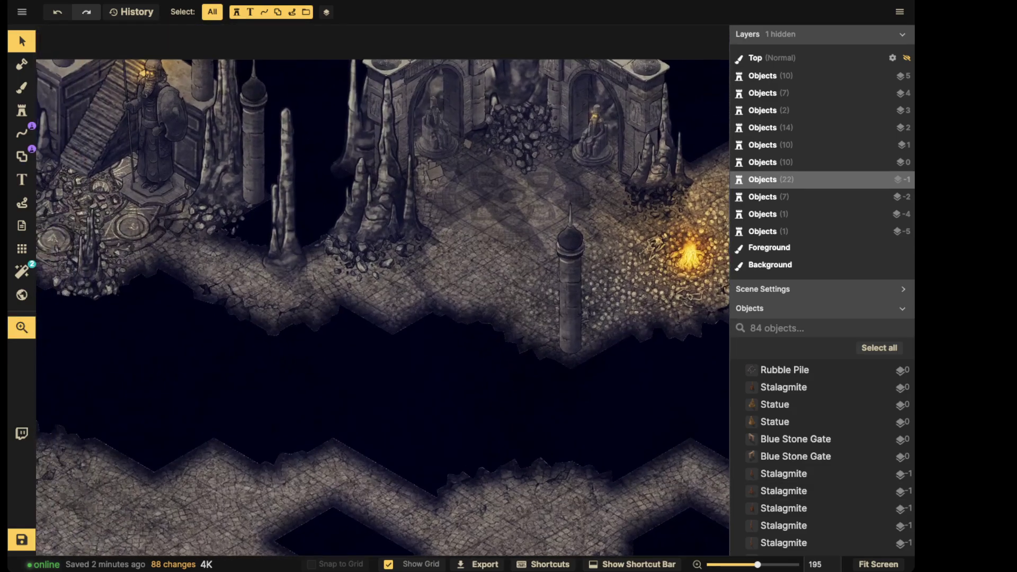
middle_click_drag(418, 312, 282, 198)
left_click(433, 158)
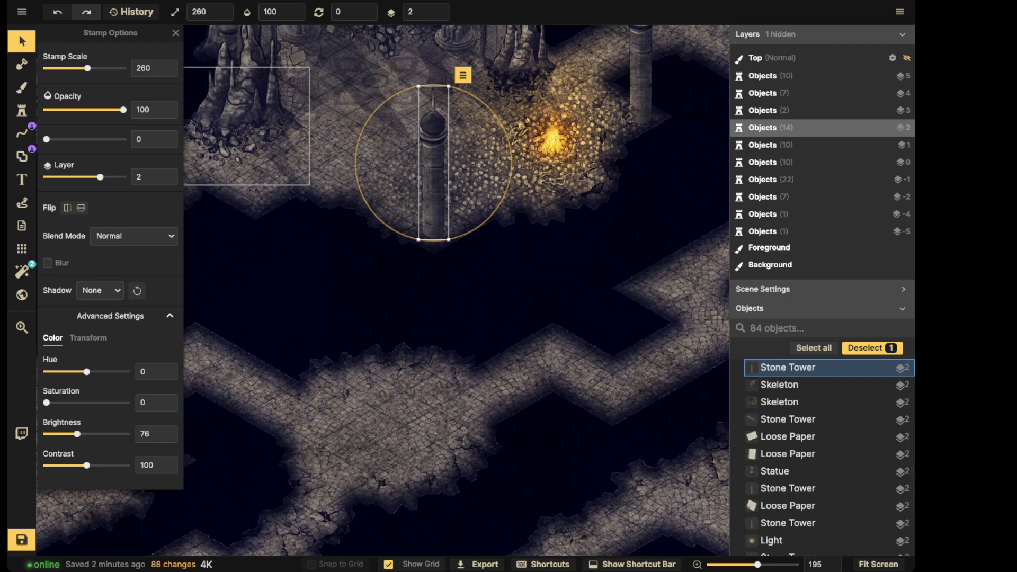
key("s")
middle_click_drag(421, 349, 427, 231)
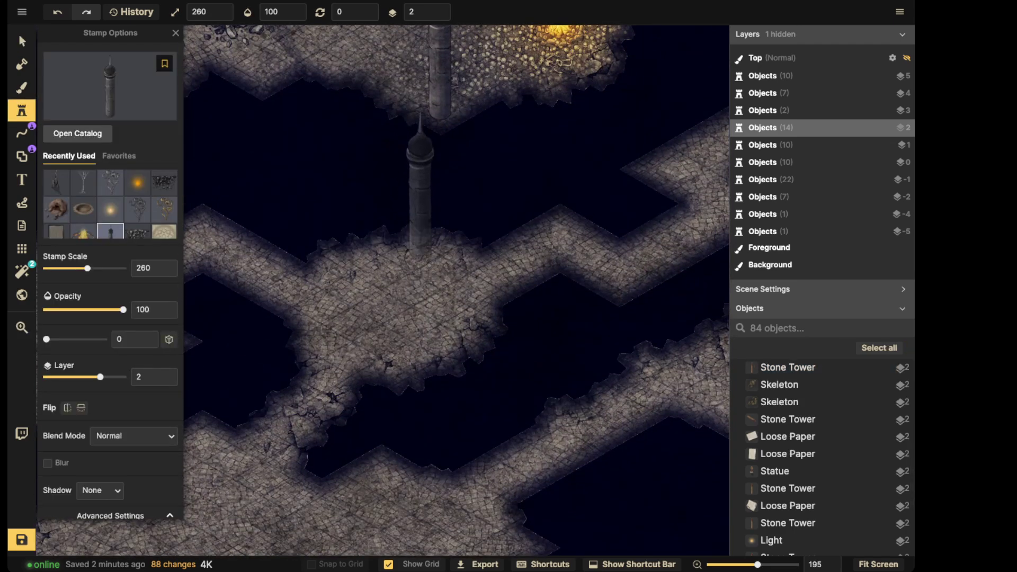
left_click(433, 183)
left_click(333, 196)
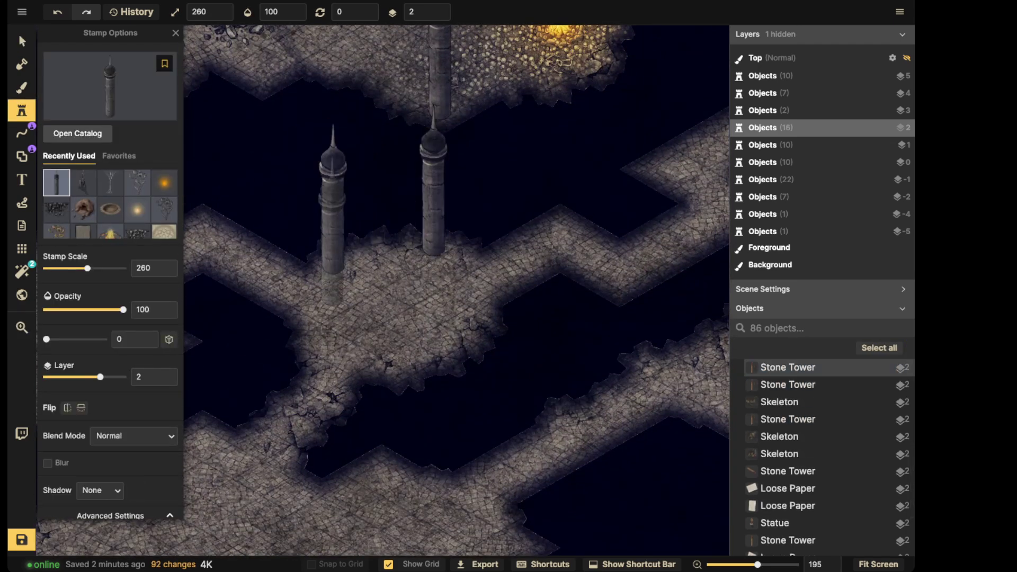
left_click(395, 315)
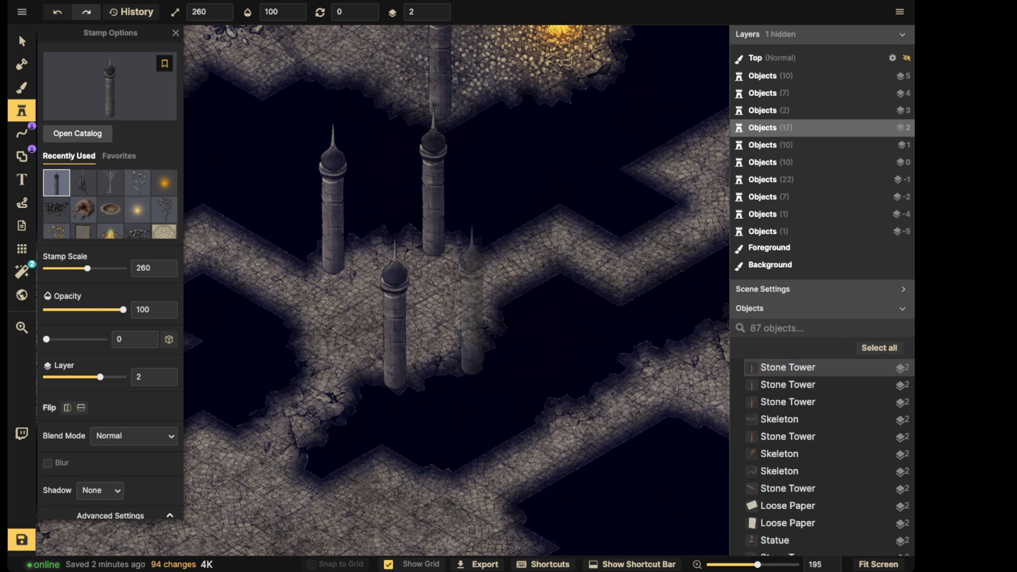
left_click(487, 267)
left_click(311, 274)
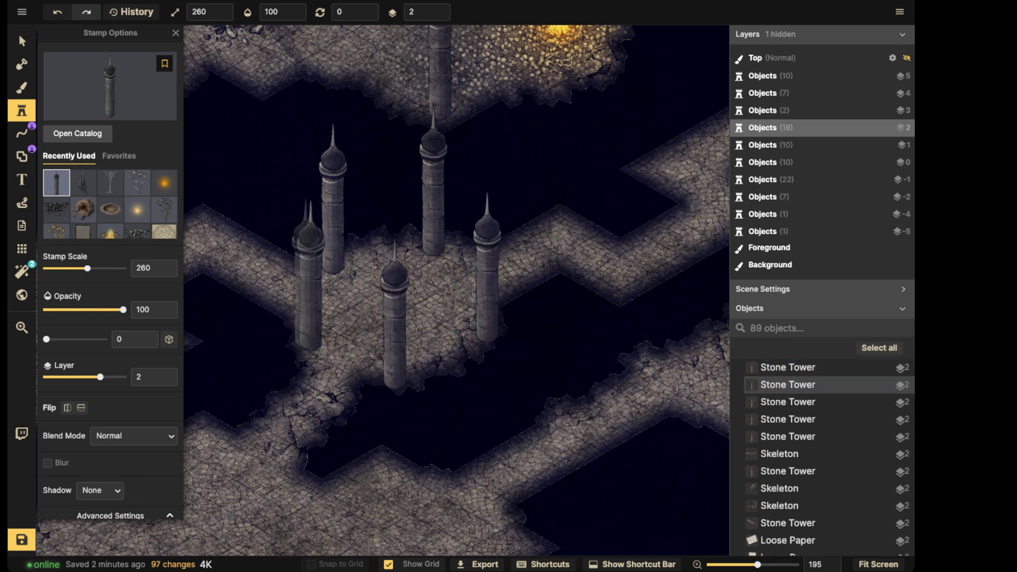
- Topple the clearing's western tower by rotating it to 105, lay it across the southern edge and put it on layer 0
key("v")
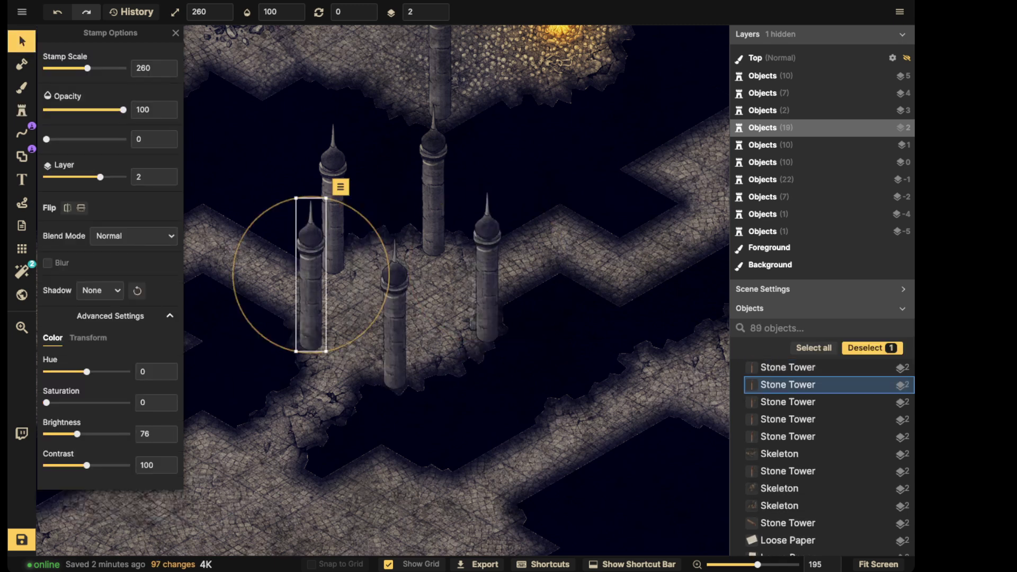
left_click_drag(46, 138, 72, 139)
left_click_drag(311, 275, 368, 344)
key("Left")
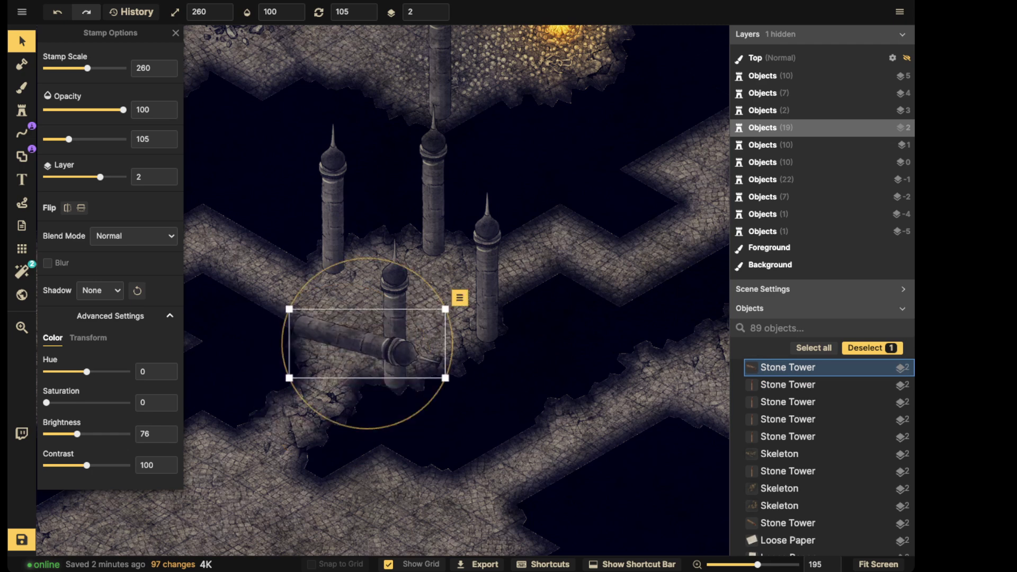
left_click(439, 16)
left_click(439, 15)
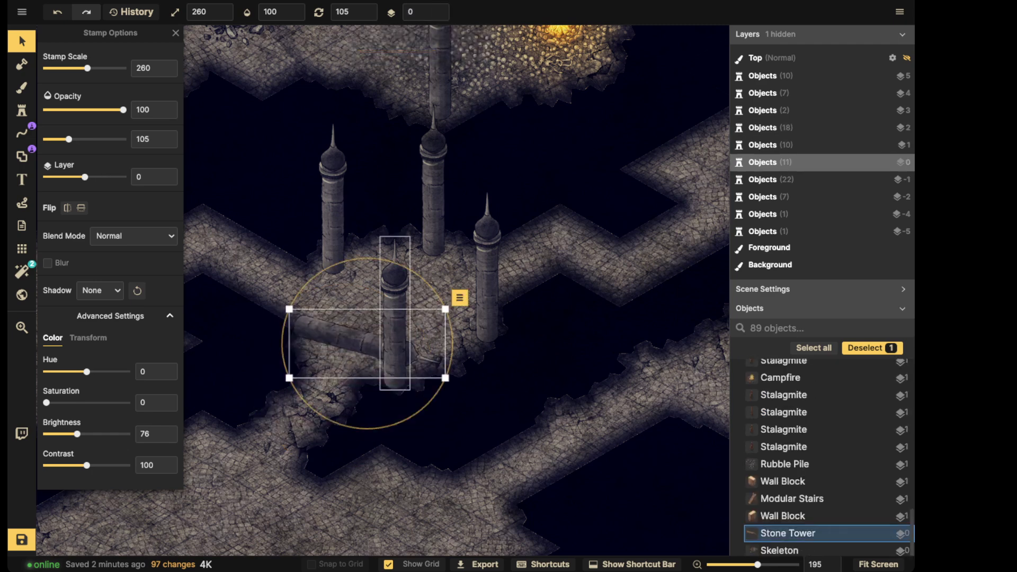
- Lean the clearing's eastern tower outward at a rotation of 15 and shift it slightly south
left_click(535, 297)
left_click(487, 275)
mouse_move(563, 267)
left_mouse_down()
mouse_move(526, 201)
mouse_move(561, 288)
left_mouse_up()
left_click_drag(487, 275, 491, 293)
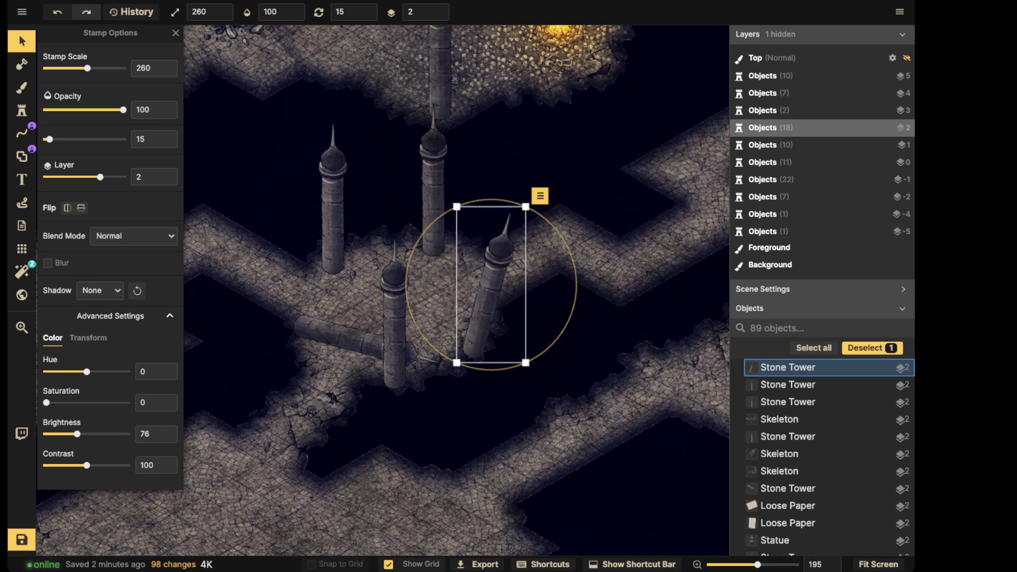
- Tilt the clearing's two northern towers slightly away from each other
left_click(433, 185)
left_click_drag(512, 180, 512, 188)
left_click(333, 206)
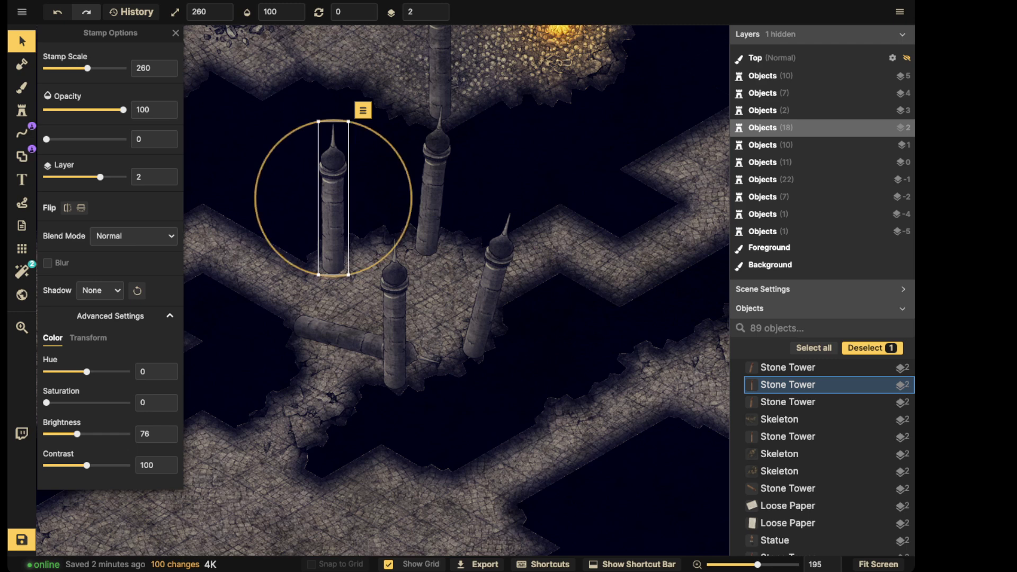
left_click_drag(411, 199, 411, 191)
- Topple the clearing's southern tower by rotating it to 226 and lay it along the passage to the southwest
left_click(395, 312)
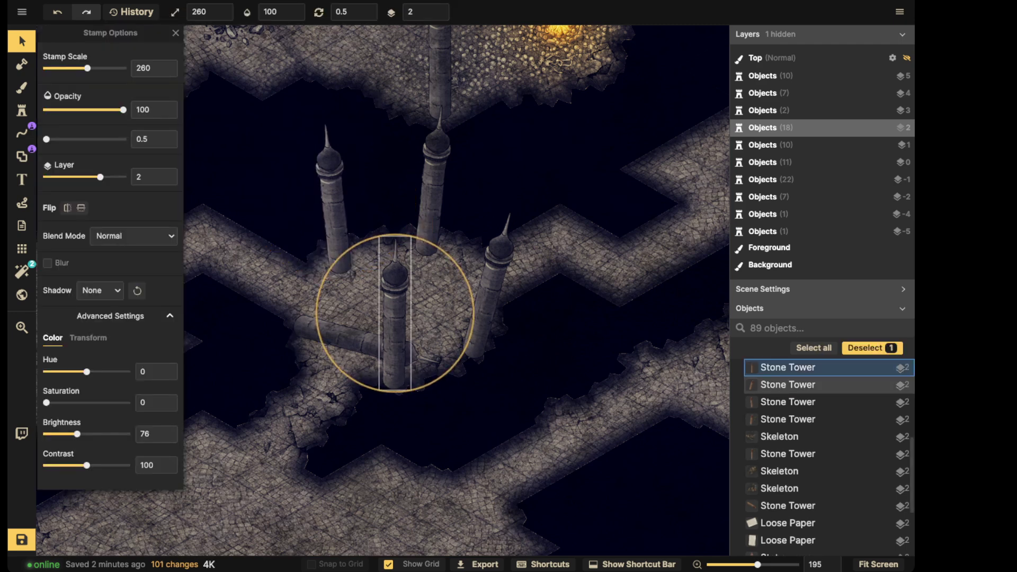
left_click_drag(394, 234, 292, 342)
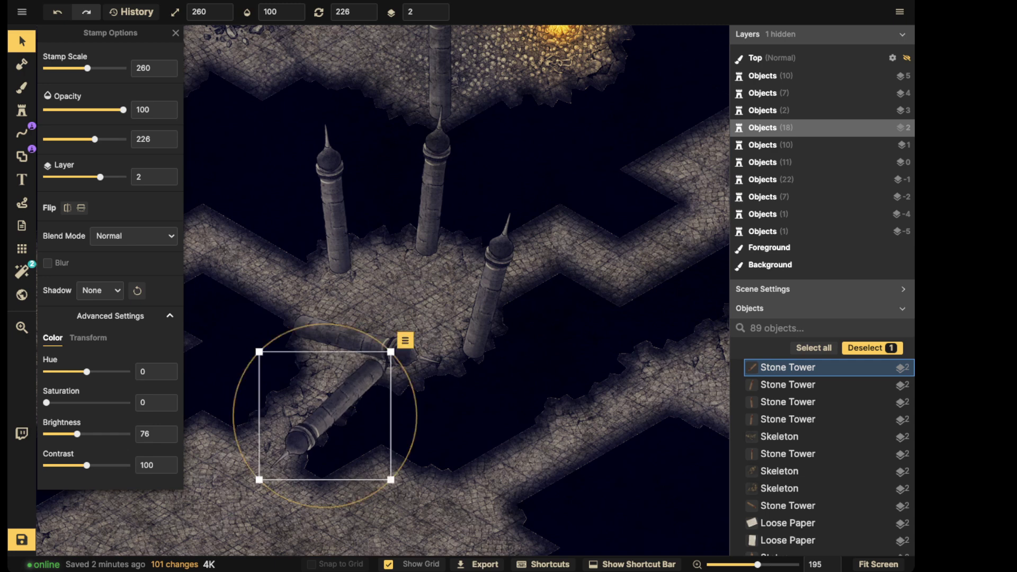
key("Escape")
left_click(360, 343)
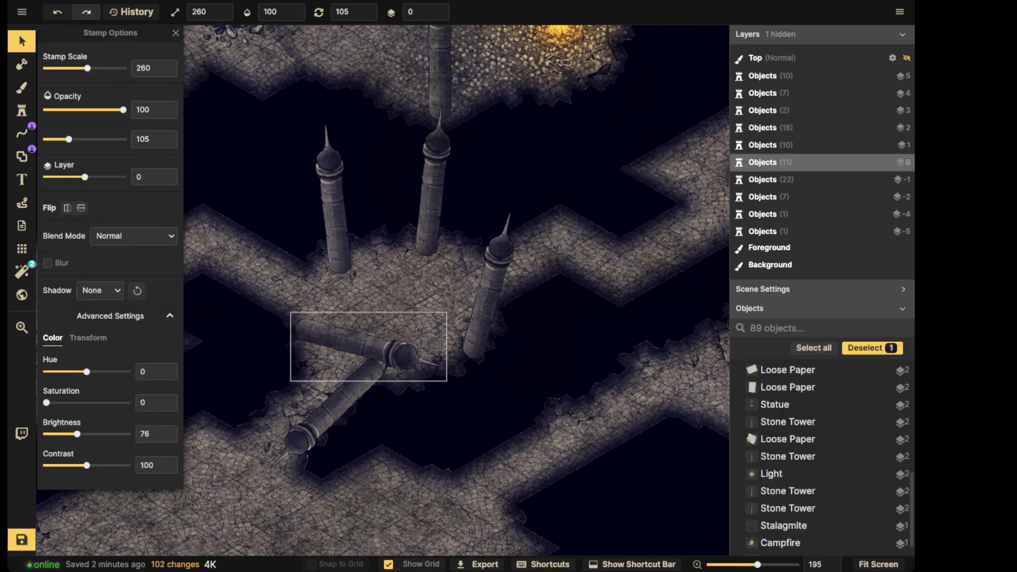
key("Escape")
- Search the stamp catalog for "well" and choose the roofed stone well from the Fantasy Regional pack
left_click(21, 110)
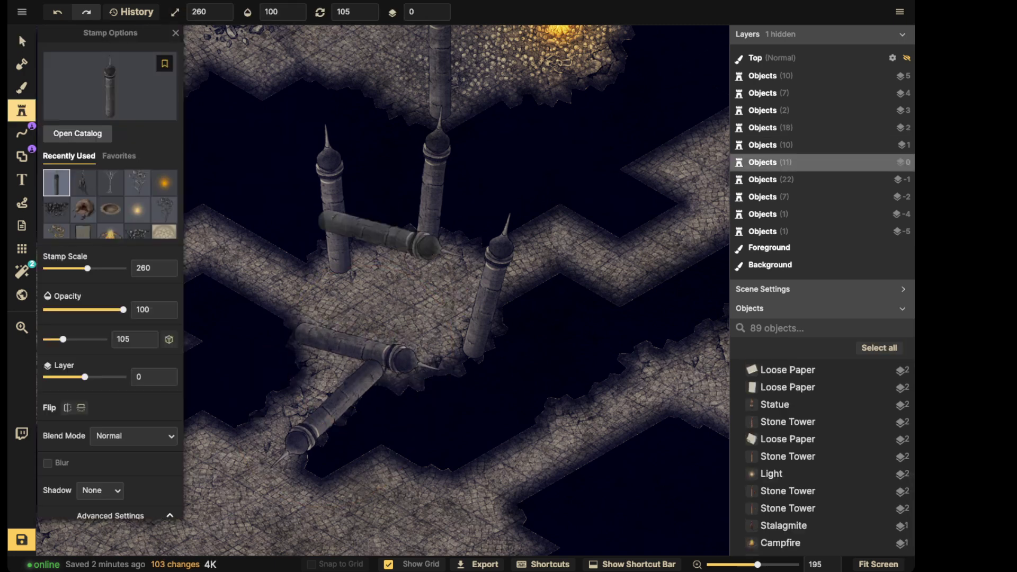
left_click(79, 131)
type("well")
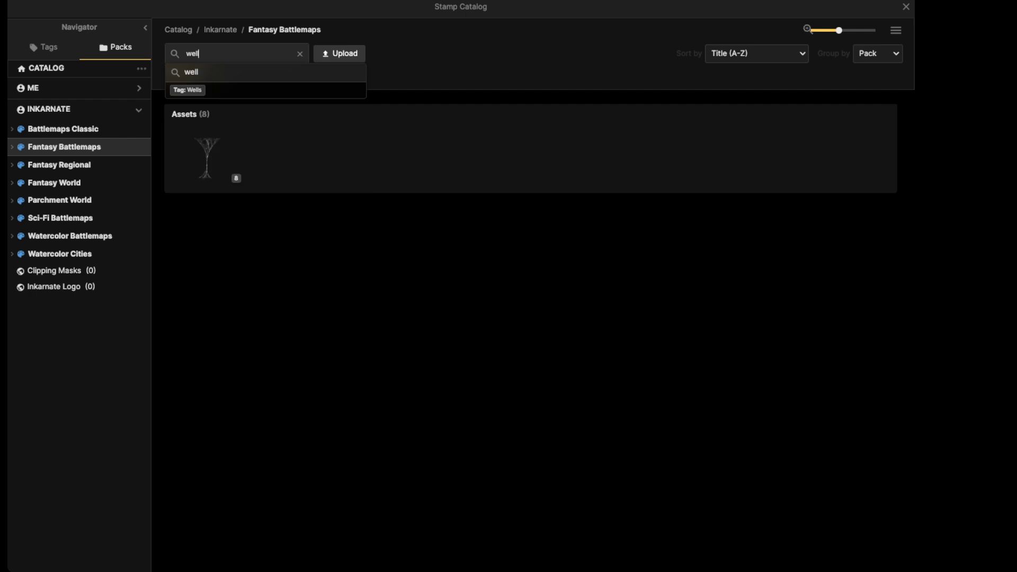
key("Return")
left_click(59, 165)
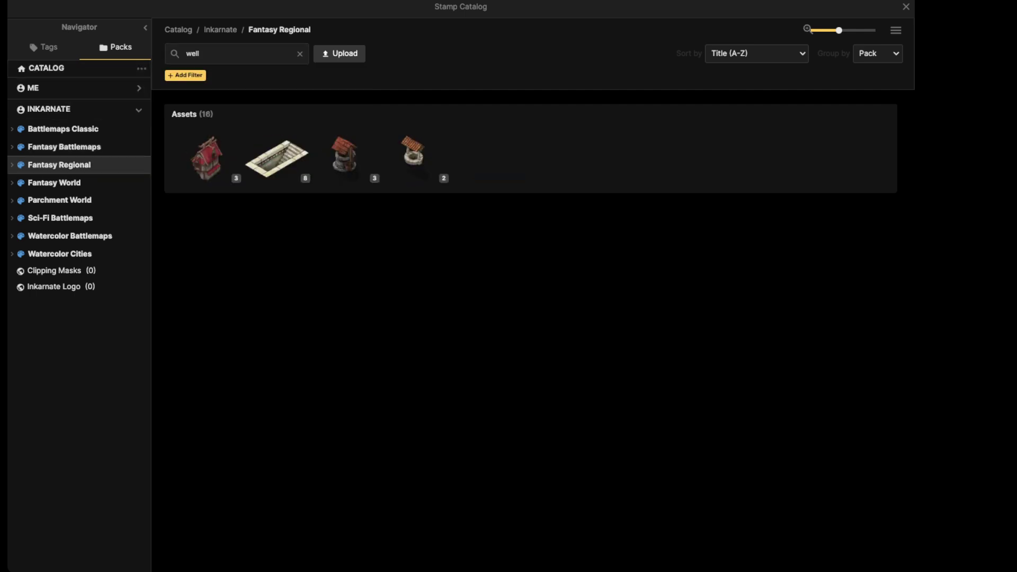
left_click(346, 158)
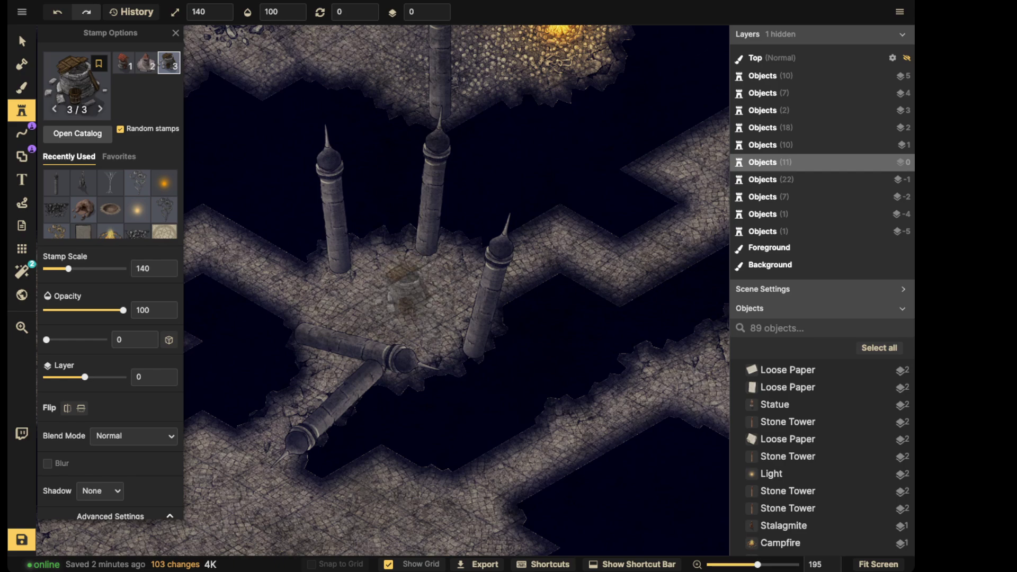
- Scale the well stamp down to 100 and place its third variant in the middle of the tower clearing
left_click_drag(603, 222, 371, 339)
left_click_drag(418, 100, 295, 317)
scroll(295, 324, "up", 3)
scroll(293, 329, "up", 6)
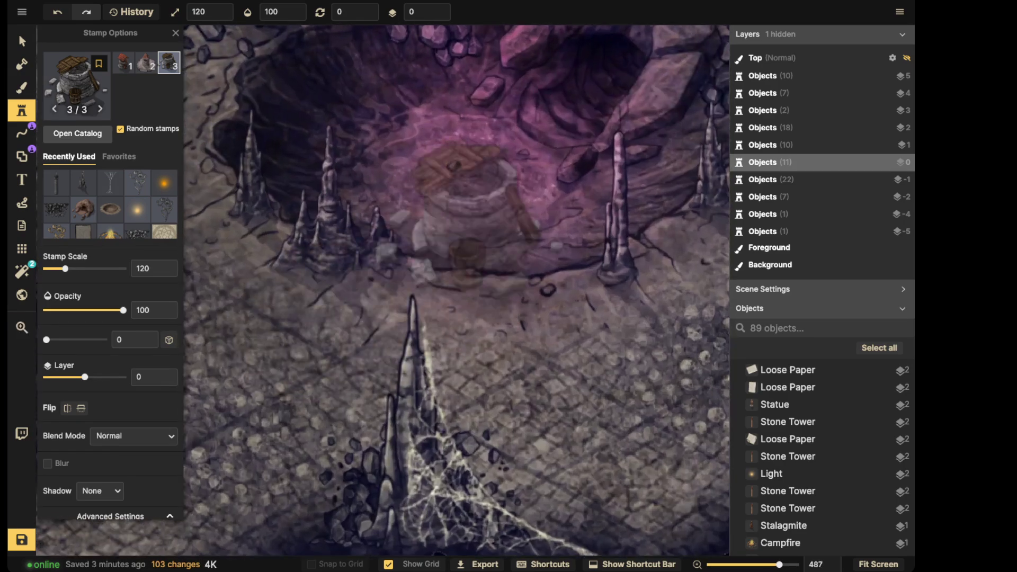
scroll(443, 244, "down", 2)
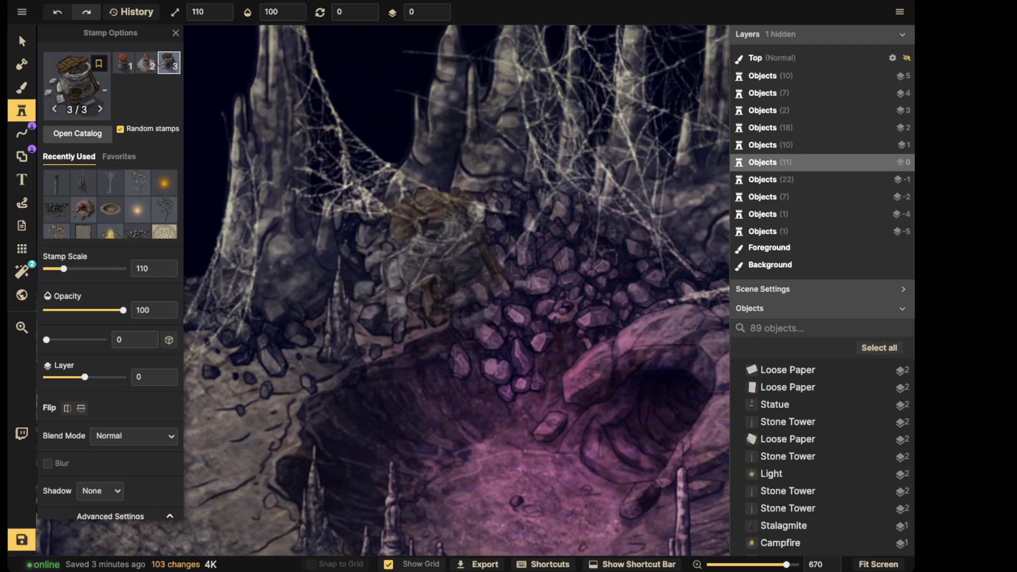
scroll(443, 227, "down", 5)
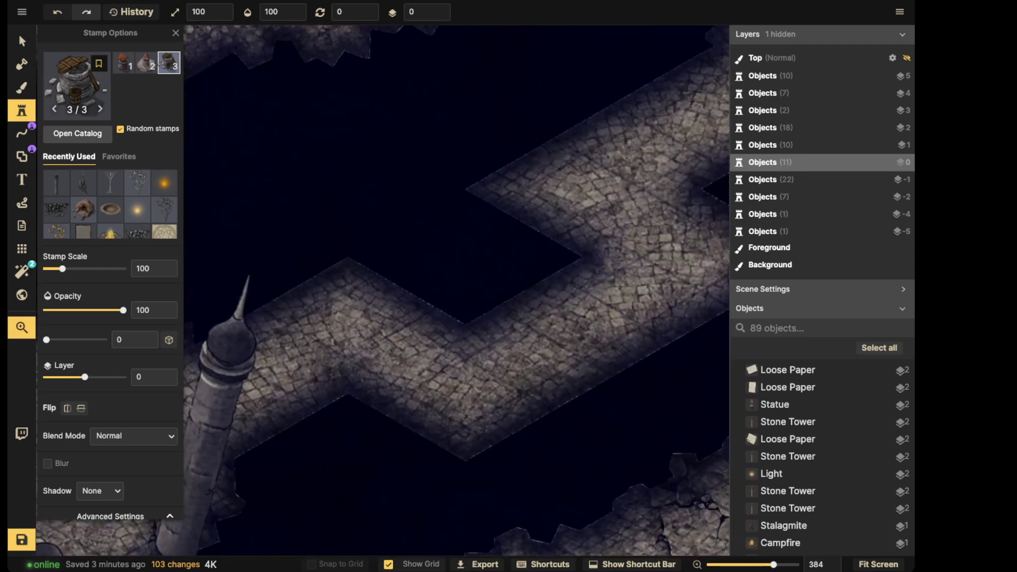
left_click_drag(30, 442, 399, 225)
left_click(366, 233)
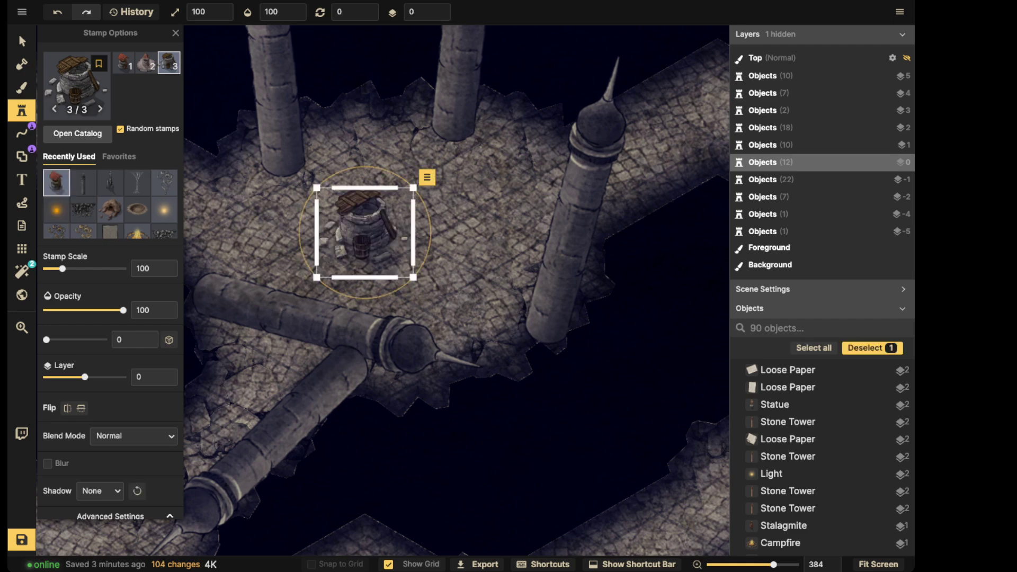
key("Escape")
- Nudge the well slightly northeast within the tower clearing and check its placement among the towers
scroll(347, 190, "down", 5)
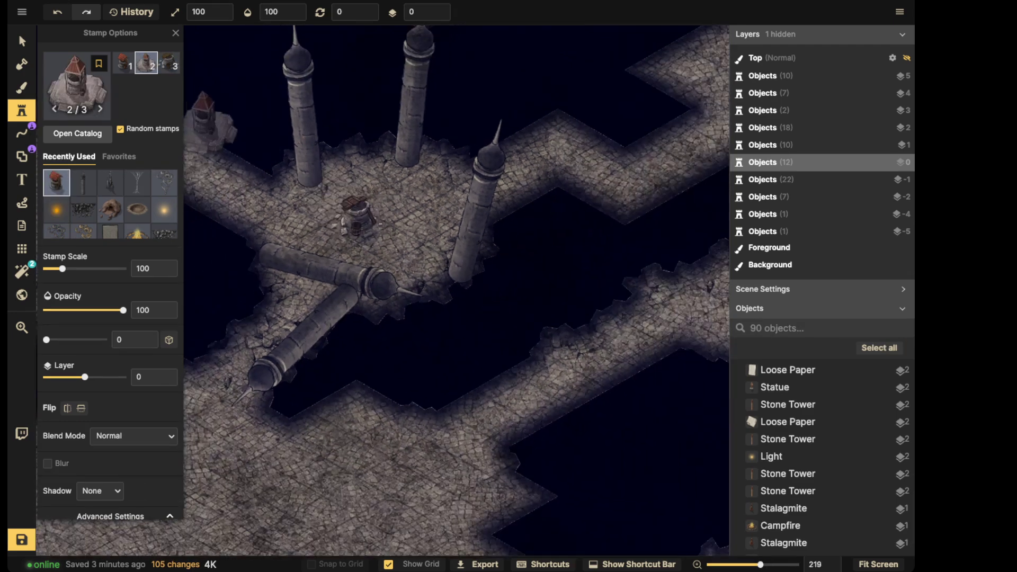
left_click(21, 42)
left_click(354, 214)
scroll(347, 206, "down", 4)
left_click_drag(344, 151, 293, 222)
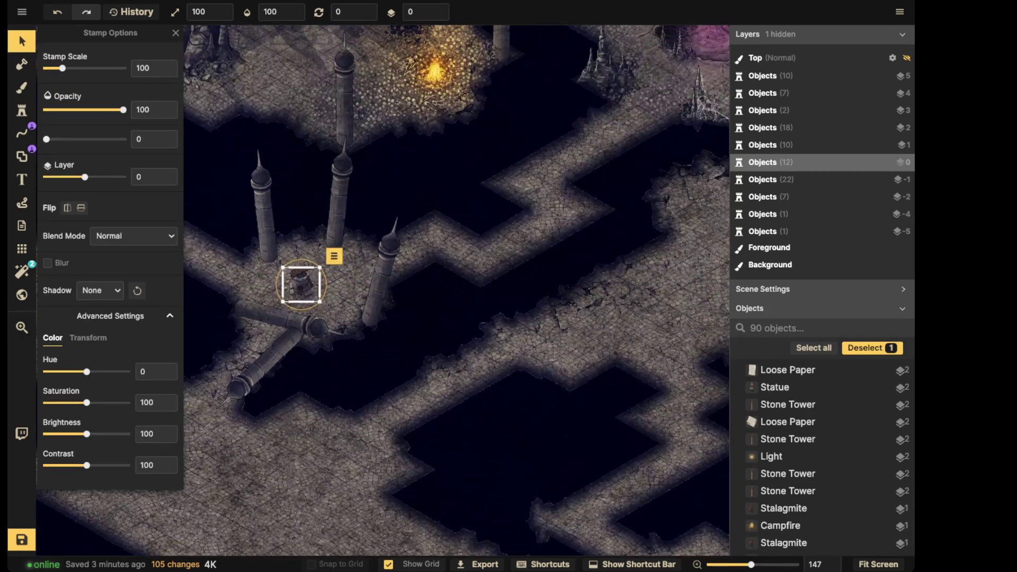
left_click(312, 200)
scroll(302, 206, "down", 4)
scroll(275, 238, "down", 3)
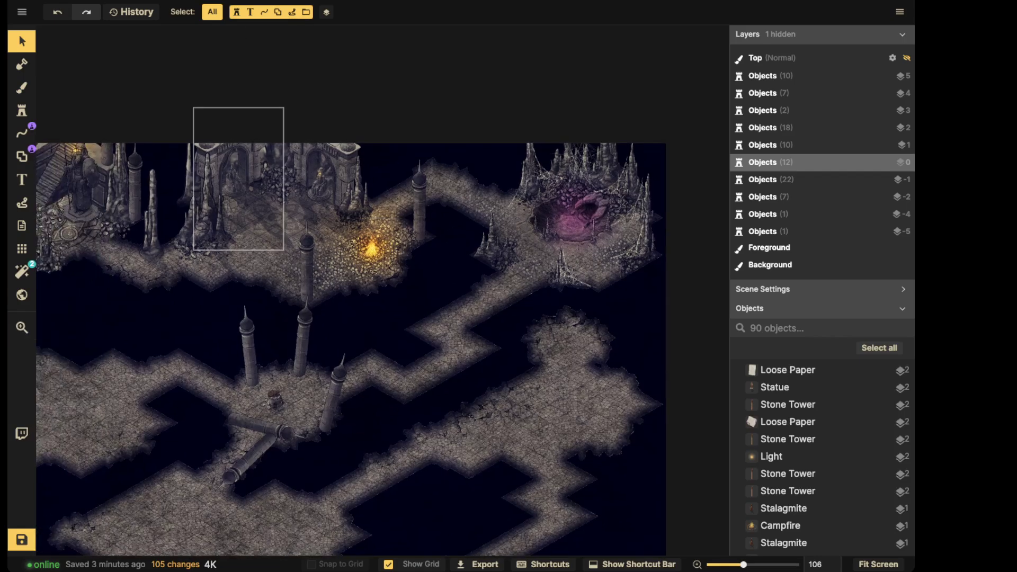
left_click(275, 402)
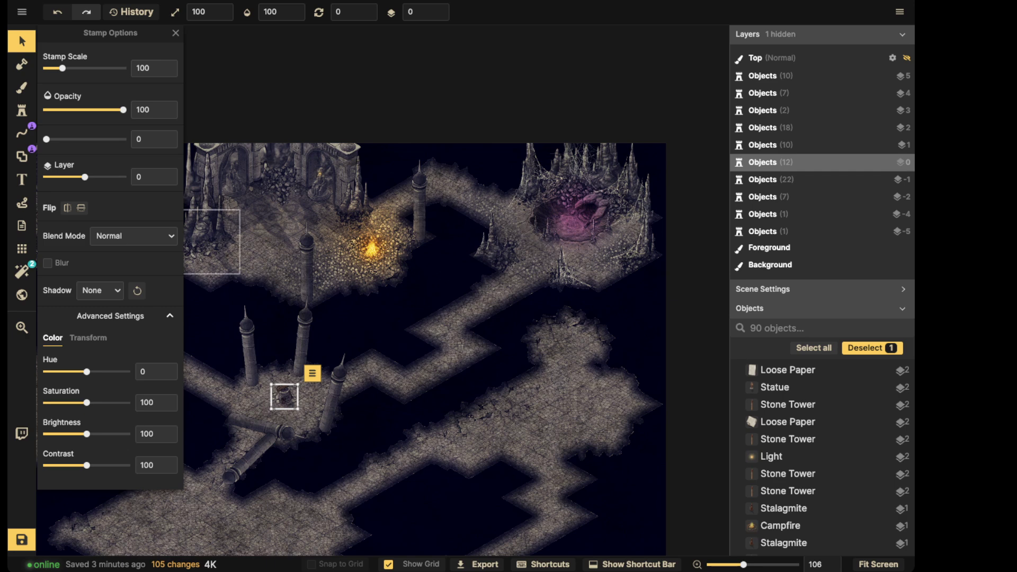
key("Escape")
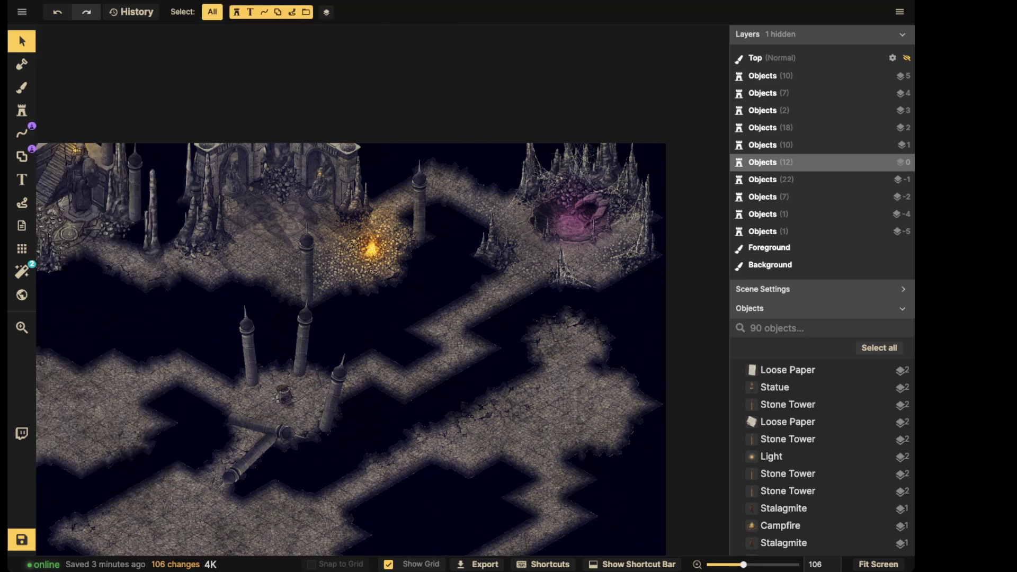
scroll(284, 394, "up", 3)
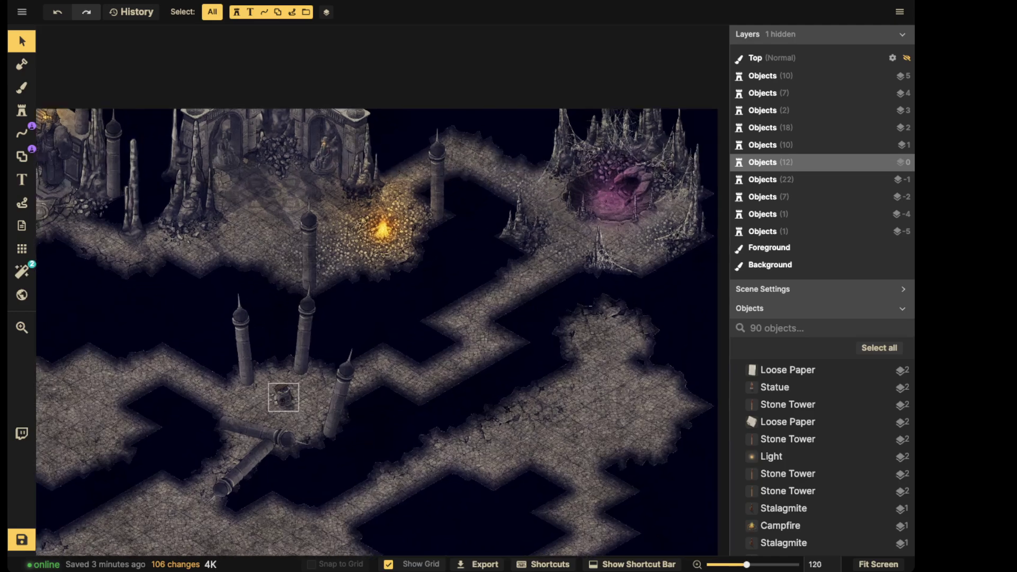
left_click(283, 395)
key("Escape")
- Search the Fantasy Battlemaps stamp pack for "rubble" and choose the Wood Rubble Piles stamp
scroll(469, 189, "down", 3)
left_click_drag(469, 189, 522, 222)
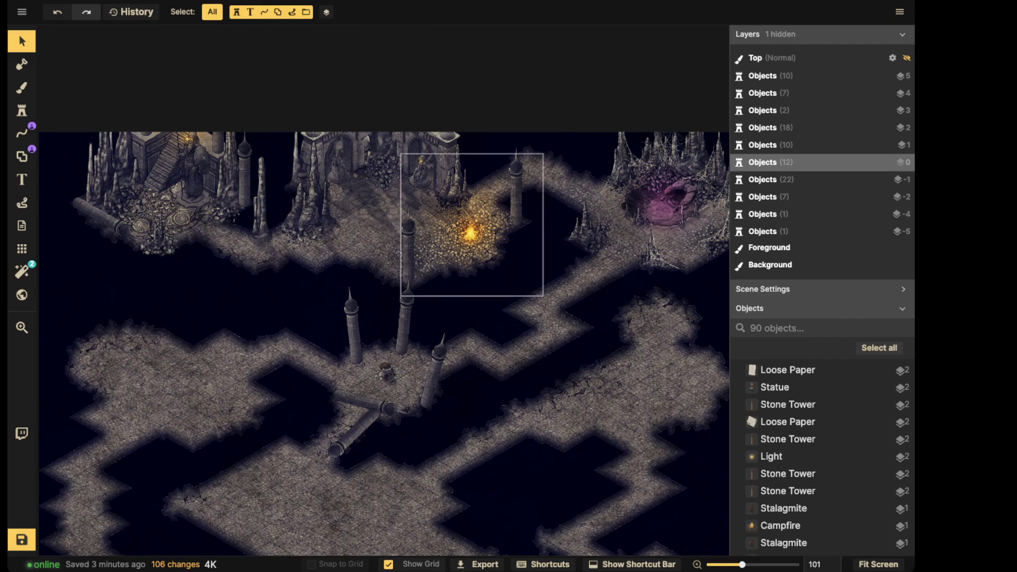
left_click(22, 111)
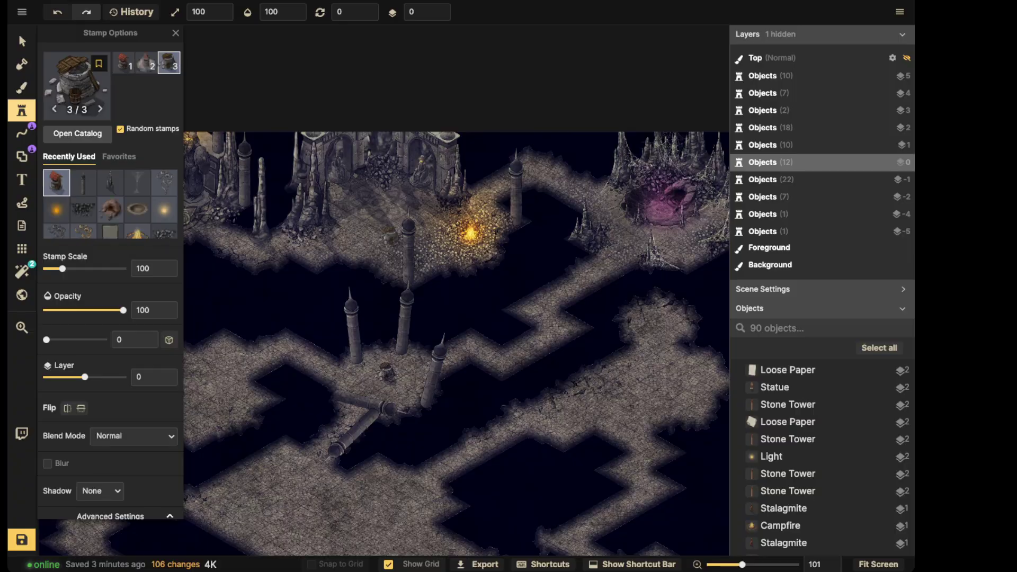
left_click(79, 85)
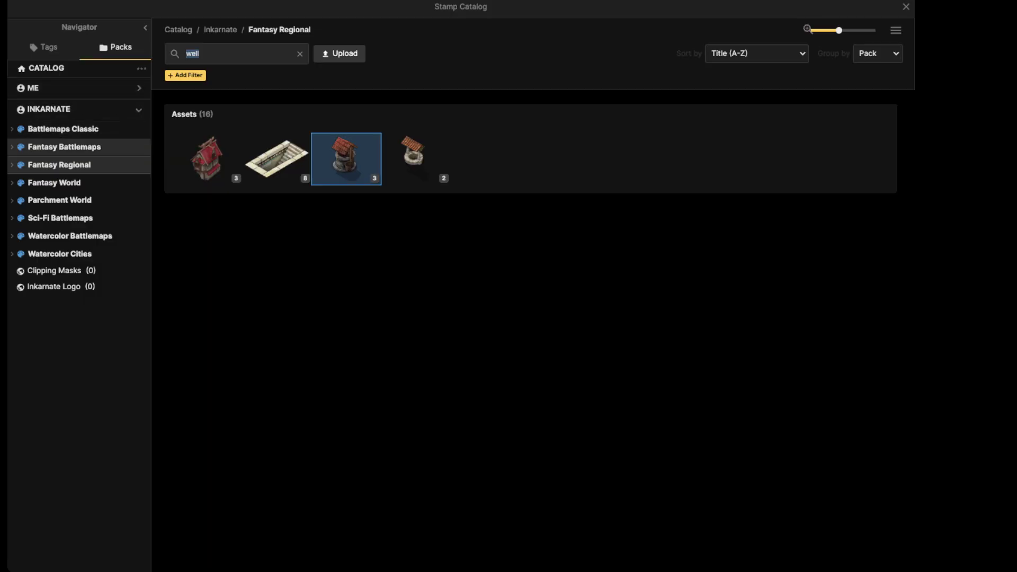
left_click(64, 146)
left_click(187, 53)
type("rubble")
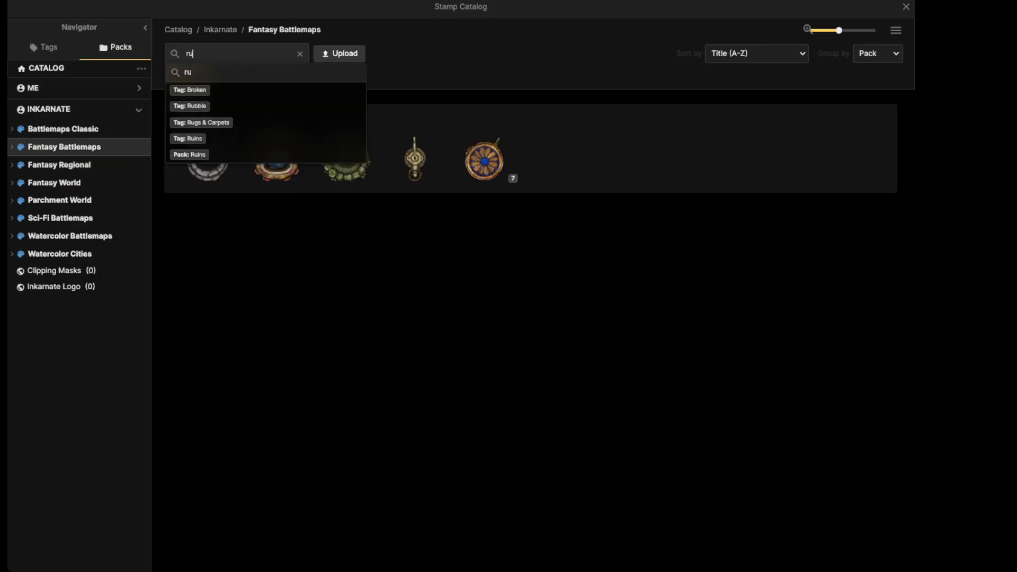
key("Return")
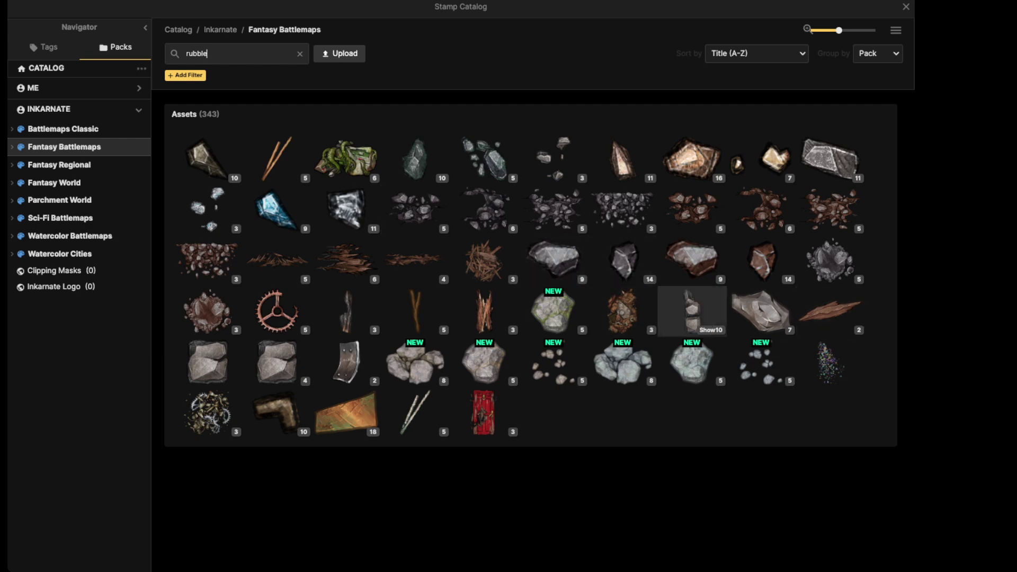
mouse_move(484, 313)
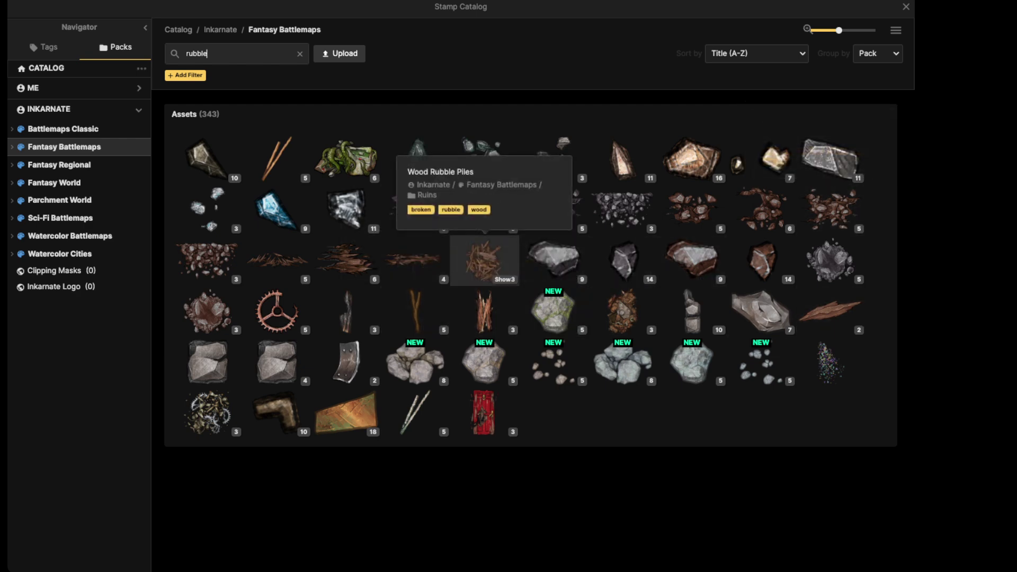
left_click(484, 257)
- Survey the caverns around the tower clearing with the wood rubble stamp, trying smaller and larger scales, to find where it fits
scroll(367, 197, "down", 3, "alt")
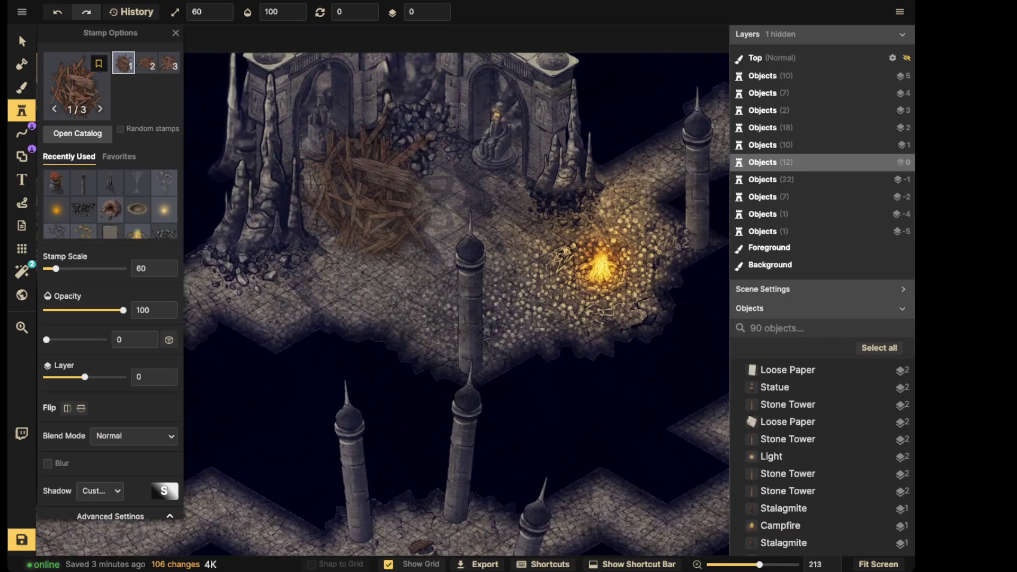
middle_click_drag(366, 203, 552, 106)
middle_click_drag(309, 235, 506, 240)
scroll(418, 228, "down", 1, "alt")
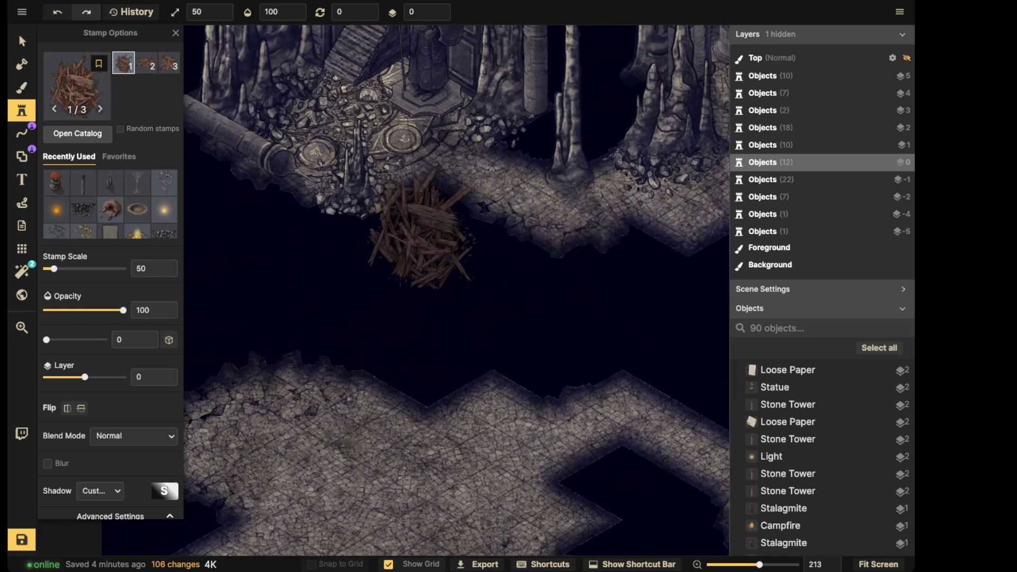
scroll(409, 238, "down", 4)
middle_click_drag(678, 249, 334, 248)
middle_click_drag(438, 366, 605, 247)
scroll(207, 268, "up", 2, "alt")
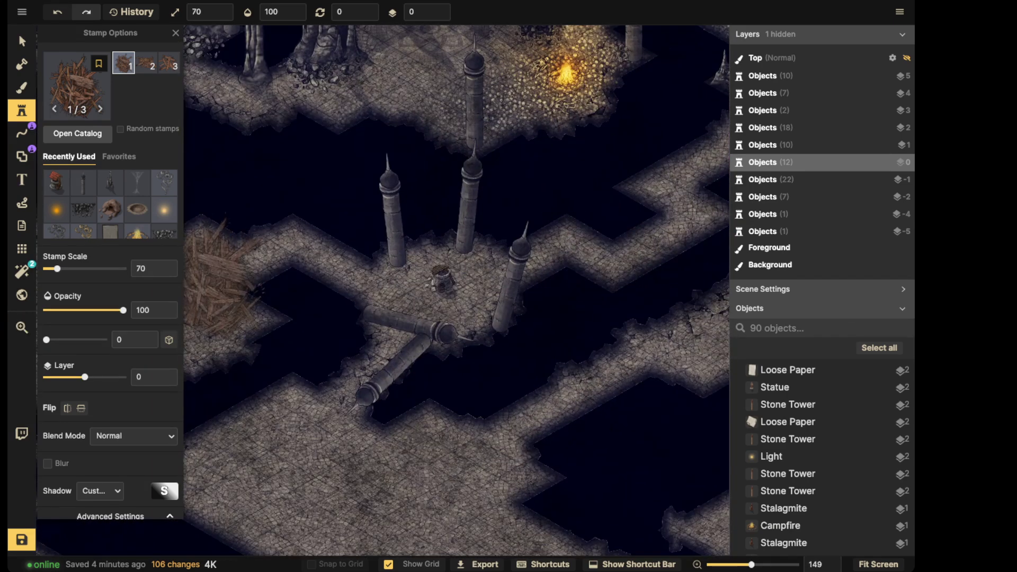
middle_click_drag(207, 267, 392, 254)
middle_click_drag(508, 260, 294, 265)
middle_click_drag(609, 248, 238, 424)
middle_click_drag(459, 278, 768, 84)
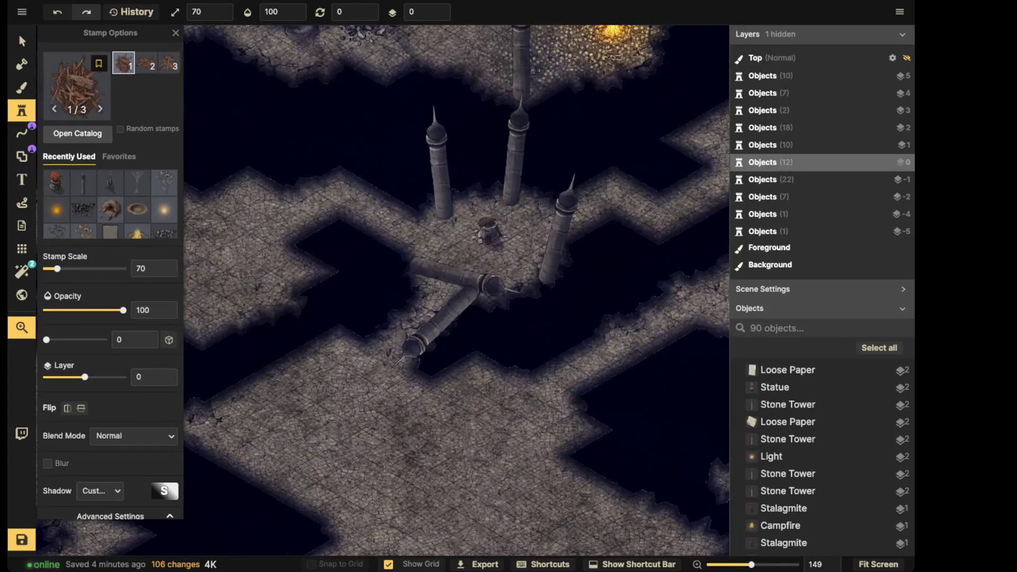
middle_click_drag(454, 201, 578, 228)
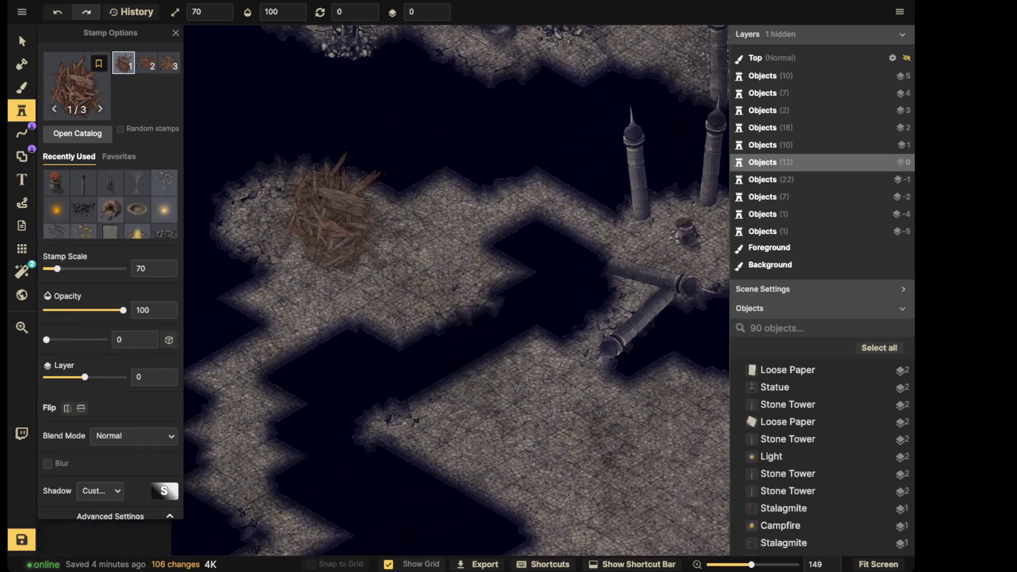
- Place the first wood rubble variant in the western cavern at scale 90 and rotation 315, and darken it to brightness 64
scroll(273, 199, "up", 4, "ctrl")
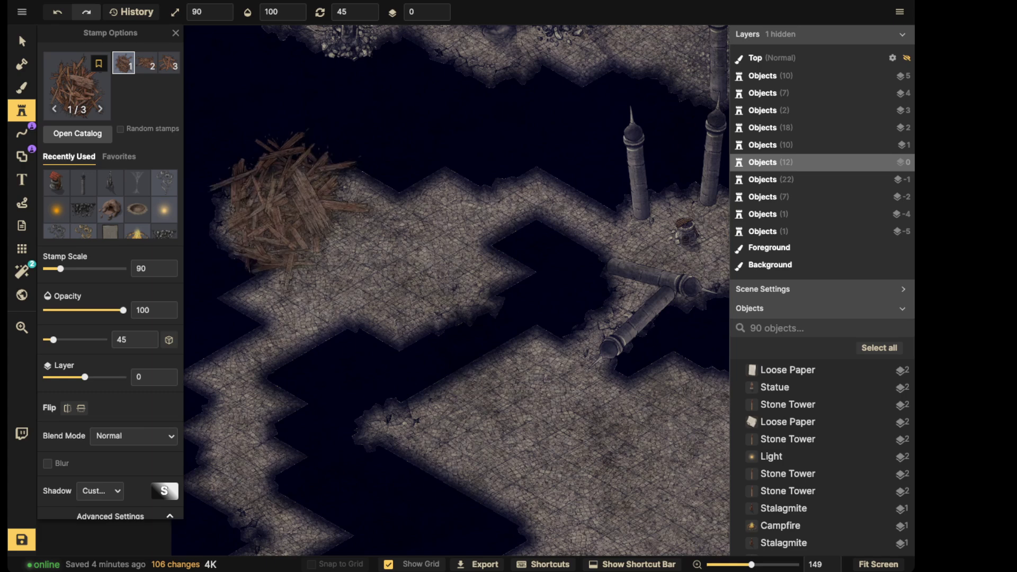
scroll(285, 196, "down", 8, "shift")
scroll(296, 193, "up", 2, "shift")
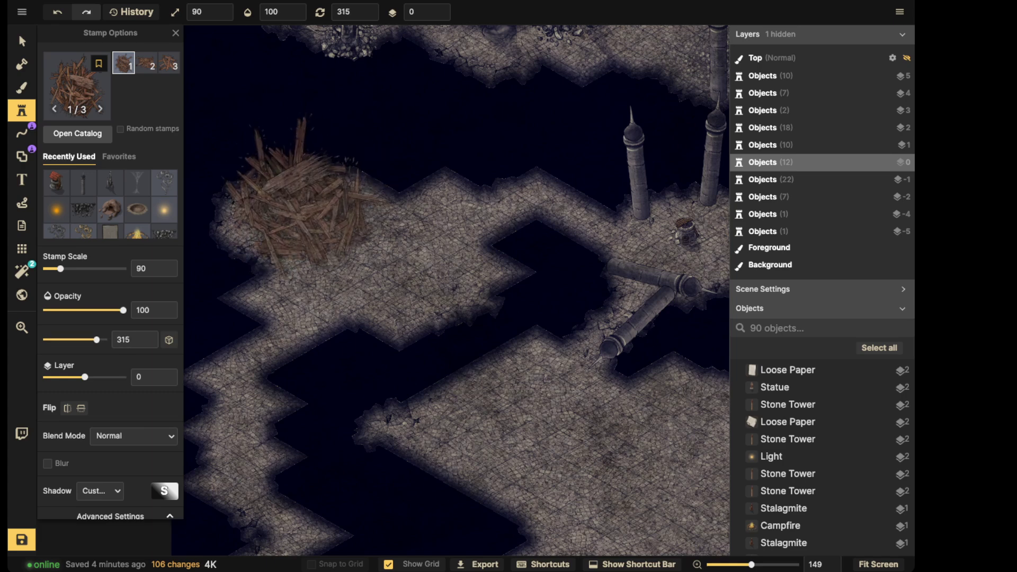
left_click(295, 194)
key("v")
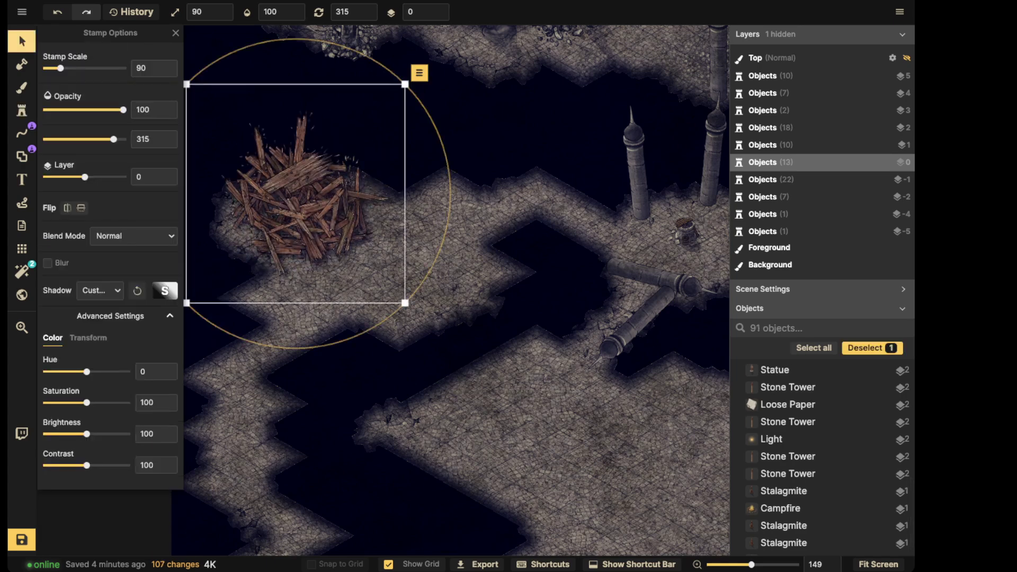
left_click_drag(86, 434, 72, 434)
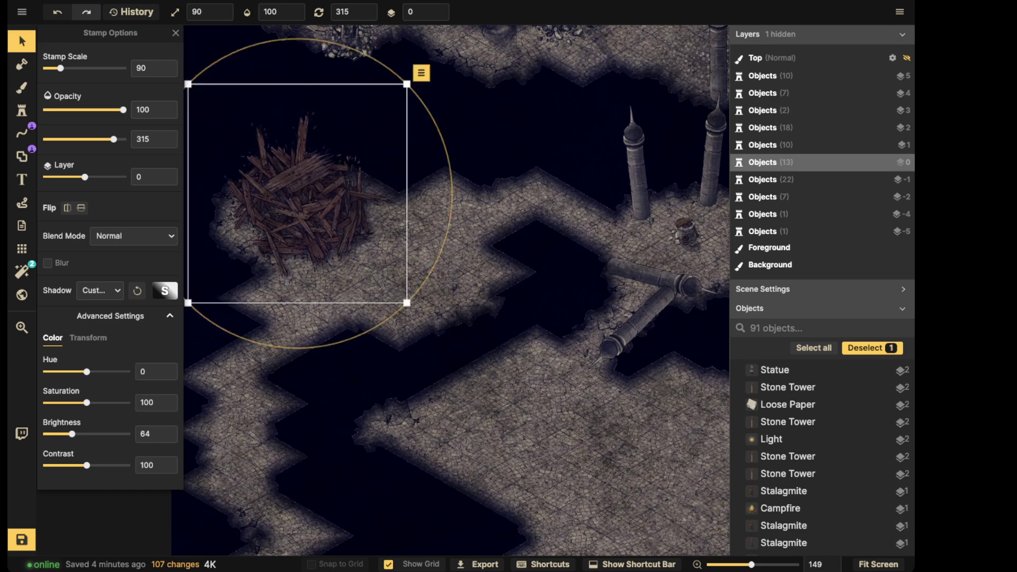
- Try the third wood rubble variant at scale 50 and rotation 210 on the webbed cavern floor southeast of the pink pit
key("s")
key("3")
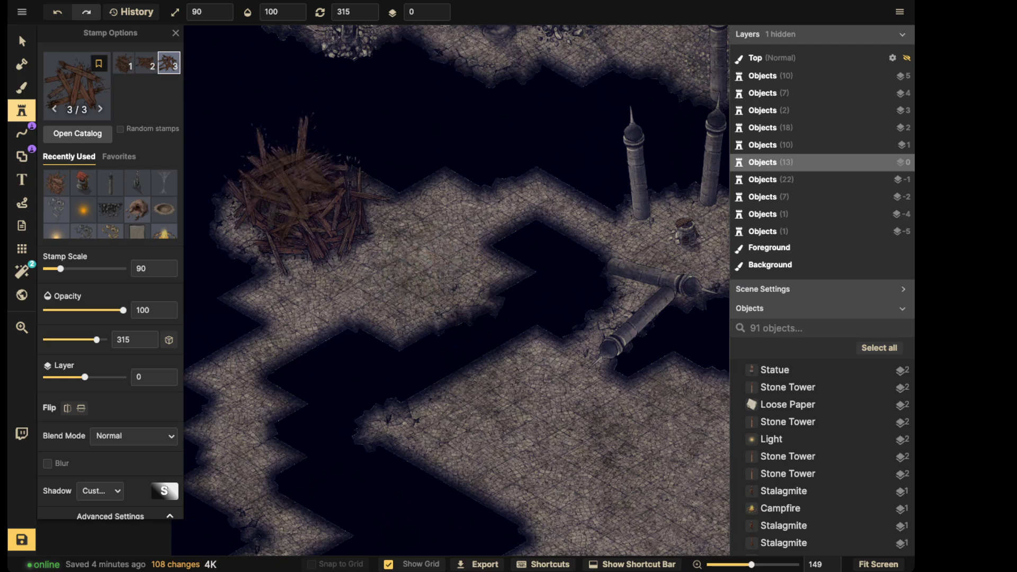
key("space")
left_click_drag(404, 196, 172, 426)
left_click_drag(358, 228, 512, 215)
key("space")
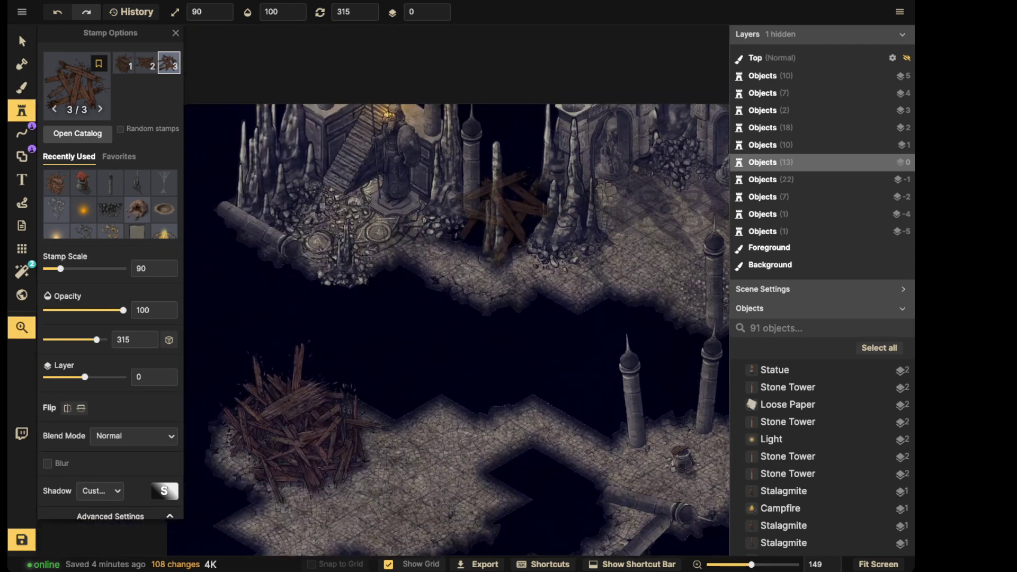
left_click_drag(712, 258, 572, 257)
scroll(335, 258, "up", 4)
scroll(300, 236, "down", 4, "shift")
key("space")
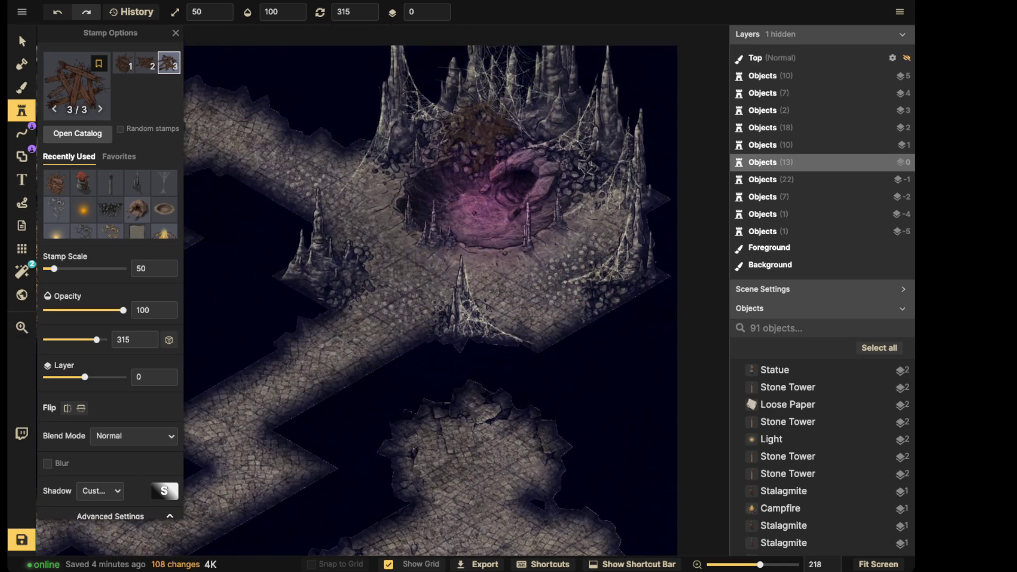
scroll(506, 310, "down", 13, "alt")
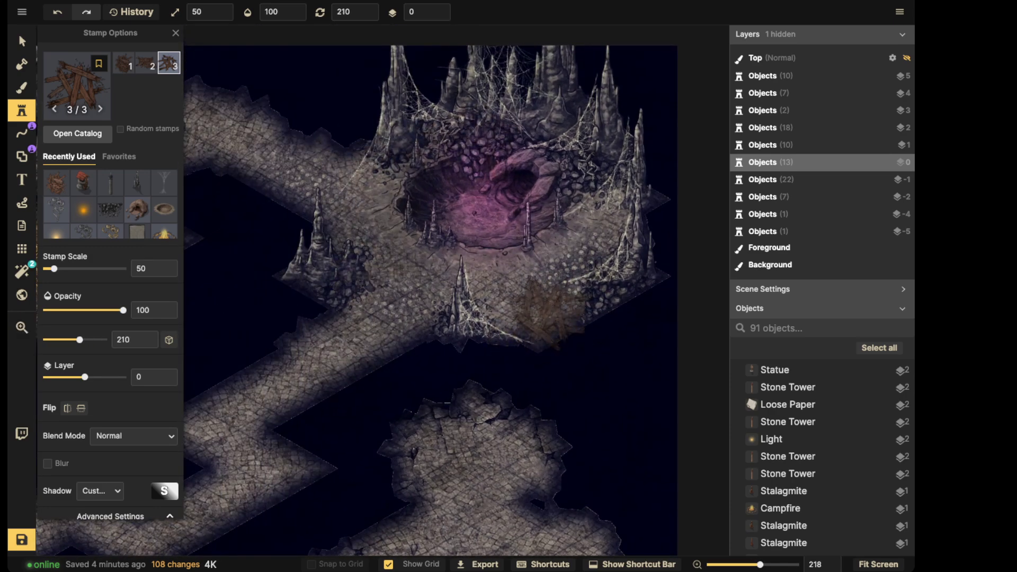
left_click(543, 308)
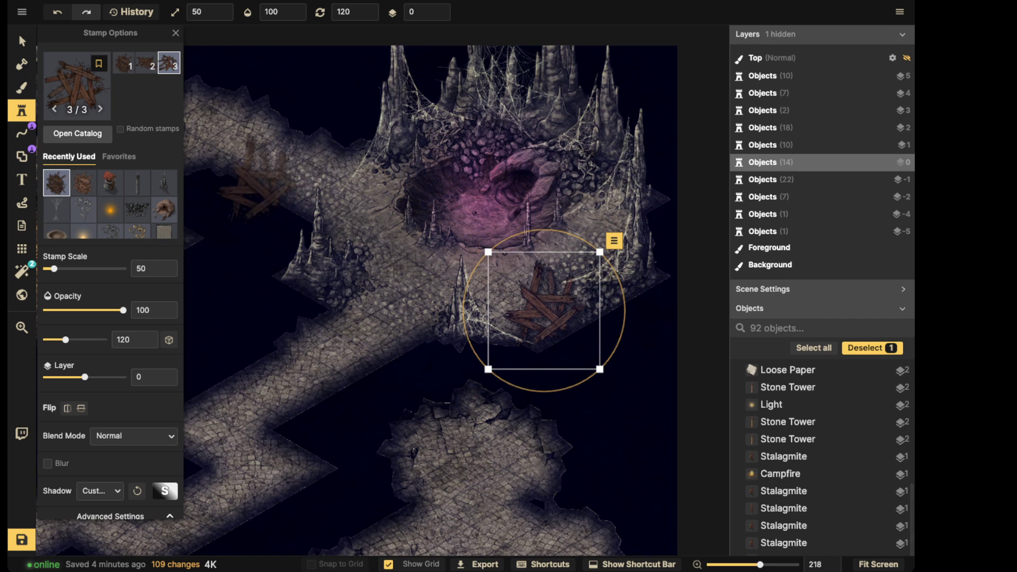
- Delete the small wood rubble pile placed in the webbed cavern
key("v")
scroll(545, 323, "down", 2)
left_click_drag(545, 321, 318, 337)
scroll(310, 333, "up", 2, "alt")
scroll(317, 328, "down", 1)
scroll(318, 328, "down", 3)
key("Delete")
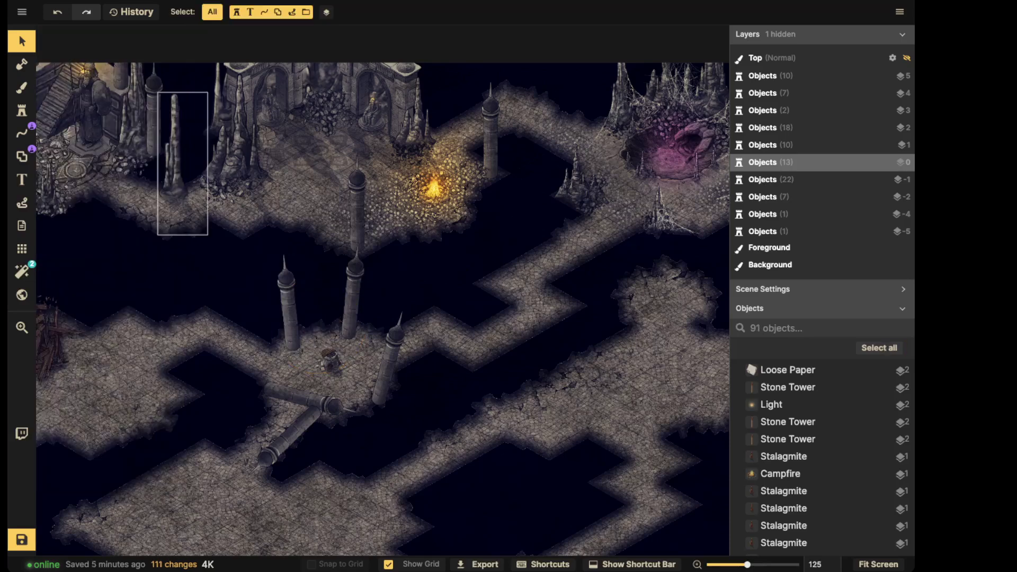
- Clear the catalog search and choose the straight wall block stamp from the Babylonian section of the Fantasy Regional pack
mouse_move(427, 220)
left_mouse_down()
mouse_move(412, 242)
mouse_move(501, 241)
mouse_move(431, 236)
left_mouse_up()
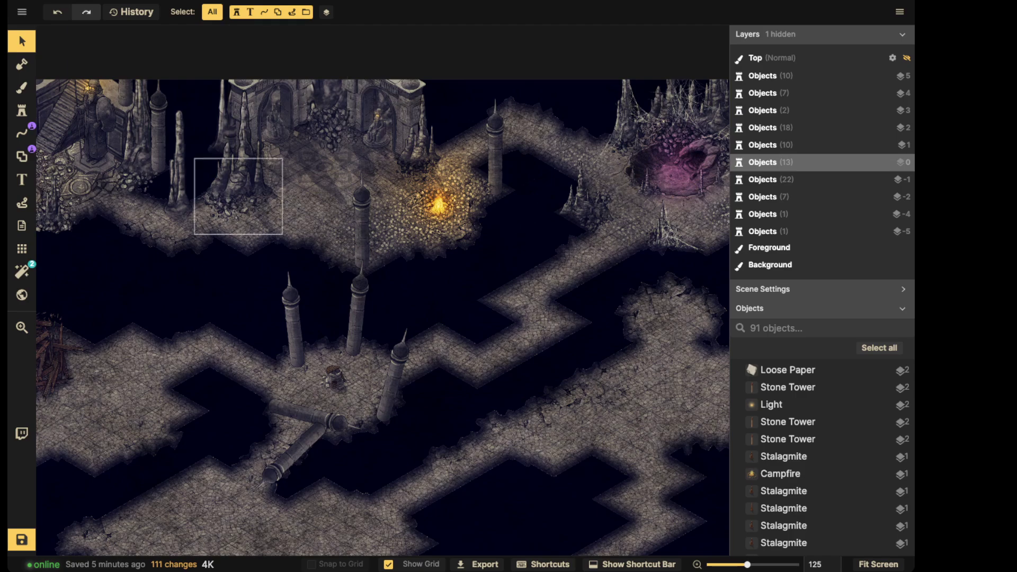
left_click_drag(293, 317, 411, 283)
left_click(21, 110)
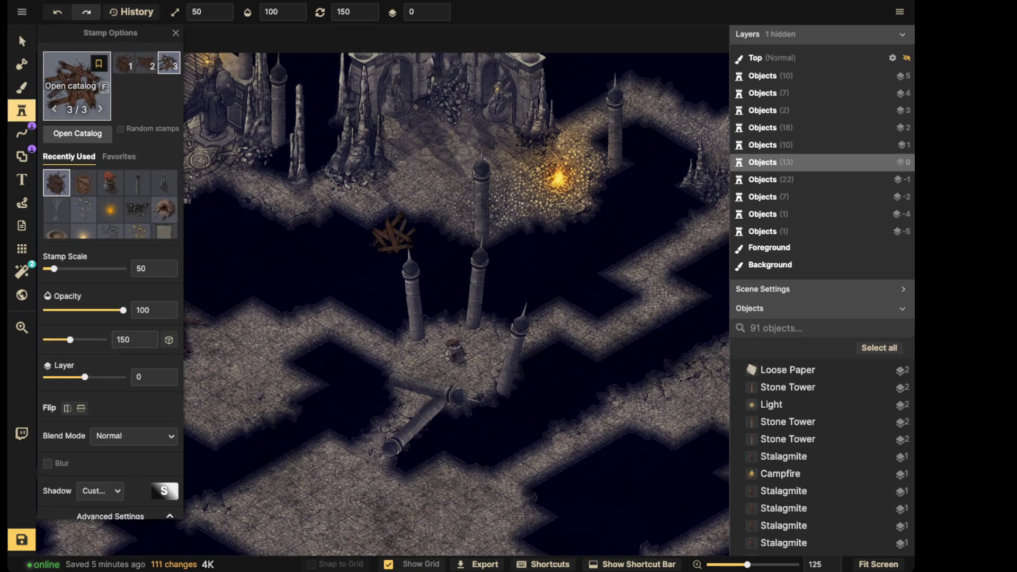
left_click(80, 132)
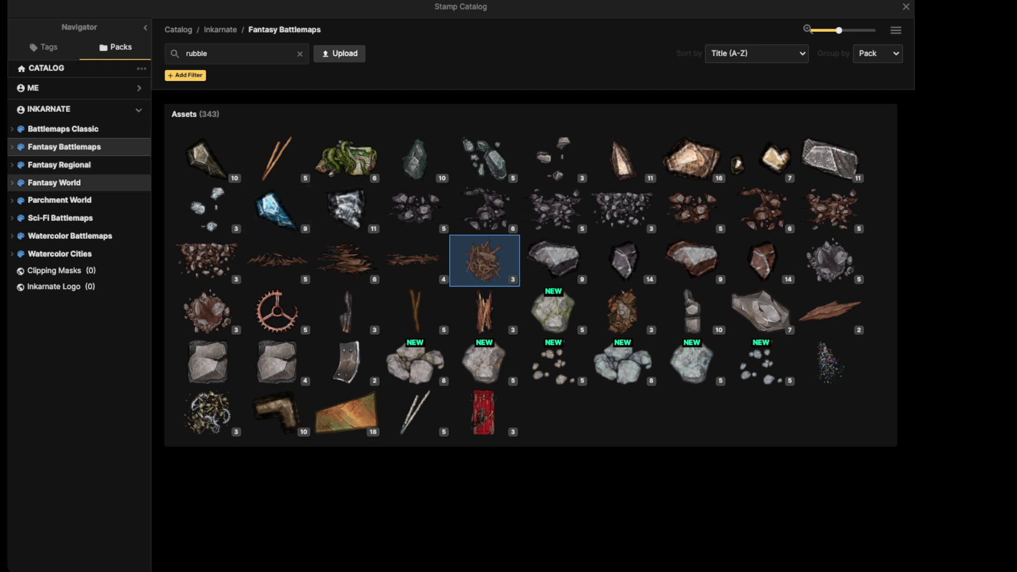
left_click(59, 165)
left_click(300, 54)
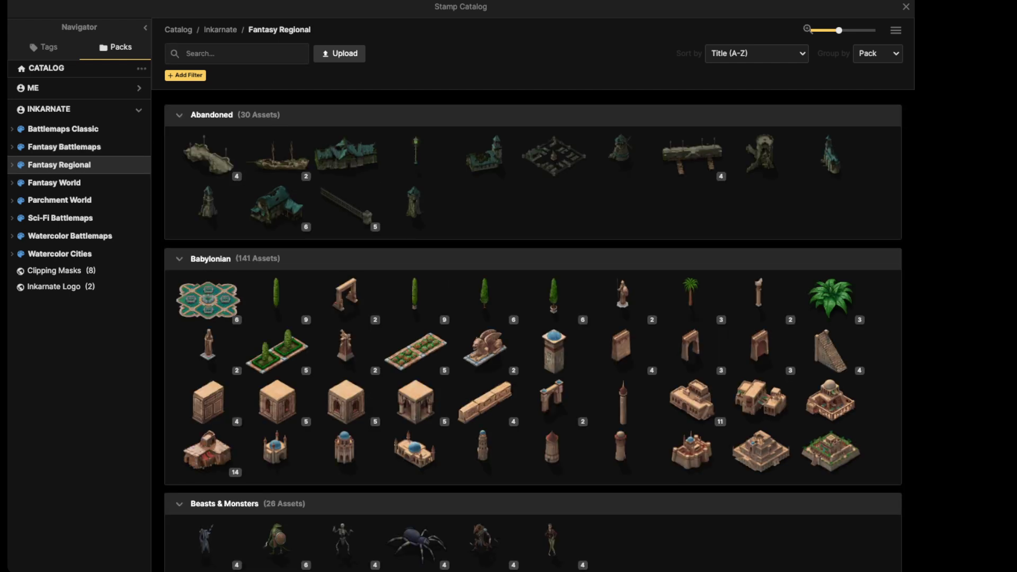
left_click(484, 401)
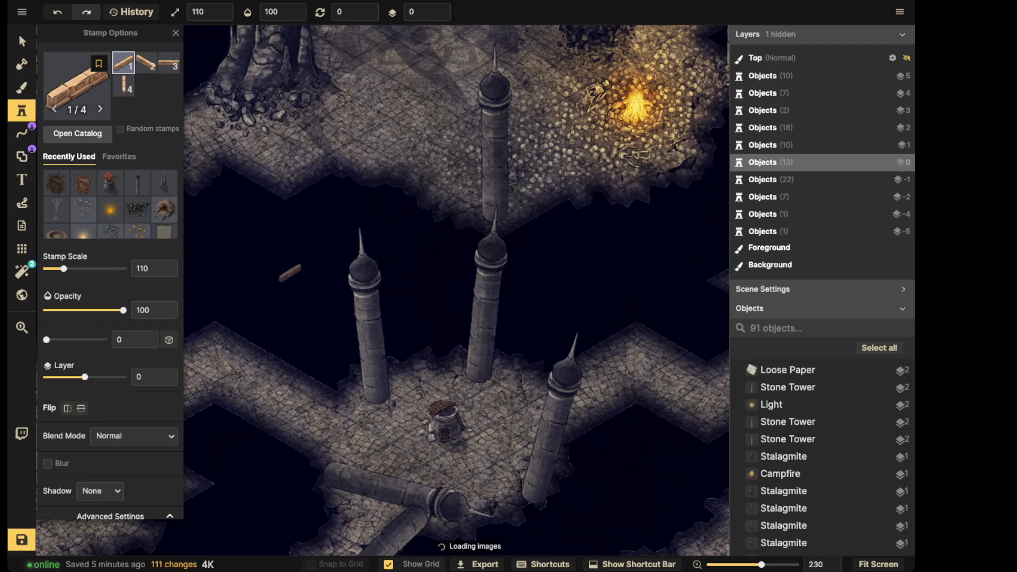
- Scale the wall block stamp to 240 and recolour it with hue -180, saturation 0 and brightness 53
scroll(278, 271, "up", 5, "shift")
scroll(90, 392, "down", 4)
left_click_drag(87, 402, 46, 402)
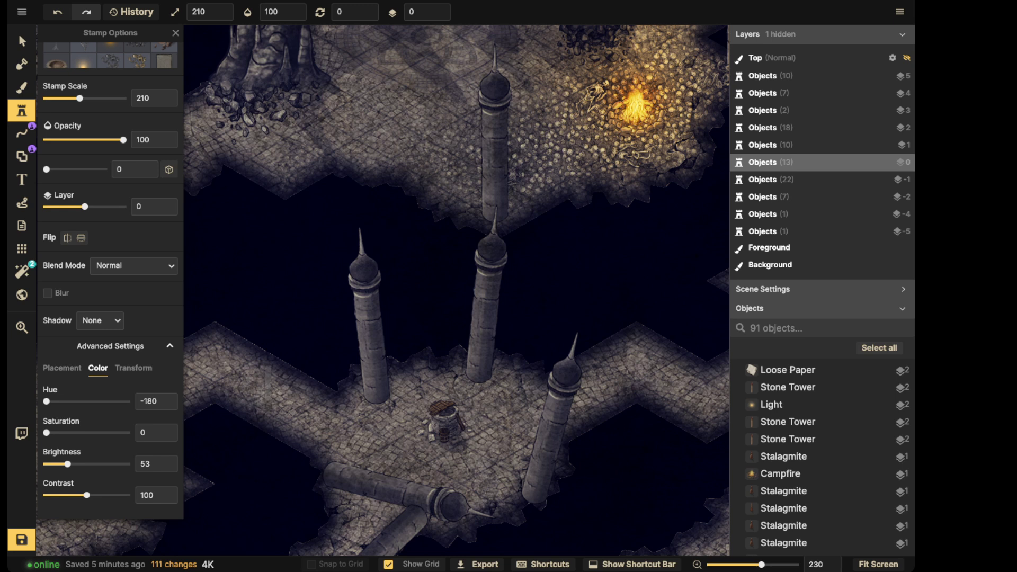
scroll(279, 354, "up", 3, "shift")
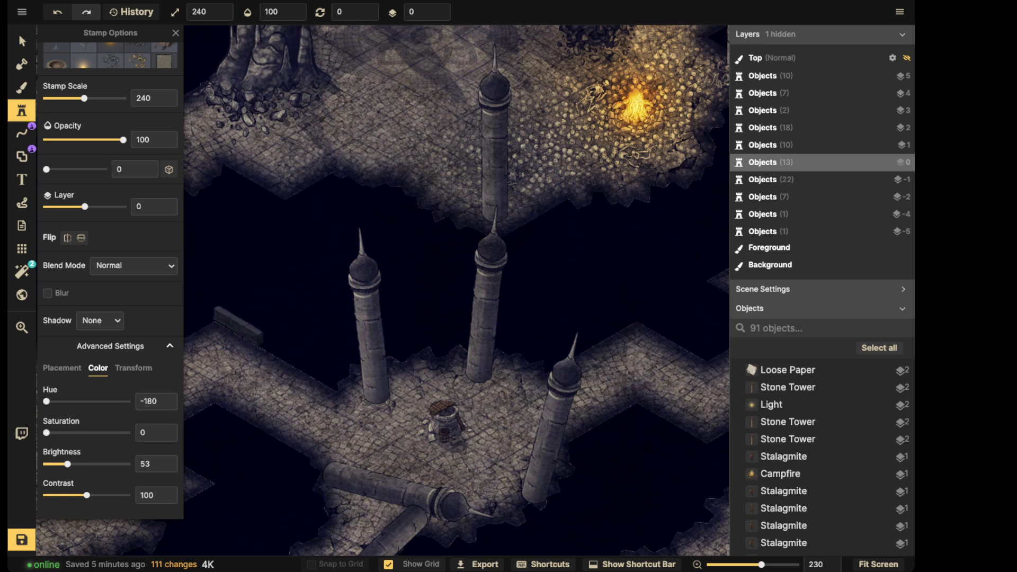
- Place four wall blocks end to end along the northern edge of the passage leading west from the tower clearing, turning at its corner
left_click(237, 327)
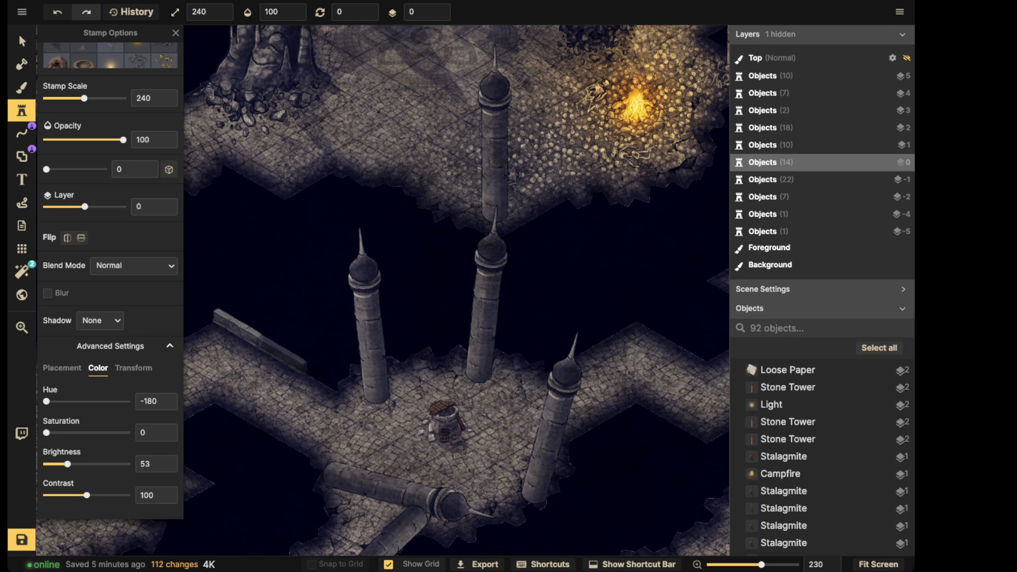
left_click(297, 361)
left_click(310, 365)
middle_click_drag(212, 341, 398, 326)
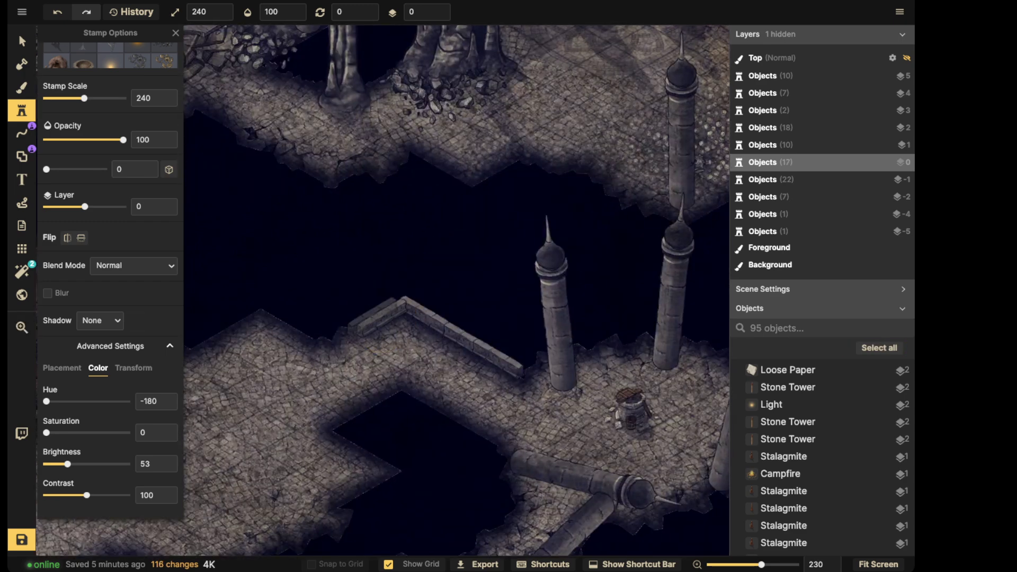
- Tilt the wall blocks slightly out of line, rotating the westernmost to 7, the next to 356 and the third to 5
key("v")
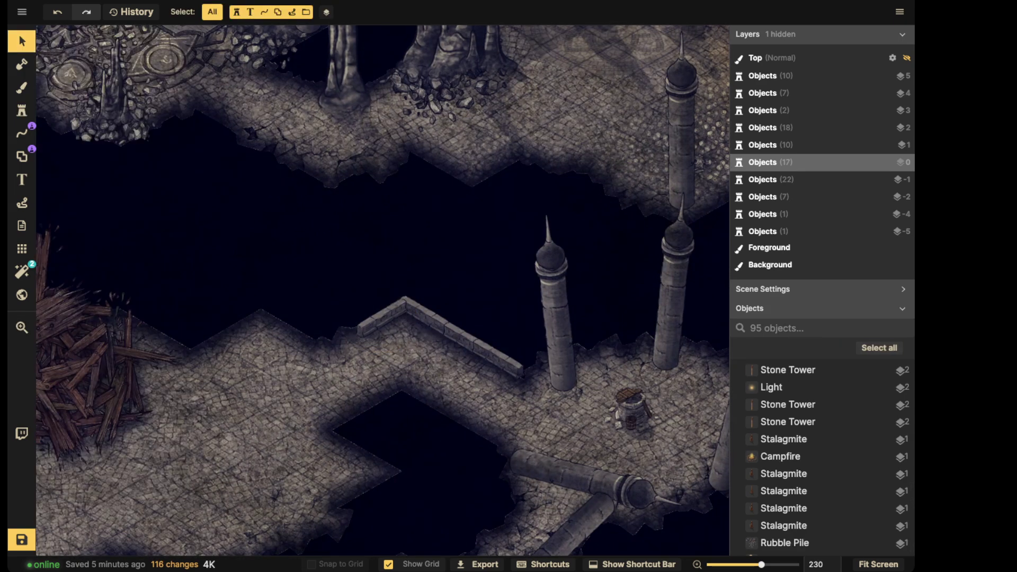
mouse_move(382, 317)
left_mouse_down()
mouse_move(314, 406)
mouse_move(381, 317)
left_mouse_up()
left_click_drag(381, 351, 379, 317)
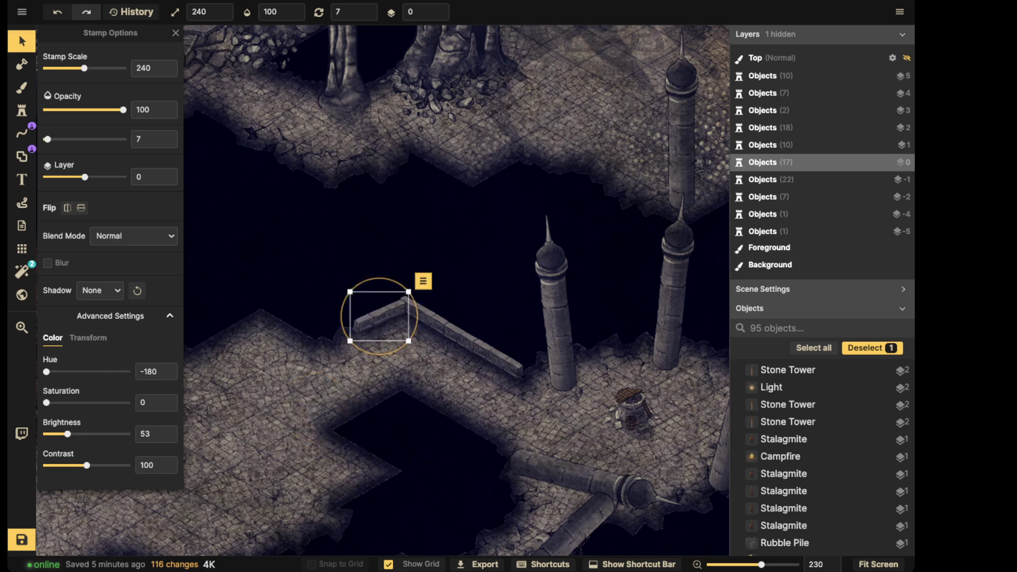
left_click(422, 314)
left_click(425, 316)
left_click_drag(425, 353, 428, 352)
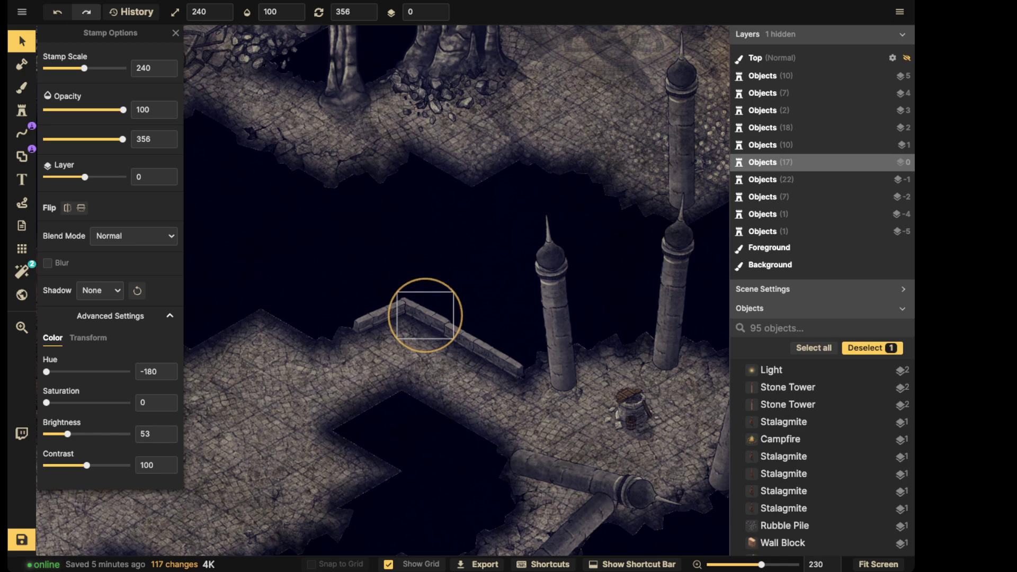
left_click(469, 341)
left_click(469, 341)
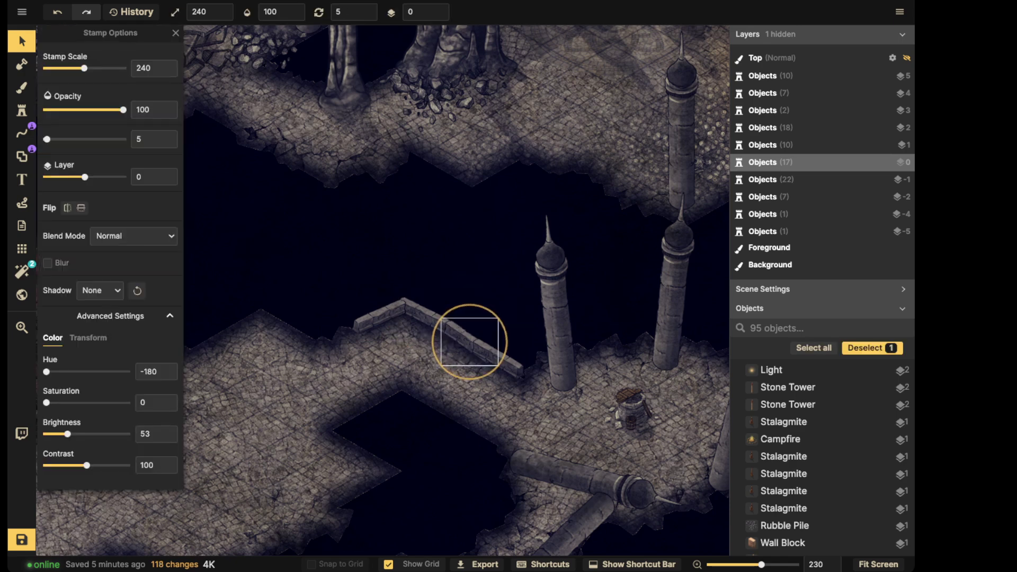
- Copy the westernmost wall block and place two more at rotation 360, meeting at the floor corner between the existing wall and the wood rubble
left_click(379, 316)
key("ctrl+c")
key("space")
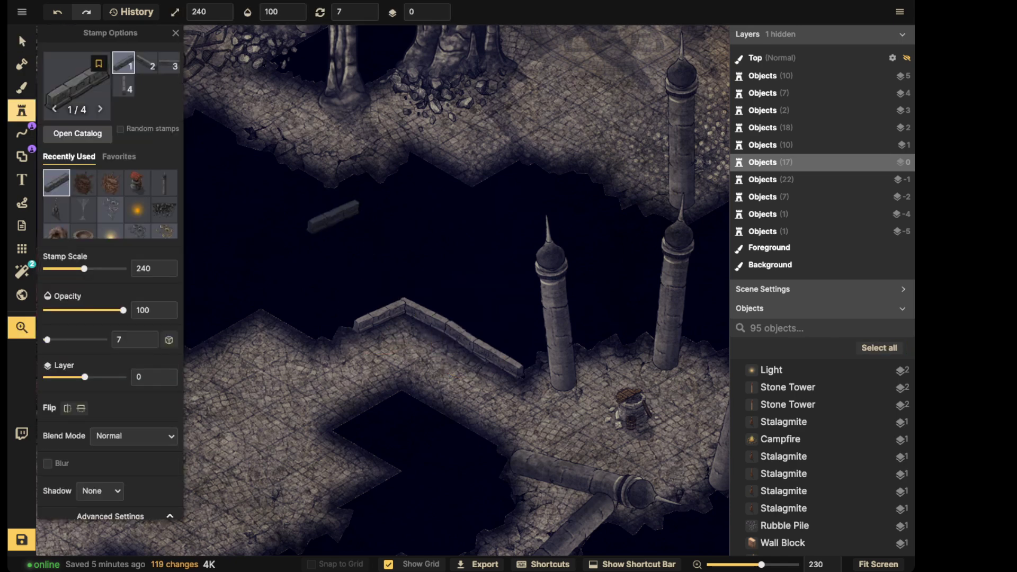
left_click_drag(332, 216, 416, 303)
key("space")
left_click_drag(381, 359, 468, 289)
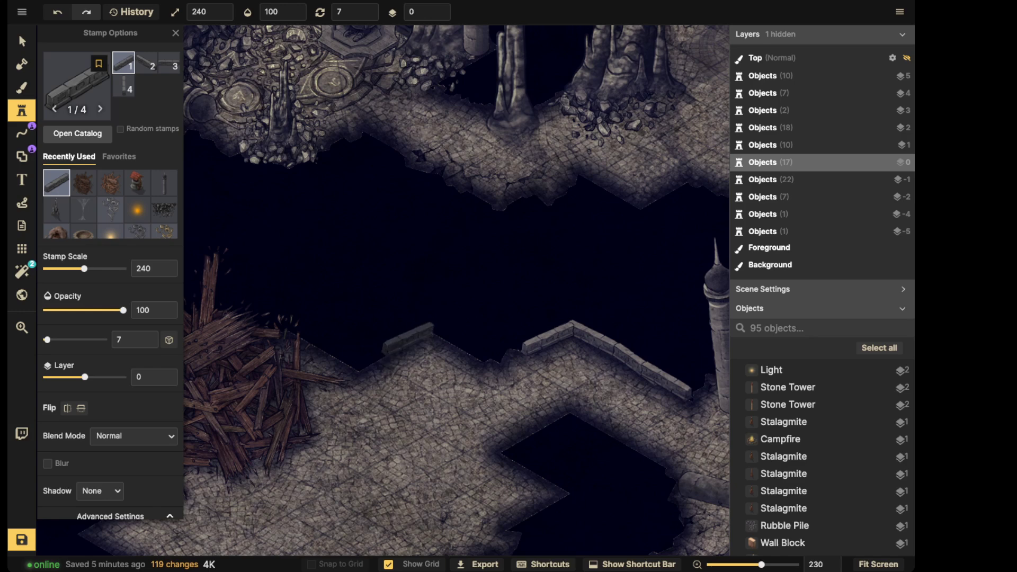
left_click(407, 339)
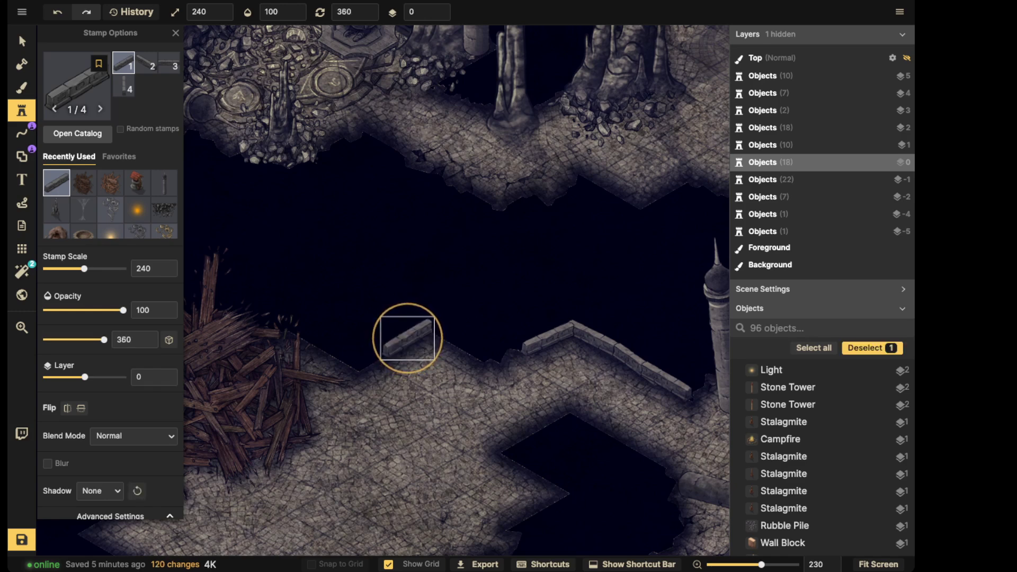
key("Left")
key("Left")
key("Left")
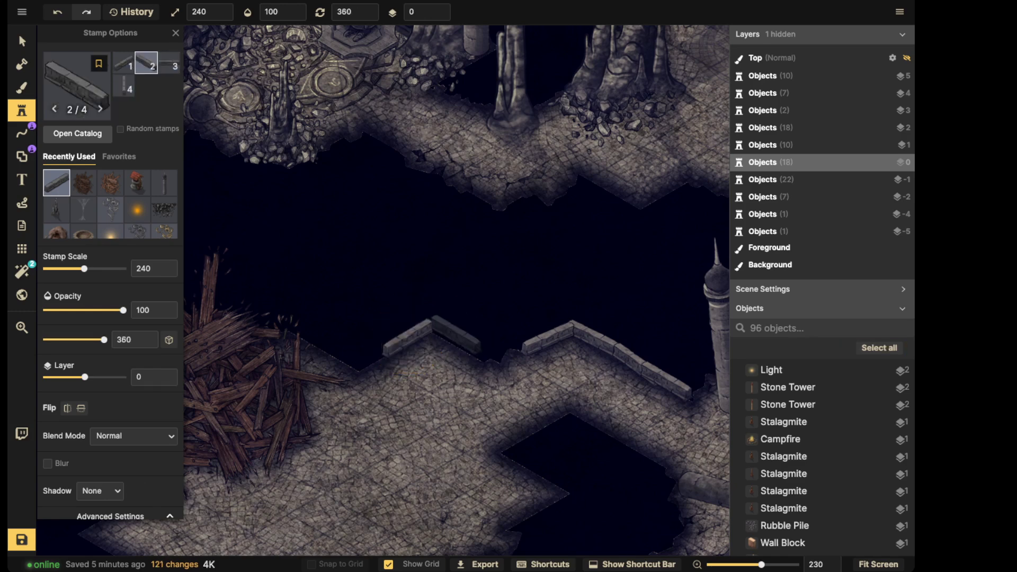
left_click(452, 334)
key("Escape")
scroll(354, 299, "down", 5)
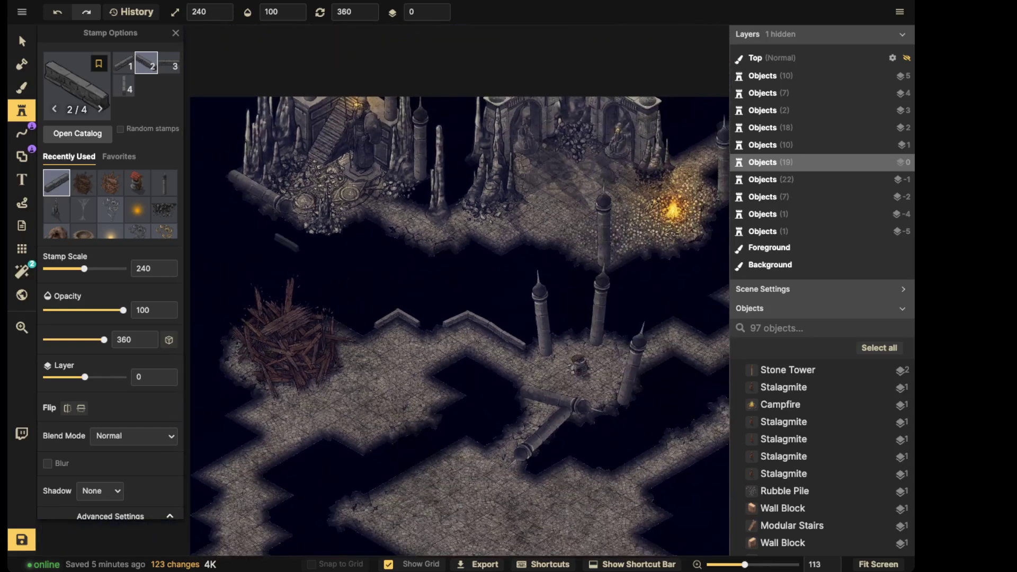
- Select all six wall blocks along the northern passage edge and darken them to brightness 29
left_click(20, 38)
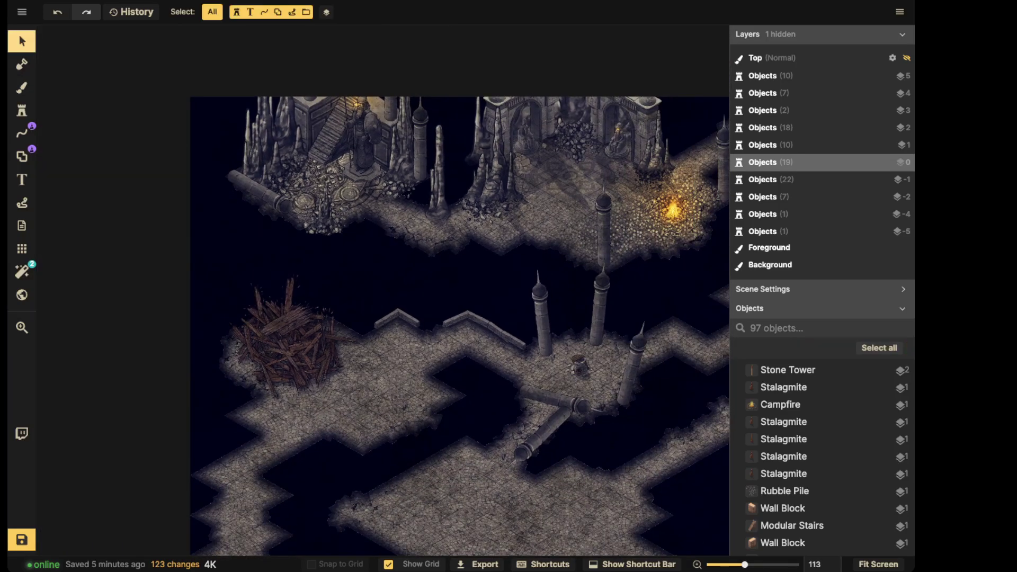
left_click_drag(372, 284, 527, 351)
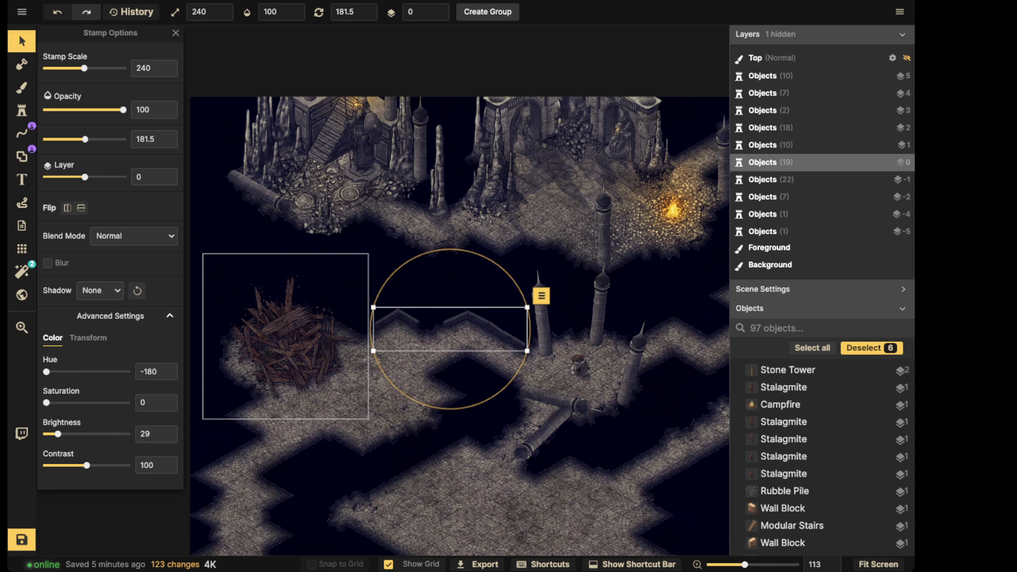
scroll(197, 199, "down", 1)
left_click(22, 110)
left_click(21, 156)
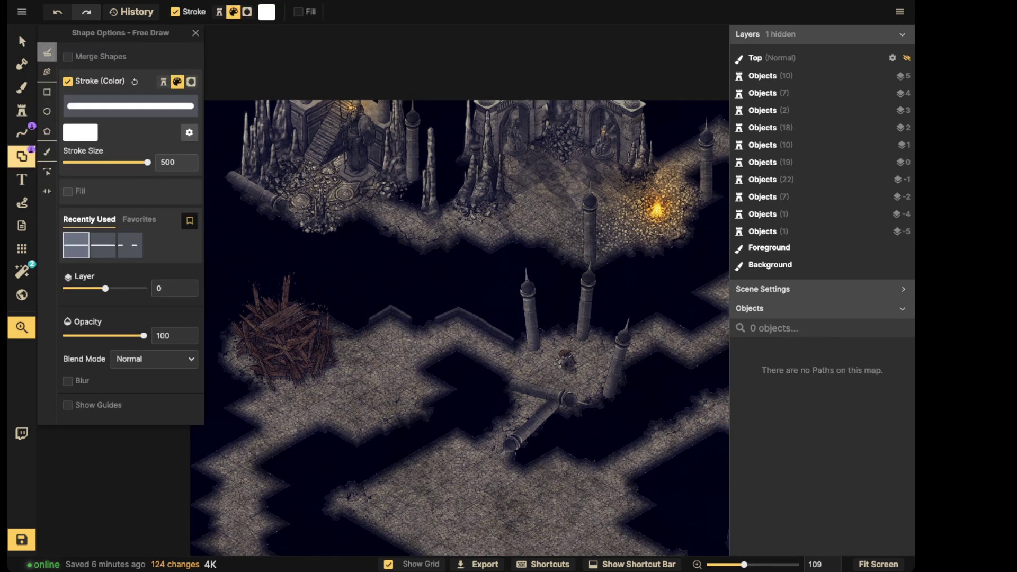
left_click(47, 91)
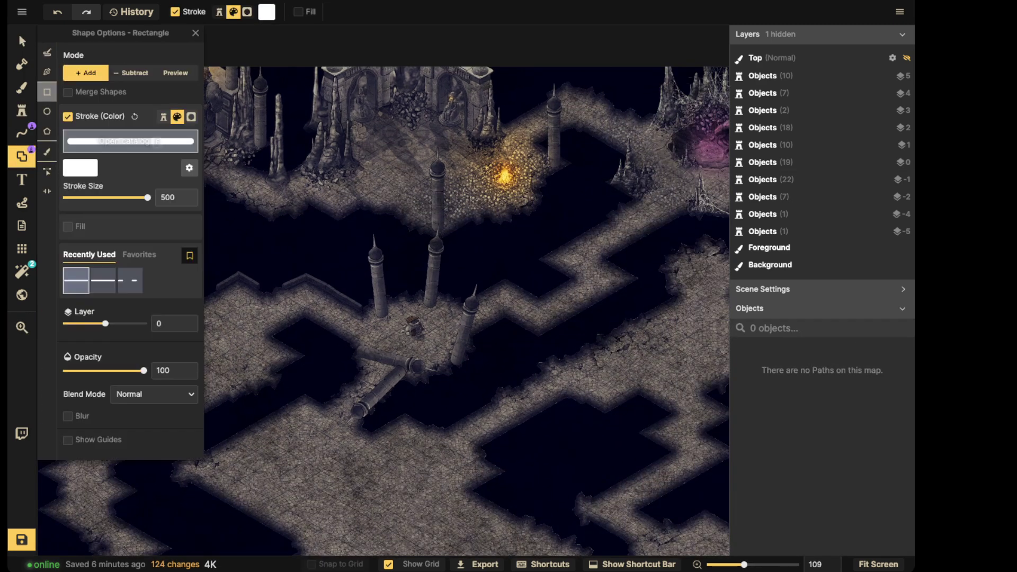
key("space")
left_click_drag(260, 140, 319, 141)
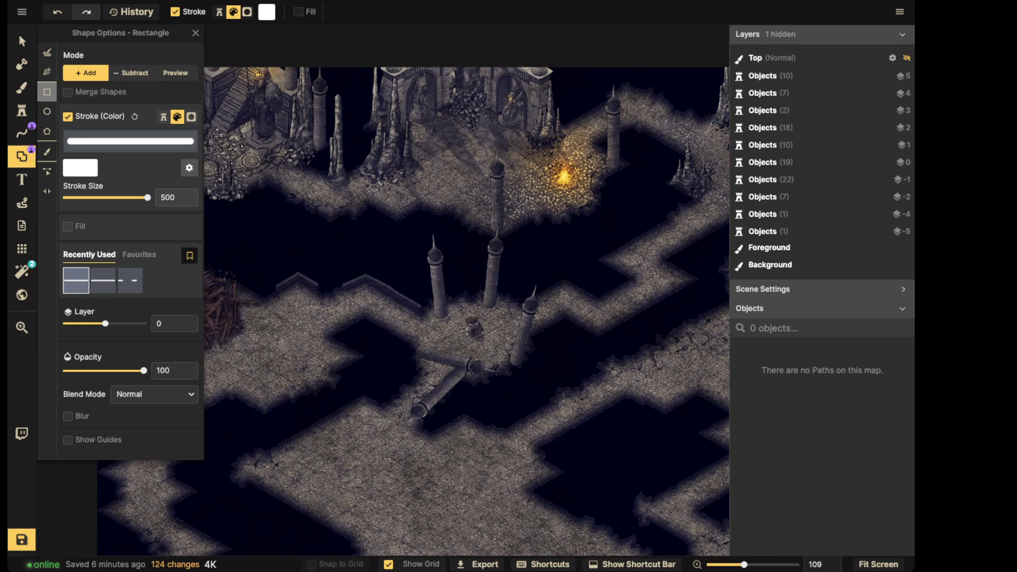
left_click(21, 110)
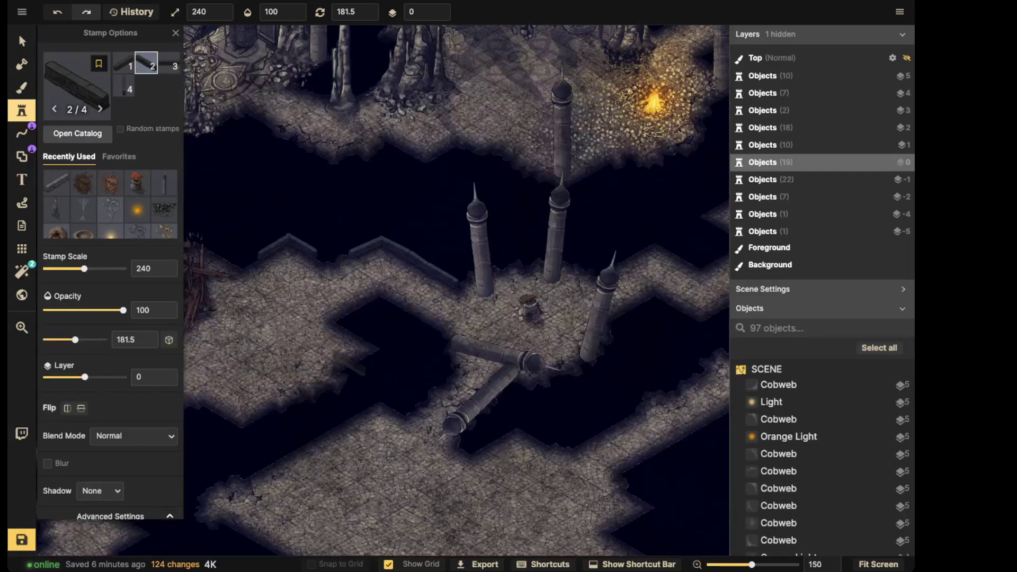
scroll(110, 275, "down", 3)
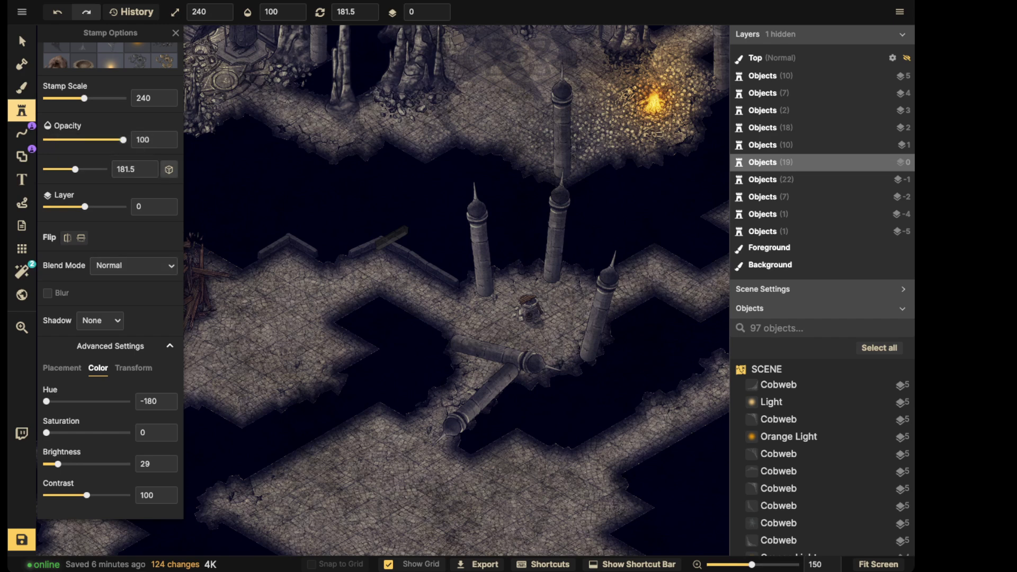
left_click(134, 368)
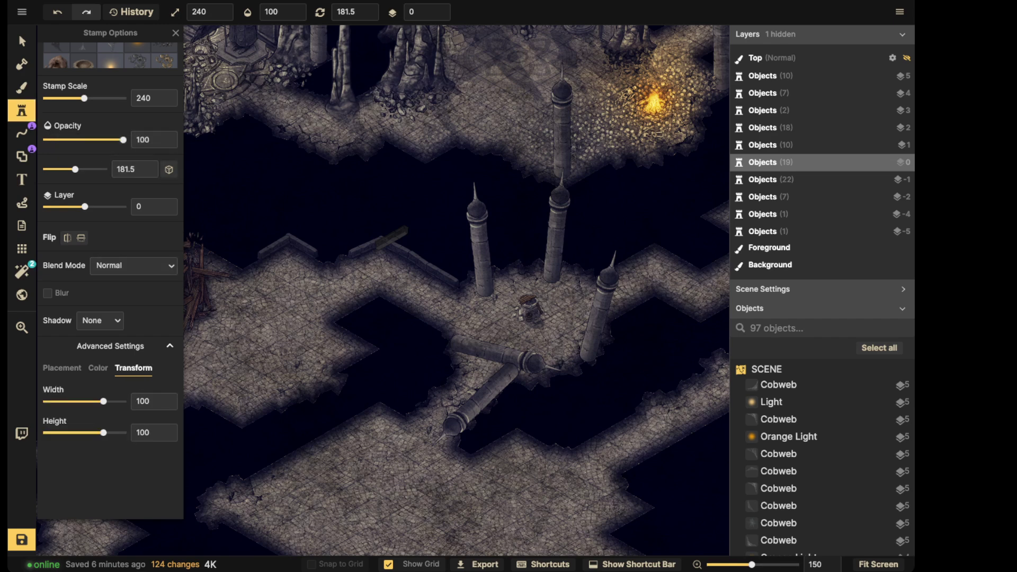
left_click(62, 367)
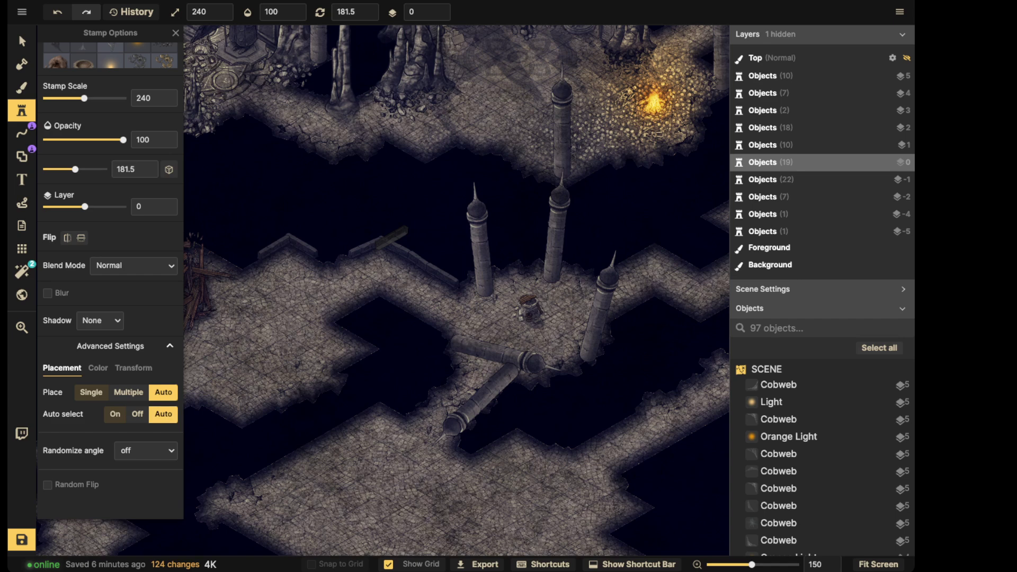
left_click(98, 367)
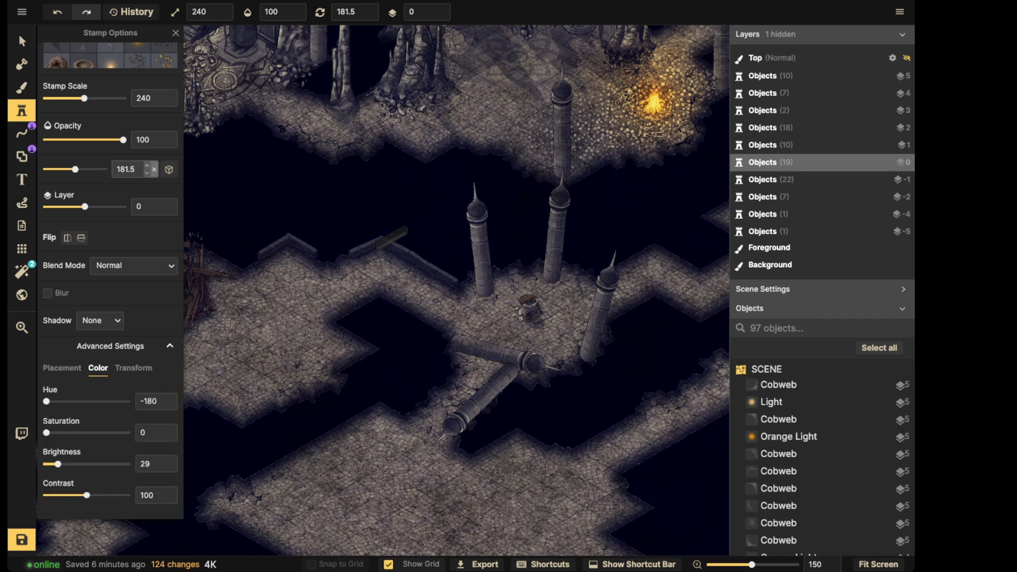
scroll(110, 238, "up", 4)
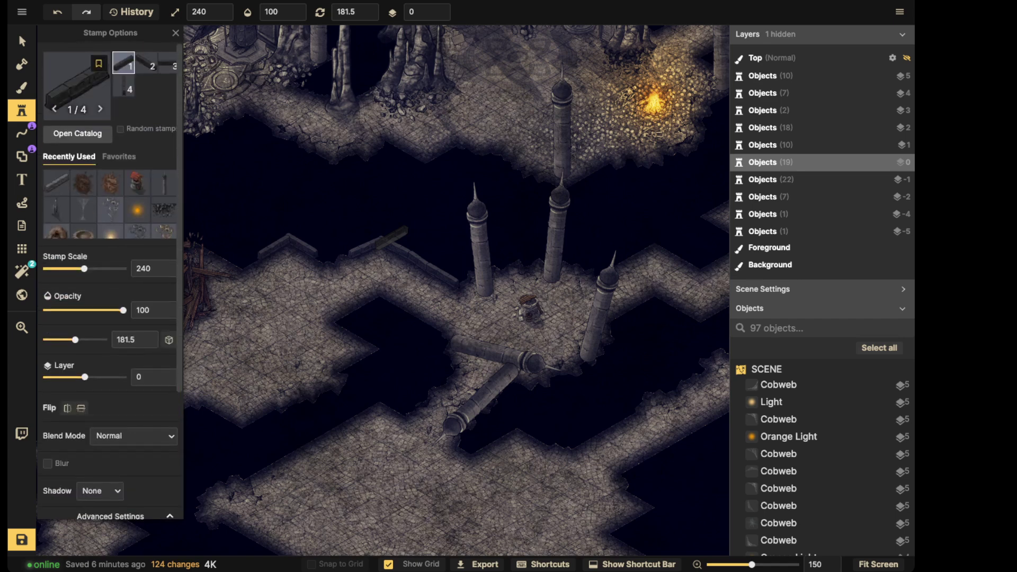
scroll(110, 265, "down", 4)
left_click(21, 110)
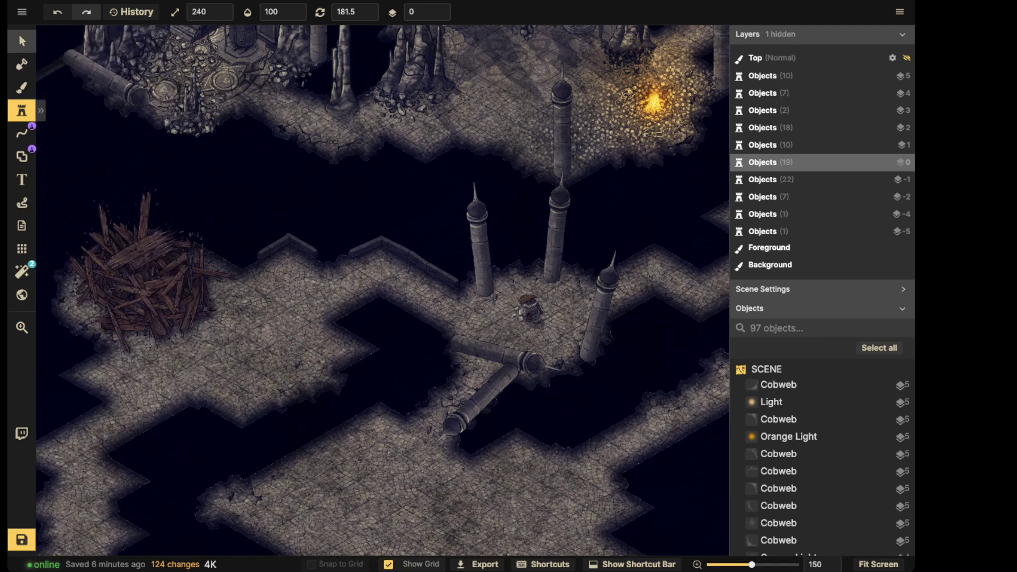
- Take up the darkened wall block stamp at rotation 0 and place two blocks meeting at the pointed floor corner west of the fallen towers
left_click(22, 41)
left_click(365, 247)
left_click(424, 264)
left_click(396, 248)
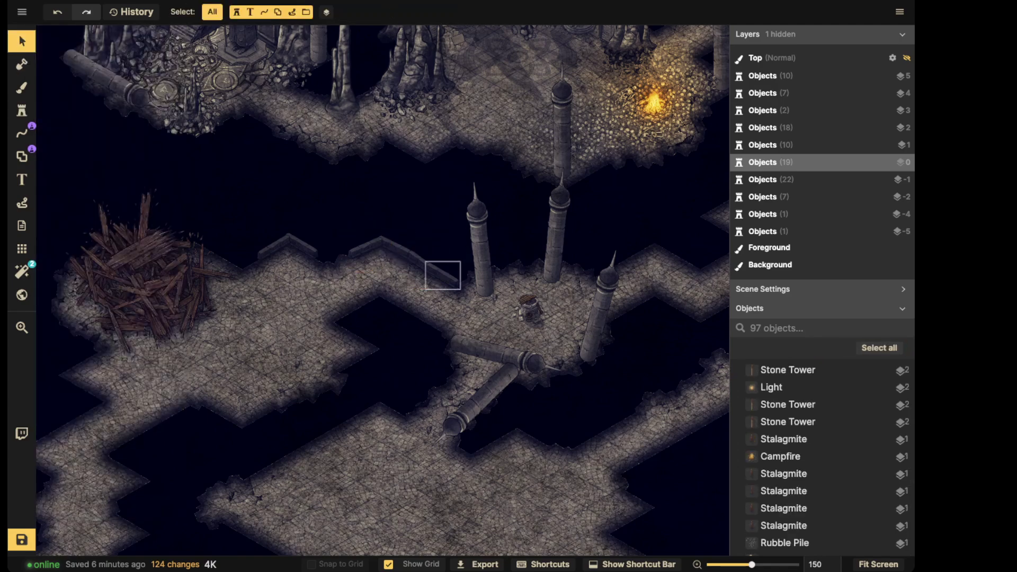
left_click(443, 275)
left_click(22, 110)
scroll(349, 390, "up", 2)
scroll(344, 392, "up", 3)
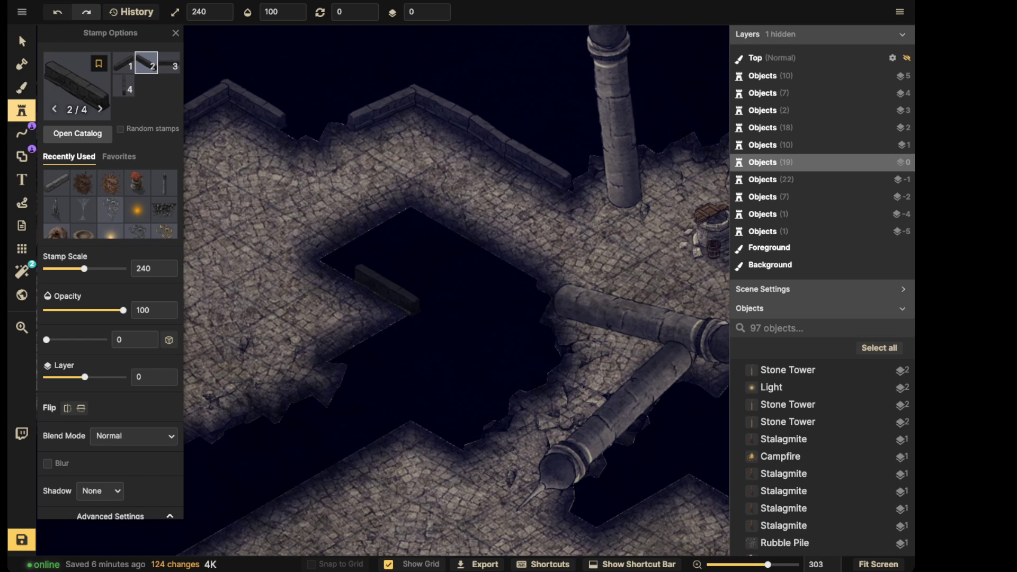
left_click(386, 289)
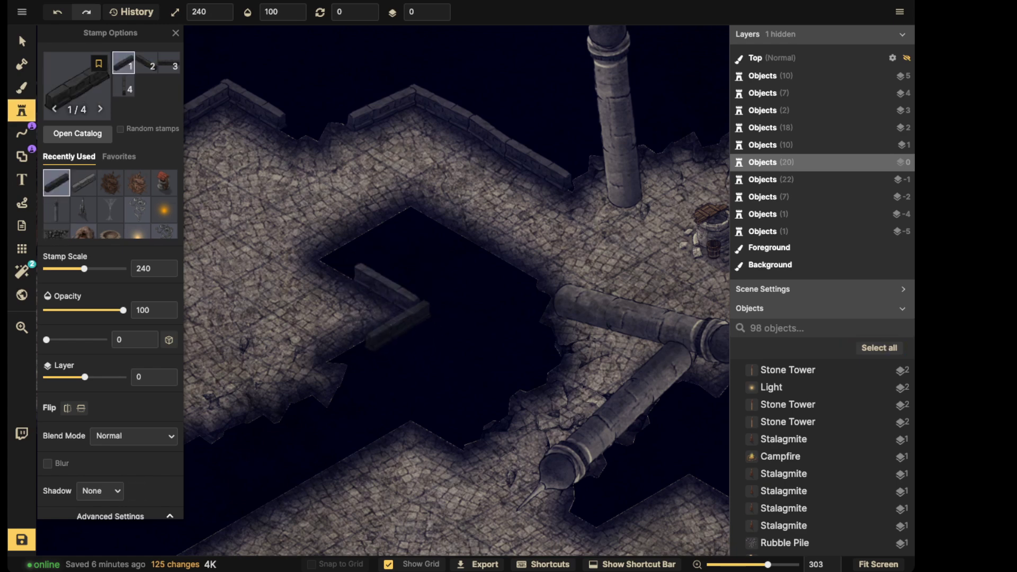
left_click(389, 305)
- Place two wall blocks along the northern edge of the passage northeast of the campfire and one on its inner edge behind the stone tower
scroll(389, 304, "down", 4)
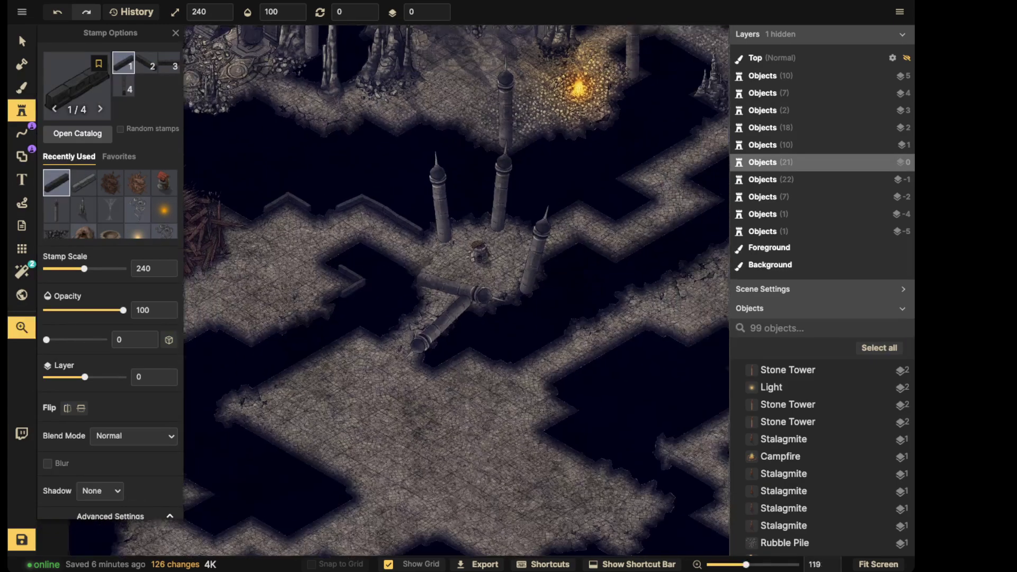
scroll(371, 202, "up", 4)
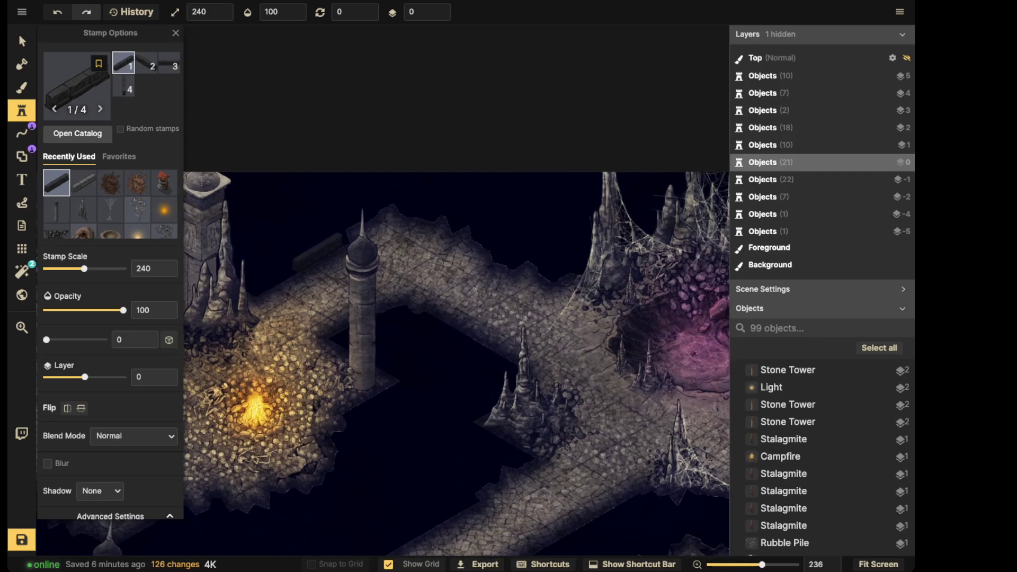
left_click(321, 251)
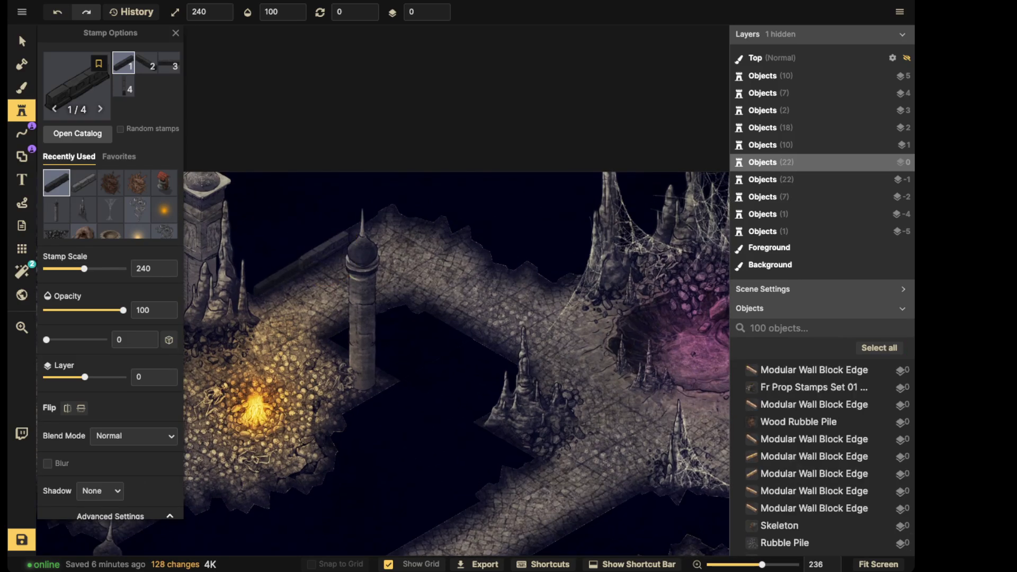
left_click(278, 276)
left_click(348, 321)
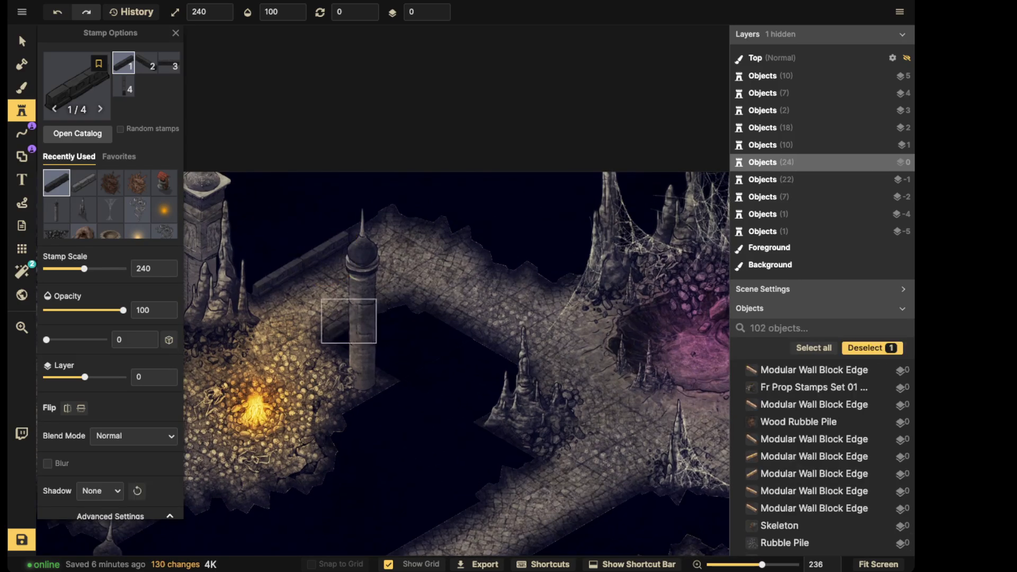
- Switch to the second wall block variant and place two blocks end to end along the inner passage edge between the tower and the stalagmite
key("4")
key("2")
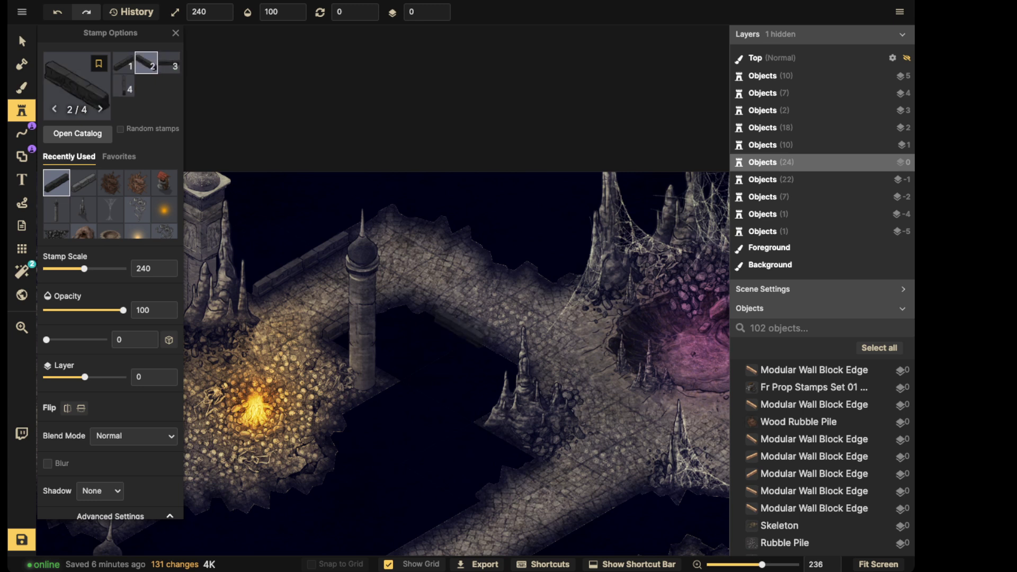
left_click(500, 349)
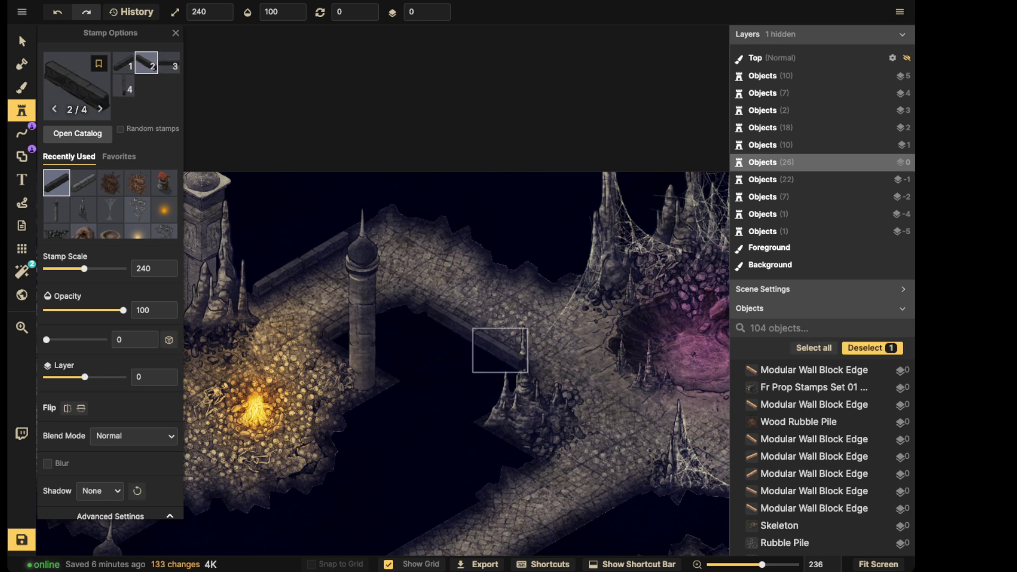
- Move the two wall blocks between the stone tower and the stalagmite to layer -2
left_click(439, 18)
left_click(439, 18)
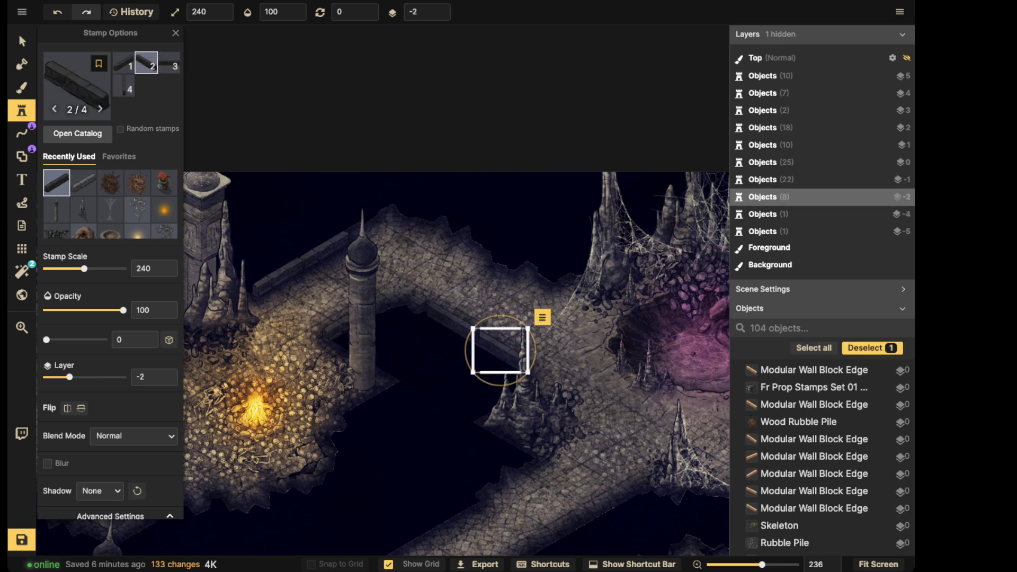
left_click(22, 42)
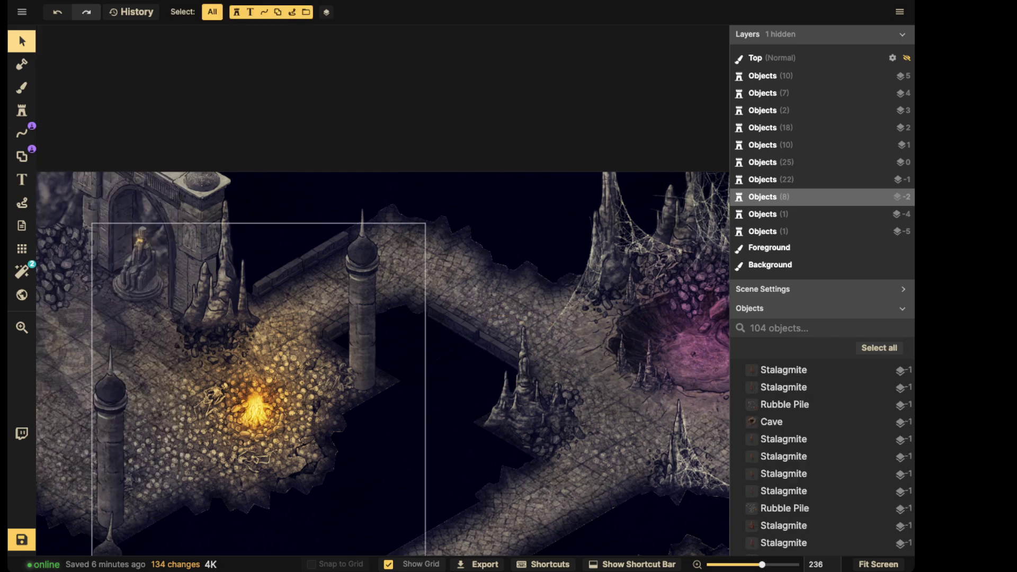
left_click(454, 322)
left_click(438, 16)
left_click(439, 17)
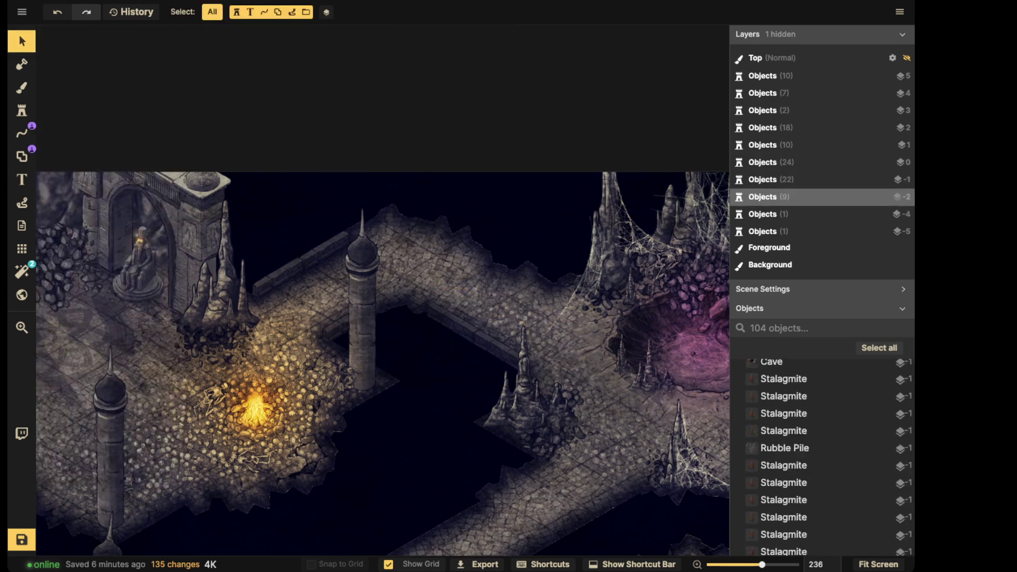
- Place four wall blocks end to end on layer -2 along the passage's southeastern edge, running southwest from the cobwebbed stalagmite
left_click(21, 110)
scroll(566, 241, "down", 3)
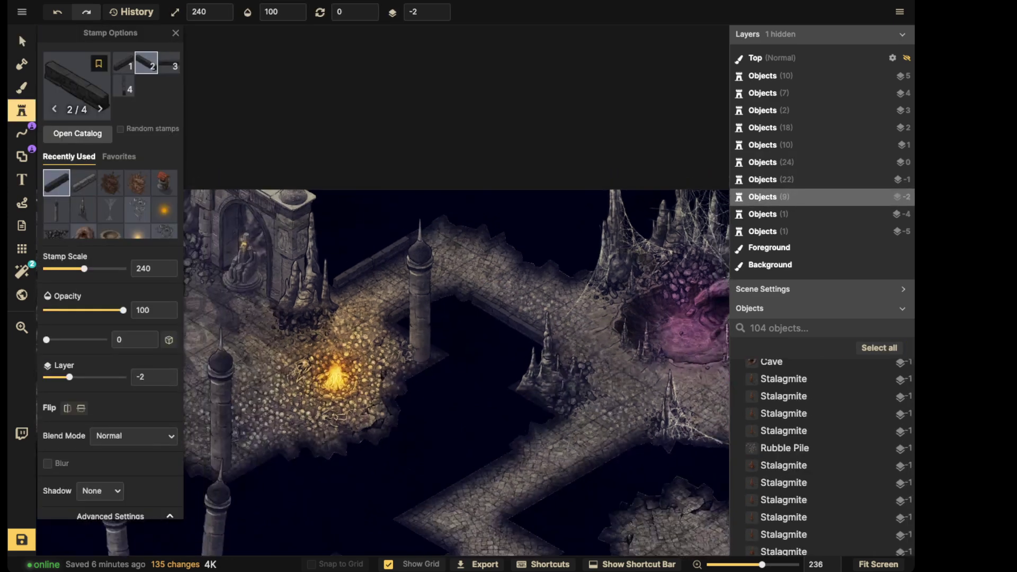
key("space")
left_click_drag(601, 457, 521, 308)
scroll(521, 296, "up", 2)
key("Left")
key("Left")
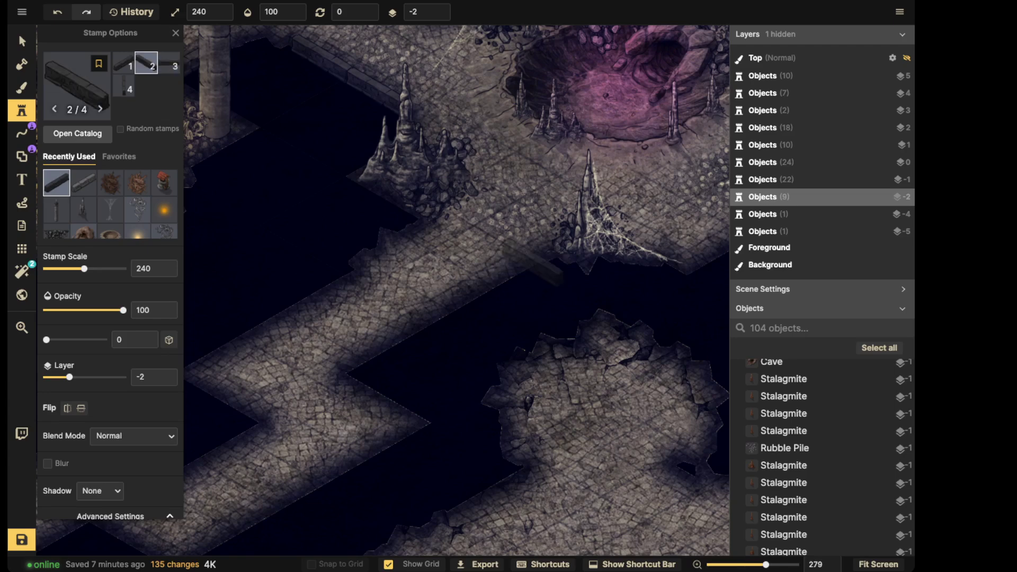
left_click(532, 266)
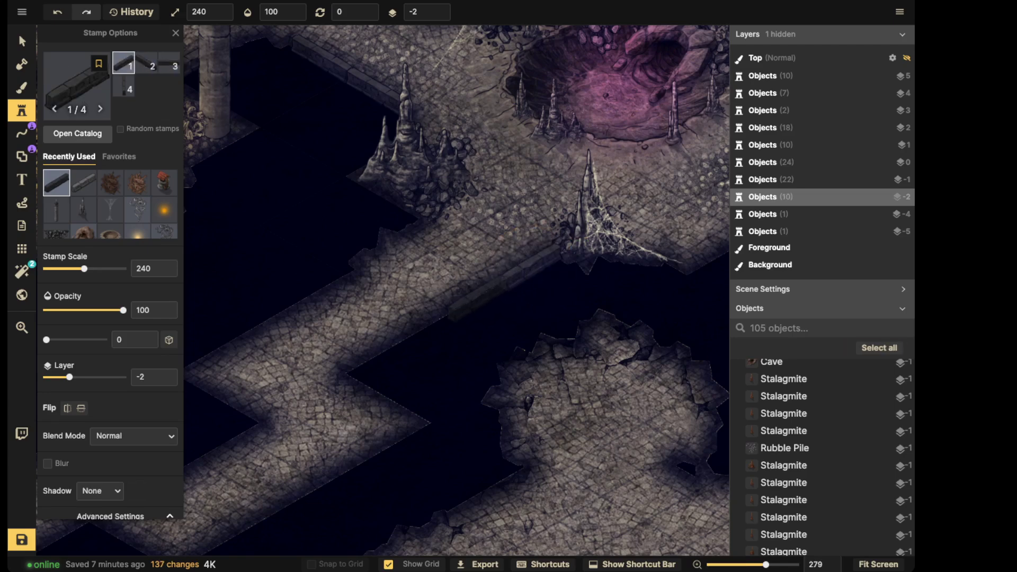
left_click(442, 321)
left_click(402, 340)
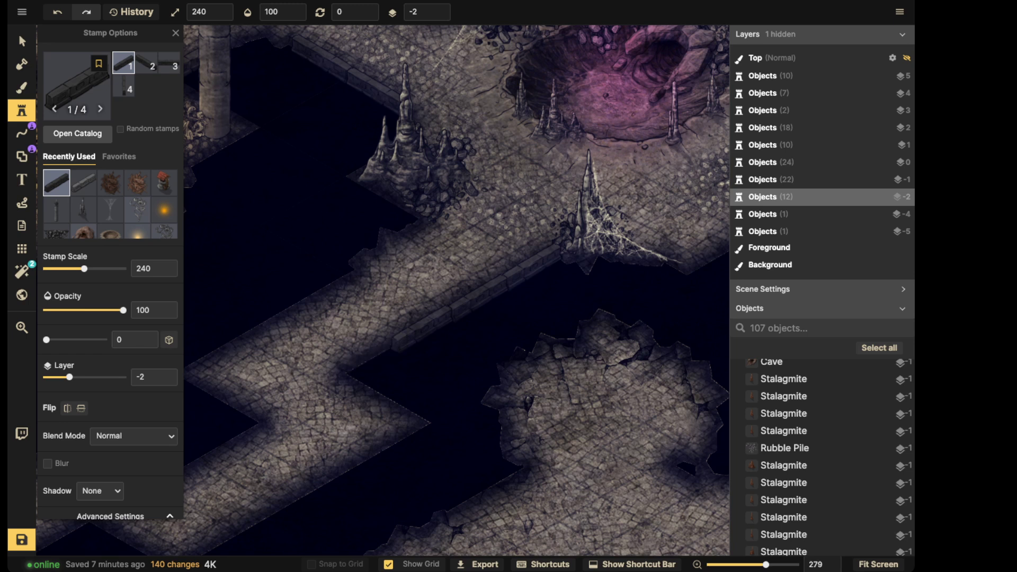
left_click(381, 373)
- Switch to the second wall block variant and continue the wall with two blocks running southeast to the passage's pointed corner
key("Right")
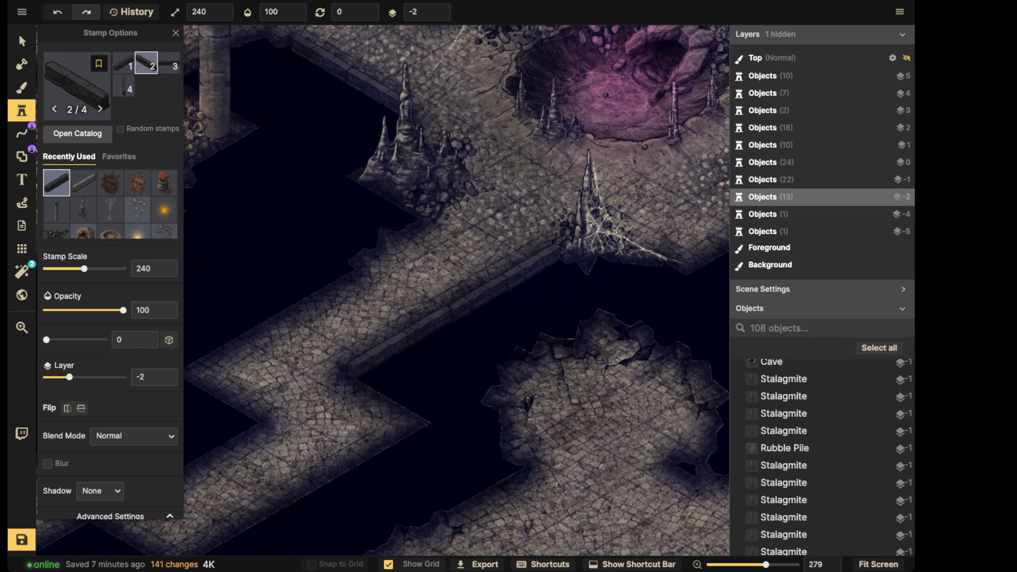
left_click(395, 392)
left_click(395, 392)
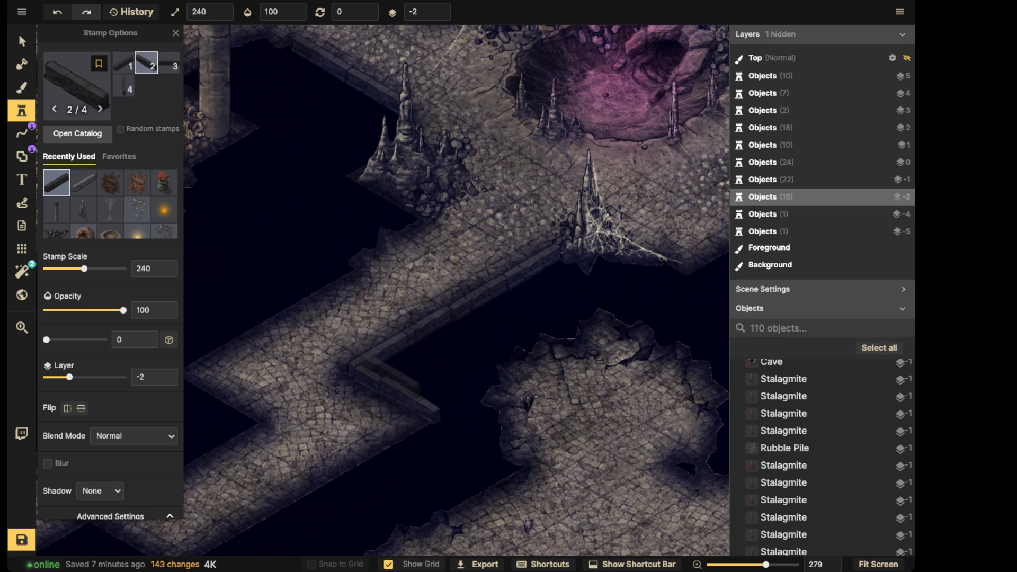
- Realign the wall blocks along the passage's southeastern edge below the cobwebbed stalagmite, tilting one block to a rotation of 6
key("v")
left_click(410, 400)
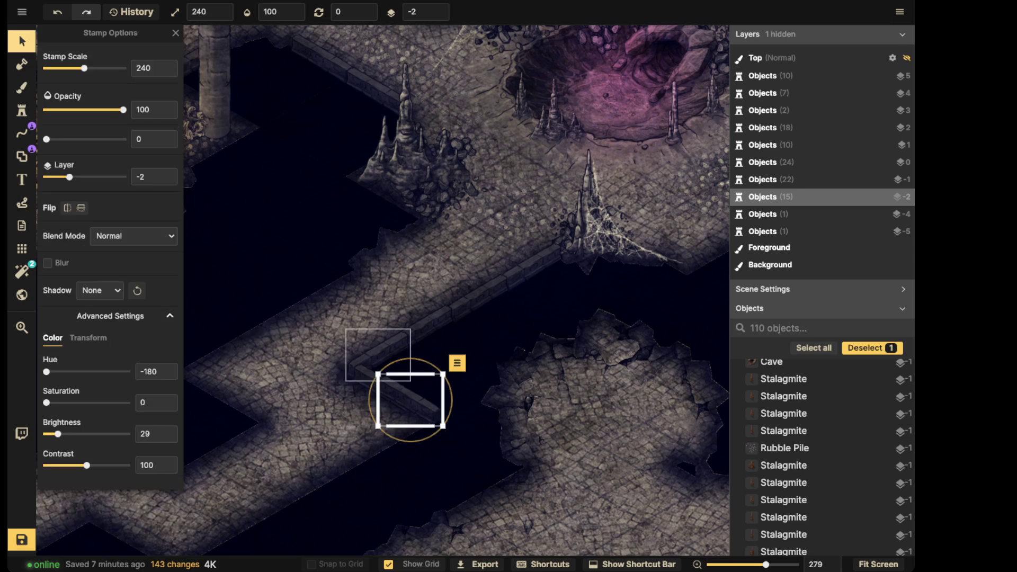
left_click_drag(409, 400, 476, 298)
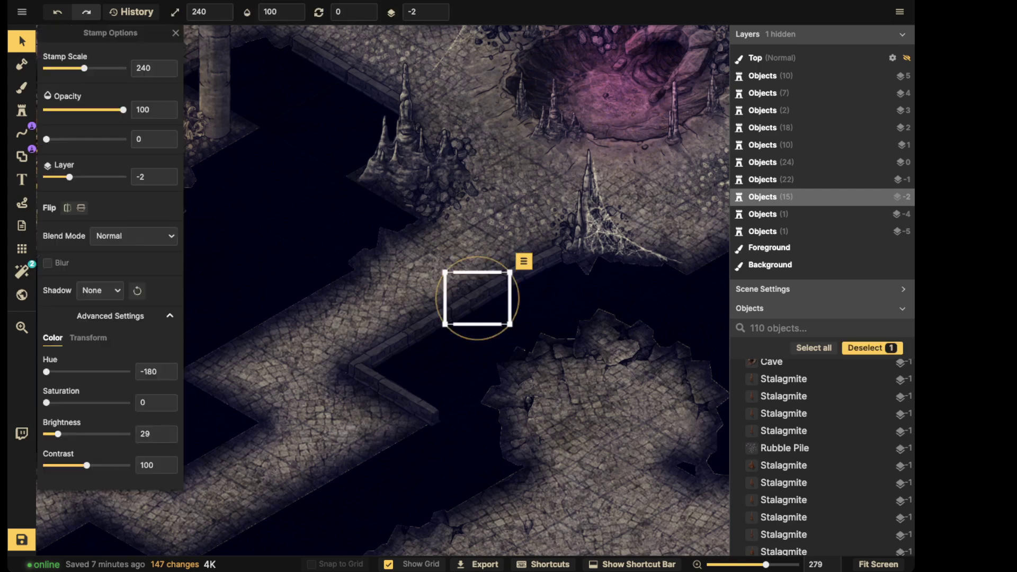
key("Escape")
left_click(422, 328)
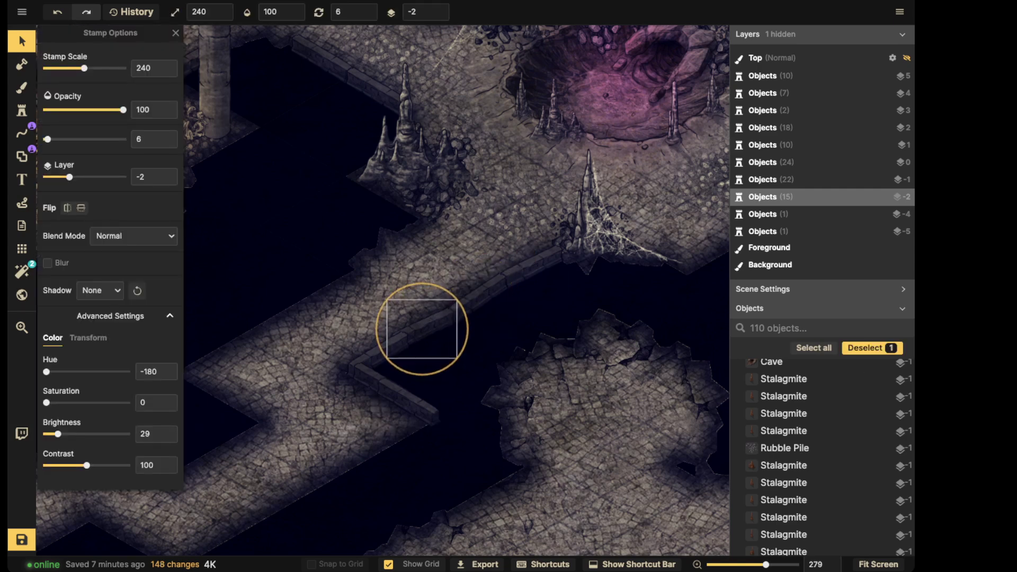
key("Escape")
scroll(509, 104, "down", 5)
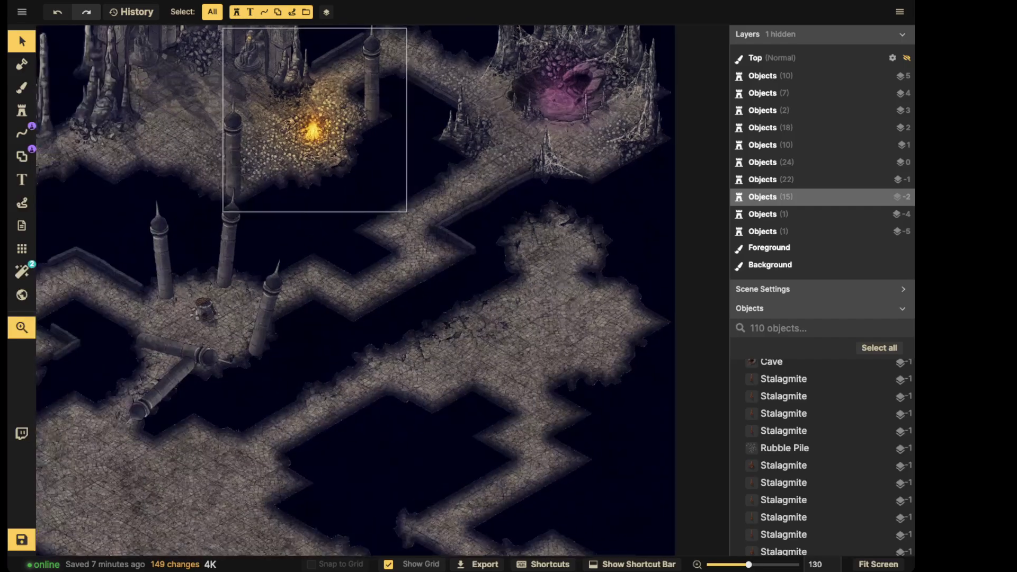
- Place a first-variant and a second-variant wall block at rotation 0, meeting at the western point of the zigzag passage below the campfire
key("s")
scroll(389, 219, "up", 3)
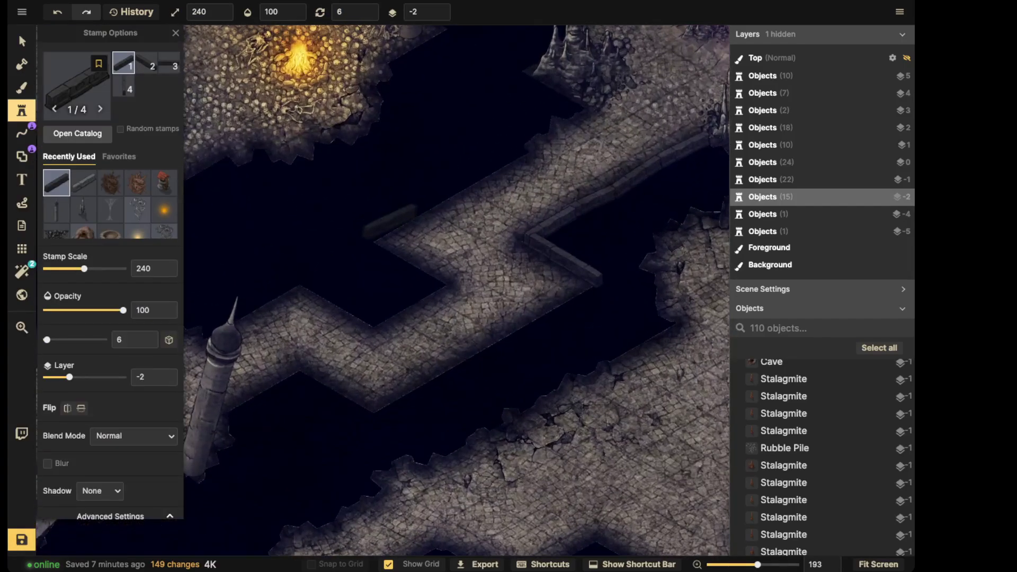
double_click(340, 11)
type("0")
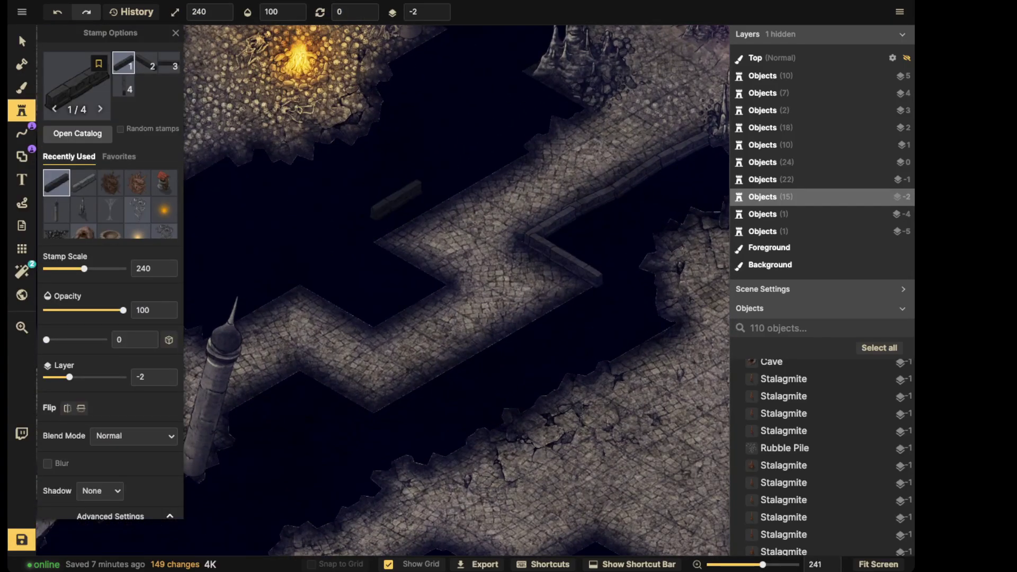
left_click(396, 222)
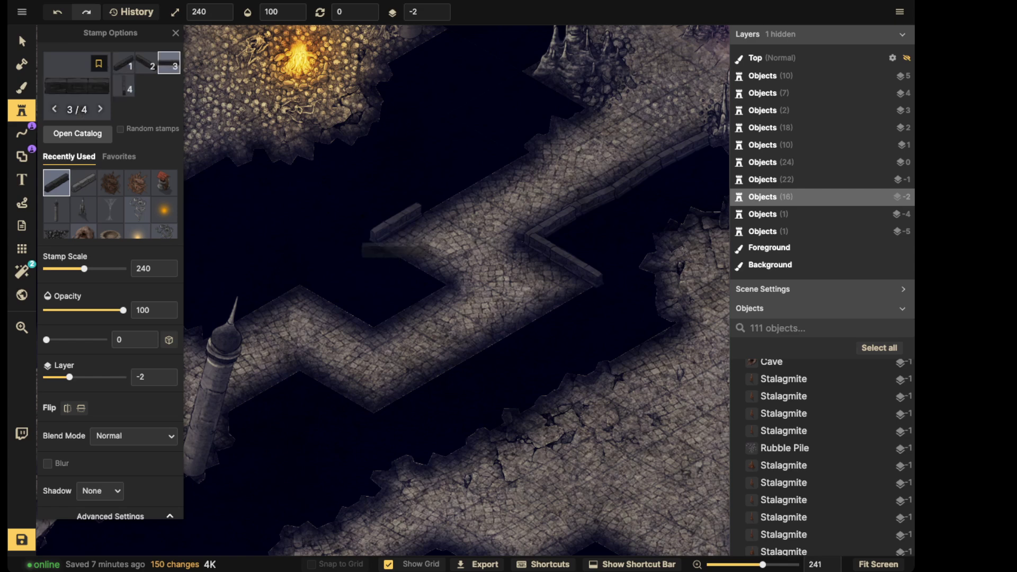
left_click(395, 223)
- Place a second-variant and a first-variant wall block to form a peak on the passage's upper edge east of the leaning tower
scroll(389, 212, "down", 2)
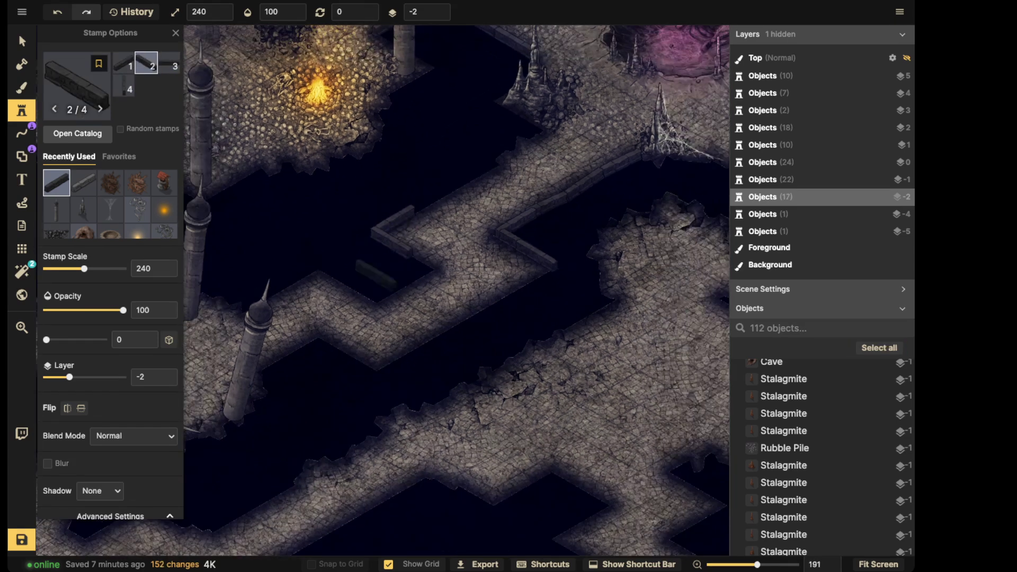
left_click(339, 276)
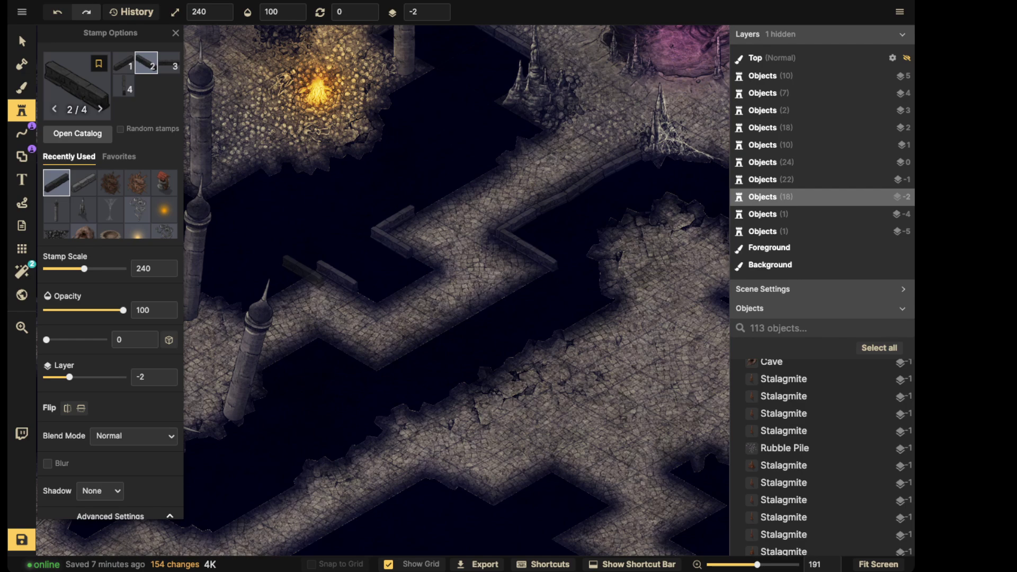
left_click(302, 271)
left_click(21, 327)
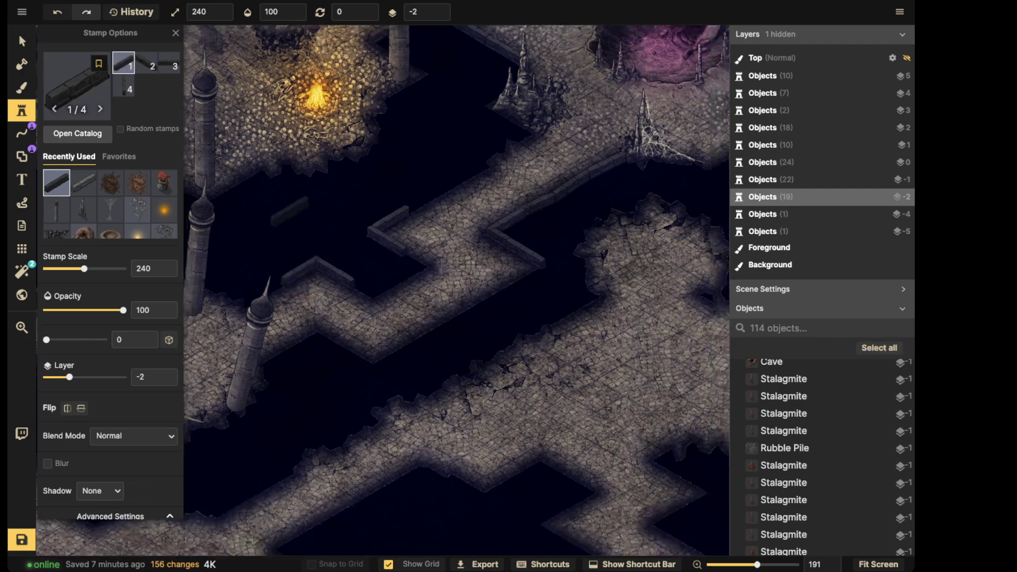
- Line the pointed southern edge of the temple plaza, west of the tall tower, with a first-variant and a second-variant wall block
scroll(586, 169, "down", 3)
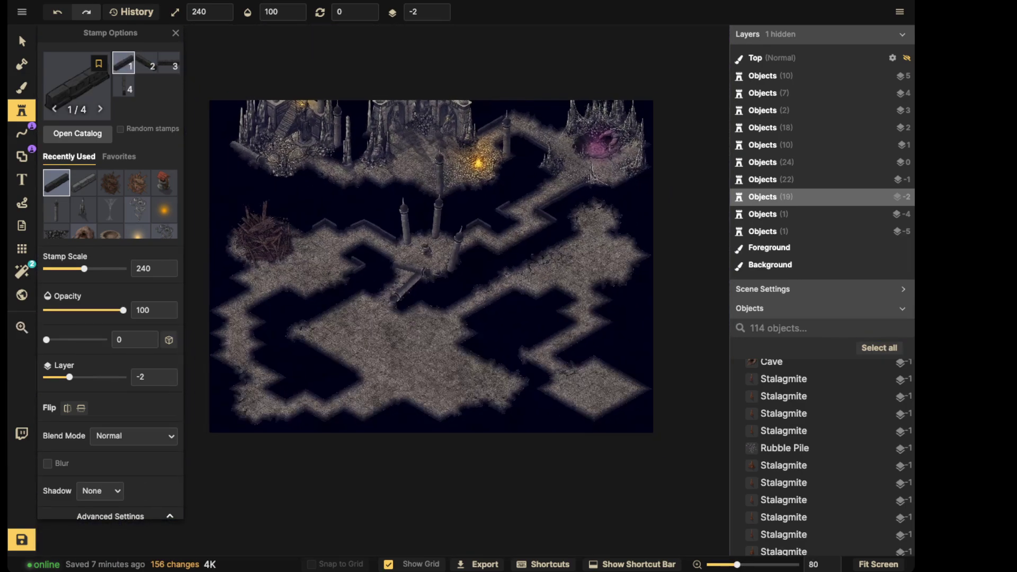
scroll(413, 195, "up", 5)
scroll(445, 223, "up", 5)
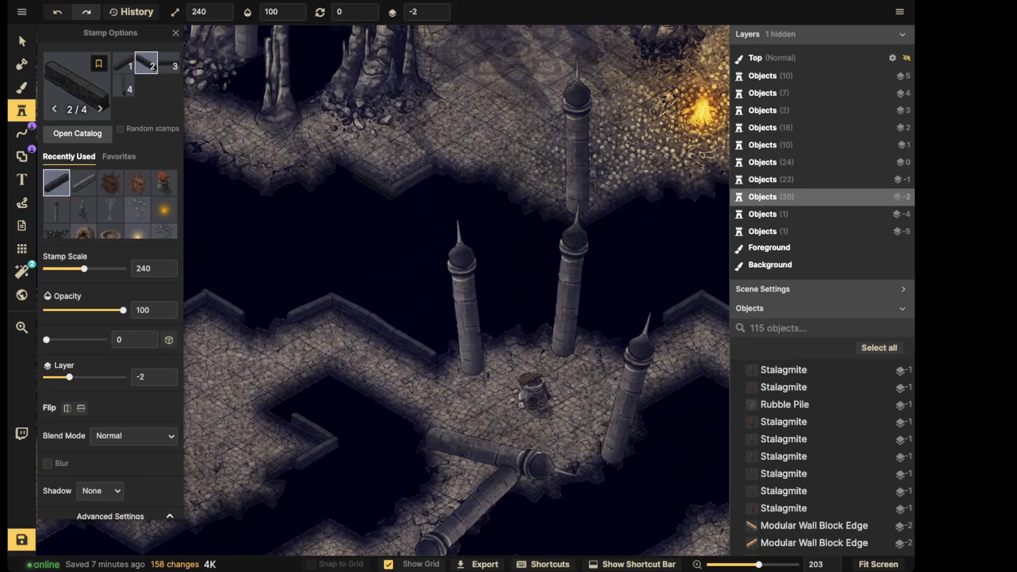
left_click(374, 181)
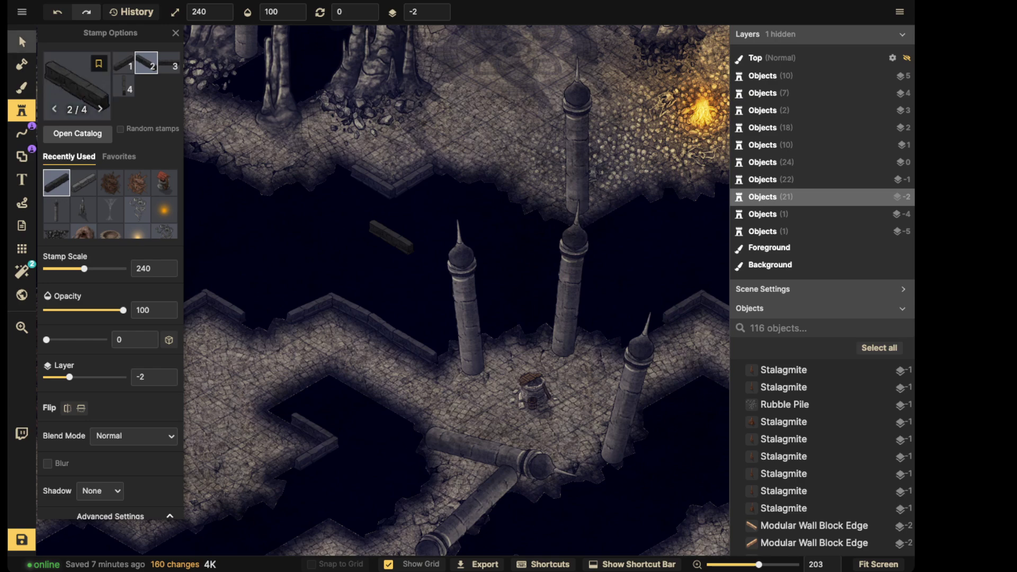
left_click(22, 41)
scroll(322, 227, "down", 6)
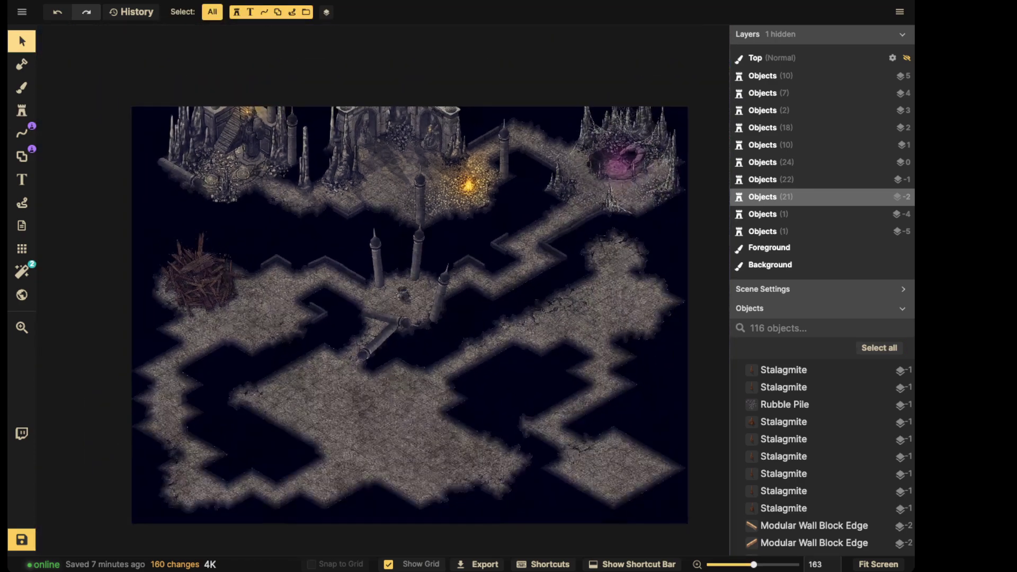
left_click_drag(322, 231, 319, 327)
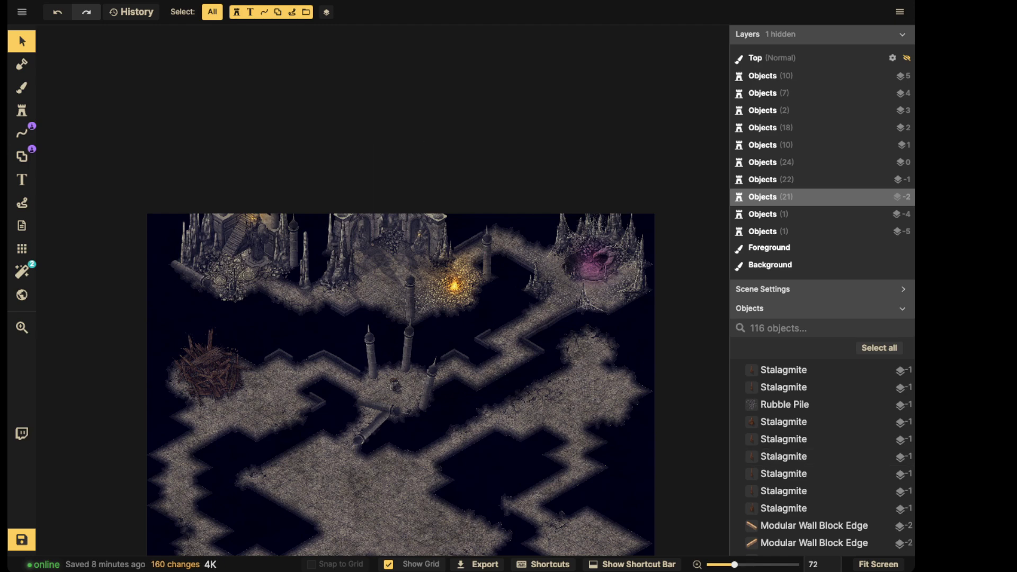
scroll(241, 368, "up", 2)
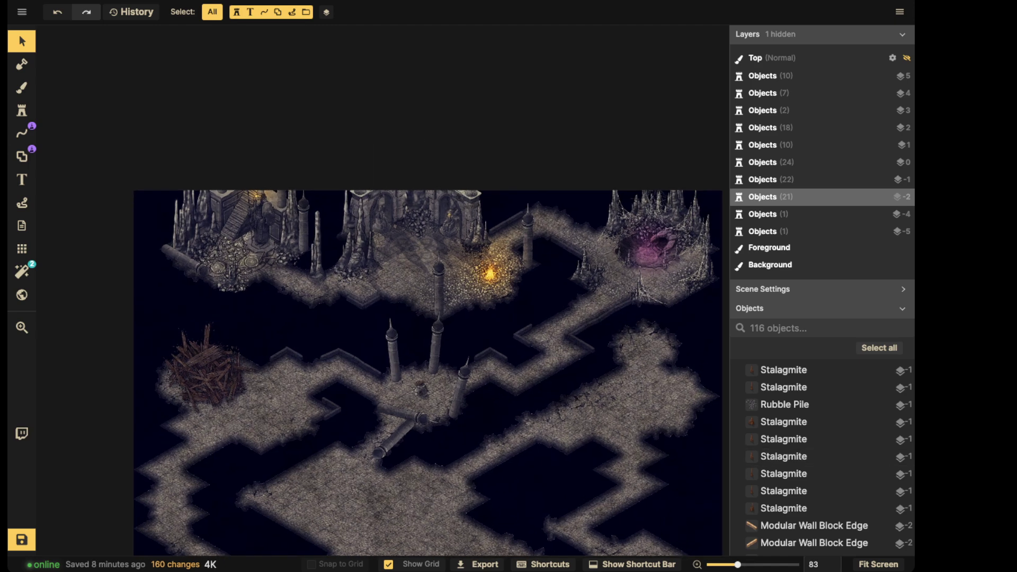
- Place a first-variant Rubble Pile at scale 40 and rotation 337 around the base of the clearing's northwestern tower
scroll(602, 456, "up", 5)
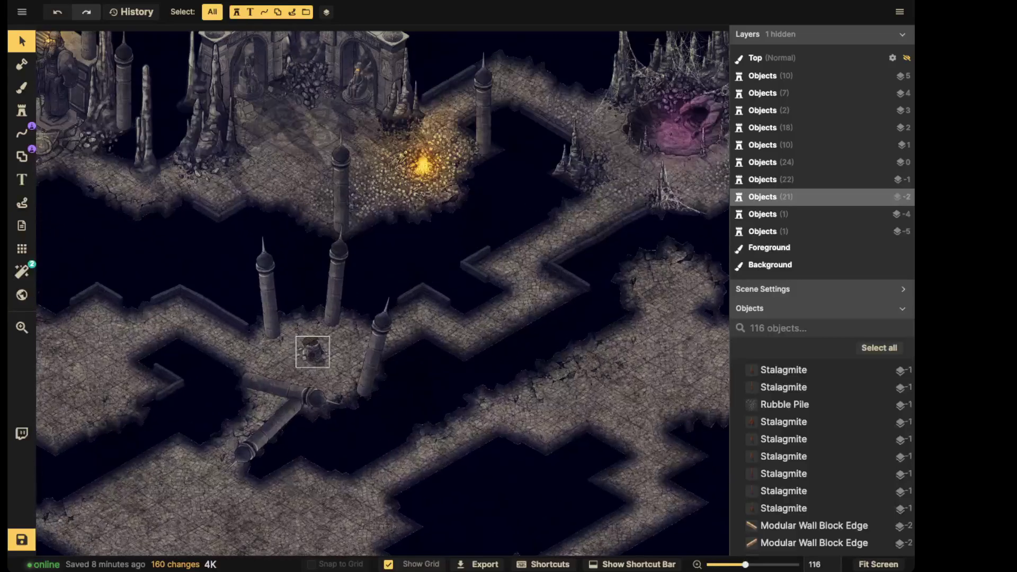
scroll(299, 302, "up", 3)
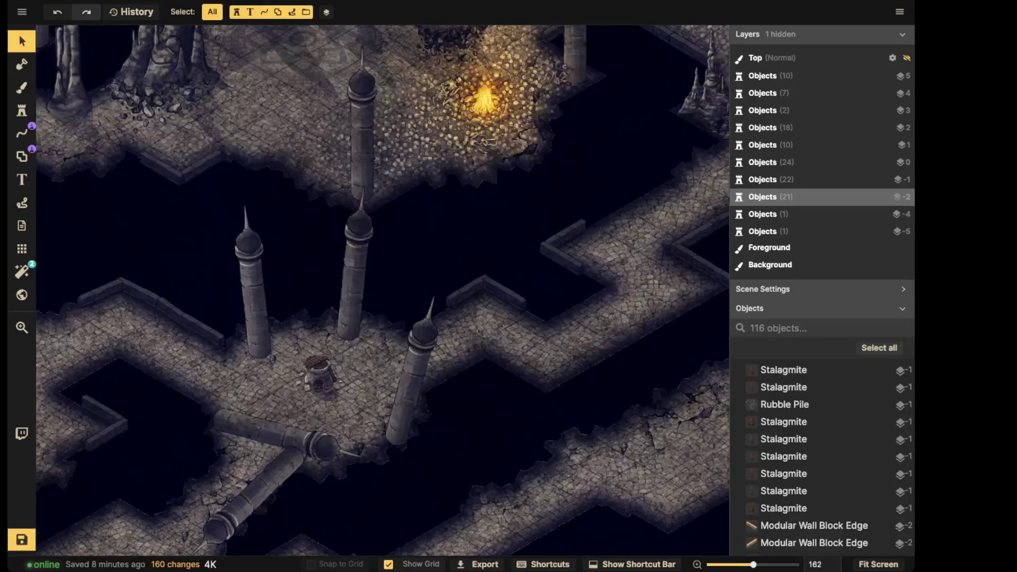
key("o")
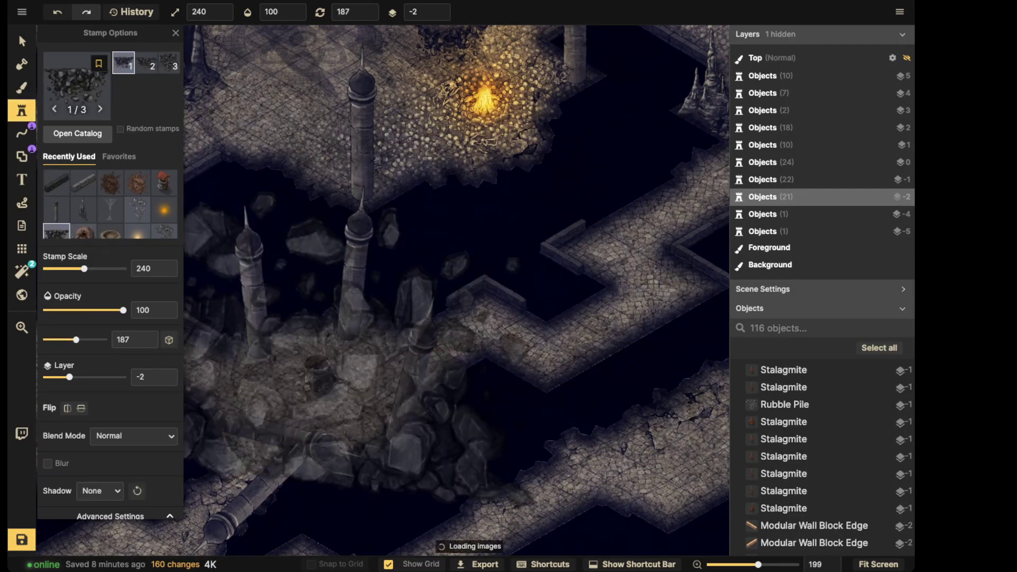
scroll(318, 321, "down", 13, "ctrl")
scroll(298, 306, "up", 9, "alt")
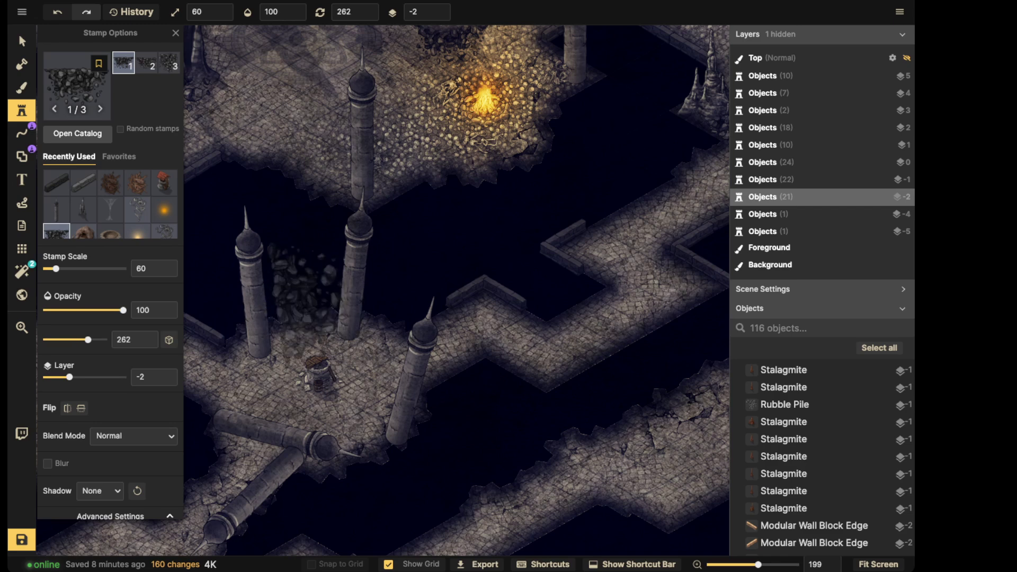
scroll(286, 318, "down", 2, "ctrl")
scroll(286, 317, "up", 1, "alt")
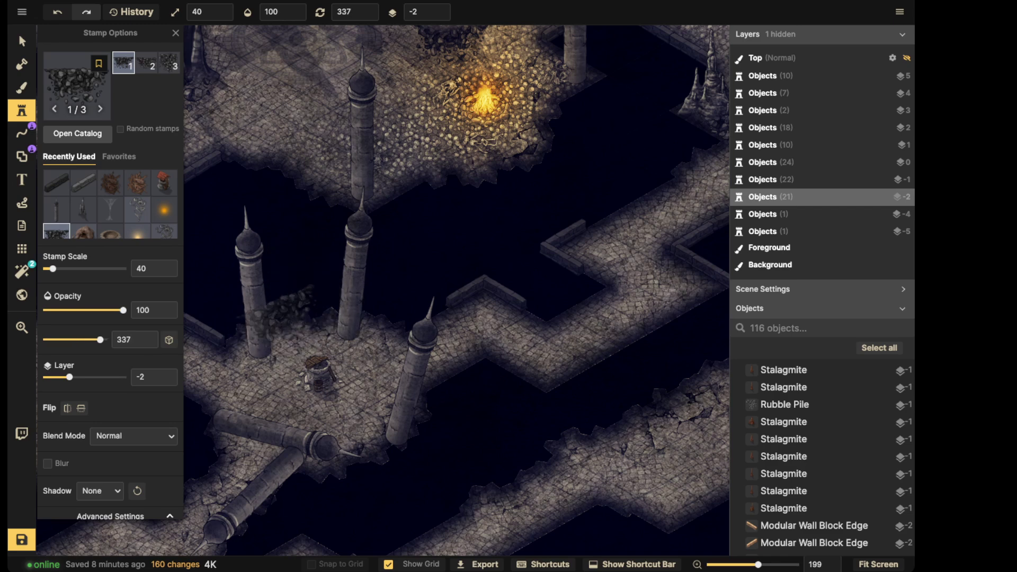
left_click(265, 336)
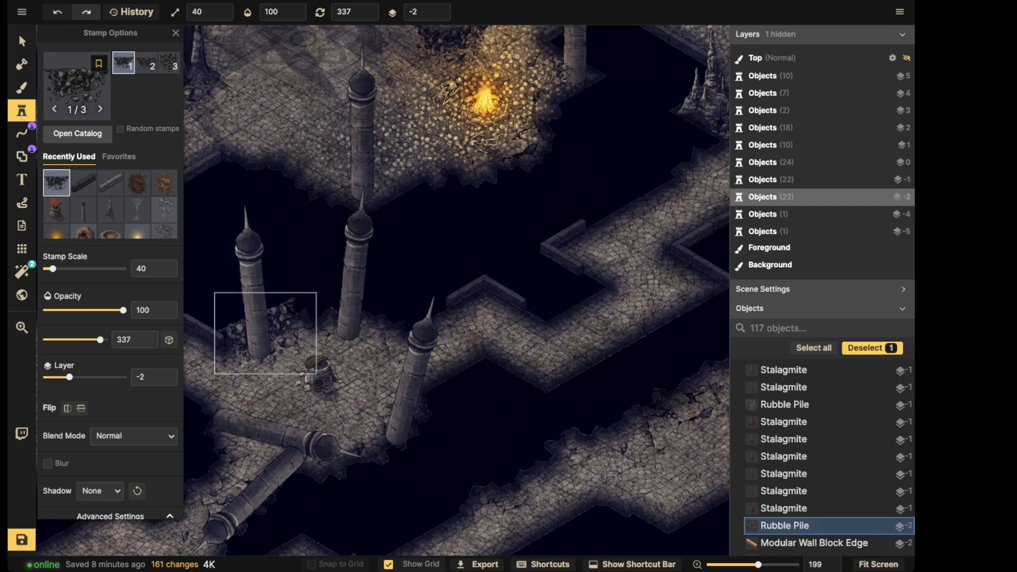
- Add two more rubble piles along the clearing's northern edge toward the leaning tower, rotated to 352 and 22
scroll(318, 326, "up", 1, "alt")
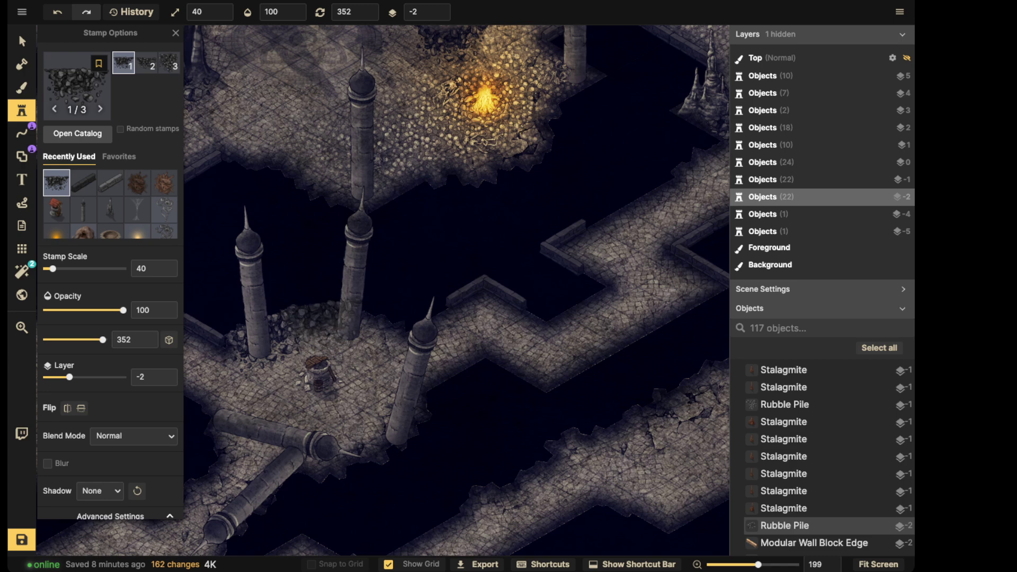
left_click(325, 324)
scroll(370, 324, "up", 2, "alt")
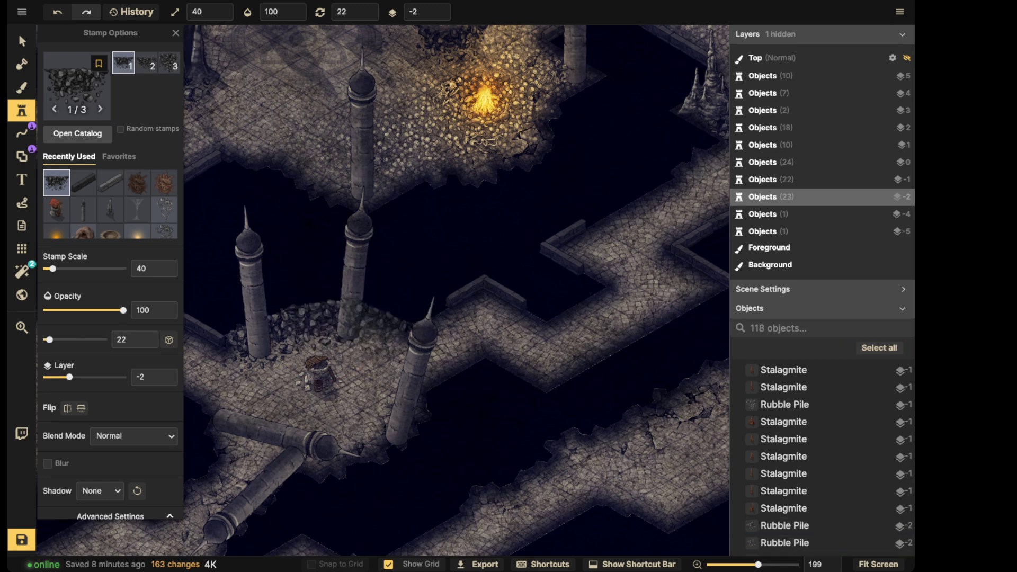
left_click(376, 323)
- Place two rubble piles at scale 40 and rotation 172 along the clearing's southern edge, from the fallen tower's domed tip to the leaning tower
scroll(370, 418, "up", 11, "alt")
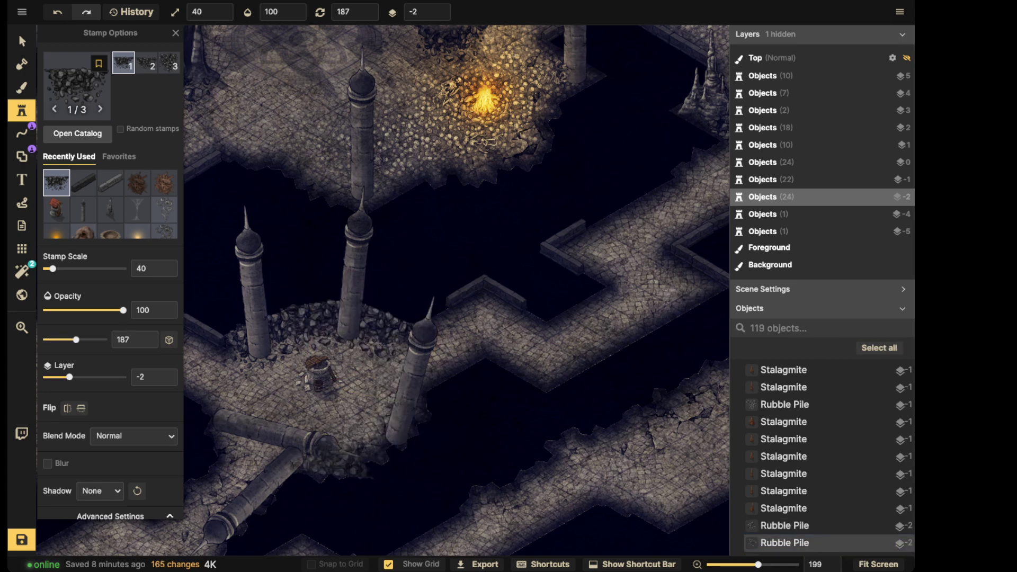
left_click(323, 454)
scroll(323, 454, "down", 3, "alt")
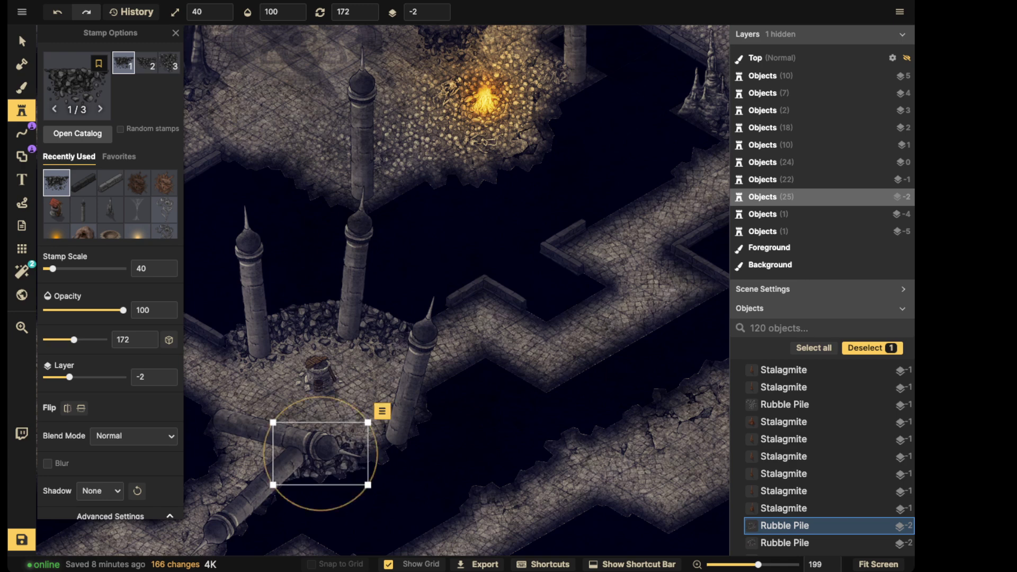
key("Escape")
left_click(345, 442)
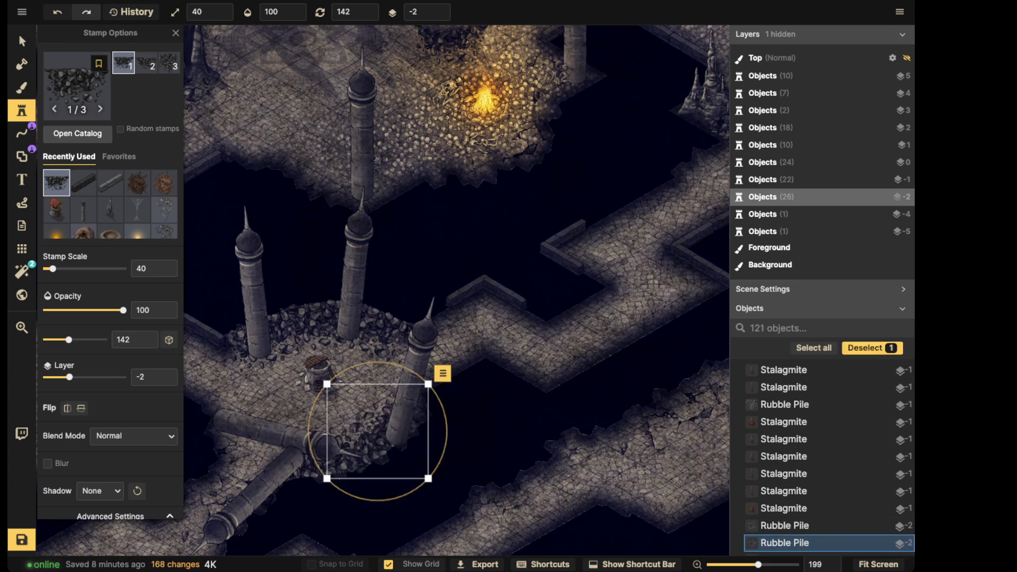
scroll(344, 442, "up", 2, "alt")
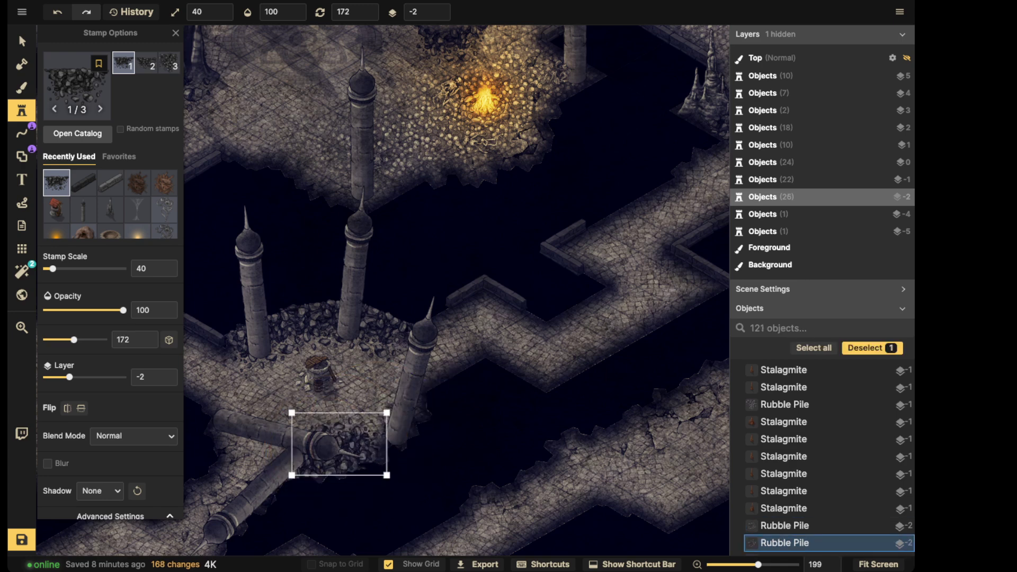
key("Escape")
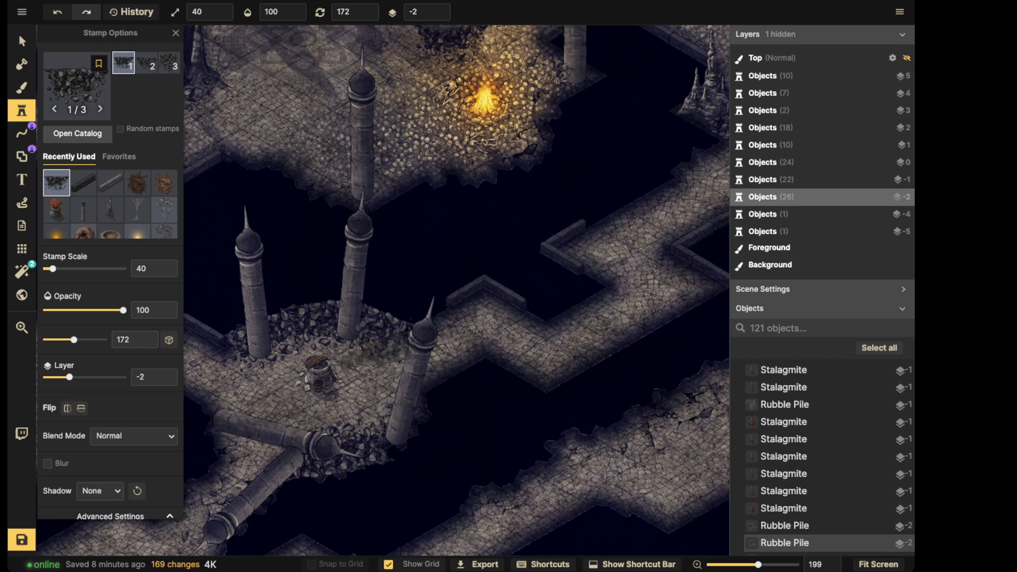
- Place a rubble pile at scale 30 and rotation 214.5 on the clearing's western edge, beside the base of the fallen tower
key("z")
left_click_drag(270, 381, 445, 370)
scroll(411, 405, "up", 5, "alt")
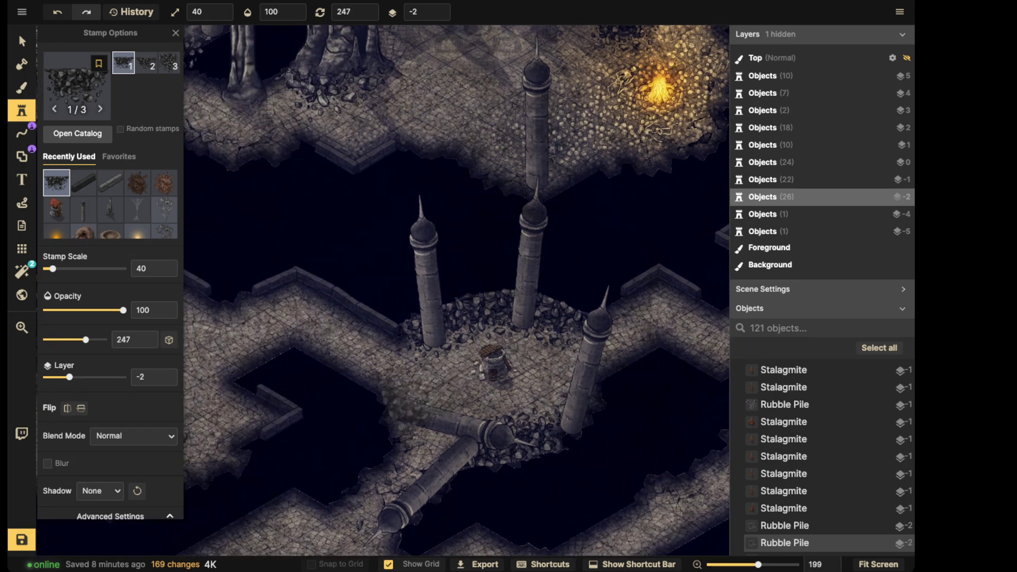
left_click(399, 408)
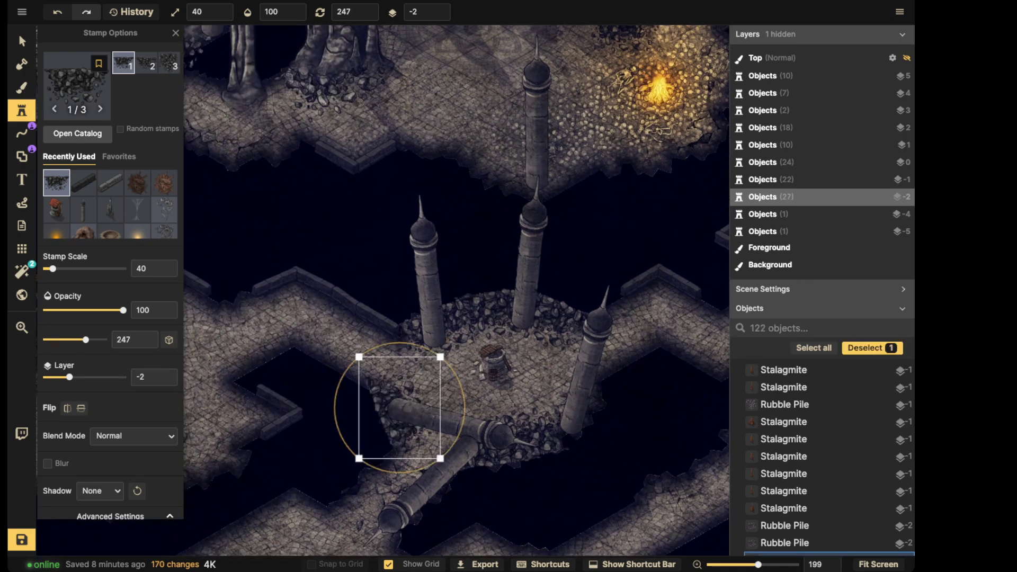
scroll(399, 408, "down", 2, "shift")
scroll(402, 401, "down", 3, "alt")
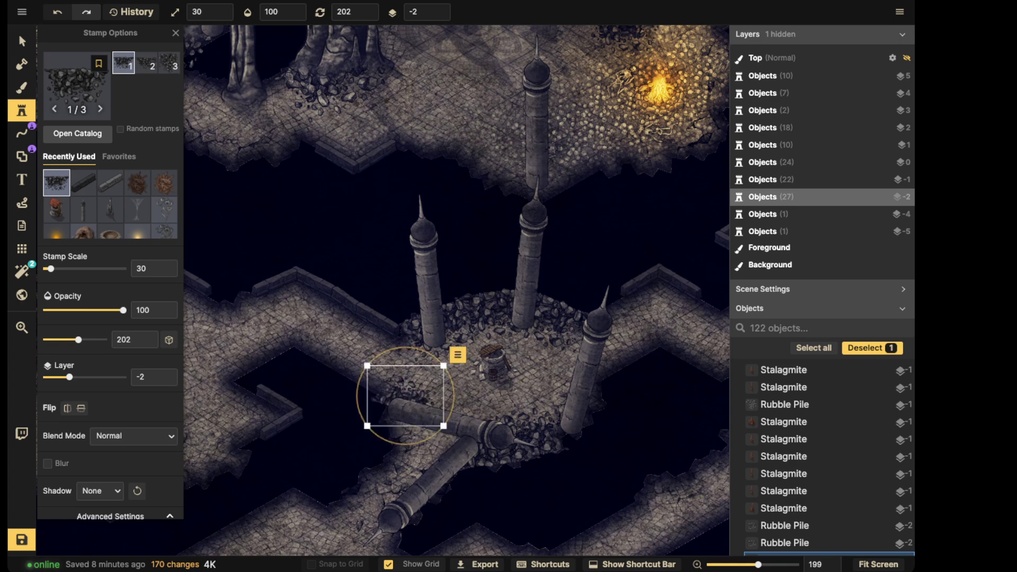
scroll(392, 378, "up", 1, "alt")
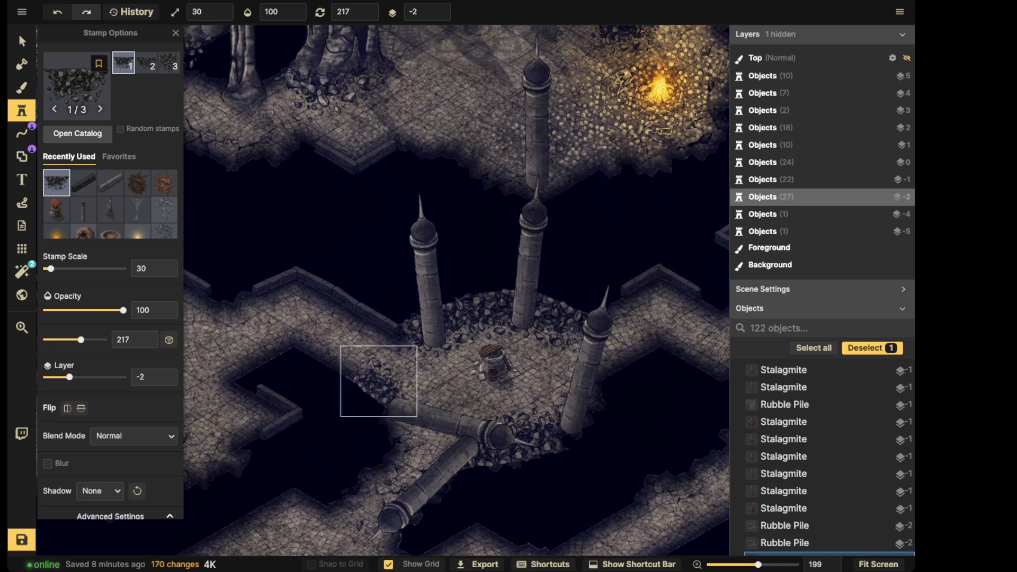
left_click_drag(431, 386, 430, 384)
left_click(402, 323)
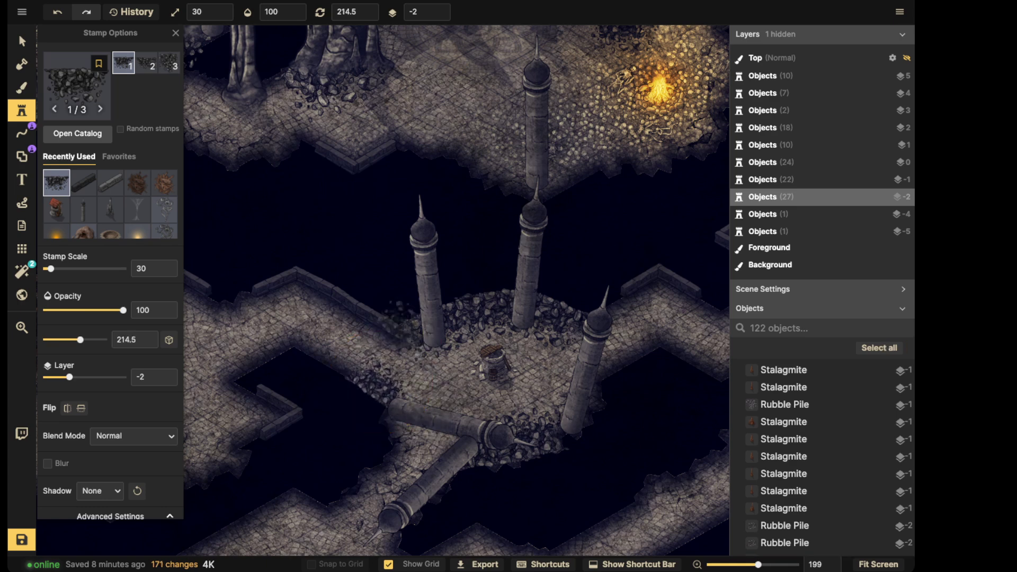
scroll(185, 281, "down", 5)
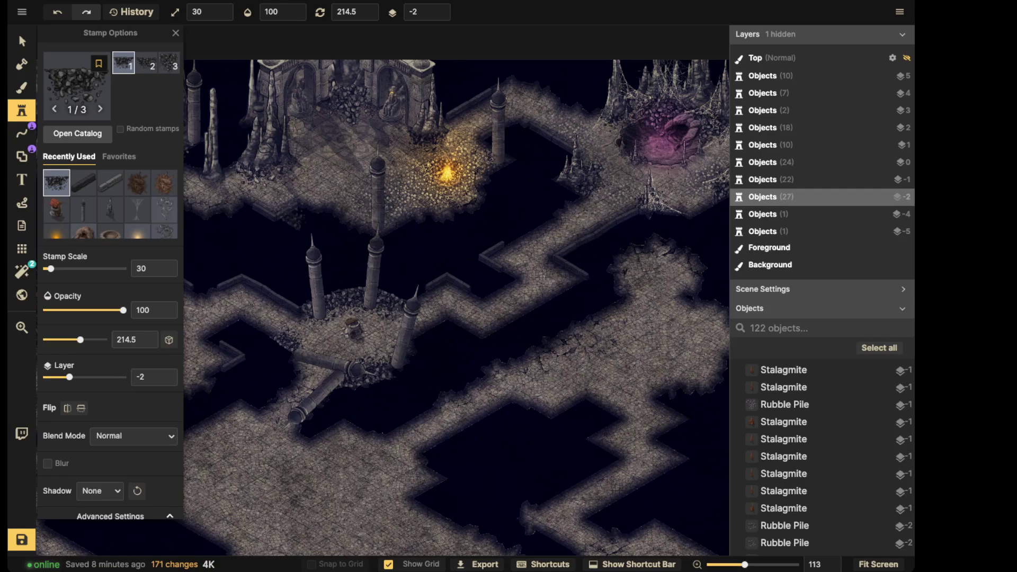
- Place three rubble piles at scale 30 behind the clearing's northern towers, rotated to 155, 200 and 170
scroll(352, 291, "up", 7)
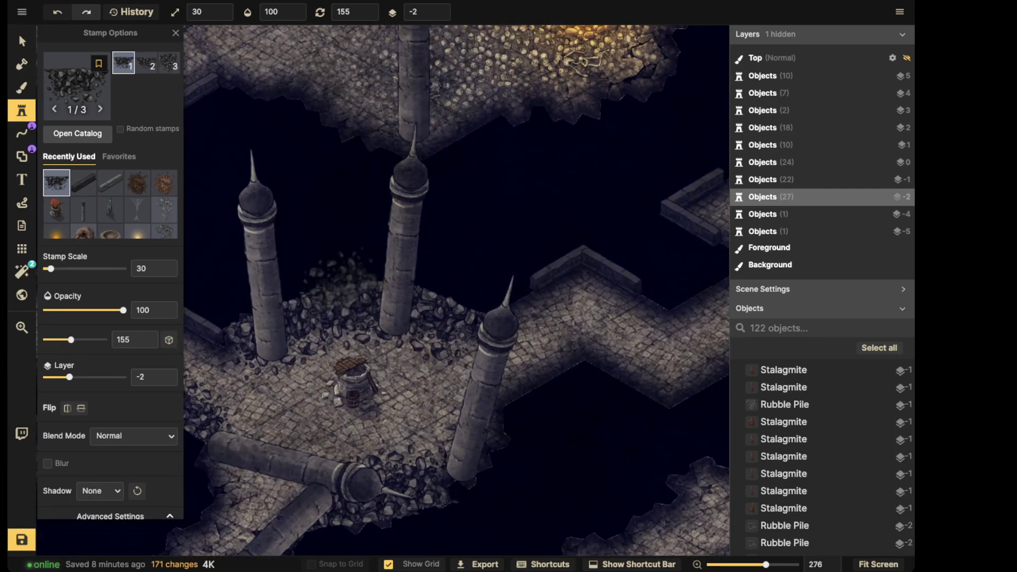
left_click(330, 275)
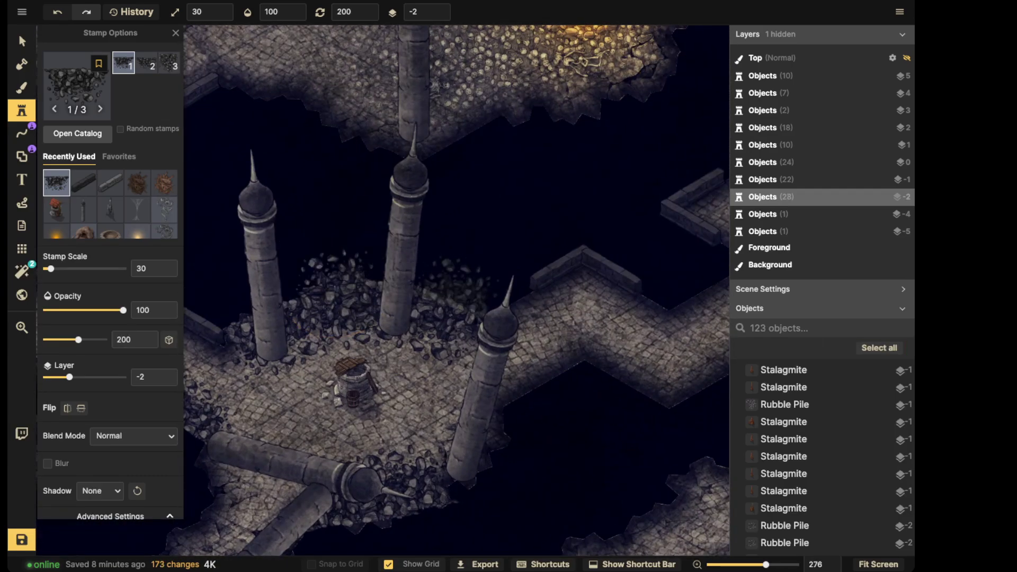
left_click(445, 286)
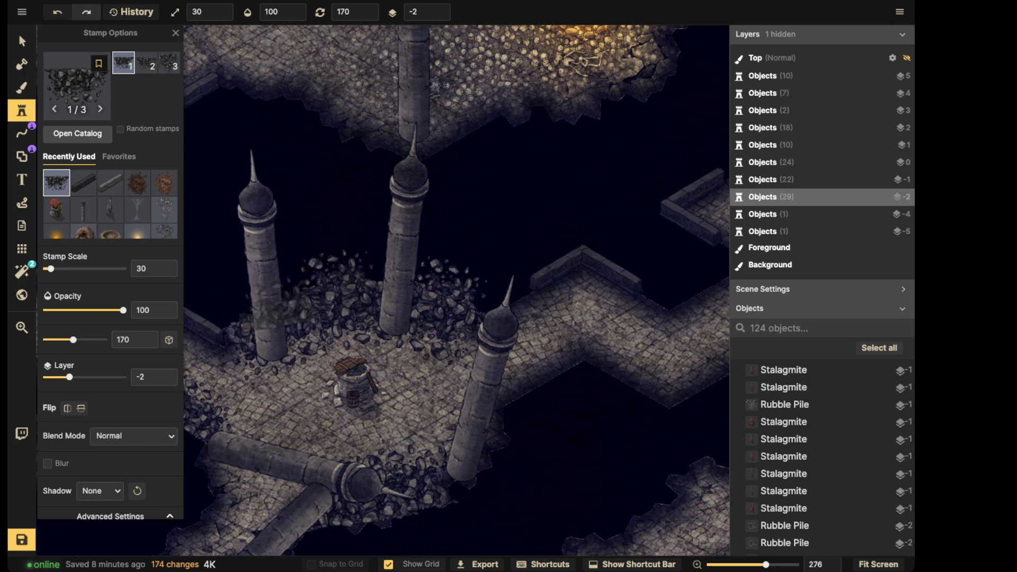
left_click(254, 302)
- Place two overlapping rubble piles at scale 30 on the clearing's southern edge, below the fallen tower's domed tip
scroll(569, 39, "down", 4)
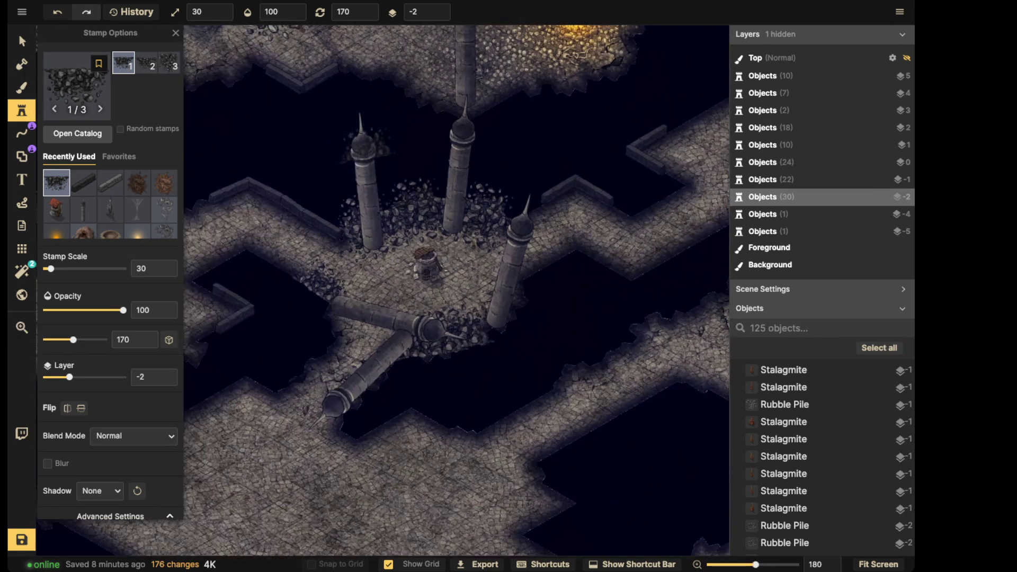
scroll(448, 366, "up", 10, "shift")
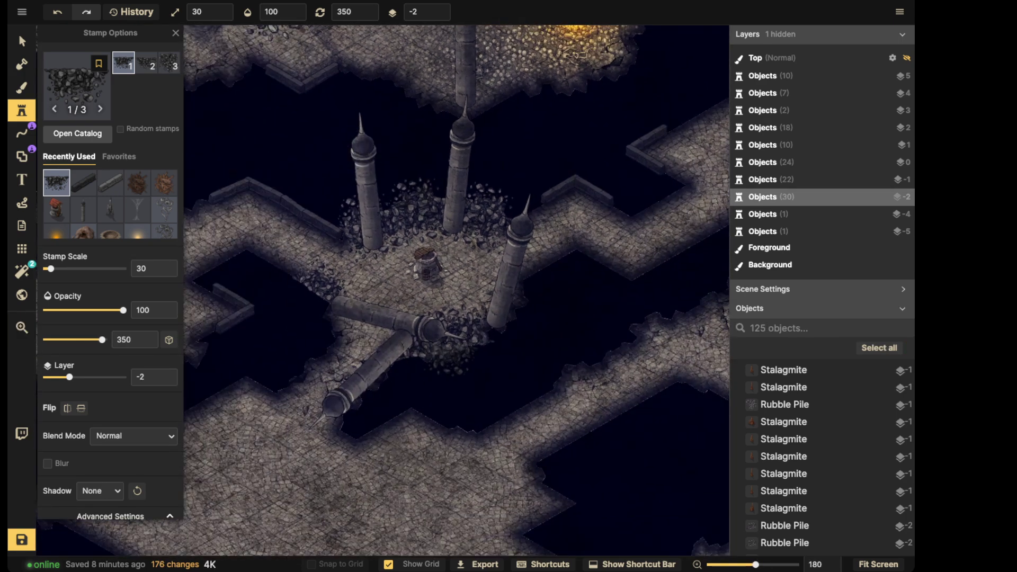
left_click(448, 352)
scroll(448, 350, "up", 6, "shift")
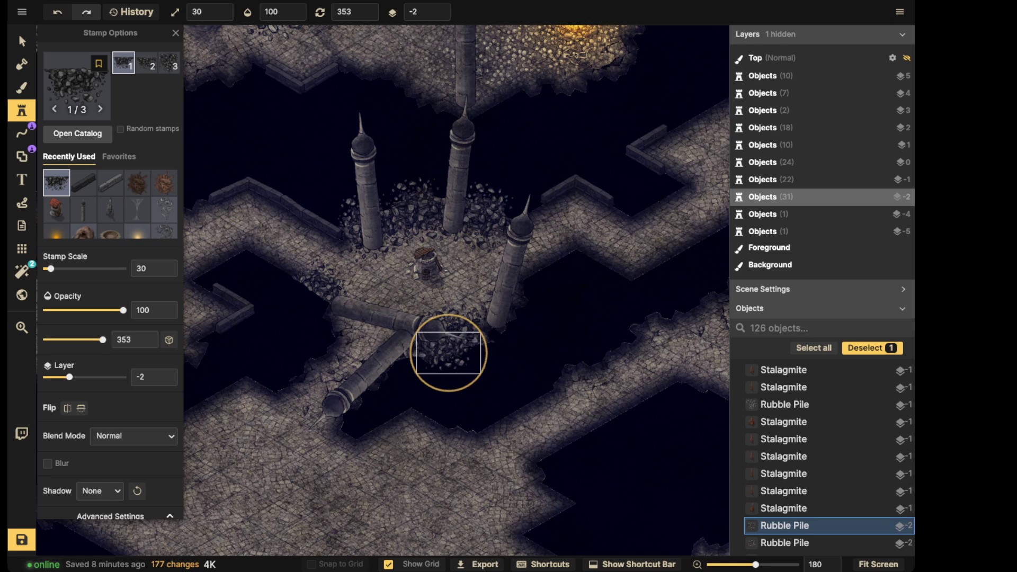
left_click(448, 350)
scroll(307, 291, "down", 4, "shift")
scroll(256, 238, "down", 3)
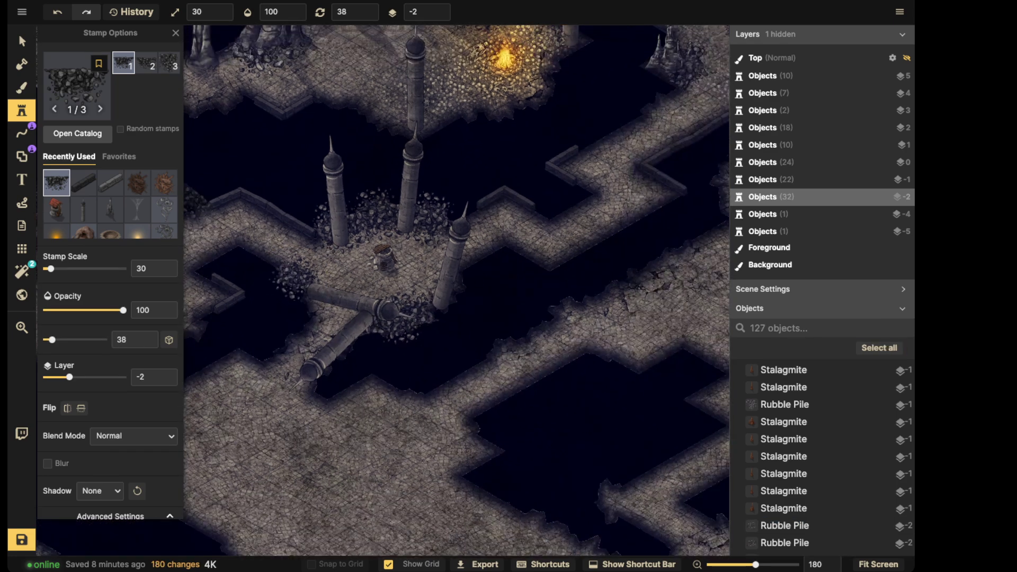
- Duplicate the campfire's scale 130 Overlay Light and position the copy over the tower clearing, around the well and central tower
left_click(22, 41)
scroll(300, 226, "down", 2)
right_click_drag(300, 225, 392, 201)
right_click_drag(452, 231, 390, 382)
left_click(448, 244)
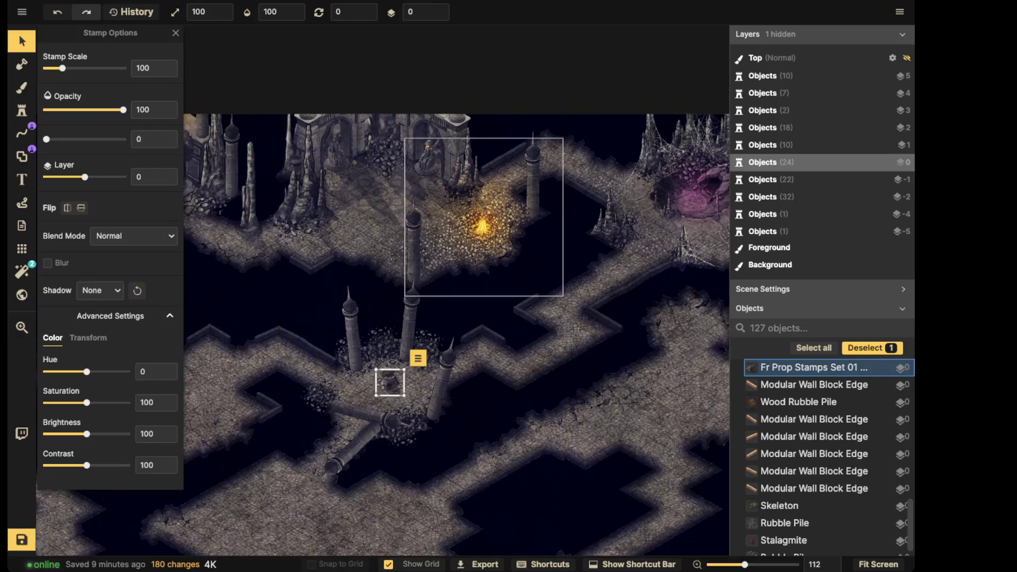
left_click(482, 222)
key("ctrl+v")
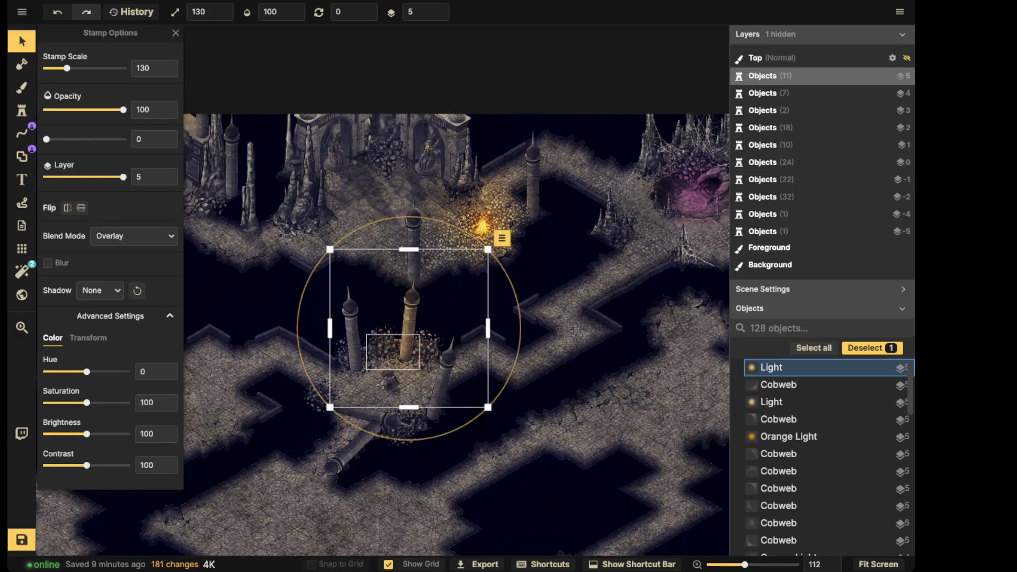
left_click_drag(399, 355, 392, 371)
key("Escape")
scroll(361, 329, "down", 1)
scroll(353, 328, "down", 2)
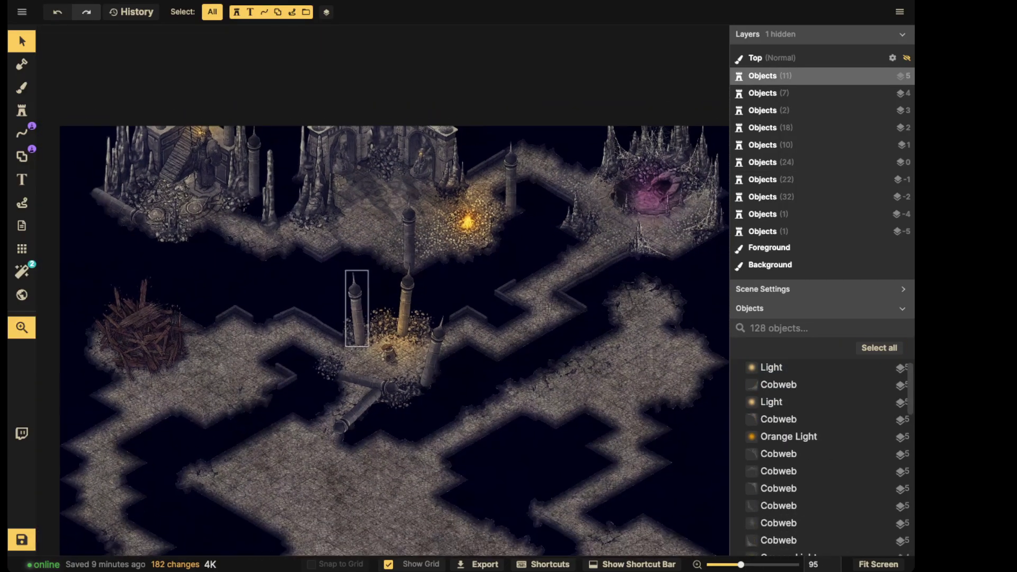
- Search the Fantasy Battlemaps stamp catalog for torch and choose the lit torch stamp
left_click(22, 110)
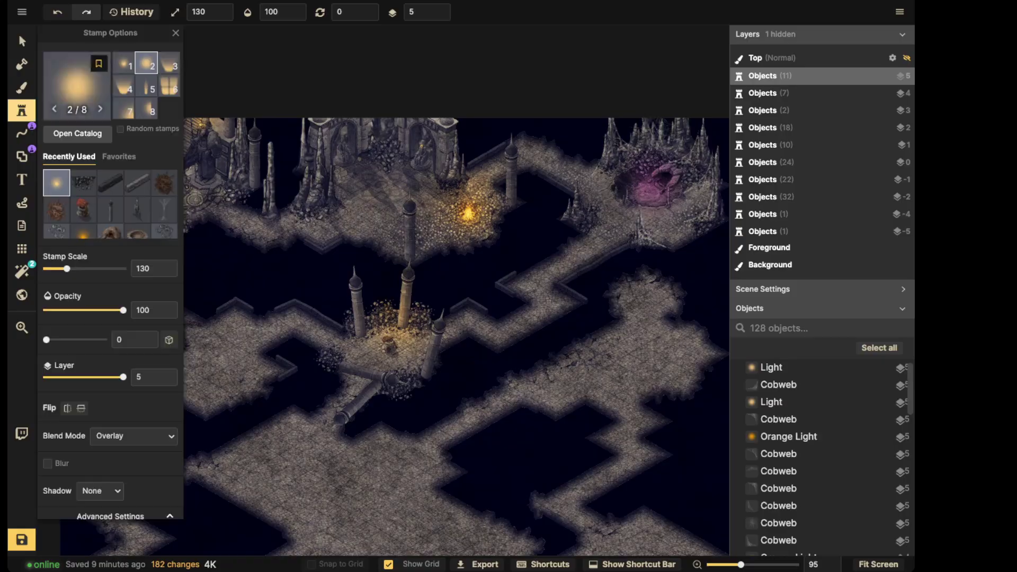
left_click(79, 96)
type("torch")
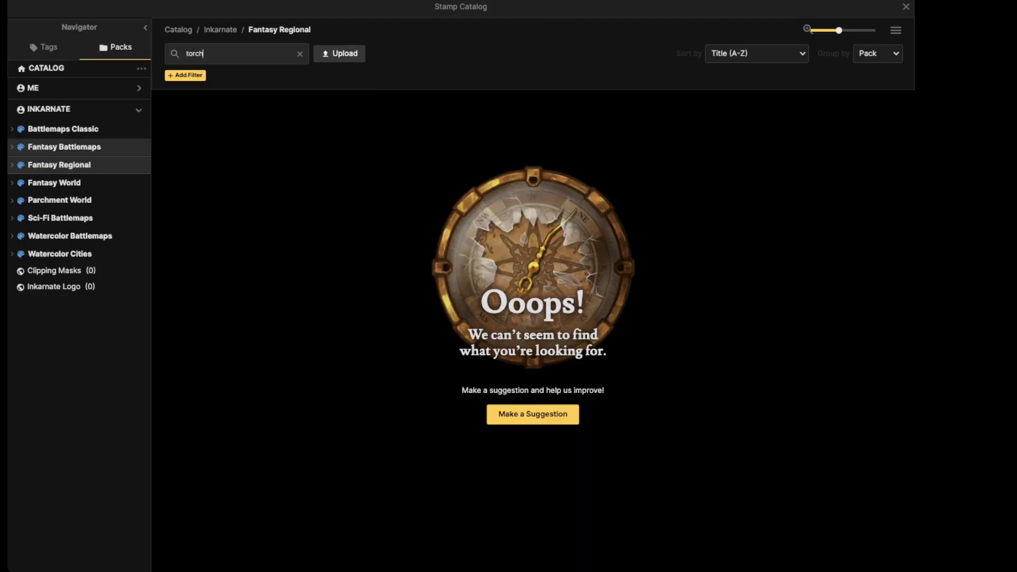
left_click(64, 147)
left_click(277, 159)
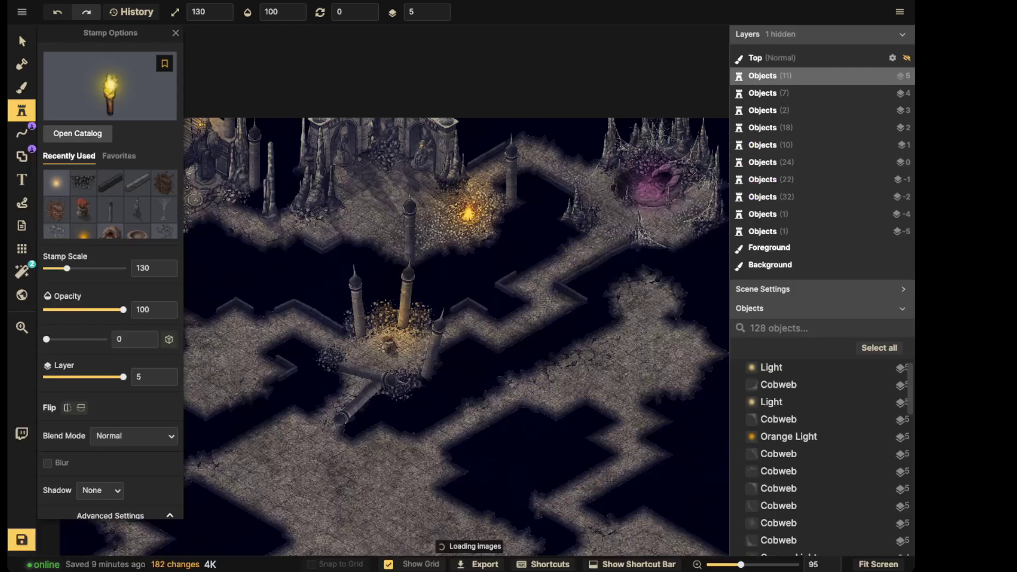
- Place the lit torch at scale 30 and rotation 240 on the ground between the central tower and the well
scroll(418, 349, "up", 5)
scroll(360, 341, "down", 3, "shift")
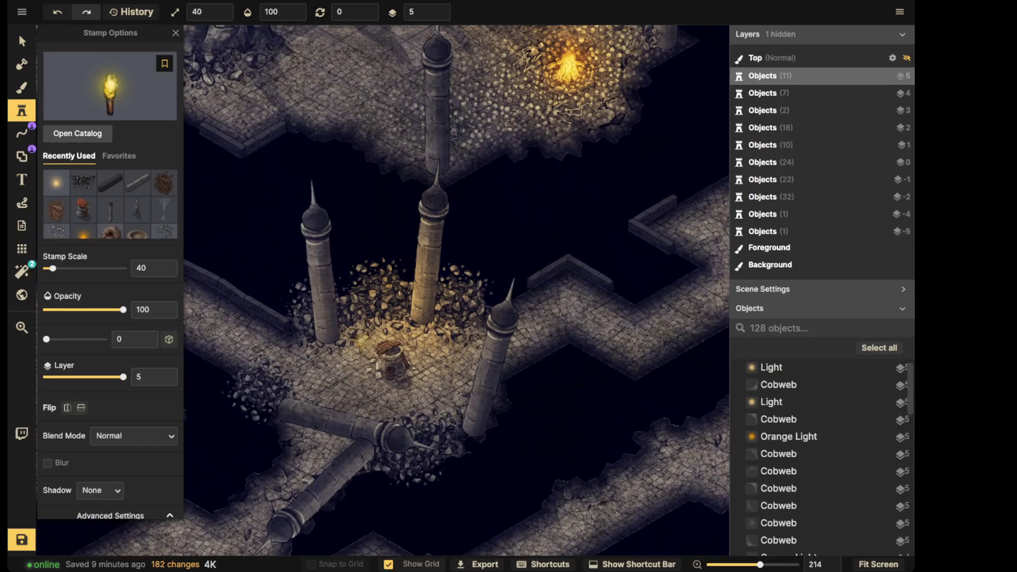
scroll(405, 350, "up", 3)
scroll(427, 315, "down", 2, "shift")
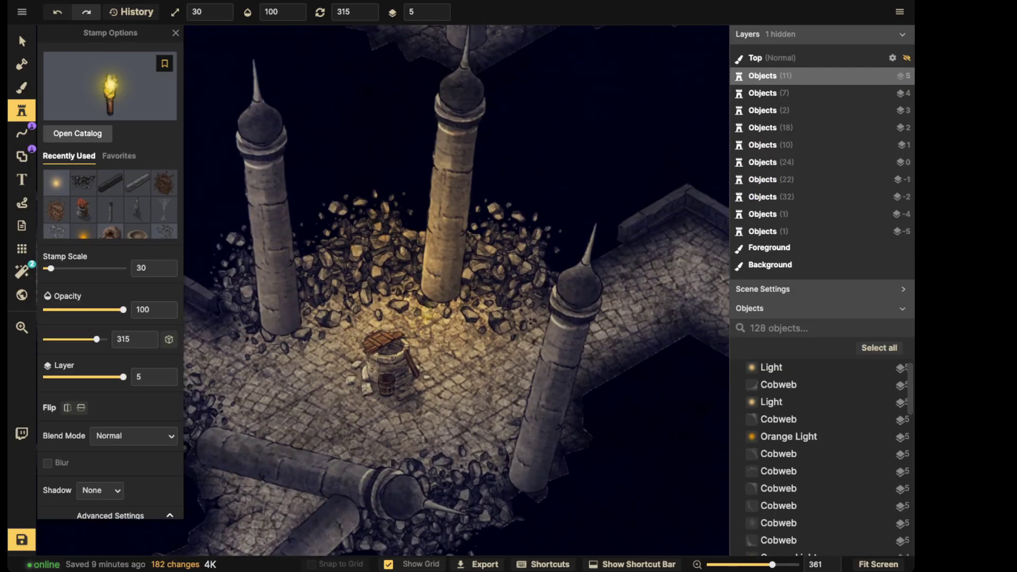
left_click(426, 312)
scroll(426, 312, "down", 3, "alt")
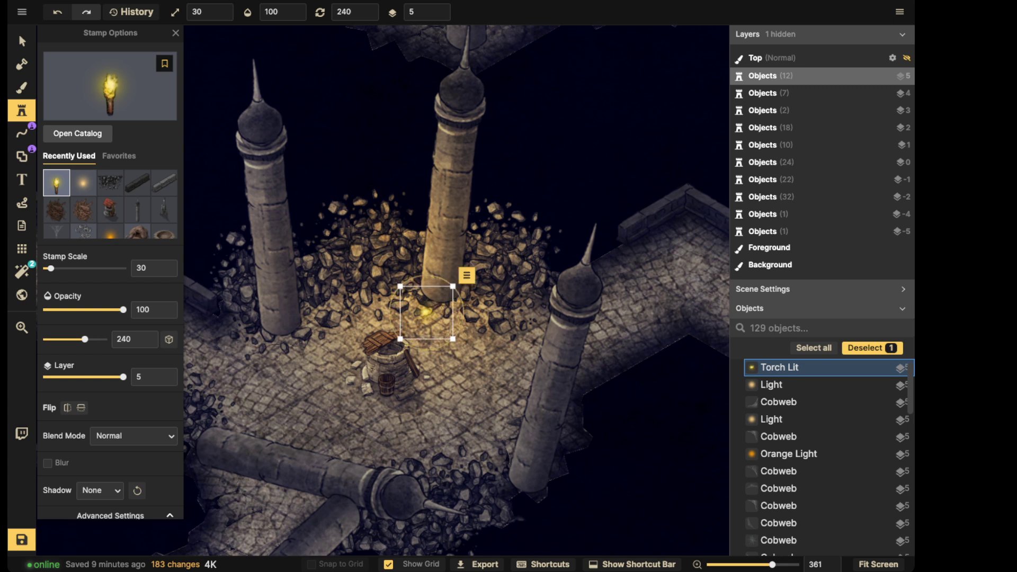
left_click_drag(426, 312, 428, 322)
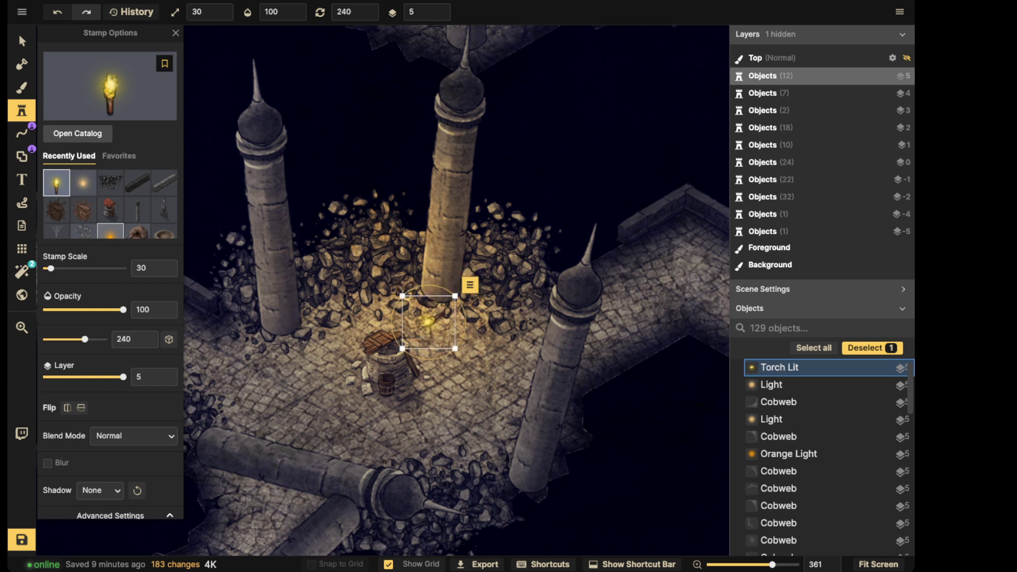
- Place an Orange Light, variant 6, at scale 10 with Overlay blending over the lit torch, and save the map
key("Escape")
left_click(427, 321)
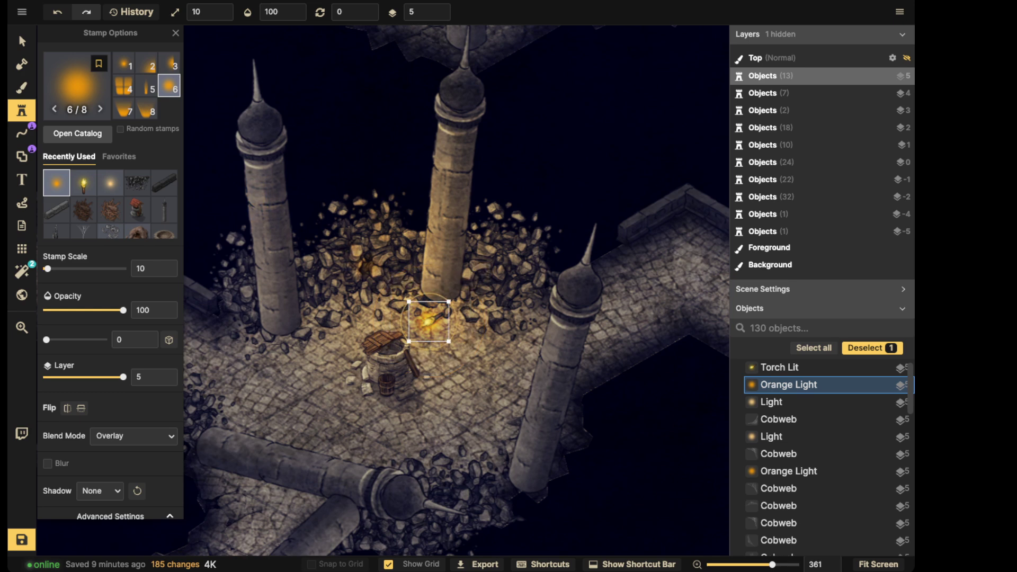
left_click(20, 35)
scroll(318, 233, "down", 5)
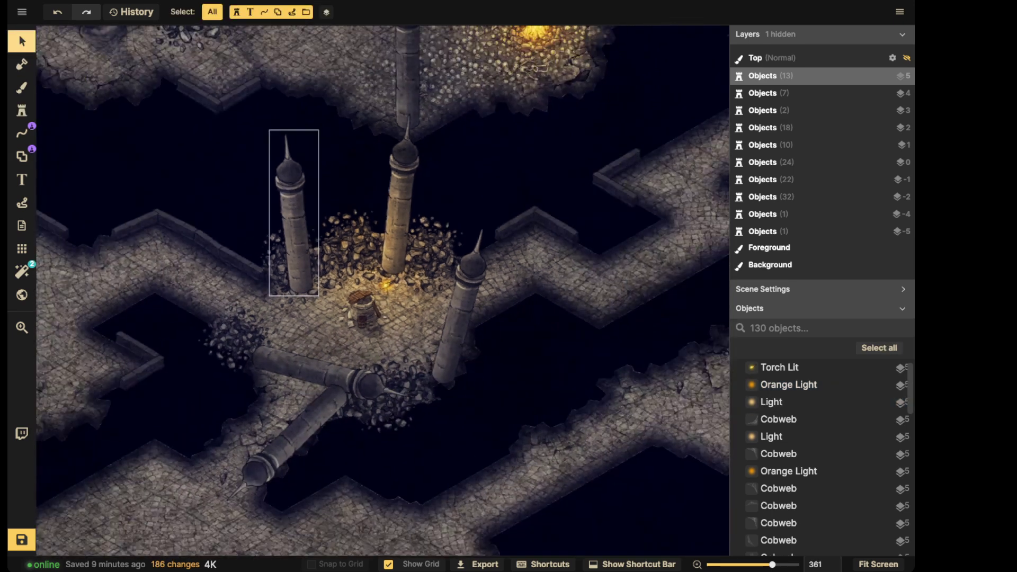
scroll(296, 217, "down", 2)
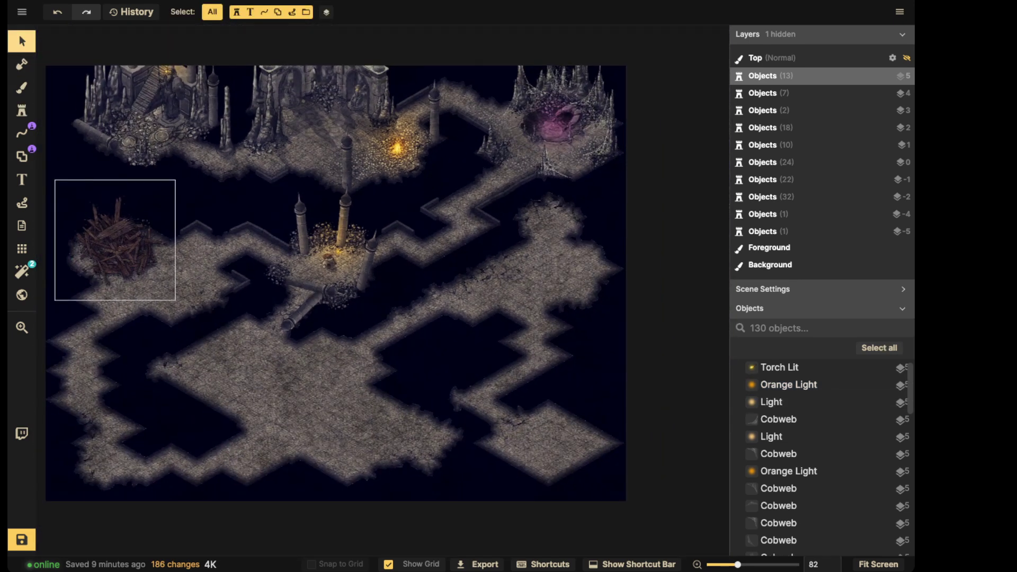
key("ctrl+s")
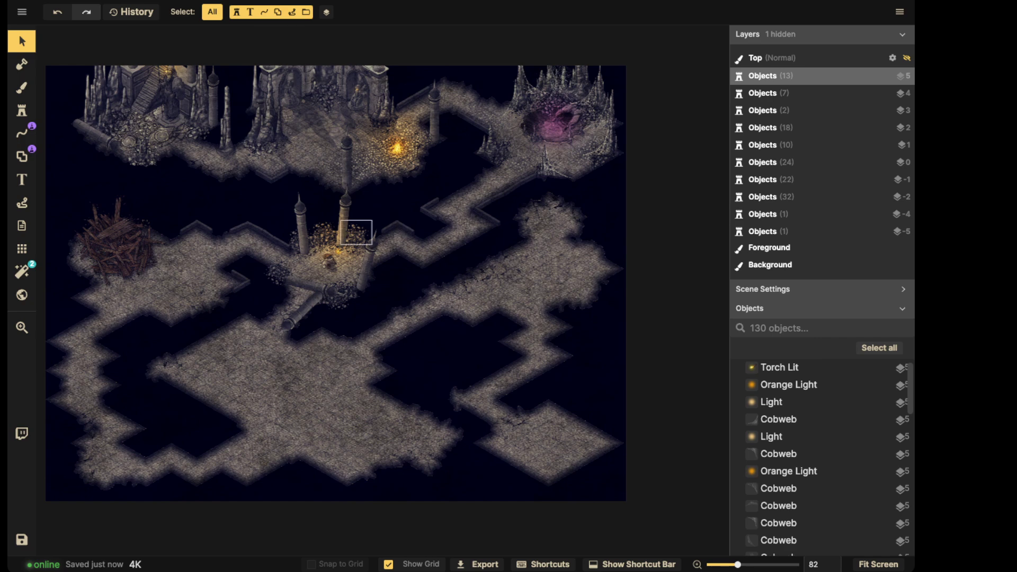
- Search the Fantasy Battlemaps stamp catalog for broken wood
scroll(381, 223, "up", 5)
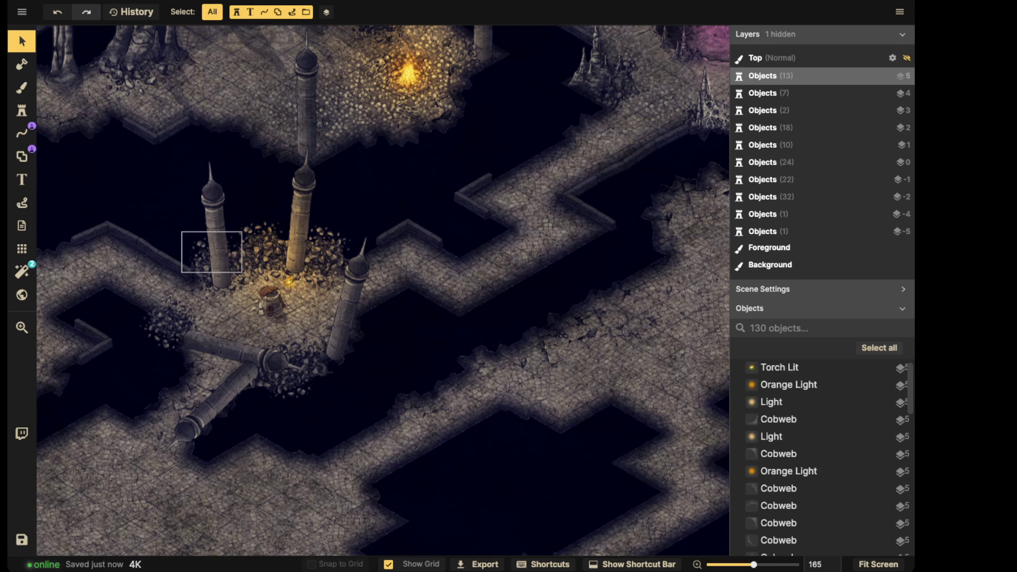
scroll(233, 244, "up", 12)
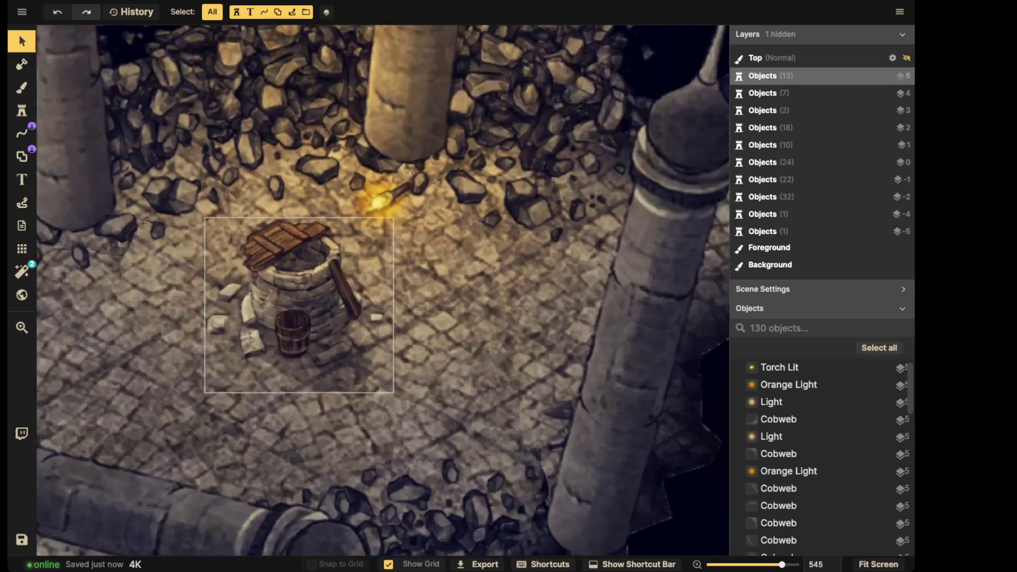
scroll(294, 338, "up", 6)
scroll(292, 280, "down", 6)
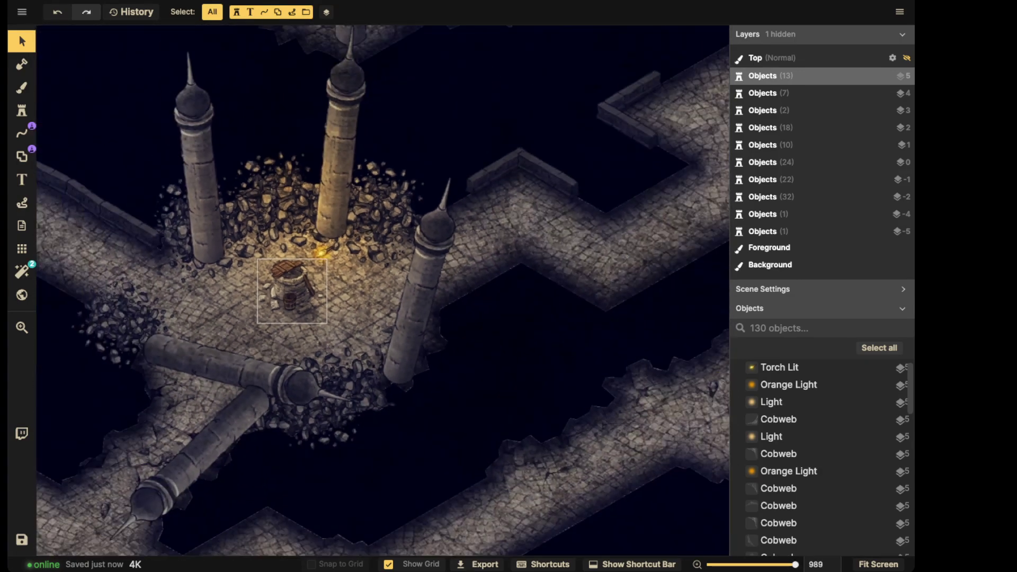
left_click(22, 110)
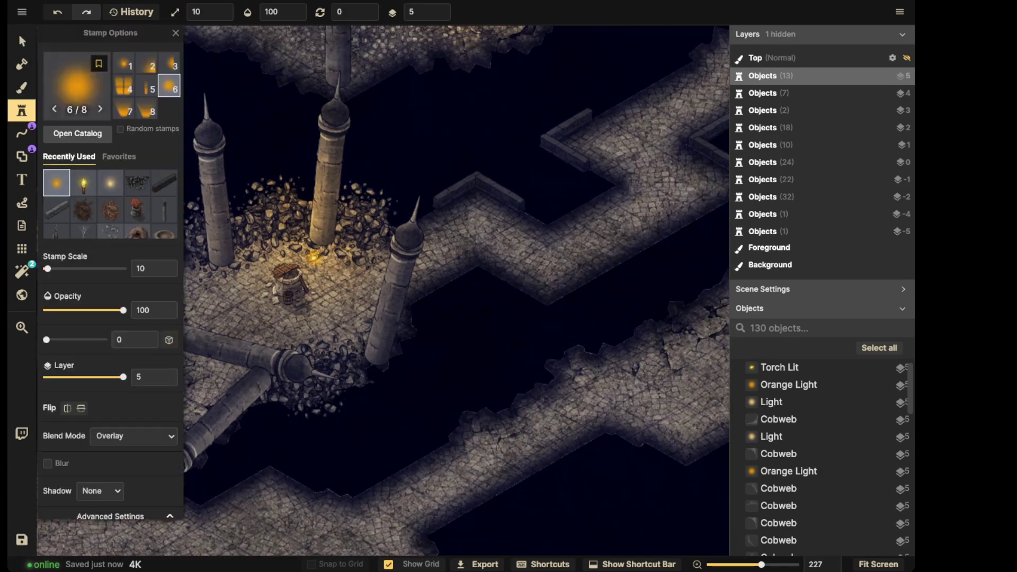
left_click(77, 88)
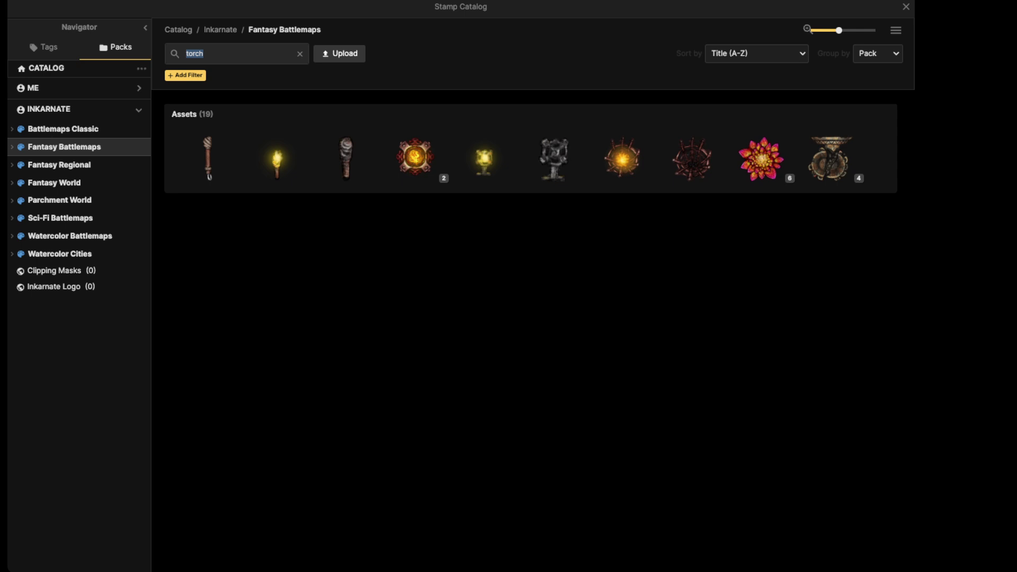
type("wbr")
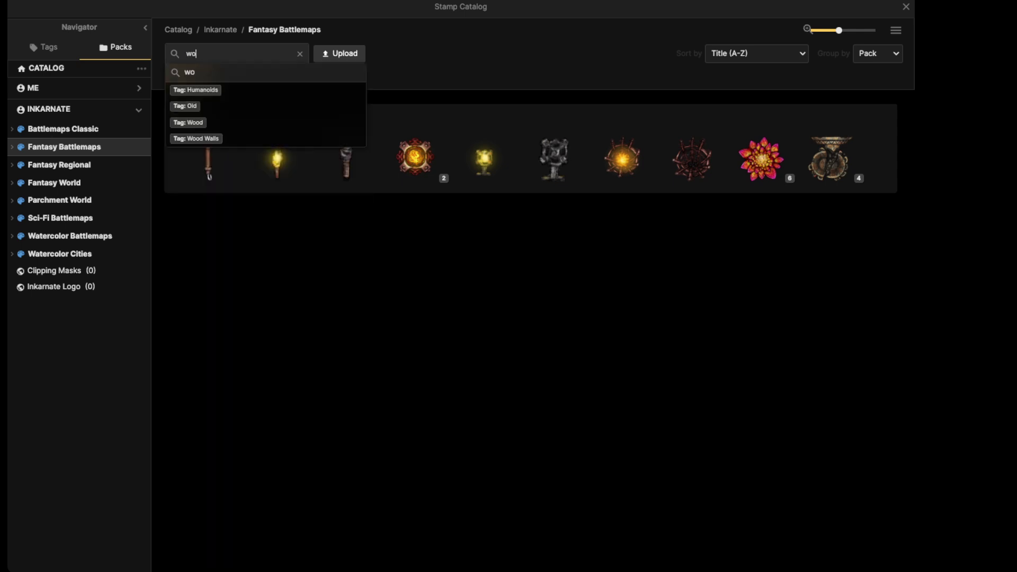
type("oken wood")
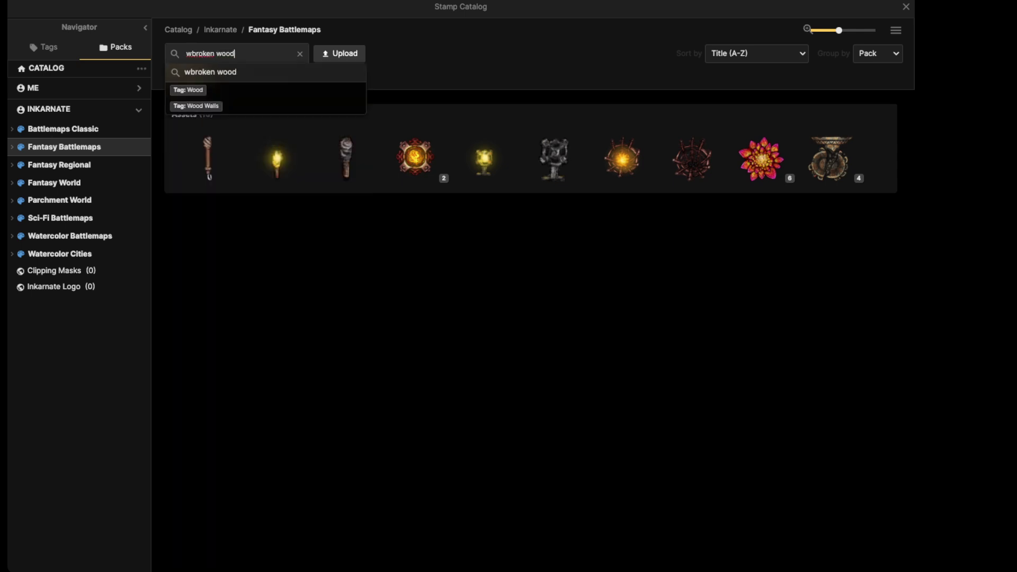
key("Return")
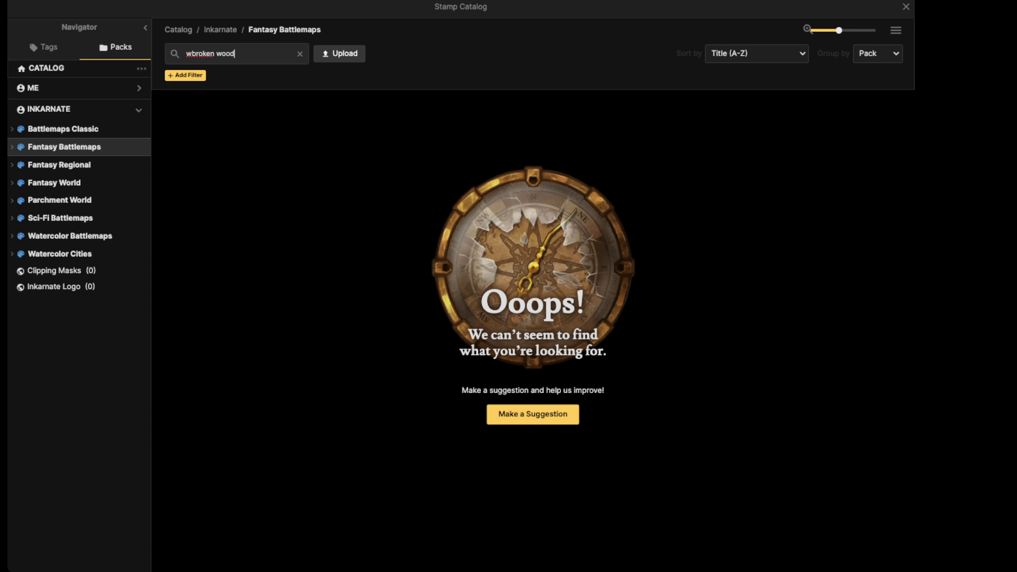
key("Home")
key("Delete")
key("Return")
left_click(232, 54)
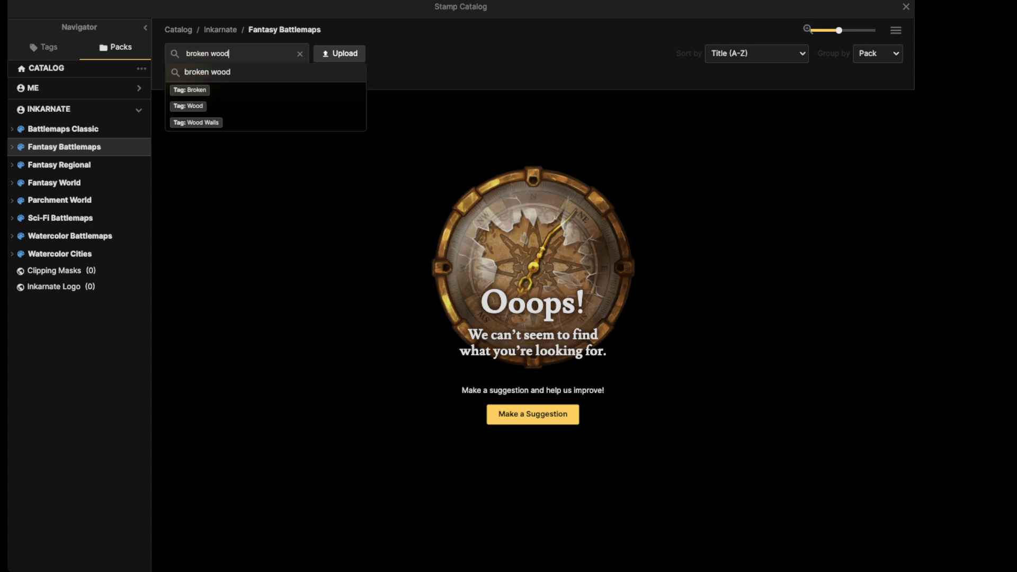
key("Return")
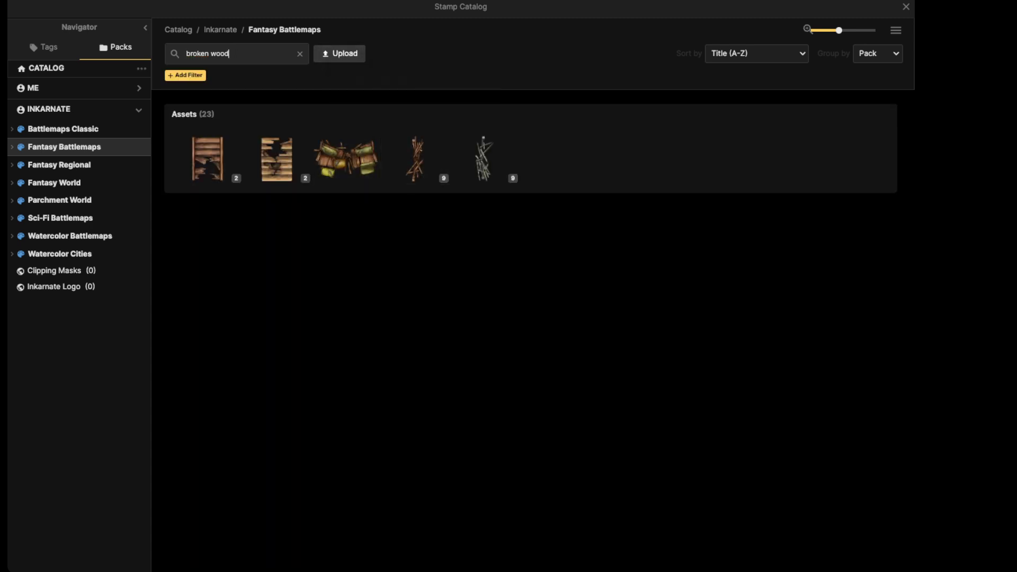
- Search the Fantasy Battlemaps stamp catalog for wood and choose the wooden beam stamp with five variants
left_click(300, 54)
type("wood")
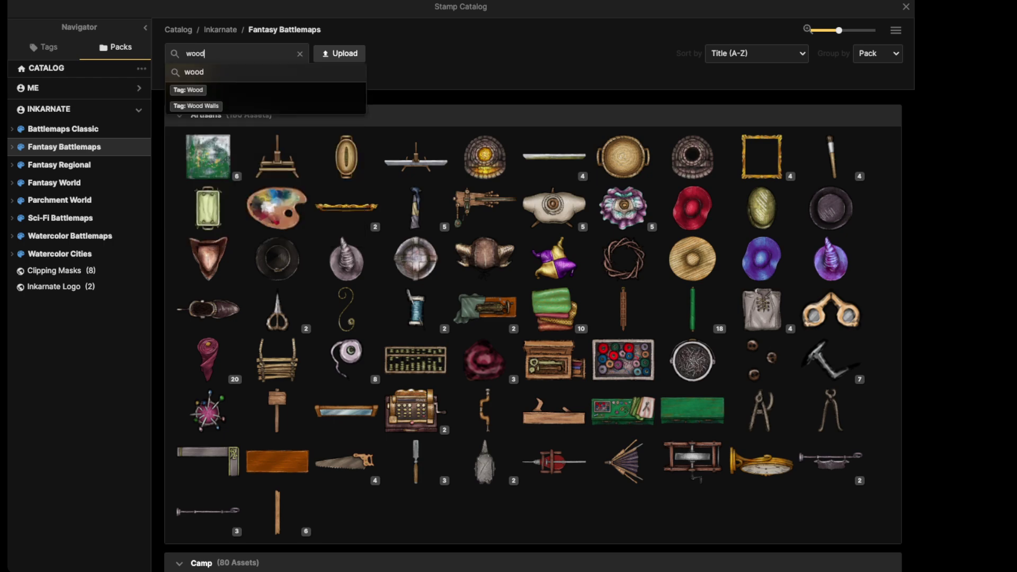
key("Return")
left_click(622, 259)
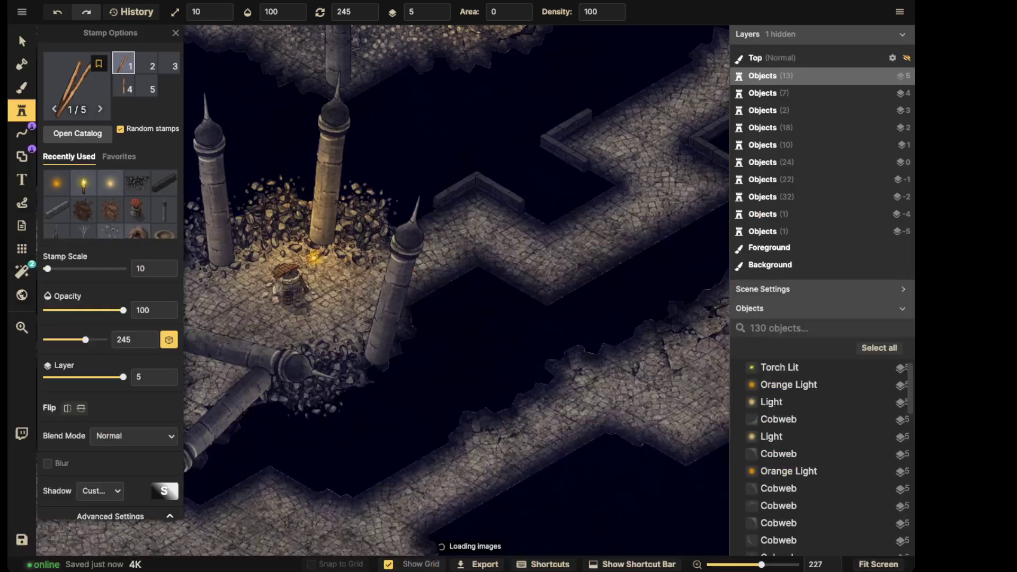
- Place a wooden beam at scale 50 with brightness 45 on the rubble between the left and central standing towers
scroll(310, 242, "up", 8, "shift")
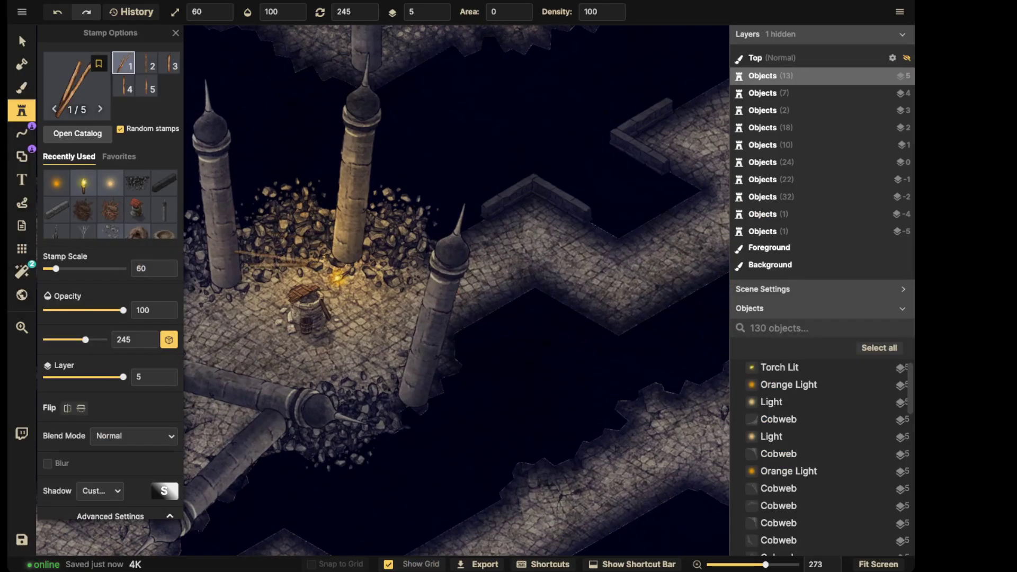
scroll(277, 255, "up", 8, "alt")
scroll(276, 249, "down", 2, "alt")
scroll(279, 236, "down", 4, "shift")
scroll(110, 318, "down", 3)
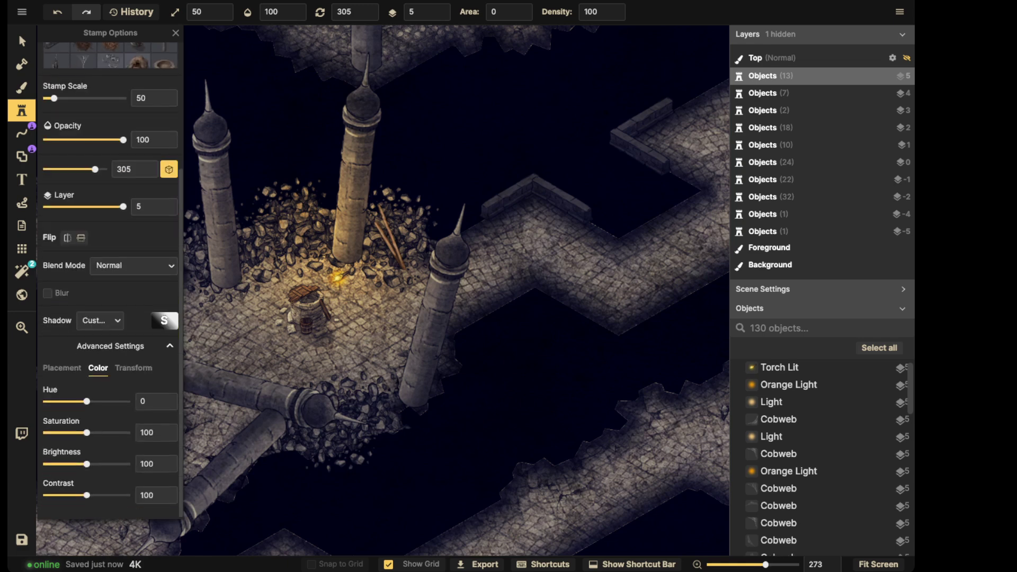
left_click_drag(67, 464, 64, 464)
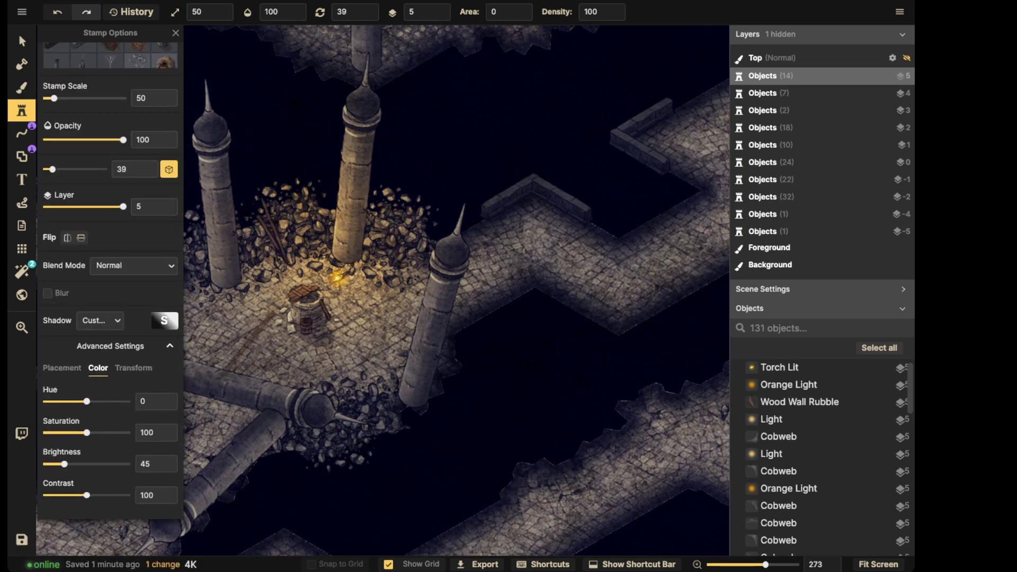
- Scatter five random wooden beams at scale 50: left of the well, two across the fallen tower, against the well and in front of it
middle_click_drag(249, 343, 366, 274)
scroll(345, 254, "up", 1, "alt")
left_click(340, 251)
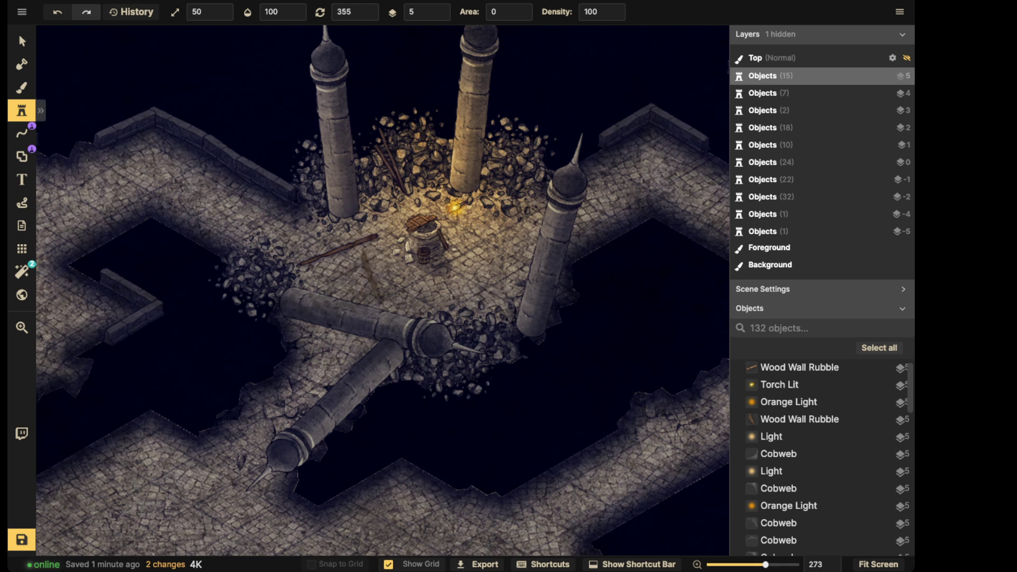
left_click(328, 320)
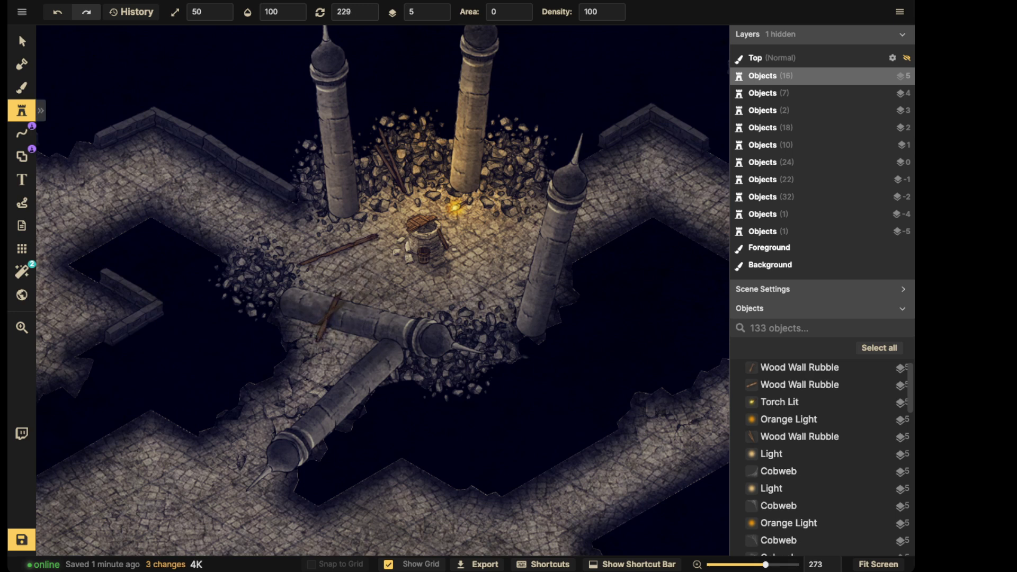
left_click(424, 236)
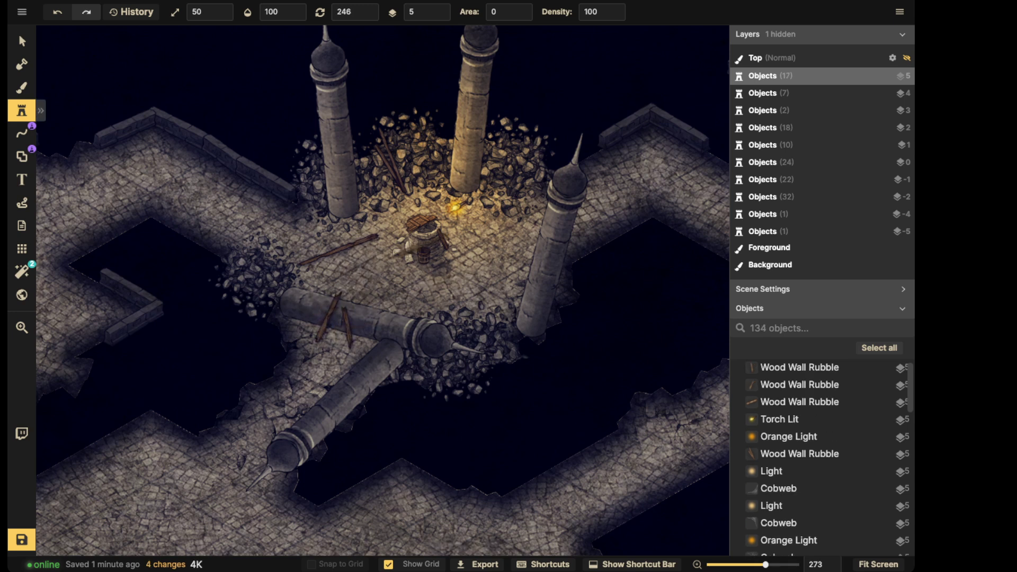
left_click(404, 240)
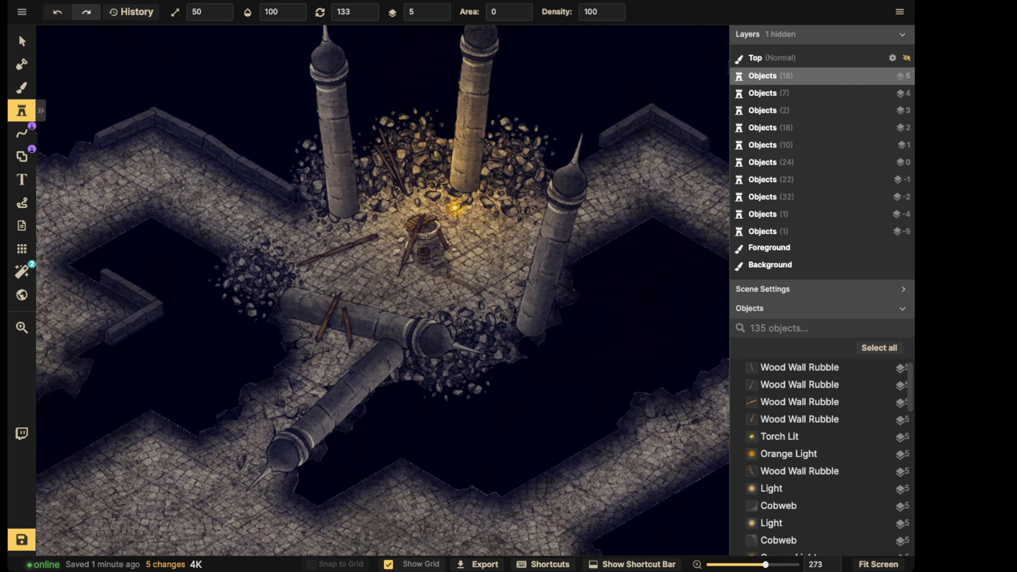
left_click(449, 290)
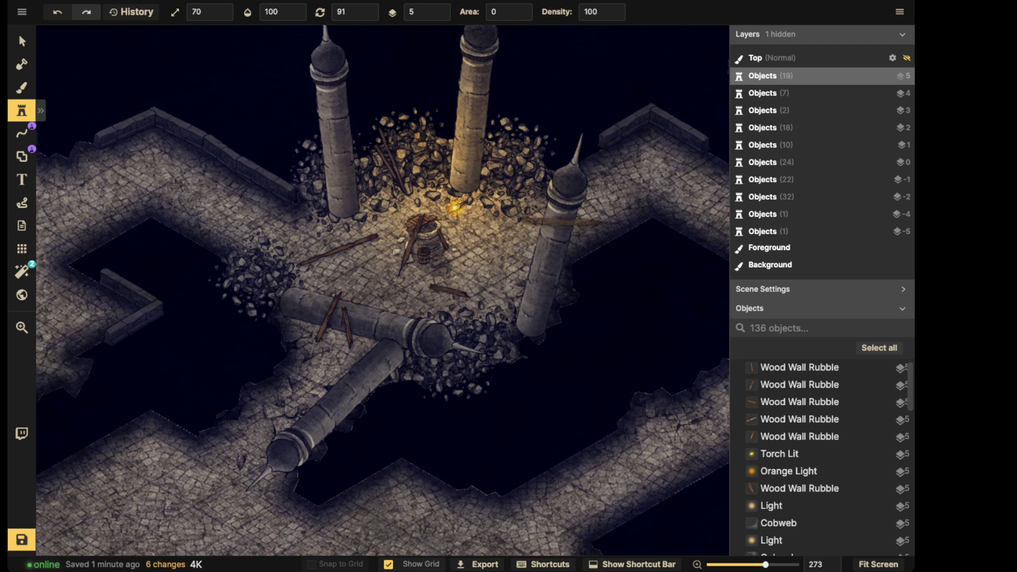
- Place a wooden beam at scale 80 across the right tower, move it behind the tower on layer 1 and rotate it to 76
scroll(565, 221, "up", 1, "ctrl")
left_click(565, 221)
left_click(22, 41)
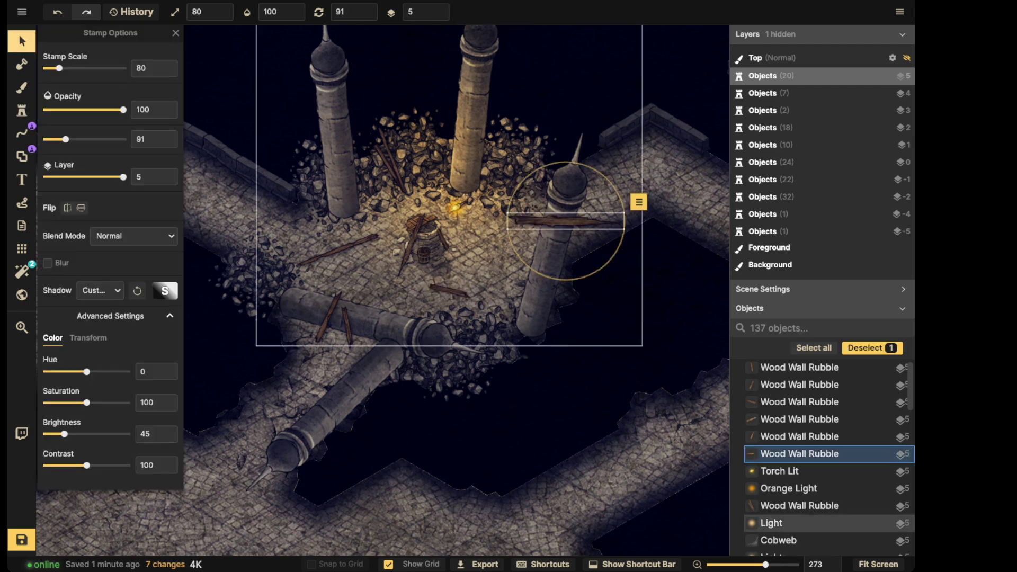
left_click(422, 12)
type("1")
left_click_drag(565, 221, 565, 226)
scroll(565, 222, "down", 3, "alt")
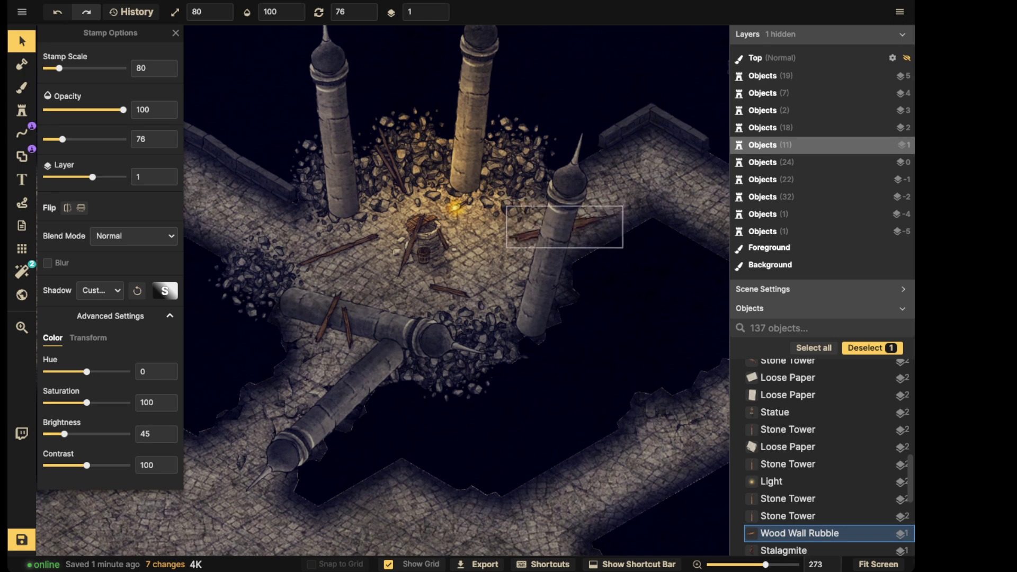
- Rotate the wooden beam left of the well to 114 and shift it slightly toward the left tower
left_click(325, 249)
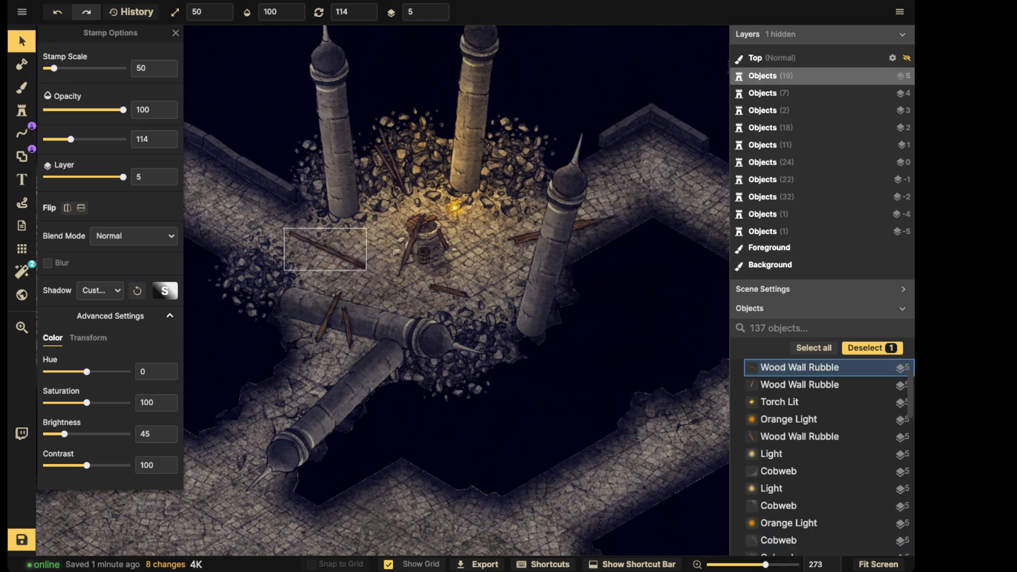
left_click_drag(325, 248, 316, 243)
left_click(244, 132)
- Place two more wooden beams at scale 30 on the stone paths, one right and one left of the tower clearing
left_click(21, 110)
scroll(413, 194, "down", 2)
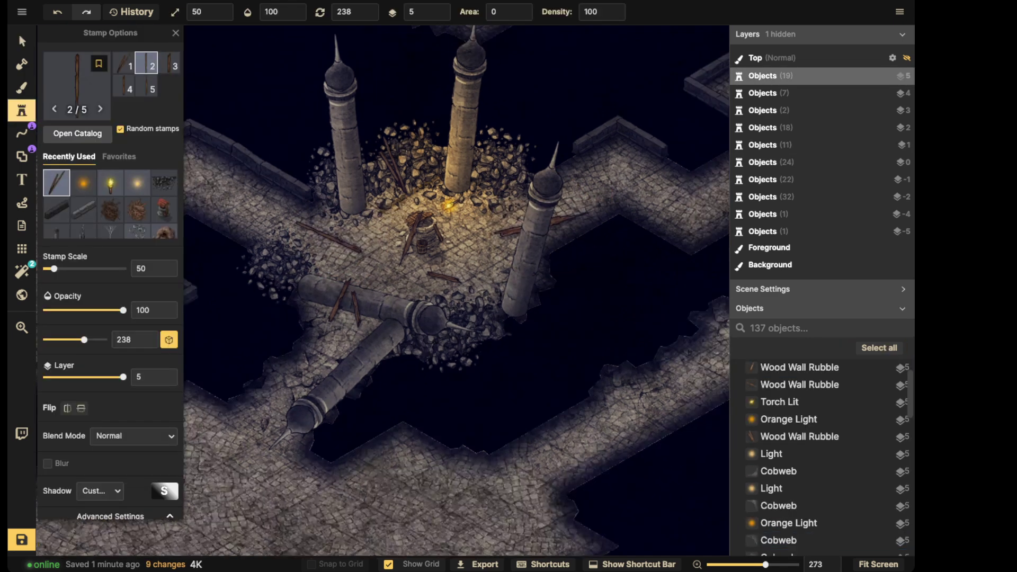
scroll(444, 205, "down", 2)
scroll(588, 167, "down", 5, "alt")
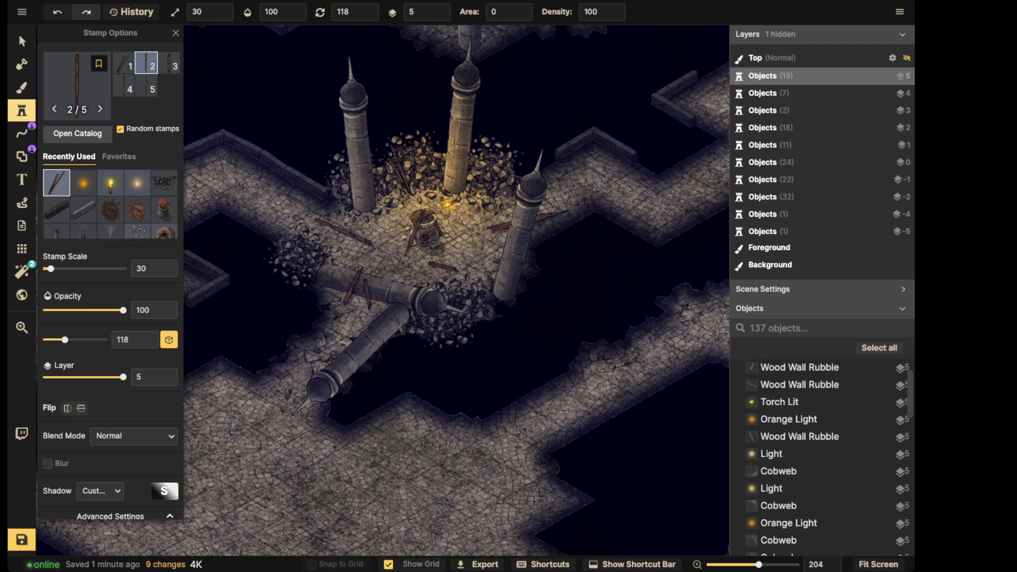
left_click(593, 170)
left_click(22, 110)
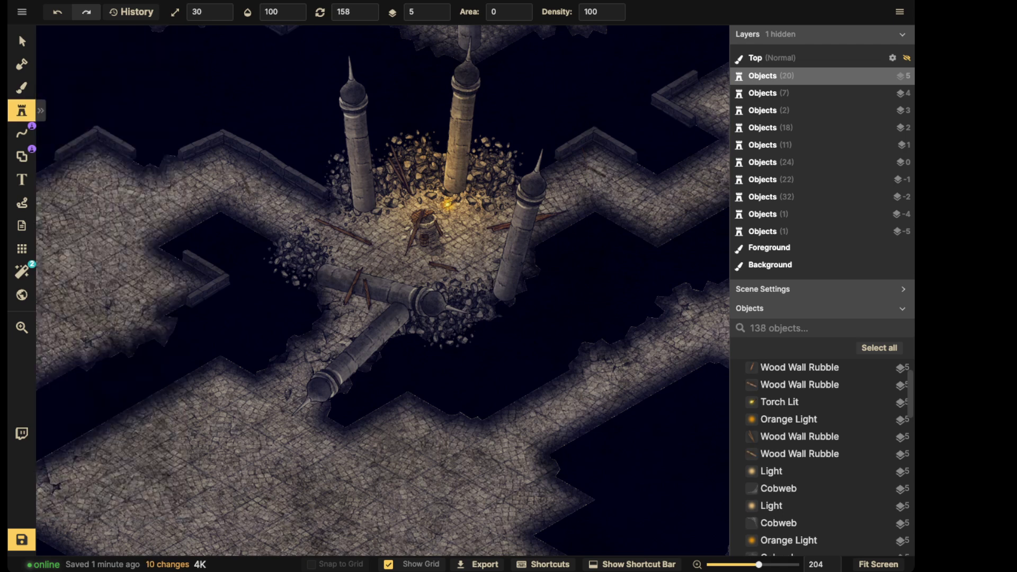
left_click(244, 183)
scroll(159, 177, "down", 3)
left_click_drag(465, 262, 378, 290)
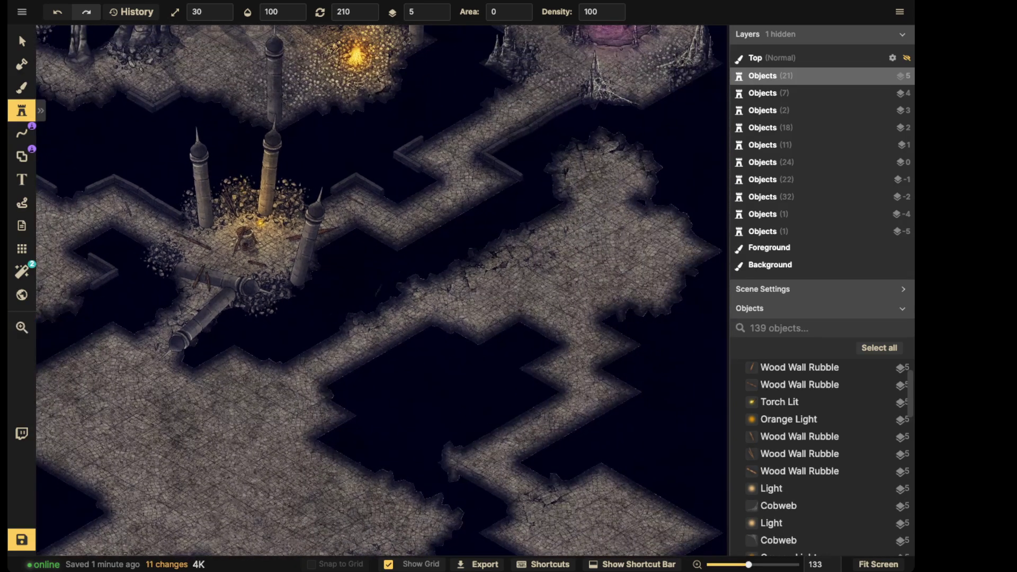
- Search the Fantasy Battlemaps stamp catalog for spike and choose the grey stone spike stamp with three variants
scroll(226, 235, "up", 2)
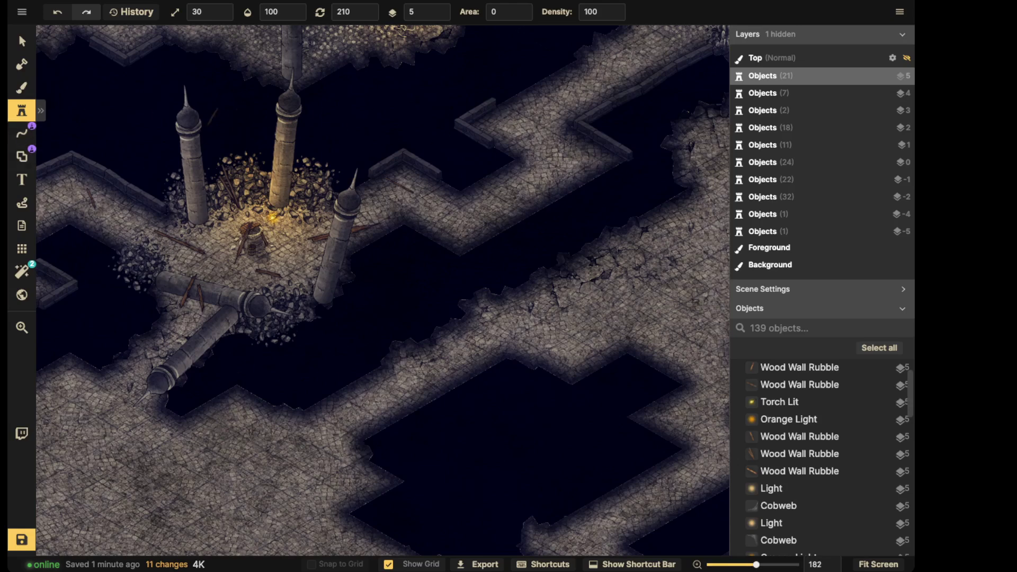
left_click(41, 110)
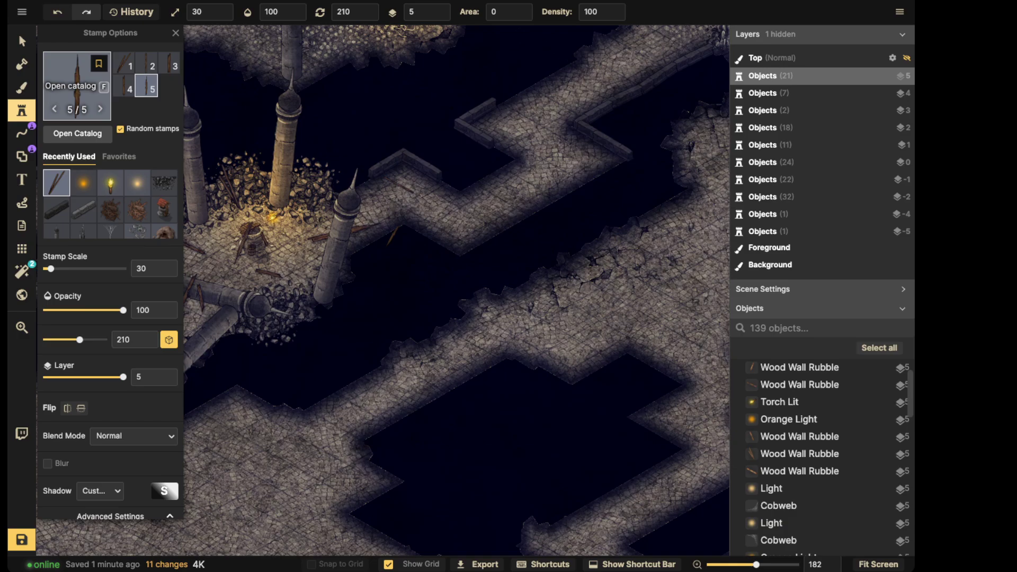
key("f")
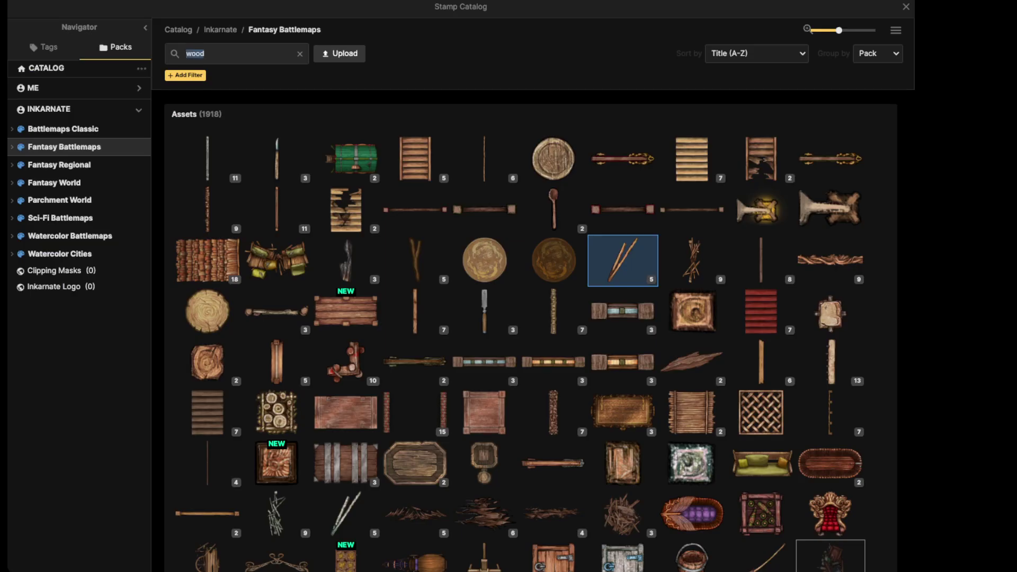
left_click(205, 54)
key("BackSpace")
key("BackSpace")
key("BackSpace")
key("BackSpace")
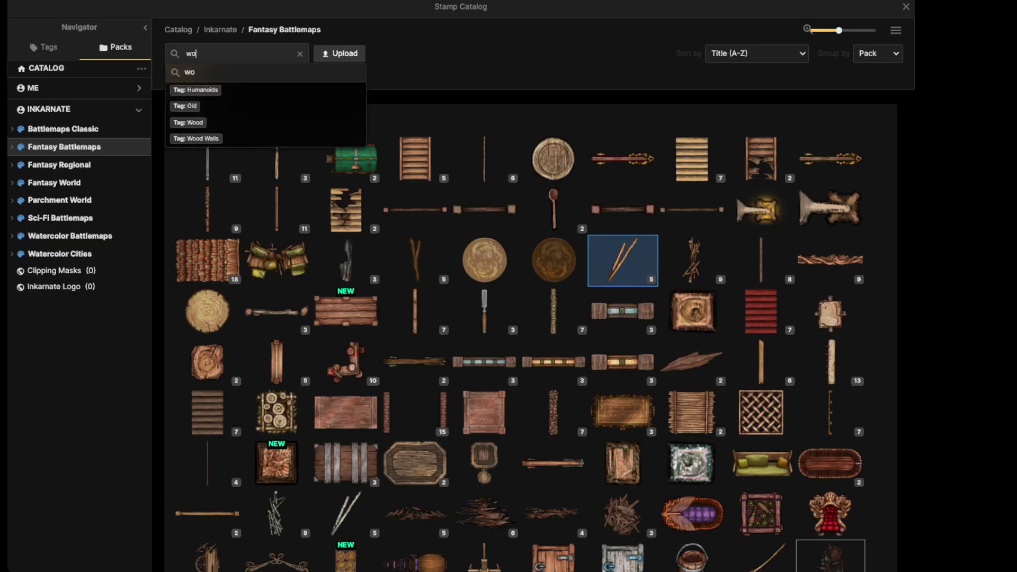
type("spike")
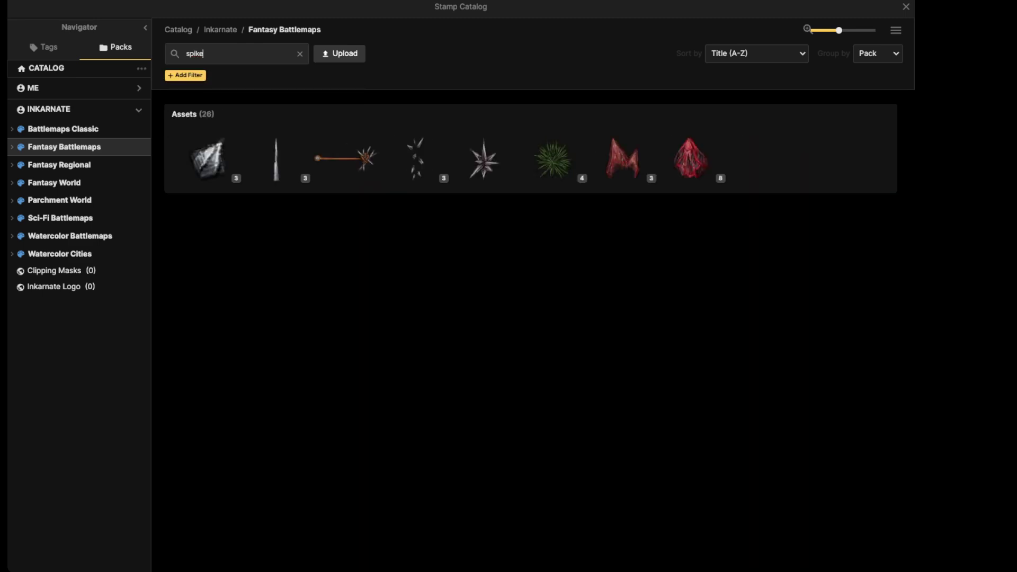
left_click(207, 159)
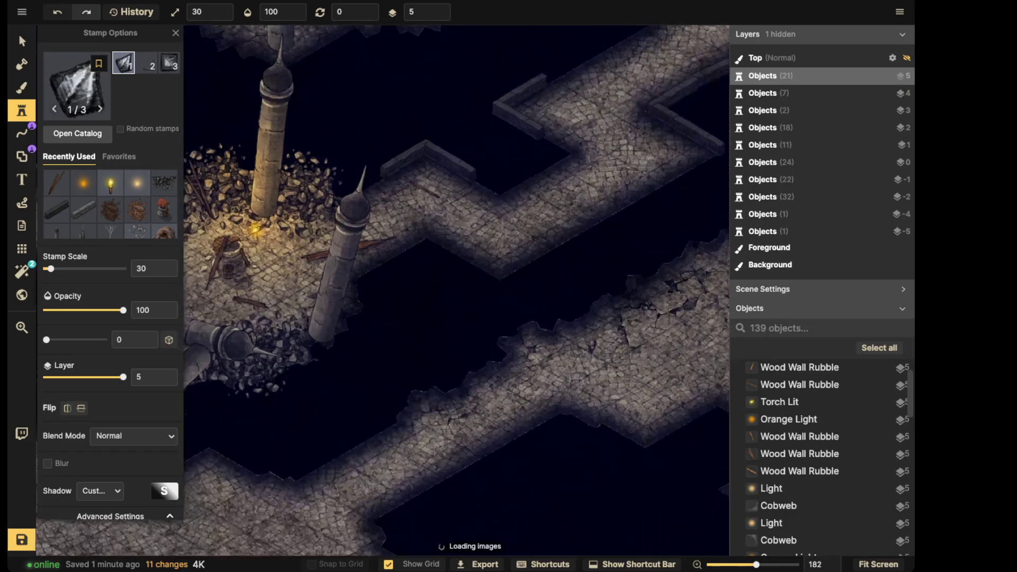
- Place spike variant 2 at scale 40 and rotation 45 on the walled stone path northeast of the tower clearing
left_click_drag(714, 45, 265, 269)
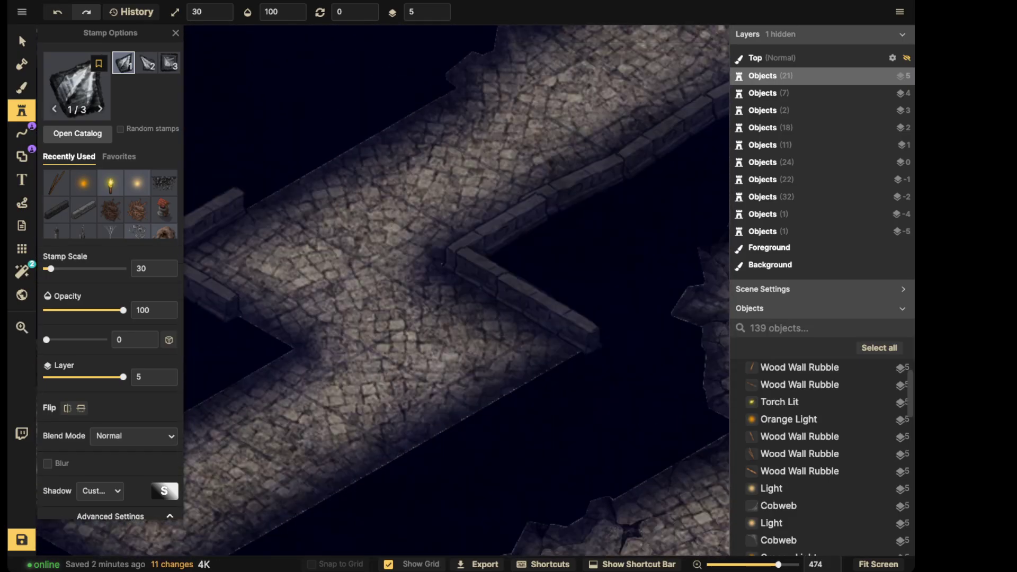
scroll(286, 248, "up", 2)
scroll(377, 180, "down", 1, "alt")
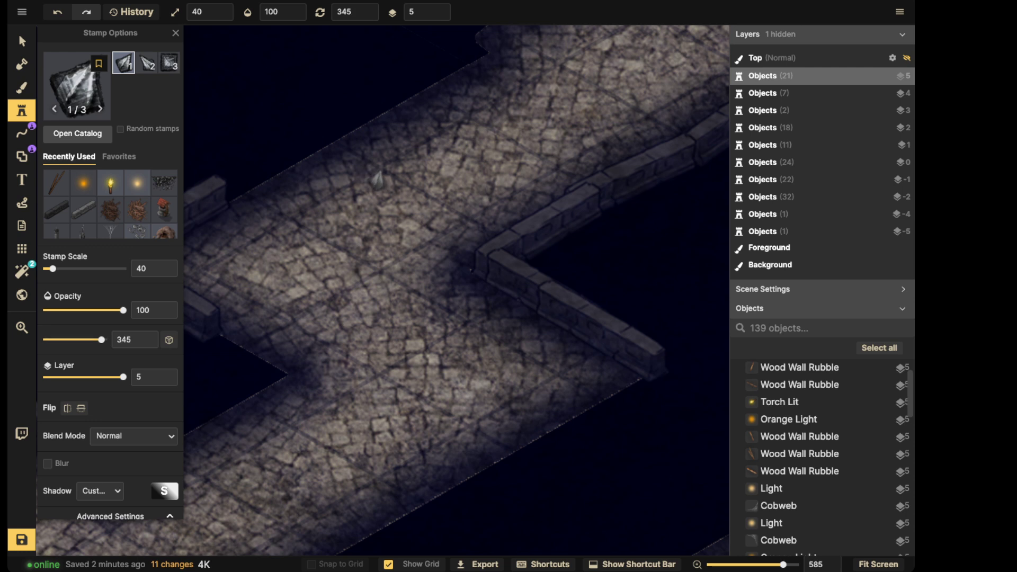
scroll(378, 181, "up", 1, "alt")
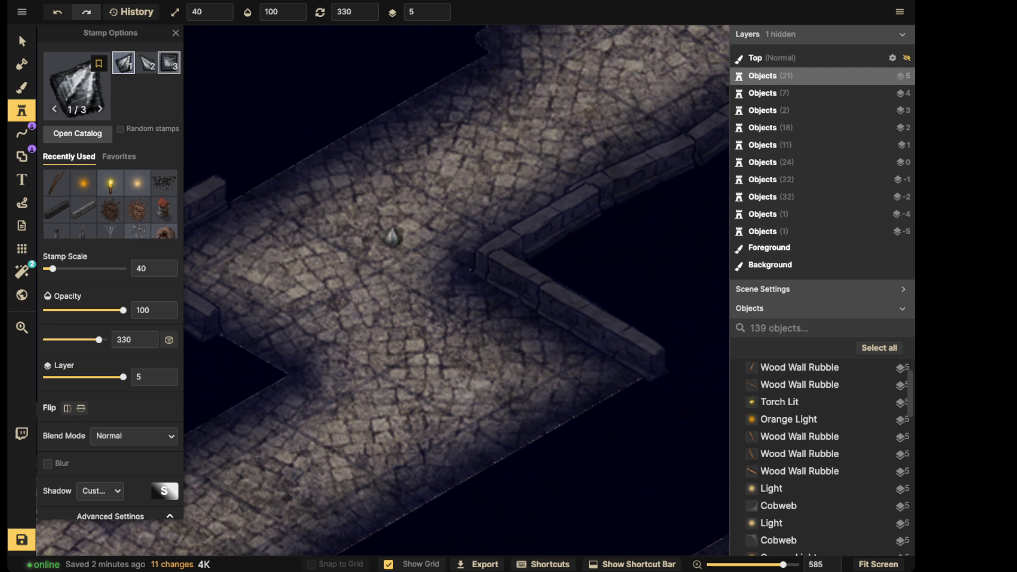
key("2")
scroll(378, 181, "up", 5, "alt")
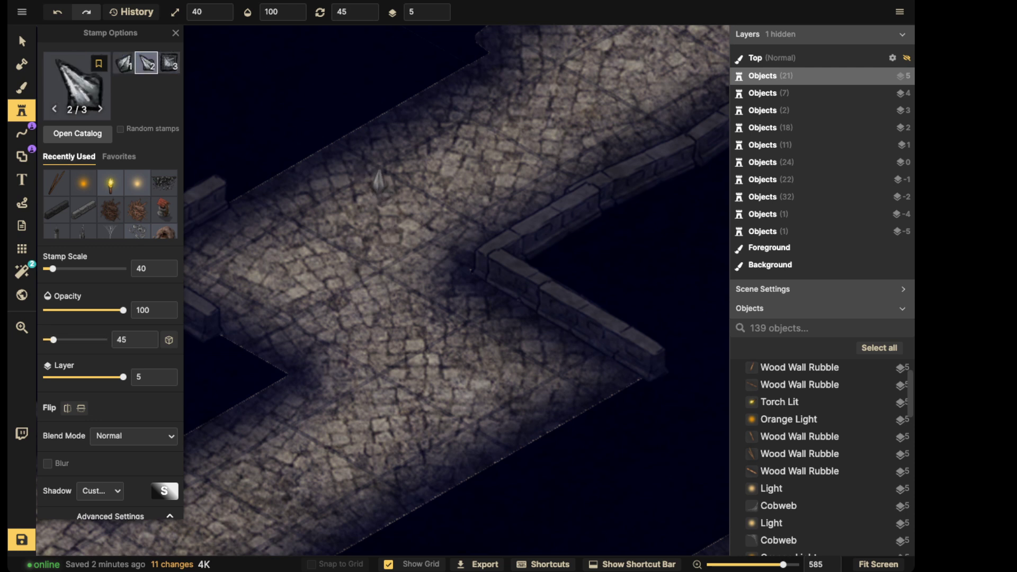
left_click(379, 175)
- Set the placed spike to layer 1, rotation 44 and brightness 70
left_click(21, 41)
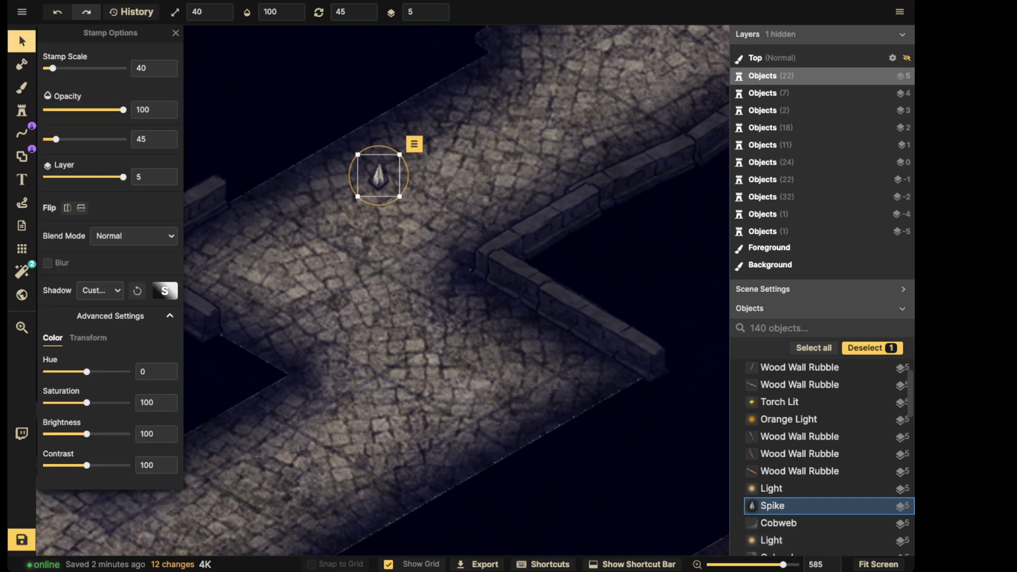
left_click_drag(378, 145, 376, 146)
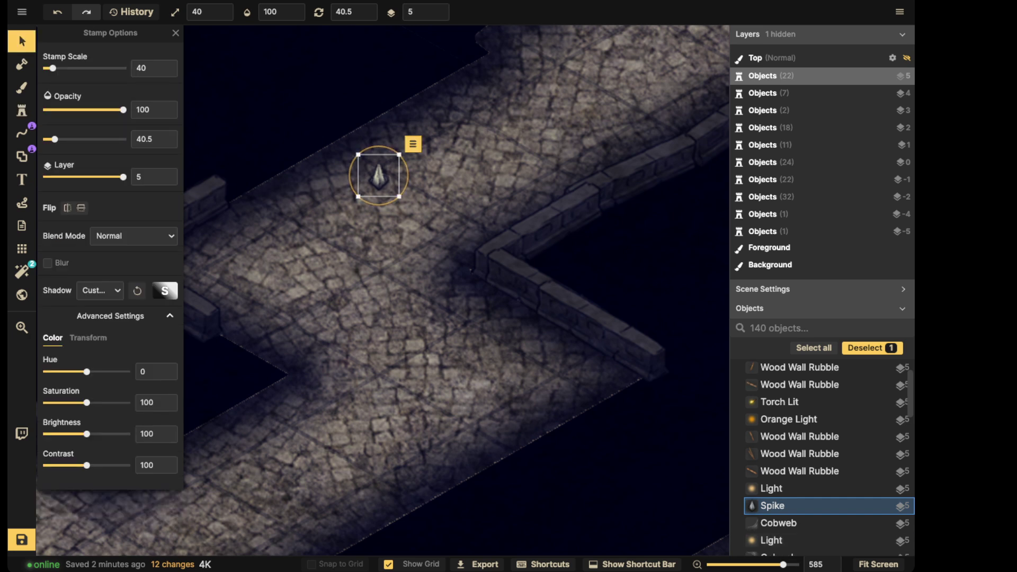
type("1")
key("Return")
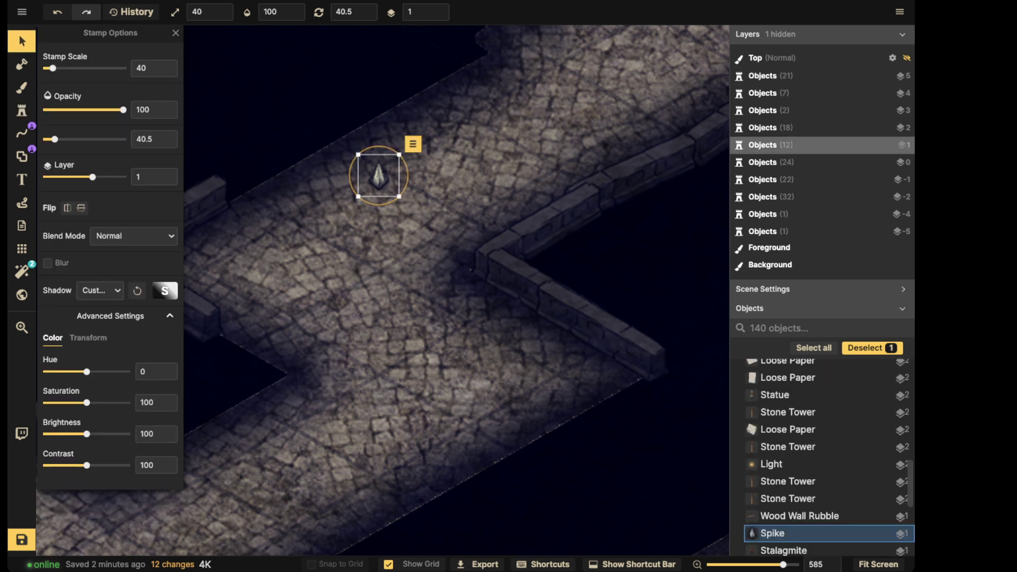
left_click_drag(377, 146, 378, 146)
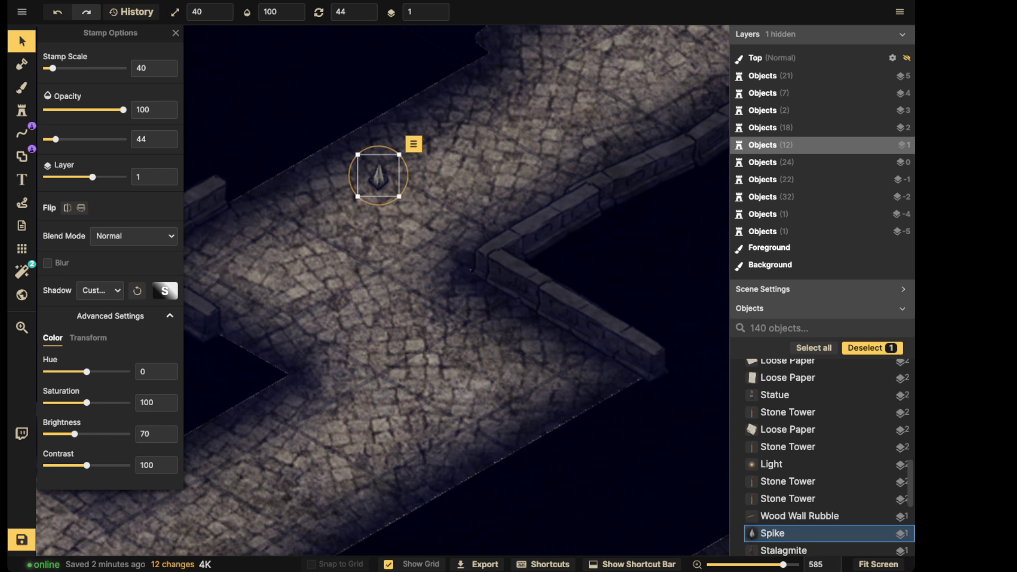
- Duplicate the spike five times to form two parallel diagonal rows of three across the path
left_click(378, 175)
key("ctrl+v")
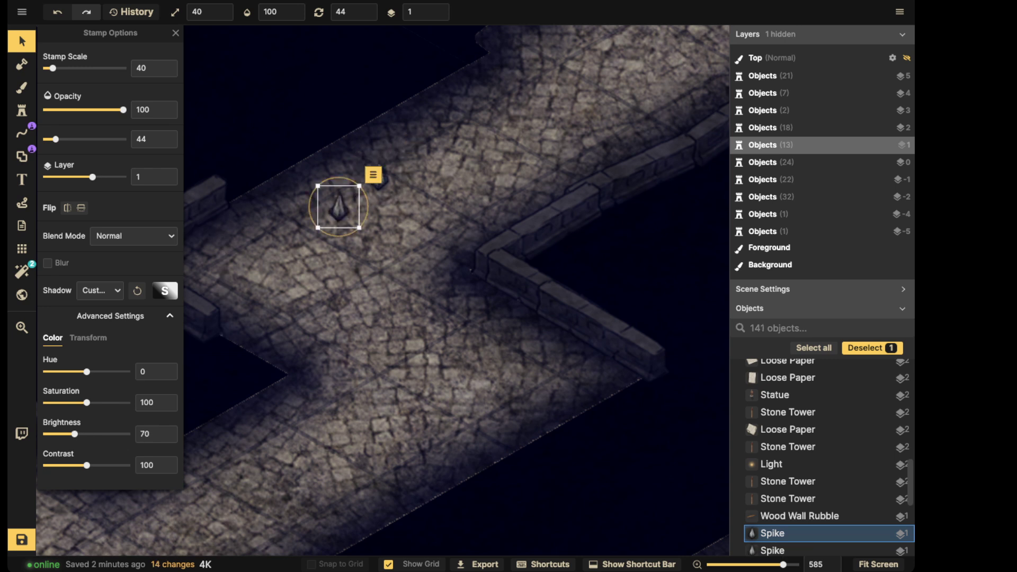
left_click_drag(338, 207, 320, 212)
key("ctrl+v")
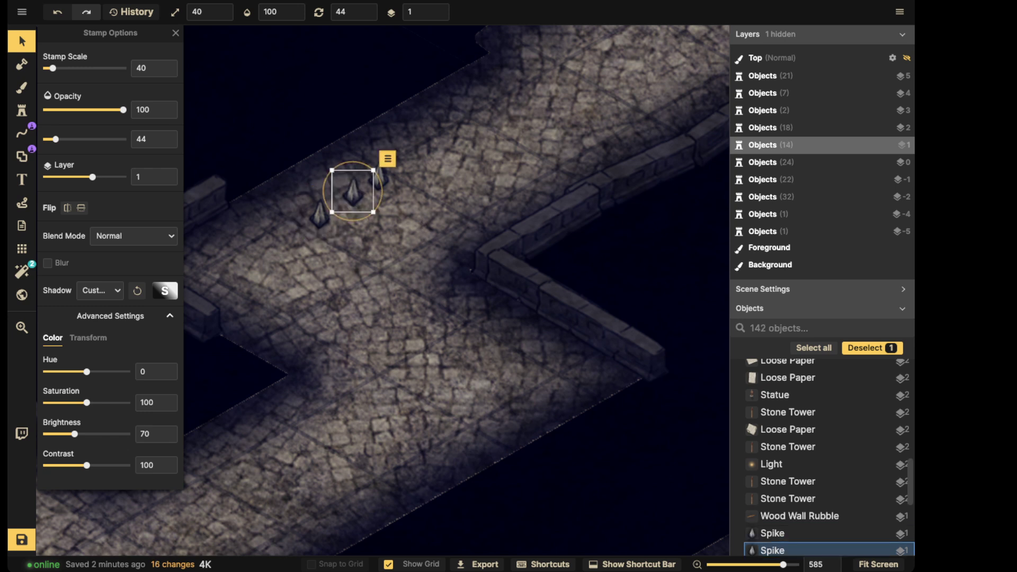
key("ctrl+v")
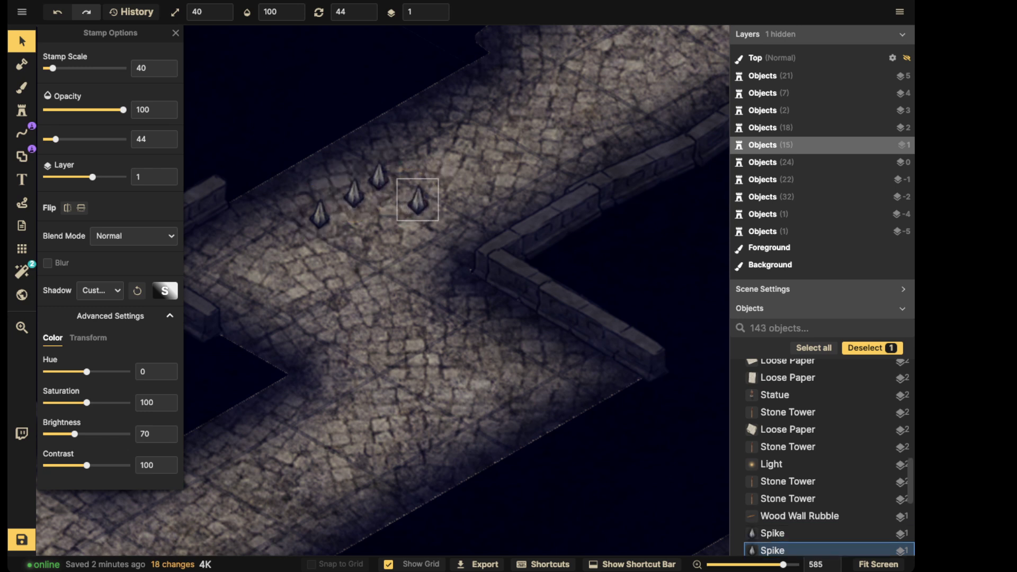
key("ctrl+v")
left_click_drag(411, 195, 354, 232)
key("ctrl+v")
- Paste three more spikes as a third diagonal row, completing a nine-spike diamond on the path
key("ctrl+v")
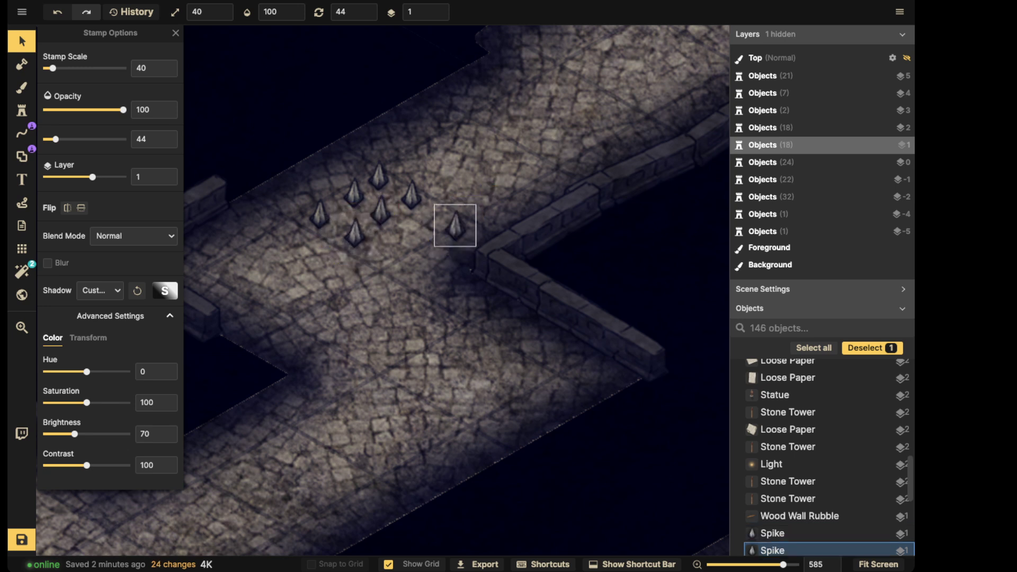
left_click_drag(454, 225, 405, 234)
key("ctrl+v")
key("ctrl+v")
mouse_move(440, 203)
left_mouse_down()
mouse_move(381, 249)
mouse_move(353, 231)
mouse_move(407, 233)
mouse_move(443, 214)
left_mouse_up()
- Fine-tune the positions of the lower spikes, and select all nine spikes and shift them slightly together
left_click(355, 233)
left_click(406, 233)
key("Escape")
left_click_drag(351, 189, 464, 154)
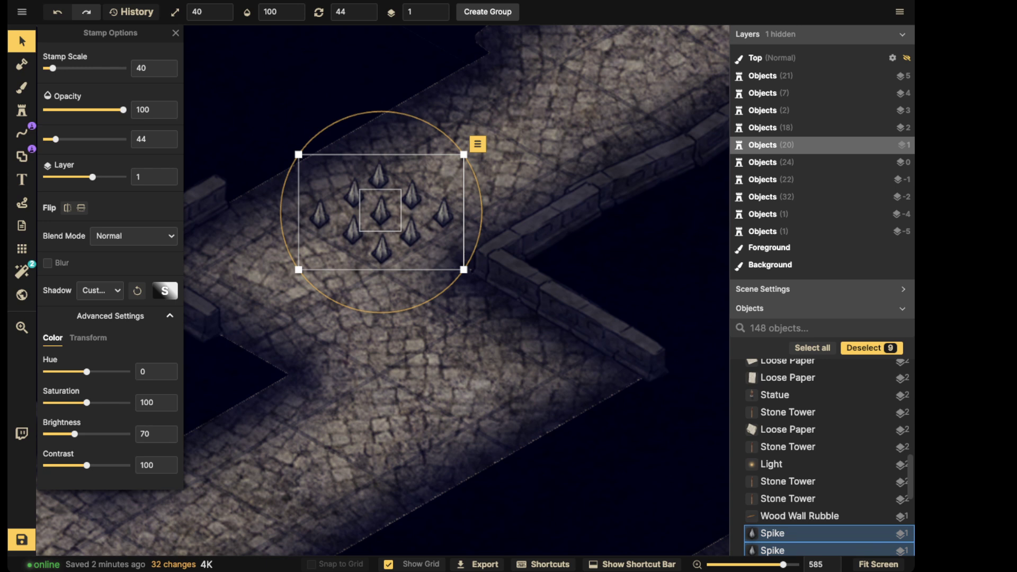
left_click_drag(385, 209, 384, 210)
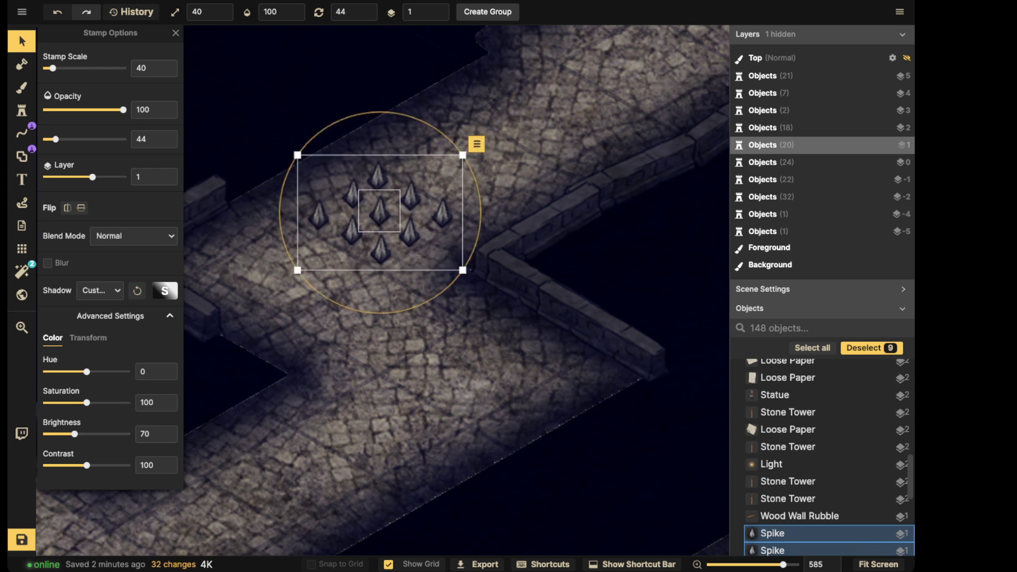
- Combine the nine selected spikes on the stone path into a single group and deselect it
left_click(487, 12)
left_click(527, 326)
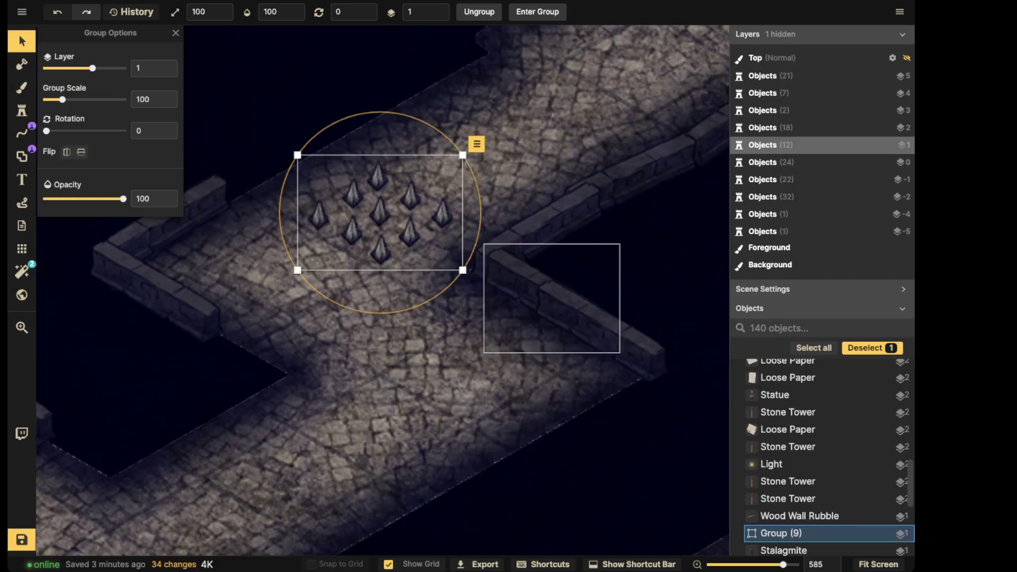
scroll(427, 264, "down", 3)
scroll(424, 259, "down", 3)
left_click(545, 106)
left_click_drag(554, 95, 360, 295)
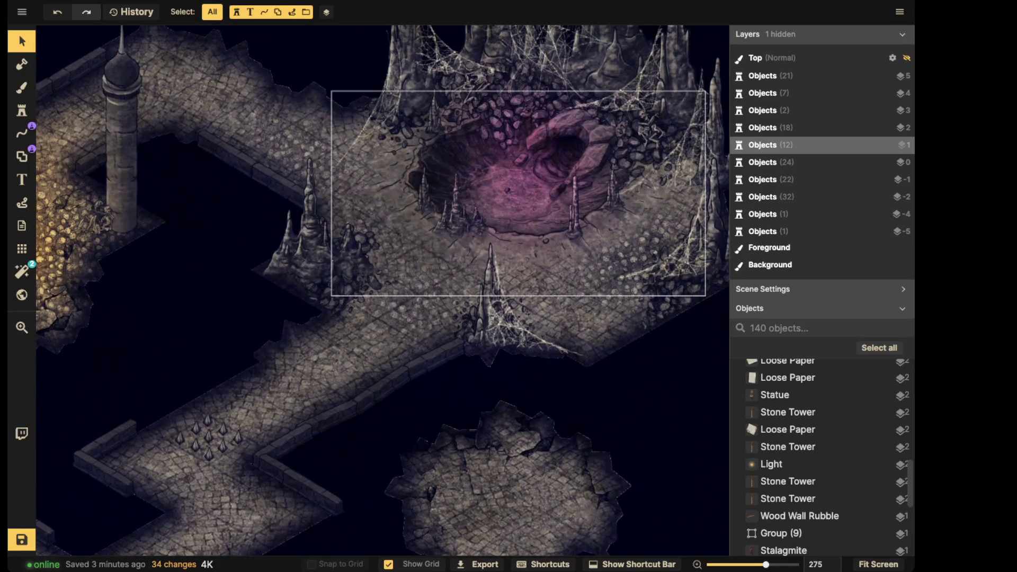
middle_click_drag(209, 440, 314, 298)
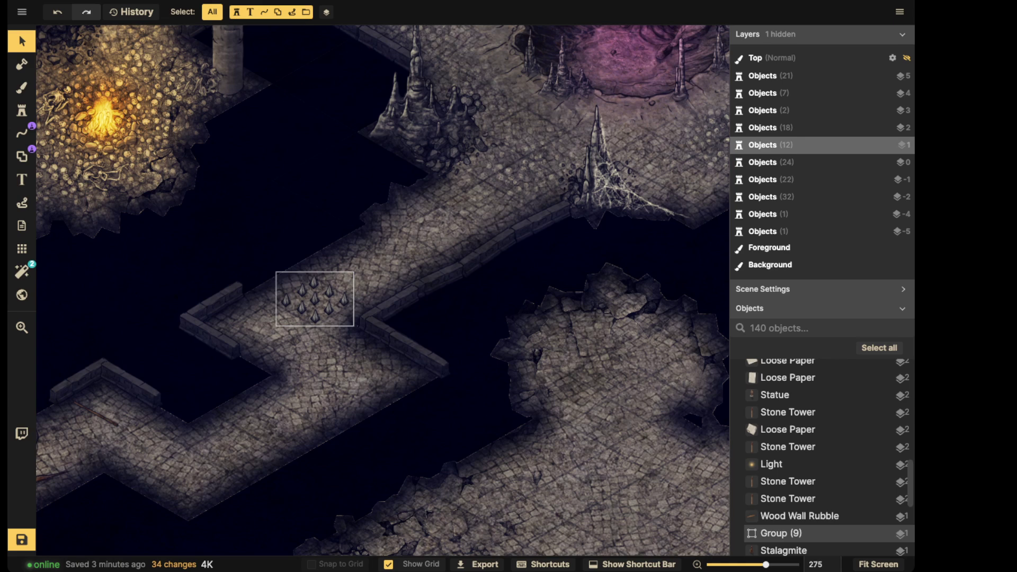
- Duplicate the spike group and place the copy on the walkway at the walled corner below the large stalagmites, beside the statue court
left_click(314, 300)
scroll(628, 153, "down", 3)
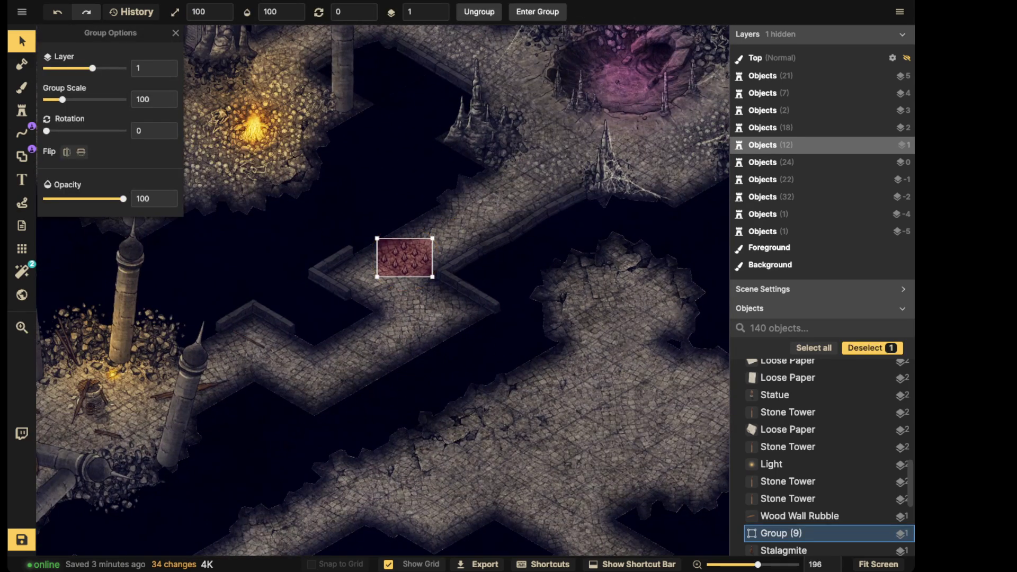
key("space")
left_click_drag(344, 196, 452, 390)
left_click_drag(324, 315, 498, 309)
scroll(381, 114, "up", 5)
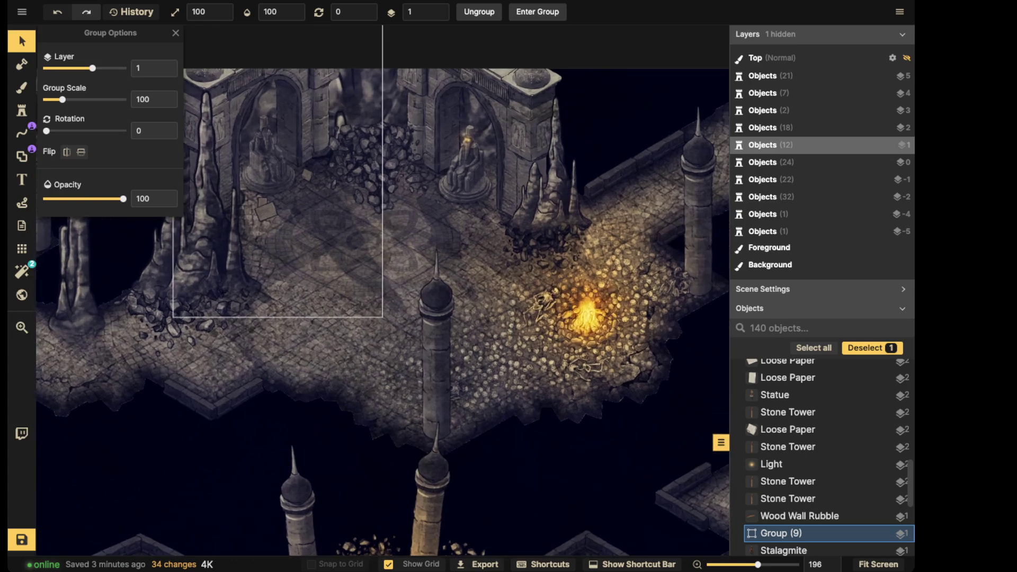
key("ctrl+v")
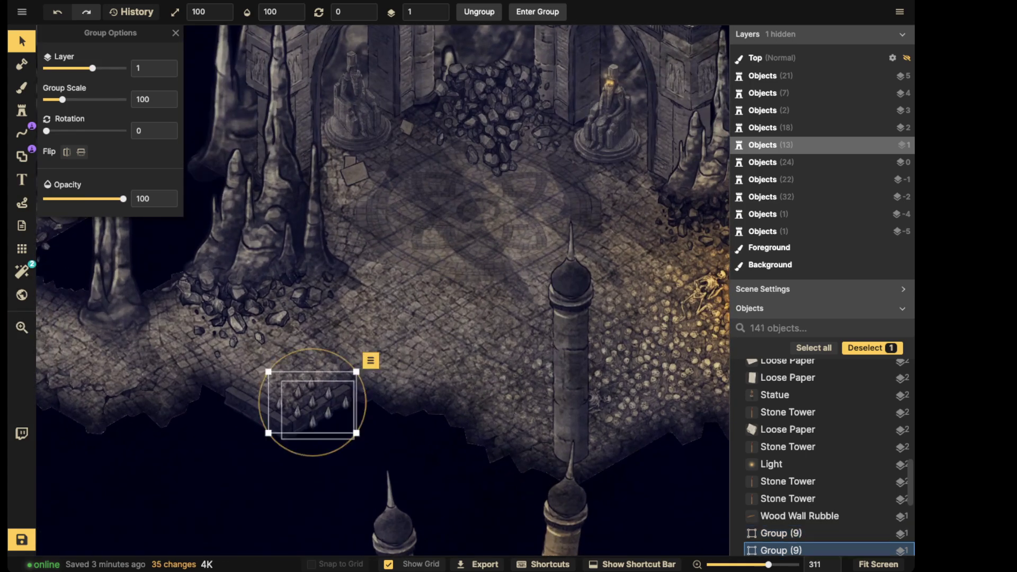
left_click_drag(318, 404, 287, 373)
key("Escape")
- Review the decorated areas of the map, from the statue court and purple crater to the tower clearing and wood pile
scroll(216, 291, "down", 5)
key("space")
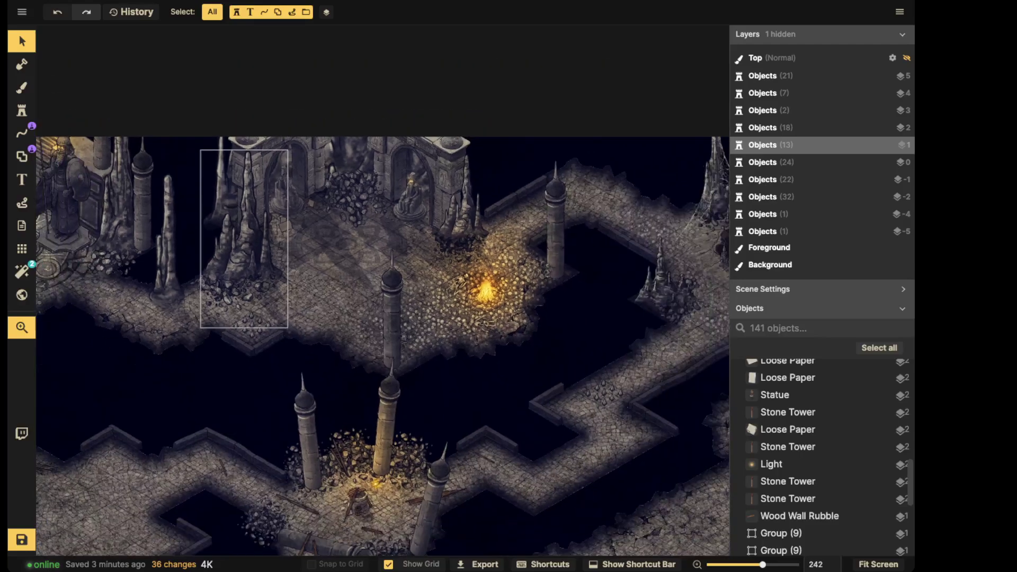
left_click_drag(227, 309, 281, 261)
scroll(281, 261, "up", 3)
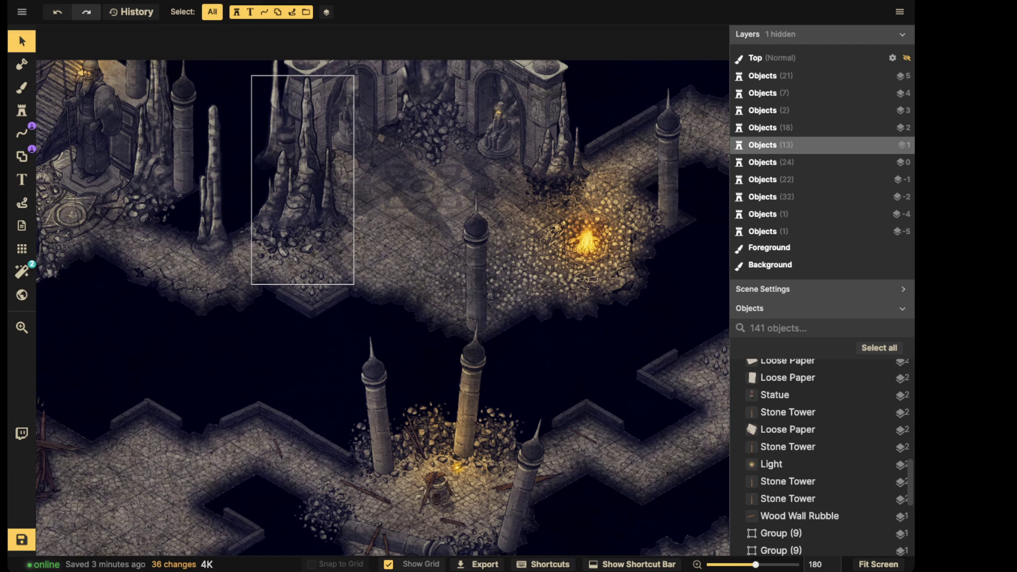
scroll(310, 249, "down", 5)
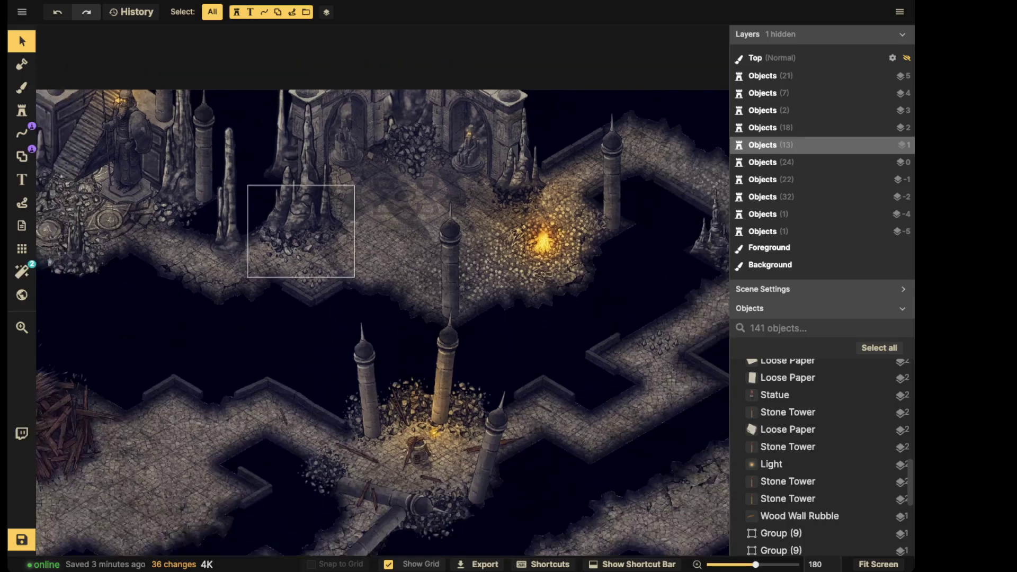
middle_click_drag(311, 250, 285, 243)
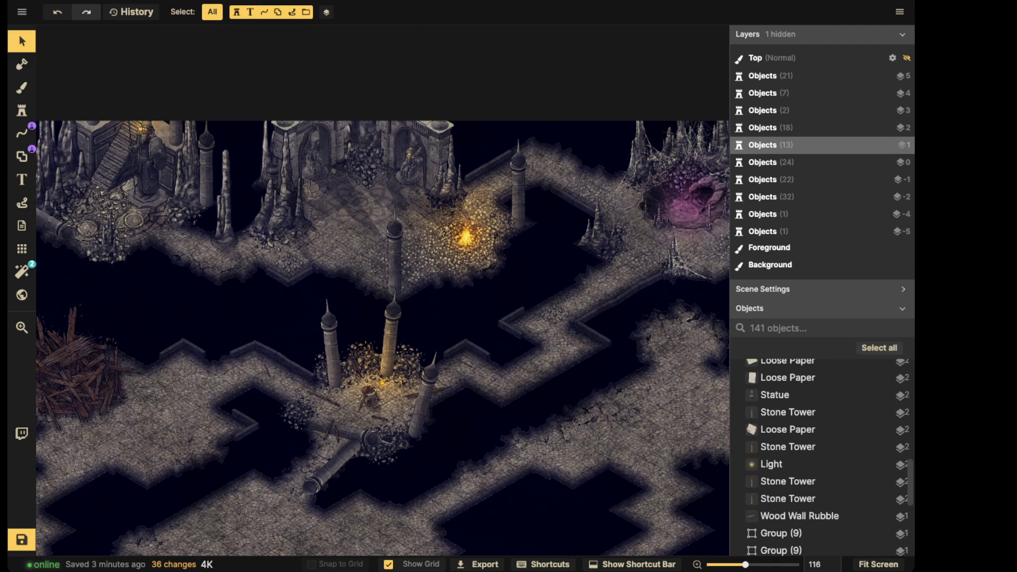
key("space")
left_click_drag(472, 242, 374, 244)
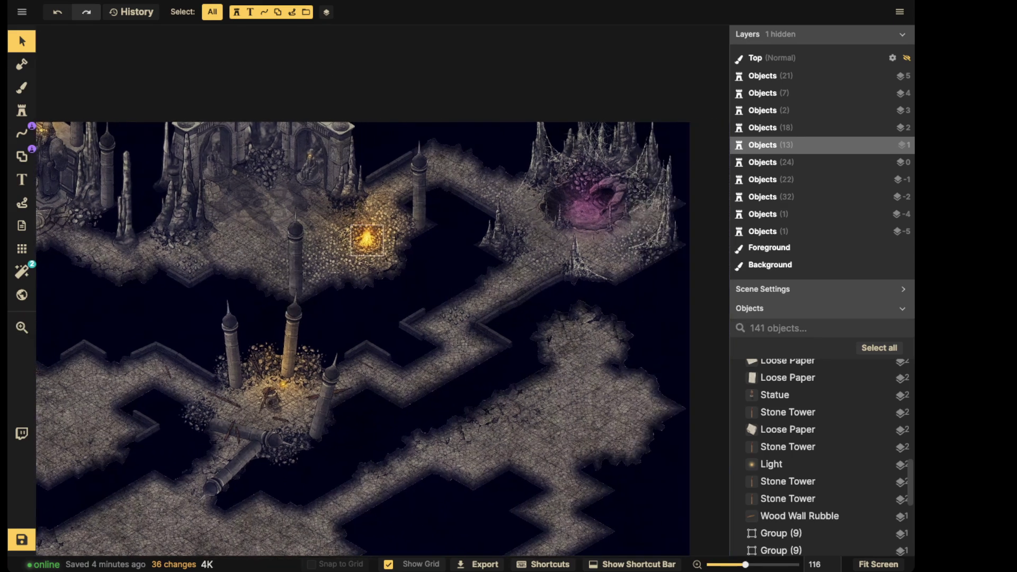
key("space")
left_click_drag(532, 191, 421, 190)
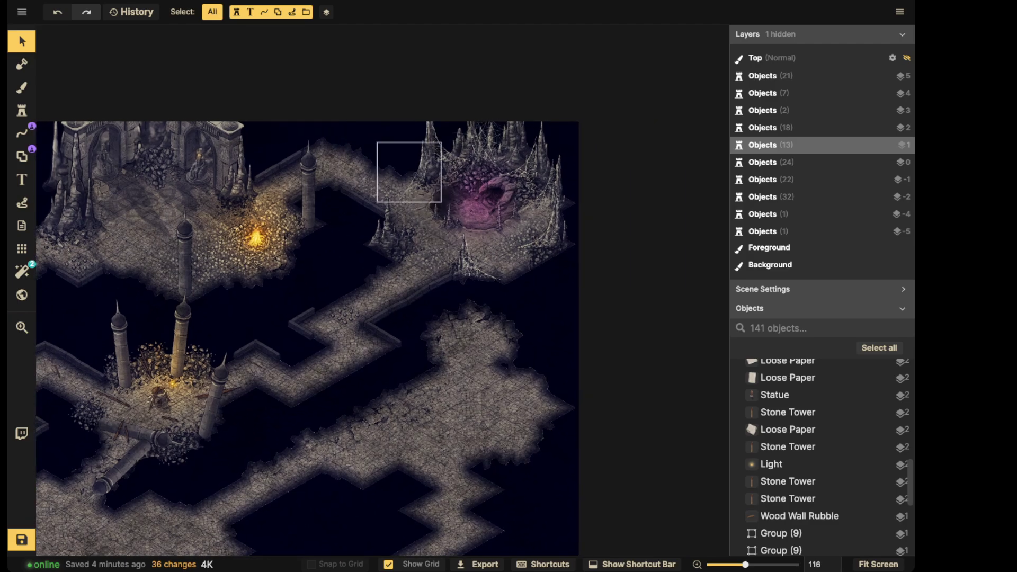
scroll(406, 247, "up", 2)
scroll(395, 249, "up", 2)
key("space")
left_click_drag(307, 254, 527, 196)
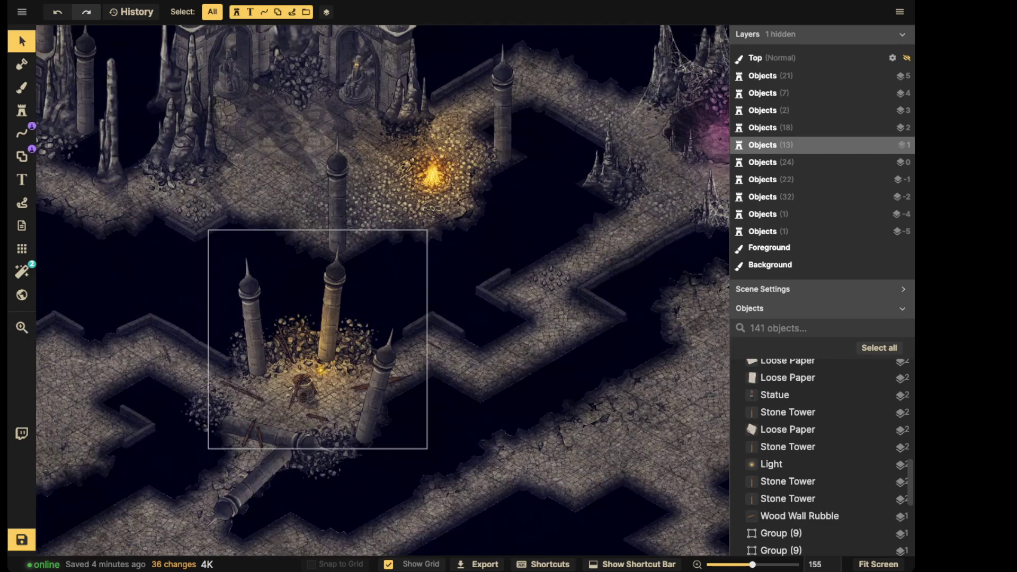
scroll(352, 377, "up", 2)
key("space")
left_click_drag(353, 377, 530, 299)
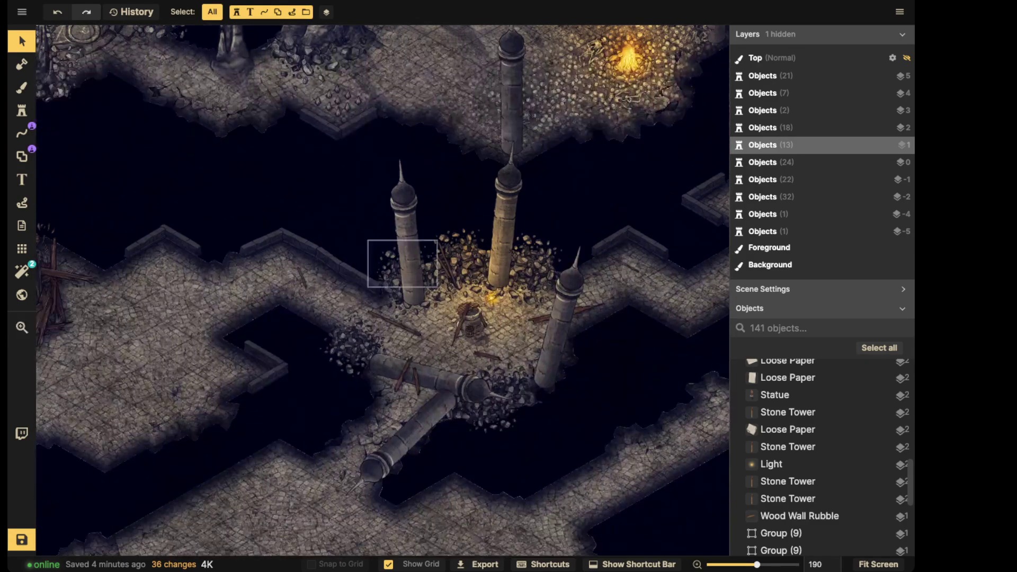
scroll(340, 265, "down", 2)
key("space")
left_click_drag(275, 248, 379, 248)
key("space")
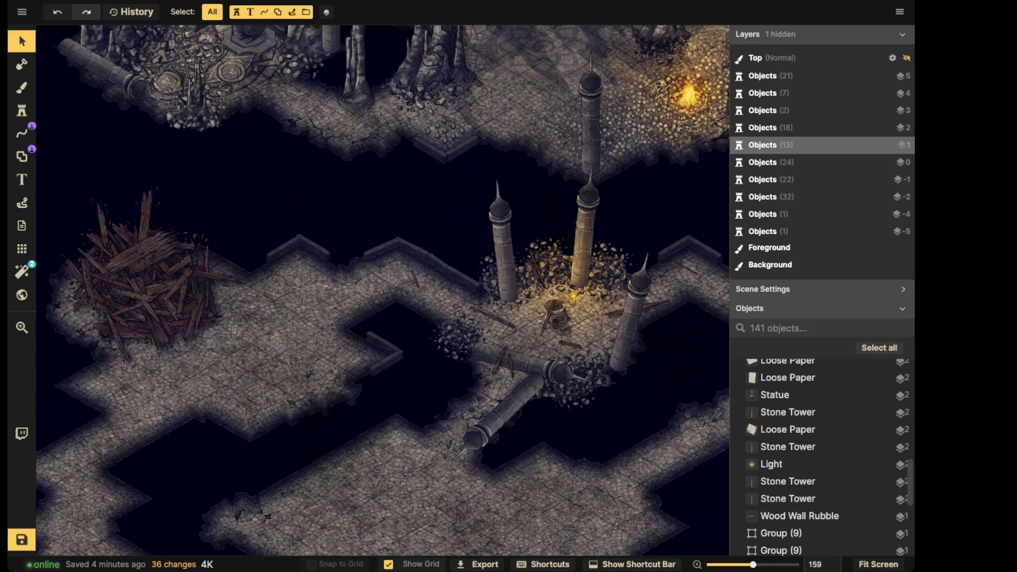
key("space")
left_click_drag(310, 239, 276, 233)
- Save the map with the whole cavern in view
scroll(273, 231, "down", 2)
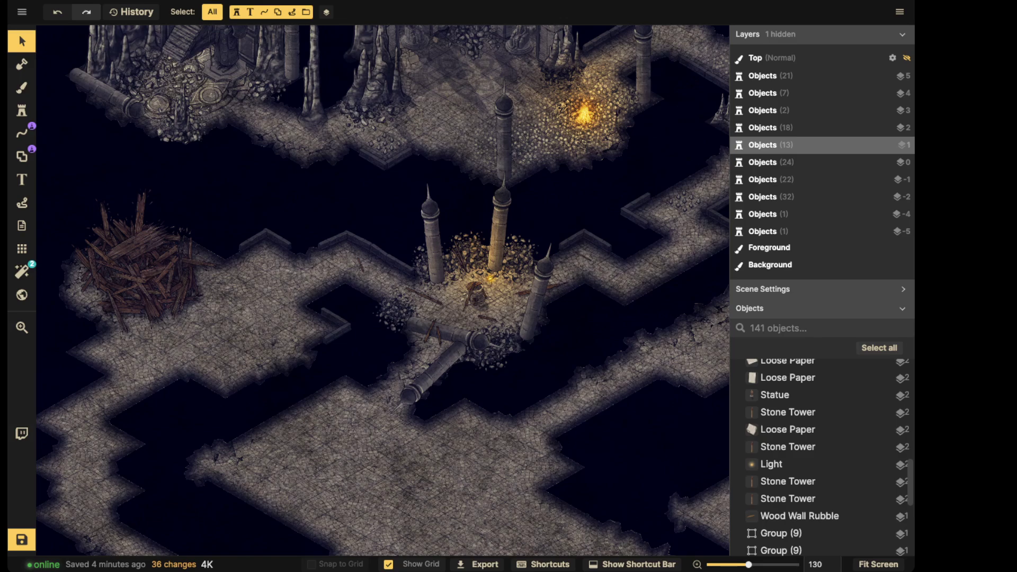
scroll(315, 269, "down", 5)
key("ctrl+s")
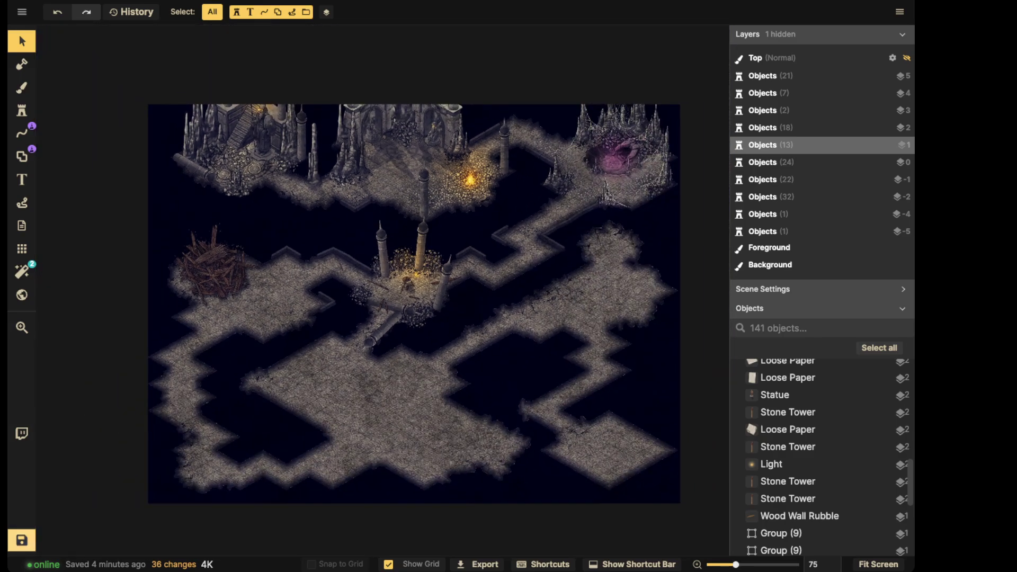